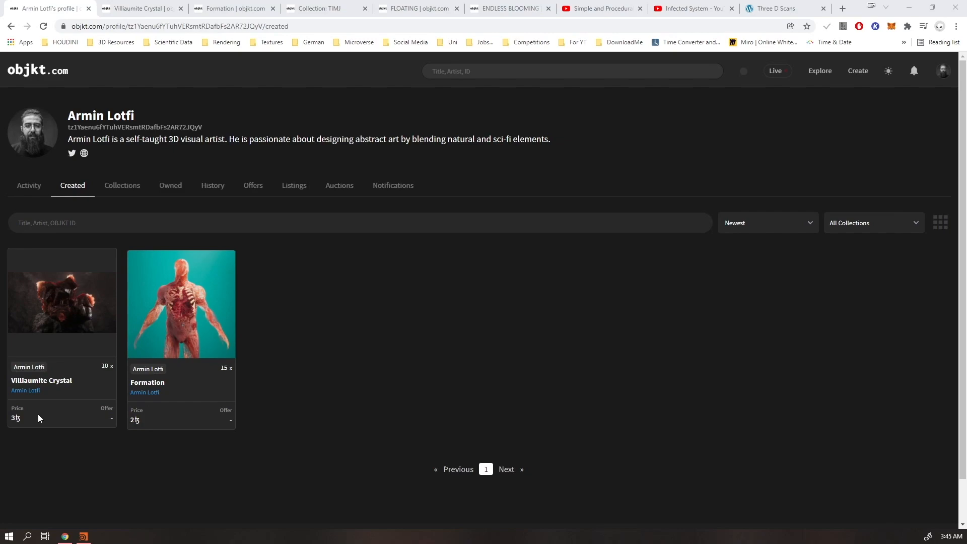
- Examine the artist's two created works on the profile page and the owners of the Formation artwork
{"action": "mouse_move", "coordinate": [23, 421]}
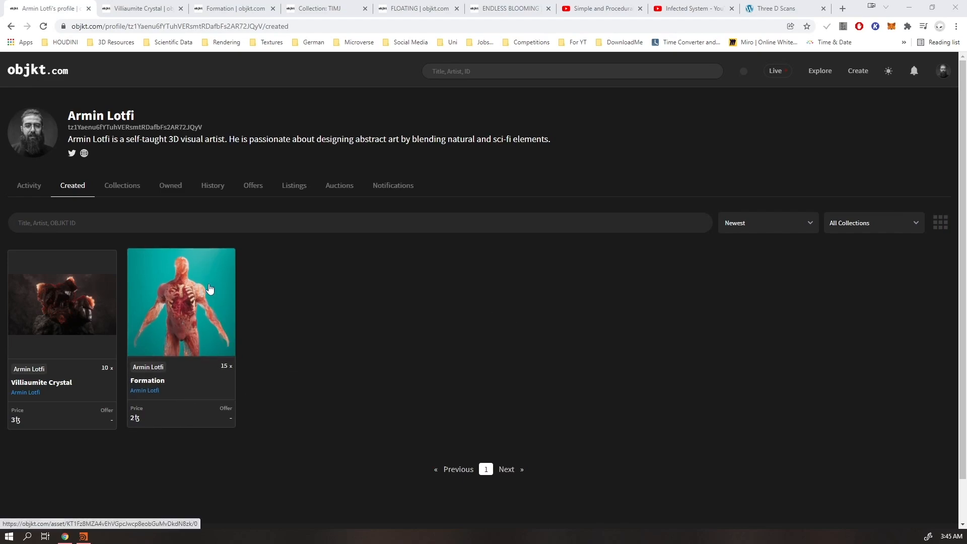
{"action": "mouse_move", "coordinate": [217, 367]}
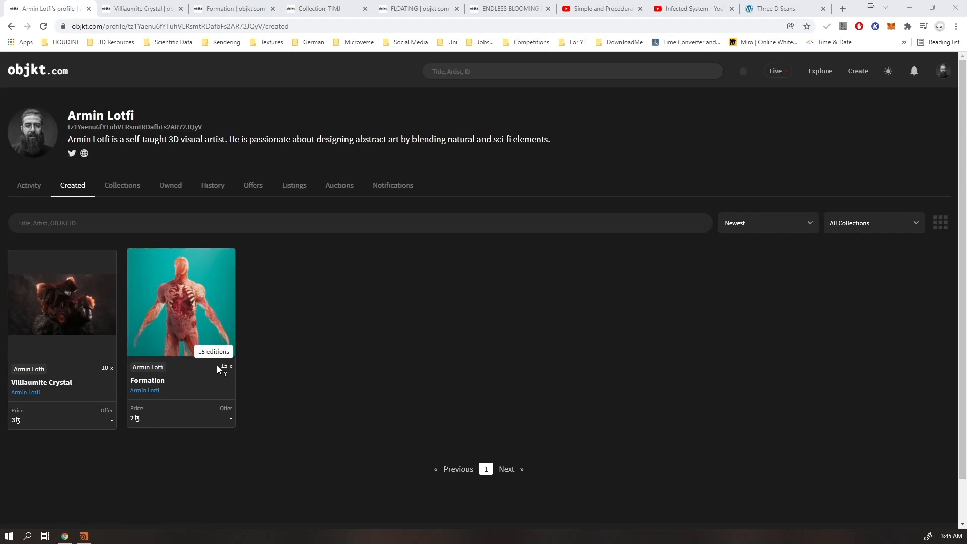
{"action": "left_click", "coordinate": [235, 8]}
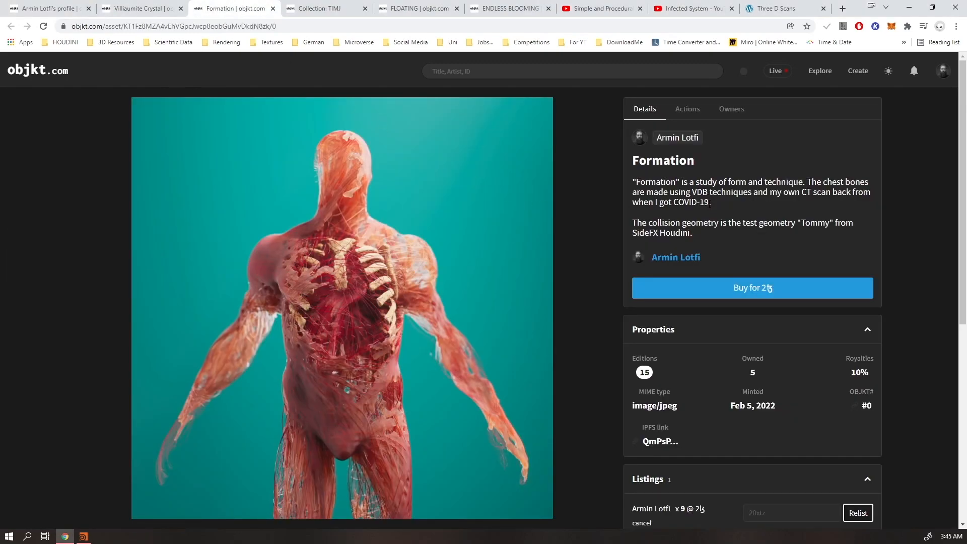
{"action": "left_click", "coordinate": [687, 114]}
{"action": "left_click", "coordinate": [728, 116]}
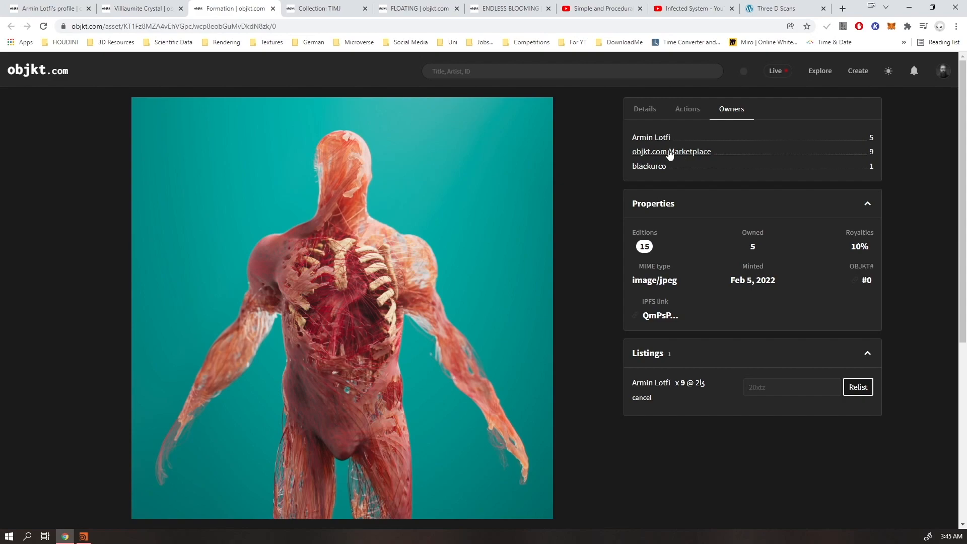
- View the Villiaumite Crystal, FLOATING and ENDLESS BLOOMING artwork pages
{"action": "left_click", "coordinate": [118, 14]}
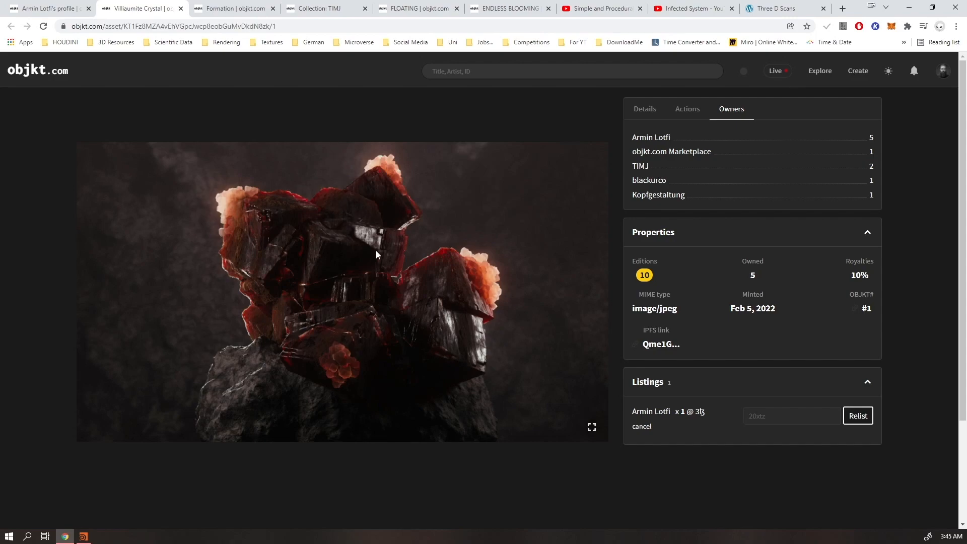
{"action": "left_click", "coordinate": [416, 9]}
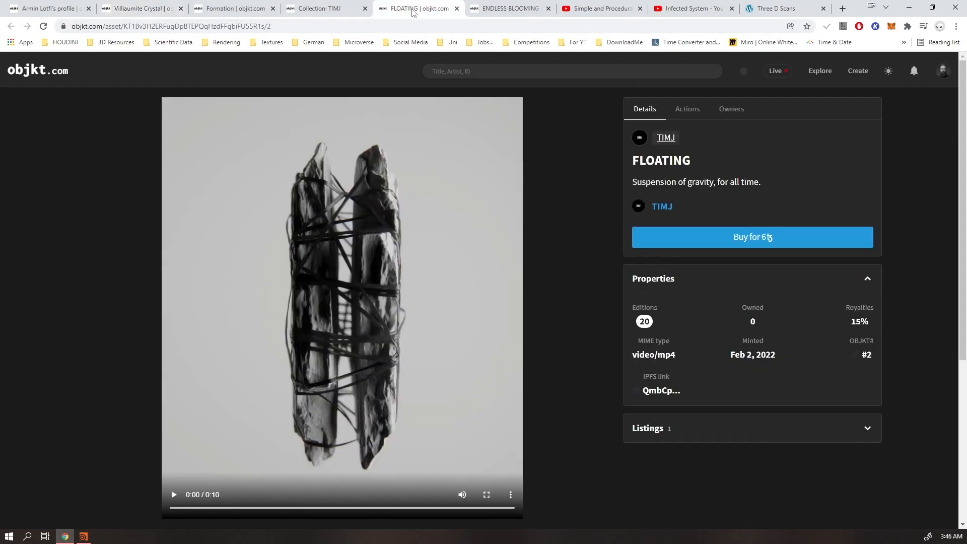
{"action": "left_click", "coordinate": [513, 6]}
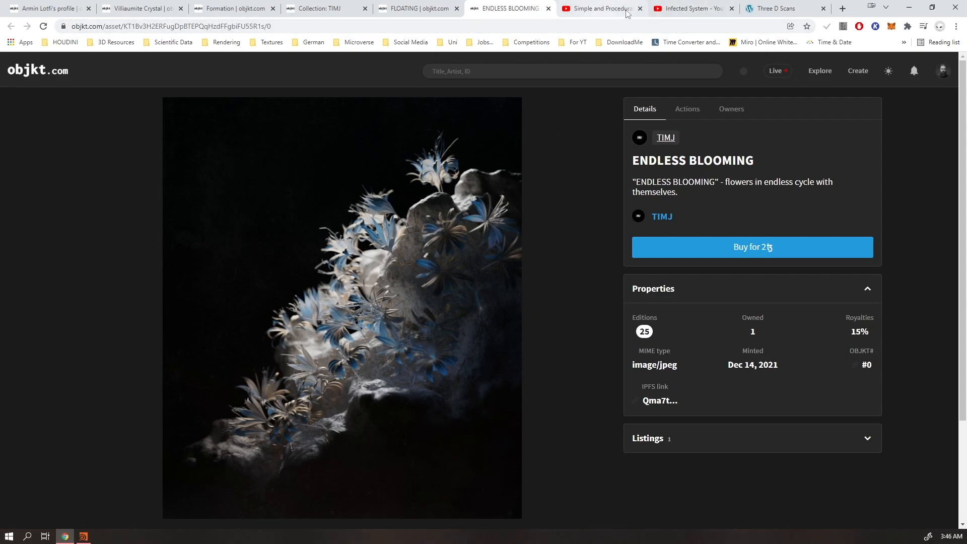
- Play the Infected System video on YouTube with its sound muted
{"action": "left_click", "coordinate": [687, 10]}
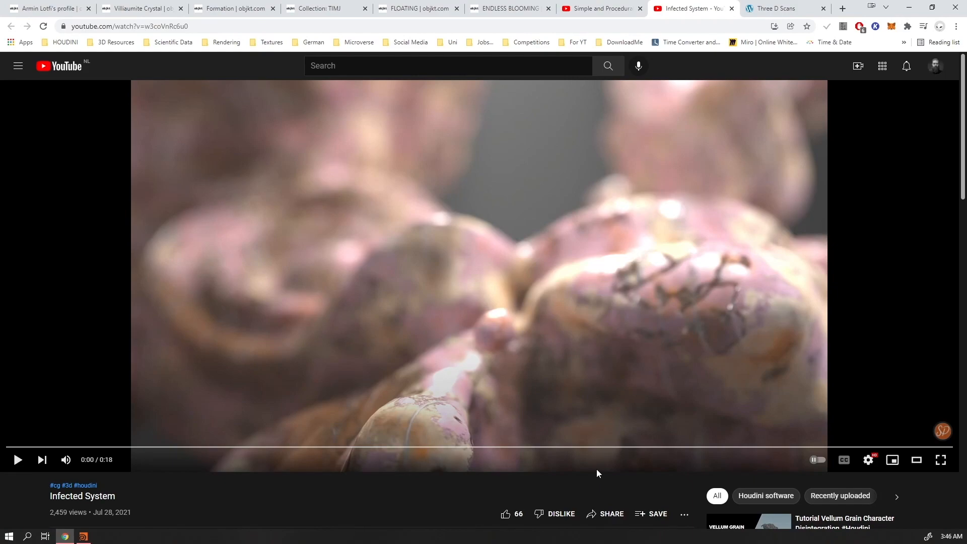
{"action": "left_click", "coordinate": [66, 459]}
{"action": "left_click", "coordinate": [452, 346]}
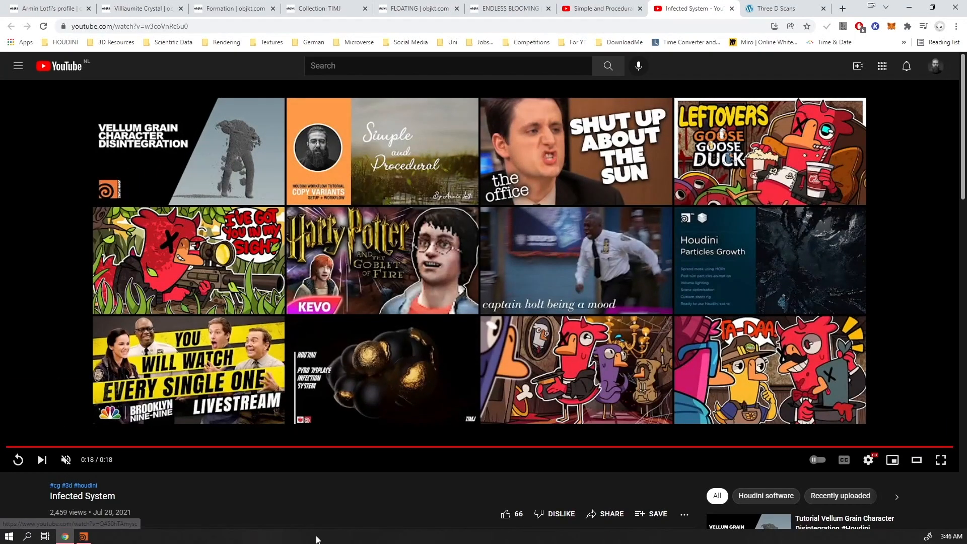
- View the uploaded videos of the Simple and Procedural YouTube channel
{"action": "left_click", "coordinate": [596, 9]}
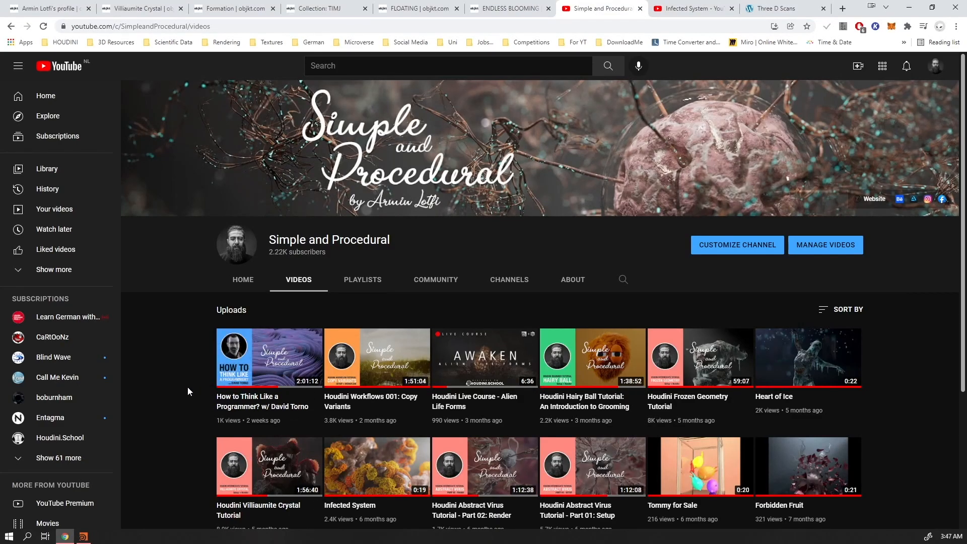
{"action": "mouse_move", "coordinate": [282, 341]}
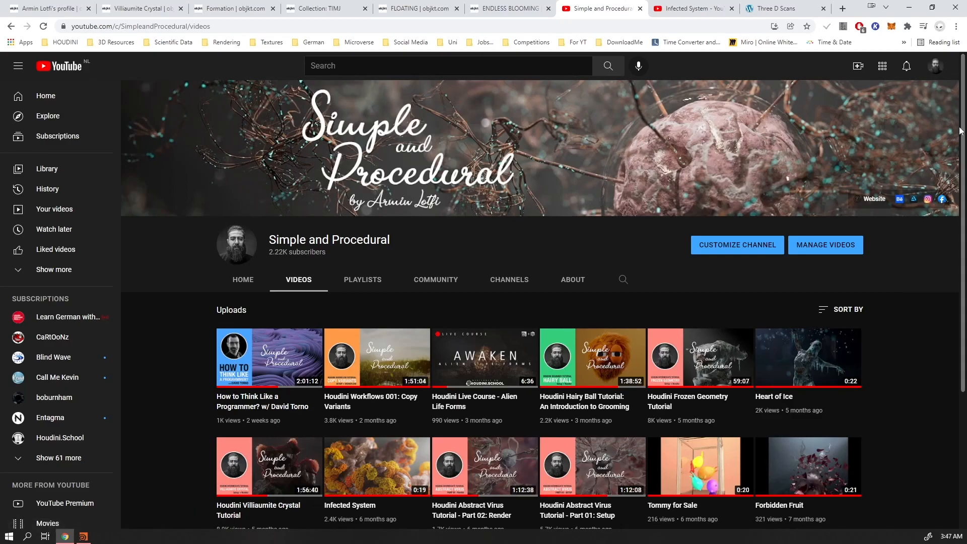
{"action": "left_click", "coordinate": [90, 538]}
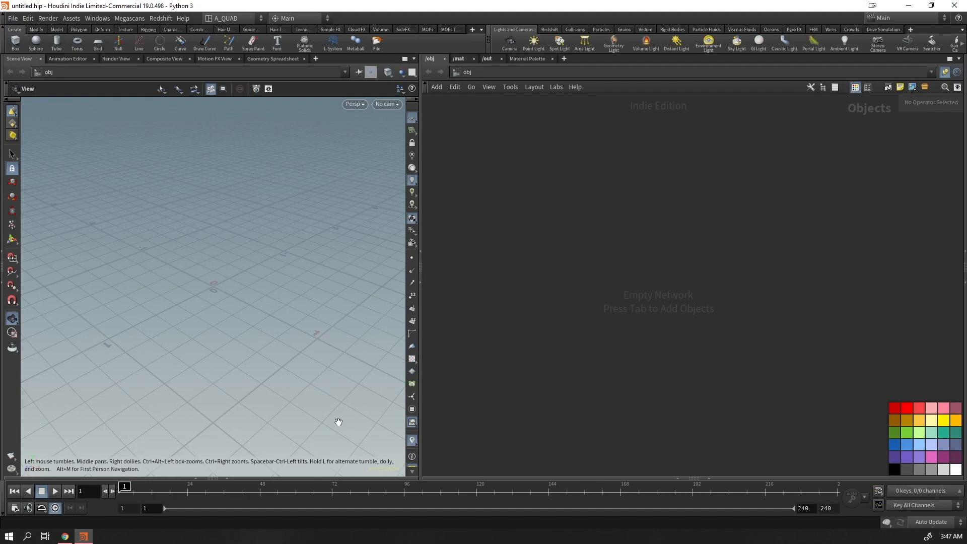
{"action": "left_click", "coordinate": [64, 537]}
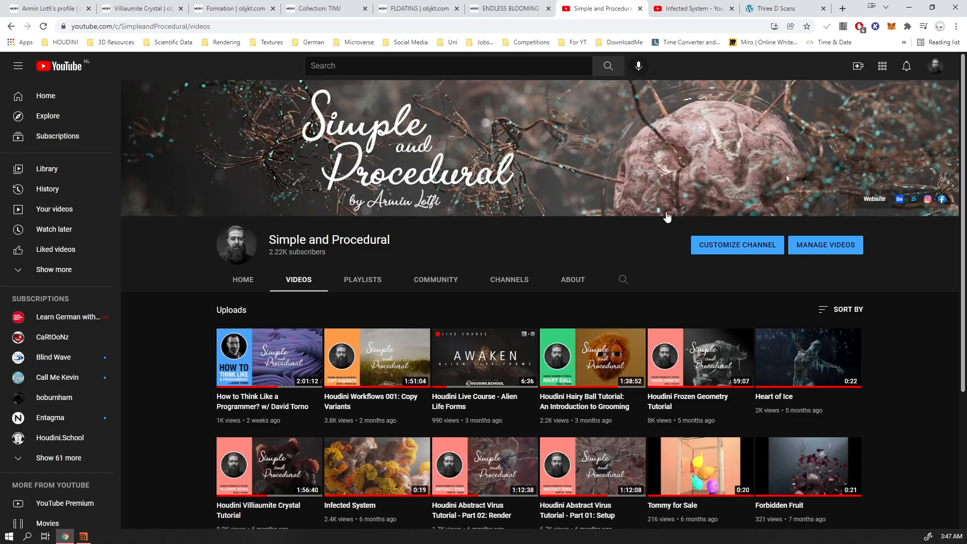
- Browse the sculpture scans on the Three D Scans site for a suitable animal model
{"action": "left_click", "coordinate": [778, 8]}
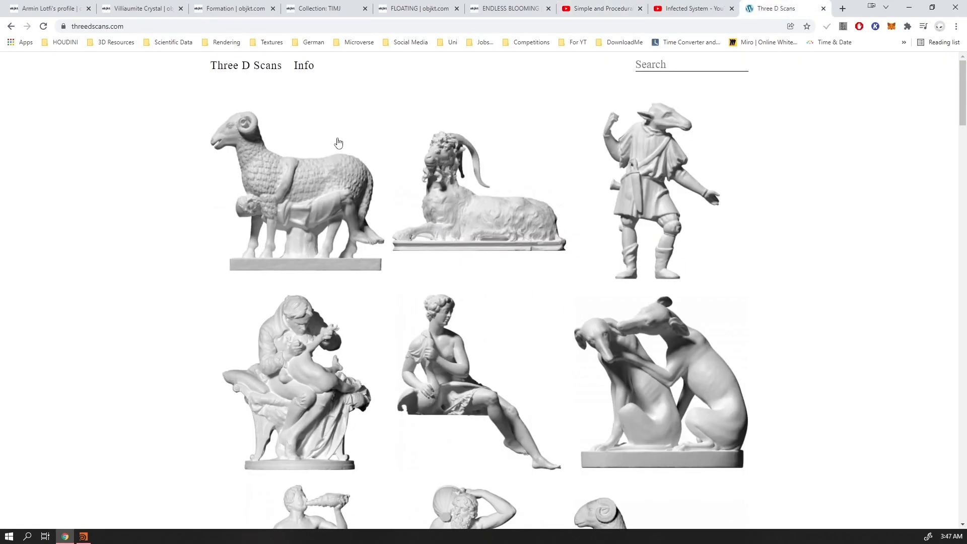
{"action": "scroll", "coordinate": [633, 344], "scroll_direction": "down", "scroll_amount": 20}
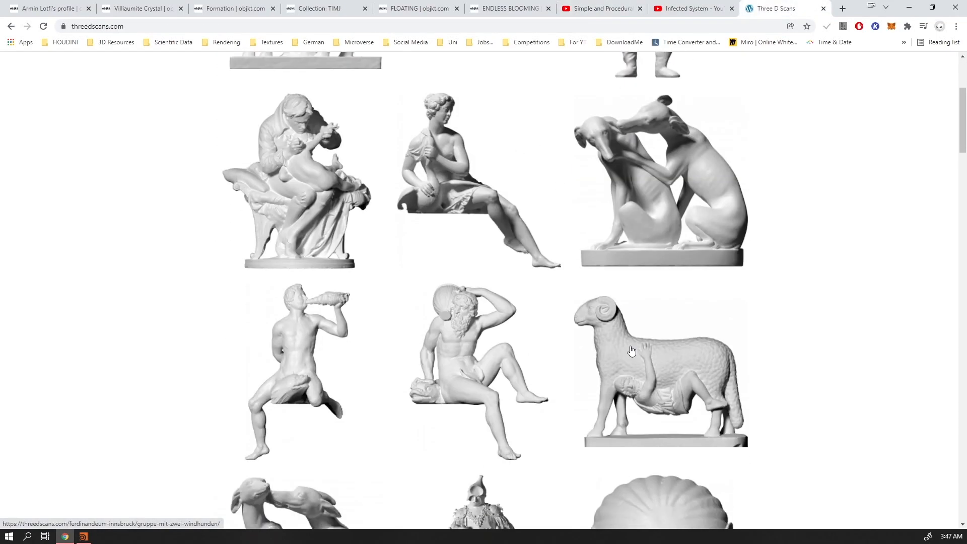
{"action": "scroll", "coordinate": [549, 439], "scroll_direction": "down", "scroll_amount": 6}
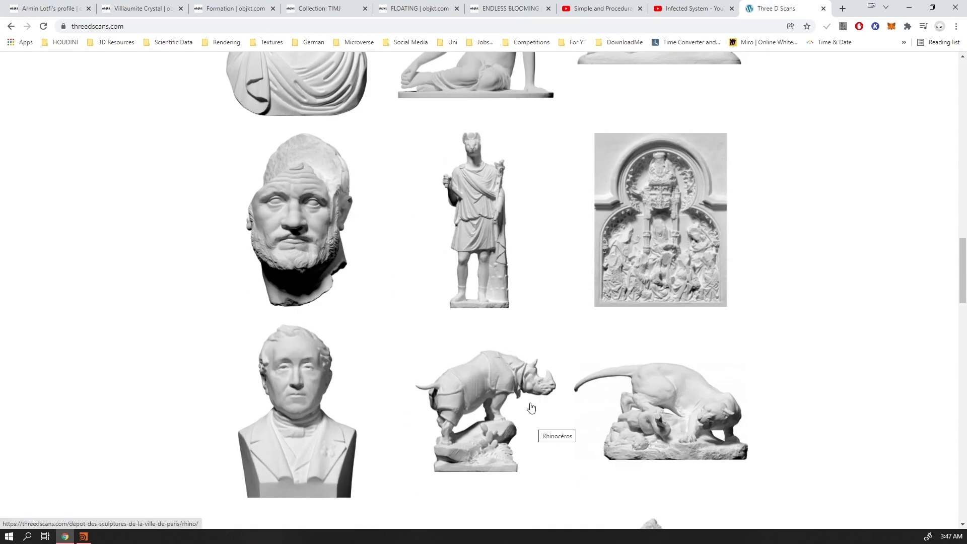
{"action": "scroll", "coordinate": [530, 404], "scroll_direction": "down", "scroll_amount": 5}
{"action": "scroll", "coordinate": [519, 395], "scroll_direction": "up", "scroll_amount": 3}
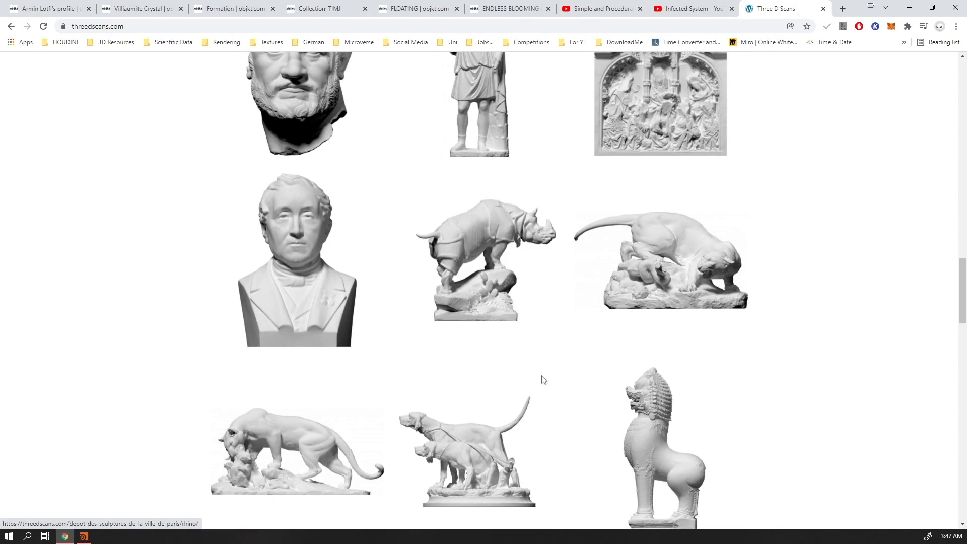
{"action": "scroll", "coordinate": [538, 361], "scroll_direction": "up", "scroll_amount": 6}
{"action": "scroll", "coordinate": [545, 436], "scroll_direction": "down", "scroll_amount": 5}
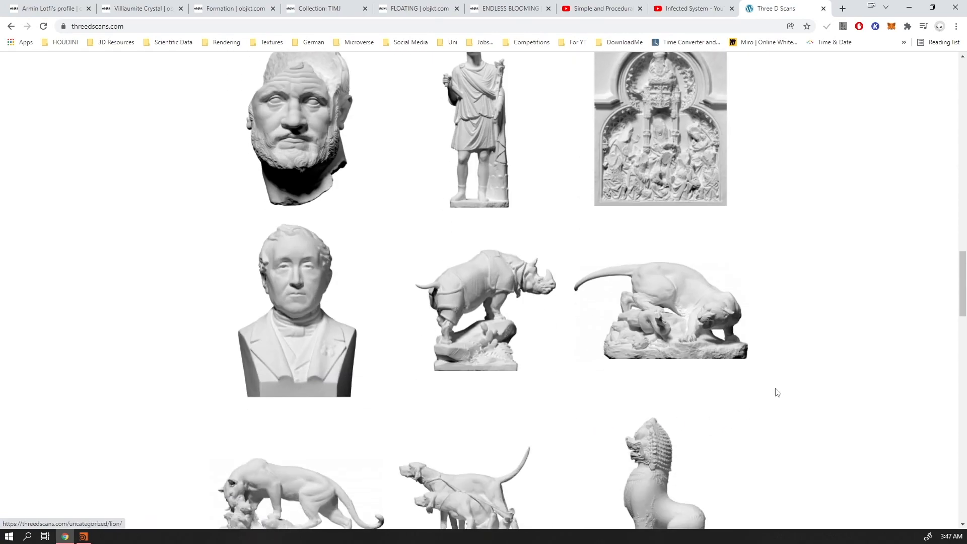
- Open the Drame au désert scan in its own page and look through its example artworks
{"action": "middle_click", "coordinate": [679, 315]}
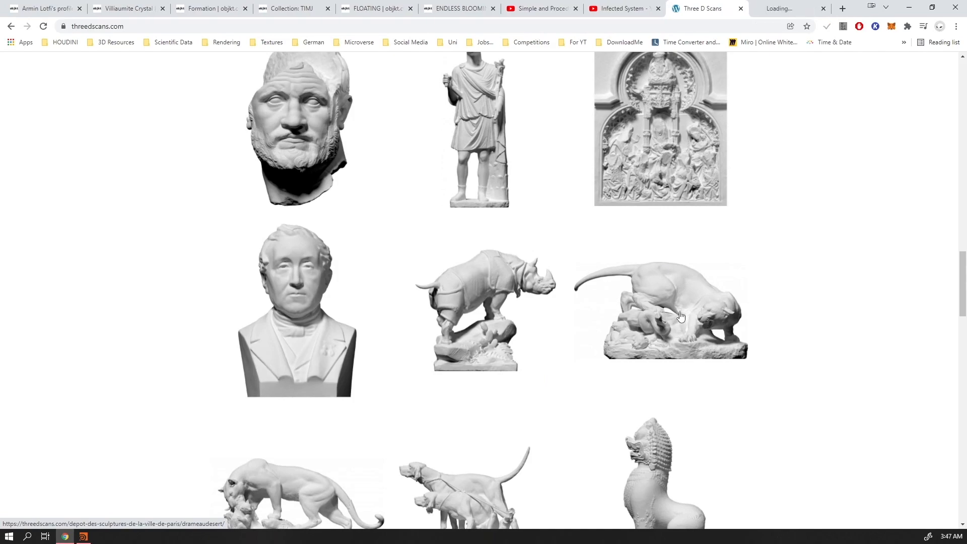
{"action": "key", "text": "ctrl+Tab"}
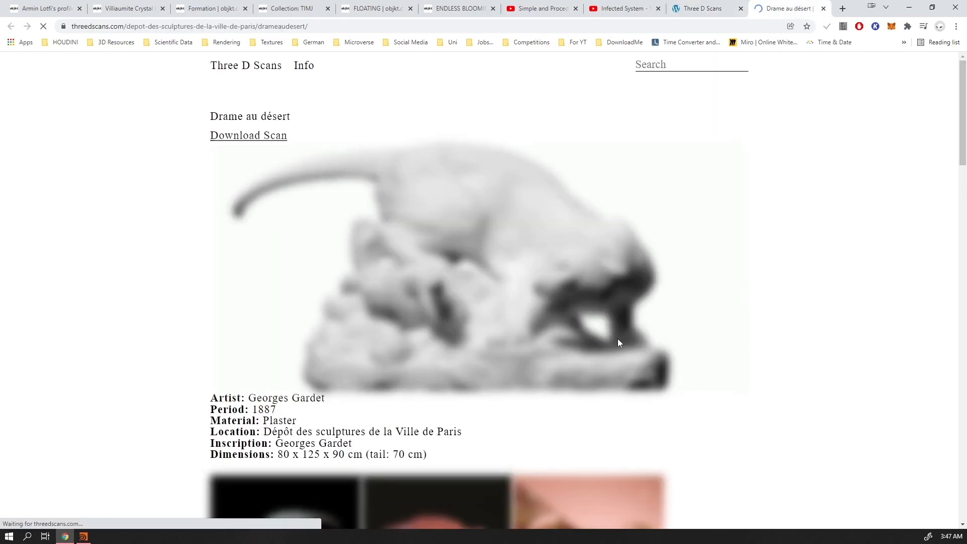
{"action": "scroll", "coordinate": [492, 401], "scroll_direction": "down", "scroll_amount": 7}
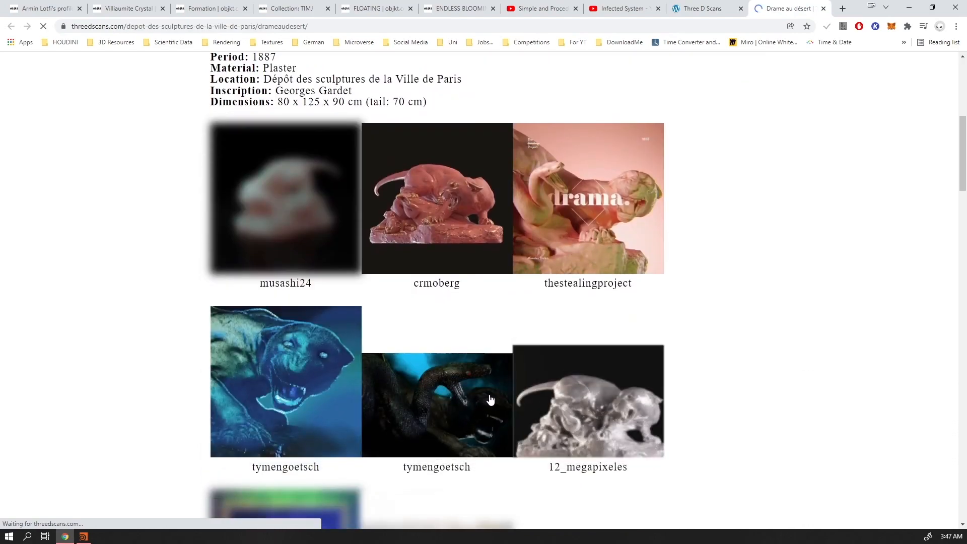
{"action": "scroll", "coordinate": [781, 231], "scroll_direction": "up", "scroll_amount": 7}
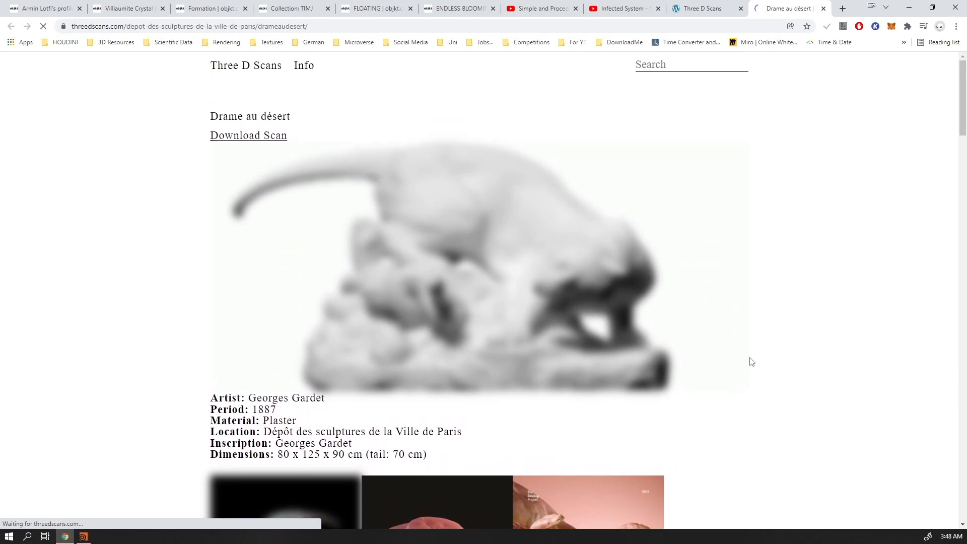
- Switch to Houdini, create a Geometry object at object level and enter its network
{"action": "left_click", "coordinate": [910, 8]}
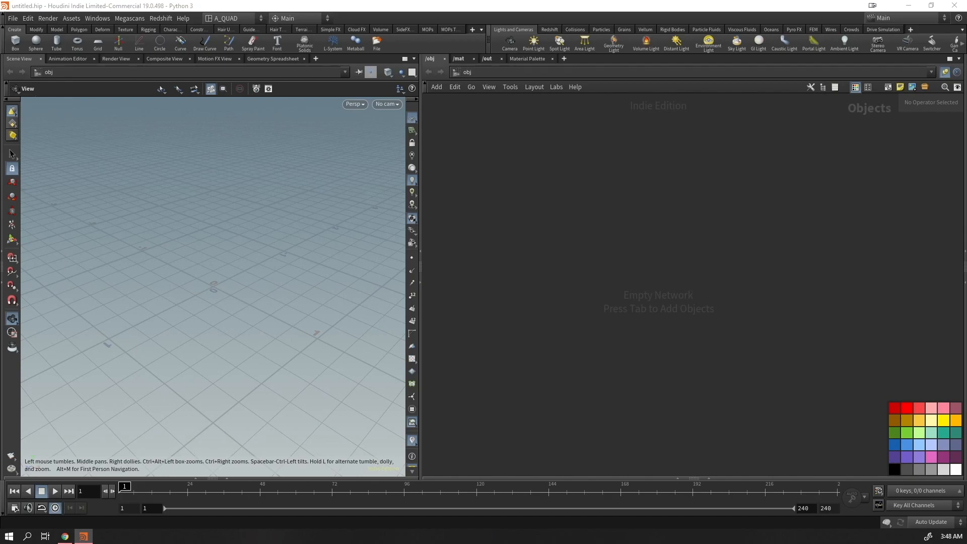
{"action": "key", "text": "Tab"}
{"action": "type", "text": "geo"}
{"action": "key", "text": "Return"}
{"action": "left_click", "coordinate": [646, 233]}
{"action": "key", "text": "Return"}
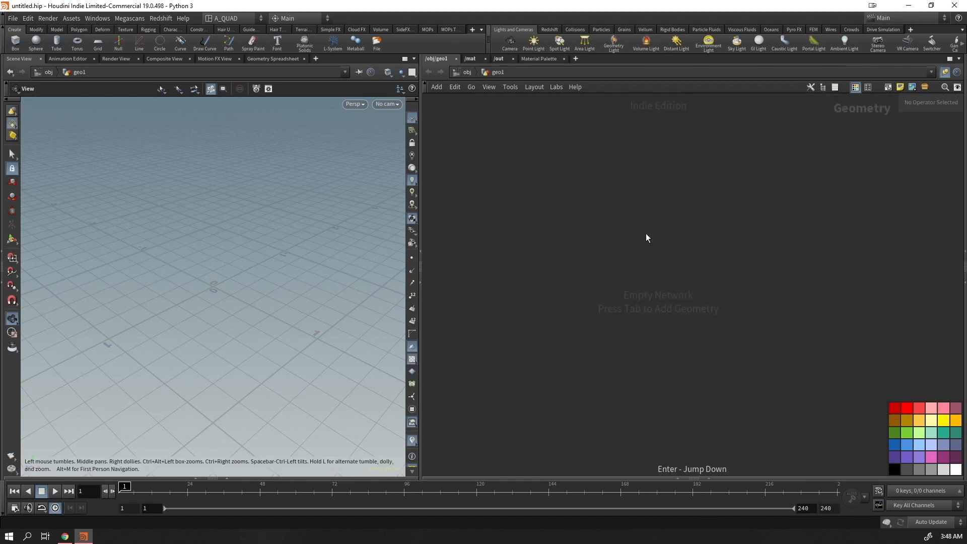
- Add a File node and set its geometry file to the Georges Gardet.OBJ scan
{"action": "key", "text": "Tab"}
{"action": "type", "text": "file"}
{"action": "key", "text": "Return"}
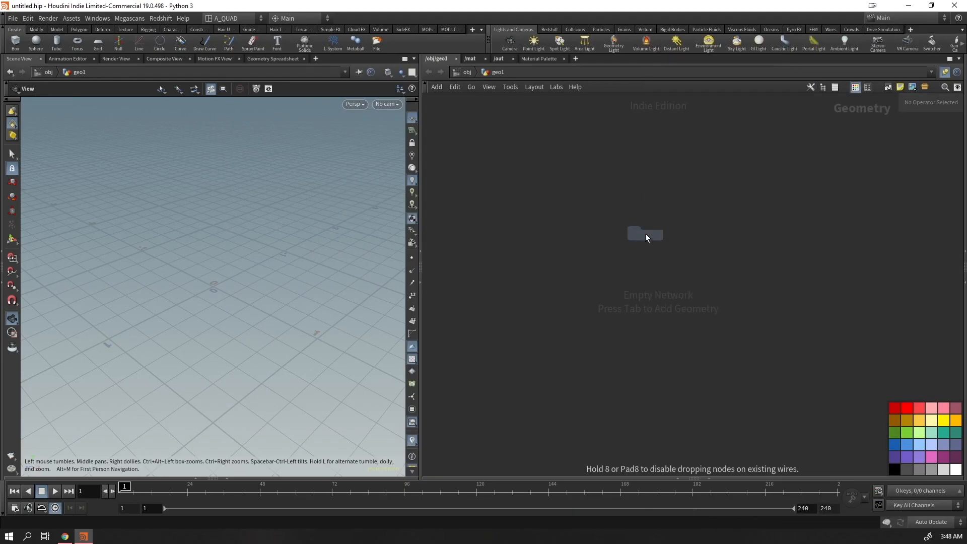
{"action": "left_click", "coordinate": [645, 233]}
{"action": "left_click_drag", "start_coordinate": [902, 127], "coordinate": [816, 134]}
{"action": "key", "text": "ctrl+v"}
{"action": "key", "text": "Return"}
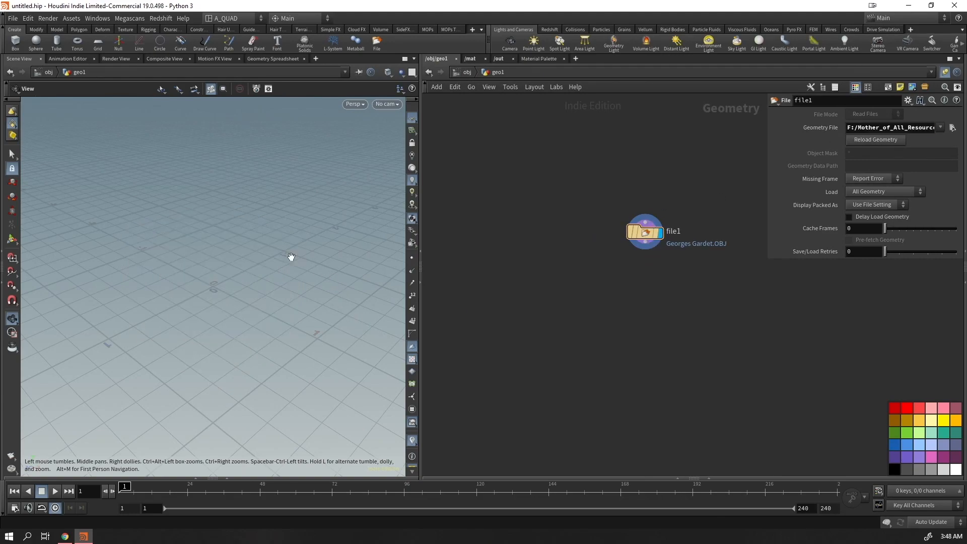
- Frame the imported sculpture and inspect its orientation and mesh from several angles
{"action": "key", "text": "f"}
{"action": "left_click_drag", "start_coordinate": [231, 262], "coordinate": [867, 242]}
{"action": "middle_click_drag", "start_coordinate": [307, 341], "coordinate": [235, 285]}
{"action": "left_click_drag", "start_coordinate": [231, 237], "coordinate": [171, 348]}
{"action": "scroll", "coordinate": [254, 247], "scroll_direction": "up", "scroll_amount": 5}
{"action": "mouse_move", "coordinate": [253, 243]}
{"action": "left_mouse_down"}
{"action": "mouse_move", "coordinate": [254, 195]}
{"action": "mouse_move", "coordinate": [339, 185]}
{"action": "mouse_move", "coordinate": [246, 246]}
{"action": "mouse_move", "coordinate": [245, 259]}
{"action": "mouse_move", "coordinate": [192, 227]}
{"action": "mouse_move", "coordinate": [236, 210]}
{"action": "mouse_move", "coordinate": [265, 240]}
{"action": "left_mouse_up"}
{"action": "right_click_drag", "start_coordinate": [152, 235], "coordinate": [182, 218]}
{"action": "left_click_drag", "start_coordinate": [182, 218], "coordinate": [215, 313]}
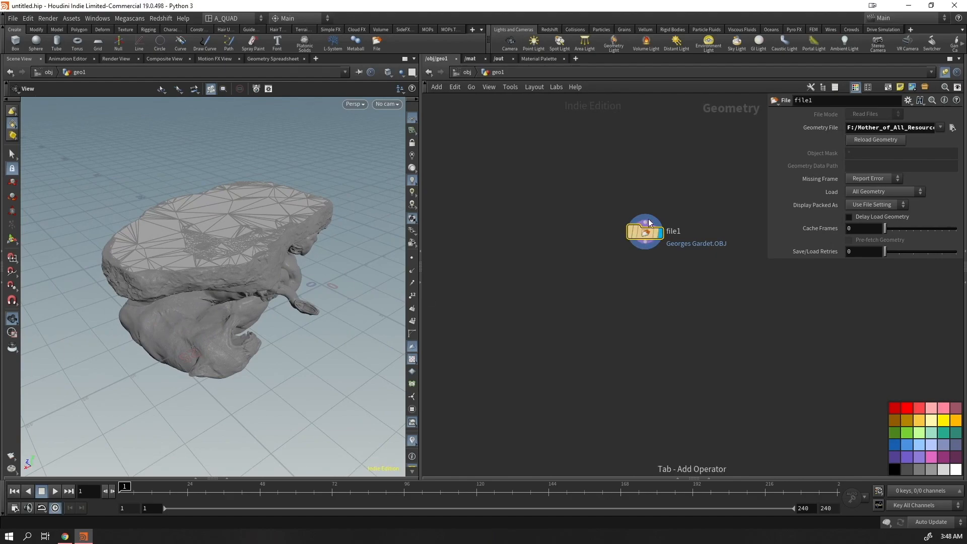
- Append a Match Axis node to the File node
{"action": "key", "text": "Tab"}
{"action": "type", "text": "mat"}
{"action": "key", "text": "Down"}
{"action": "key", "text": "Return"}
- Append a Match Size node to the Match Axis node, and set Match Axis as the displayed node
{"action": "key", "text": "Tab"}
{"action": "type", "text": "mat"}
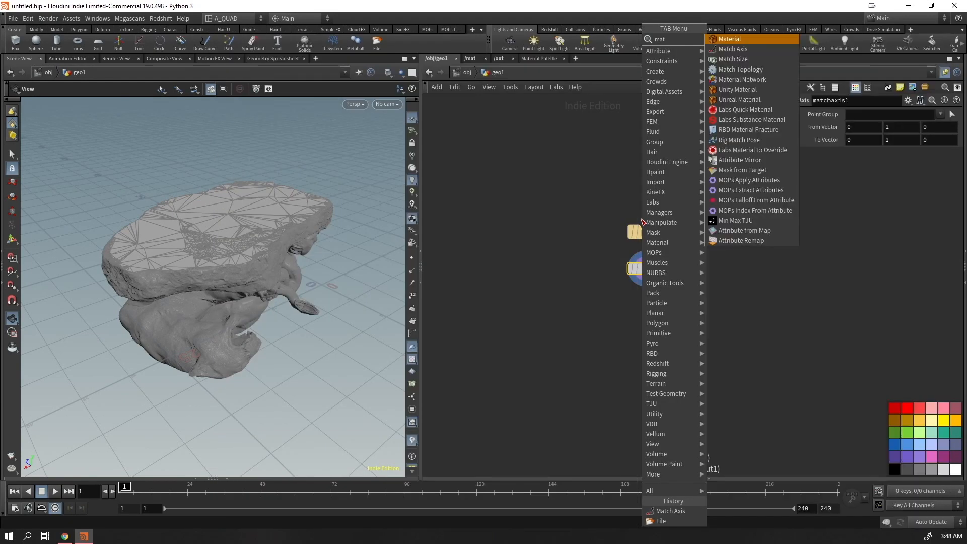
{"action": "key", "text": "Down"}
{"action": "key", "text": "Down"}
{"action": "key", "text": "Escape"}
{"action": "key", "text": "Return"}
{"action": "middle_click_drag", "start_coordinate": [534, 321], "coordinate": [436, 286]}
{"action": "left_click", "coordinate": [562, 233]}
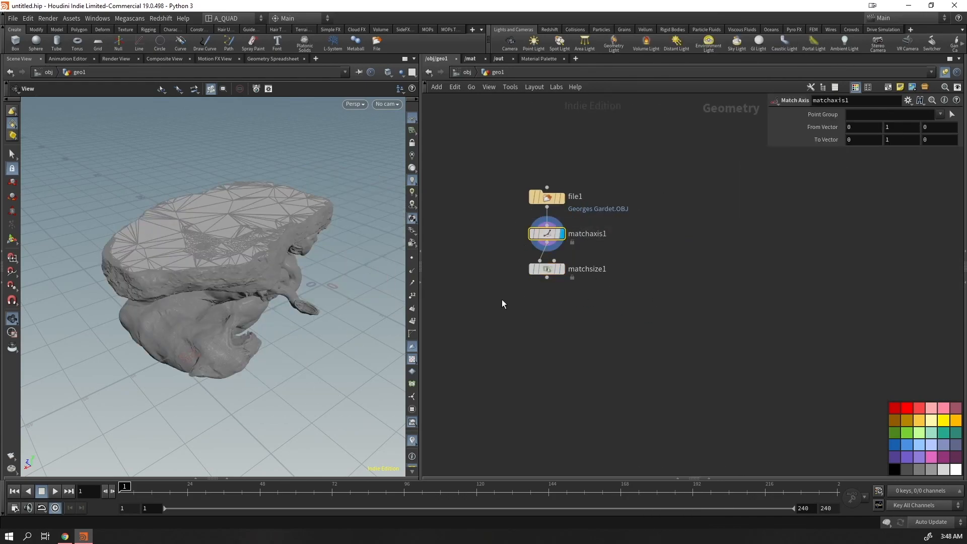
{"action": "scroll", "coordinate": [559, 235], "scroll_direction": "up", "scroll_amount": 3}
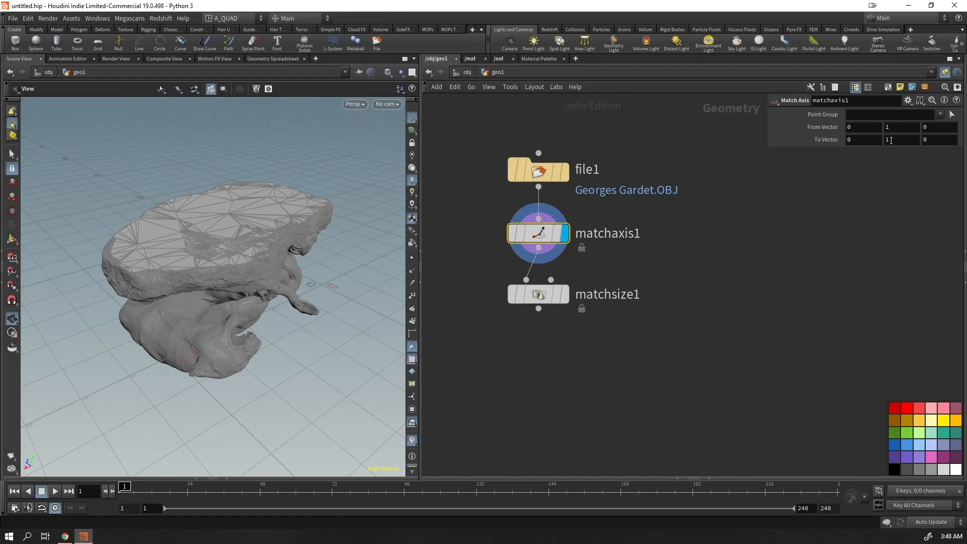
- Save the scene as InfectedTutorial in the E:/HoudiniProjects/TutorialsYouTube/tutorials/InfectedSystem folder
{"action": "key", "text": "ctrl+s"}
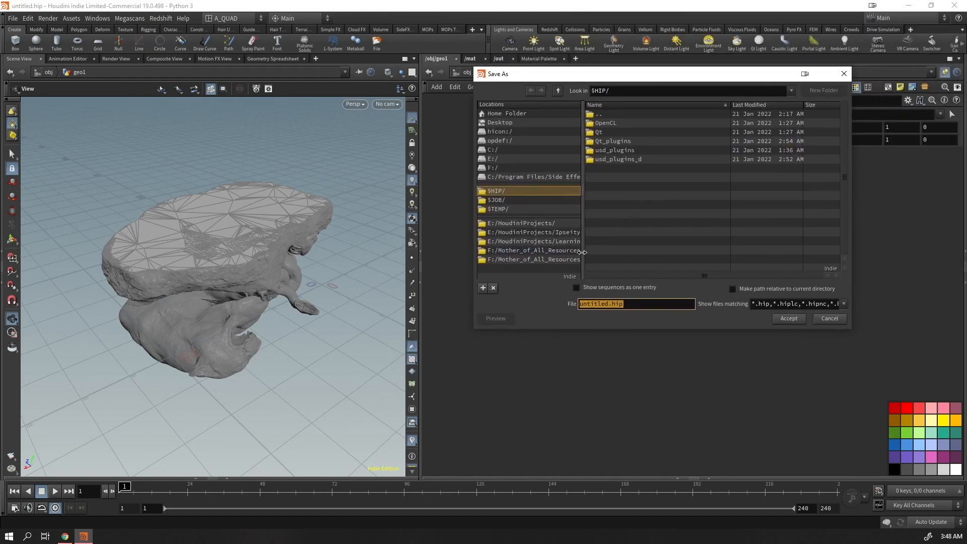
{"action": "left_click", "coordinate": [533, 223]}
{"action": "left_click", "coordinate": [640, 169]}
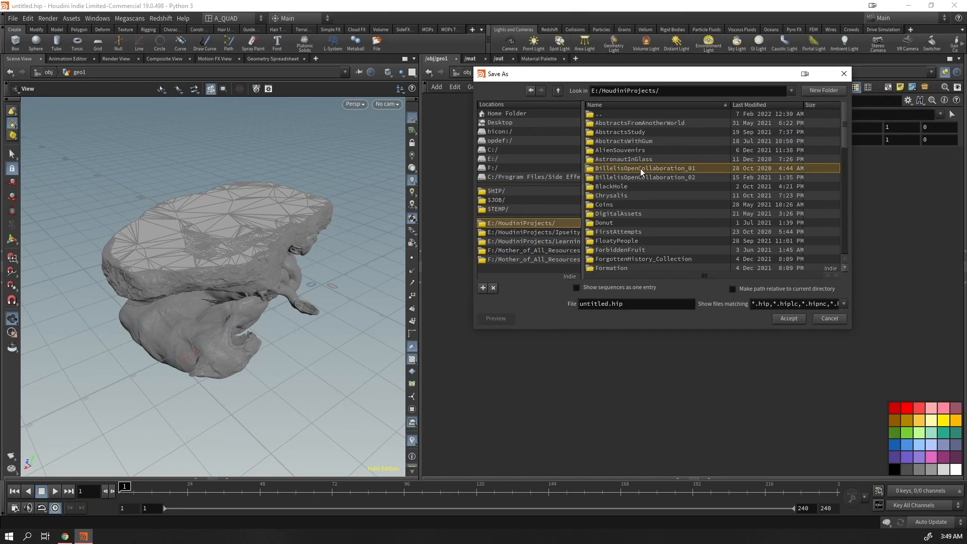
{"action": "type", "text": "tut"}
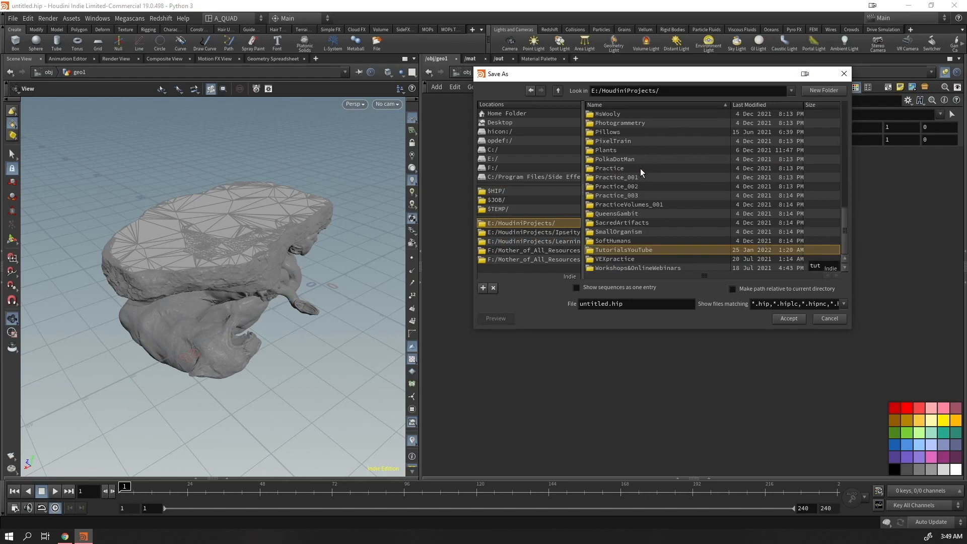
{"action": "double_click", "coordinate": [606, 249]}
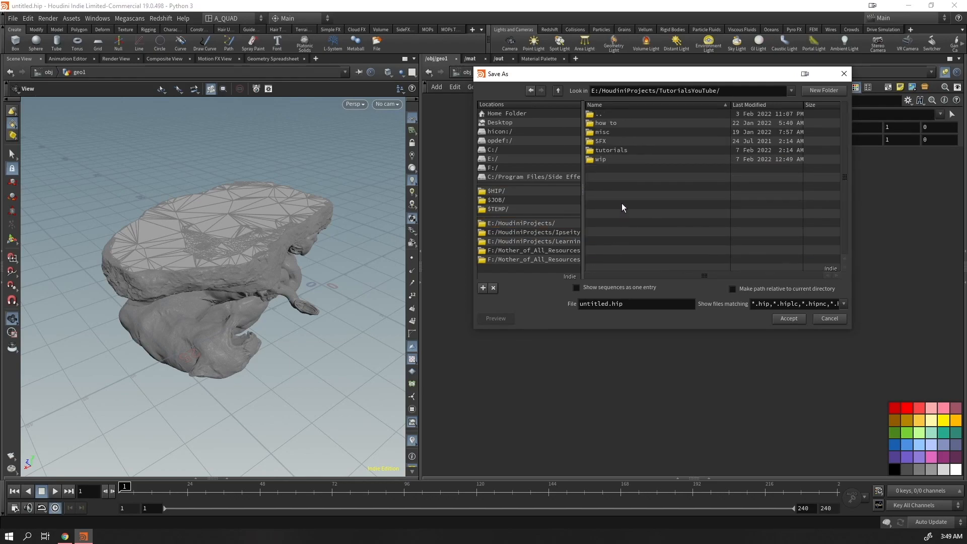
{"action": "double_click", "coordinate": [606, 150]}
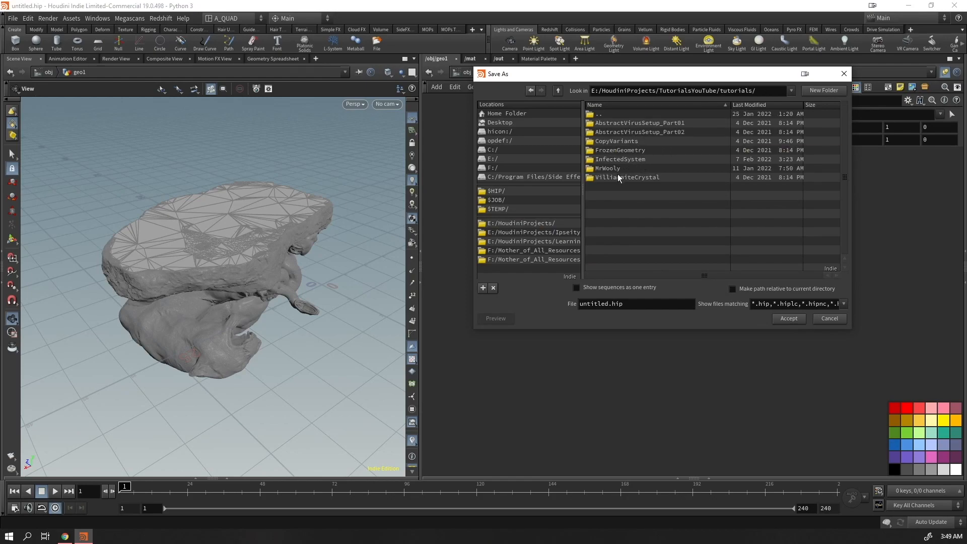
{"action": "double_click", "coordinate": [619, 160]}
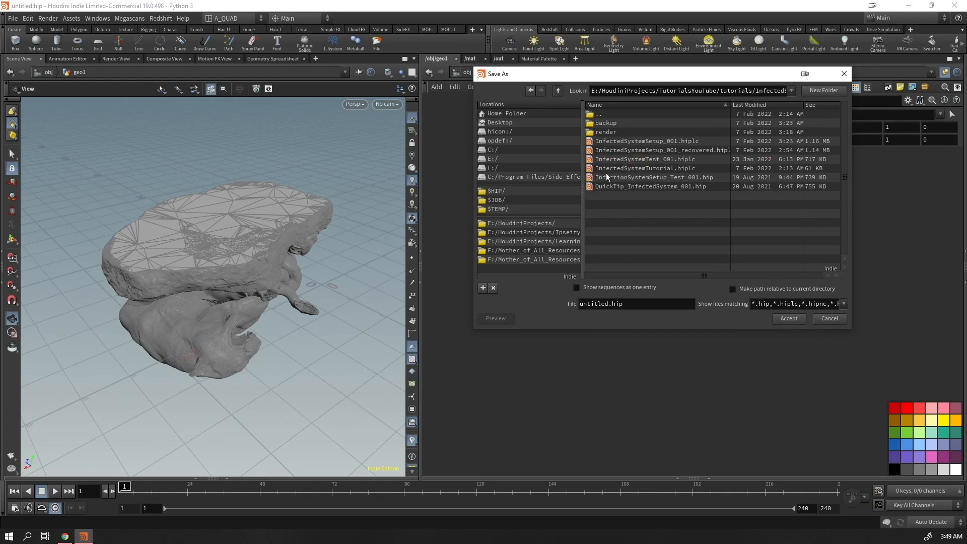
{"action": "left_click_drag", "start_coordinate": [625, 304], "coordinate": [506, 328]}
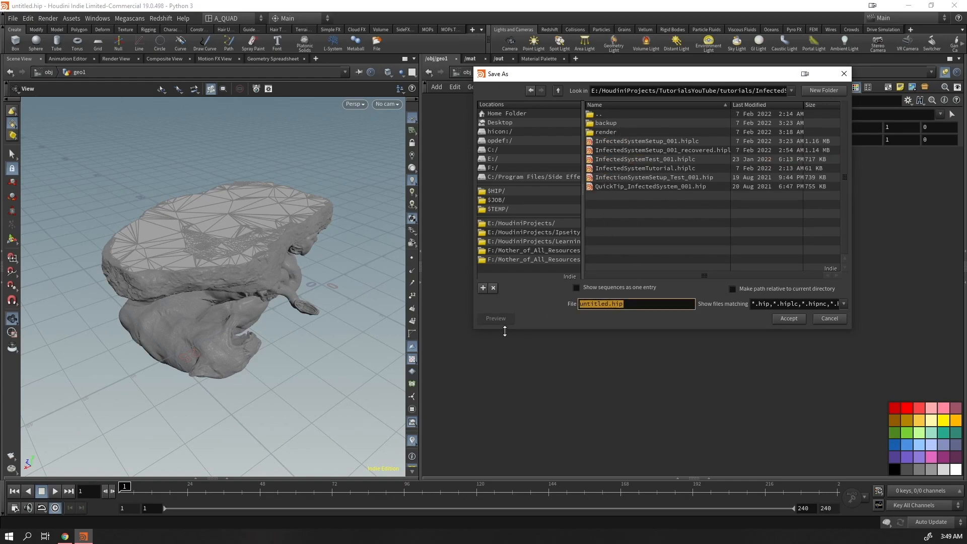
{"action": "type", "text": "InfectedTutorial"}
{"action": "key", "text": "Return"}
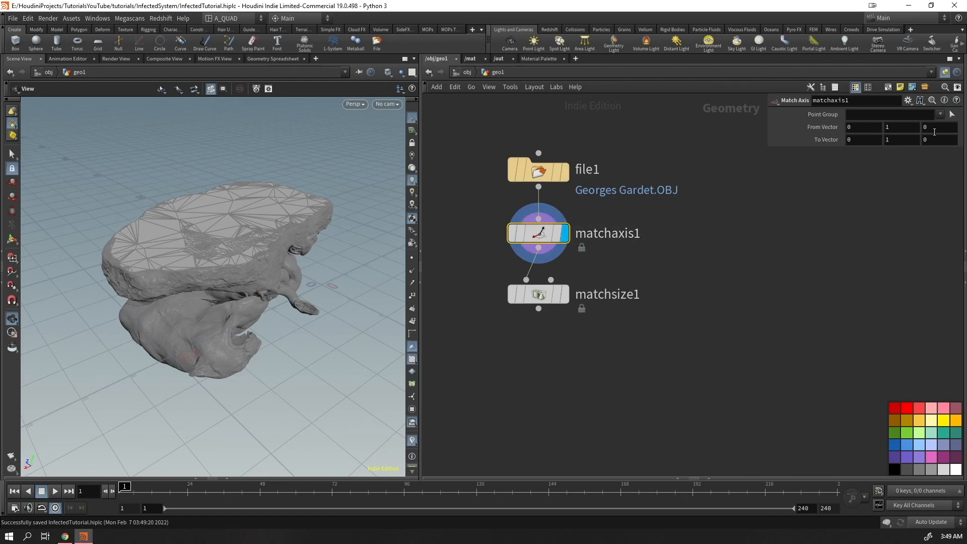
- Set the Y component of the Match Axis node's To Vector to -1 to turn the sculpture upright
{"action": "left_click_drag", "start_coordinate": [908, 140], "coordinate": [850, 173]}
{"action": "type", "text": "-1"}
{"action": "key", "text": "Return"}
{"action": "left_click_drag", "start_coordinate": [227, 332], "coordinate": [294, 285]}
- Display the Match Size node and set its Justify Y to Min, keeping the Y offset at 0
{"action": "left_click", "coordinate": [566, 295]}
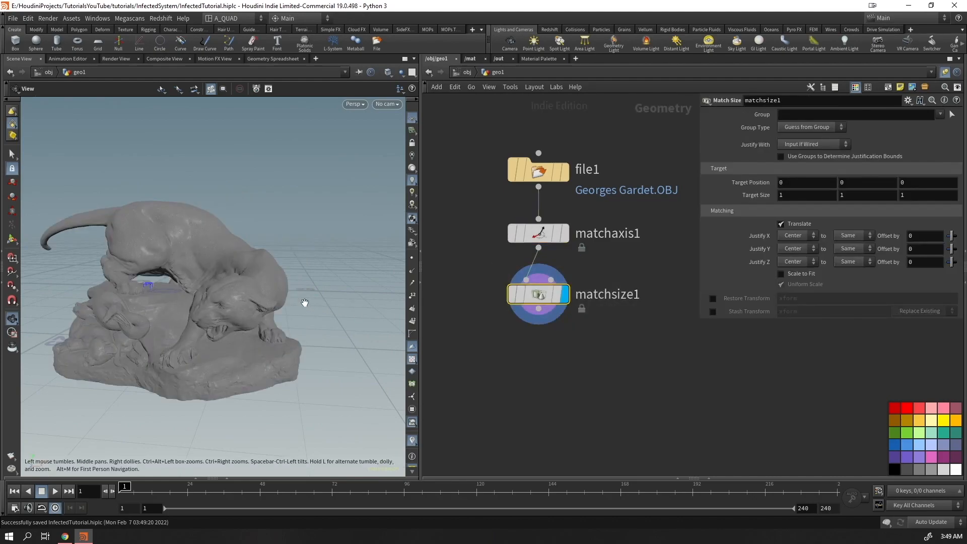
{"action": "left_click", "coordinate": [791, 249]}
{"action": "left_click", "coordinate": [789, 269]}
{"action": "mouse_move", "coordinate": [282, 242]}
{"action": "left_mouse_down"}
{"action": "mouse_move", "coordinate": [244, 201]}
{"action": "mouse_move", "coordinate": [276, 241]}
{"action": "mouse_move", "coordinate": [264, 239]}
{"action": "left_mouse_up"}
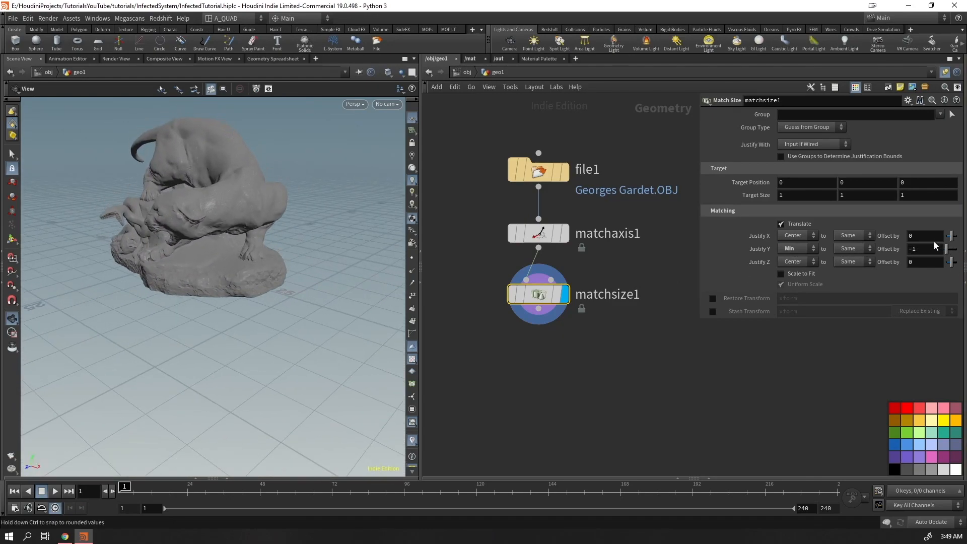
{"action": "key", "text": "ctrl+z"}
{"action": "scroll", "coordinate": [212, 296], "scroll_direction": "up", "scroll_amount": 5}
{"action": "left_click_drag", "start_coordinate": [212, 296], "coordinate": [181, 285]}
{"action": "scroll", "coordinate": [197, 286], "scroll_direction": "down", "scroll_amount": 6}
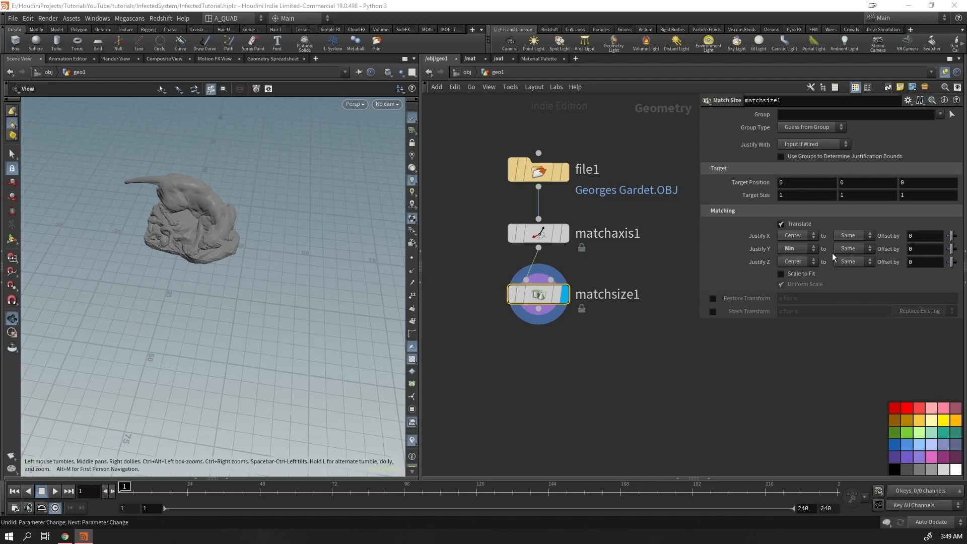
- Enable Scale to Fit on the Match Size node and frame the rescaled sculpture
{"action": "left_click", "coordinate": [795, 276]}
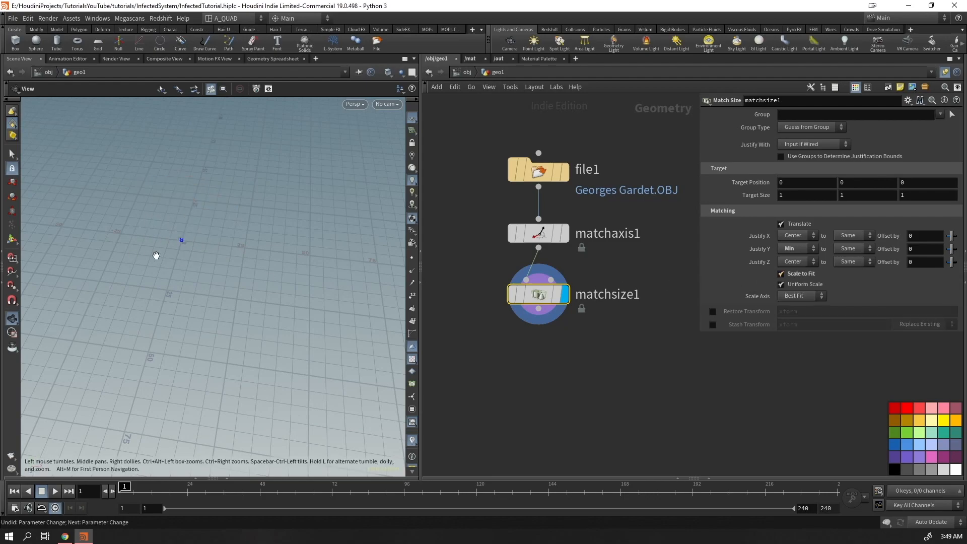
{"action": "key", "text": "f"}
{"action": "scroll", "coordinate": [262, 292], "scroll_direction": "down", "scroll_amount": 5}
{"action": "left_click_drag", "start_coordinate": [259, 255], "coordinate": [293, 247]}
{"action": "left_click_drag", "start_coordinate": [248, 185], "coordinate": [229, 230]}
{"action": "left_click_drag", "start_coordinate": [314, 282], "coordinate": [295, 322]}
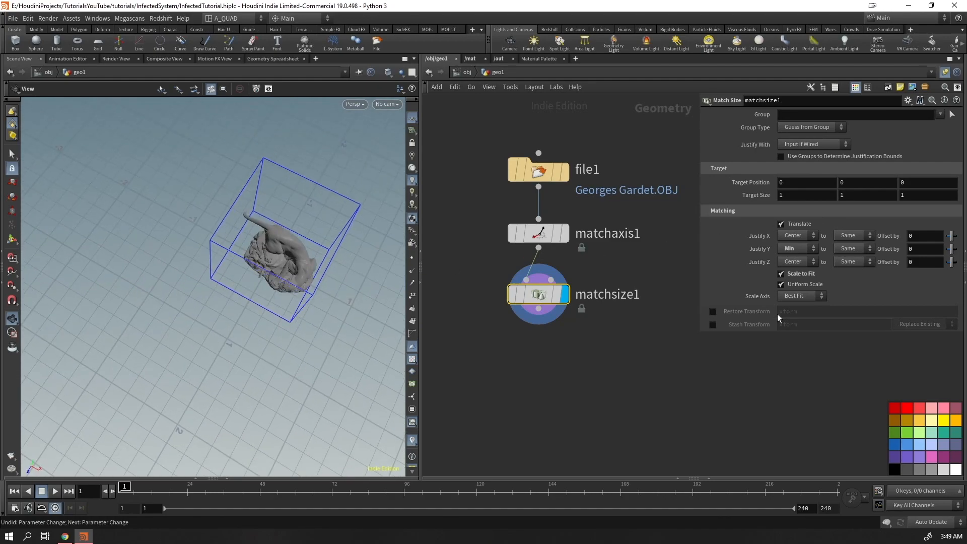
{"action": "left_click_drag", "start_coordinate": [242, 282], "coordinate": [296, 271]}
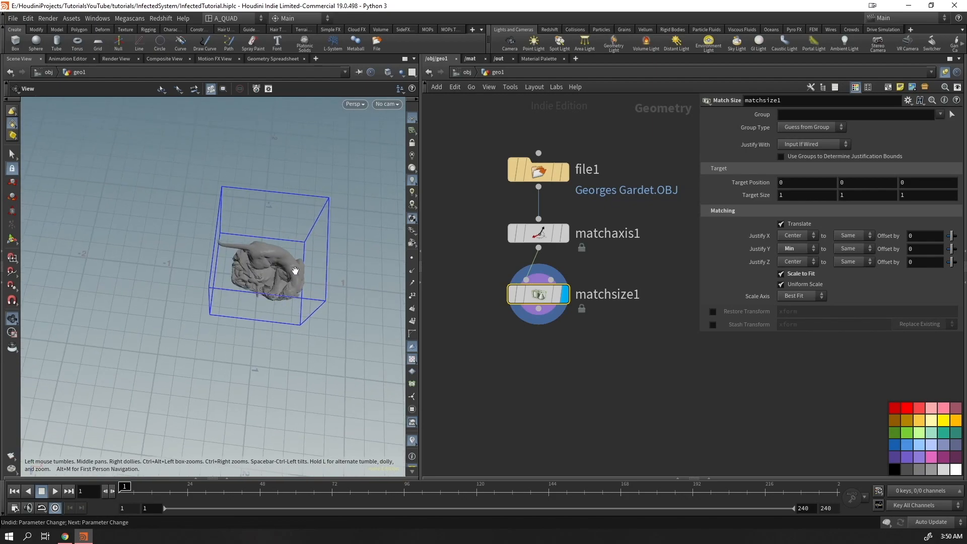
- Try the X, Y and Z scale axes on the Match Size node and return it to Best Fit
{"action": "left_click", "coordinate": [806, 195]}
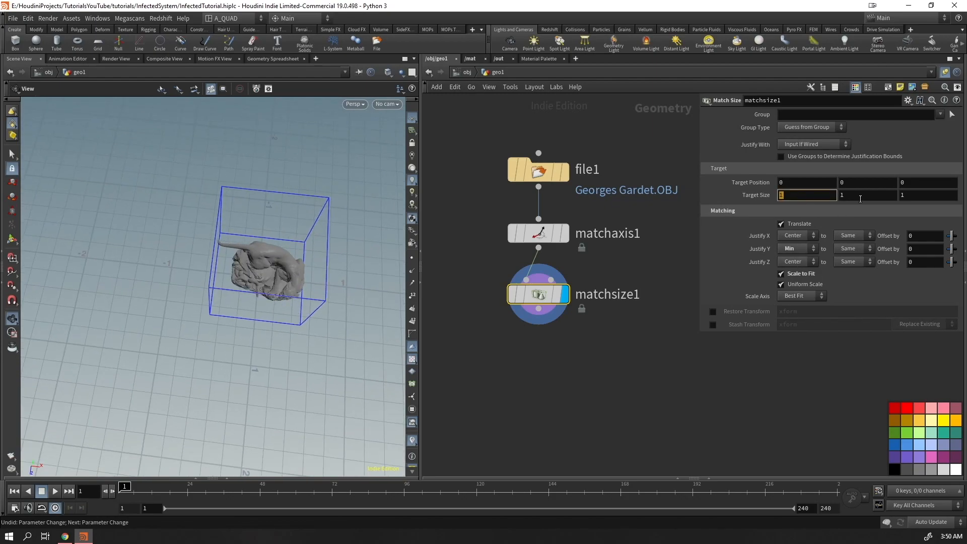
{"action": "left_click", "coordinate": [807, 296]}
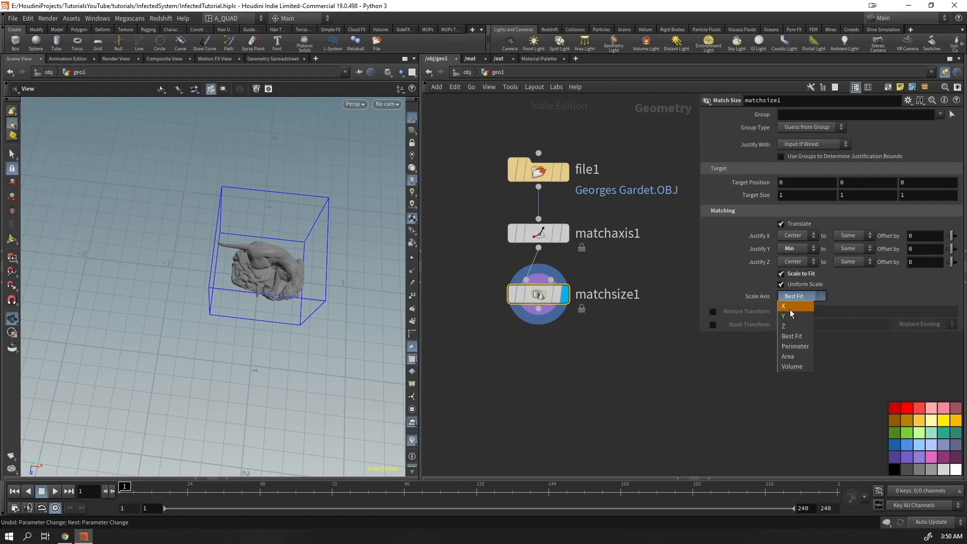
{"action": "left_click", "coordinate": [784, 307]}
{"action": "left_click_drag", "start_coordinate": [302, 251], "coordinate": [253, 274]}
{"action": "left_click_drag", "start_coordinate": [54, 430], "coordinate": [212, 333]}
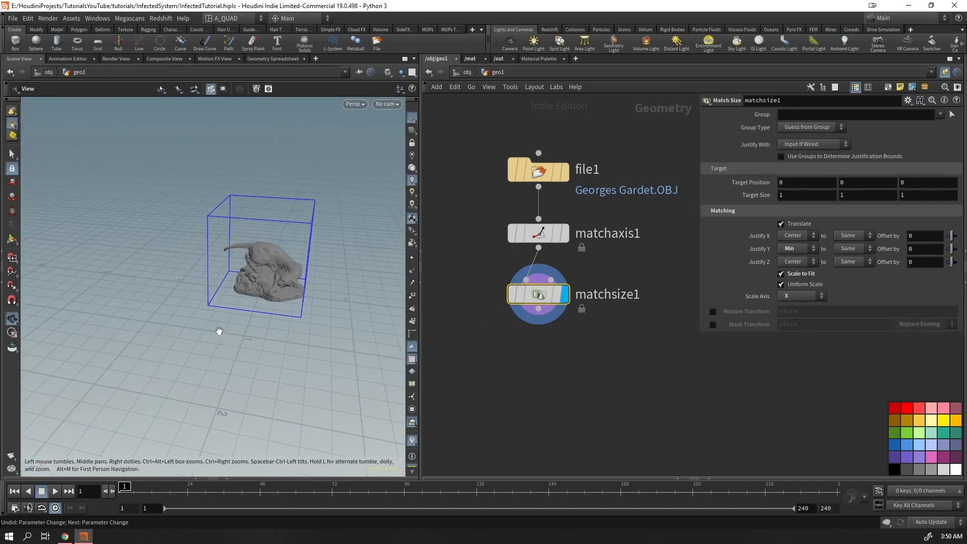
{"action": "left_click", "coordinate": [796, 302]}
{"action": "left_click", "coordinate": [797, 313]}
{"action": "left_click_drag", "start_coordinate": [237, 282], "coordinate": [240, 250]}
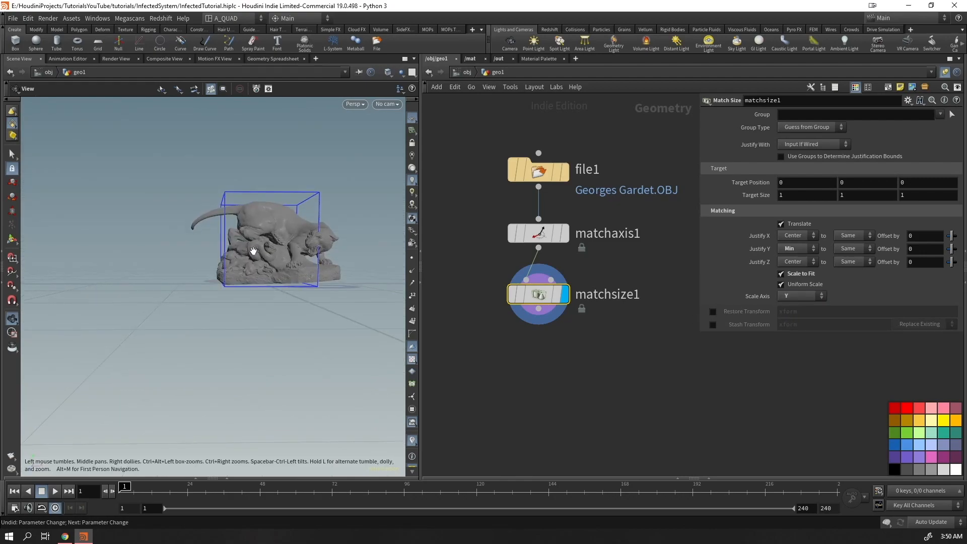
{"action": "left_click", "coordinate": [798, 298]}
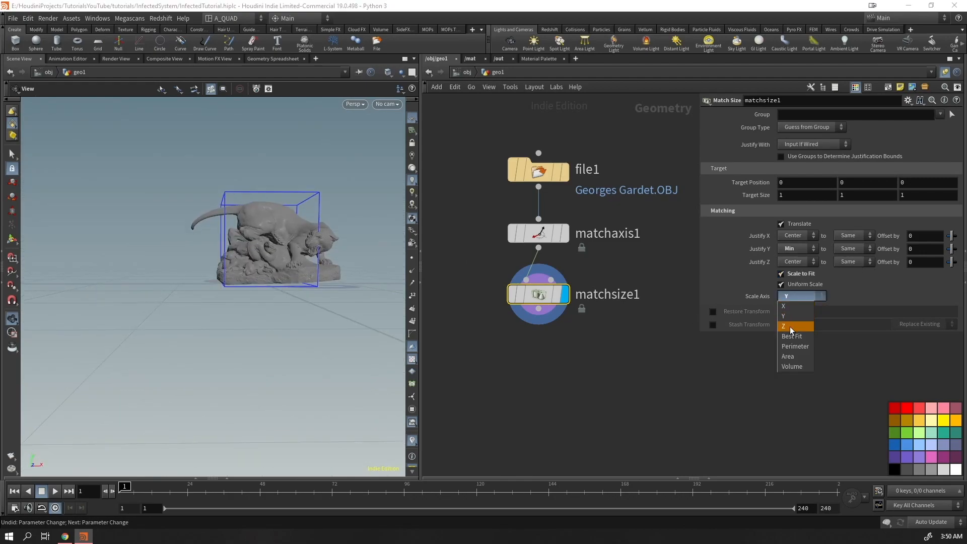
{"action": "left_click", "coordinate": [790, 330]}
{"action": "left_click", "coordinate": [805, 299]}
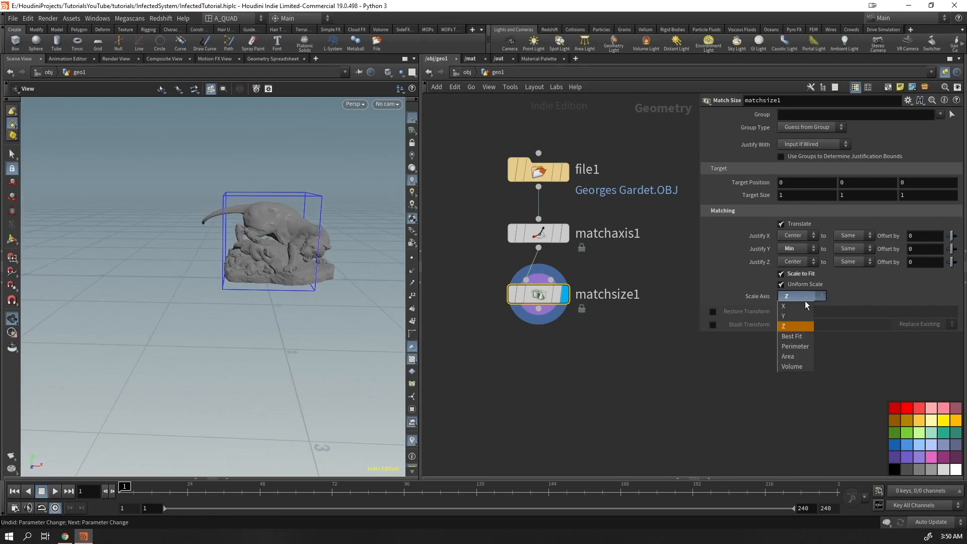
{"action": "left_click", "coordinate": [803, 345]}
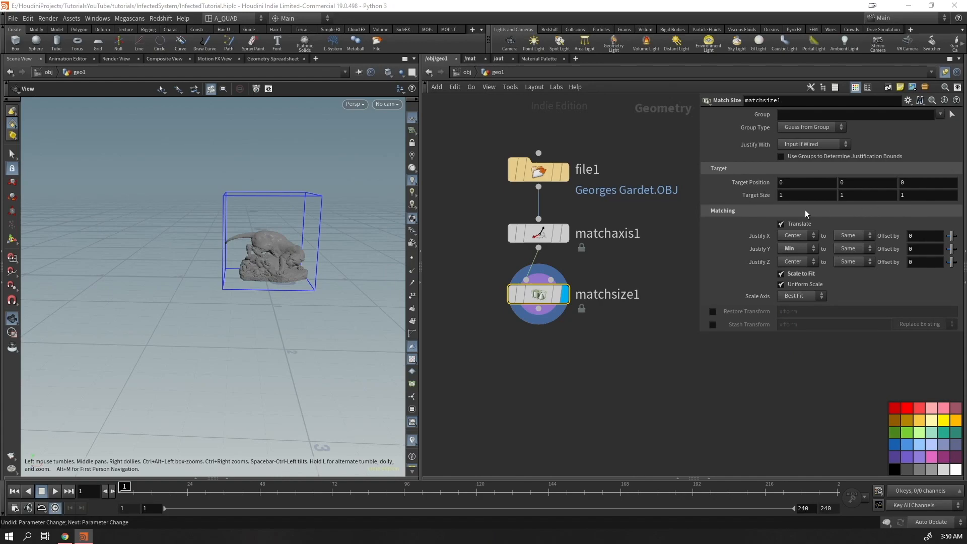
- Set the Match Size node's target size to 3.5 on all three axes
{"action": "middle_click_drag", "start_coordinate": [753, 196], "coordinate": [867, 198]}
{"action": "key", "text": "ctrl+z"}
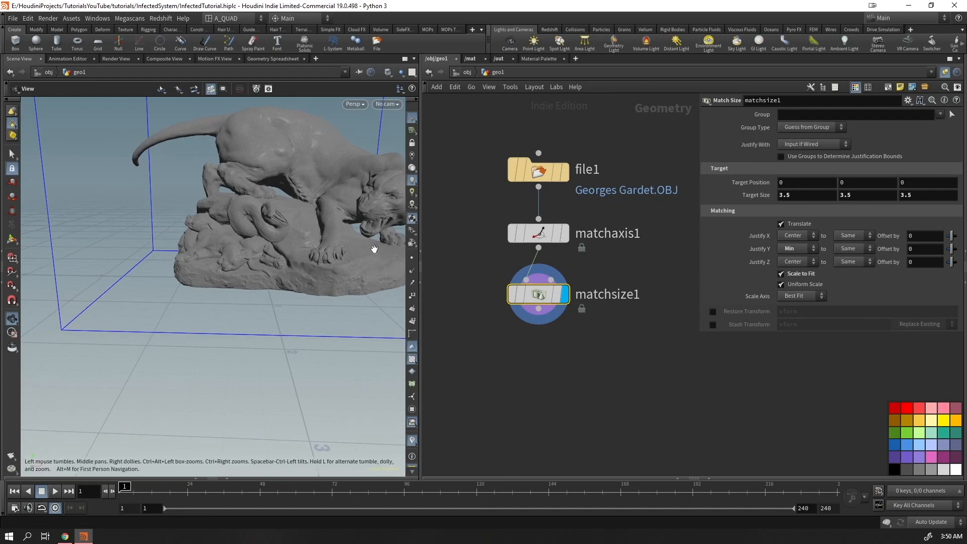
{"action": "scroll", "coordinate": [173, 366], "scroll_direction": "down", "scroll_amount": 4}
{"action": "left_click_drag", "start_coordinate": [173, 367], "coordinate": [226, 288]}
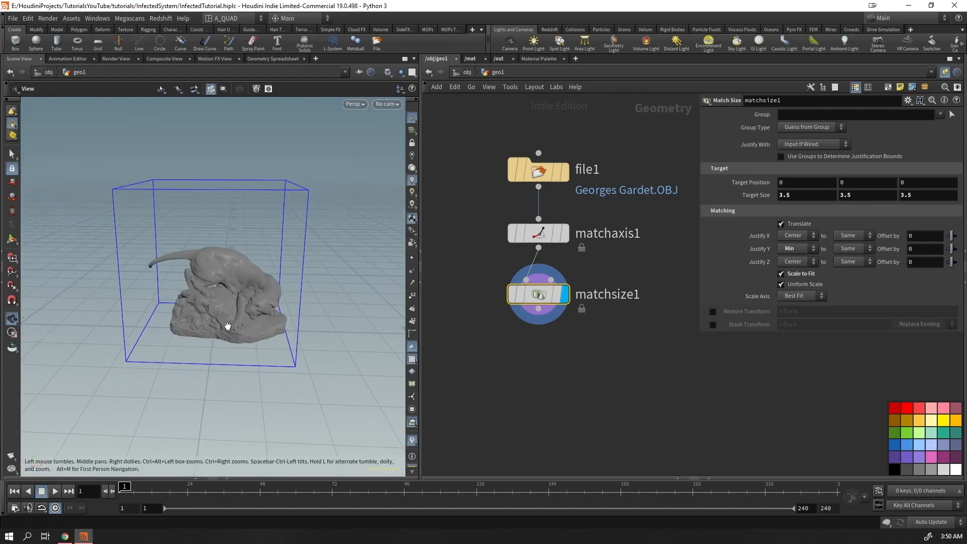
- Examine the resized sculpture's surface detail up close, particularly around the animal's head
{"action": "left_click_drag", "start_coordinate": [571, 112], "coordinate": [506, 354]}
{"action": "left_click_drag", "start_coordinate": [629, 347], "coordinate": [565, 278]}
{"action": "middle_click_drag", "start_coordinate": [561, 350], "coordinate": [538, 302]}
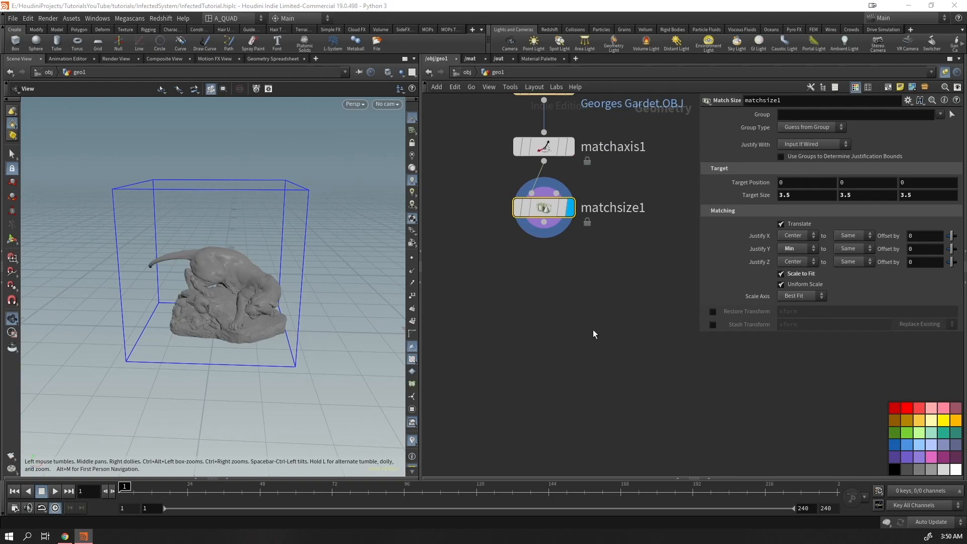
{"action": "right_click_drag", "start_coordinate": [335, 247], "coordinate": [265, 330]}
{"action": "left_click_drag", "start_coordinate": [265, 331], "coordinate": [279, 255]}
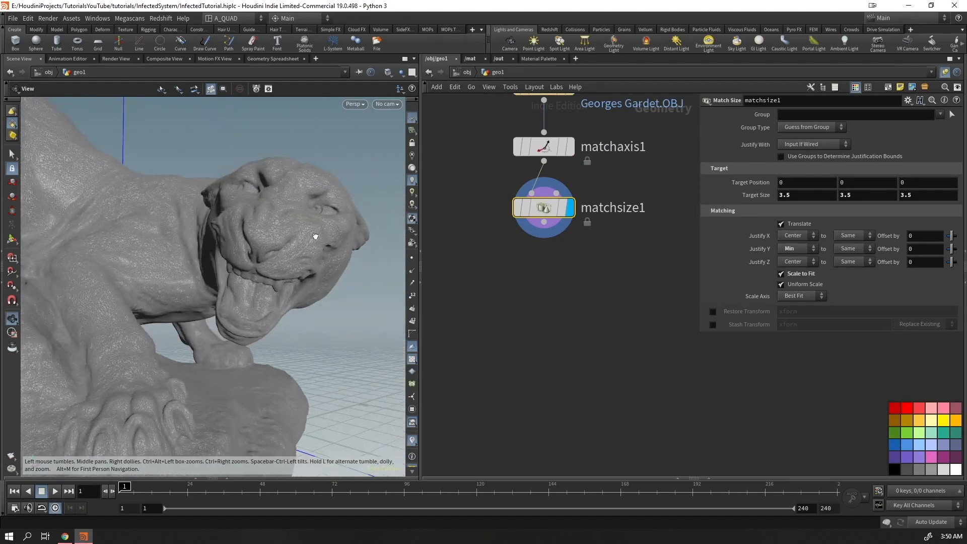
{"action": "right_click_drag", "start_coordinate": [284, 237], "coordinate": [239, 305]}
{"action": "left_click_drag", "start_coordinate": [296, 274], "coordinate": [252, 274]}
- Append a VDB from Polygons node to the Match Size node and set its voxel size to 0.008
{"action": "mouse_move", "coordinate": [539, 209]}
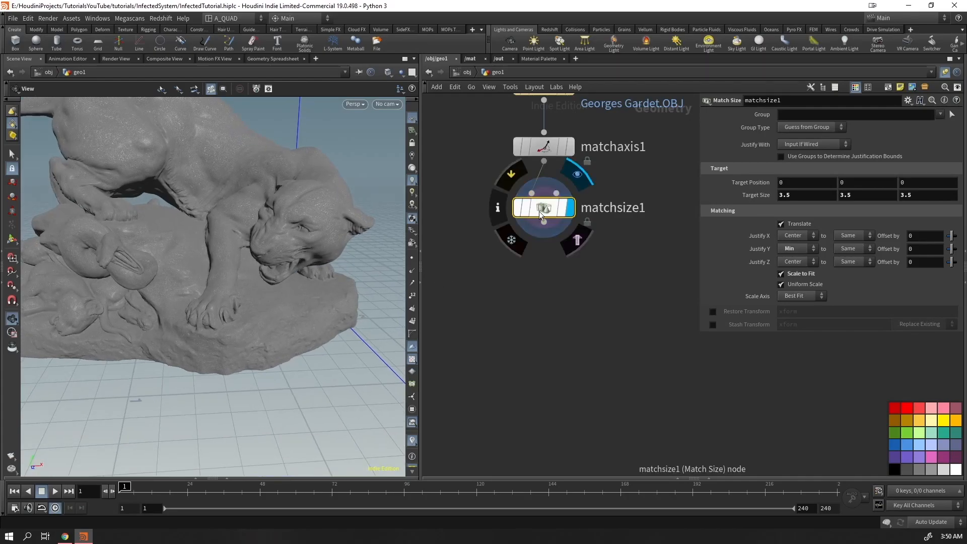
{"action": "key", "text": "Tab"}
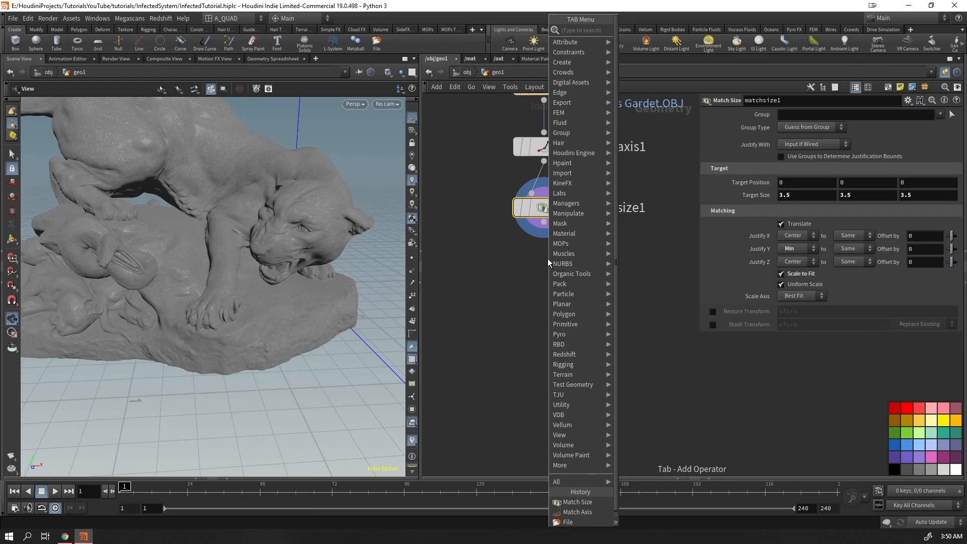
{"action": "type", "text": "vdbpoly"}
{"action": "key", "text": "Return"}
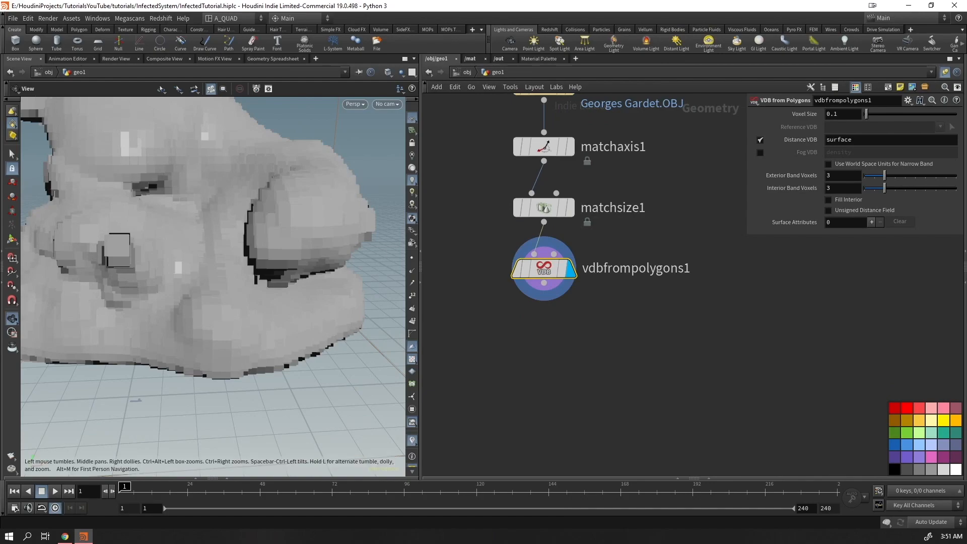
{"action": "left_click_drag", "start_coordinate": [840, 115], "coordinate": [827, 123]}
{"action": "type", "text": "008"}
{"action": "key", "text": "Return"}
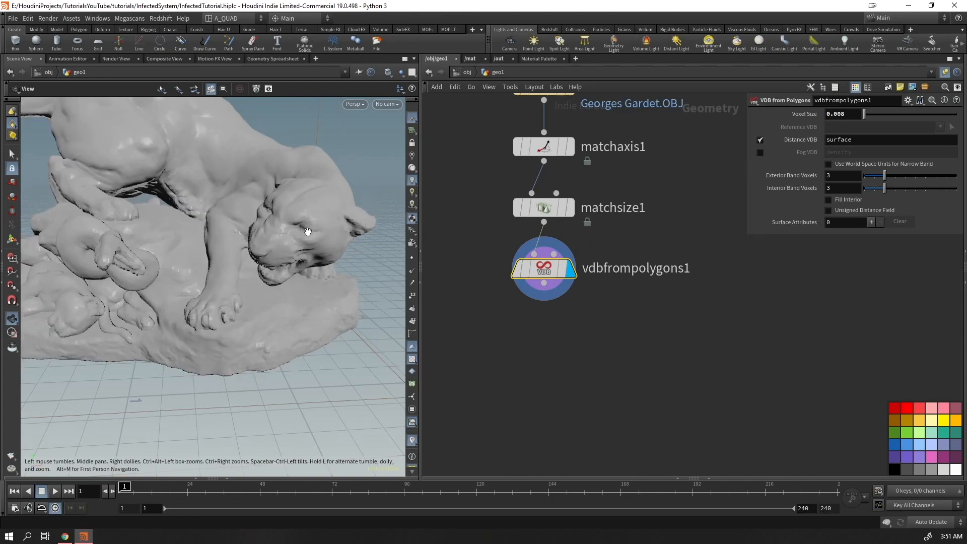
{"action": "mouse_move", "coordinate": [284, 240]}
{"action": "left_mouse_down"}
{"action": "mouse_move", "coordinate": [313, 226]}
{"action": "mouse_move", "coordinate": [274, 210]}
{"action": "mouse_move", "coordinate": [285, 242]}
{"action": "left_mouse_up"}
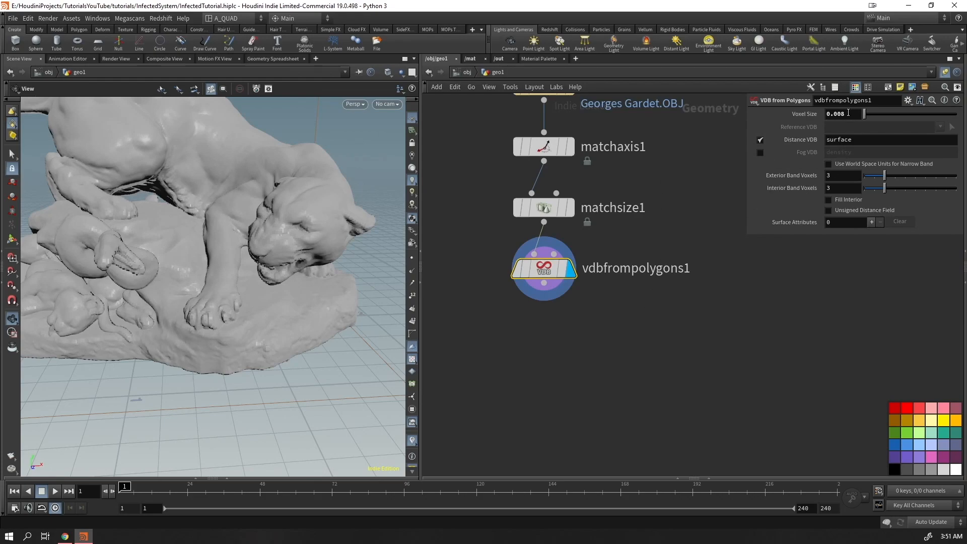
- Try voxel sizes of 0.15, 0.05 and 0.01 on the VDB from Polygons node and return it to 0.008
{"action": "mouse_move", "coordinate": [222, 255]}
{"action": "left_mouse_down"}
{"action": "mouse_move", "coordinate": [236, 252]}
{"action": "mouse_move", "coordinate": [199, 268]}
{"action": "mouse_move", "coordinate": [251, 220]}
{"action": "mouse_move", "coordinate": [272, 272]}
{"action": "mouse_move", "coordinate": [296, 290]}
{"action": "mouse_move", "coordinate": [262, 352]}
{"action": "mouse_move", "coordinate": [313, 233]}
{"action": "mouse_move", "coordinate": [273, 258]}
{"action": "left_mouse_up"}
{"action": "type", "text": "0.15"}
{"action": "key", "text": "Return"}
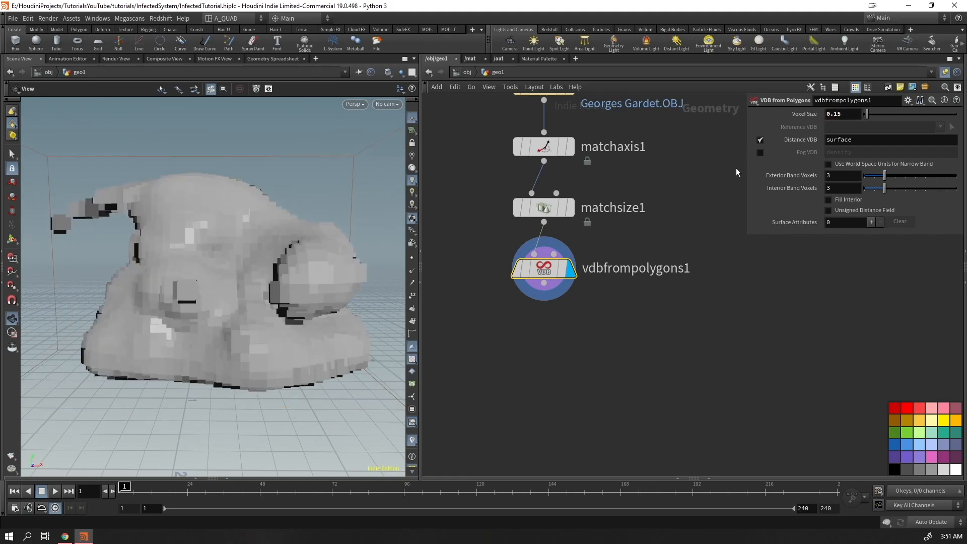
{"action": "type", "text": "0.05"}
{"action": "key", "text": "Return"}
{"action": "left_click_drag", "start_coordinate": [265, 256], "coordinate": [287, 259]}
{"action": "double_click", "coordinate": [846, 112]}
{"action": "type", "text": ".01"}
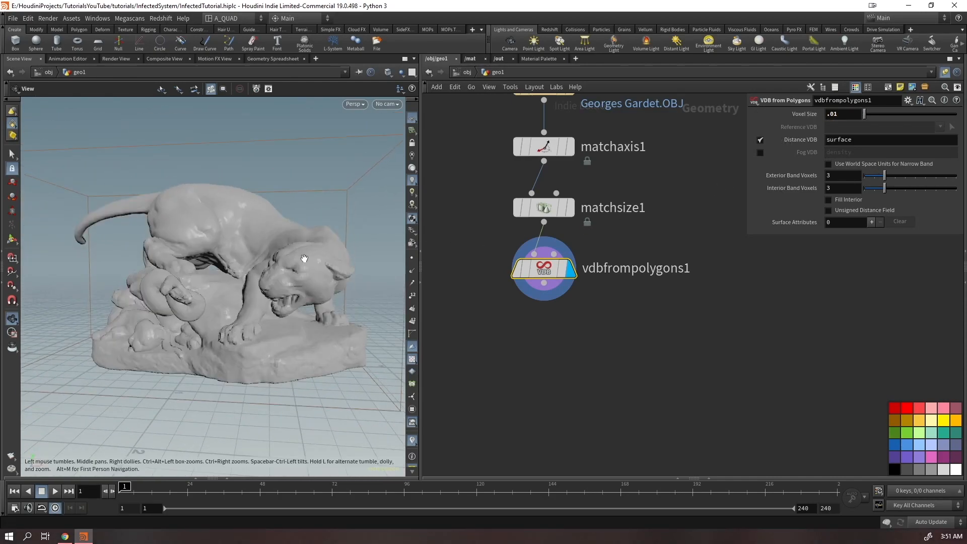
{"action": "mouse_move", "coordinate": [302, 256]}
{"action": "left_mouse_down"}
{"action": "mouse_move", "coordinate": [346, 260]}
{"action": "mouse_move", "coordinate": [315, 259]}
{"action": "left_mouse_up"}
{"action": "key", "text": "BackSpace"}
{"action": "type", "text": "08"}
{"action": "key", "text": "Return"}
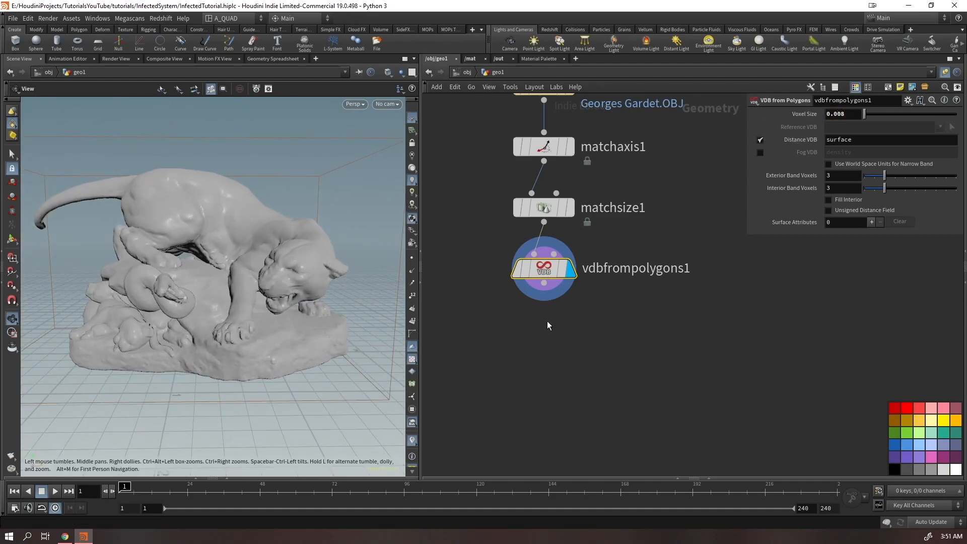
- Append a Convert VDB node after the VDB from Polygons node and set it to convert to Polygons
{"action": "key", "text": "Tab"}
{"action": "type", "text": "co"}
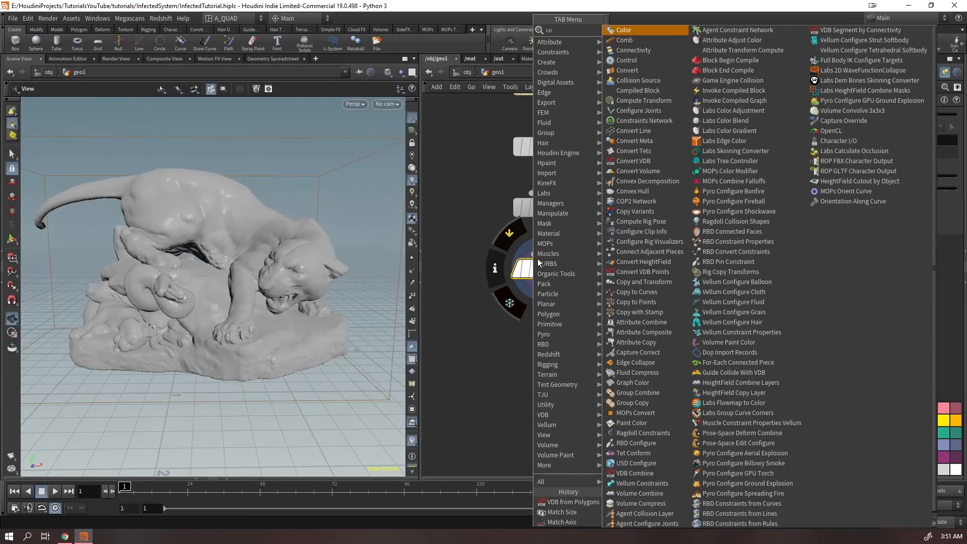
{"action": "type", "text": "nvert"}
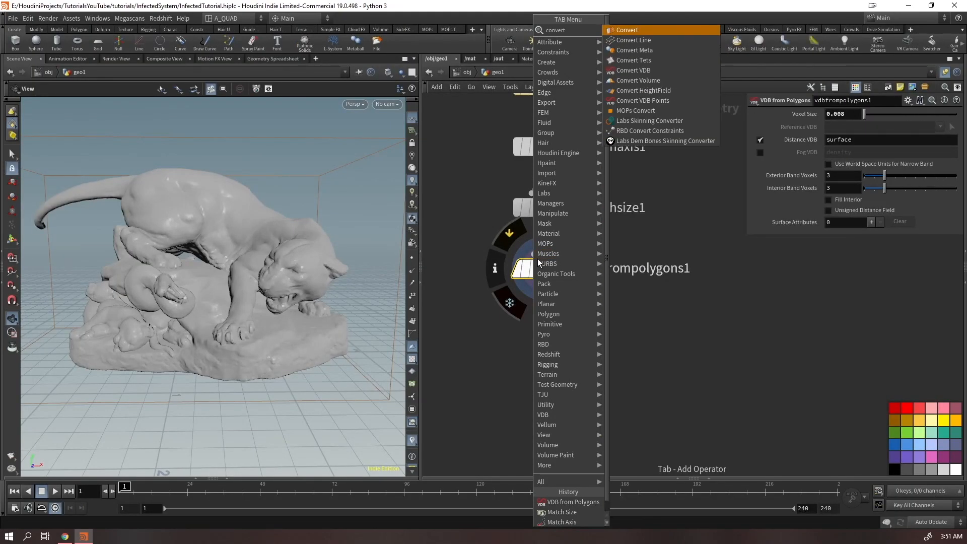
{"action": "type", "text": " vdb"}
{"action": "key", "text": "Return"}
{"action": "key", "text": "Return"}
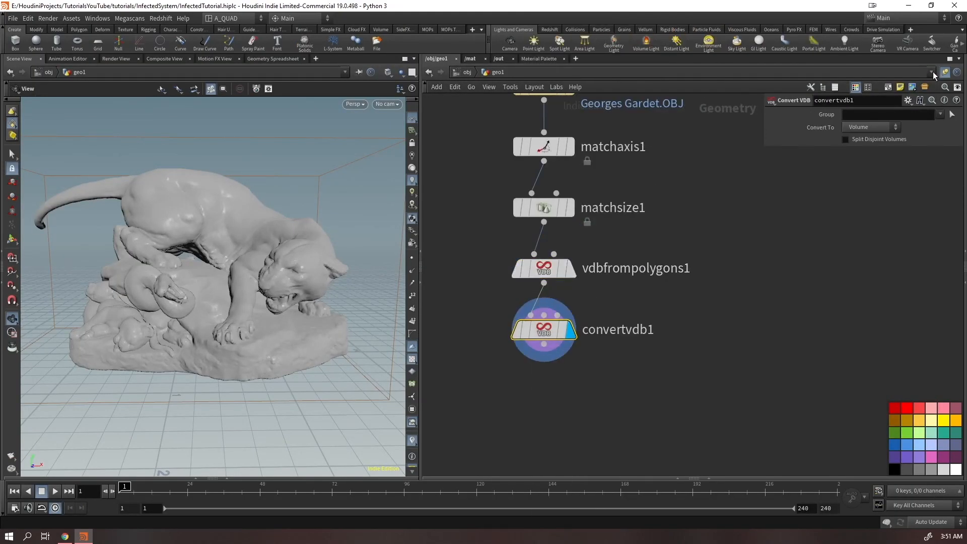
{"action": "left_click", "coordinate": [870, 127]}
{"action": "left_click", "coordinate": [866, 149]}
- Compare the geometry information of the Convert VDB node with that of the Match Size node
{"action": "mouse_move", "coordinate": [230, 285]}
{"action": "left_mouse_down"}
{"action": "mouse_move", "coordinate": [258, 282]}
{"action": "mouse_move", "coordinate": [252, 410]}
{"action": "mouse_move", "coordinate": [267, 252]}
{"action": "left_mouse_up"}
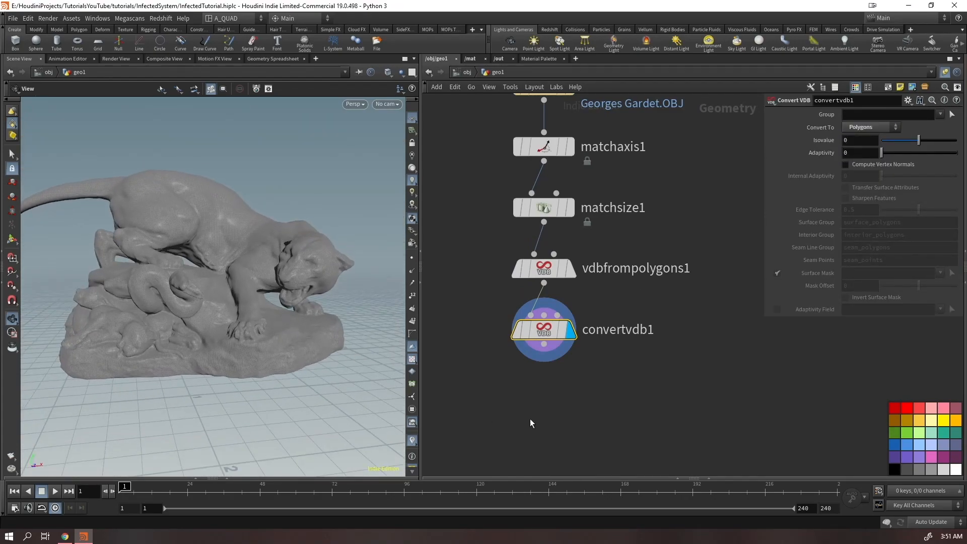
{"action": "middle_click", "coordinate": [532, 333]}
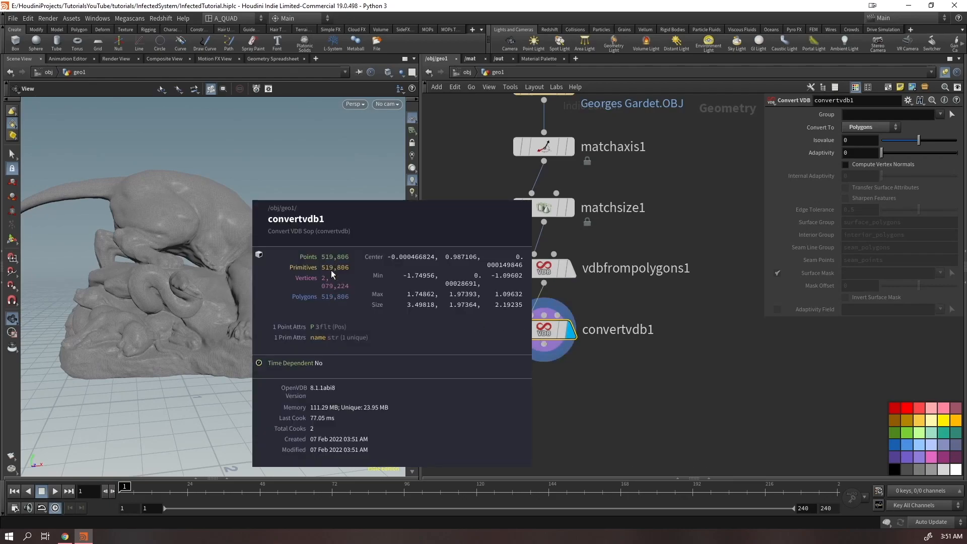
{"action": "middle_click", "coordinate": [540, 206]}
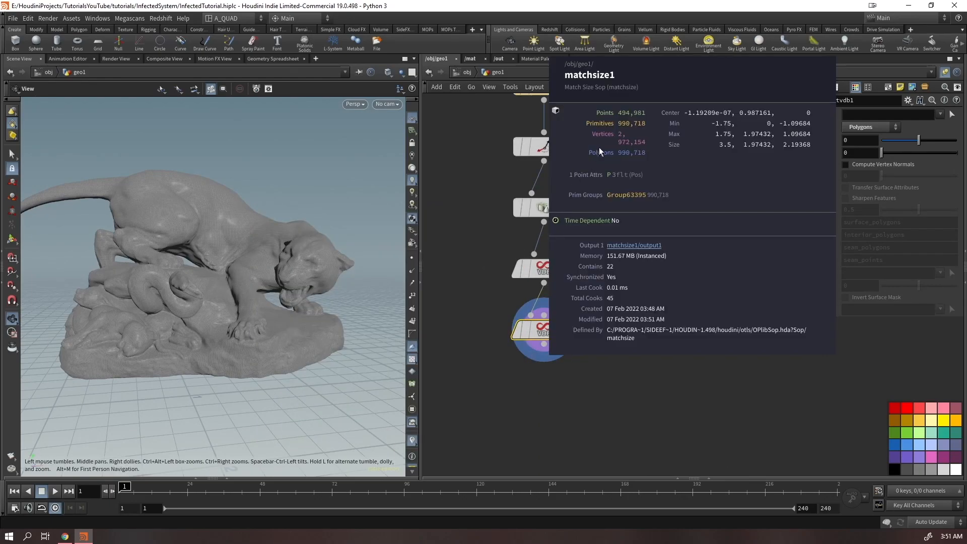
- Append a Remesh node to the Convert VDB node and set its edge lengths to Adaptive
{"action": "key", "text": "Tab"}
{"action": "type", "text": "remesh"}
{"action": "key", "text": "Return"}
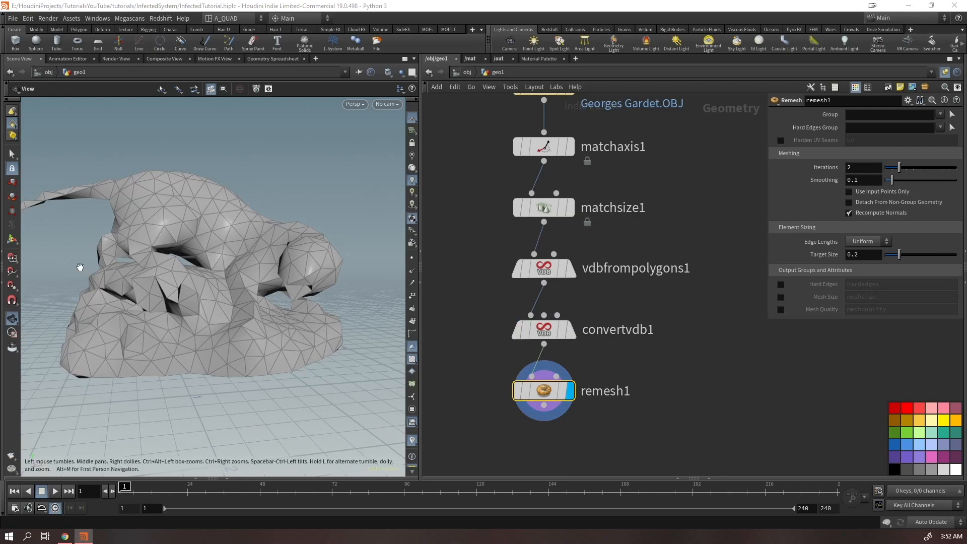
{"action": "left_click", "coordinate": [868, 245]}
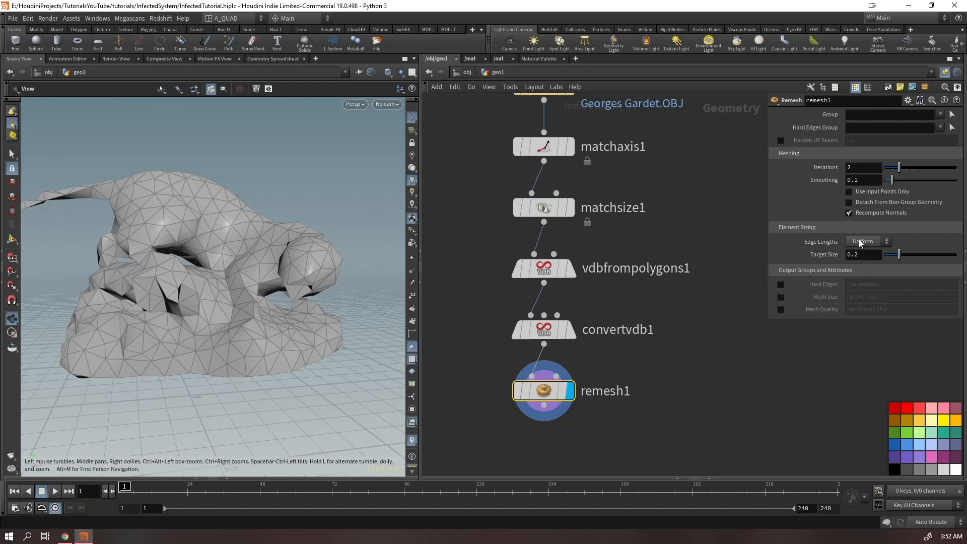
{"action": "left_click", "coordinate": [858, 241]}
{"action": "left_click", "coordinate": [856, 254]}
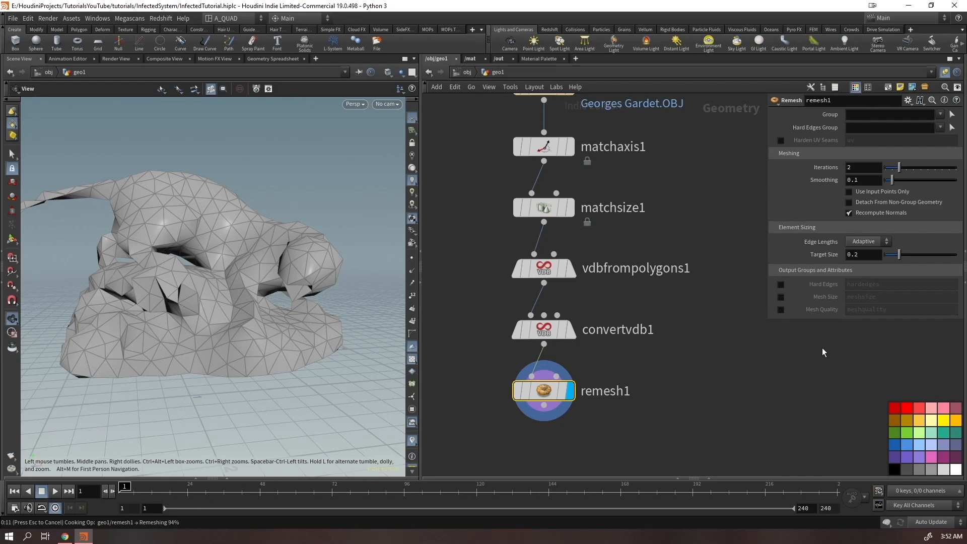
- Set the Remesh node's relative density and gradation to 1 with updates on Manual, and switch the update mode to On Mouse Up
{"action": "left_click", "coordinate": [862, 278]}
{"action": "double_click", "coordinate": [862, 276]}
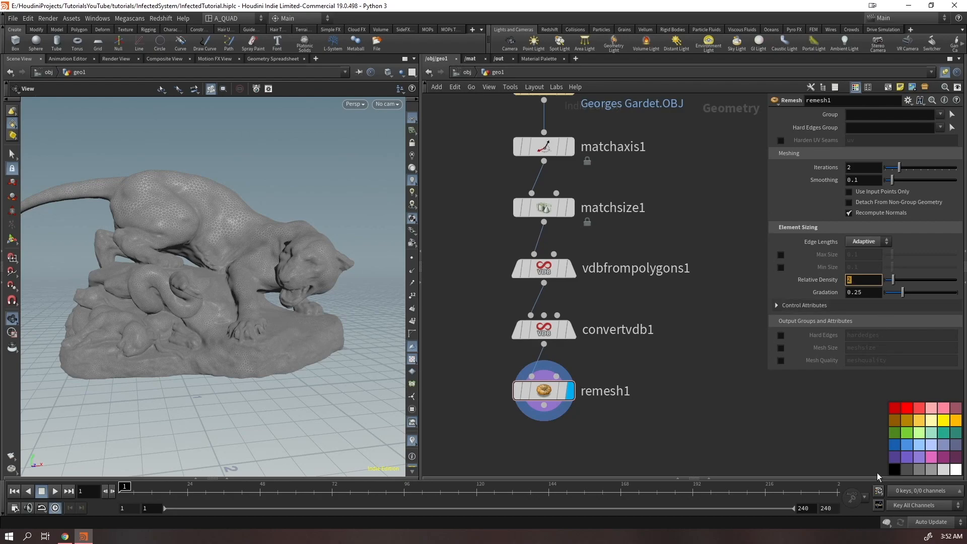
{"action": "left_click", "coordinate": [932, 521]}
{"action": "left_click", "coordinate": [918, 510]}
{"action": "left_click_drag", "start_coordinate": [868, 278], "coordinate": [801, 323]}
{"action": "key", "text": "Return"}
{"action": "left_click_drag", "start_coordinate": [873, 295], "coordinate": [764, 326]}
{"action": "type", "text": "1"}
{"action": "key", "text": "Return"}
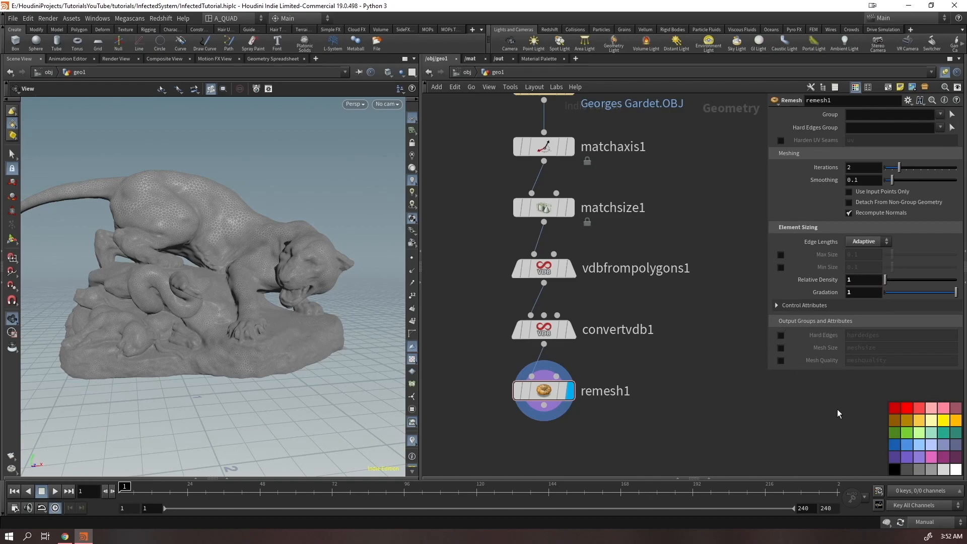
{"action": "left_click", "coordinate": [937, 522]}
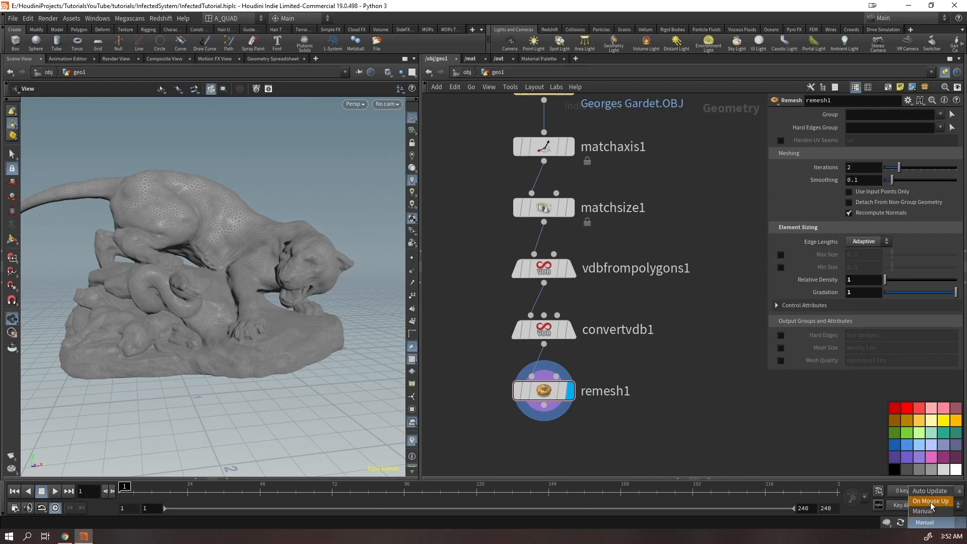
{"action": "left_click", "coordinate": [930, 503]}
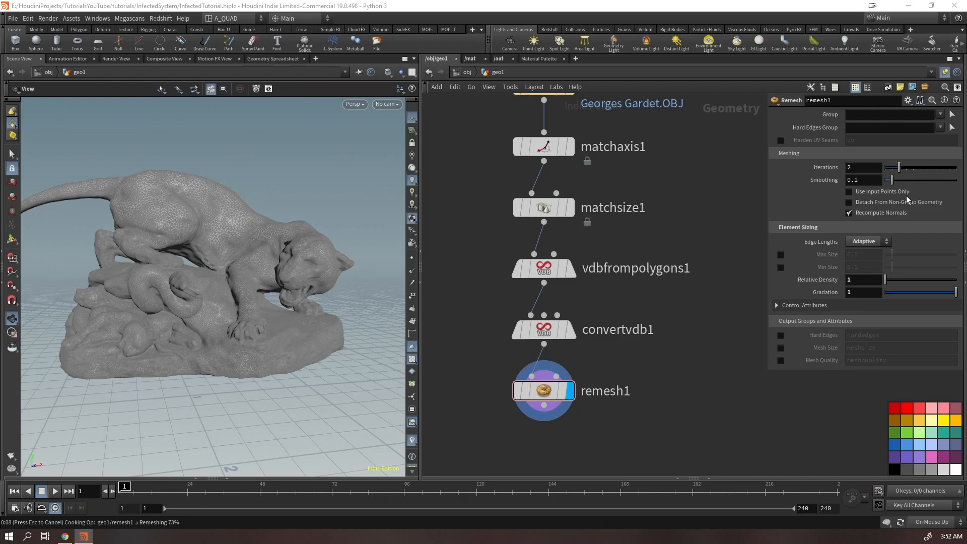
- Compare the Remesh result with the Match Size geometry, examining the triangulated sculpture up close and from several sides
{"action": "mouse_move", "coordinate": [267, 270]}
{"action": "left_mouse_down"}
{"action": "mouse_move", "coordinate": [244, 322]}
{"action": "mouse_move", "coordinate": [244, 428]}
{"action": "mouse_move", "coordinate": [276, 298]}
{"action": "mouse_move", "coordinate": [268, 265]}
{"action": "mouse_move", "coordinate": [205, 255]}
{"action": "mouse_move", "coordinate": [270, 263]}
{"action": "left_mouse_up"}
{"action": "right_click_drag", "start_coordinate": [196, 286], "coordinate": [282, 237]}
{"action": "left_click", "coordinate": [570, 208]}
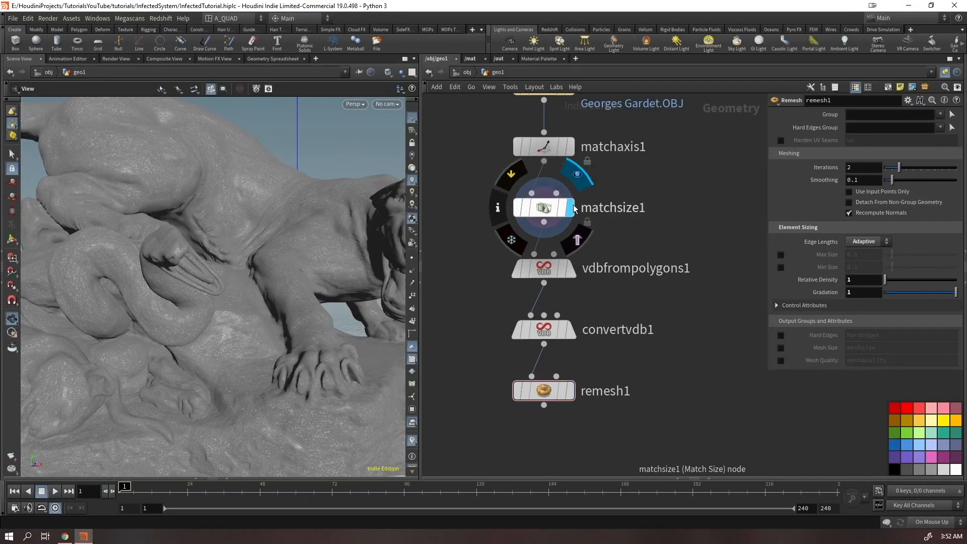
{"action": "left_click", "coordinate": [571, 391]}
{"action": "left_click_drag", "start_coordinate": [262, 242], "coordinate": [326, 222]}
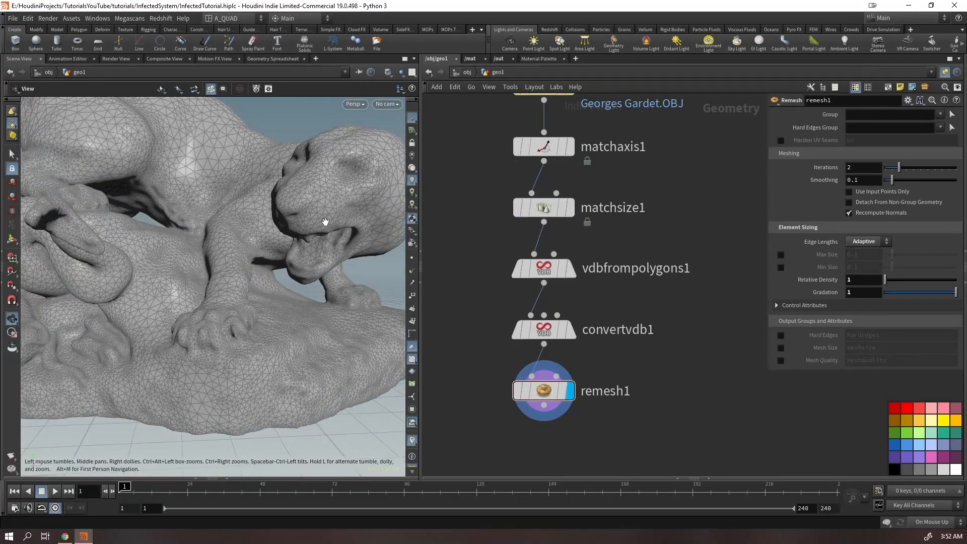
{"action": "left_click_drag", "start_coordinate": [253, 327], "coordinate": [302, 211]}
{"action": "scroll", "coordinate": [192, 298], "scroll_direction": "down", "scroll_amount": 3}
{"action": "scroll", "coordinate": [239, 225], "scroll_direction": "down", "scroll_amount": 5}
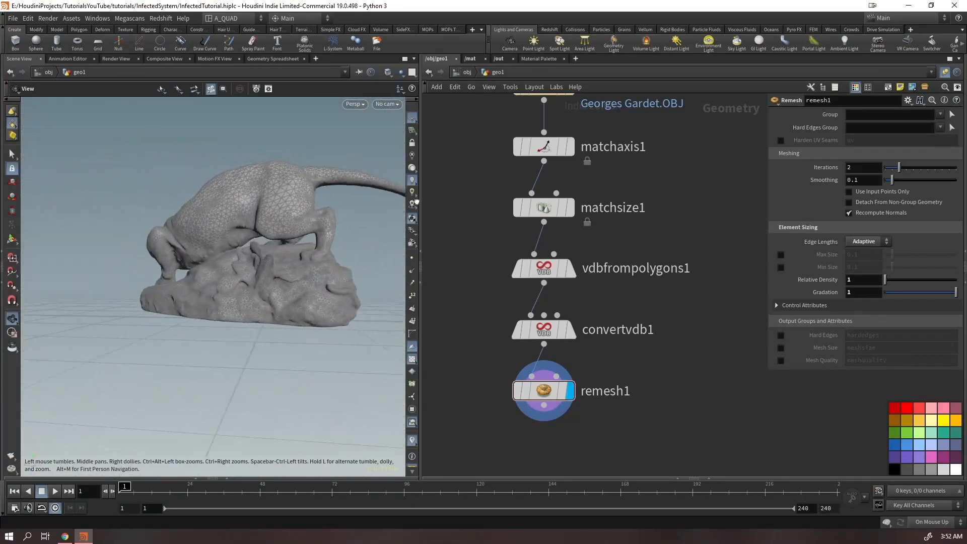
{"action": "left_click_drag", "start_coordinate": [526, 204], "coordinate": [604, 247]}
{"action": "left_click_drag", "start_coordinate": [242, 282], "coordinate": [225, 253]}
- Branch a Fast Remesh node off the Convert VDB node and place it beside the Remesh node
{"action": "middle_click_drag", "start_coordinate": [469, 333], "coordinate": [444, 237]}
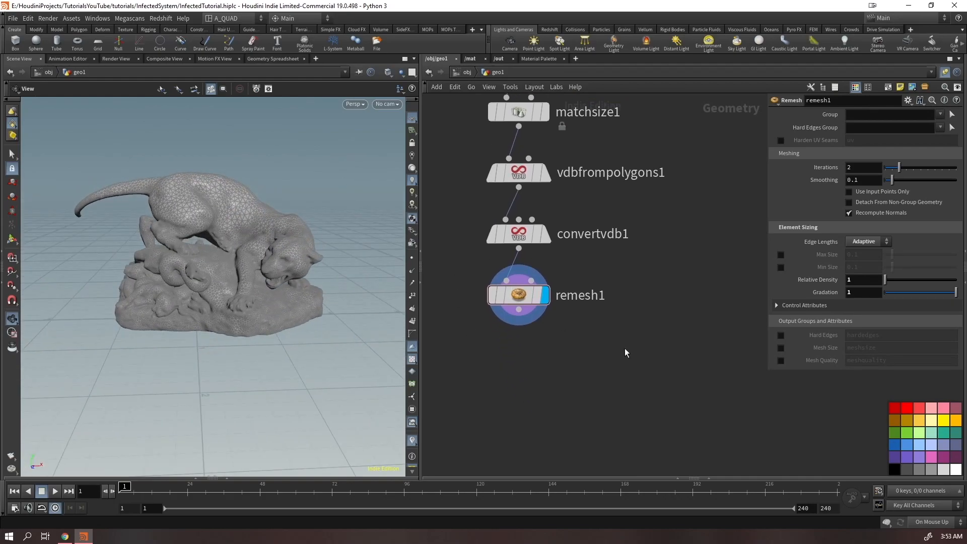
{"action": "middle_click_drag", "start_coordinate": [642, 288], "coordinate": [572, 264]}
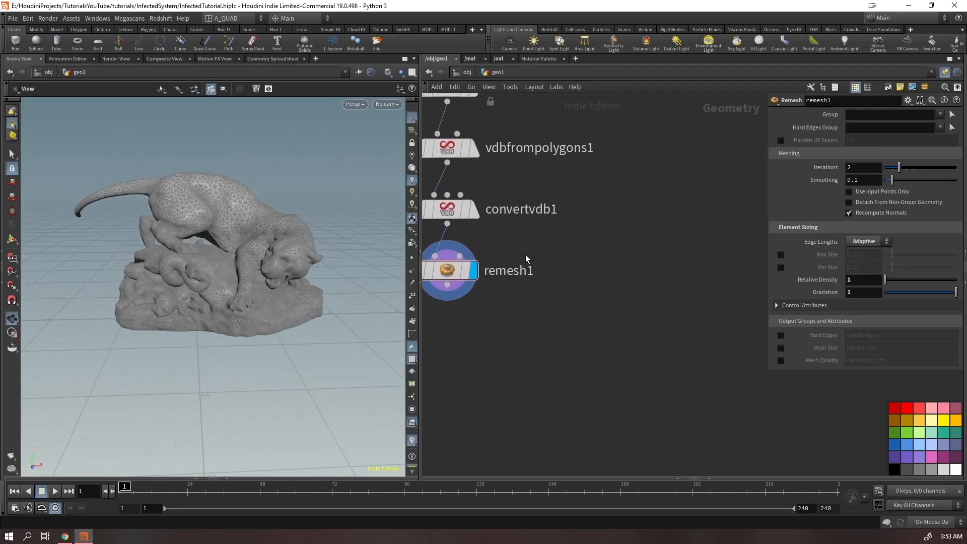
{"action": "left_click", "coordinate": [447, 223]}
{"action": "key", "text": "Tab"}
{"action": "type", "text": "fastrem"}
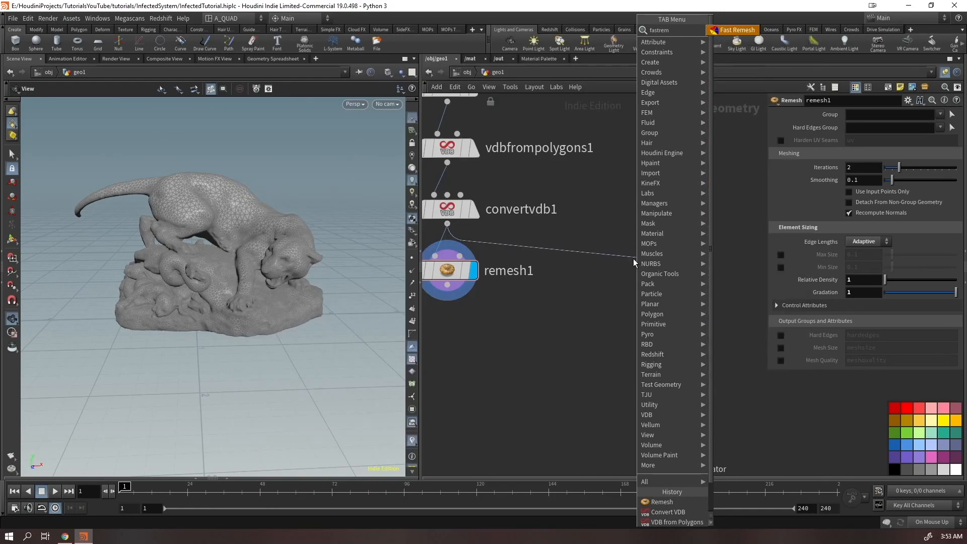
{"action": "key", "text": "Return"}
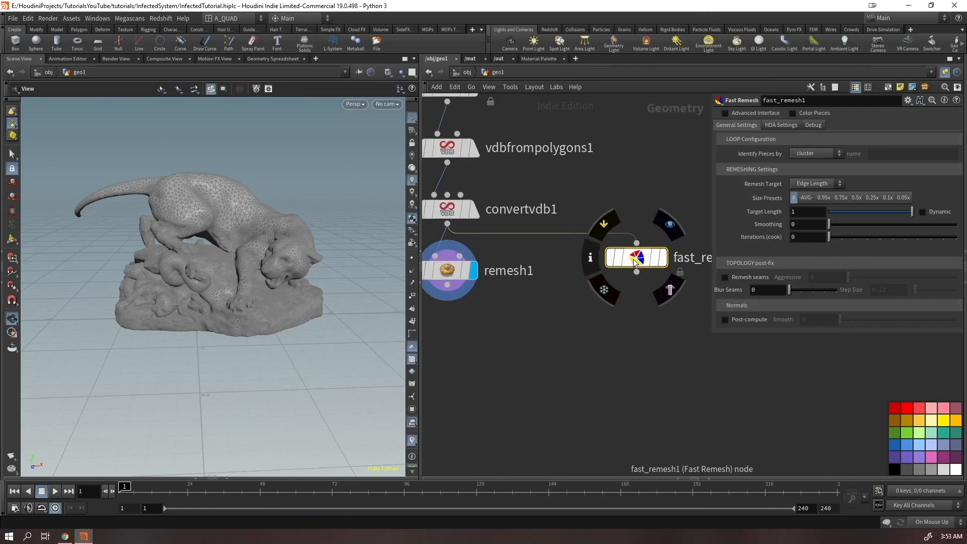
{"action": "left_click", "coordinate": [597, 269]}
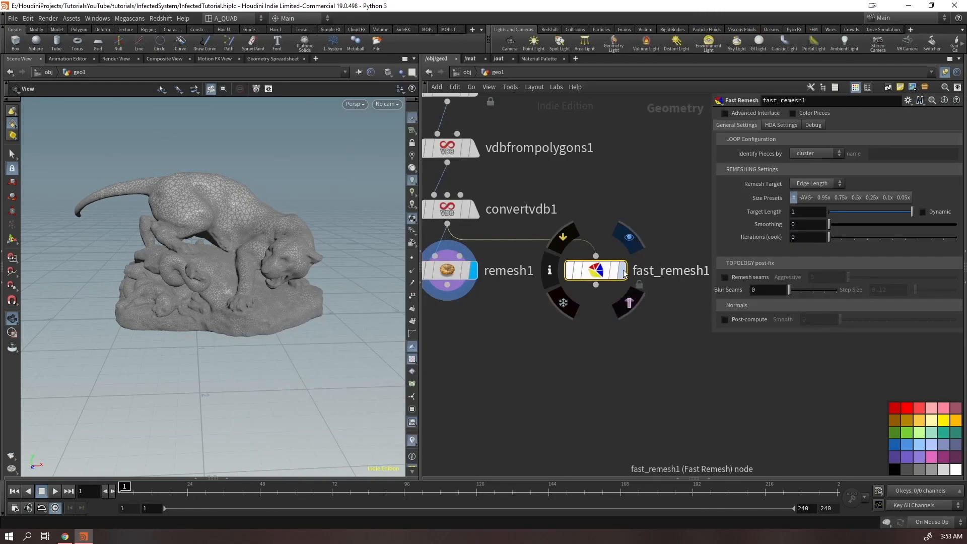
- Switch to Chrome and open sidefx.com in a new tab
{"action": "key", "text": "alt+Tab"}
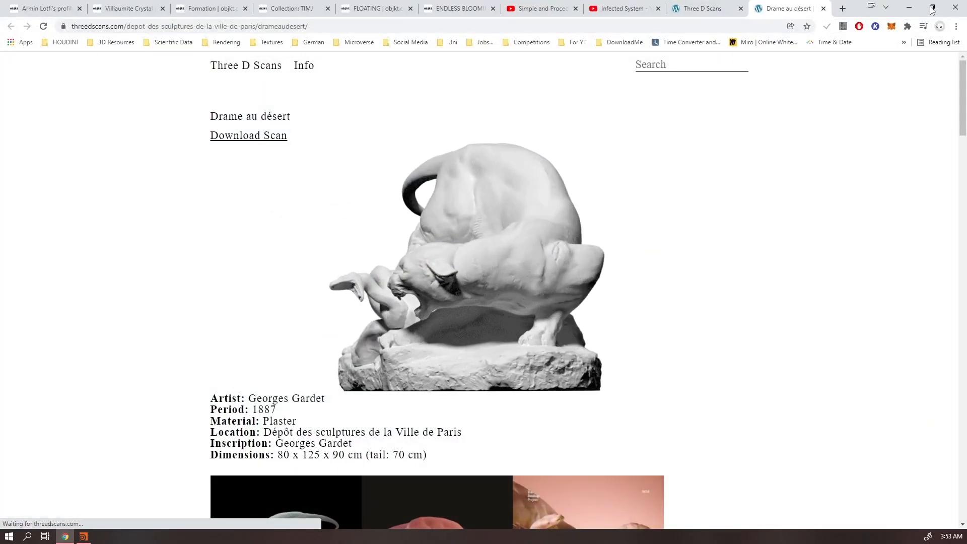
{"action": "left_click", "coordinate": [843, 8]}
{"action": "type", "text": "sidef"}
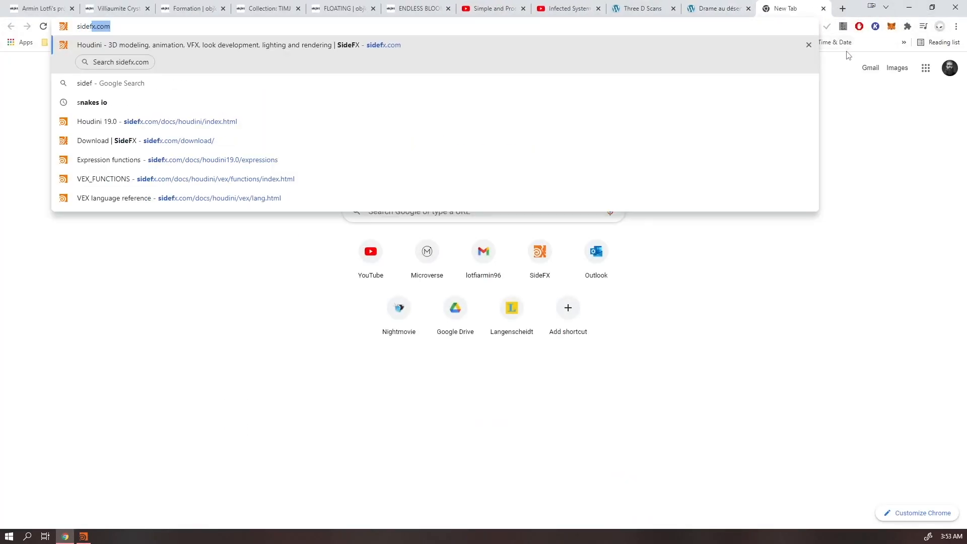
{"action": "key", "text": "Return"}
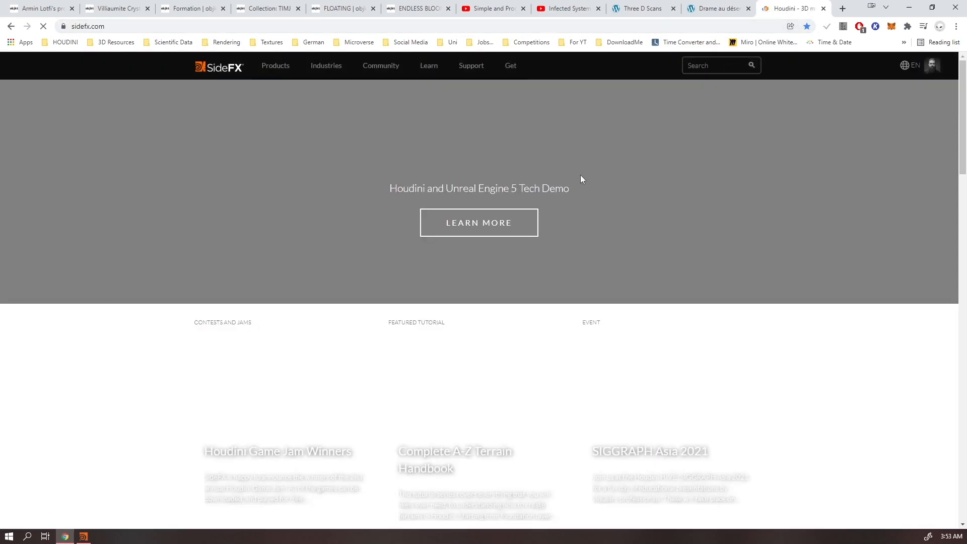
- Look through the SideFX home page for the tech art challenge and search the site for "techar"
{"action": "scroll", "coordinate": [587, 181], "scroll_direction": "down", "scroll_amount": 2}
{"action": "scroll", "coordinate": [807, 368], "scroll_direction": "down", "scroll_amount": 15}
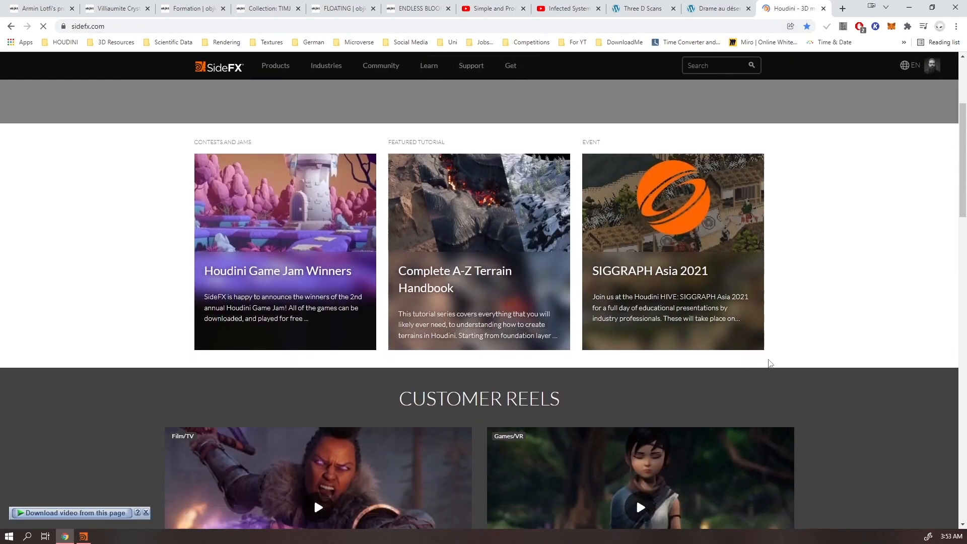
{"action": "scroll", "coordinate": [808, 419], "scroll_direction": "down", "scroll_amount": 10}
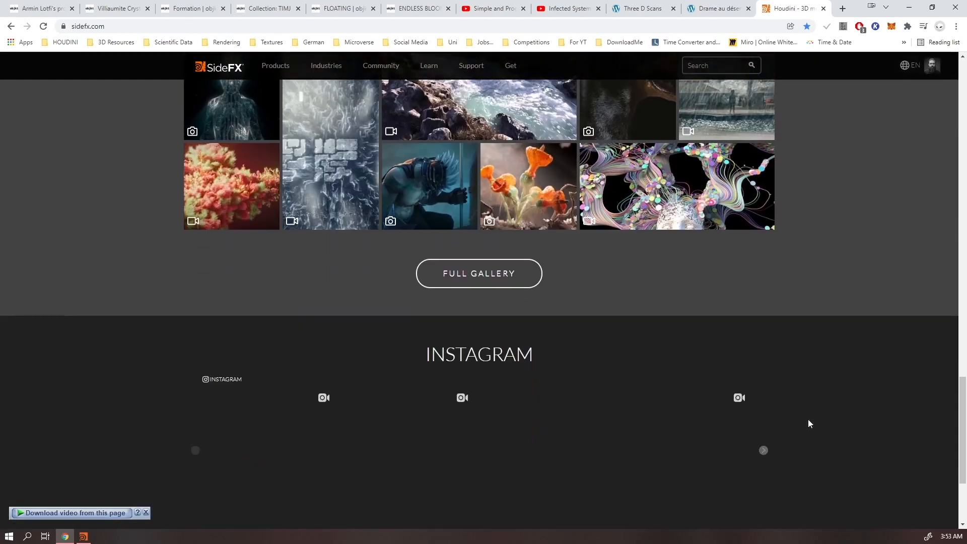
{"action": "scroll", "coordinate": [863, 479], "scroll_direction": "up", "scroll_amount": 20}
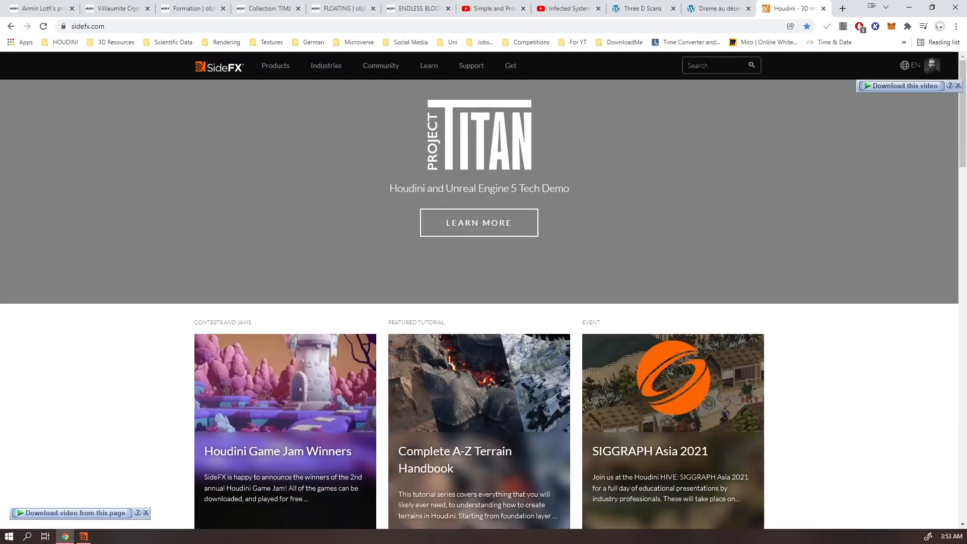
{"action": "scroll", "coordinate": [728, 276], "scroll_direction": "down", "scroll_amount": 10}
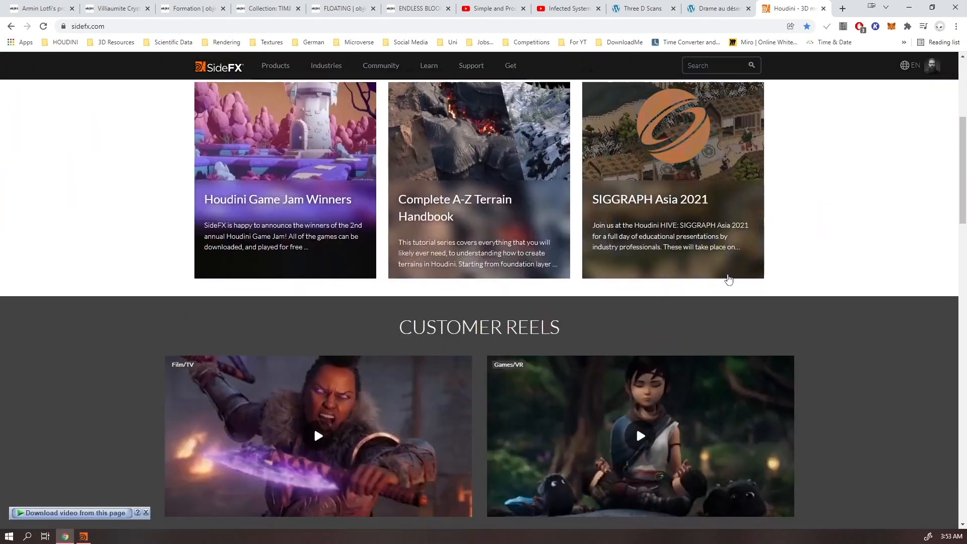
{"action": "scroll", "coordinate": [748, 274], "scroll_direction": "up", "scroll_amount": 7}
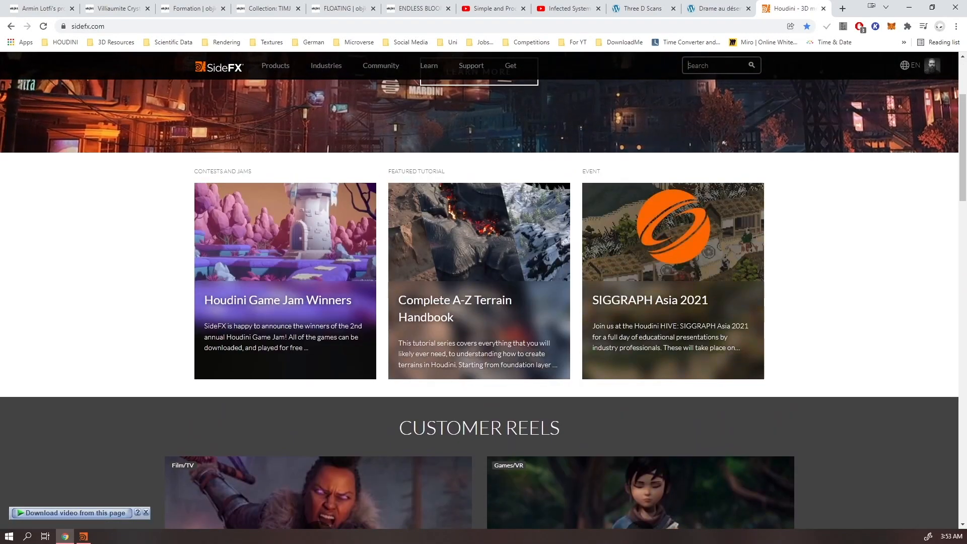
{"action": "left_click", "coordinate": [719, 71]}
{"action": "type", "text": "techar"}
{"action": "key", "text": "Return"}
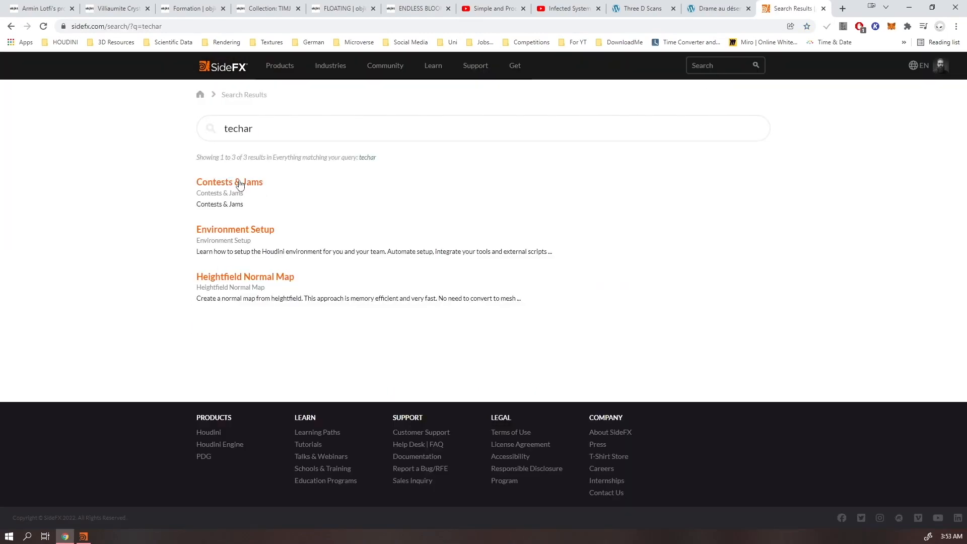
- Search the SideFX site for "tech" and open the Tech Art Challenge 2021 result
{"action": "left_click", "coordinate": [294, 122]}
{"action": "type", "text": "tec"}
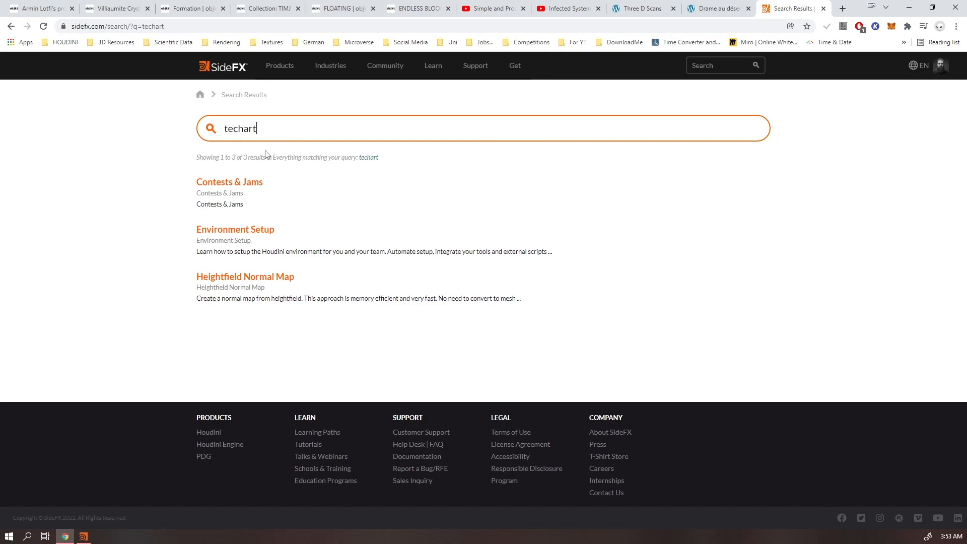
{"action": "type", "text": "h"}
{"action": "left_click", "coordinate": [254, 168]}
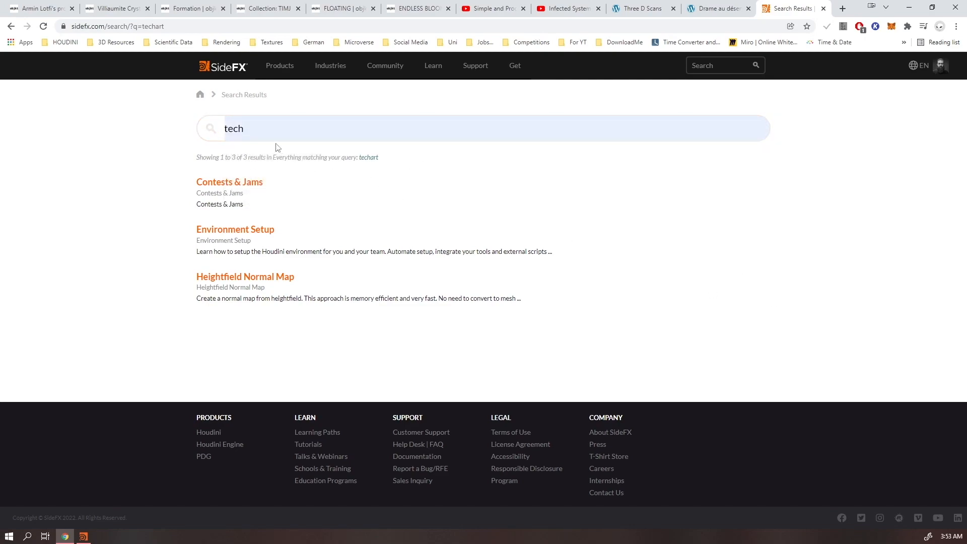
{"action": "left_click", "coordinate": [276, 132]}
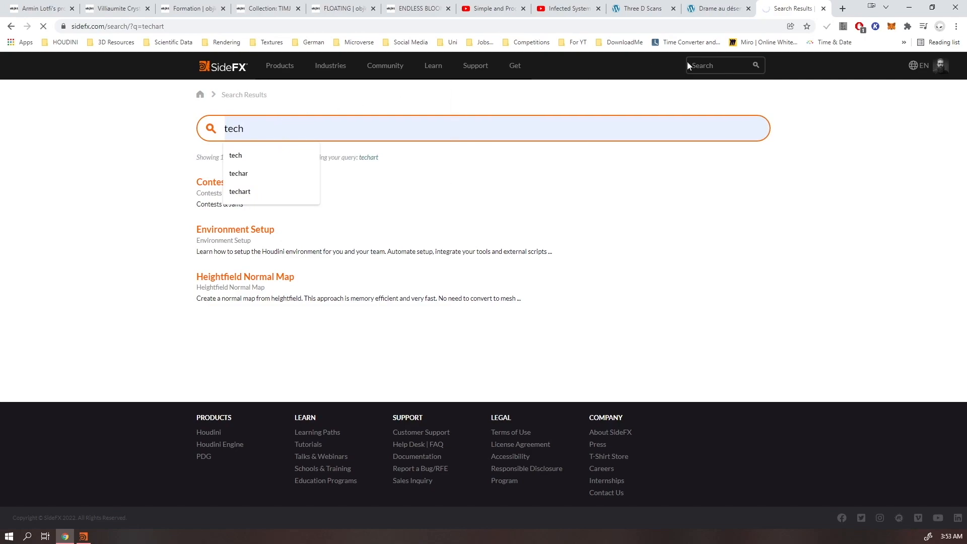
{"action": "scroll", "coordinate": [254, 283], "scroll_direction": "down", "scroll_amount": 3}
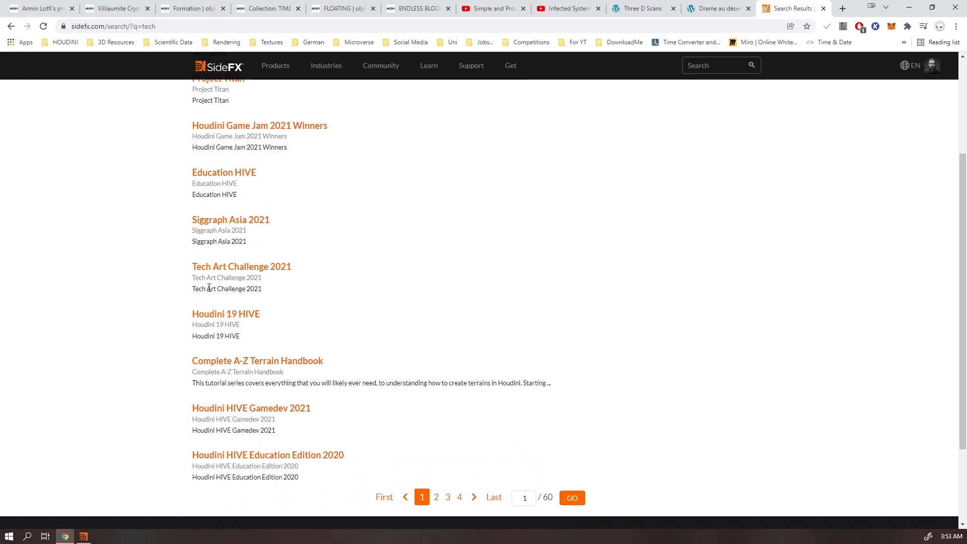
{"action": "left_click", "coordinate": [252, 267]}
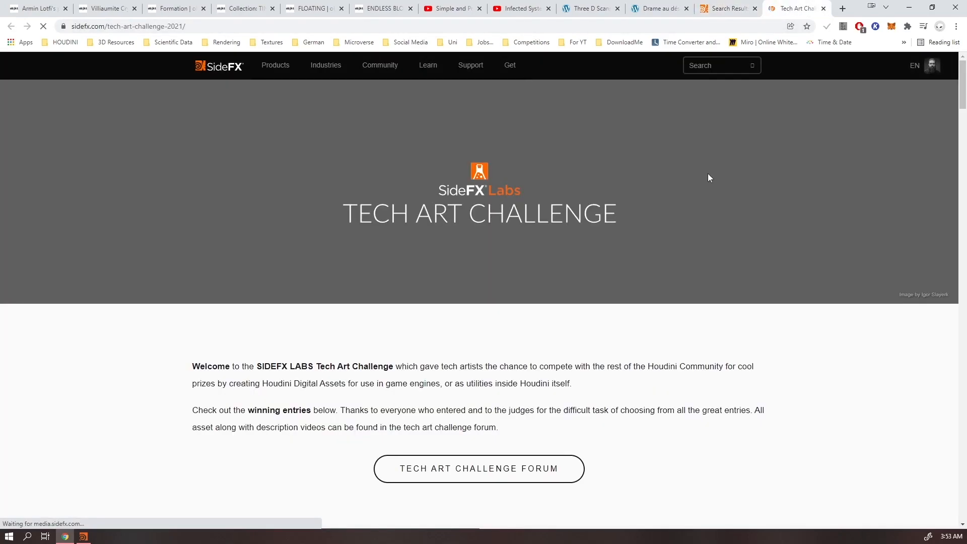
- Look through the Tech Art Challenge 2021 winners and open the Tech Art Challenge forum in a new tab
{"action": "scroll", "coordinate": [594, 367], "scroll_direction": "down", "scroll_amount": 5}
{"action": "scroll", "coordinate": [552, 402], "scroll_direction": "down", "scroll_amount": 4}
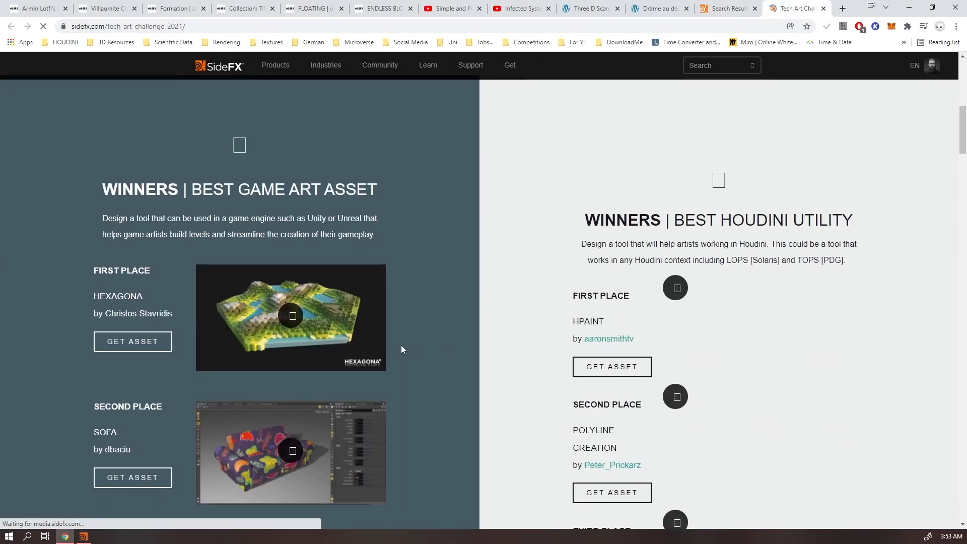
{"action": "scroll", "coordinate": [398, 340], "scroll_direction": "up", "scroll_amount": 8}
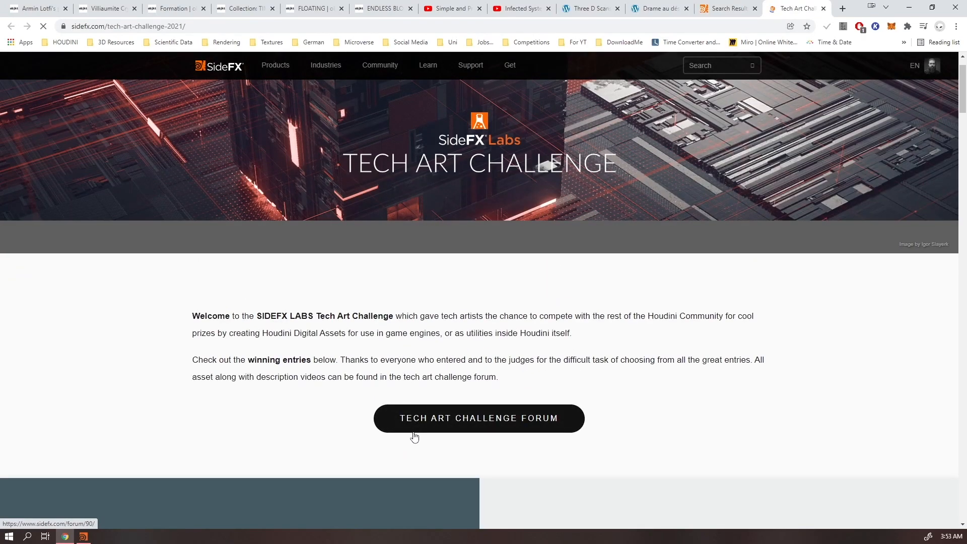
{"action": "scroll", "coordinate": [444, 378], "scroll_direction": "down", "scroll_amount": 2}
{"action": "middle_click", "coordinate": [475, 316]}
{"action": "scroll", "coordinate": [461, 340], "scroll_direction": "down", "scroll_amount": 10}
{"action": "scroll", "coordinate": [461, 362], "scroll_direction": "down", "scroll_amount": 5}
{"action": "scroll", "coordinate": [511, 379], "scroll_direction": "up", "scroll_amount": 4}
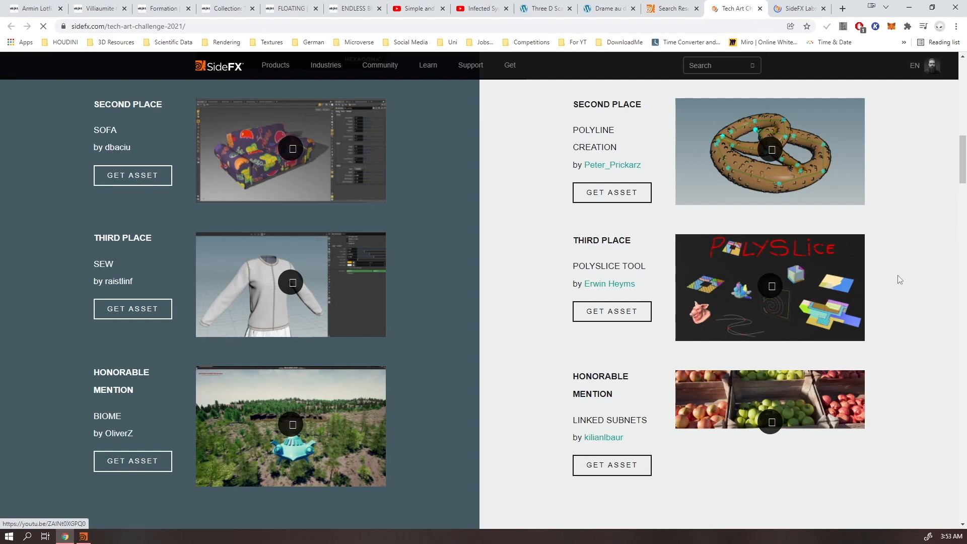
{"action": "scroll", "coordinate": [633, 375], "scroll_direction": "up", "scroll_amount": 7}
{"action": "scroll", "coordinate": [632, 375], "scroll_direction": "down", "scroll_amount": 4}
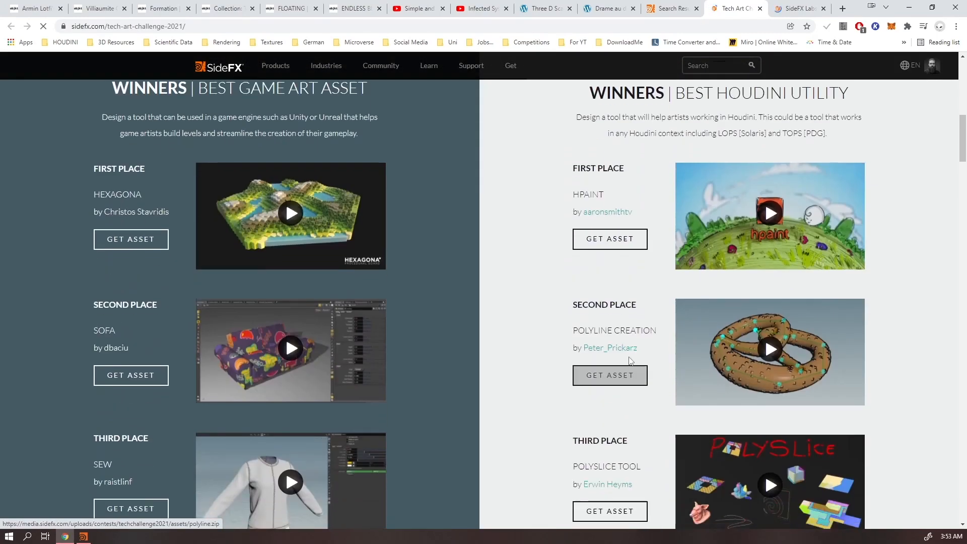
- Open the Best Houdini Utility Entries topic from the challenge forum in a new tab and switch to it
{"action": "left_click", "coordinate": [778, 5]}
{"action": "scroll", "coordinate": [497, 298], "scroll_direction": "down", "scroll_amount": 4}
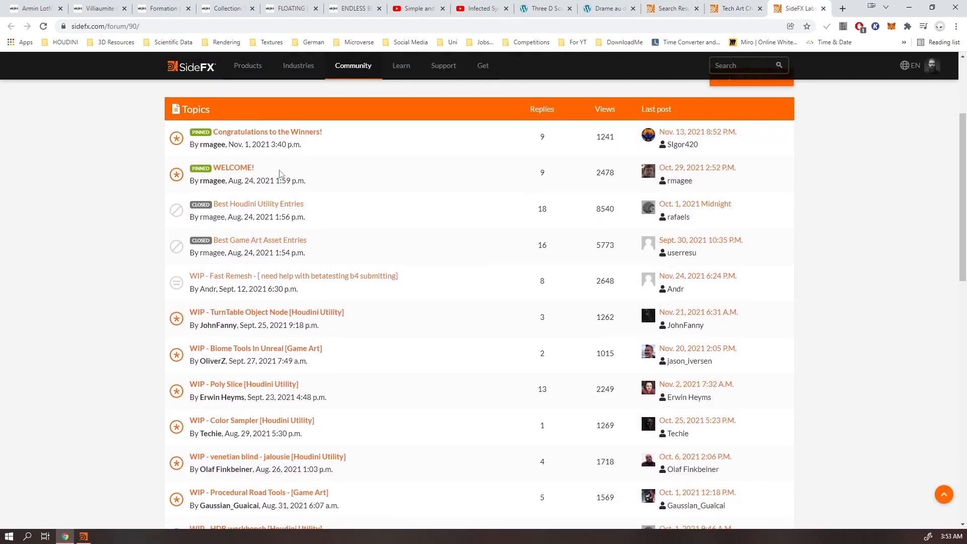
{"action": "middle_click", "coordinate": [253, 213]}
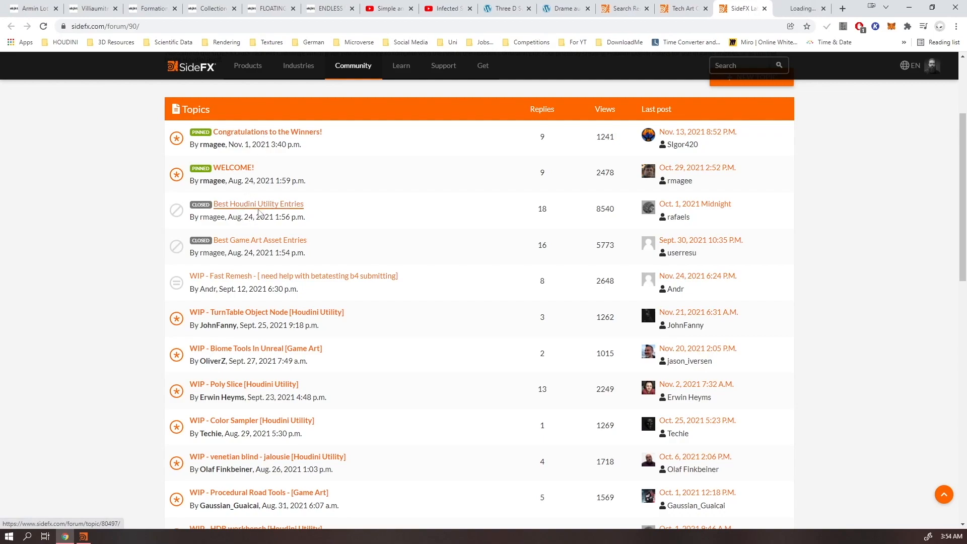
{"action": "left_click", "coordinate": [801, 8]}
- Find the Fast Remesh entry in the topic and look over its description, key features and attachments
{"action": "scroll", "coordinate": [546, 270], "scroll_direction": "down", "scroll_amount": 20}
{"action": "scroll", "coordinate": [111, 408], "scroll_direction": "down", "scroll_amount": 15}
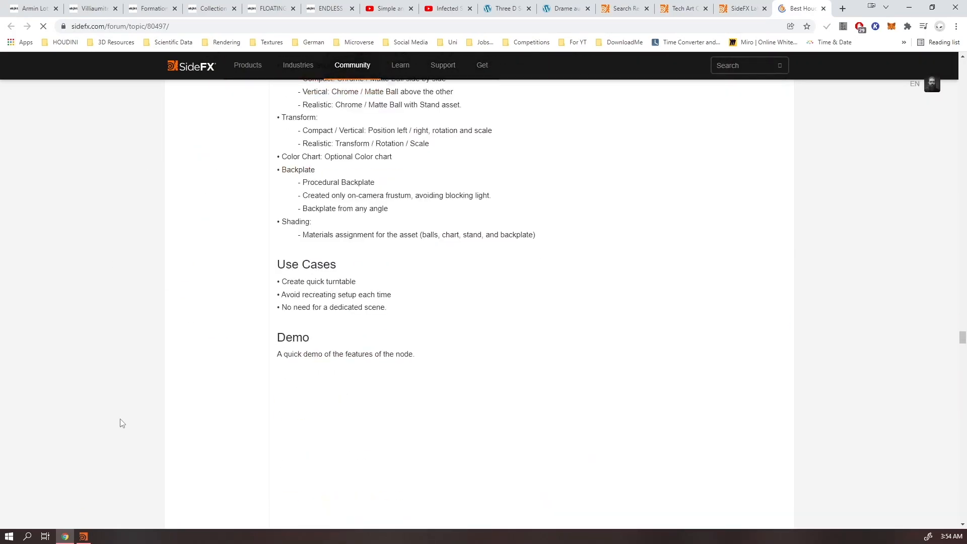
{"action": "scroll", "coordinate": [174, 460], "scroll_direction": "down", "scroll_amount": 20}
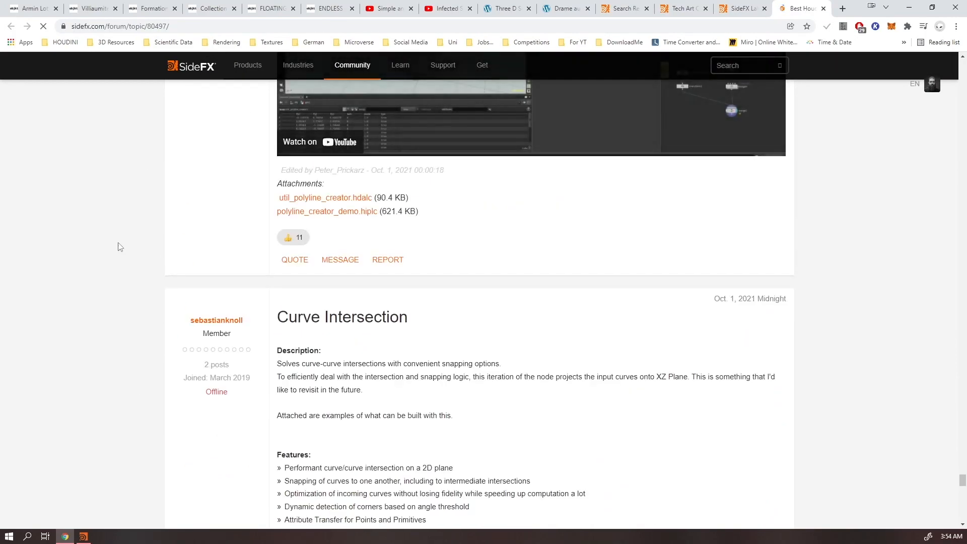
{"action": "scroll", "coordinate": [143, 268], "scroll_direction": "up", "scroll_amount": 20}
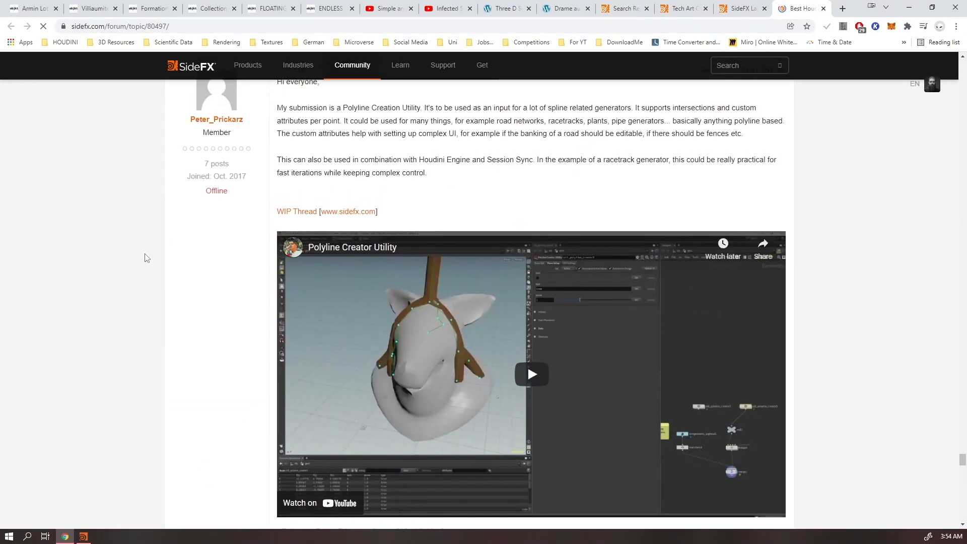
{"action": "scroll", "coordinate": [135, 385], "scroll_direction": "down", "scroll_amount": 20}
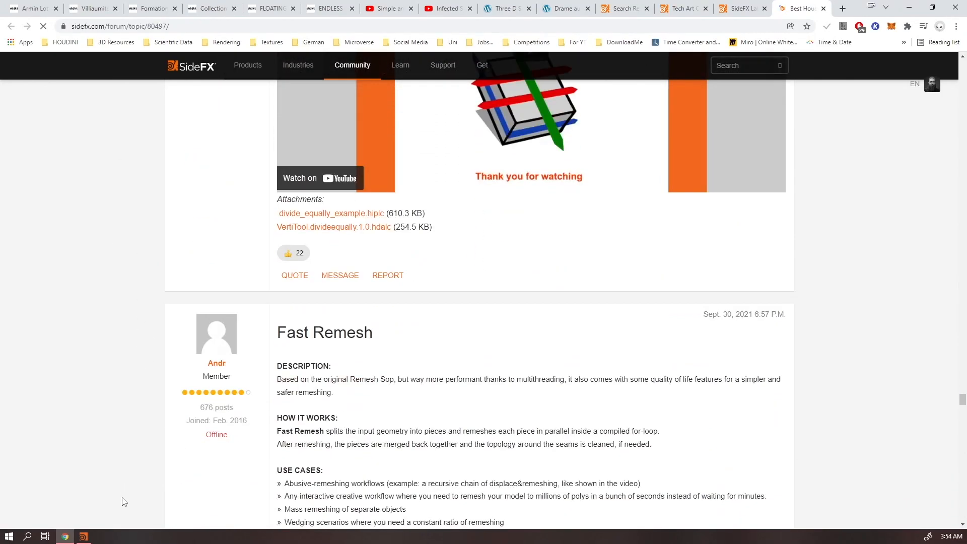
{"action": "scroll", "coordinate": [130, 365], "scroll_direction": "up", "scroll_amount": 4}
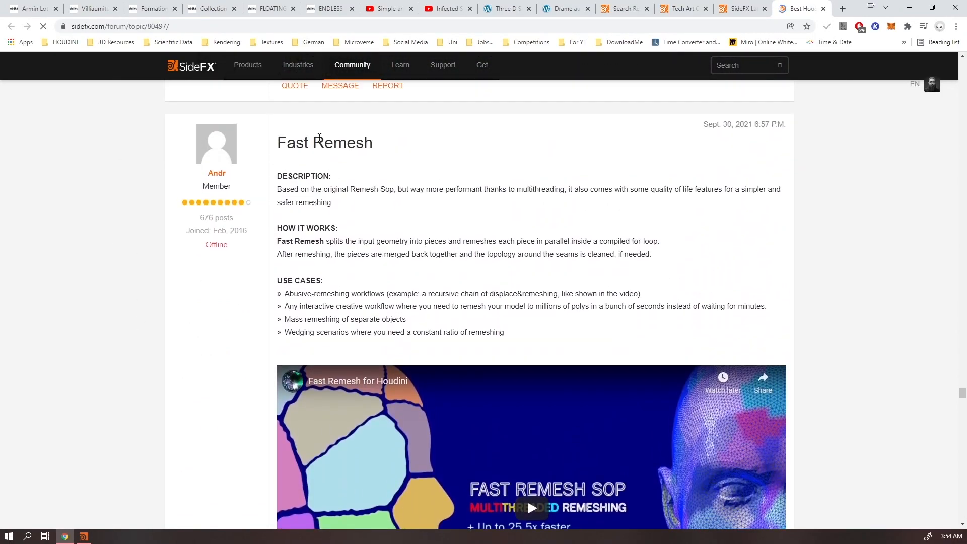
{"action": "scroll", "coordinate": [514, 327], "scroll_direction": "down", "scroll_amount": 3}
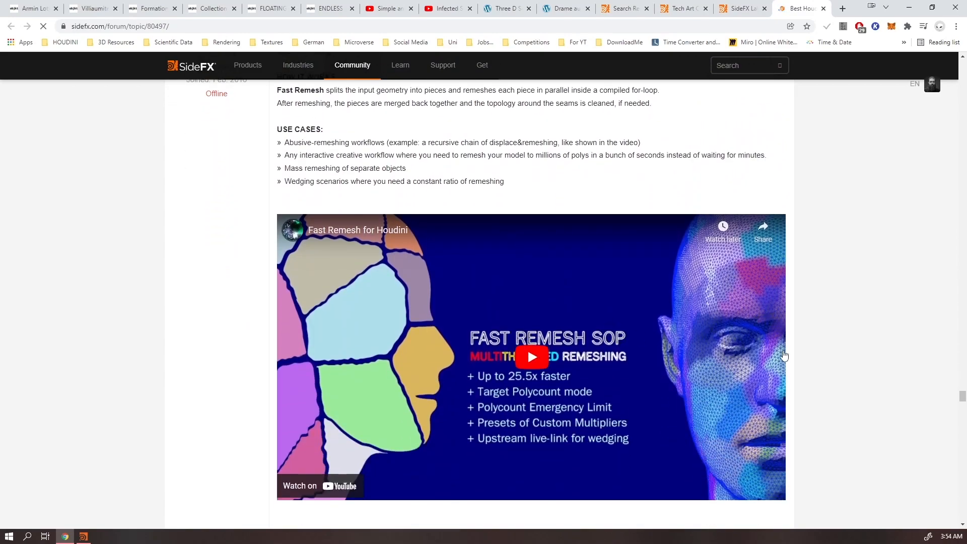
{"action": "scroll", "coordinate": [773, 371], "scroll_direction": "down", "scroll_amount": 5}
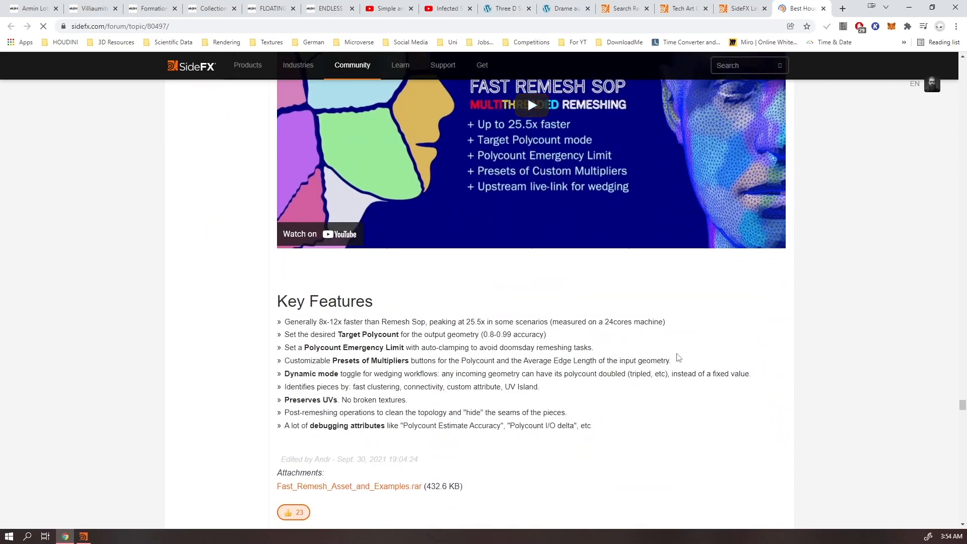
{"action": "scroll", "coordinate": [554, 428], "scroll_direction": "down", "scroll_amount": 2}
{"action": "scroll", "coordinate": [544, 431], "scroll_direction": "up", "scroll_amount": 7}
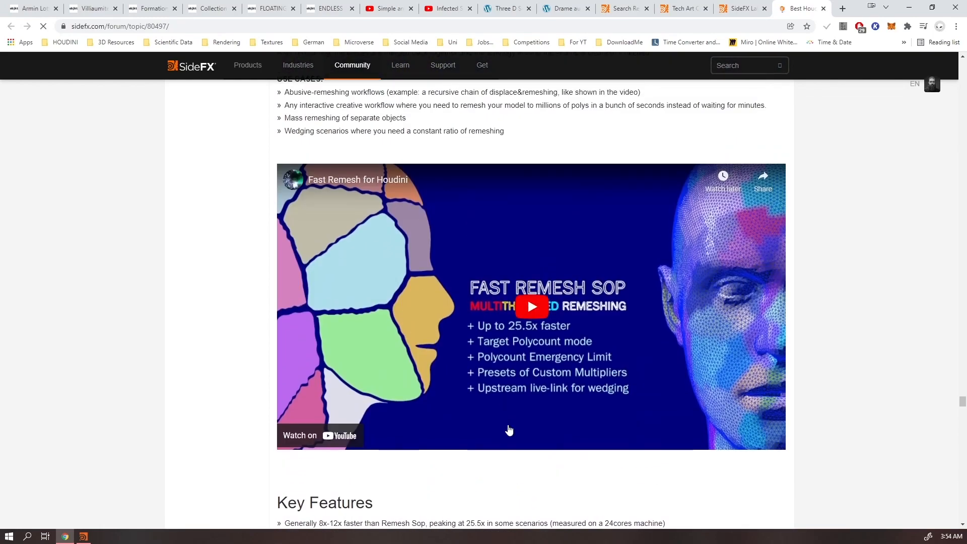
- Switch back to Houdini, display the Fast Remesh node's result and save the scene
{"action": "left_click", "coordinate": [915, 6]}
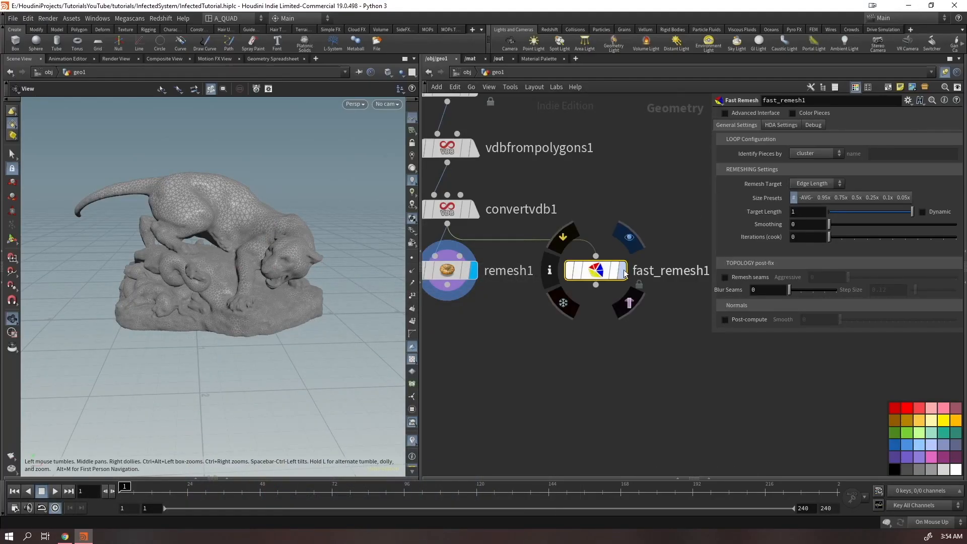
{"action": "left_click", "coordinate": [624, 272]}
{"action": "key", "text": "ctrl+s"}
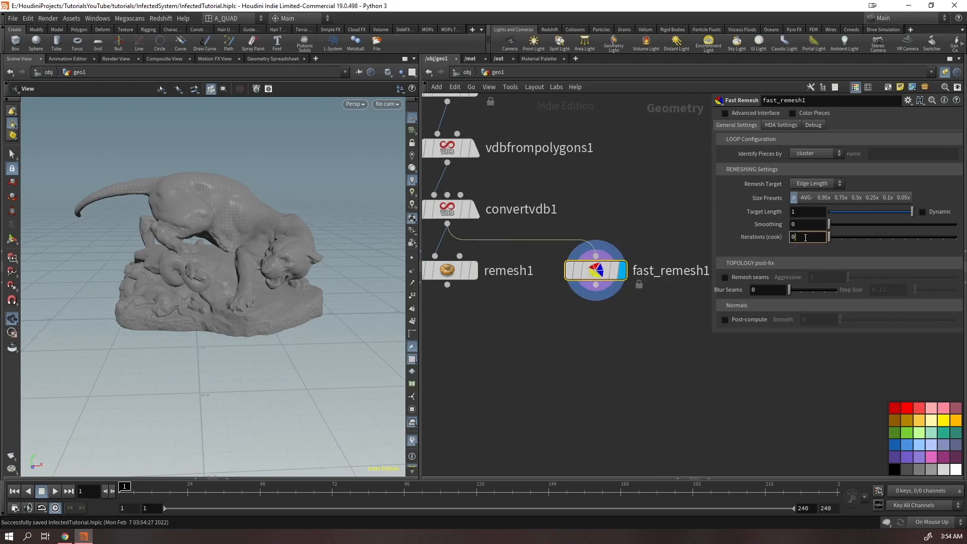
- Set the Fast Remesh node to 1 iteration with a target length of 0.05
{"action": "type", "text": "1"}
{"action": "key", "text": "Return"}
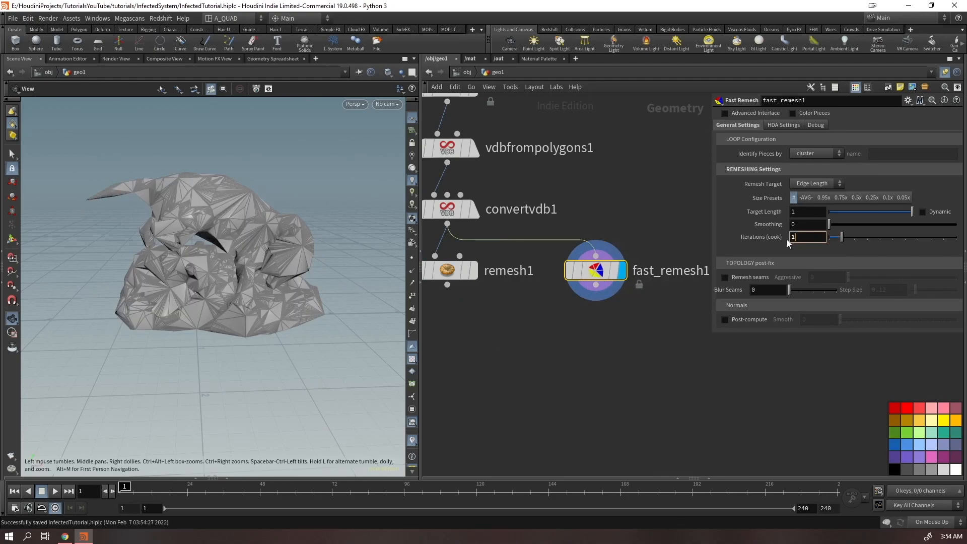
{"action": "left_click", "coordinate": [789, 212]}
{"action": "type", "text": "0.05"}
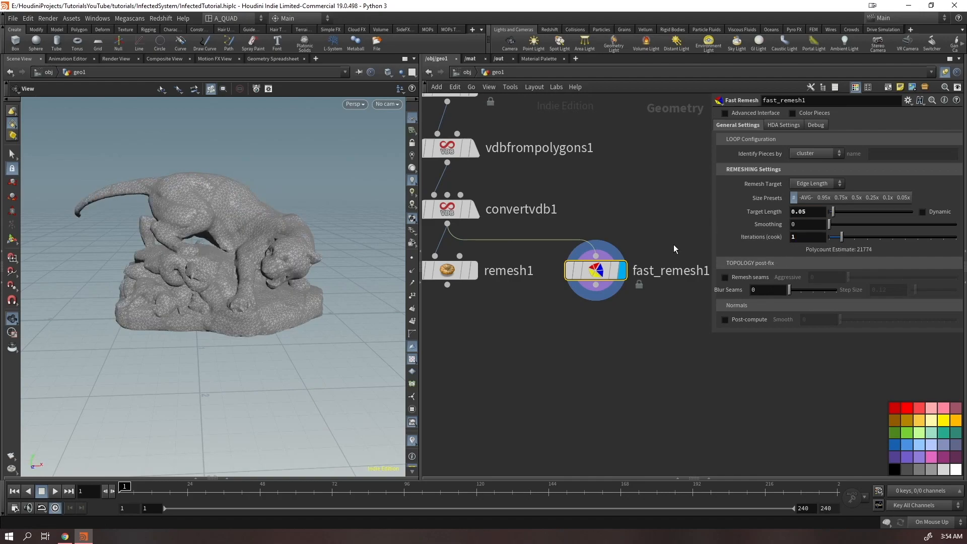
{"action": "scroll", "coordinate": [276, 201], "scroll_direction": "up", "scroll_amount": 10}
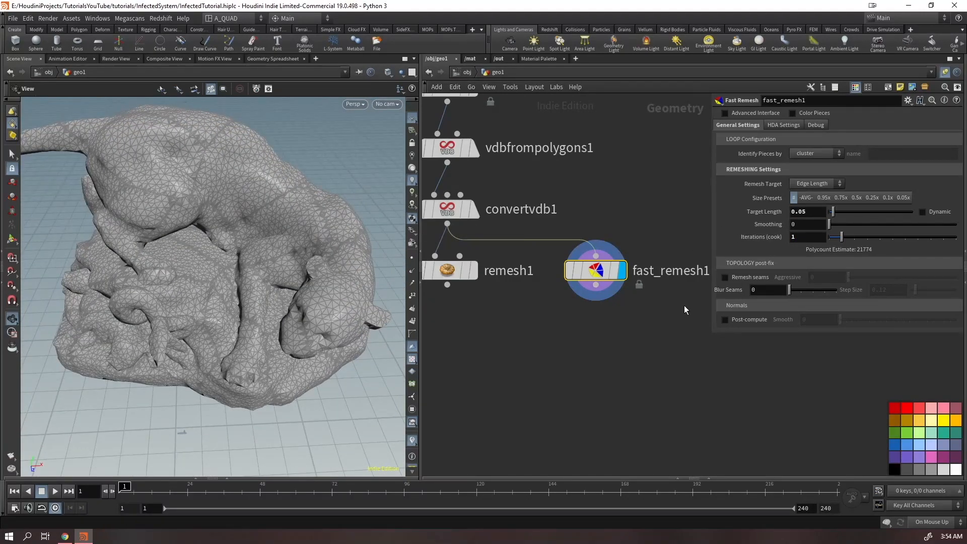
- Enable Remesh seams on the Fast Remesh node and set its target length to 0.02
{"action": "left_click", "coordinate": [726, 277]}
{"action": "left_click_drag", "start_coordinate": [237, 222], "coordinate": [262, 171]}
{"action": "left_click_drag", "start_coordinate": [815, 210], "coordinate": [774, 222]}
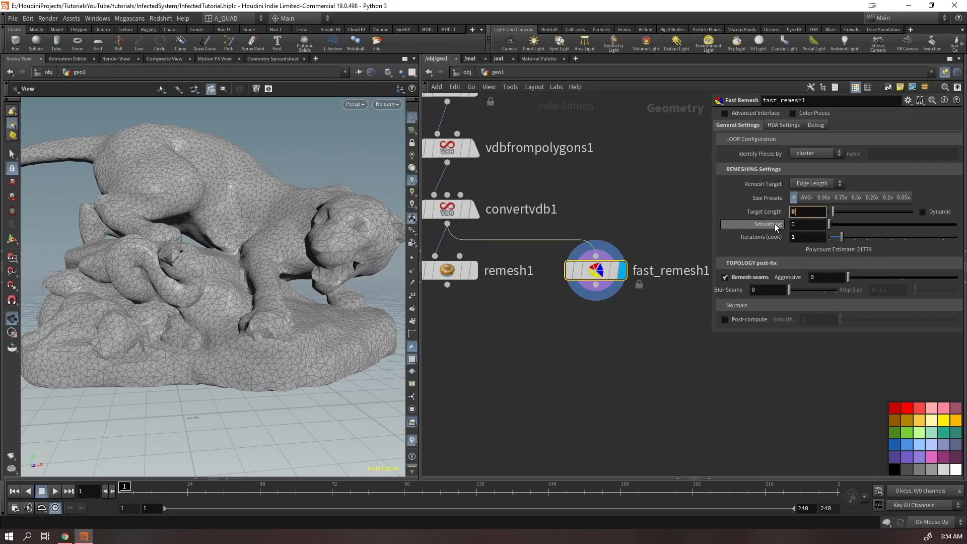
{"action": "type", "text": "0.02"}
{"action": "key", "text": "Return"}
{"action": "left_click_drag", "start_coordinate": [313, 261], "coordinate": [308, 207]}
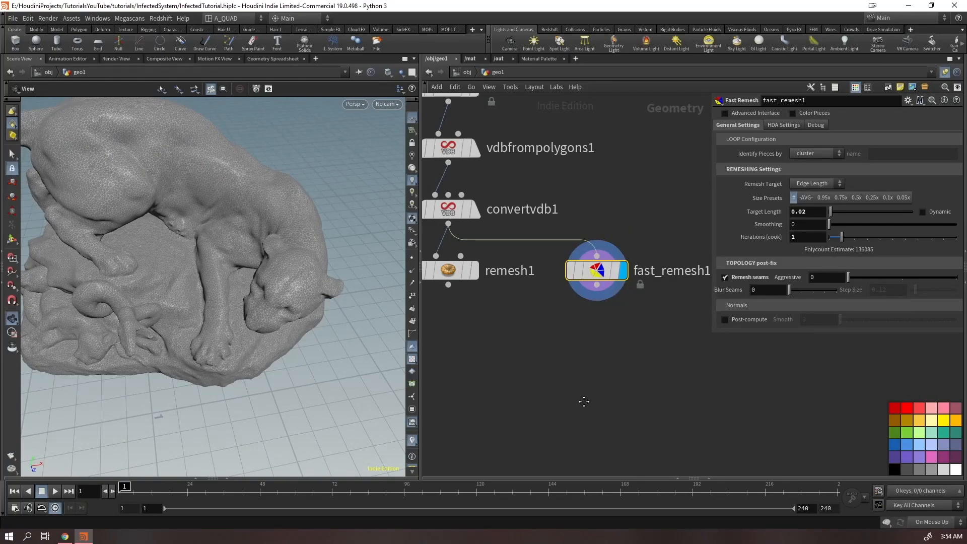
- Delete the Fast Remesh node and display the Remesh node's result instead
{"action": "middle_click_drag", "start_coordinate": [583, 401], "coordinate": [616, 383]}
{"action": "left_click_drag", "start_coordinate": [664, 226], "coordinate": [545, 316]}
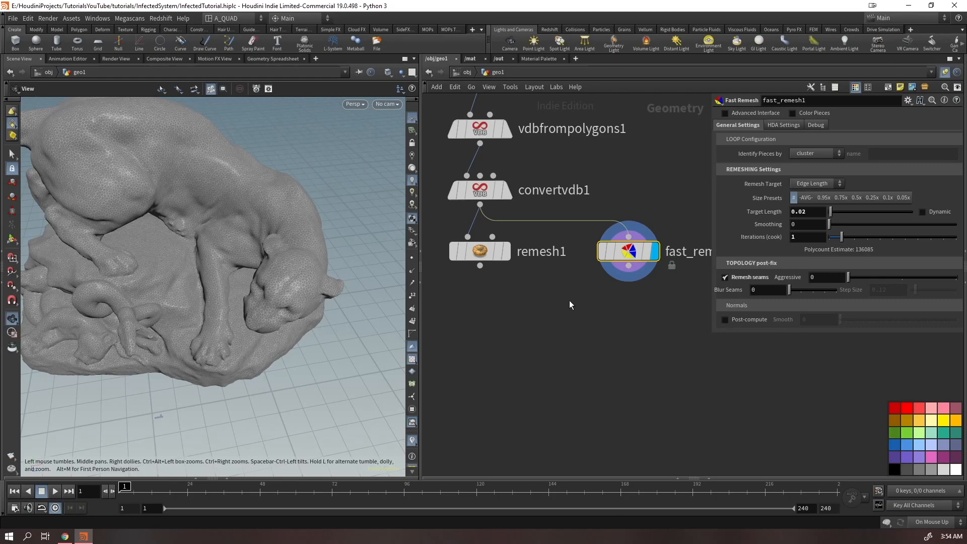
{"action": "left_click_drag", "start_coordinate": [665, 199], "coordinate": [610, 322]}
{"action": "key", "text": "Delete"}
{"action": "left_click", "coordinate": [507, 251]}
{"action": "middle_click_drag", "start_coordinate": [515, 369], "coordinate": [578, 343]}
{"action": "left_click_drag", "start_coordinate": [217, 287], "coordinate": [241, 228]}
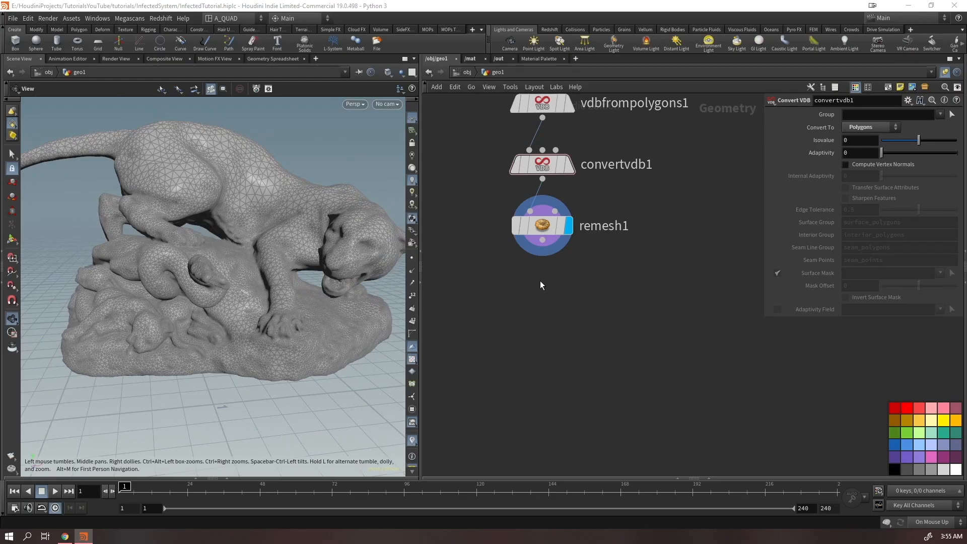
- Add a Pyro Source node fed by the Remesh node's output and place it below
{"action": "middle_click_drag", "start_coordinate": [540, 280], "coordinate": [525, 256]}
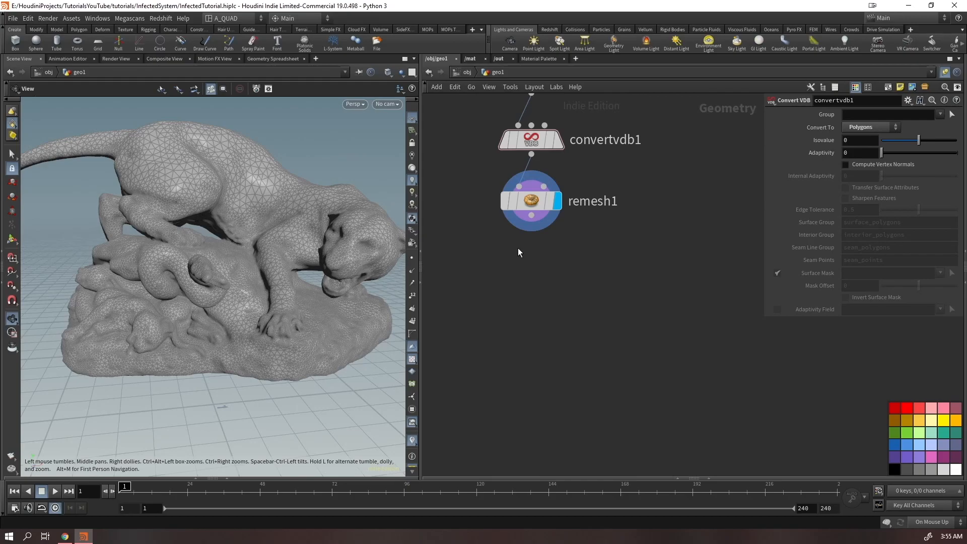
{"action": "left_click_drag", "start_coordinate": [325, 204], "coordinate": [326, 229]}
{"action": "middle_click_drag", "start_coordinate": [533, 298], "coordinate": [583, 235]}
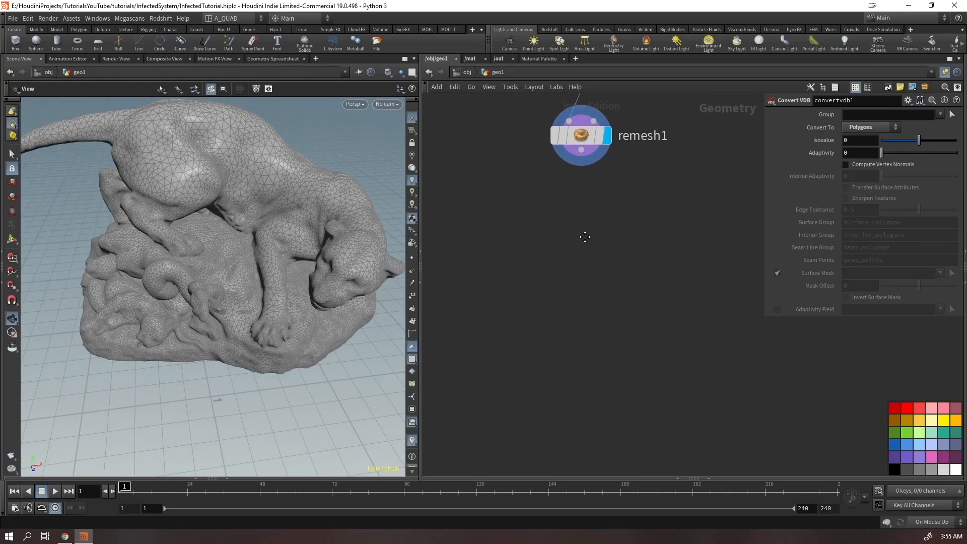
{"action": "left_click", "coordinate": [588, 152]}
{"action": "middle_click_drag", "start_coordinate": [492, 313], "coordinate": [548, 273]}
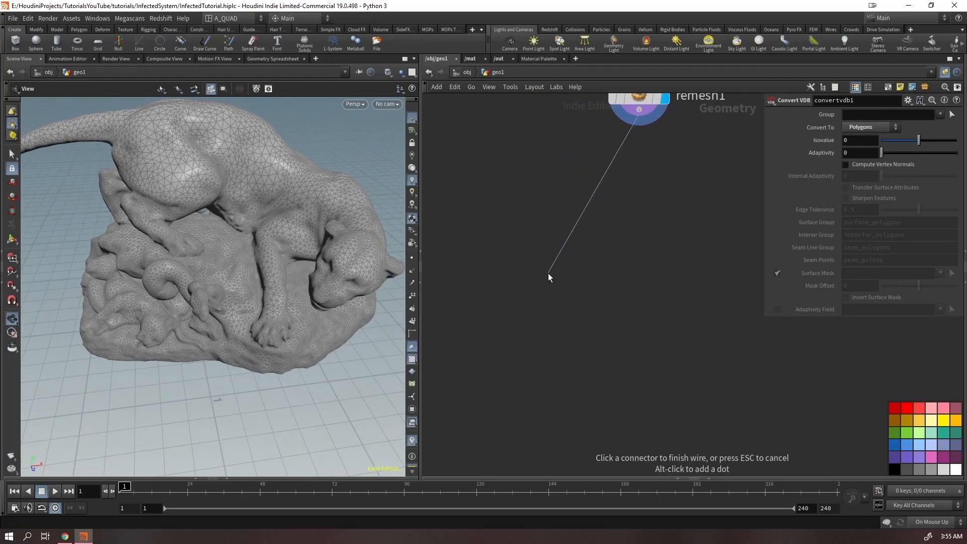
{"action": "key", "text": "Tab"}
{"action": "type", "text": "pyros"}
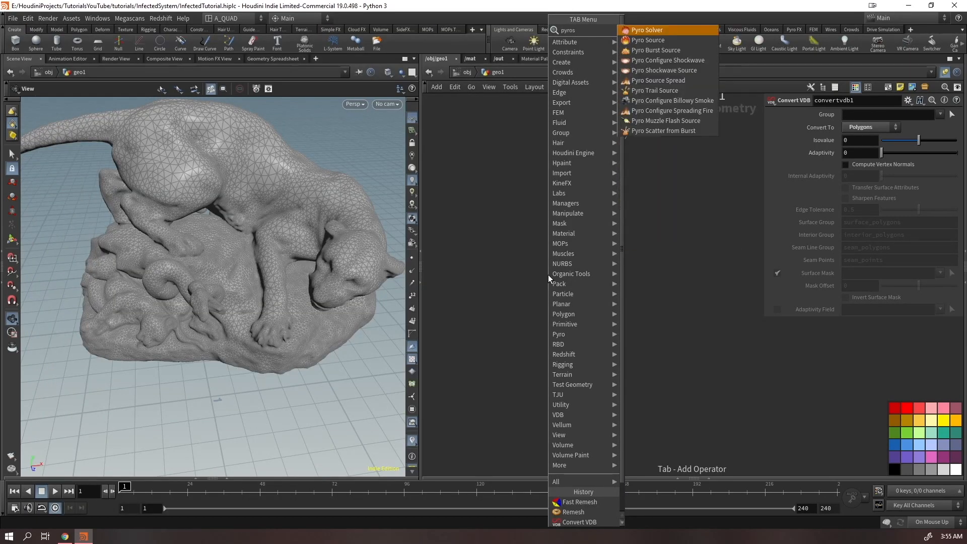
{"action": "key", "text": "Down"}
{"action": "key", "text": "Return"}
{"action": "left_click", "coordinate": [548, 274]}
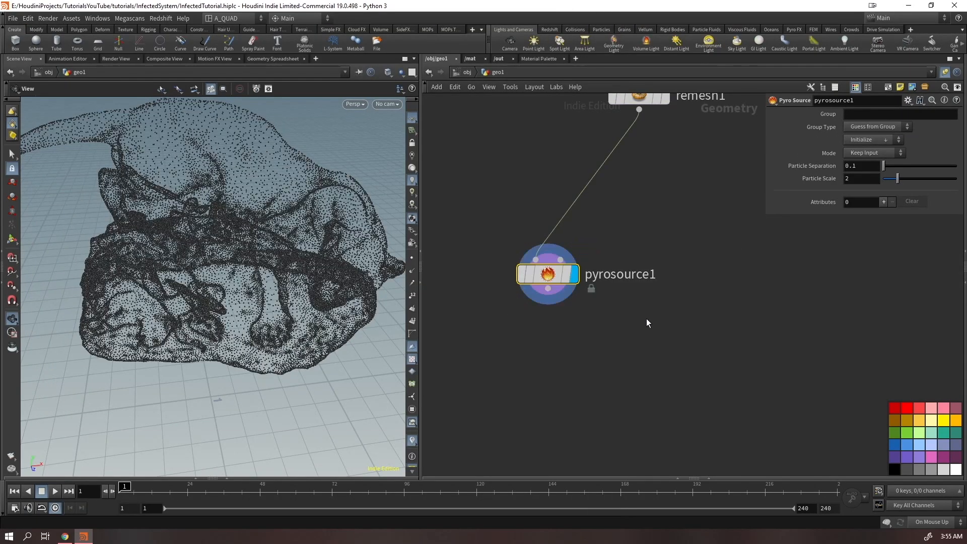
- Try the Surface Scatter mode on the Pyro Source node and undo the change
{"action": "left_click", "coordinate": [862, 153]}
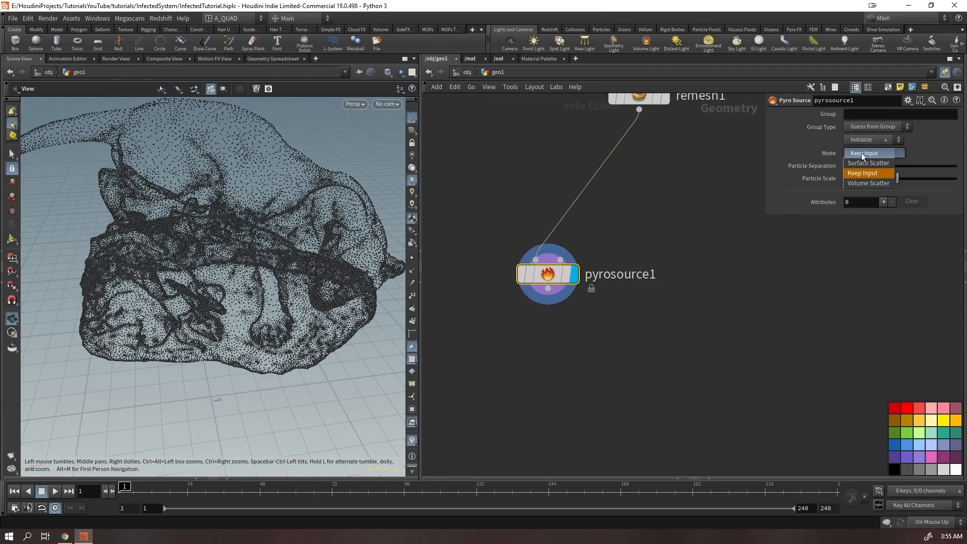
{"action": "left_click", "coordinate": [865, 162]}
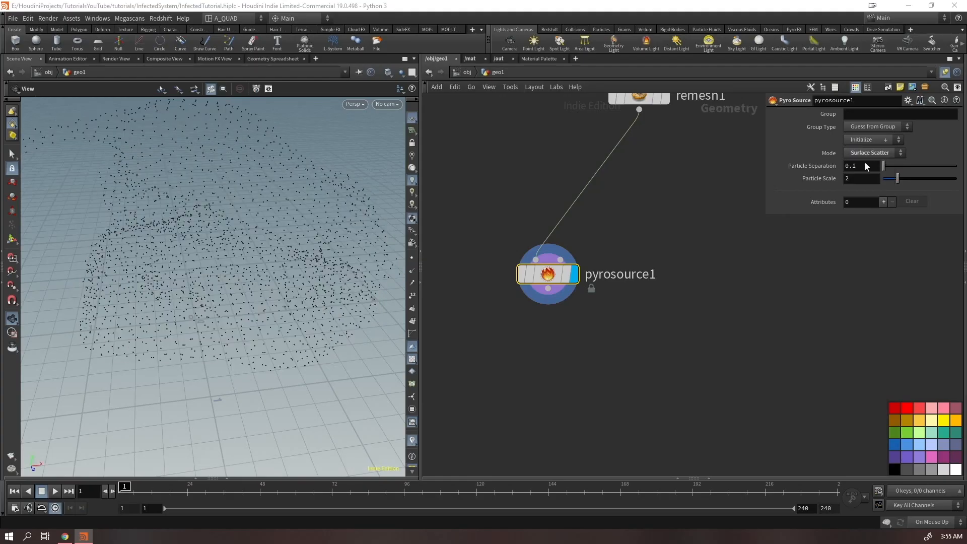
{"action": "key", "text": "ctrl+z"}
- Examine how the Pyro Source points cover the sculpture in Keep Input mode from several angles
{"action": "left_click_drag", "start_coordinate": [302, 231], "coordinate": [332, 226]}
{"action": "right_click_drag", "start_coordinate": [332, 225], "coordinate": [375, 201]}
{"action": "left_click_drag", "start_coordinate": [376, 202], "coordinate": [291, 252]}
{"action": "right_click_drag", "start_coordinate": [291, 252], "coordinate": [394, 189]}
{"action": "left_click_drag", "start_coordinate": [136, 234], "coordinate": [160, 246]}
{"action": "right_click_drag", "start_coordinate": [160, 246], "coordinate": [24, 399]}
{"action": "right_click_drag", "start_coordinate": [252, 281], "coordinate": [290, 255]}
{"action": "mouse_move", "coordinate": [290, 255]}
{"action": "left_mouse_down"}
{"action": "mouse_move", "coordinate": [205, 281]}
{"action": "mouse_move", "coordinate": [282, 251]}
{"action": "left_mouse_up"}
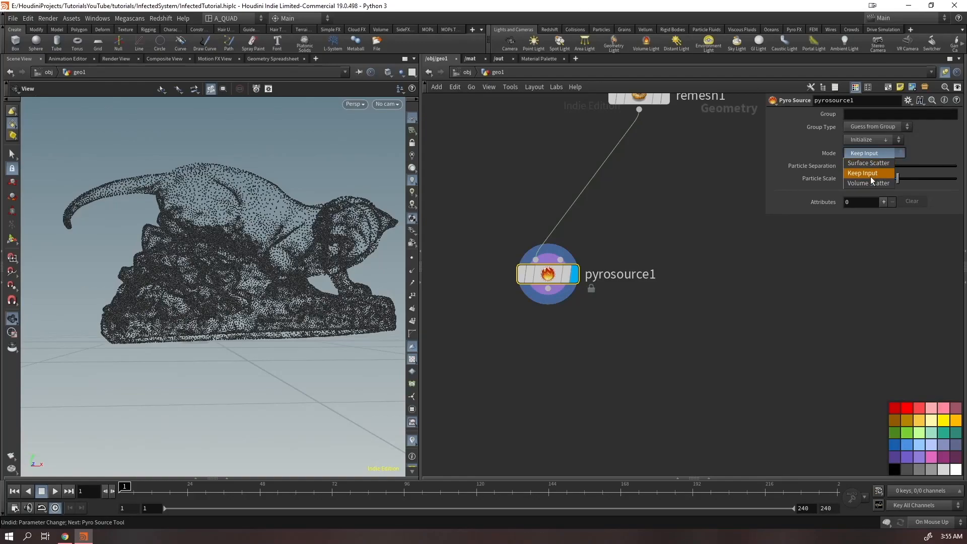
- Try the Surface Scatter and Volume Scatter modes on the Pyro Source and compare their point distributions
{"action": "left_click", "coordinate": [870, 164]}
{"action": "left_click", "coordinate": [875, 155]}
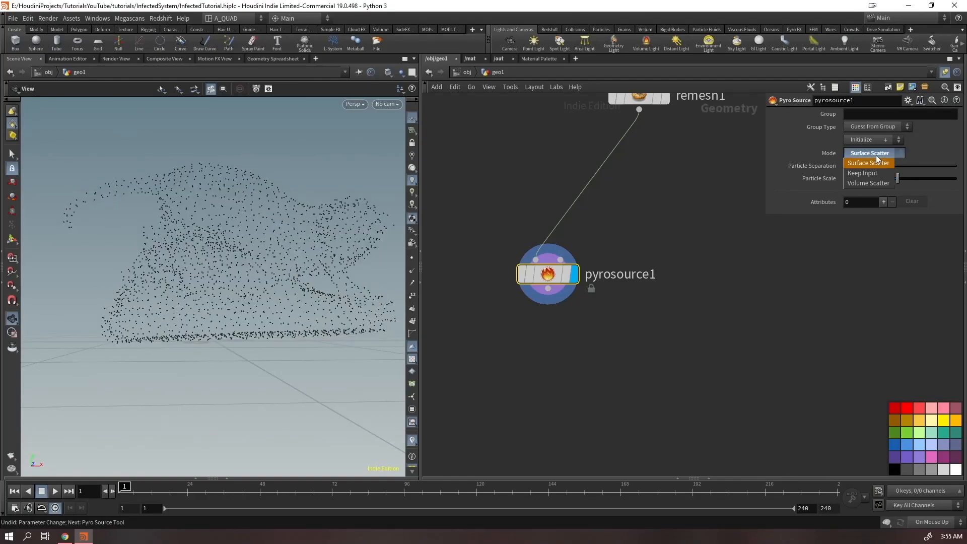
{"action": "left_click", "coordinate": [867, 184]}
{"action": "left_click_drag", "start_coordinate": [292, 248], "coordinate": [261, 272]}
- Set the Pyro Source mode to Surface Scatter with a particle separation of 0.025
{"action": "left_click", "coordinate": [859, 155]}
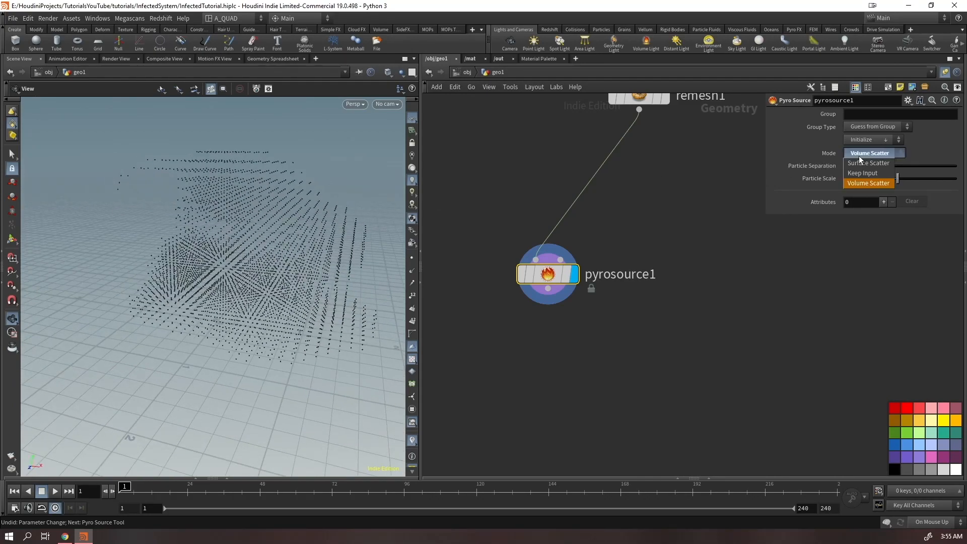
{"action": "left_click", "coordinate": [868, 164]}
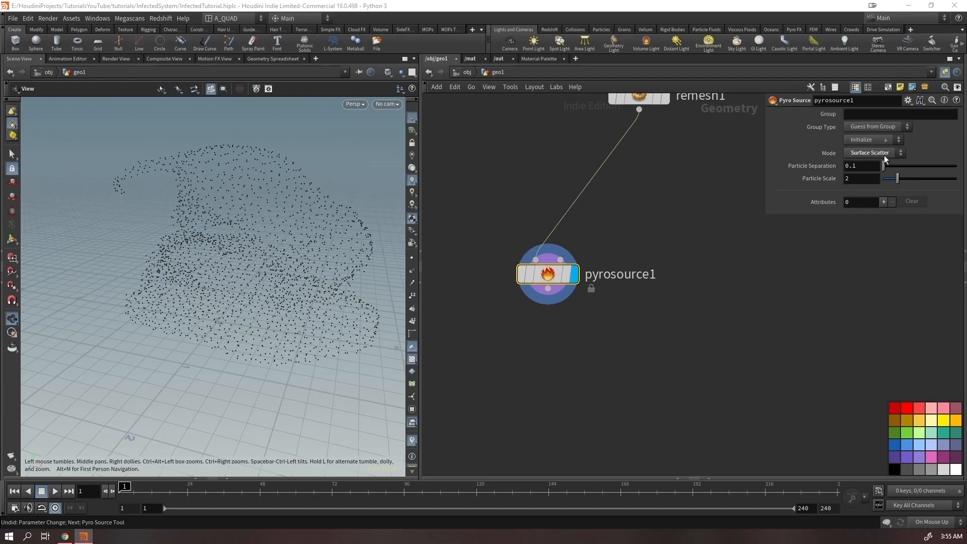
{"action": "left_click", "coordinate": [861, 166]}
{"action": "type", "text": "0.025"}
{"action": "key", "text": "Return"}
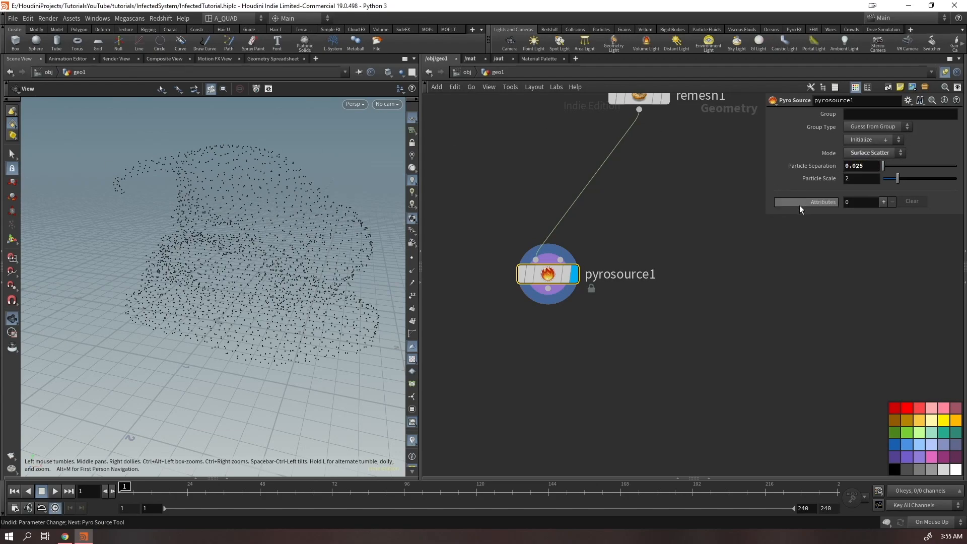
- Add a Temperature attribute with a default value of 0 to the Pyro Source
{"action": "left_click_drag", "start_coordinate": [259, 237], "coordinate": [287, 235]}
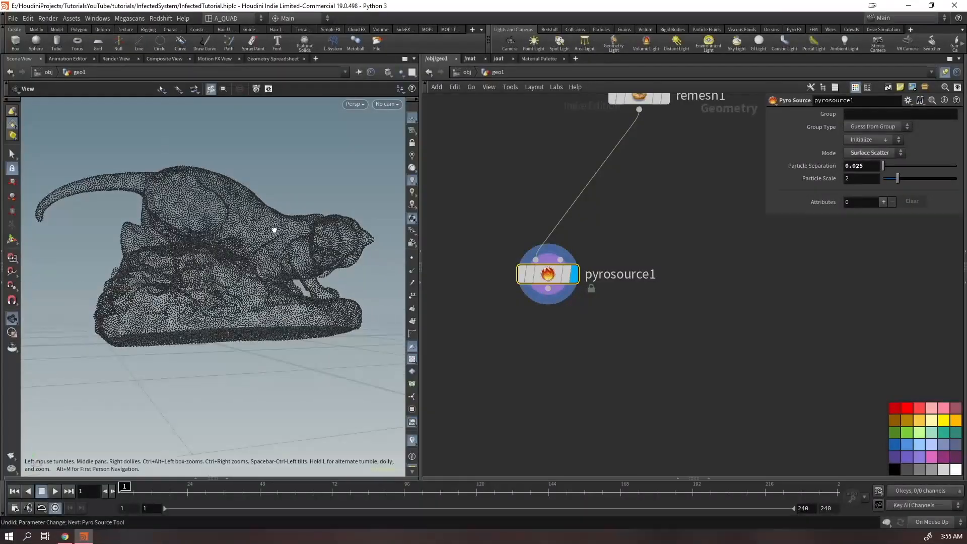
{"action": "left_click", "coordinate": [883, 202]}
{"action": "left_click", "coordinate": [856, 217]}
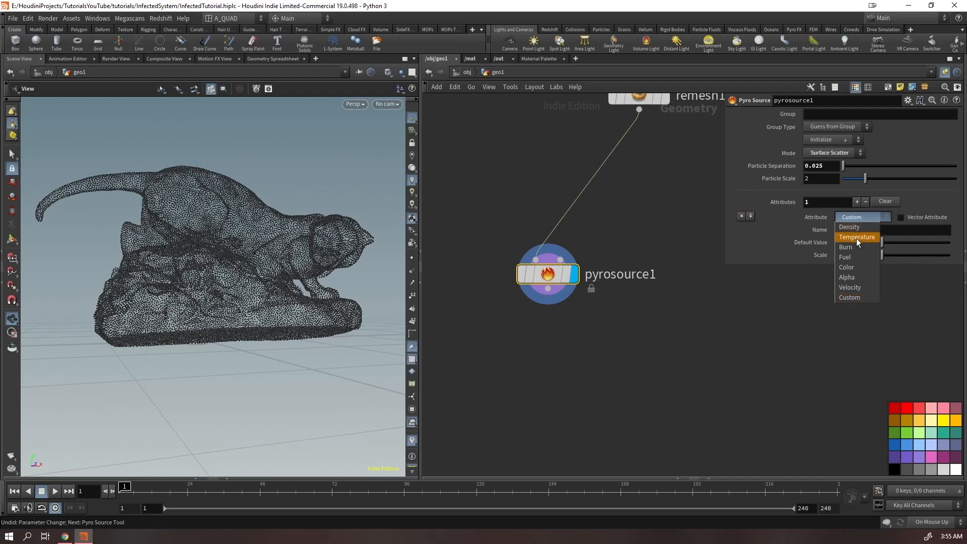
{"action": "left_click", "coordinate": [857, 237]}
{"action": "double_click", "coordinate": [841, 243]}
{"action": "type", "text": "0"}
{"action": "key", "text": "Return"}
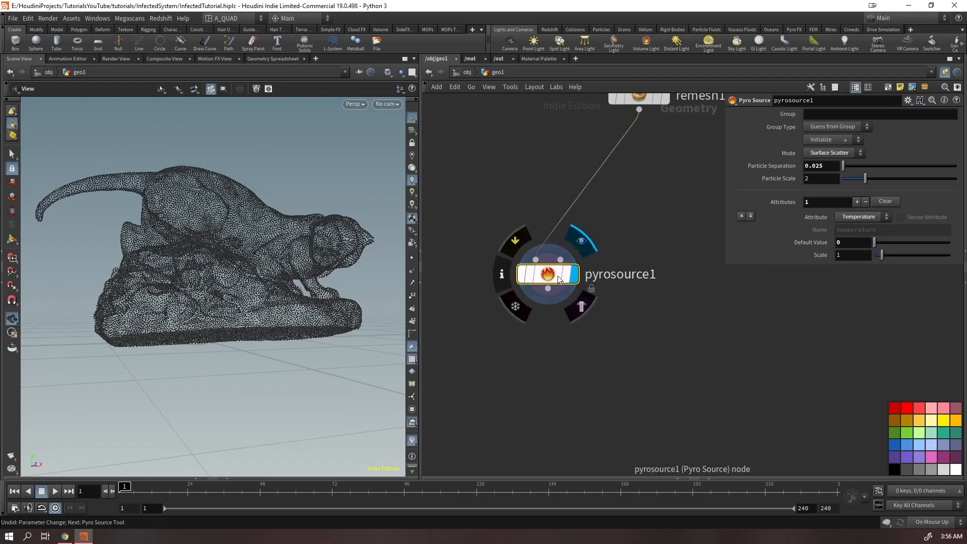
- Switch the network wiring style to rounded and place the Pyro Source node below and to the side of the Remesh node
{"action": "left_click_drag", "start_coordinate": [550, 280], "coordinate": [489, 234]}
{"action": "scroll", "coordinate": [500, 270], "scroll_direction": "down", "scroll_amount": 3}
{"action": "key", "text": "shift+s"}
{"action": "middle_click_drag", "start_coordinate": [503, 304], "coordinate": [552, 270]}
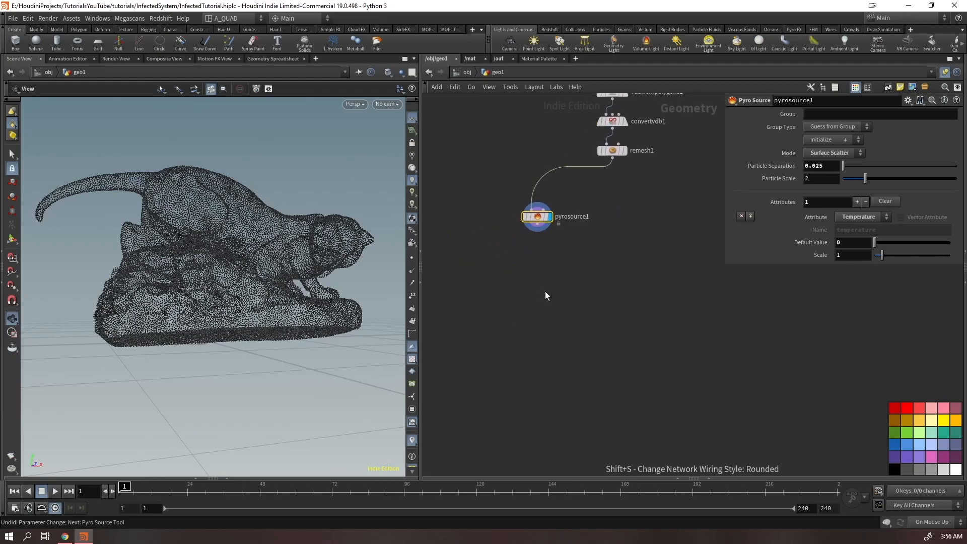
{"action": "left_click_drag", "start_coordinate": [536, 218], "coordinate": [459, 331]}
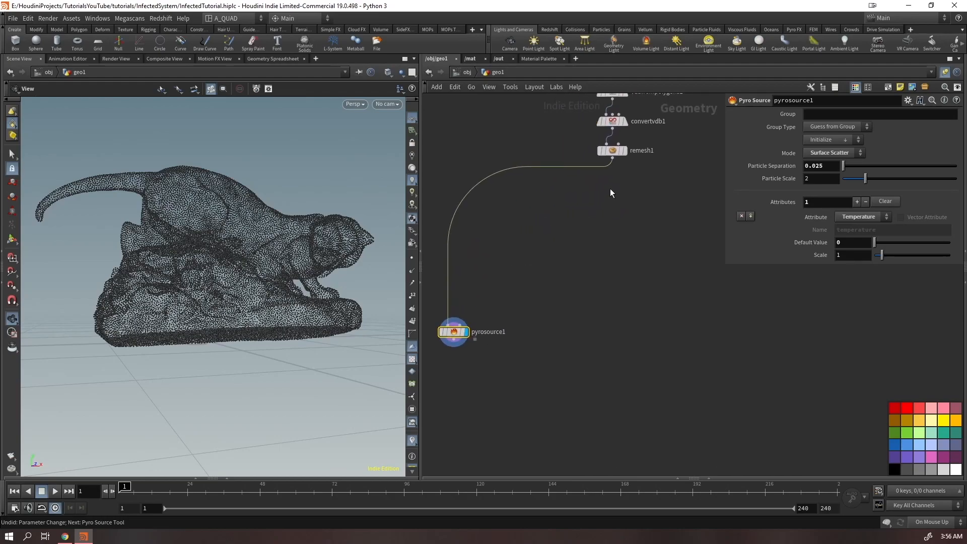
{"action": "left_click", "coordinate": [613, 159]}
{"action": "middle_click_drag", "start_coordinate": [645, 244], "coordinate": [606, 240]}
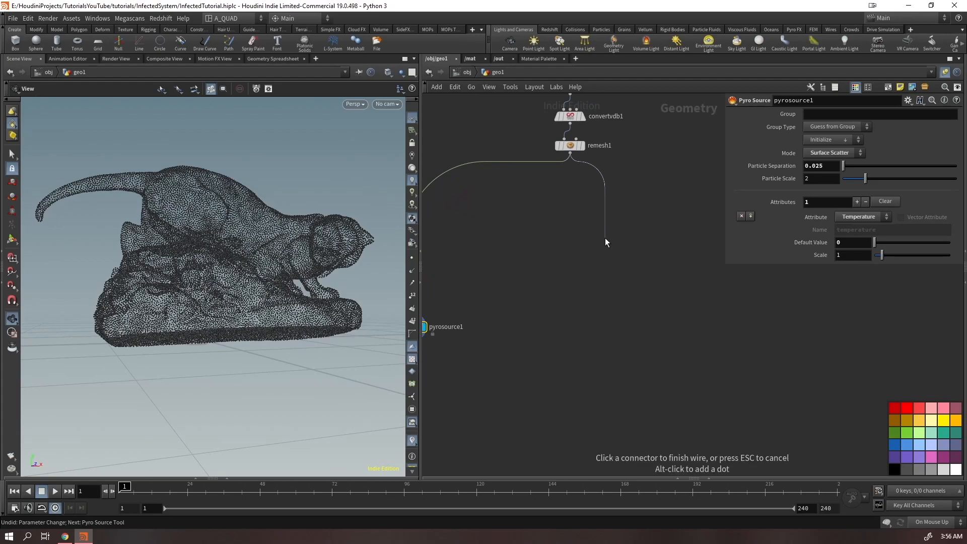
{"action": "key", "text": "Escape"}
{"action": "middle_click_drag", "start_coordinate": [549, 281], "coordinate": [604, 283]}
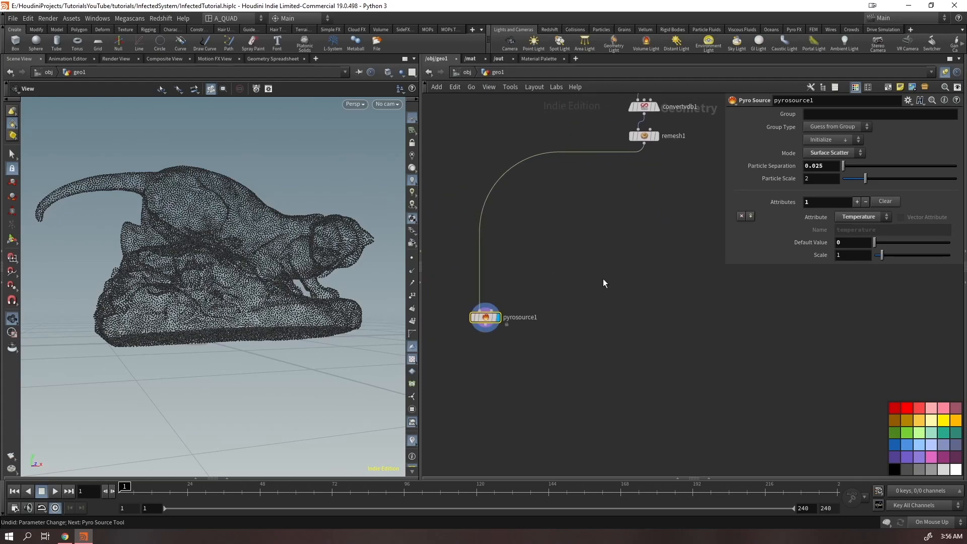
{"action": "left_click_drag", "start_coordinate": [483, 317], "coordinate": [511, 209]}
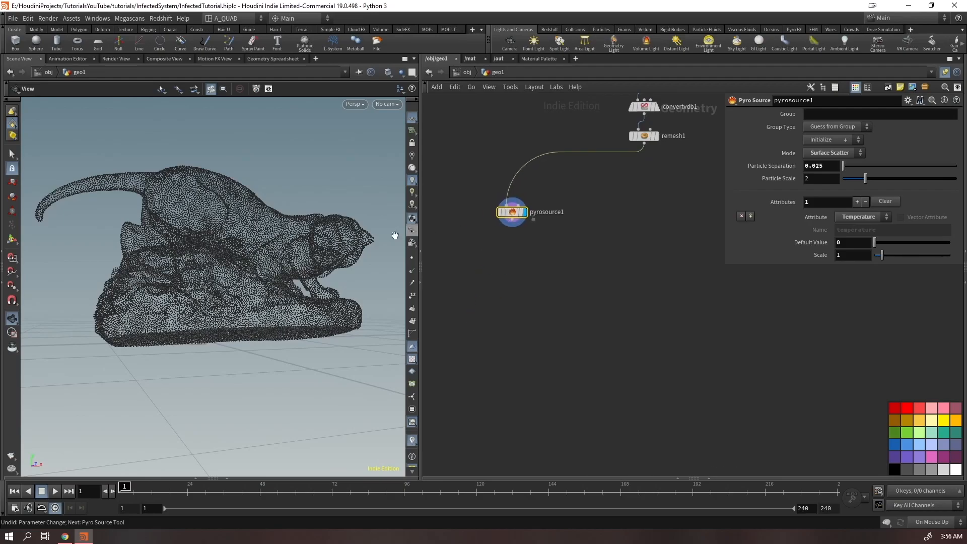
- Check the temperature attribute of the Pyro Source points in the Geometry Spreadsheet
{"action": "left_click_drag", "start_coordinate": [272, 212], "coordinate": [205, 231], "text": "alt"}
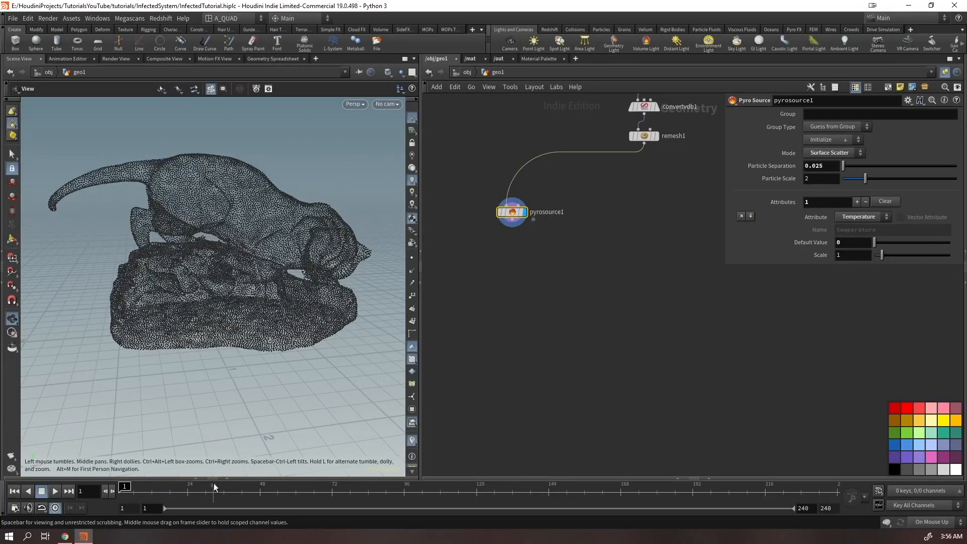
{"action": "left_click", "coordinate": [225, 478]}
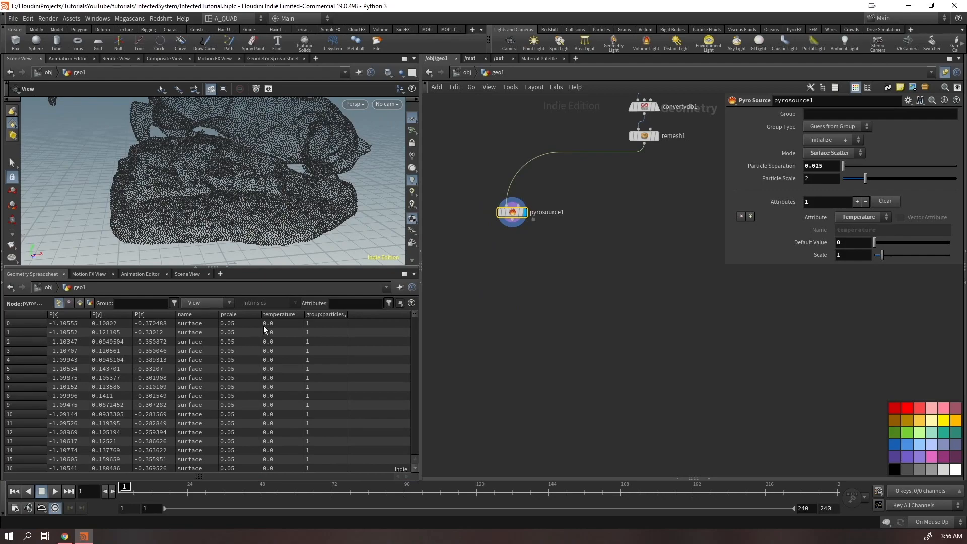
{"action": "left_click_drag", "start_coordinate": [594, 327], "coordinate": [469, 220]}
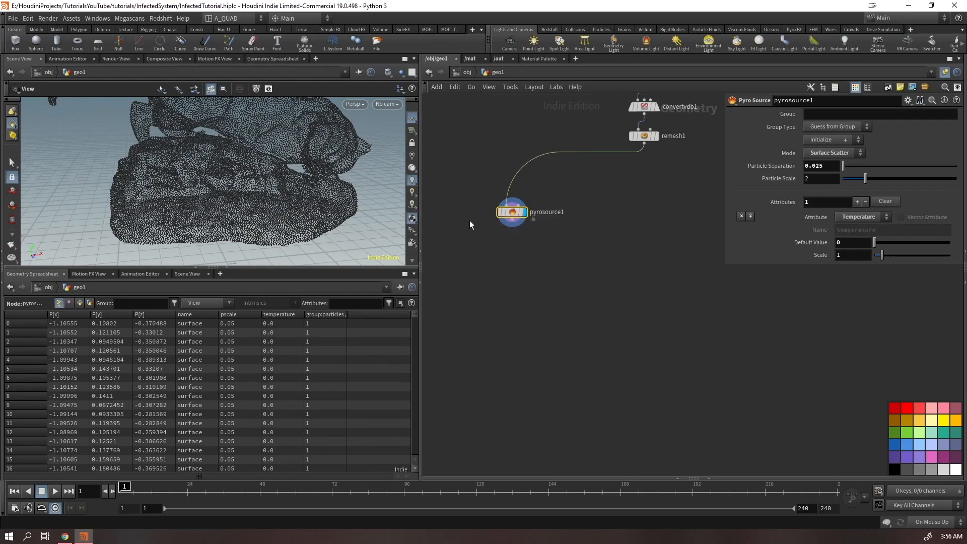
{"action": "left_click", "coordinate": [227, 269]}
- Add a Pyro Source Spread node well below the Pyro Source and feed it with the source points
{"action": "key", "text": "Tab"}
{"action": "mouse_move", "coordinate": [475, 223]}
{"action": "type", "text": "pyrosp"}
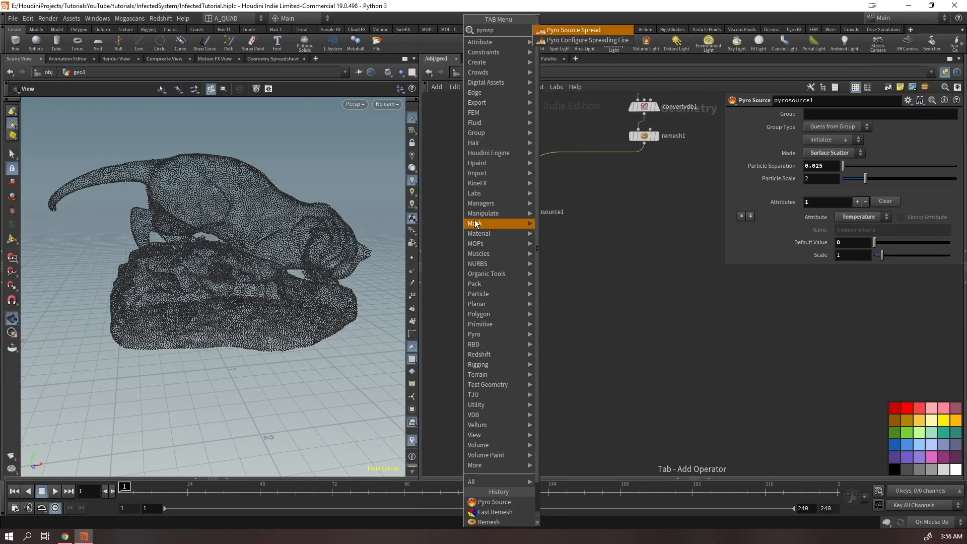
{"action": "key", "text": "Return"}
{"action": "left_click", "coordinate": [520, 243]}
{"action": "left_click_drag", "start_coordinate": [519, 243], "coordinate": [519, 374]}
- Set the Pyro Source Spread visualization to Temperature, play the simulation, and switch the visualization to Burn
{"action": "left_click", "coordinate": [512, 212]}
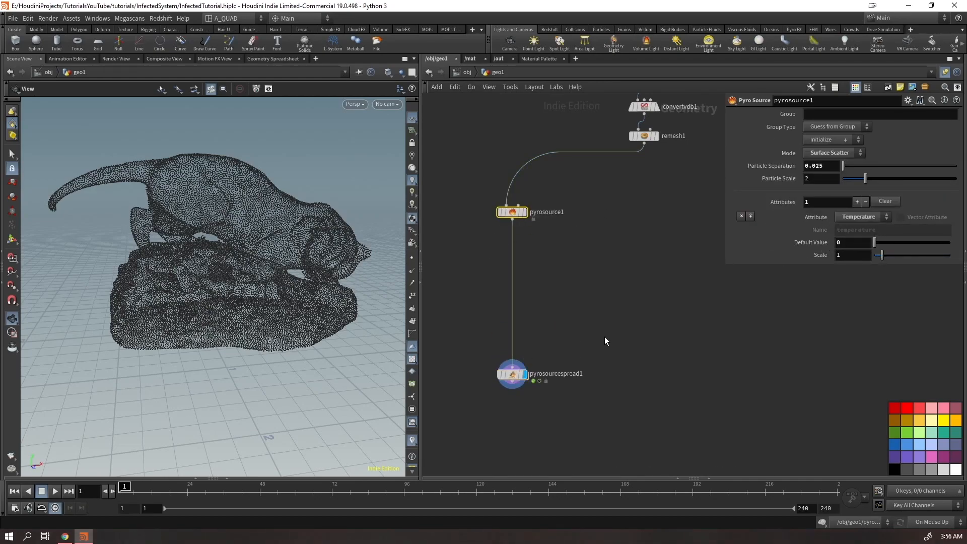
{"action": "left_click", "coordinate": [513, 374]}
{"action": "left_click", "coordinate": [883, 141]}
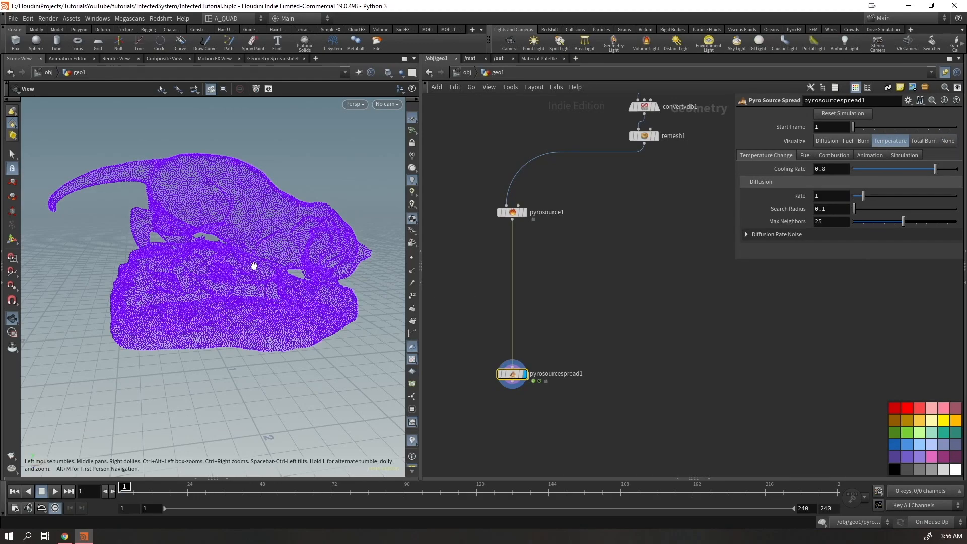
{"action": "left_click_drag", "start_coordinate": [255, 268], "coordinate": [241, 272]}
{"action": "key", "text": "Up"}
{"action": "key", "text": "ctrl+Up"}
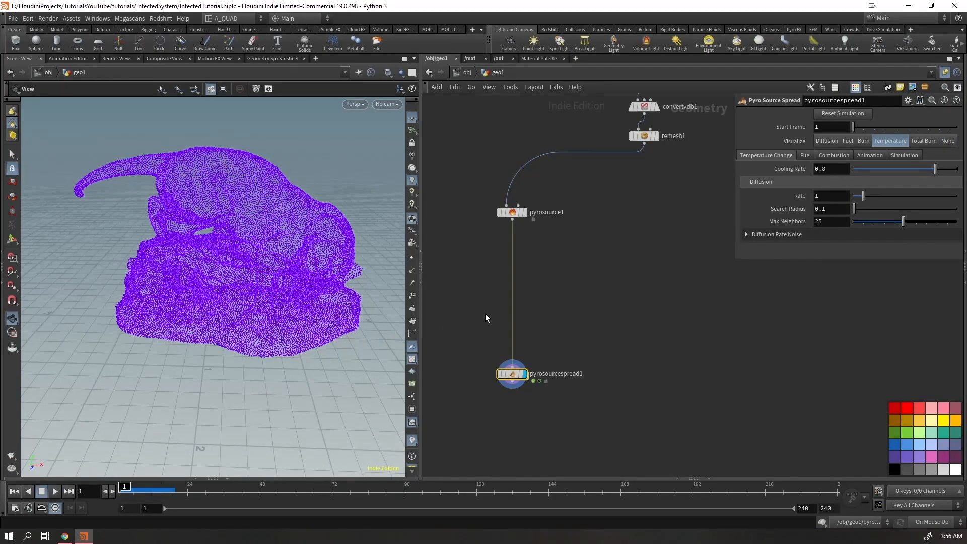
{"action": "left_click", "coordinate": [865, 141]}
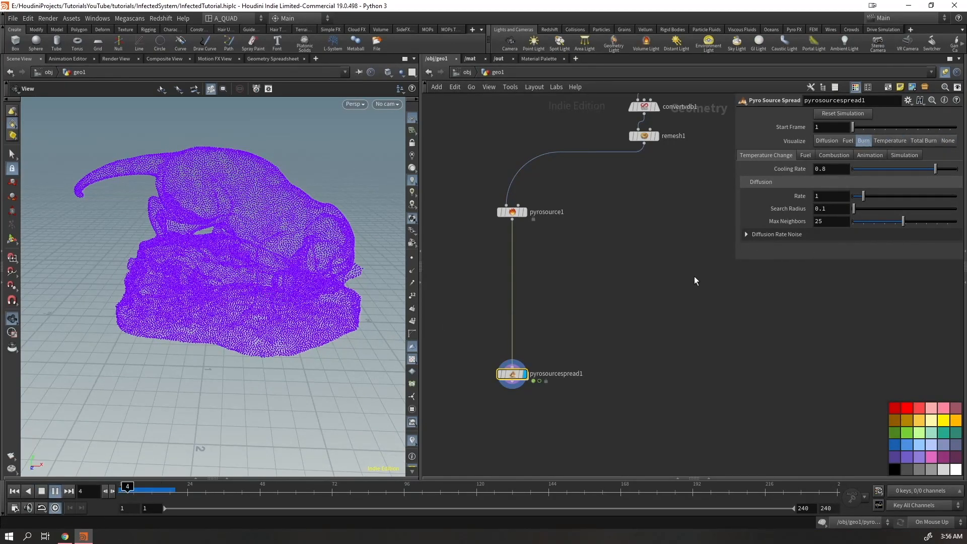
- Set the Pyro Source's temperature scale to 0 and display the Pyro Source Spread again
{"action": "left_click_drag", "start_coordinate": [555, 185], "coordinate": [502, 230]}
{"action": "key", "text": "r"}
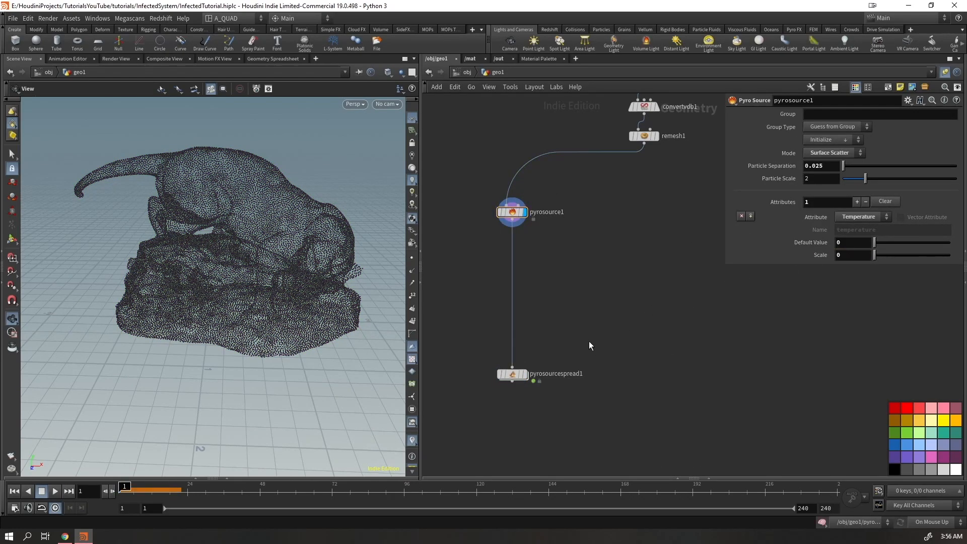
{"action": "left_click", "coordinate": [513, 376]}
{"action": "left_click", "coordinate": [525, 375]}
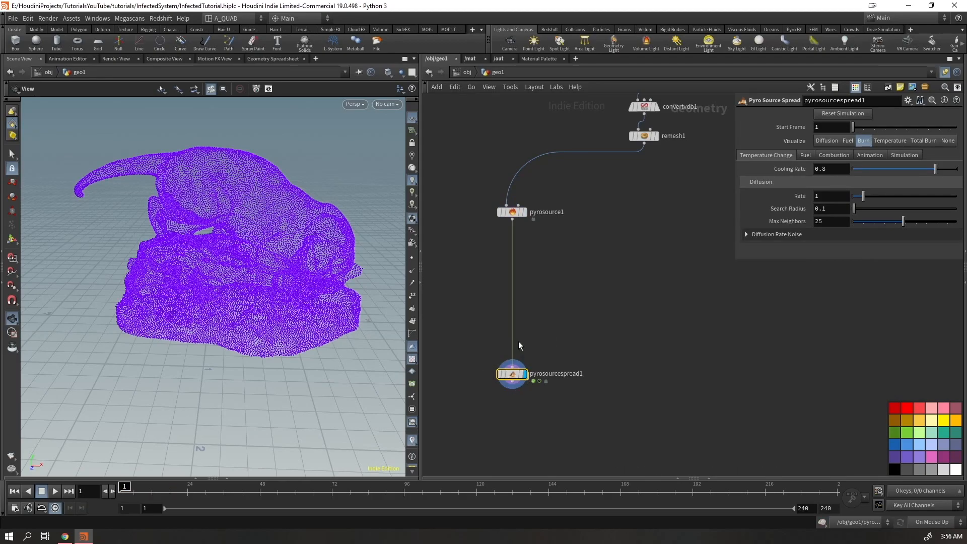
- Examine the Pyro Source Spread points up close and their attributes in the Geometry Spreadsheet
{"action": "left_click_drag", "start_coordinate": [298, 325], "coordinate": [289, 237]}
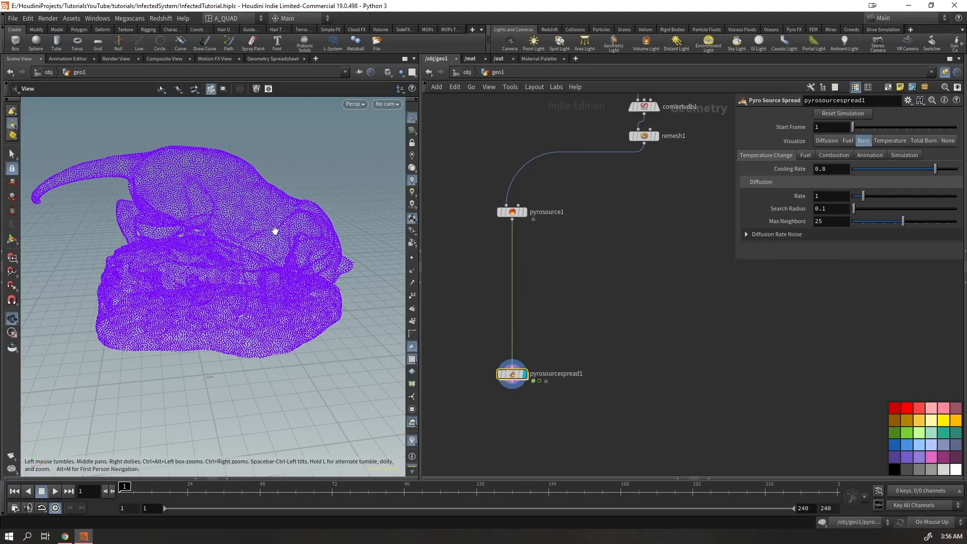
{"action": "right_click_drag", "start_coordinate": [234, 172], "coordinate": [312, 201]}
{"action": "left_click_drag", "start_coordinate": [557, 190], "coordinate": [494, 241]}
{"action": "left_click_drag", "start_coordinate": [535, 297], "coordinate": [494, 379]}
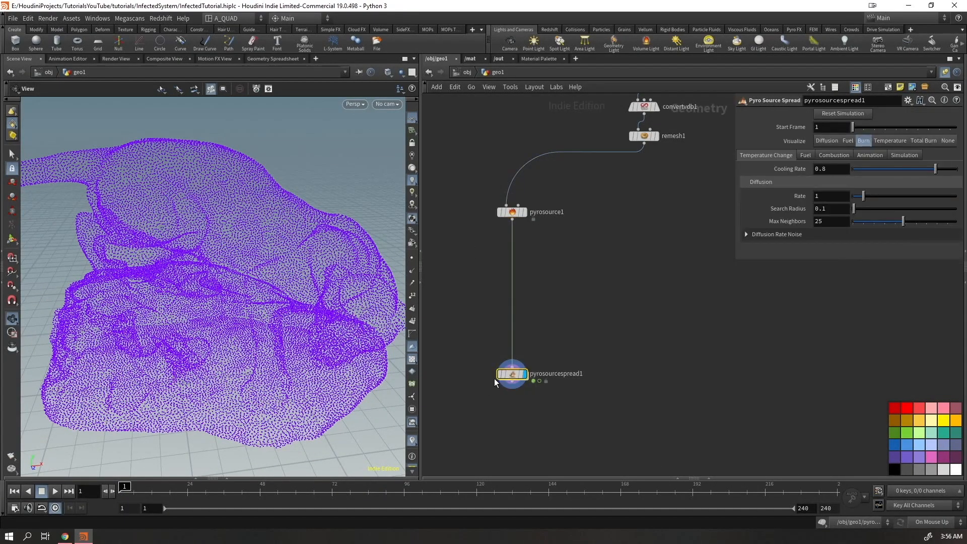
{"action": "left_click", "coordinate": [226, 476]}
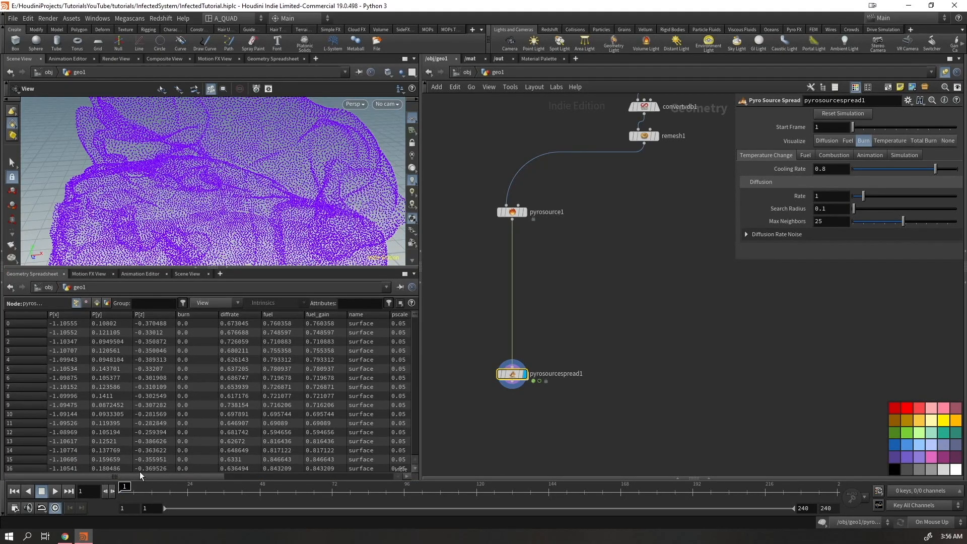
{"action": "left_click_drag", "start_coordinate": [205, 479], "coordinate": [370, 466]}
- Try a default value and scale of 1 for the Pyro Source's temperature attribute and view the whole sculpture
{"action": "left_click_drag", "start_coordinate": [464, 162], "coordinate": [622, 270]}
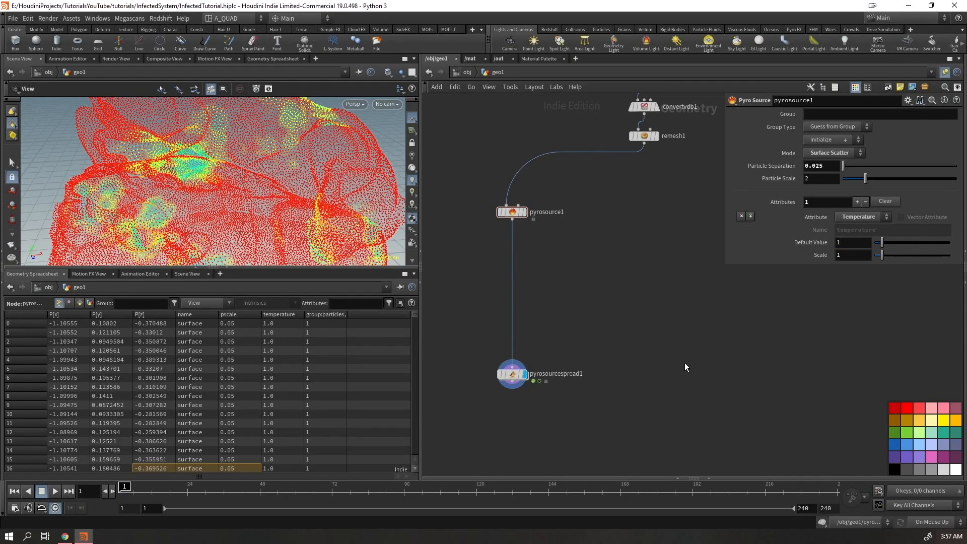
{"action": "scroll", "coordinate": [281, 188], "scroll_direction": "down", "scroll_amount": 10}
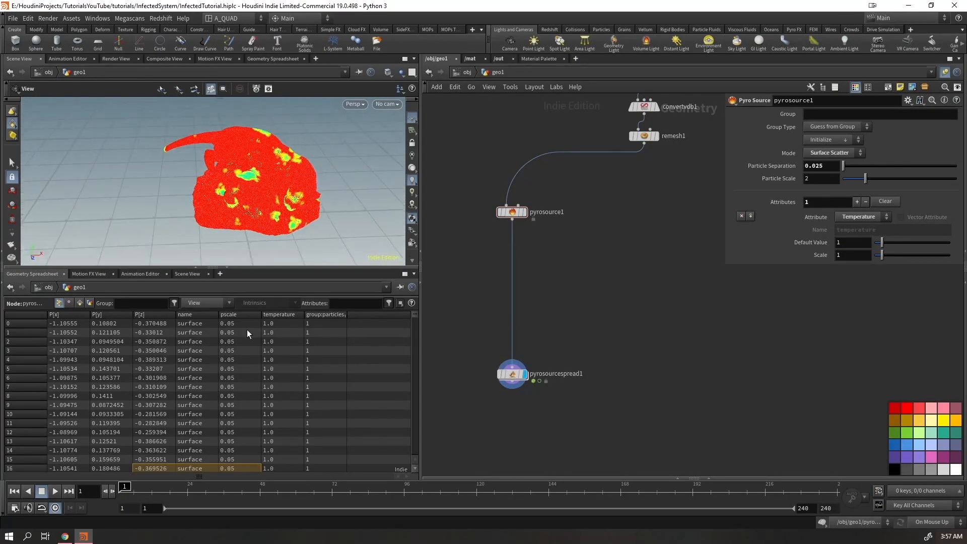
{"action": "left_click", "coordinate": [227, 268]}
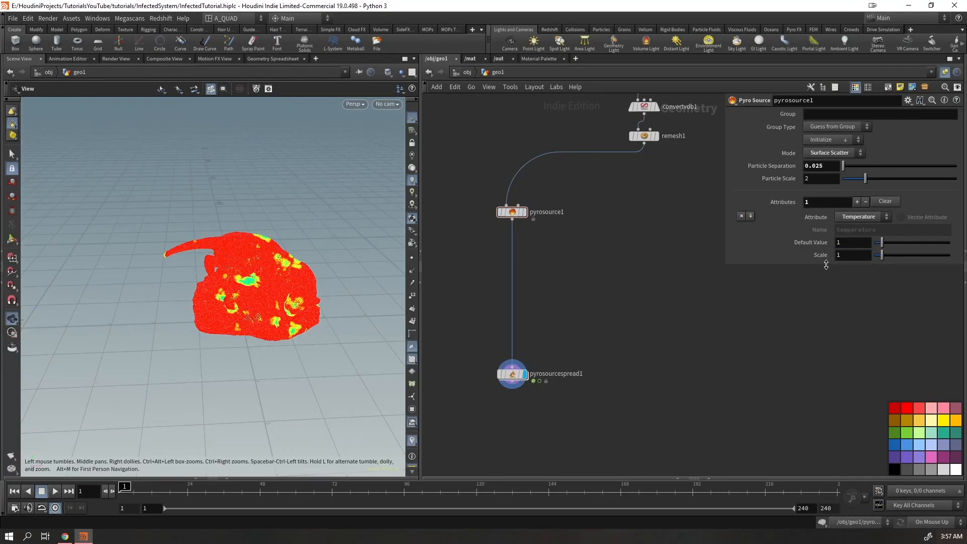
- Set the default value and scale of the Pyro Source's temperature attribute to 0
{"action": "type", "text": "0"}
{"action": "left_click_drag", "start_coordinate": [857, 255], "coordinate": [786, 266]}
{"action": "type", "text": "0"}
{"action": "key", "text": "Return"}
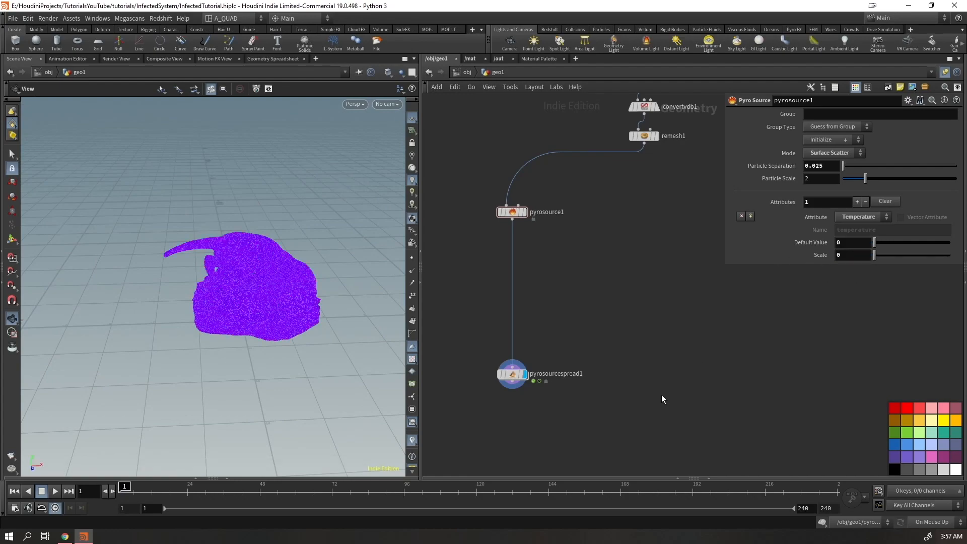
{"action": "scroll", "coordinate": [310, 287], "scroll_direction": "up", "scroll_amount": 3}
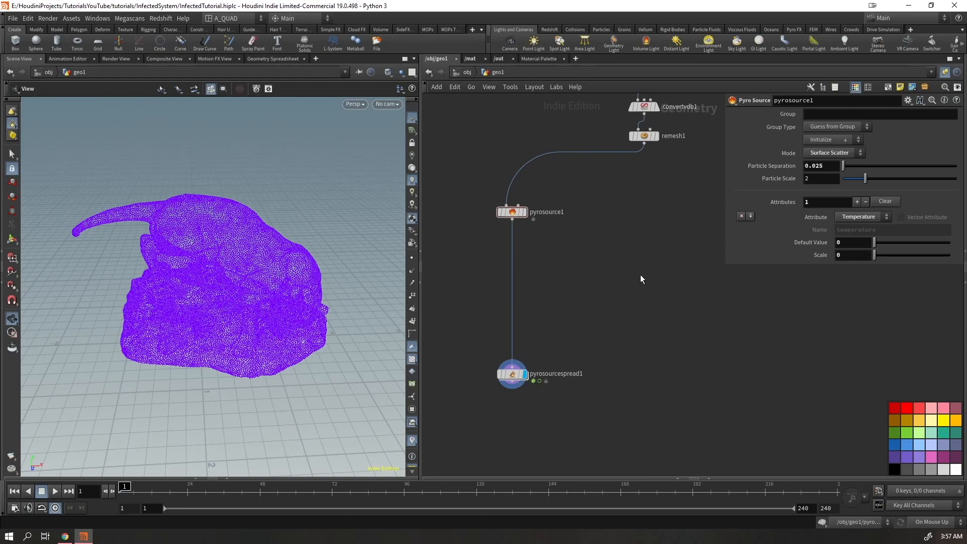
- Display the Pyro Source, move the Pyro Source Spread further down, and disconnect the two nodes
{"action": "middle_click_drag", "start_coordinate": [612, 292], "coordinate": [560, 263]}
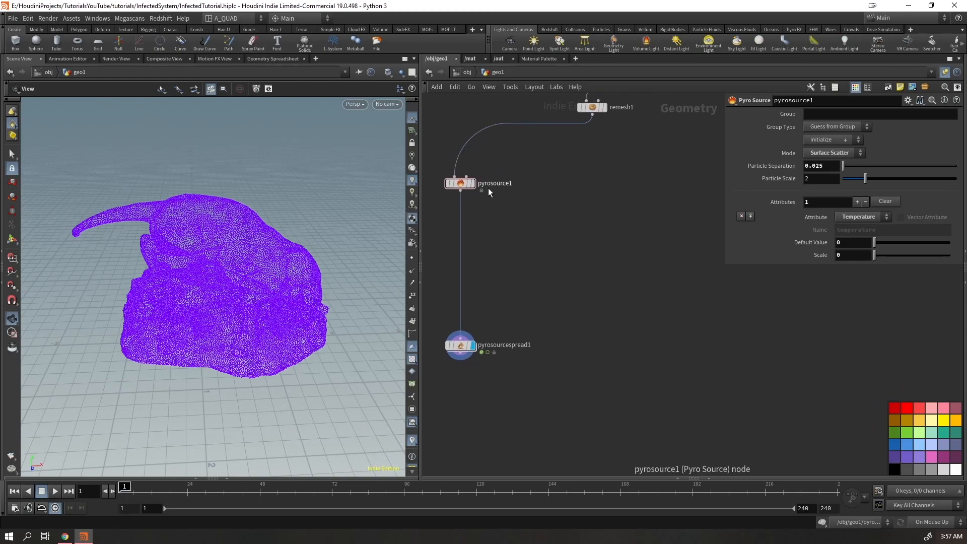
{"action": "left_click", "coordinate": [474, 183]}
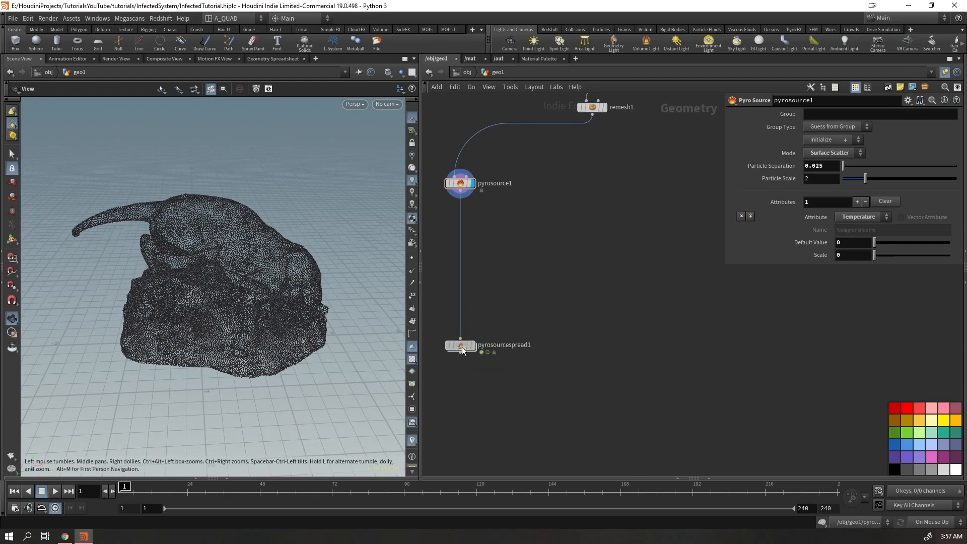
{"action": "left_click_drag", "start_coordinate": [461, 345], "coordinate": [540, 450]}
{"action": "left_click", "coordinate": [539, 302]}
{"action": "key", "text": "Delete"}
- Add a Scatter node on a second branch from the Remesh output and display its points
{"action": "middle_click_drag", "start_coordinate": [592, 200], "coordinate": [594, 221]}
{"action": "left_click", "coordinate": [597, 131]}
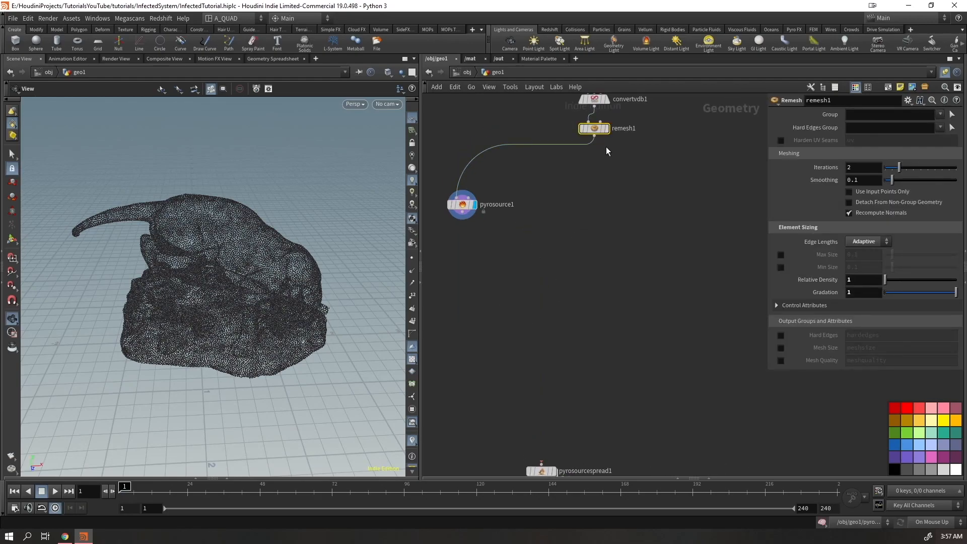
{"action": "left_click", "coordinate": [594, 142]}
{"action": "key", "text": "Tab"}
{"action": "type", "text": "scatter"}
{"action": "key", "text": "Return"}
{"action": "key", "text": "r"}
{"action": "left_click", "coordinate": [678, 190]}
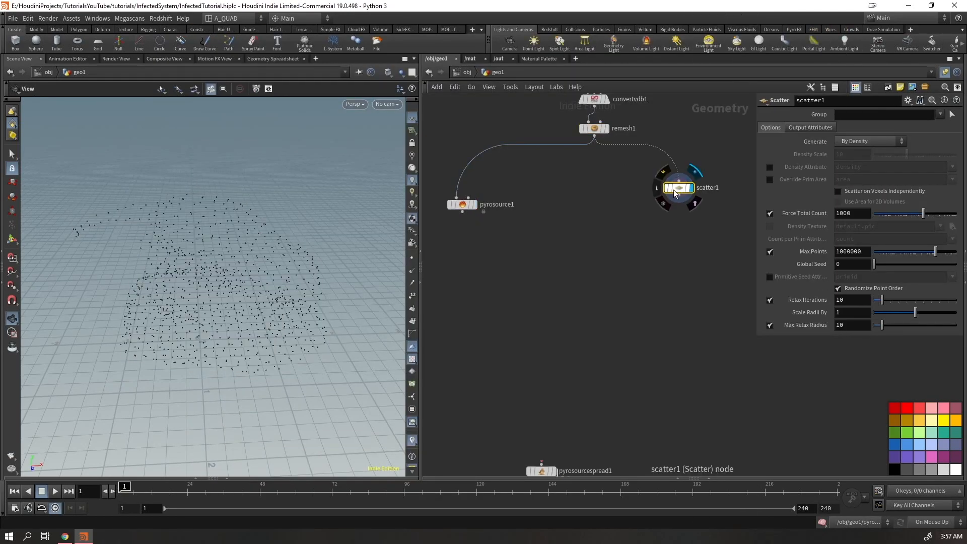
{"action": "left_click_drag", "start_coordinate": [691, 198], "coordinate": [637, 210]}
- Set the Scatter node's Force Total Count to 9 and line the node up with the Pyro Source
{"action": "double_click", "coordinate": [853, 213]}
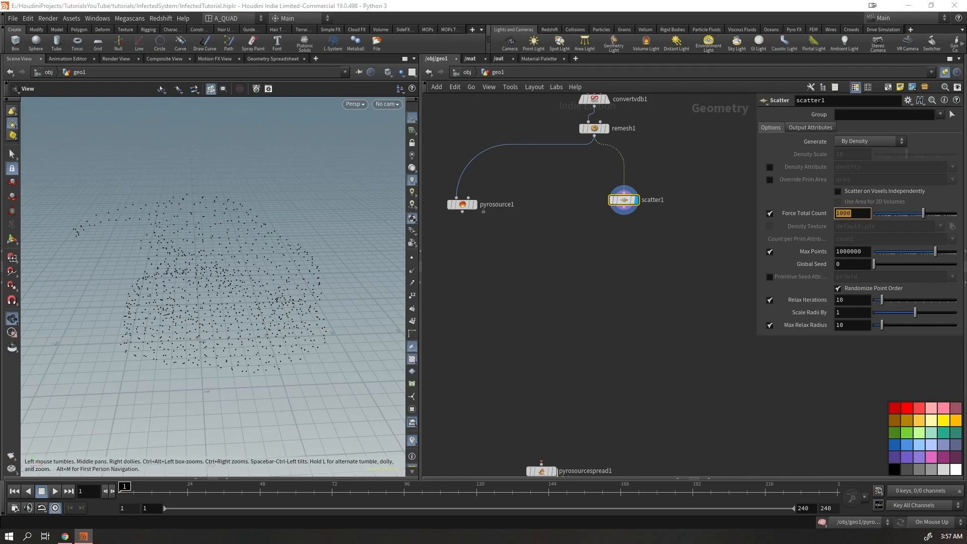
{"action": "left_click", "coordinate": [857, 213]}
{"action": "key", "text": "BackSpace"}
{"action": "key", "text": "BackSpace"}
{"action": "key", "text": "BackSpace"}
{"action": "key", "text": "Return"}
{"action": "left_click_drag", "start_coordinate": [642, 213], "coordinate": [682, 217]}
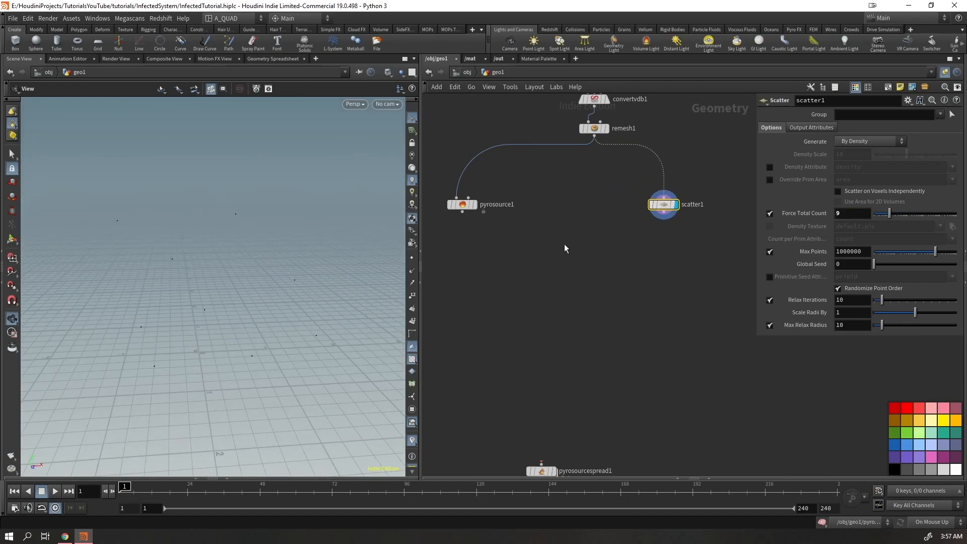
- Add a Sphere node between the Pyro Source and Scatter nodes
{"action": "key", "text": "Tab"}
{"action": "type", "text": "sph"}
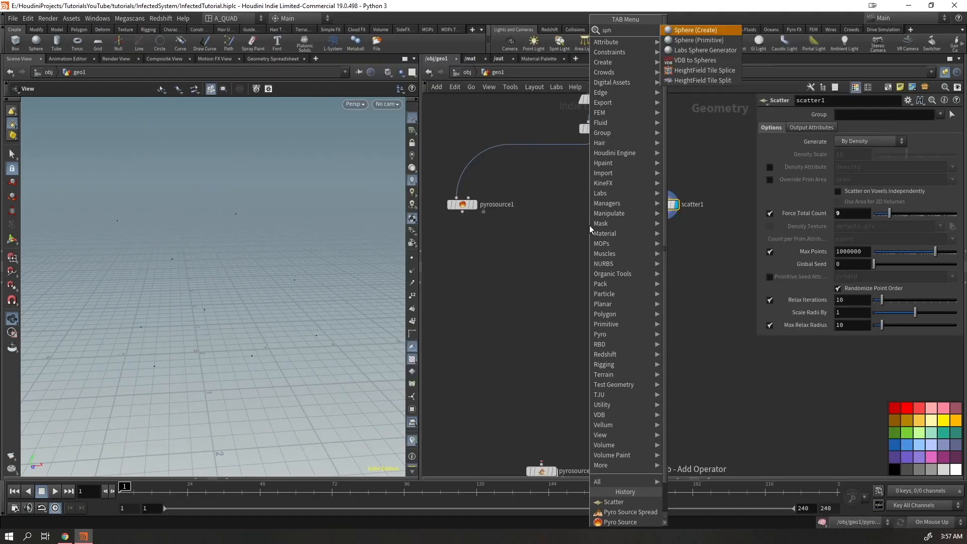
{"action": "key", "text": "Return"}
{"action": "left_click", "coordinate": [553, 201]}
- Add a Copy to Points node that copies the sphere onto the scattered points, and display it
{"action": "left_click_drag", "start_coordinate": [706, 252], "coordinate": [562, 190]}
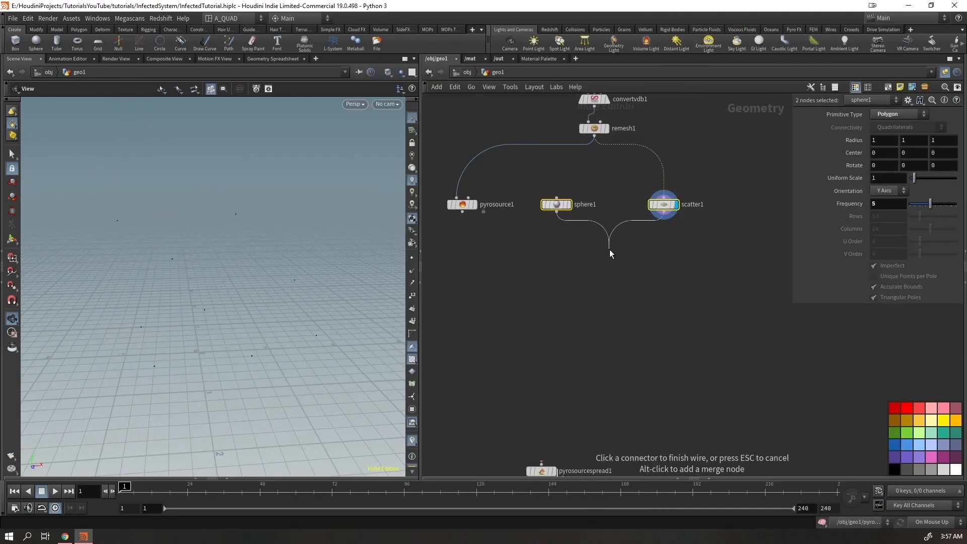
{"action": "key", "text": "Tab"}
{"action": "mouse_move", "coordinate": [612, 255]}
{"action": "type", "text": "copy to"}
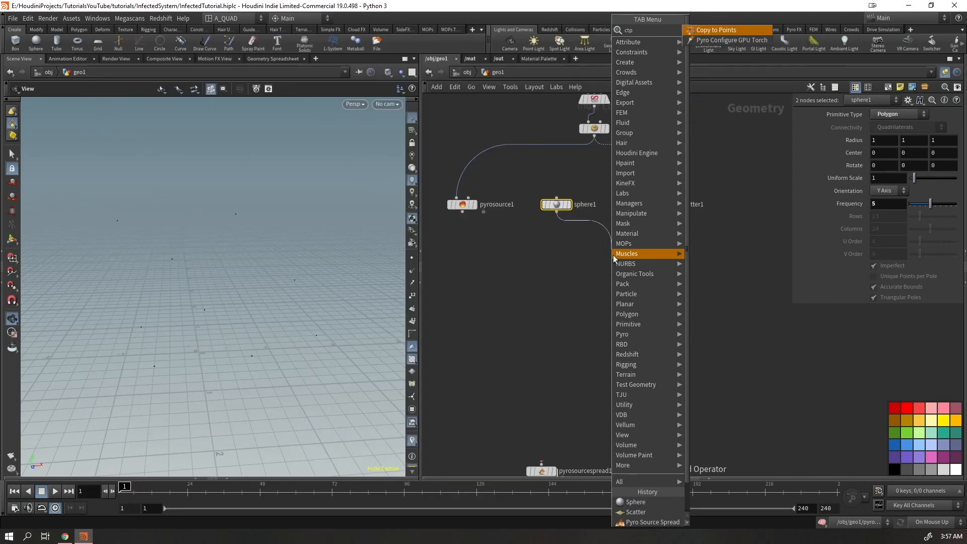
{"action": "key", "text": "Return"}
{"action": "left_click_drag", "start_coordinate": [586, 129], "coordinate": [775, 131]}
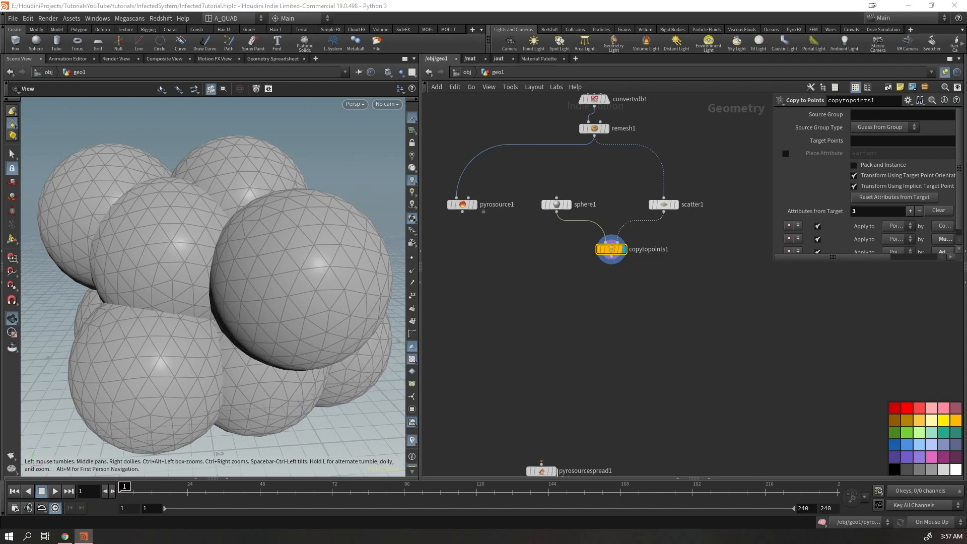
- Insert an Attribute Randomize node between Scatter and Copy to Points, set to the attribute pscale with 1 dimension
{"action": "left_click_drag", "start_coordinate": [611, 249], "coordinate": [611, 279]}
{"action": "key", "text": "Tab"}
{"action": "type", "text": "atr"}
{"action": "key", "text": "Return"}
{"action": "left_click", "coordinate": [863, 153]}
{"action": "type", "text": "pscale"}
{"action": "key", "text": "Return"}
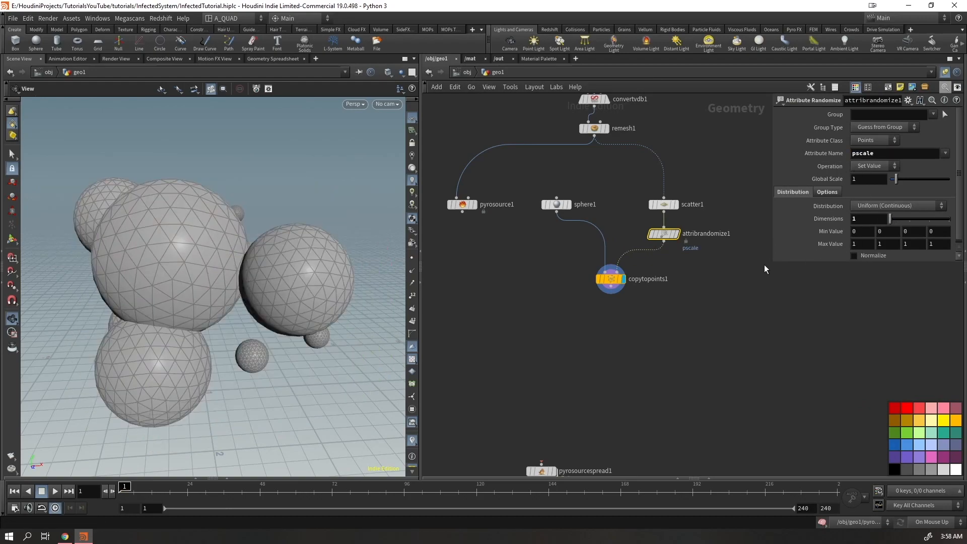
- Set the Attribute Randomize node's minimum value to 0.05 and maximum value to 0.1
{"action": "type", "text": "0.05"}
{"action": "key", "text": "Return"}
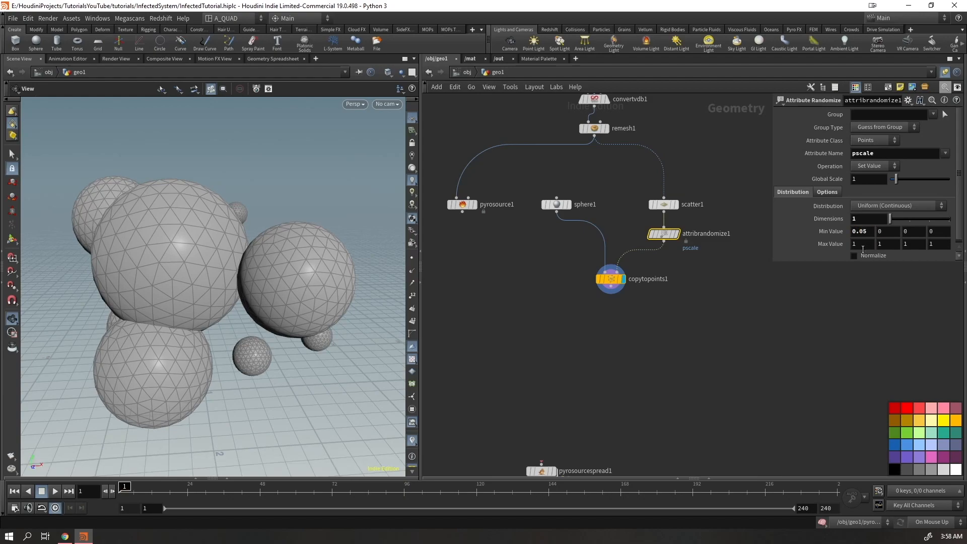
{"action": "type", "text": "0.1"}
{"action": "key", "text": "Return"}
- Branch an Attribute Adjust Float node for pscale off the Scatter node, beside the Attribute Randomize
{"action": "middle_click_drag", "start_coordinate": [708, 257], "coordinate": [595, 245]}
{"action": "left_click", "coordinate": [551, 198]}
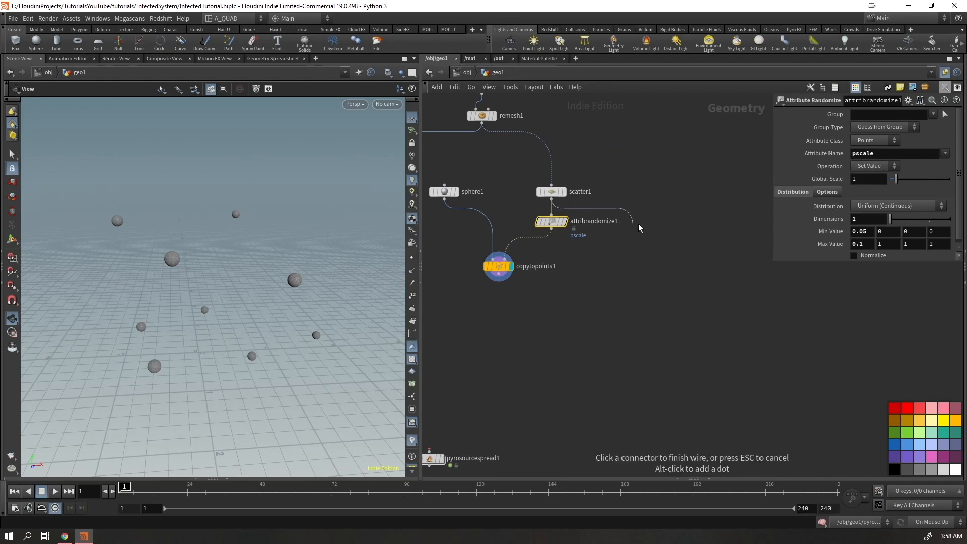
{"action": "key", "text": "Tab"}
{"action": "type", "text": "adjust"}
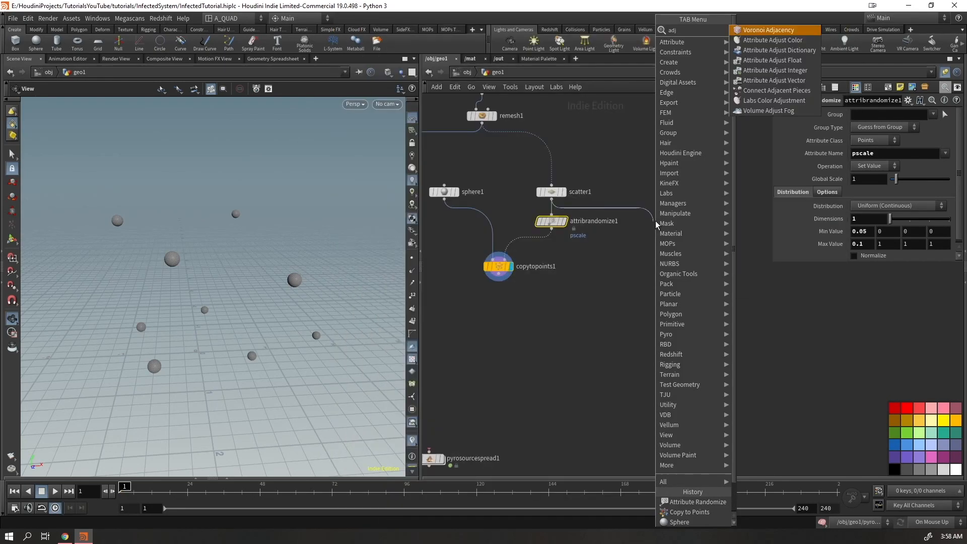
{"action": "key", "text": "Down"}
{"action": "key", "text": "Down"}
{"action": "key", "text": "Return"}
{"action": "left_click", "coordinate": [653, 222]}
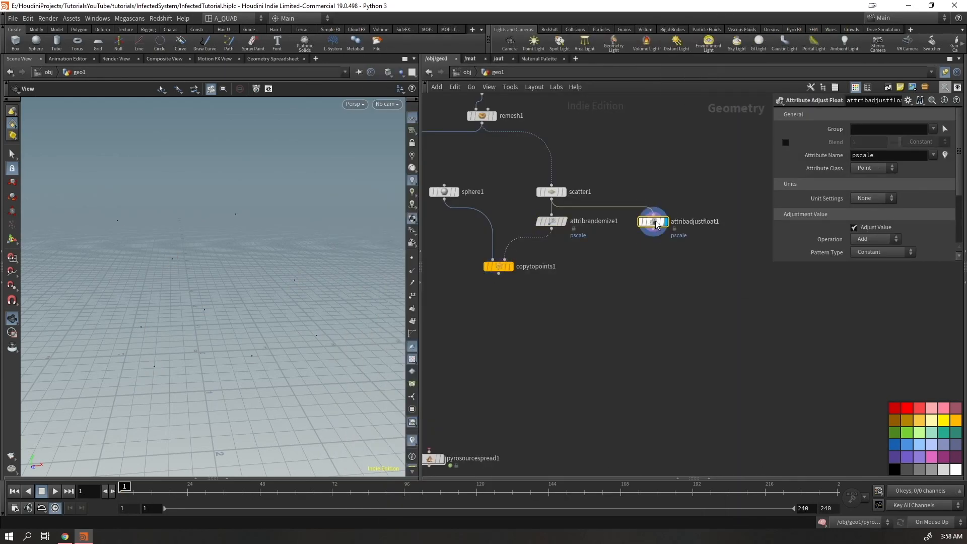
- Wire the Attribute Adjust Float into the second input of Copy to Points and set its pattern type to Random
{"action": "left_click_drag", "start_coordinate": [504, 259], "coordinate": [653, 231]}
{"action": "left_click_drag", "start_coordinate": [772, 262], "coordinate": [713, 261]}
{"action": "left_click", "coordinate": [805, 253]}
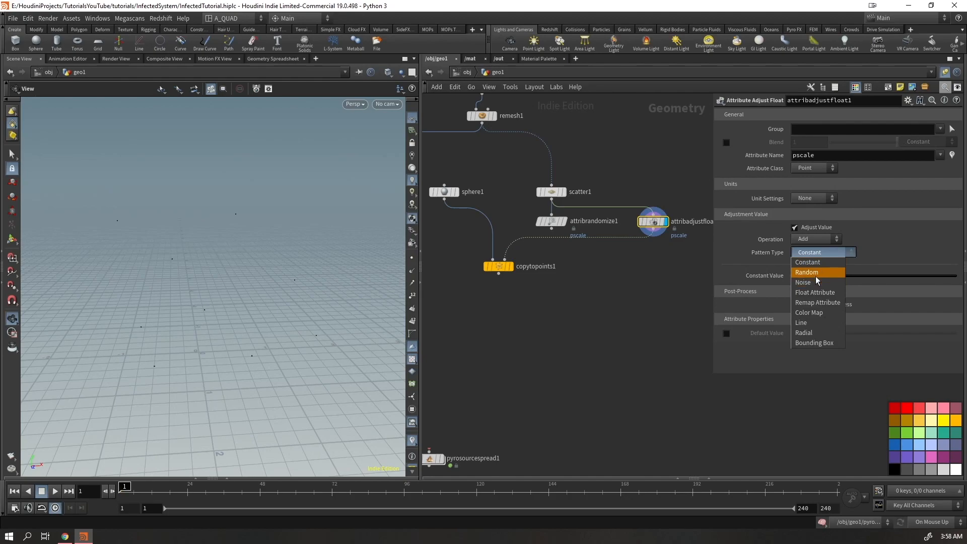
{"action": "left_click", "coordinate": [815, 275]}
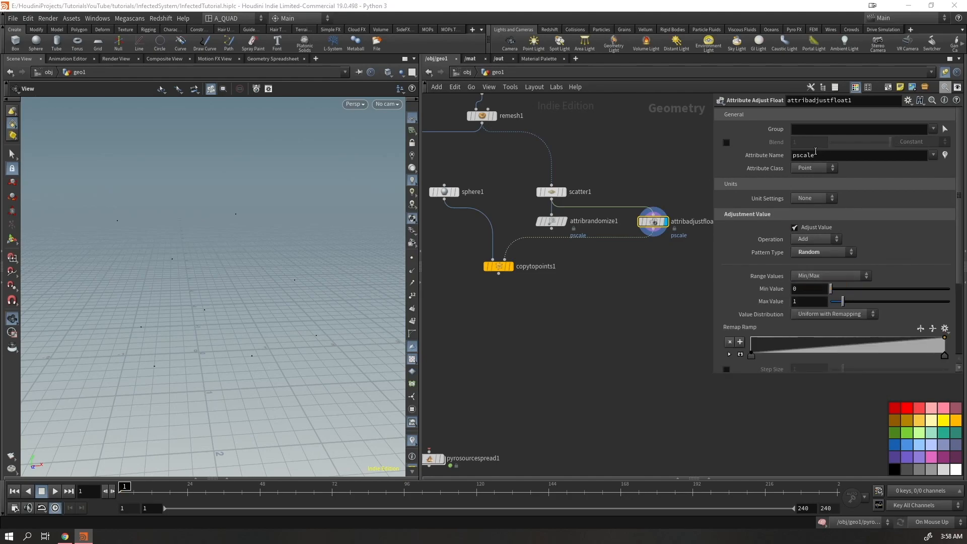
- Delete the Attribute Randomize node and move the Attribute Adjust Float into its place under Scatter
{"action": "left_click", "coordinate": [551, 220]}
{"action": "key", "text": "Delete"}
{"action": "left_click_drag", "start_coordinate": [641, 225], "coordinate": [540, 225]}
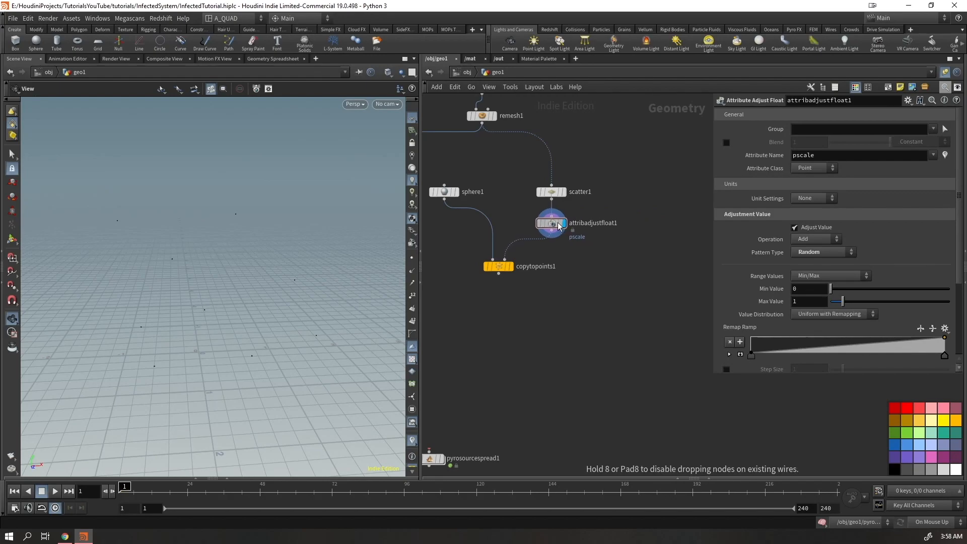
- Set the random pscale range to a minimum of 0.05 and maximum of 0.1, and display Copy to Points
{"action": "left_click", "coordinate": [804, 301]}
{"action": "type", "text": "0.1"}
{"action": "key", "text": "Return"}
{"action": "left_click", "coordinate": [512, 267]}
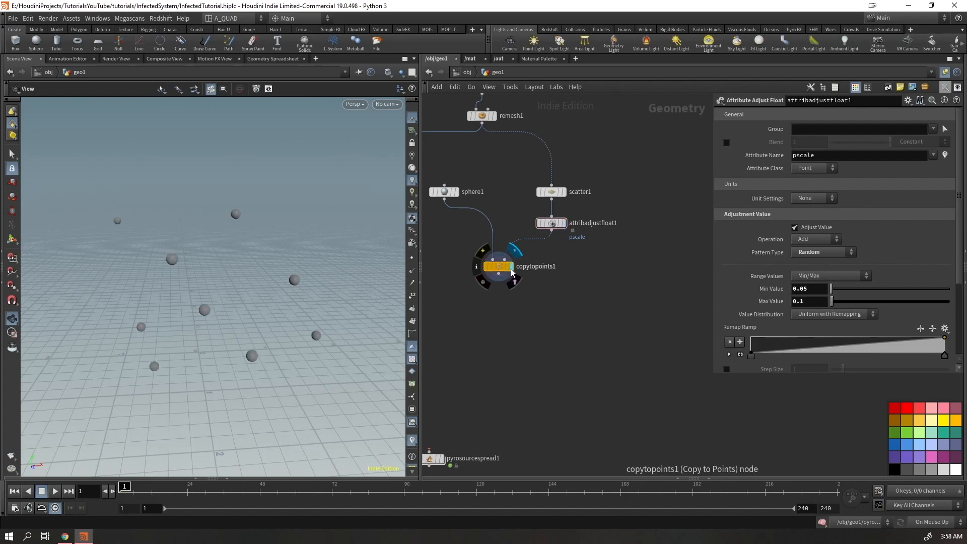
- Move the Pyro Source node down level with Copy to Points and display it
{"action": "middle_click_drag", "start_coordinate": [471, 355], "coordinate": [620, 293]}
{"action": "left_click_drag", "start_coordinate": [500, 133], "coordinate": [513, 206]}
{"action": "left_click", "coordinate": [525, 204]}
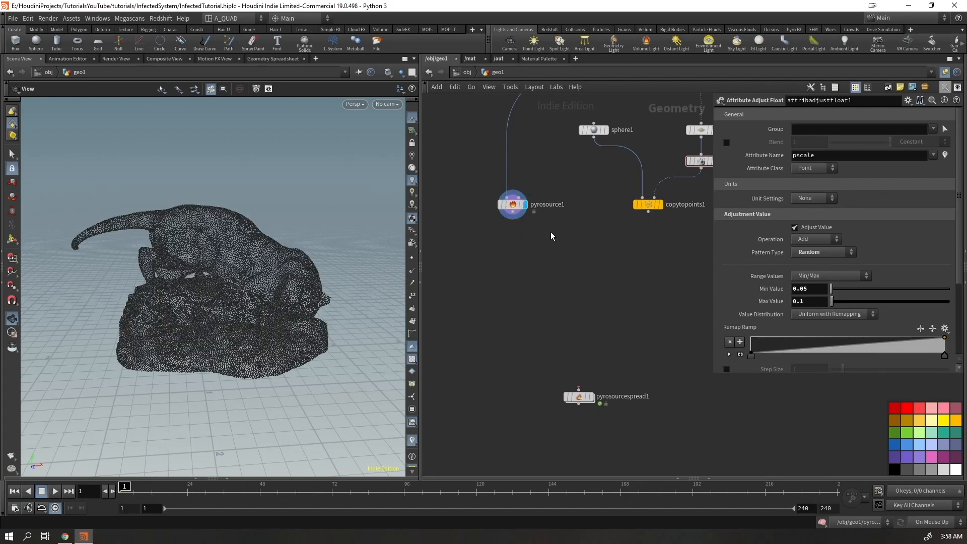
- Add a Group node below the Pyro Source, with group type Points and the group name bbox
{"action": "left_click", "coordinate": [513, 216]}
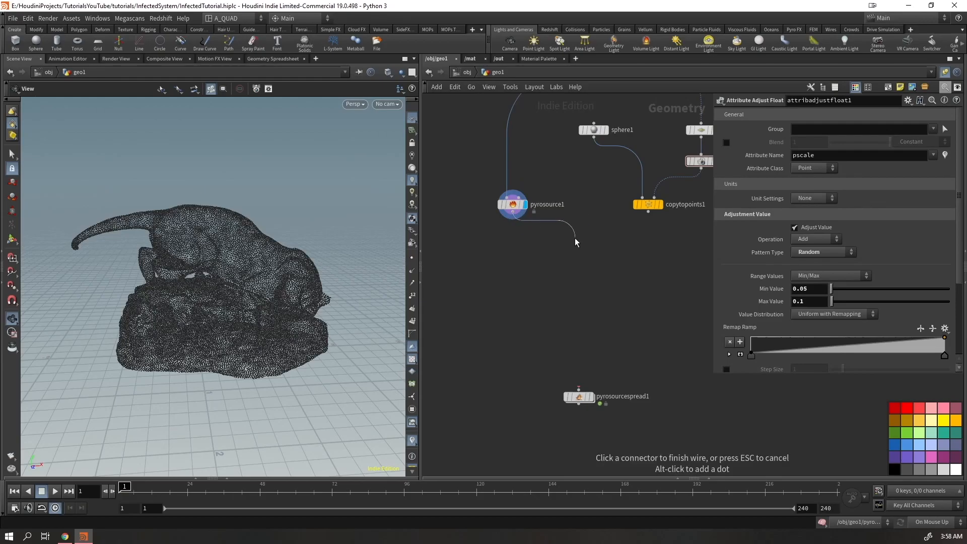
{"action": "key", "text": "Tab"}
{"action": "type", "text": "group"}
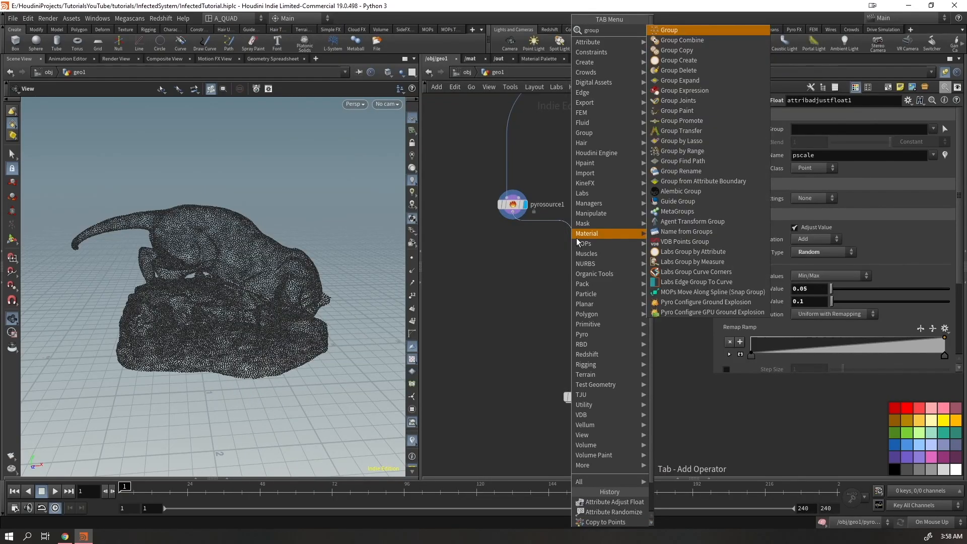
{"action": "key", "text": "Return"}
{"action": "key", "text": "Return"}
{"action": "left_click", "coordinate": [812, 127]}
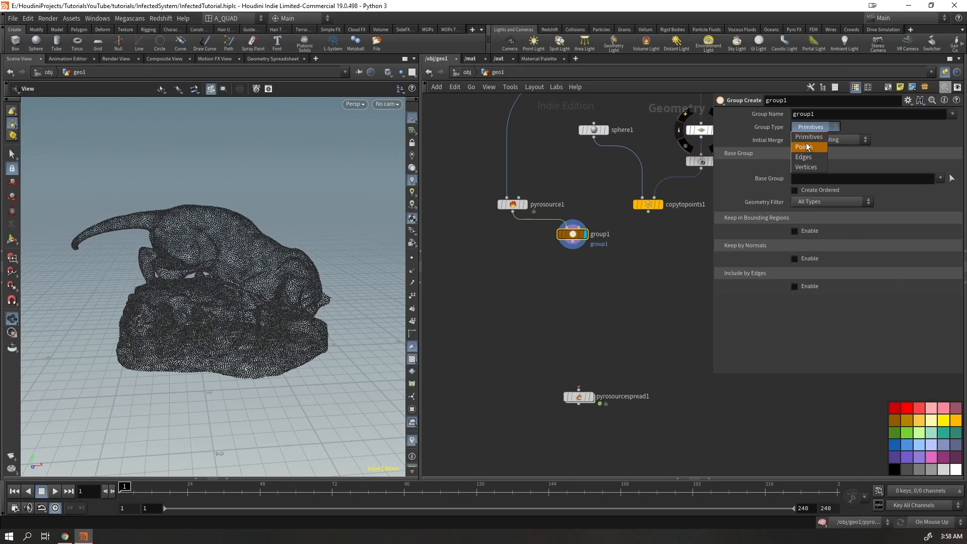
{"action": "left_click", "coordinate": [810, 134]}
{"action": "left_click_drag", "start_coordinate": [826, 115], "coordinate": [756, 120]}
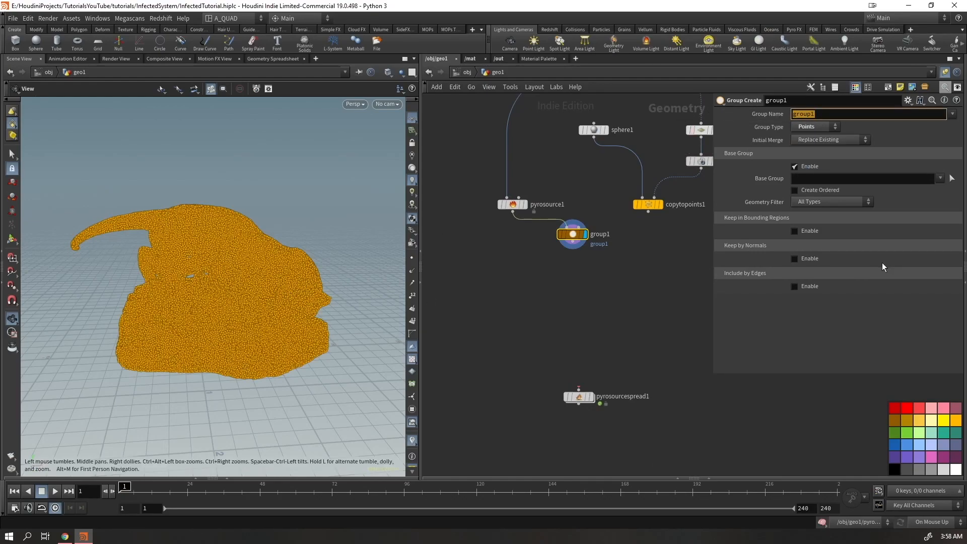
{"action": "type", "text": "bbox"}
{"action": "key", "text": "Return"}
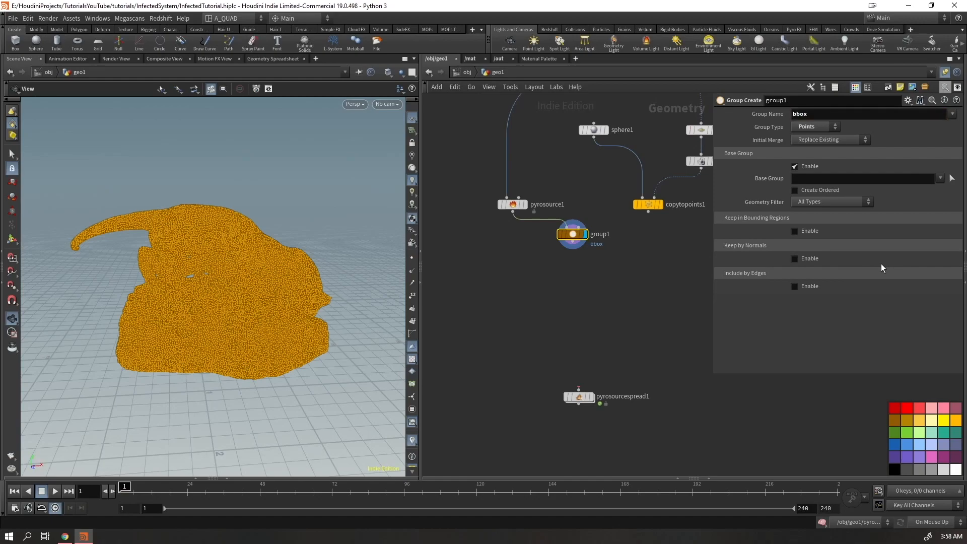
- Disable the base group, keep points in a Bounding Object region, and wire Copy to Points into the Group's second input
{"action": "left_click", "coordinate": [806, 166]}
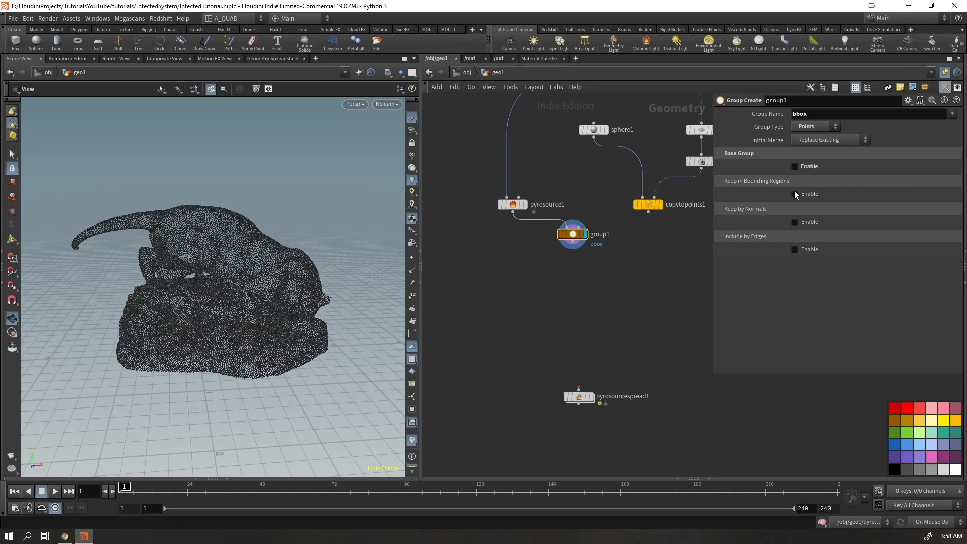
{"action": "left_click", "coordinate": [795, 194]}
{"action": "left_click", "coordinate": [825, 205]}
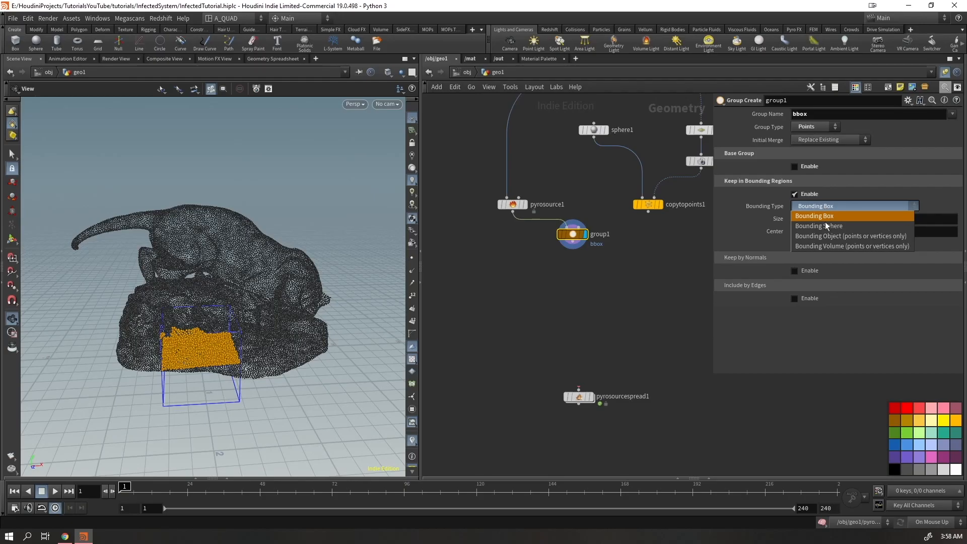
{"action": "left_click", "coordinate": [824, 236]}
{"action": "left_click_drag", "start_coordinate": [648, 212], "coordinate": [580, 227]}
{"action": "left_click_drag", "start_coordinate": [217, 282], "coordinate": [302, 292]}
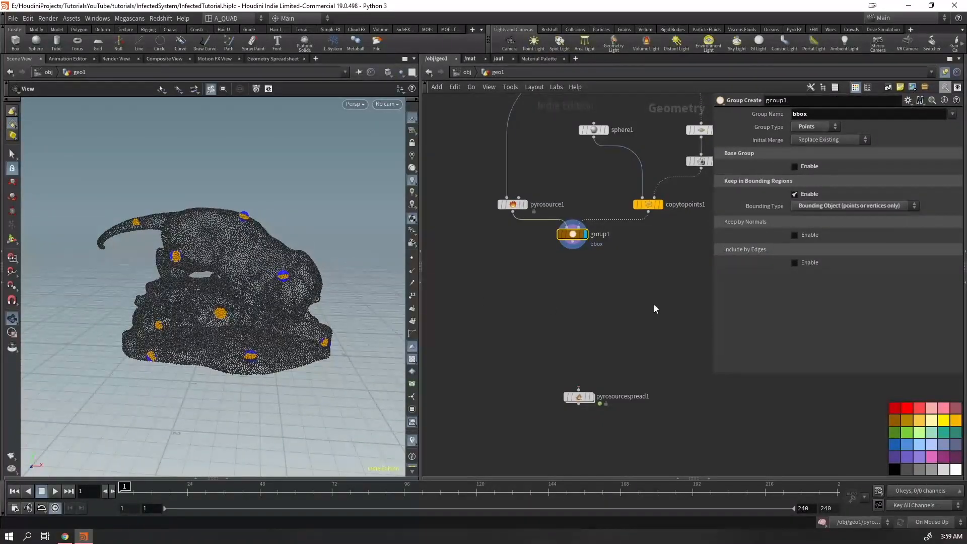
{"action": "left_click_drag", "start_coordinate": [576, 228], "coordinate": [576, 228]}
{"action": "key", "text": "Tab"}
{"action": "type", "text": "aw"}
{"action": "key", "text": "Return"}
{"action": "key", "text": "Return"}
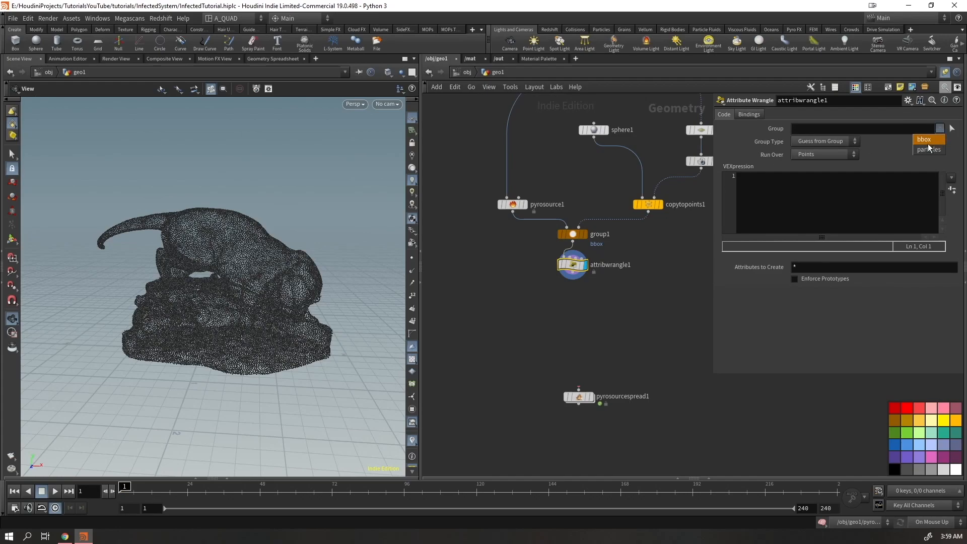
{"action": "left_click", "coordinate": [923, 140]}
{"action": "left_click", "coordinate": [825, 193]}
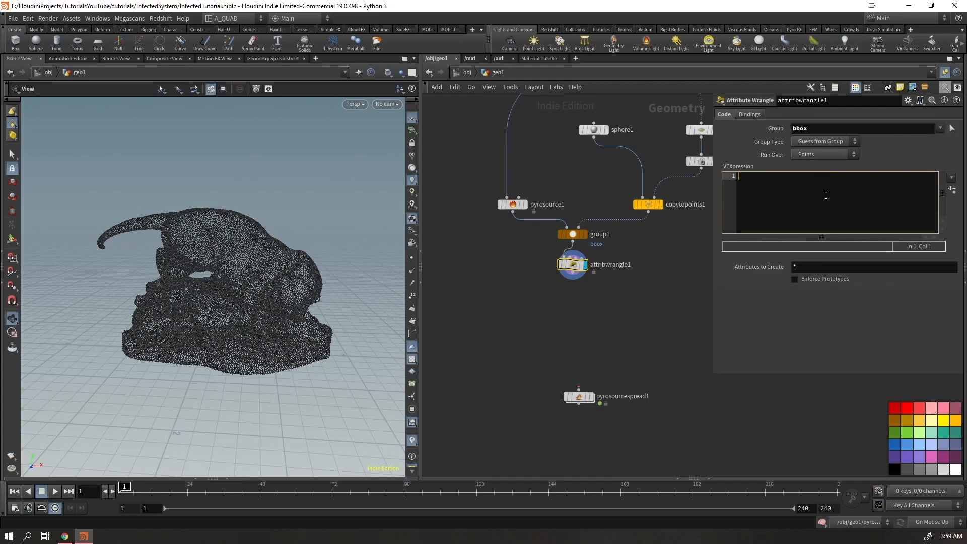
{"action": "type", "text": "@temperature = 1;"}
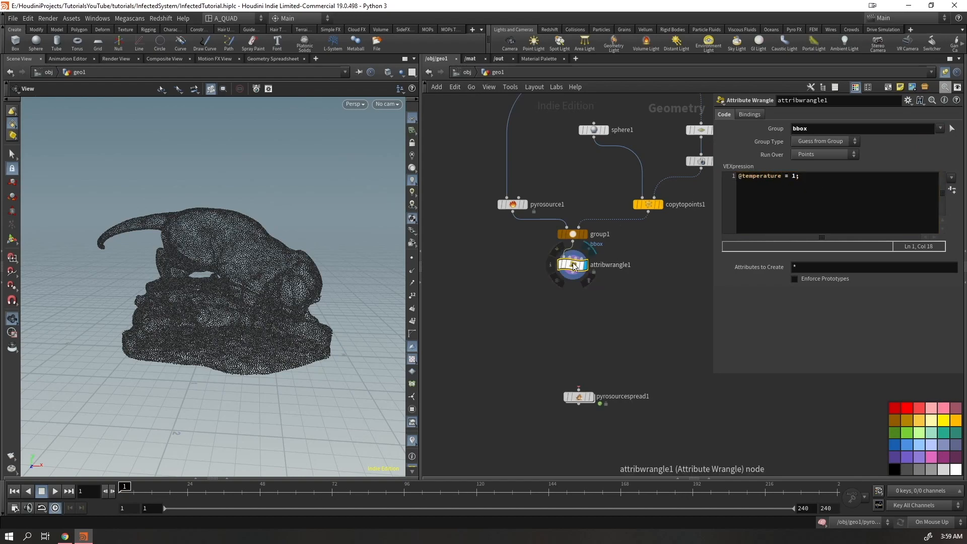
- Visualize the wrangle's temperature attribute from its node info, inspect the points, and turn the visualization off
{"action": "left_click", "coordinate": [550, 265]}
{"action": "left_click", "coordinate": [788, 222]}
{"action": "left_click_drag", "start_coordinate": [190, 216], "coordinate": [196, 237]}
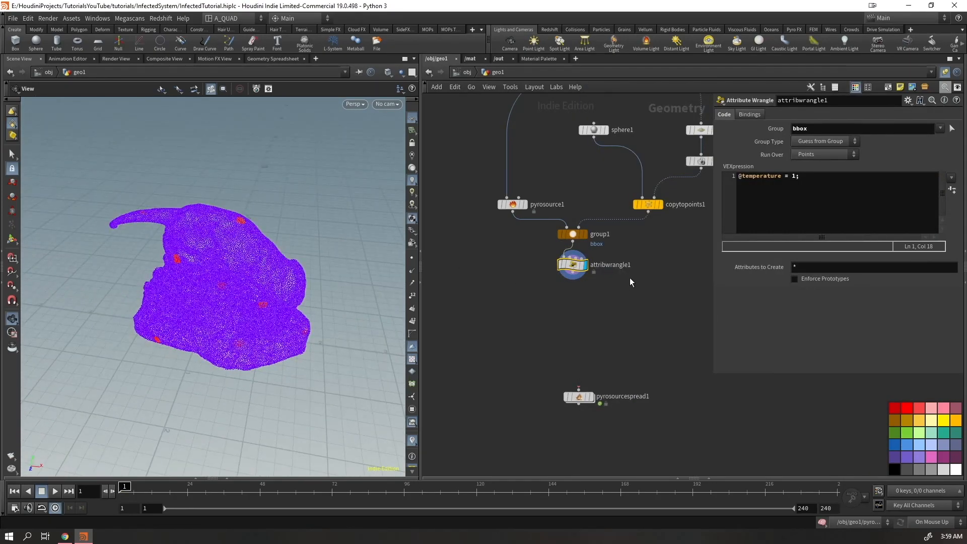
{"action": "left_click", "coordinate": [550, 264]}
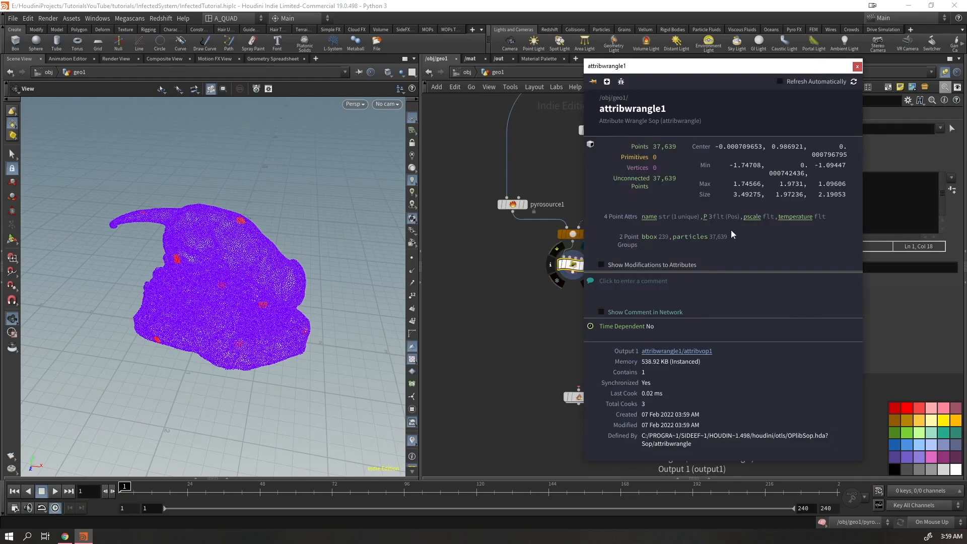
{"action": "left_click", "coordinate": [793, 219]}
- Connect the Pyro Source Spread below the Attribute Wrangle, display it, and save the scene
{"action": "mouse_move", "coordinate": [573, 278]}
{"action": "left_mouse_down"}
{"action": "mouse_move", "coordinate": [578, 391]}
{"action": "mouse_move", "coordinate": [575, 296]}
{"action": "left_mouse_up"}
{"action": "left_click", "coordinate": [584, 296]}
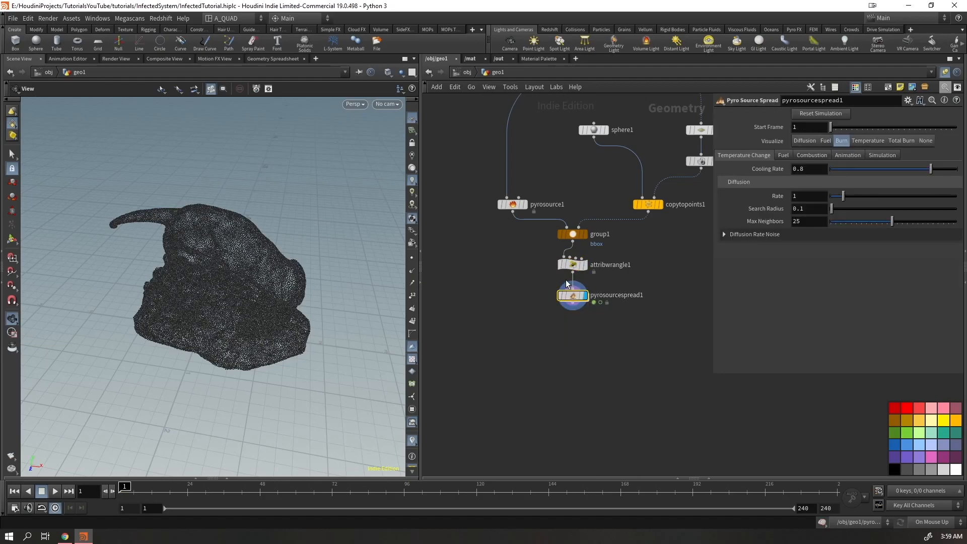
{"action": "key", "text": "ctrl+s"}
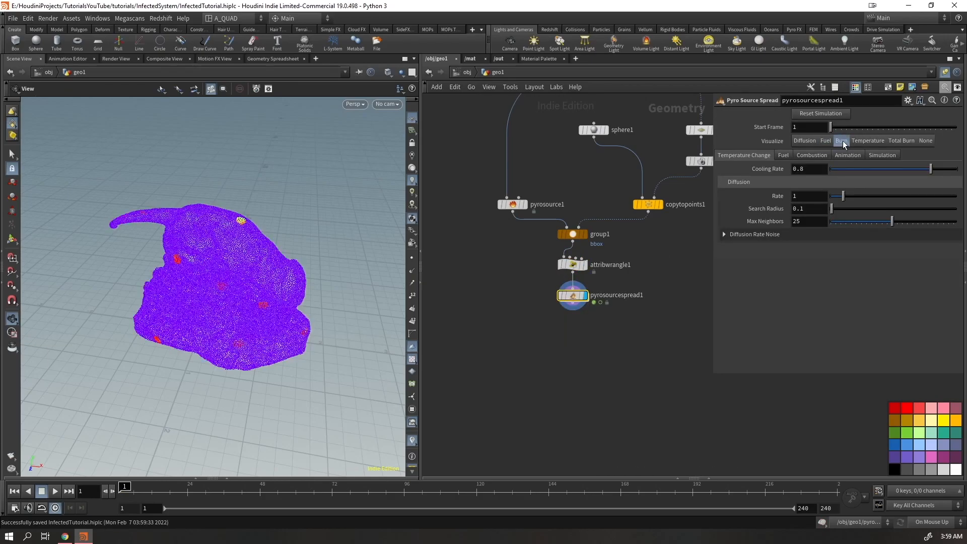
- Compare the Pyro Source Spread's Temperature, Fuel and Diffusion visualizations, and return to Burn
{"action": "mouse_move", "coordinate": [252, 315]}
{"action": "left_mouse_down"}
{"action": "mouse_move", "coordinate": [262, 265]}
{"action": "mouse_move", "coordinate": [254, 280]}
{"action": "left_mouse_up"}
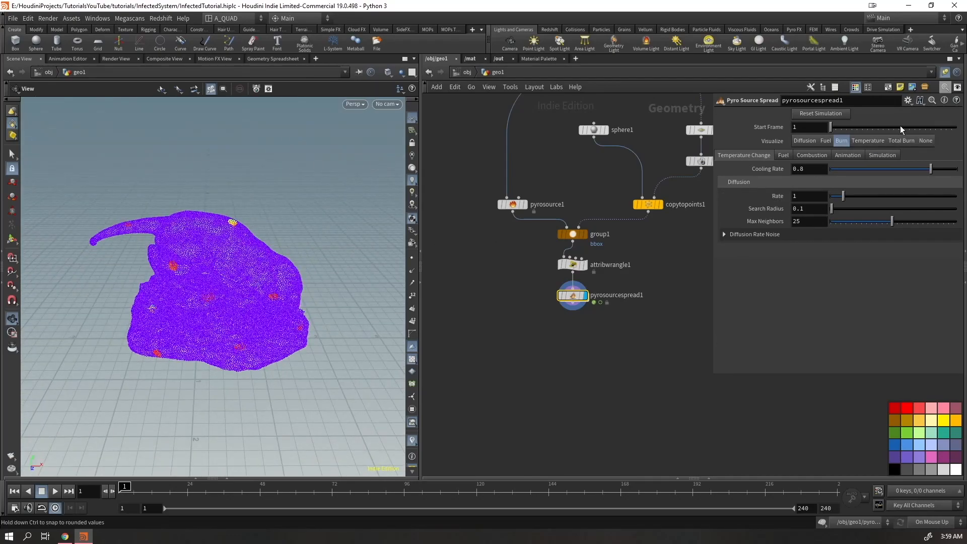
{"action": "left_click", "coordinate": [900, 141]}
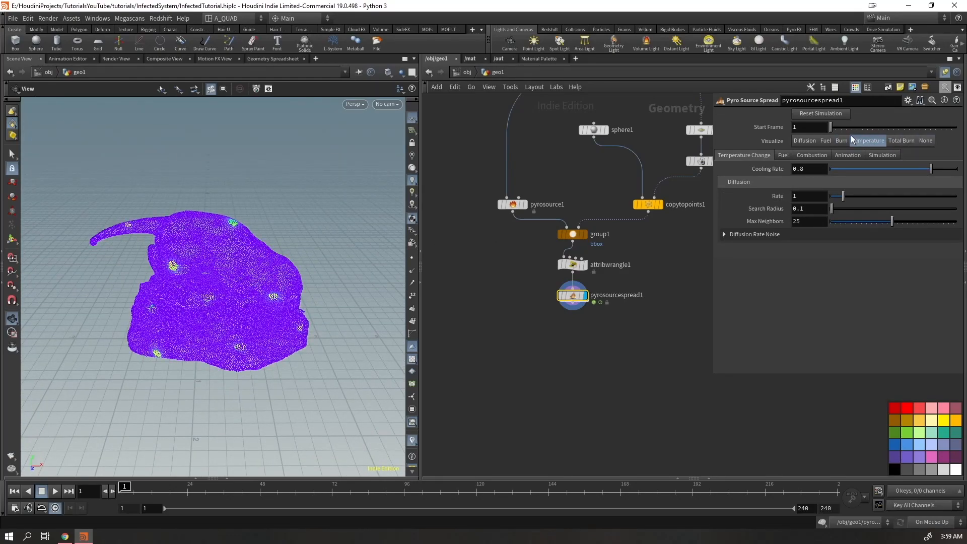
{"action": "left_click", "coordinate": [826, 141]}
{"action": "left_click", "coordinate": [800, 141]}
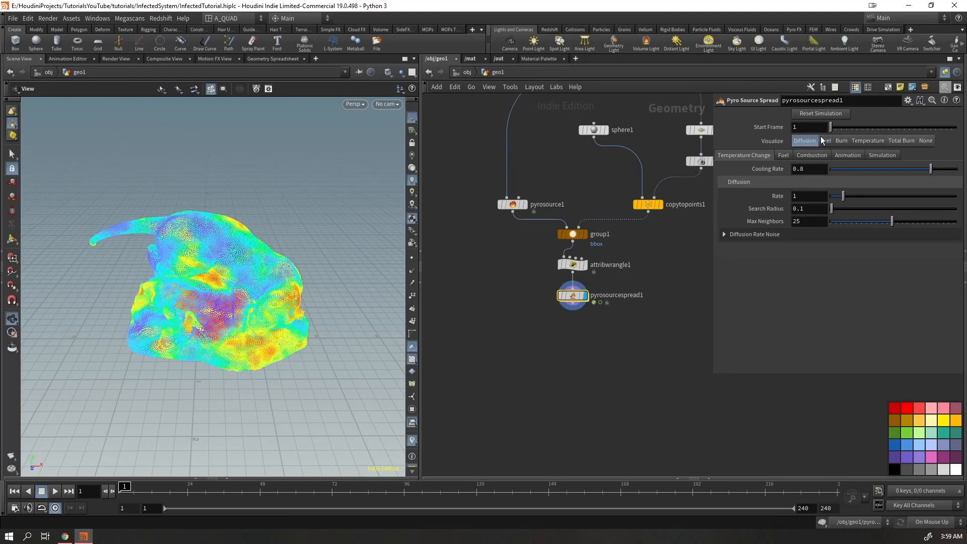
{"action": "left_click", "coordinate": [842, 141]}
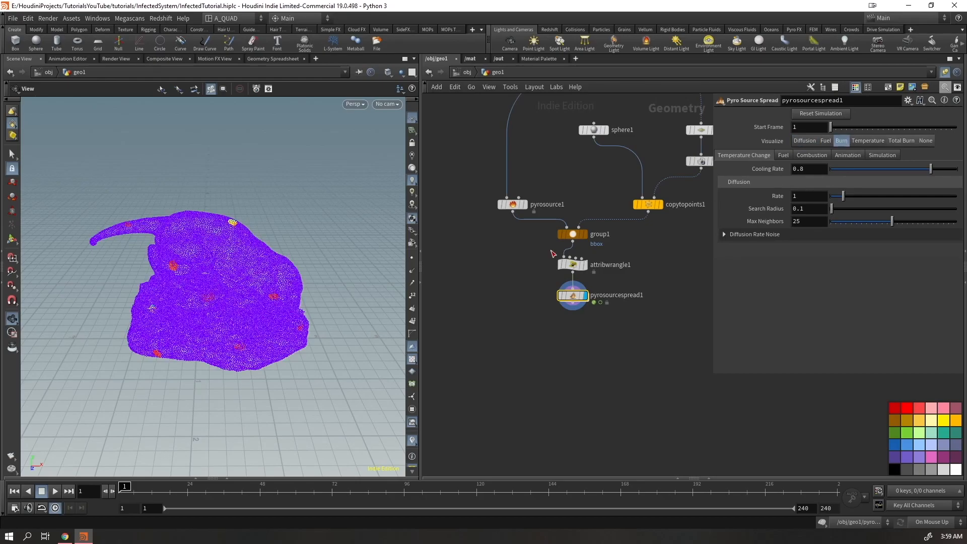
- Play the spread simulation, inspect the burn from another angle, and return to the first frame
{"action": "key", "text": "Up"}
{"action": "mouse_move", "coordinate": [257, 328]}
{"action": "left_mouse_down"}
{"action": "mouse_move", "coordinate": [255, 309]}
{"action": "mouse_move", "coordinate": [398, 287]}
{"action": "mouse_move", "coordinate": [382, 331]}
{"action": "mouse_move", "coordinate": [263, 336]}
{"action": "left_mouse_up"}
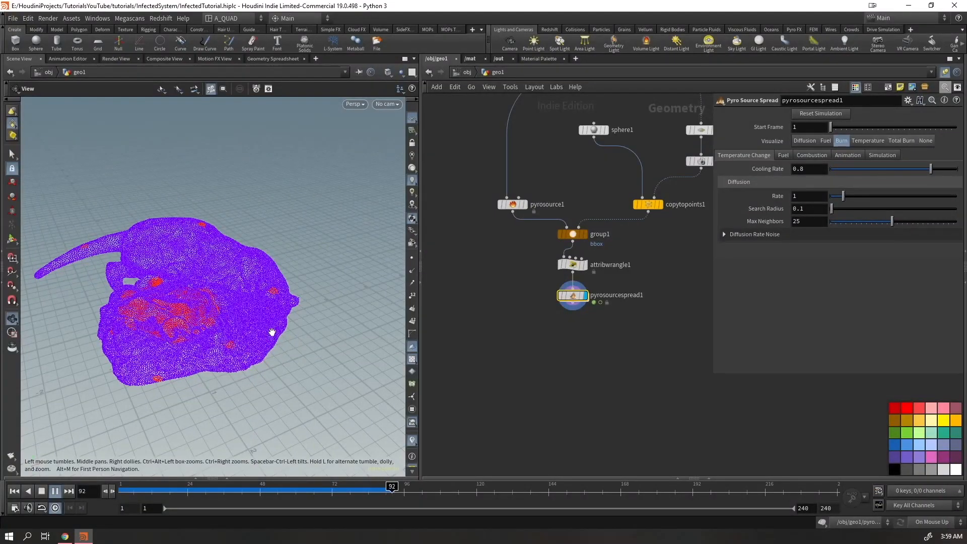
{"action": "key", "text": "ctrl+Up"}
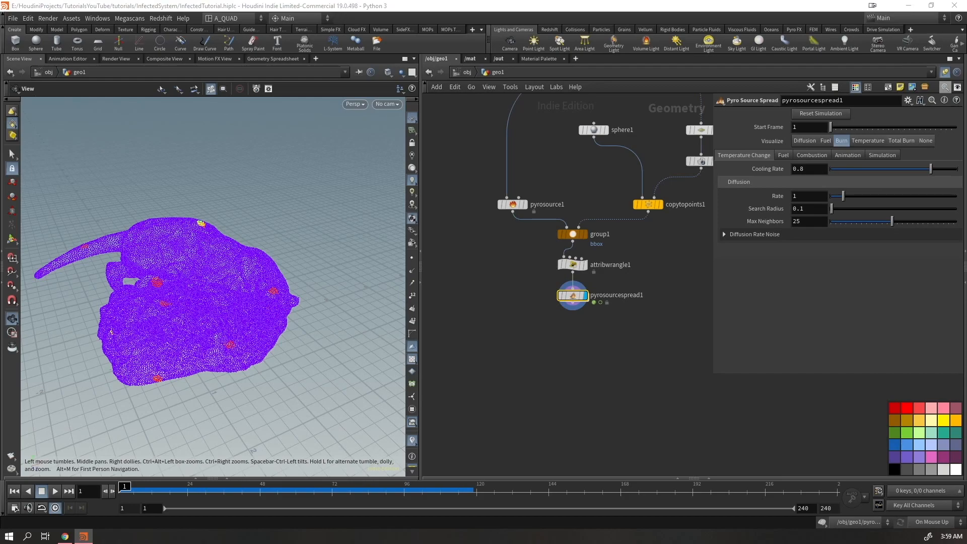
- Set the Pyro Source Spread's Cooling Rate to 0.3, play the simulation to check it, and rewind to frame 1
{"action": "double_click", "coordinate": [827, 170]}
{"action": "type", "text": "0.3"}
{"action": "key", "text": "Return"}
{"action": "left_click_drag", "start_coordinate": [251, 272], "coordinate": [203, 264]}
{"action": "key", "text": "Up"}
{"action": "mouse_move", "coordinate": [219, 300]}
{"action": "left_mouse_down"}
{"action": "mouse_move", "coordinate": [192, 300]}
{"action": "mouse_move", "coordinate": [208, 300]}
{"action": "left_mouse_up"}
{"action": "key", "text": "ctrl+Up"}
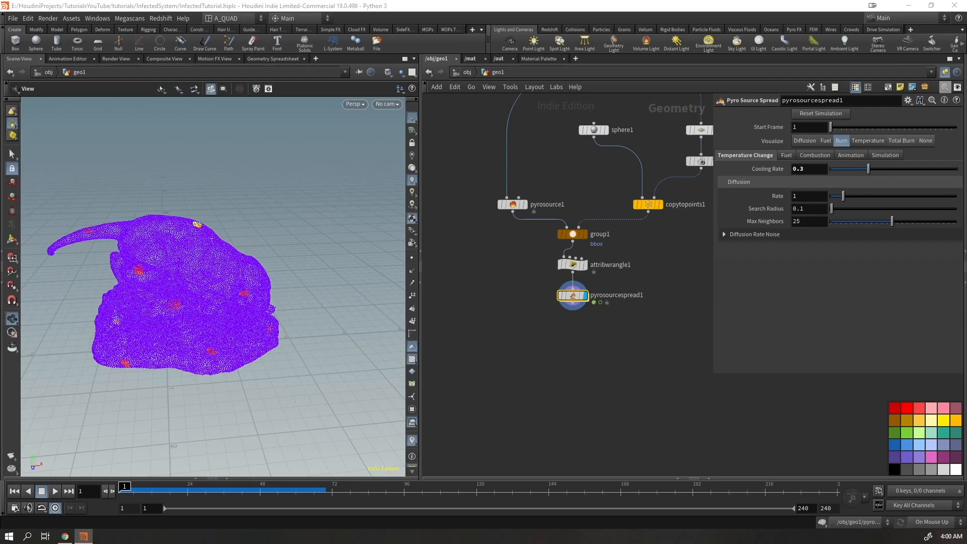
- Switch the Pyro Source Spread's visualization to Temperature, play the spread simulation to review it, and rewind to frame 1
{"action": "key", "text": "Up"}
{"action": "left_click", "coordinate": [868, 140]}
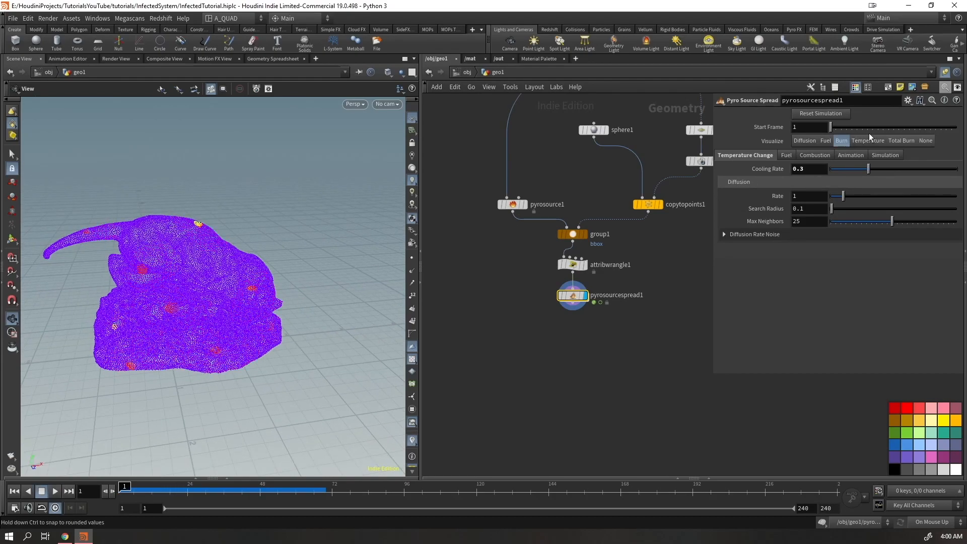
{"action": "mouse_move", "coordinate": [223, 290]}
{"action": "left_mouse_down"}
{"action": "mouse_move", "coordinate": [194, 302]}
{"action": "mouse_move", "coordinate": [215, 291]}
{"action": "left_mouse_up"}
{"action": "key", "text": "ctrl+Up"}
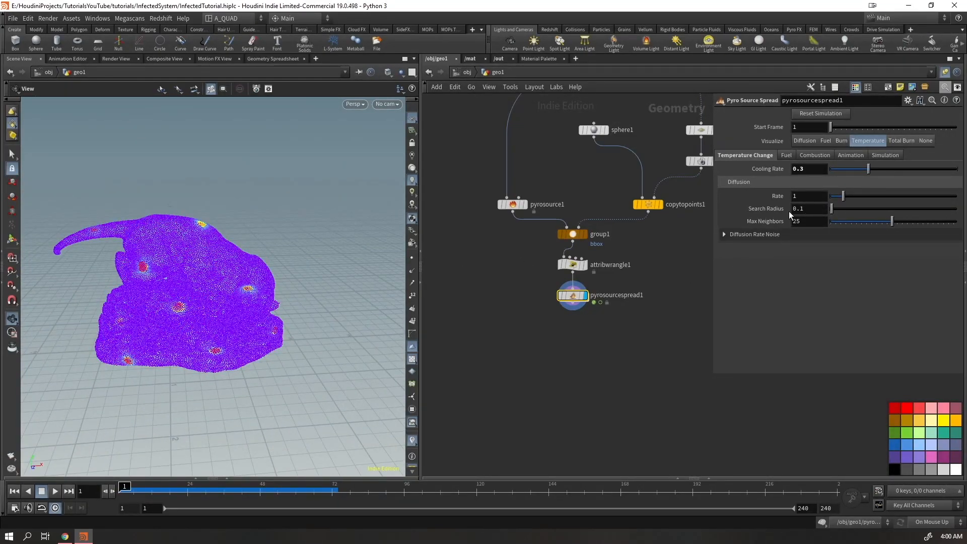
- Visualize Diffusion on the sculpture and set the Diffusion Rate Noise type to Alligator
{"action": "left_click", "coordinate": [805, 141]}
{"action": "left_click_drag", "start_coordinate": [327, 283], "coordinate": [198, 317]}
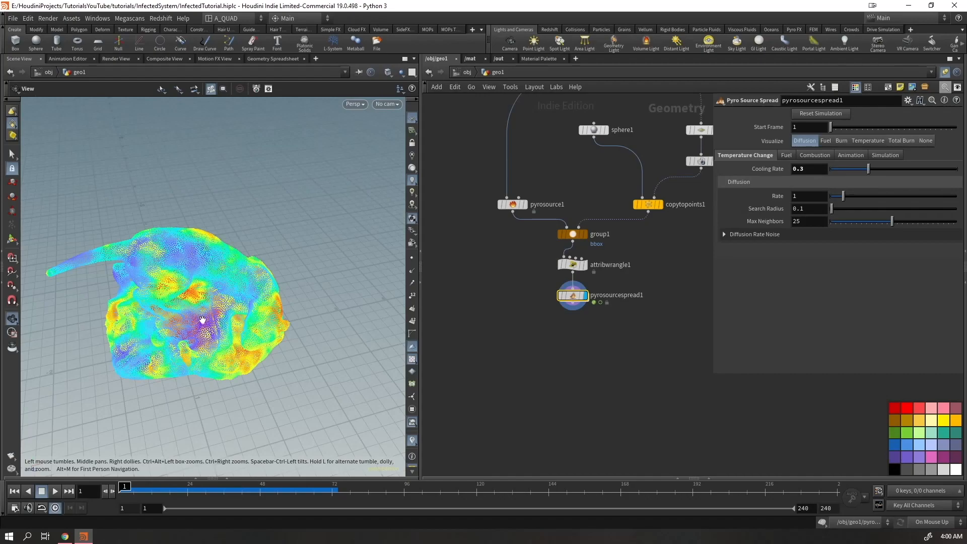
{"action": "left_click", "coordinate": [753, 234]}
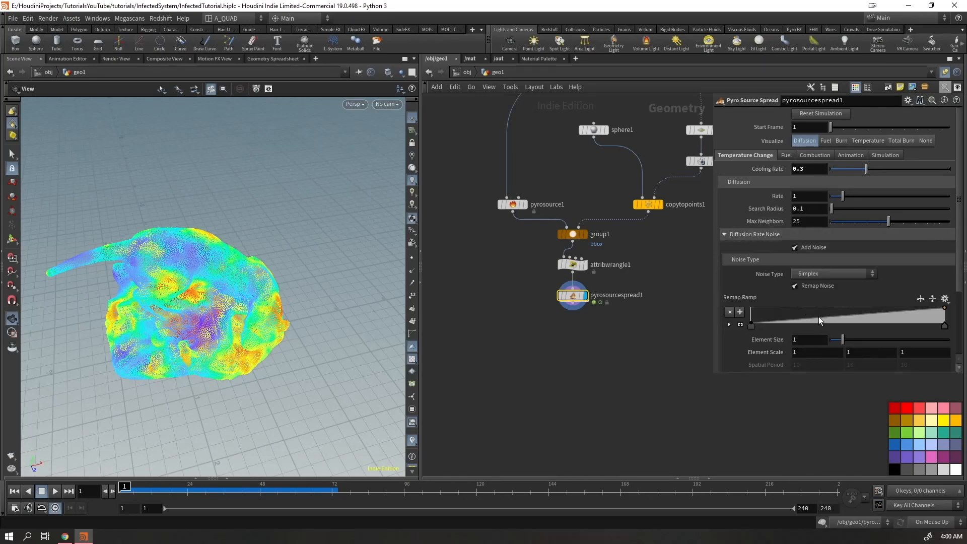
{"action": "scroll", "coordinate": [816, 311], "scroll_direction": "down", "scroll_amount": 2}
{"action": "scroll", "coordinate": [815, 309], "scroll_direction": "down", "scroll_amount": 1}
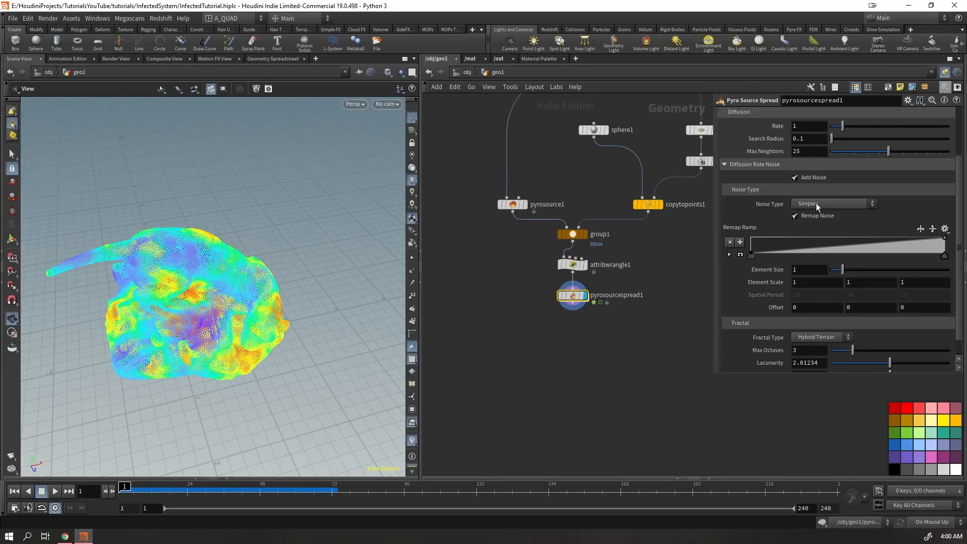
{"action": "left_click", "coordinate": [816, 204]}
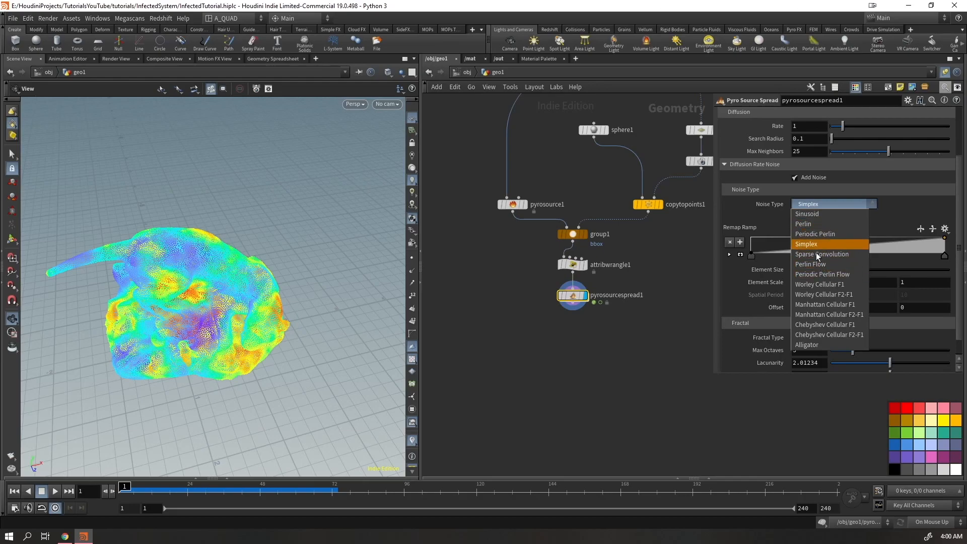
{"action": "left_click", "coordinate": [812, 346]}
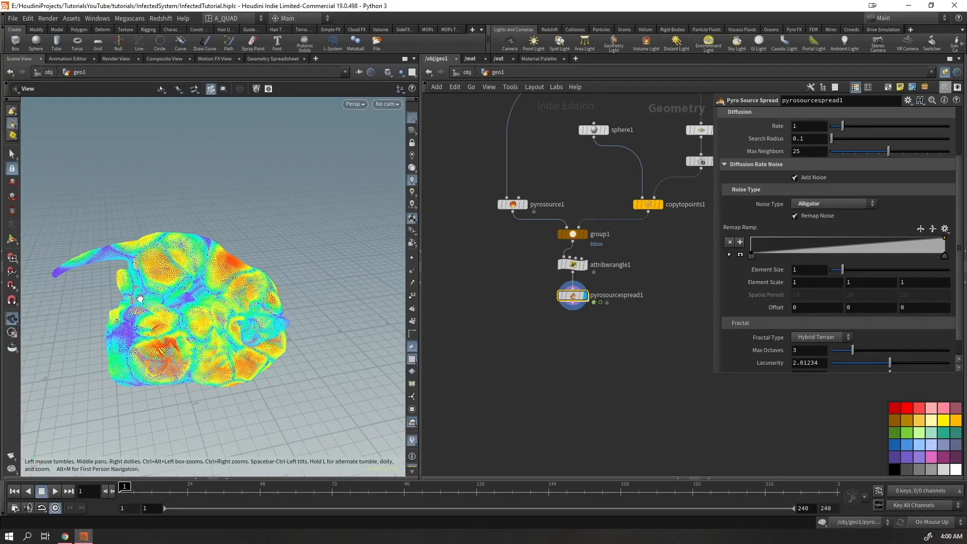
- Try shifting the remap ramp's lower point with Auto Update enabled, and restore the On Mouse Up update mode
{"action": "mouse_move", "coordinate": [752, 257]}
{"action": "left_mouse_down"}
{"action": "mouse_move", "coordinate": [866, 258]}
{"action": "mouse_move", "coordinate": [820, 268]}
{"action": "mouse_move", "coordinate": [767, 256]}
{"action": "left_mouse_up"}
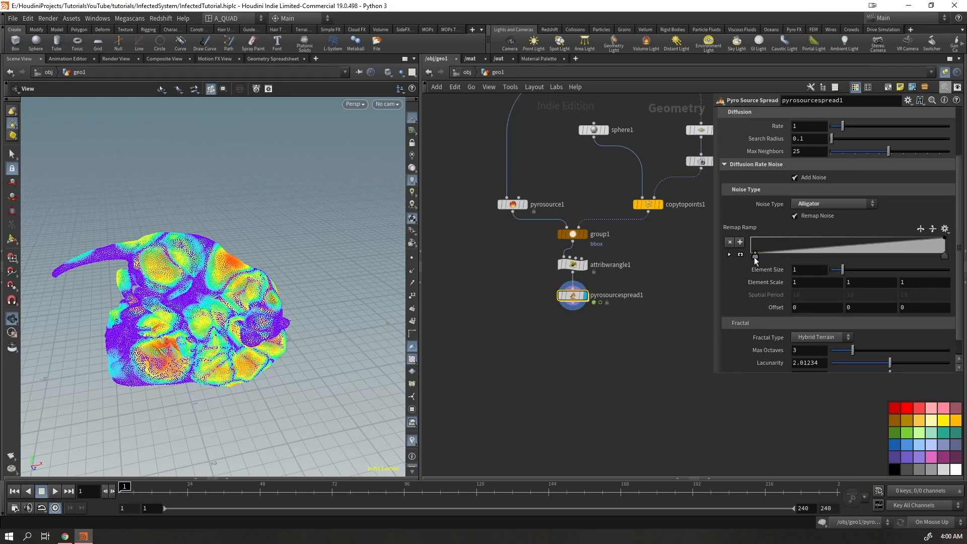
{"action": "left_click", "coordinate": [931, 526]}
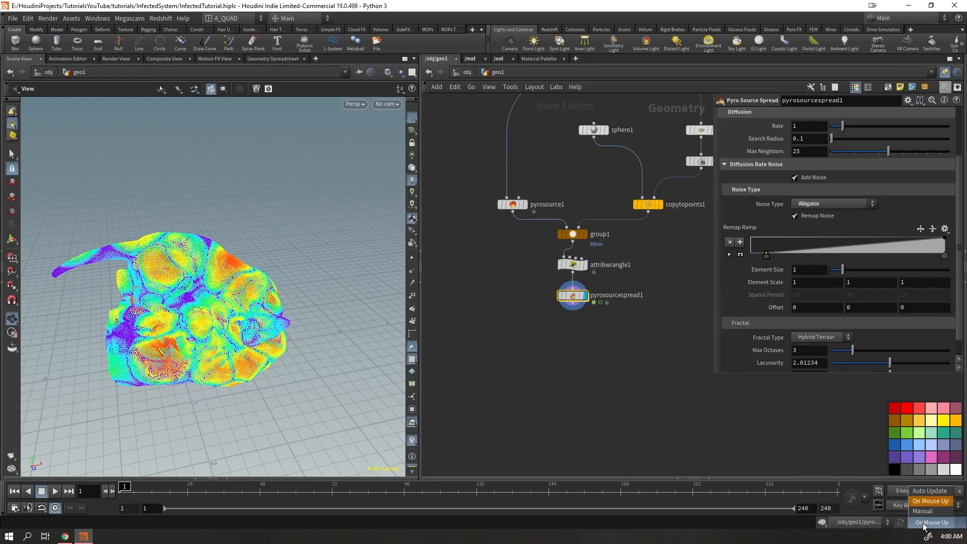
{"action": "left_click", "coordinate": [922, 491]}
{"action": "left_click_drag", "start_coordinate": [767, 256], "coordinate": [719, 271]}
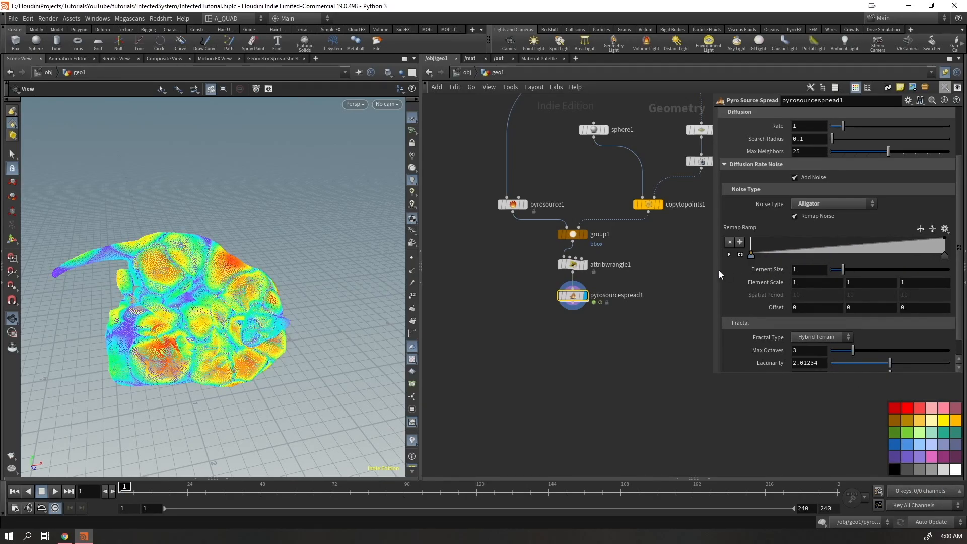
{"action": "left_click", "coordinate": [931, 522]}
{"action": "left_click", "coordinate": [926, 502]}
- Increase the diffusion noise contrast by moving the remap ramp's low point slightly inward and its high point to about three quarters
{"action": "left_click_drag", "start_coordinate": [751, 254], "coordinate": [801, 255]}
{"action": "left_click_drag", "start_coordinate": [191, 258], "coordinate": [214, 323]}
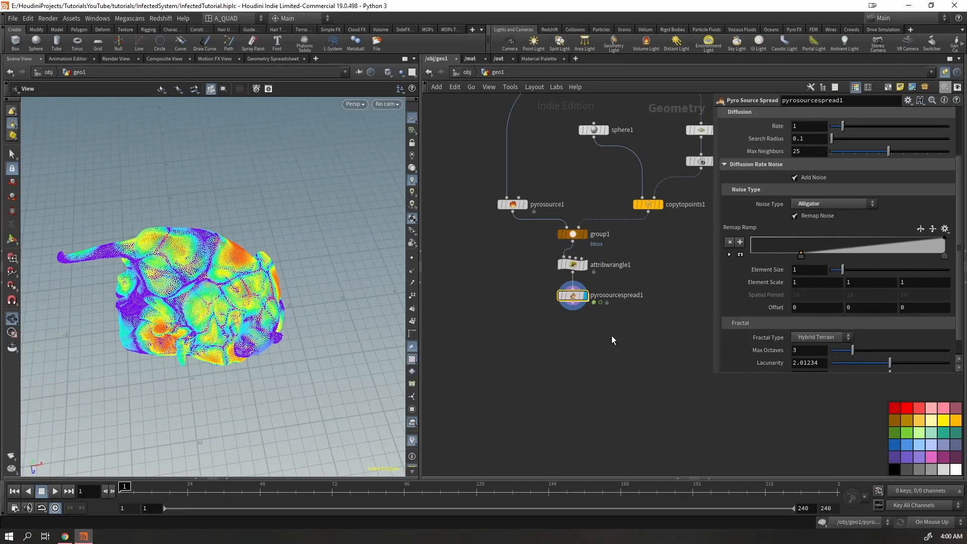
{"action": "left_click_drag", "start_coordinate": [801, 255], "coordinate": [763, 265]}
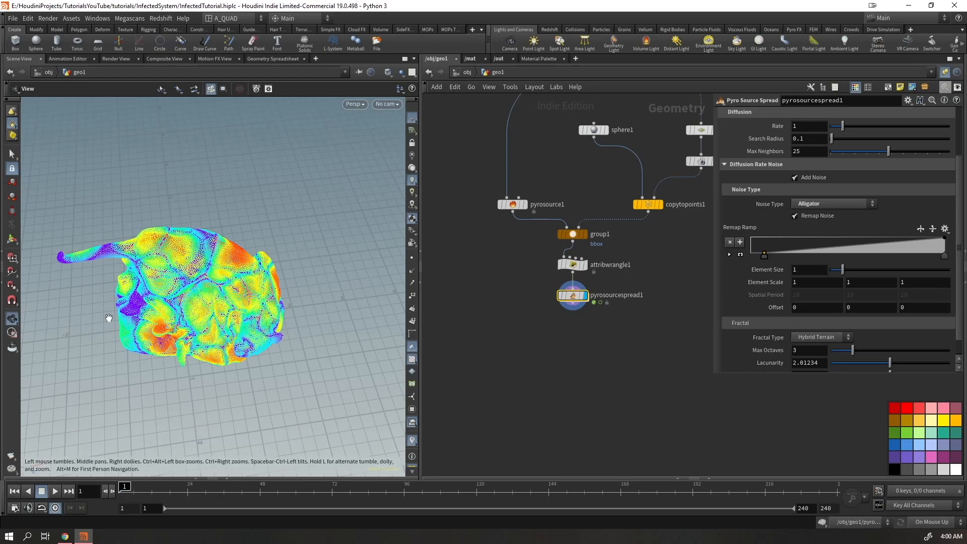
{"action": "left_click_drag", "start_coordinate": [765, 256], "coordinate": [777, 255]}
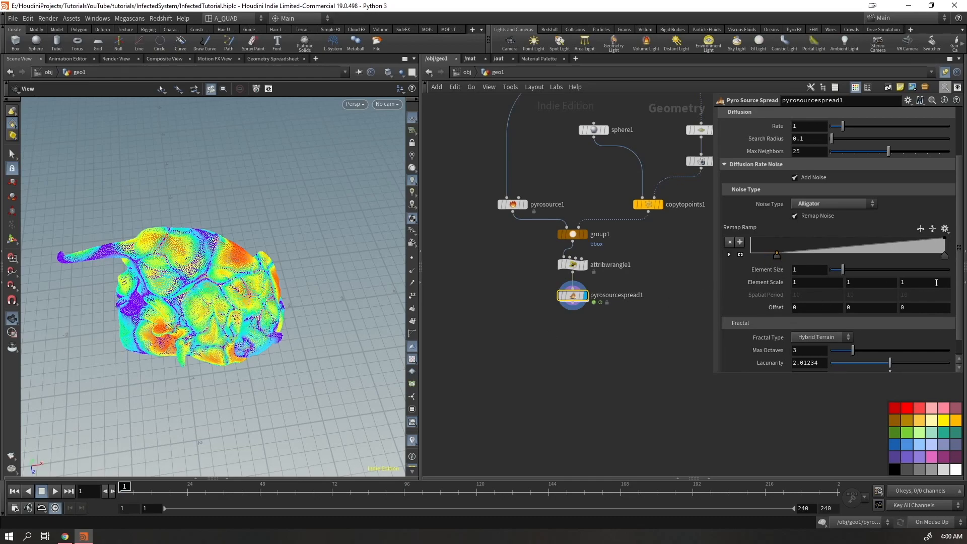
{"action": "left_click_drag", "start_coordinate": [944, 256], "coordinate": [896, 243]}
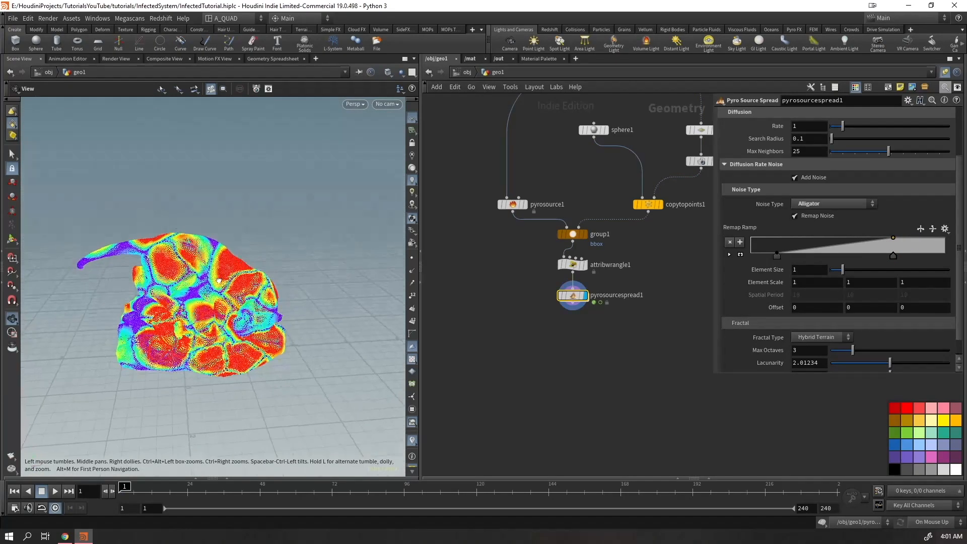
- Set the diffusion noise's Element Size to 0.5 and its Element Scale to 0.5 on all three axes
{"action": "left_click_drag", "start_coordinate": [805, 271], "coordinate": [774, 283]}
{"action": "type", "text": "0.5"}
{"action": "key", "text": "Return"}
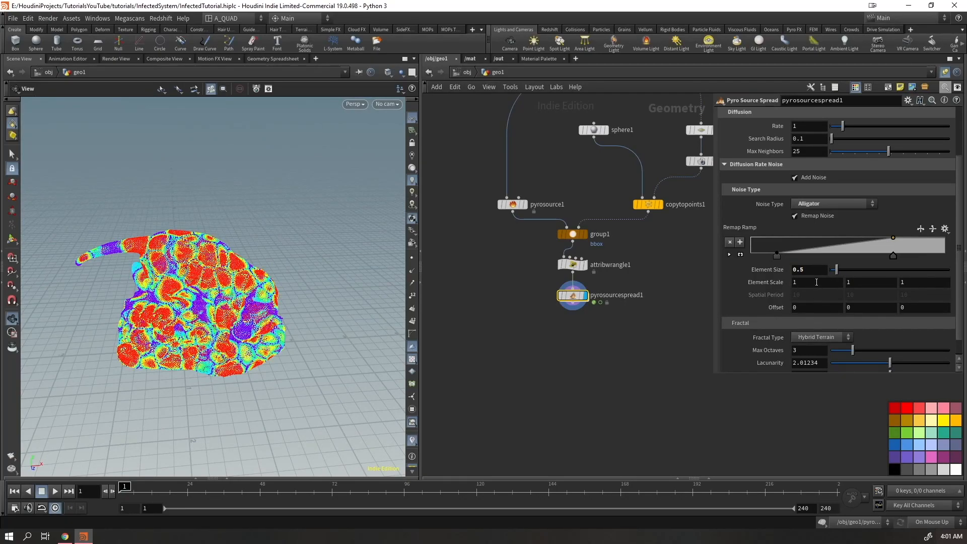
{"action": "middle_click_drag", "start_coordinate": [764, 285], "coordinate": [762, 286]}
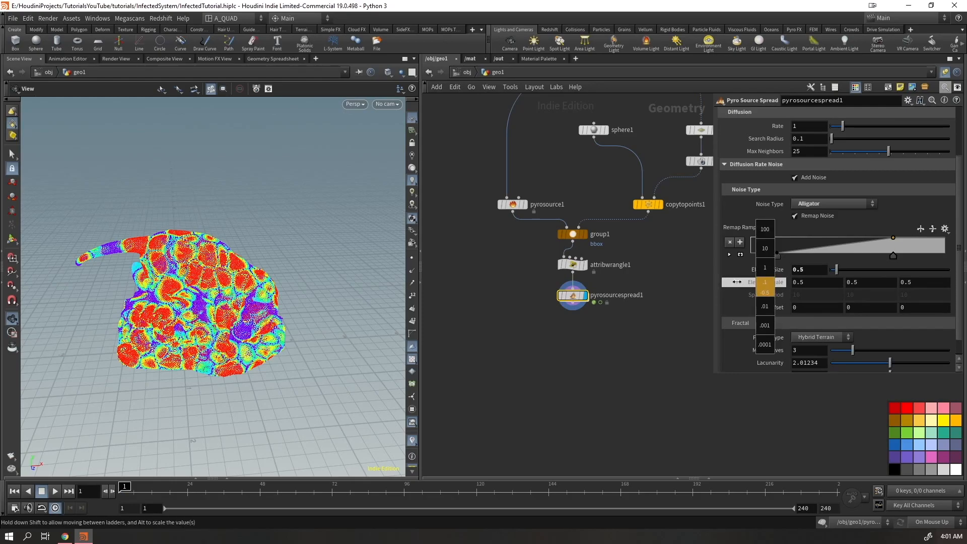
{"action": "middle_click_drag", "start_coordinate": [737, 282], "coordinate": [737, 282]}
{"action": "left_click_drag", "start_coordinate": [242, 305], "coordinate": [242, 317]}
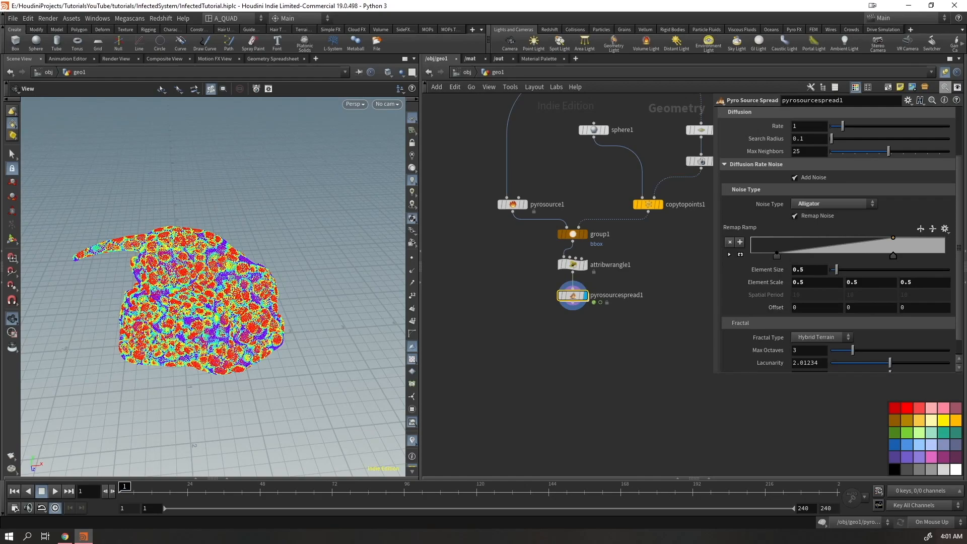
- Set the Pyro Source Spread to visualize Temperature, play the noisy spread from another angle, and rewind to frame 1
{"action": "scroll", "coordinate": [843, 198], "scroll_direction": "up", "scroll_amount": 3}
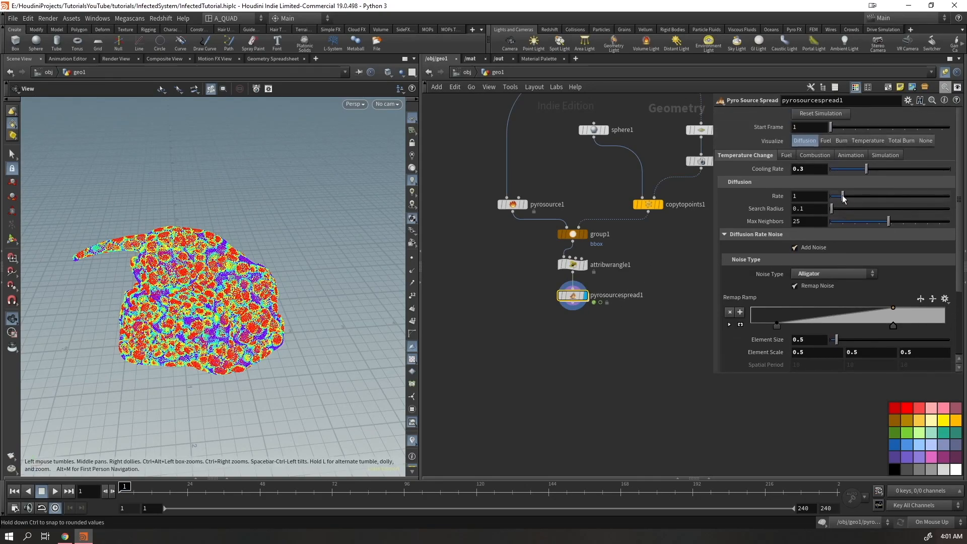
{"action": "left_click", "coordinate": [863, 138]}
{"action": "key", "text": "Up"}
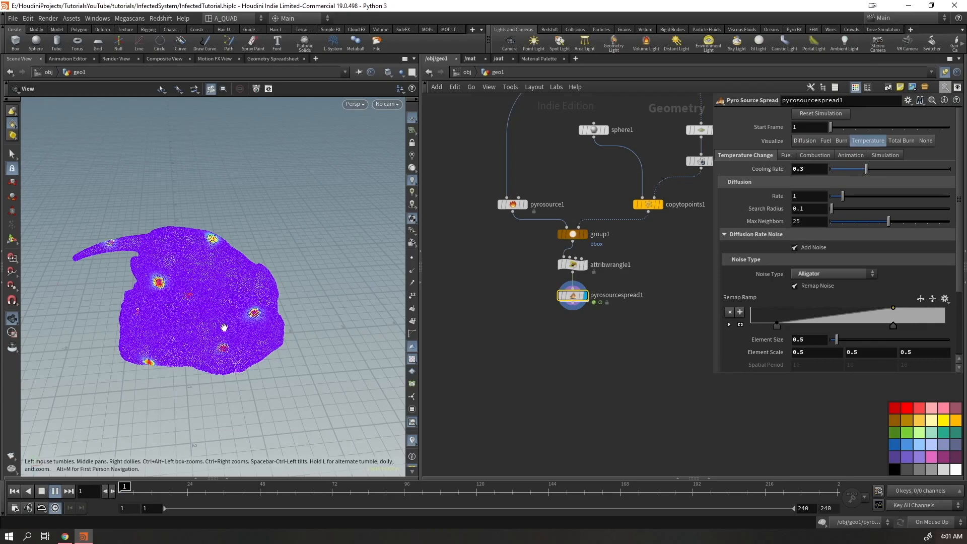
{"action": "mouse_move", "coordinate": [235, 330]}
{"action": "left_mouse_down"}
{"action": "mouse_move", "coordinate": [285, 287]}
{"action": "mouse_move", "coordinate": [320, 285]}
{"action": "mouse_move", "coordinate": [236, 329]}
{"action": "left_mouse_up"}
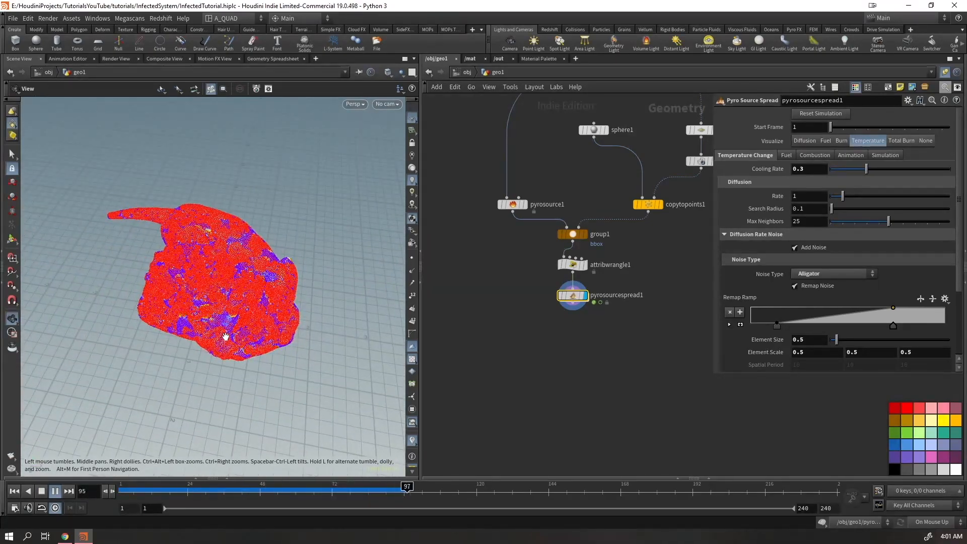
{"action": "key", "text": "ctrl+Up"}
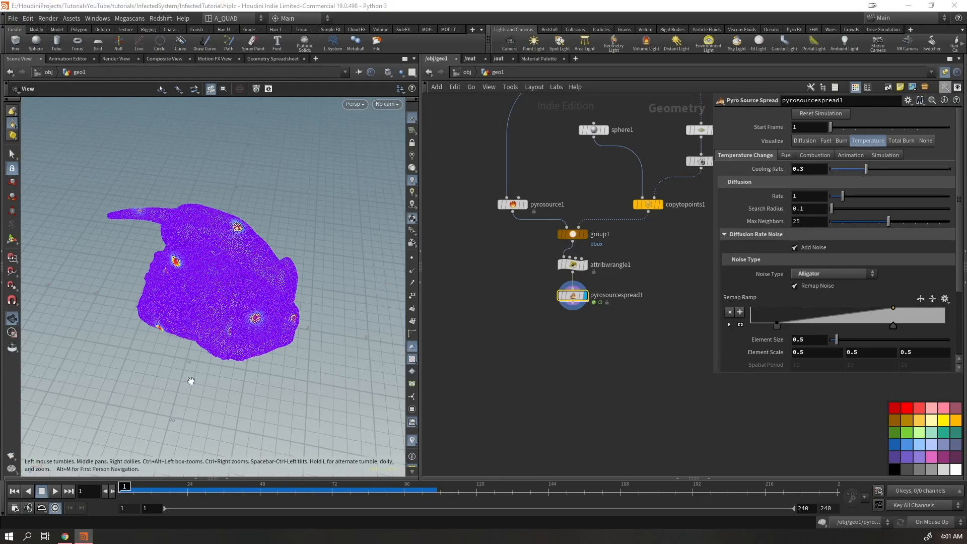
- Add an Attribute VOP below the Pyro Source Spread, look inside its network, and return to geo1
{"action": "key", "text": "Tab"}
{"action": "type", "text": "avop"}
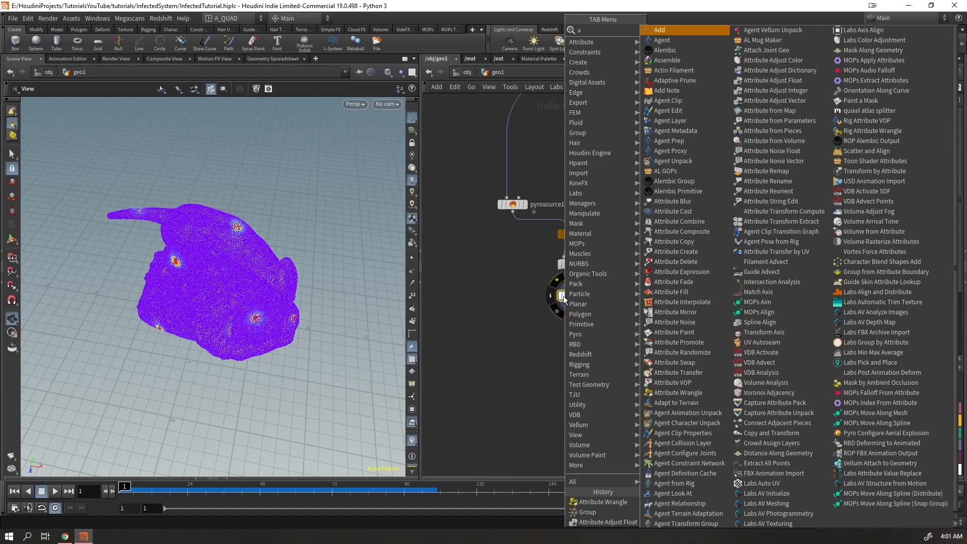
{"action": "key", "text": "Return"}
{"action": "key", "text": "Return"}
{"action": "double_click", "coordinate": [575, 325]}
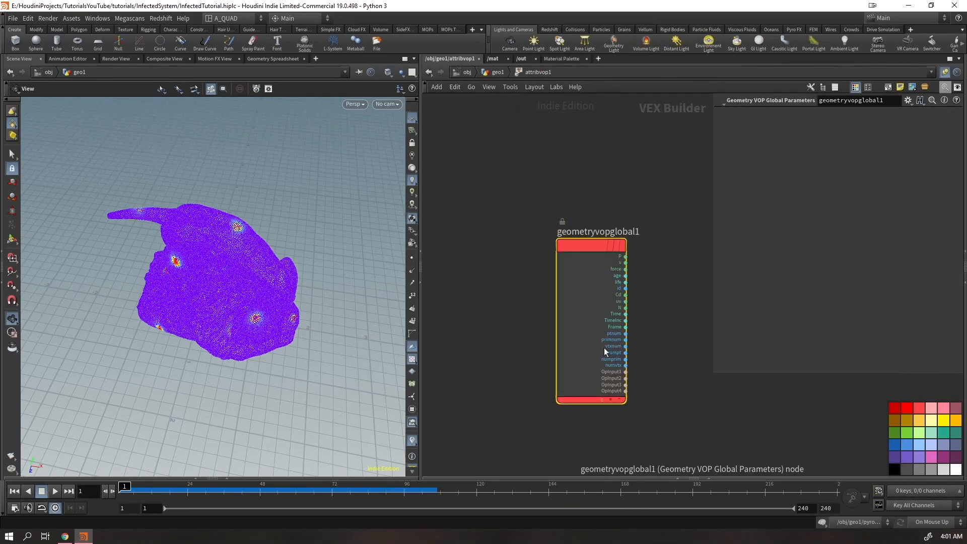
{"action": "middle_click_drag", "start_coordinate": [642, 337], "coordinate": [613, 342]}
{"action": "left_click", "coordinate": [499, 73]}
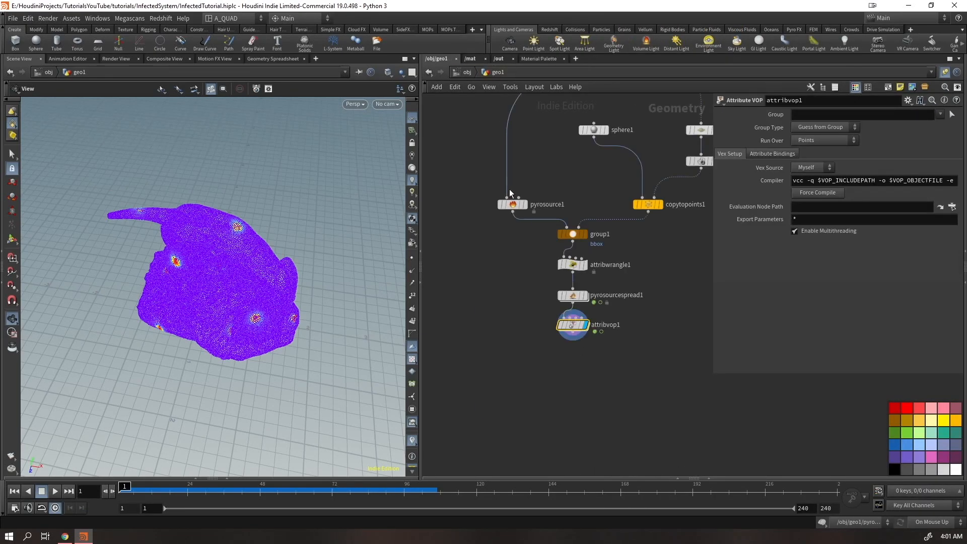
- Display the Pyro Source Spread, compare its Burn, Fuel, Diffusion and Temperature visualizations, and inspect its point attributes
{"action": "left_click", "coordinate": [573, 295]}
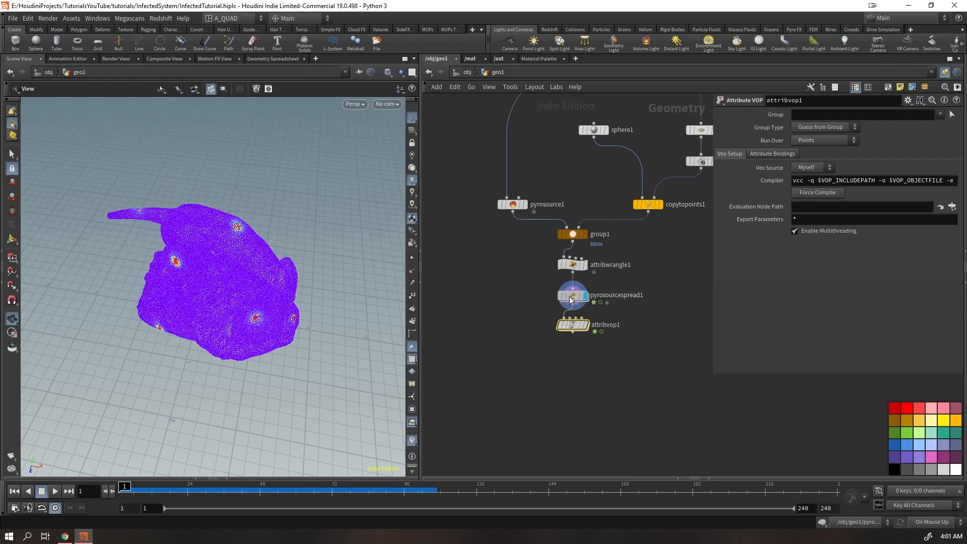
{"action": "middle_click", "coordinate": [573, 296]}
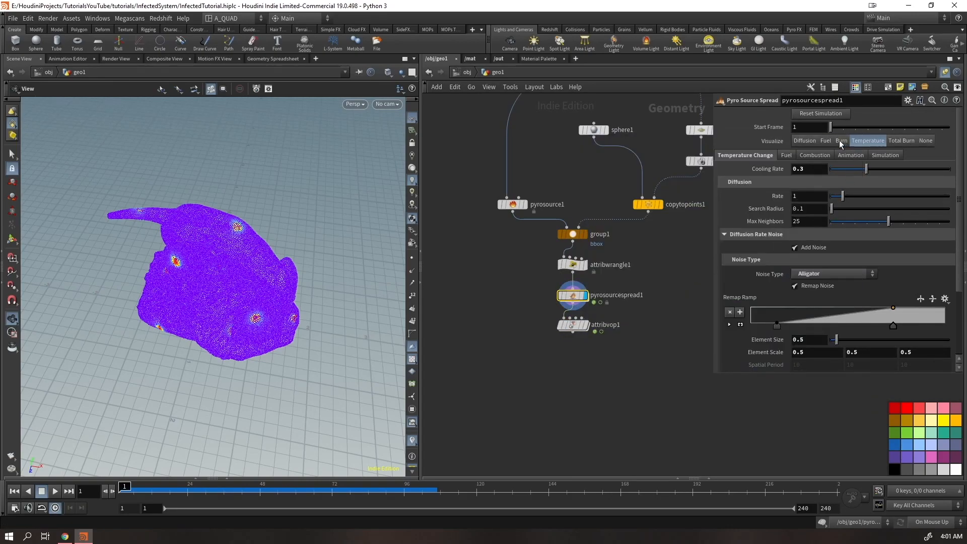
{"action": "left_click", "coordinate": [842, 142]}
{"action": "left_click", "coordinate": [825, 141]}
{"action": "left_click", "coordinate": [805, 142]}
{"action": "left_click", "coordinate": [826, 141]}
{"action": "left_click", "coordinate": [867, 142]}
{"action": "middle_click", "coordinate": [574, 295]}
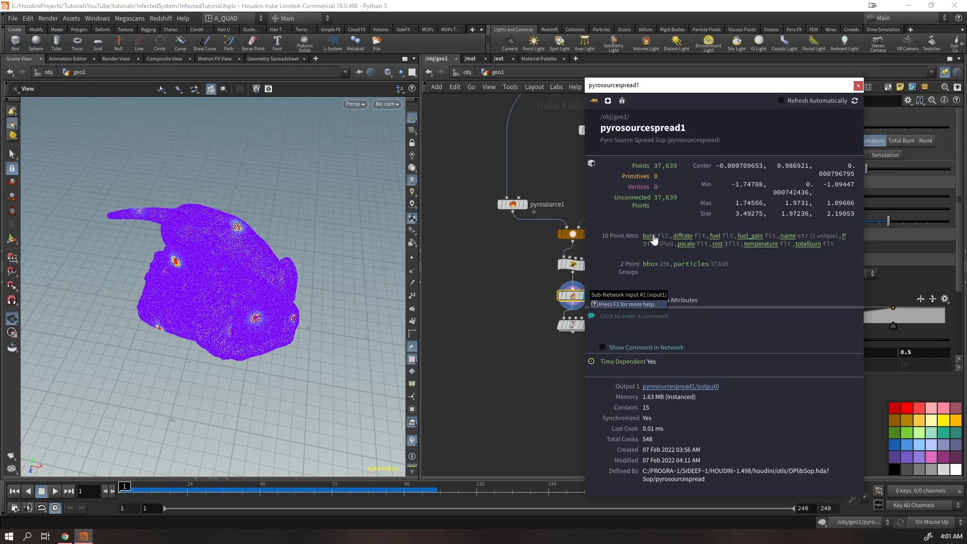
- Play the Temperature spread on the sculpture once more and return to the first frame
{"action": "mouse_move", "coordinate": [244, 269]}
{"action": "left_mouse_down"}
{"action": "mouse_move", "coordinate": [256, 244]}
{"action": "mouse_move", "coordinate": [253, 256]}
{"action": "left_mouse_up"}
{"action": "key", "text": "Up"}
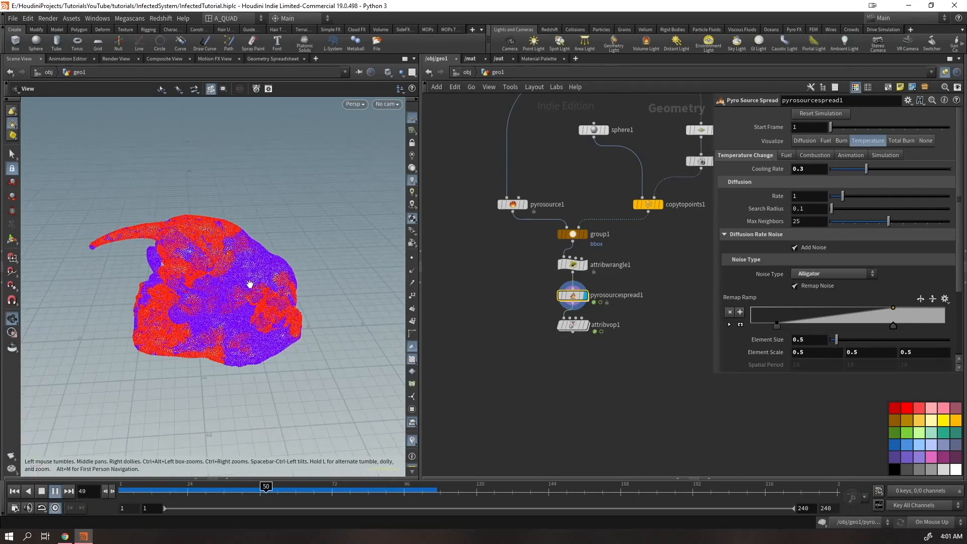
{"action": "key", "text": "ctrl+Up"}
- Display the Attribute VOP and, inside its network, add a Bind node that reads the float attribute burn
{"action": "left_click", "coordinate": [585, 326]}
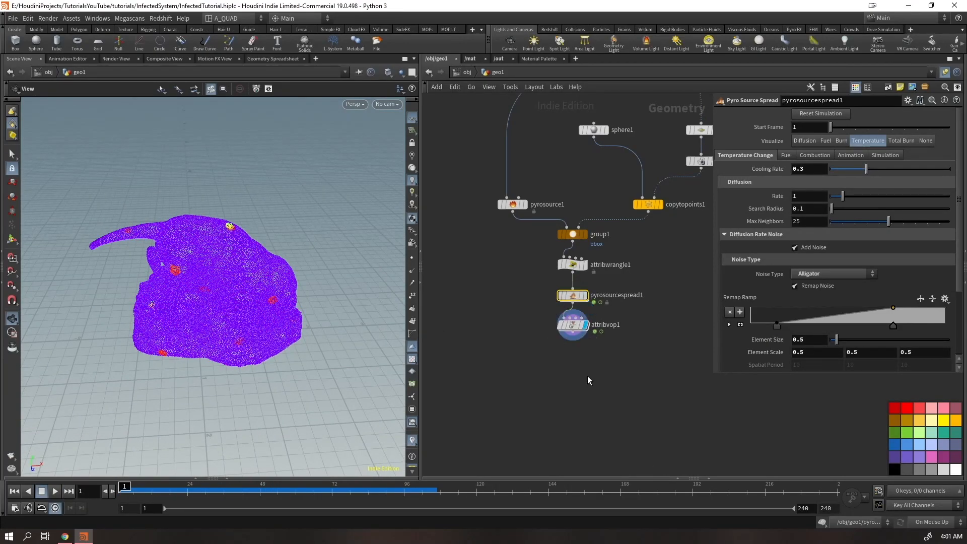
{"action": "key", "text": "Return"}
{"action": "left_click_drag", "start_coordinate": [514, 307], "coordinate": [472, 235]}
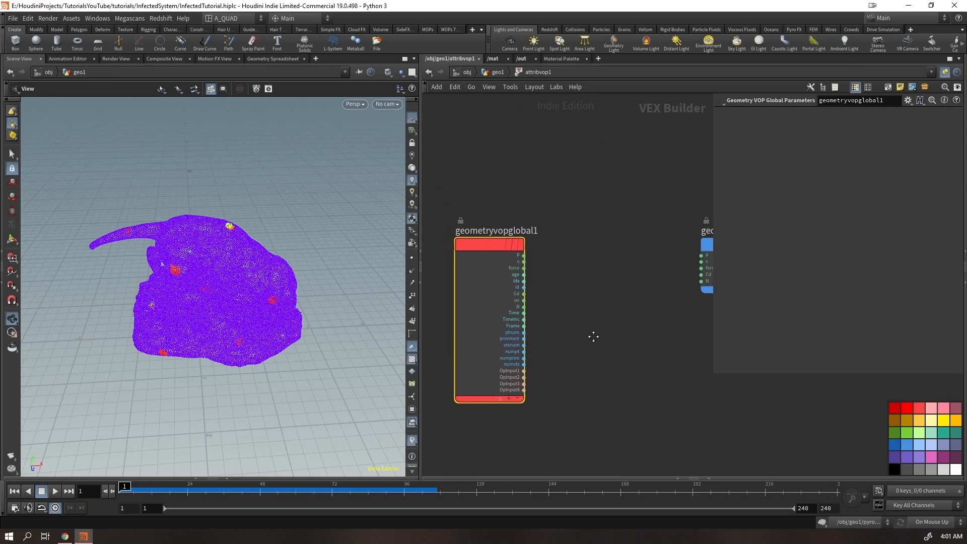
{"action": "key", "text": "Tab"}
{"action": "type", "text": "bin"}
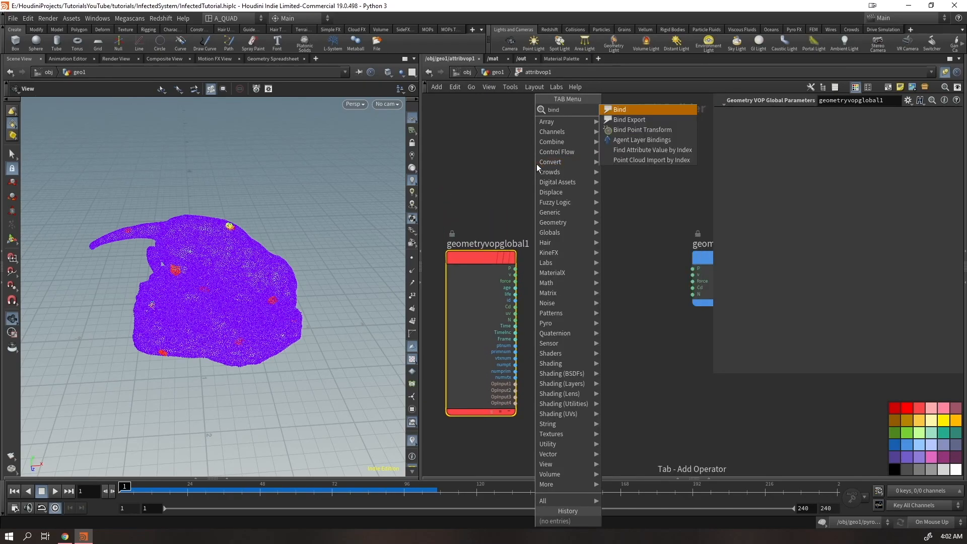
{"action": "key", "text": "Return"}
{"action": "double_click", "coordinate": [841, 115]}
{"action": "type", "text": "burn"}
{"action": "key", "text": "Return"}
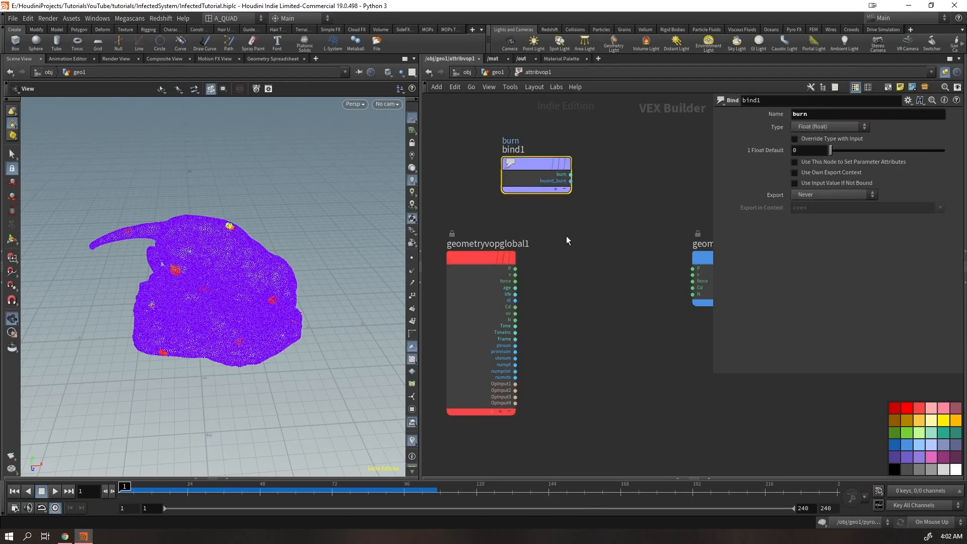
- Make room between the VOP nodes and add a Multiply node fed by the Bind node's burn output
{"action": "scroll", "coordinate": [567, 230], "scroll_direction": "down", "scroll_amount": 3}
{"action": "left_click_drag", "start_coordinate": [498, 164], "coordinate": [461, 178]}
{"action": "left_click_drag", "start_coordinate": [630, 232], "coordinate": [691, 217]}
{"action": "mouse_move", "coordinate": [477, 186]}
{"action": "left_click_drag", "start_coordinate": [477, 186], "coordinate": [535, 204]}
{"action": "type", "text": "mul"}
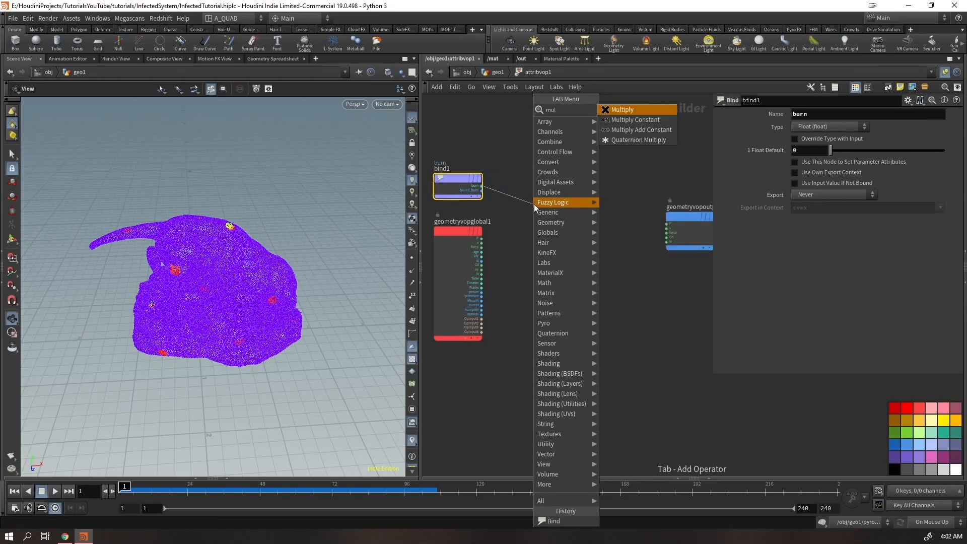
{"action": "key", "text": "Return"}
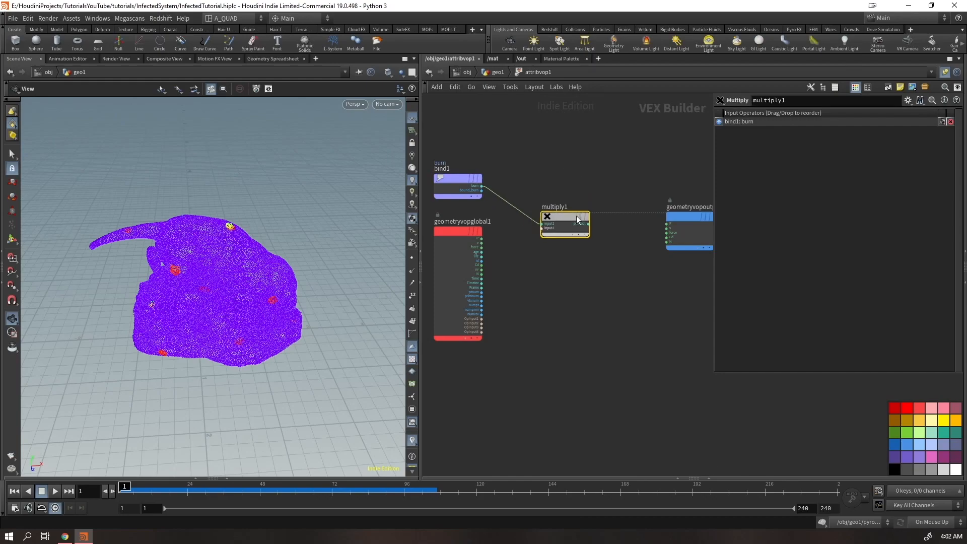
{"action": "left_click", "coordinate": [579, 216]}
{"action": "scroll", "coordinate": [541, 270], "scroll_direction": "up", "scroll_amount": 3}
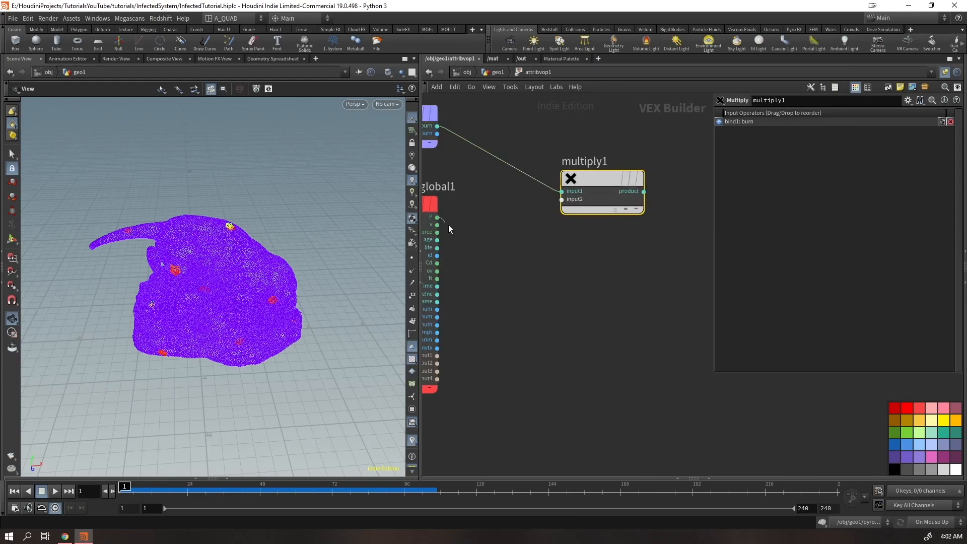
- Add an Anti-Aliased Noise node driven by the global P output and connect its noise to the Multiply node's second input
{"action": "left_click_drag", "start_coordinate": [437, 217], "coordinate": [482, 243]}
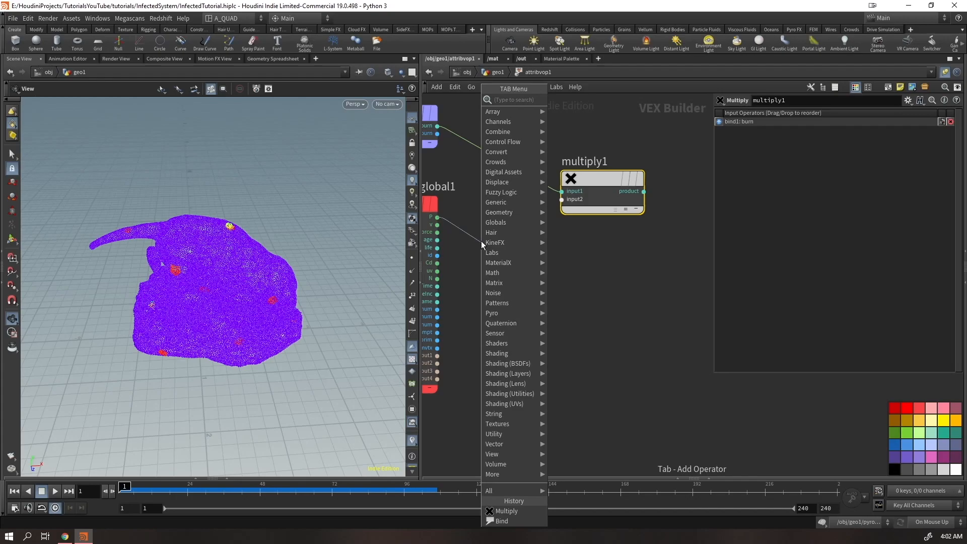
{"action": "type", "text": "aano"}
{"action": "key", "text": "Return"}
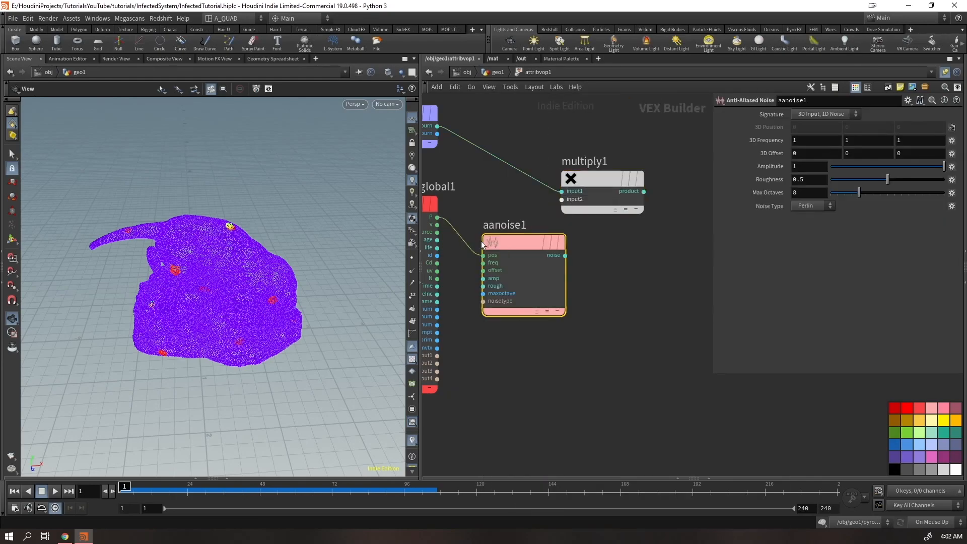
{"action": "left_click_drag", "start_coordinate": [562, 199], "coordinate": [626, 249]}
{"action": "left_click", "coordinate": [591, 255]}
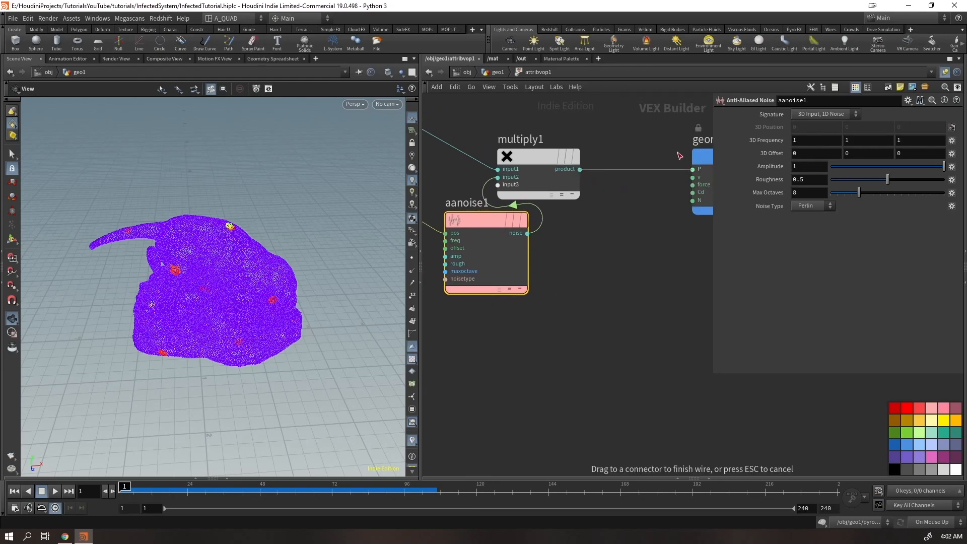
- Add a Bind Export node fed by the Multiply node's product and name its attribute burn
{"action": "key", "text": "Tab"}
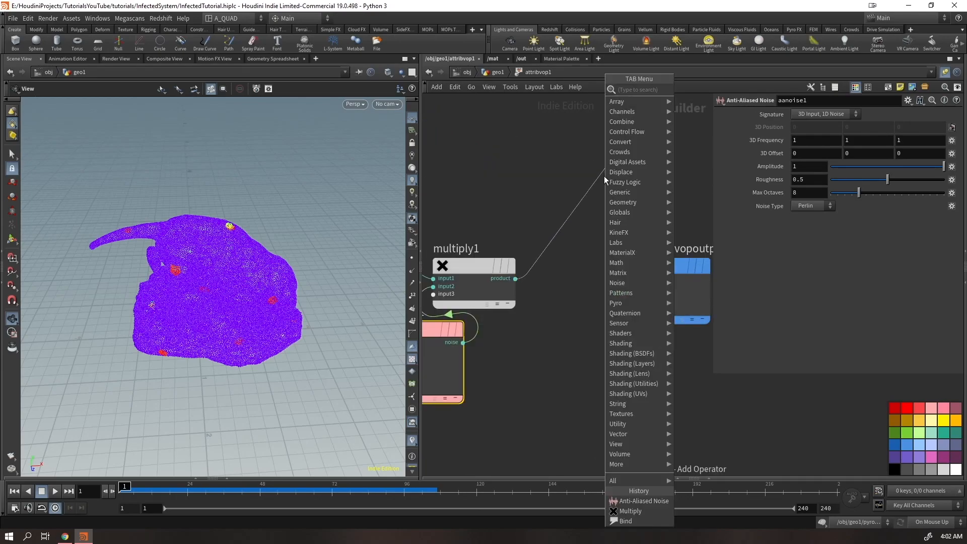
{"action": "type", "text": "bindex"}
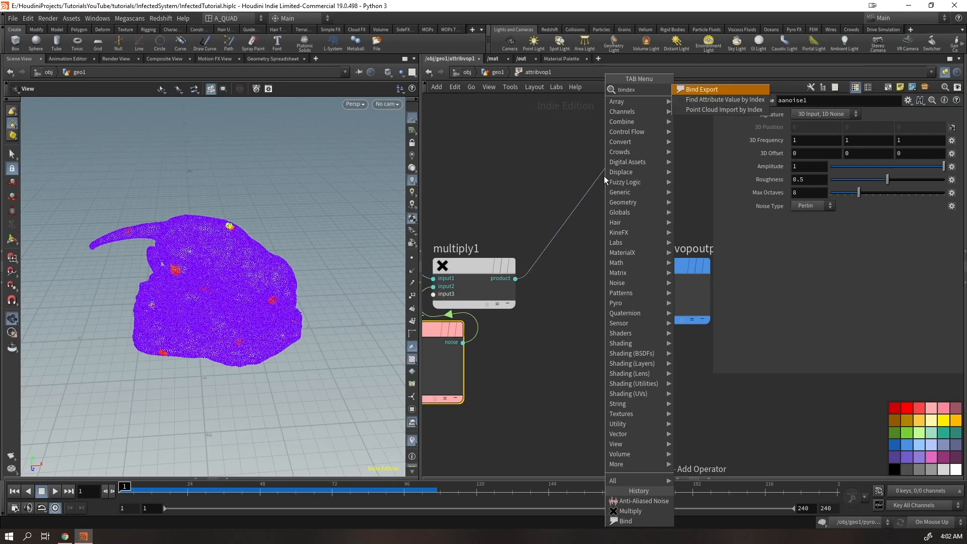
{"action": "key", "text": "Return"}
{"action": "double_click", "coordinate": [821, 113]}
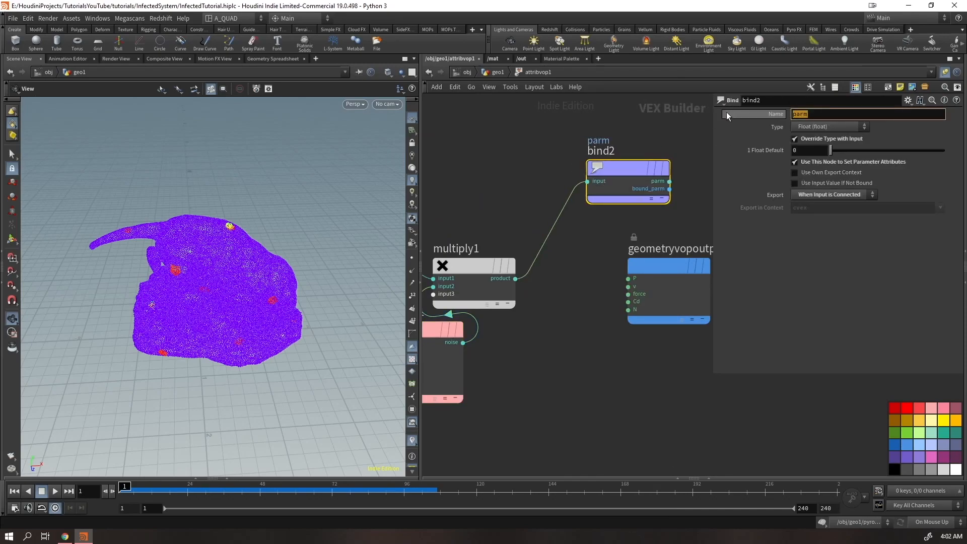
{"action": "type", "text": "burn"}
{"action": "key", "text": "Return"}
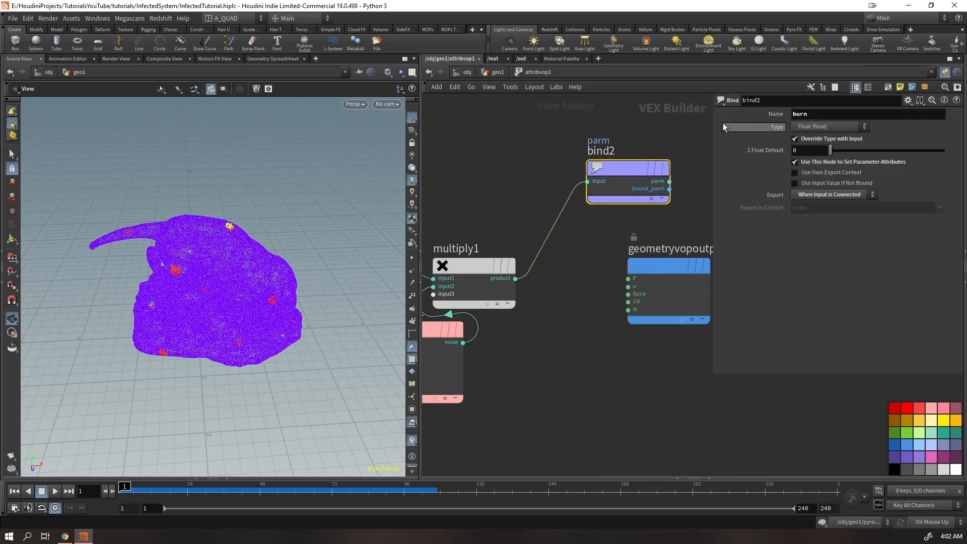
- Rearrange the VOP nodes into a clear flow, with the exporting Bind level with the Multiply node and the geometry output below
{"action": "scroll", "coordinate": [594, 294], "scroll_direction": "down", "scroll_amount": 4}
{"action": "middle_click_drag", "start_coordinate": [524, 376], "coordinate": [598, 316]}
{"action": "left_click_drag", "start_coordinate": [504, 268], "coordinate": [458, 288]}
{"action": "left_click_drag", "start_coordinate": [584, 269], "coordinate": [530, 274]}
{"action": "left_click_drag", "start_coordinate": [503, 183], "coordinate": [525, 194]}
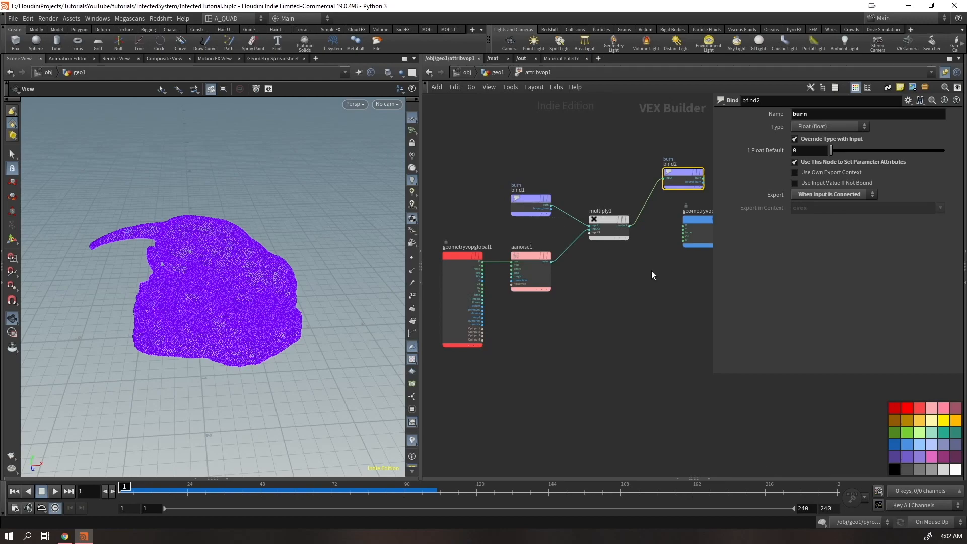
{"action": "left_click_drag", "start_coordinate": [693, 240], "coordinate": [686, 327]}
{"action": "middle_click_drag", "start_coordinate": [643, 264], "coordinate": [553, 260]}
{"action": "left_click_drag", "start_coordinate": [589, 173], "coordinate": [638, 218]}
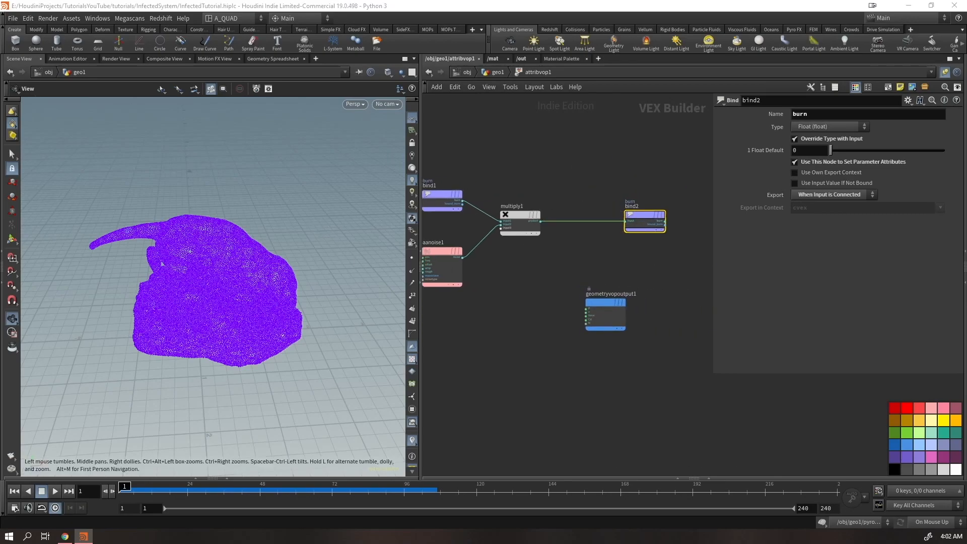
- Set the Anti-Aliased Noise amplitude to 17.8
{"action": "left_click", "coordinate": [521, 225]}
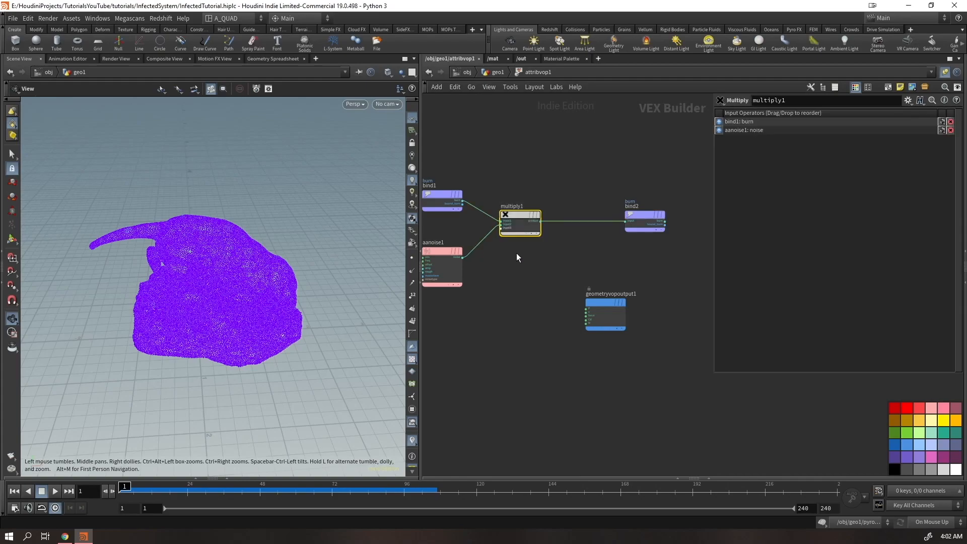
{"action": "left_click", "coordinate": [453, 273]}
{"action": "left_click", "coordinate": [798, 170]}
{"action": "type", "text": "7"}
{"action": "key", "text": "Return"}
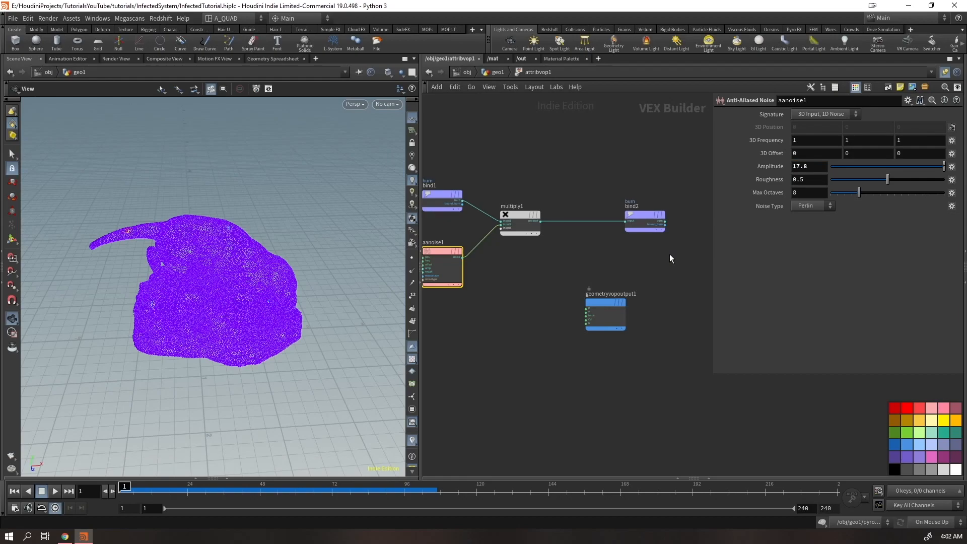
- Set the noise's roughness to 0.082 and its 3D frequency to 5.9 on all three axes
{"action": "left_click_drag", "start_coordinate": [888, 179], "coordinate": [873, 179]}
{"action": "left_click", "coordinate": [809, 180]}
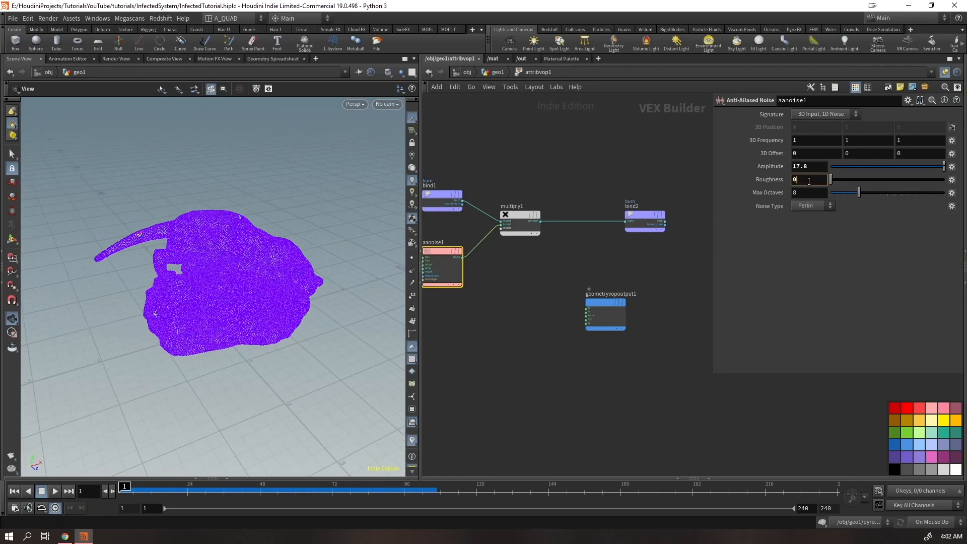
{"action": "type", "text": ".082"}
{"action": "key", "text": "Return"}
{"action": "middle_click_drag", "start_coordinate": [753, 144], "coordinate": [822, 150]}
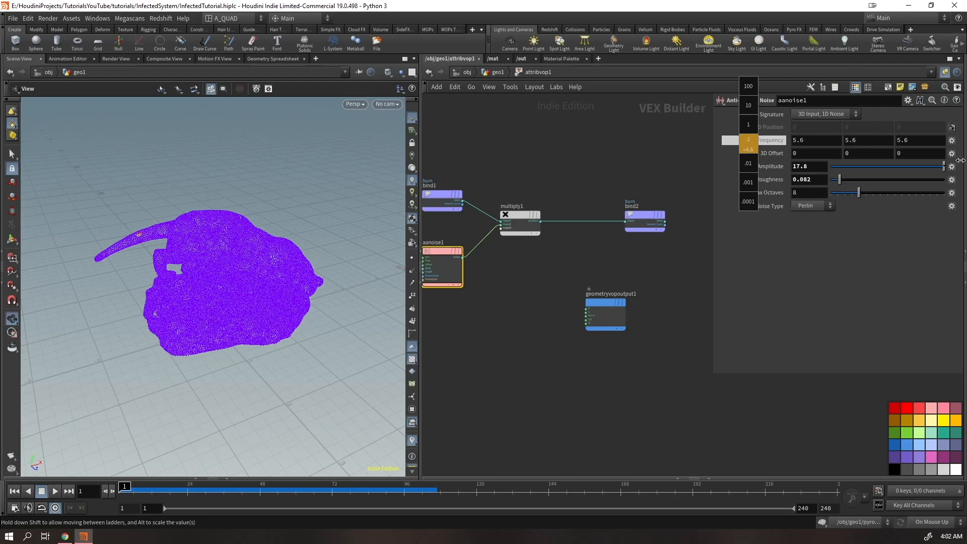
{"action": "middle_click_drag", "start_coordinate": [752, 144], "coordinate": [752, 144]}
- Play the noise-modulated burn spread while orbiting the sculpture, and return to the first frame
{"action": "left_click_drag", "start_coordinate": [248, 277], "coordinate": [202, 305]}
{"action": "key", "text": "Up"}
{"action": "left_click_drag", "start_coordinate": [254, 282], "coordinate": [90, 289]}
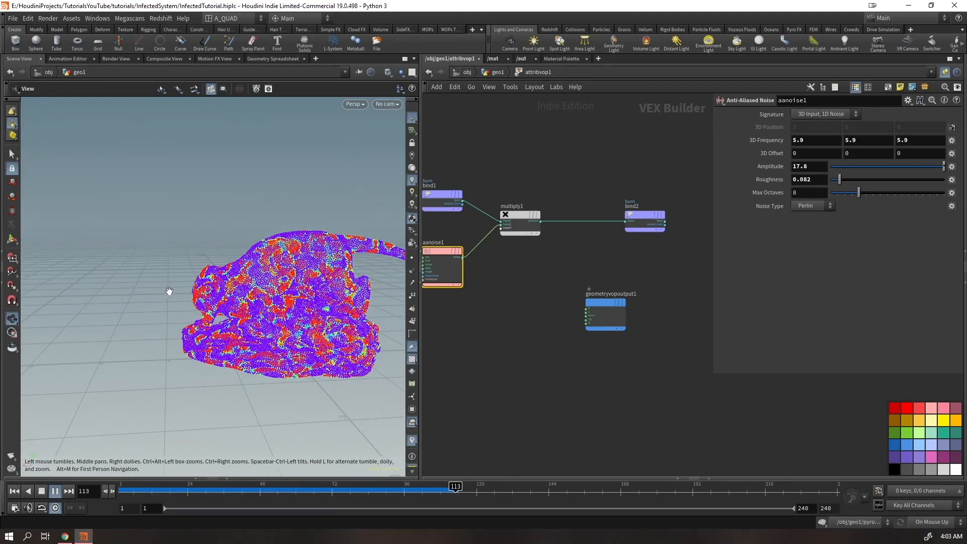
{"action": "key", "text": "ctrl+Up"}
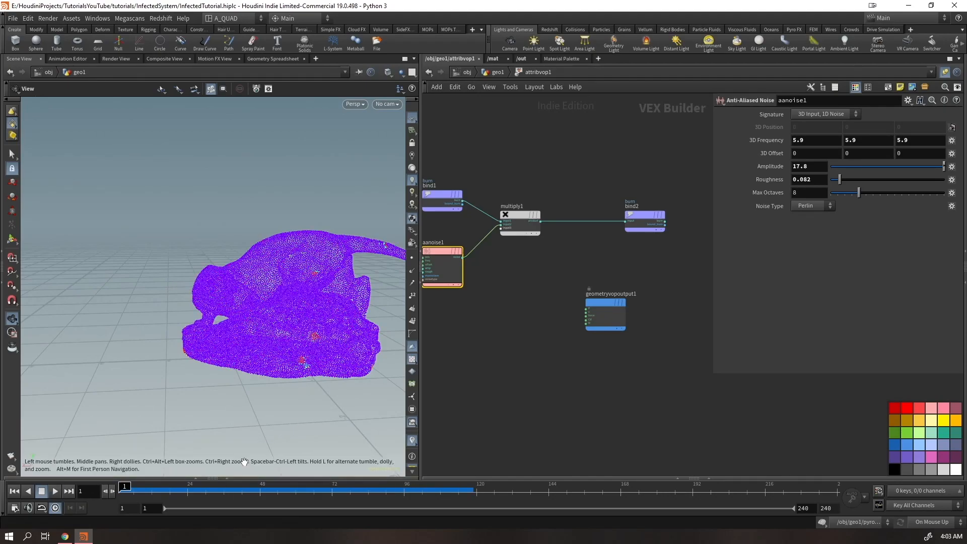
- Check the Bind and noise nodes, and show the geometry spreadsheet with the points sorted by descending burn value
{"action": "left_click_drag", "start_coordinate": [439, 217], "coordinate": [441, 218]}
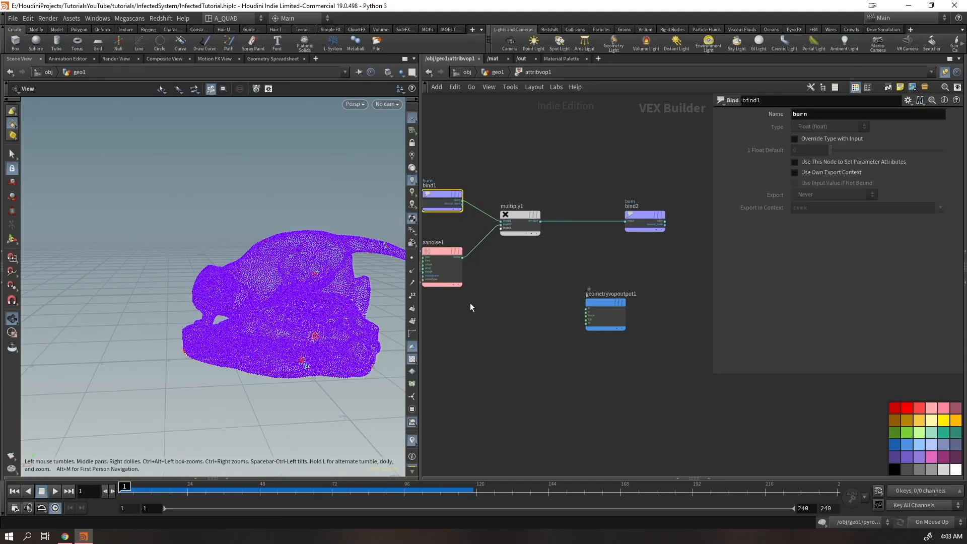
{"action": "left_click", "coordinate": [431, 275]}
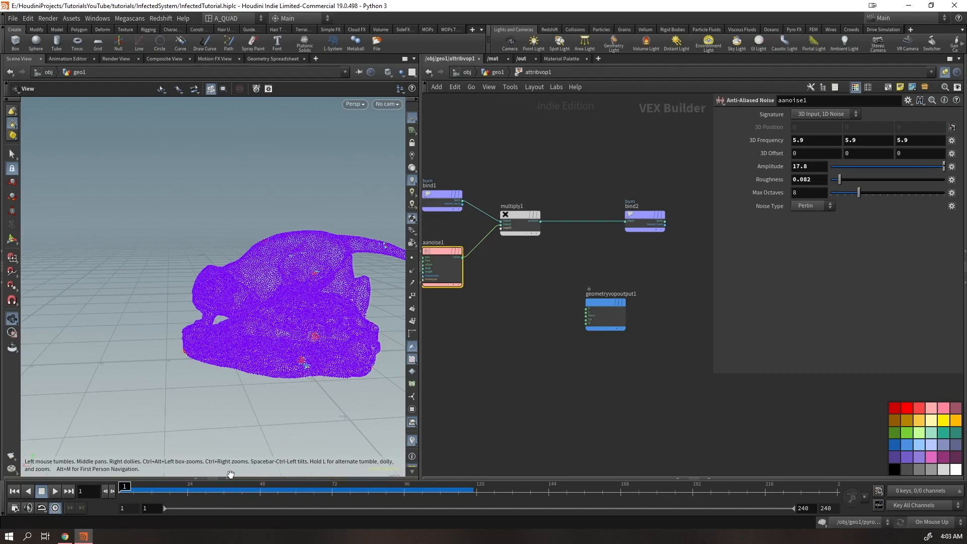
{"action": "left_click", "coordinate": [196, 479]}
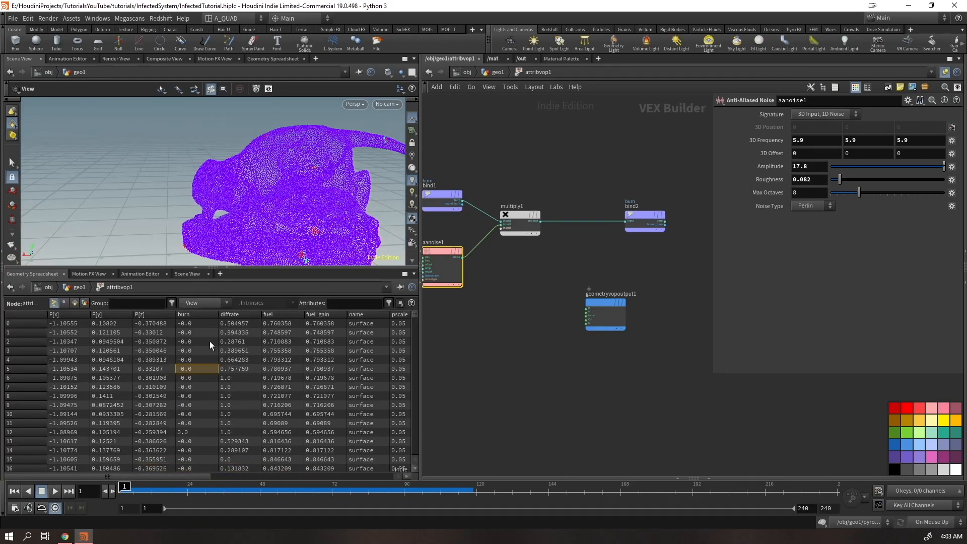
{"action": "left_click", "coordinate": [195, 315]}
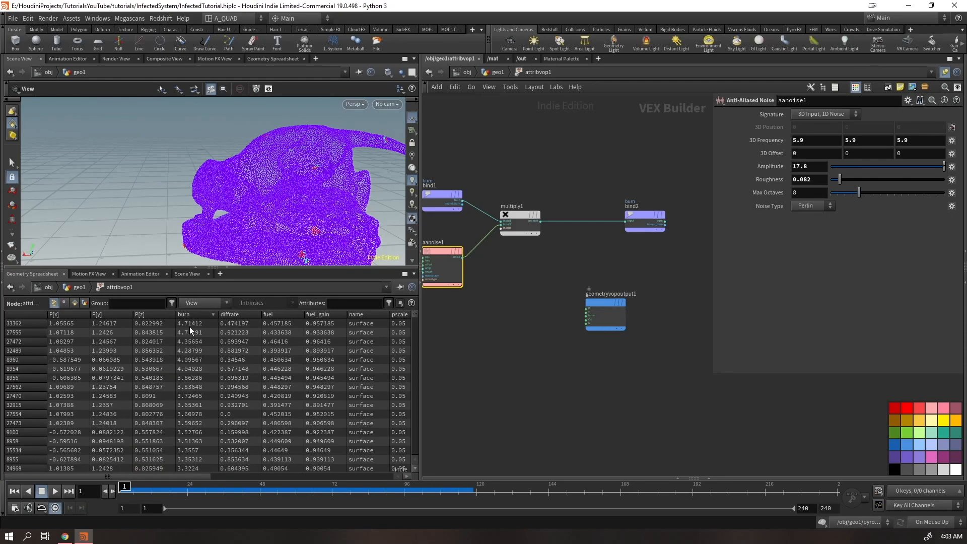
- Insert a Clamp node between the Multiply node and the Bind node that exports burn
{"action": "left_click", "coordinate": [574, 220]}
{"action": "key", "text": "Tab"}
{"action": "type", "text": "clam"}
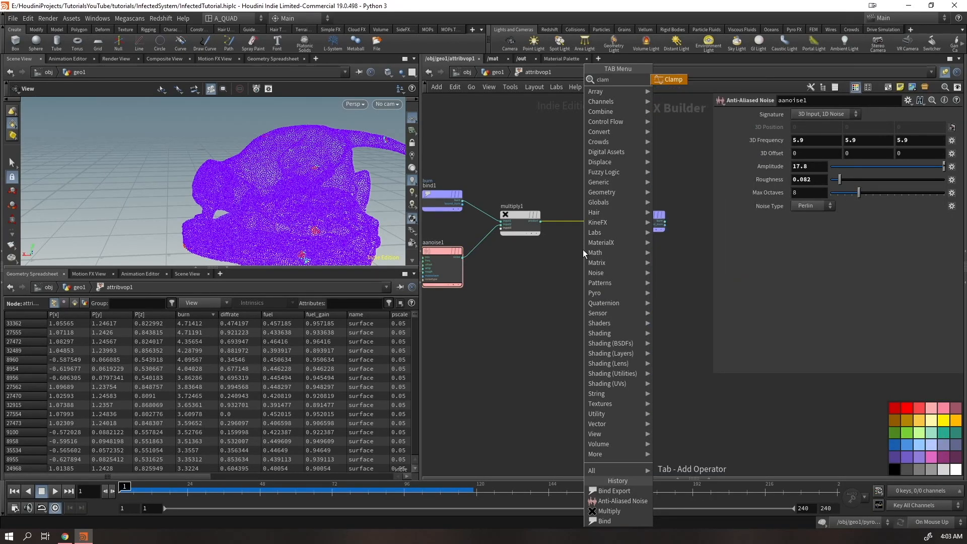
{"action": "key", "text": "Return"}
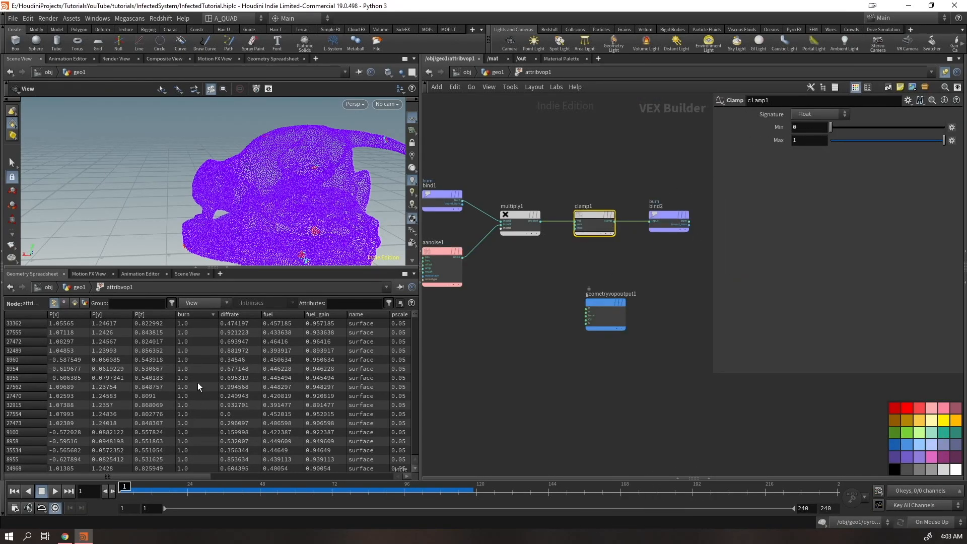
- Play the clamped burn spread, collapse the geometry spreadsheet, and return to the first frame with a closer view of the sculpture
{"action": "left_click", "coordinate": [55, 492]}
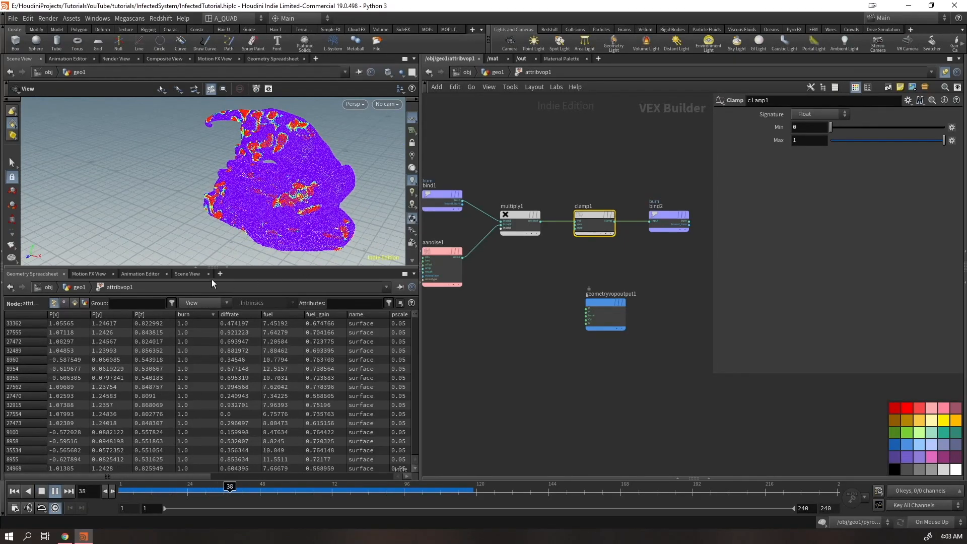
{"action": "left_click", "coordinate": [227, 267]}
{"action": "left_click_drag", "start_coordinate": [252, 272], "coordinate": [296, 225]}
{"action": "right_click_drag", "start_coordinate": [296, 225], "coordinate": [395, 226]}
{"action": "left_click_drag", "start_coordinate": [395, 226], "coordinate": [303, 222]}
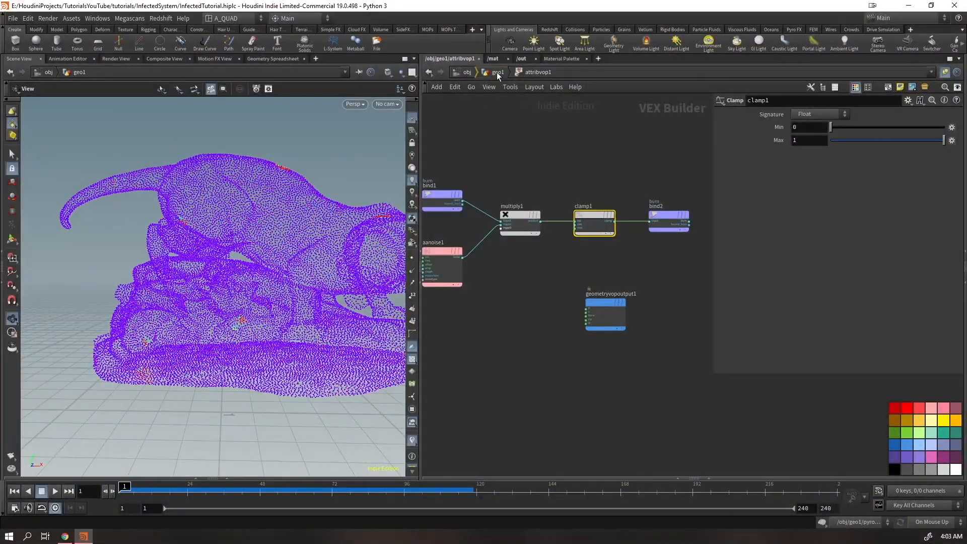
- Go back up to the geo1 network and append a displayed Group Expression node after the Attribute VOP
{"action": "left_click", "coordinate": [497, 72]}
{"action": "middle_click_drag", "start_coordinate": [585, 387], "coordinate": [530, 325]}
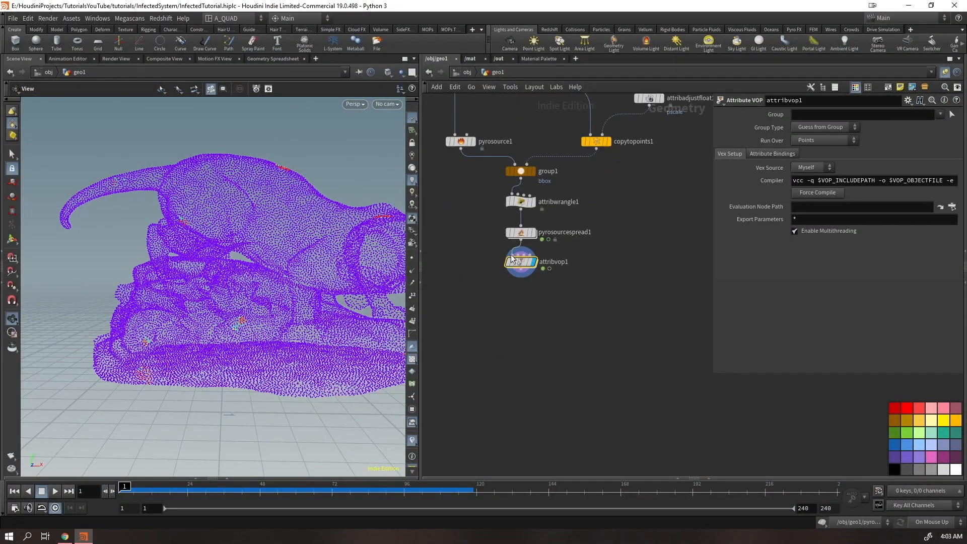
{"action": "key", "text": "Tab"}
{"action": "mouse_move", "coordinate": [515, 264]}
{"action": "type", "text": "groupexpres"}
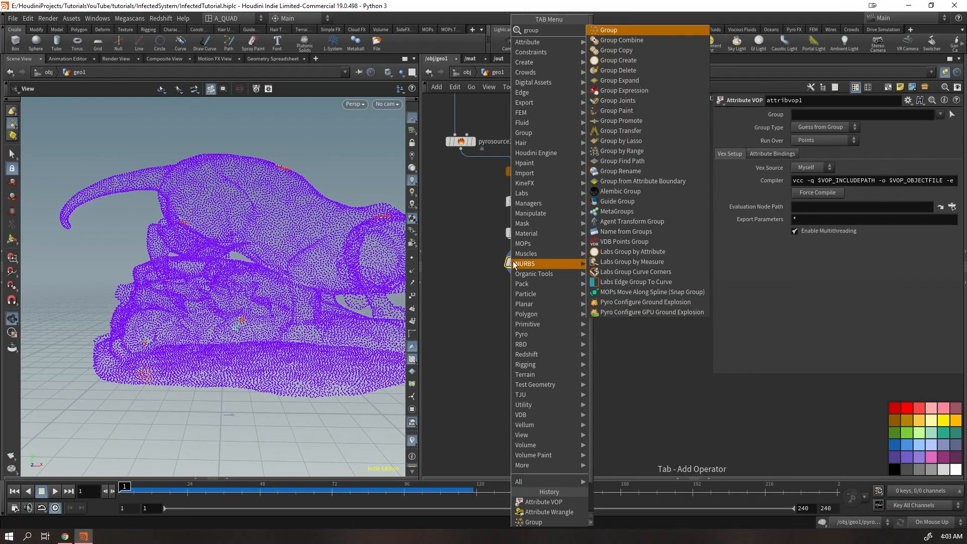
{"action": "key", "text": "Return"}
{"action": "left_click", "coordinate": [520, 291]}
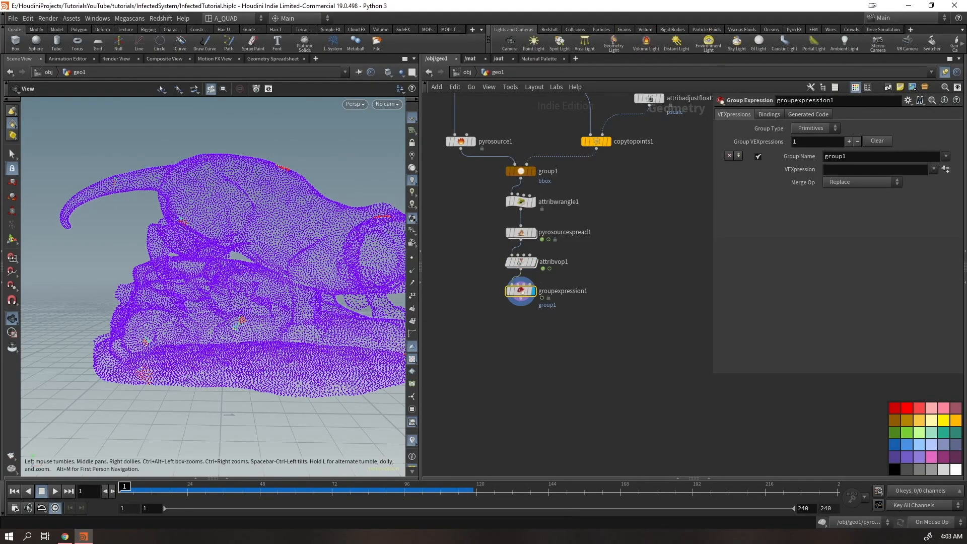
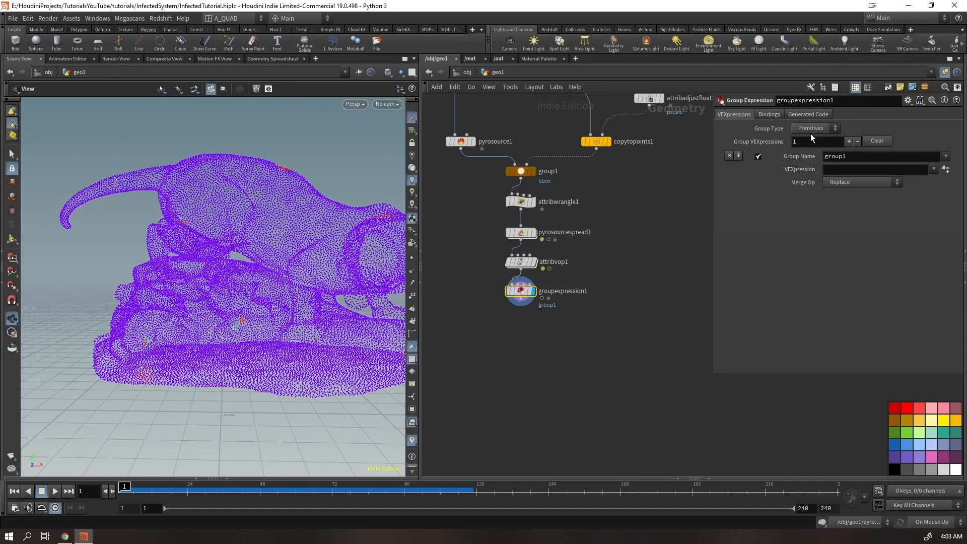
{"action": "left_click", "coordinate": [808, 147]}
{"action": "double_click", "coordinate": [835, 156]}
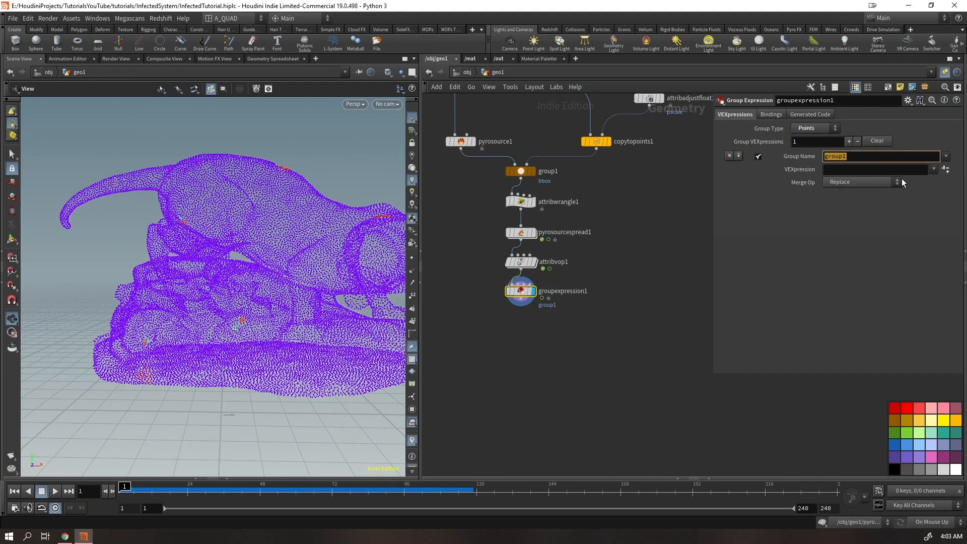
{"action": "type", "text": "infected"}
{"action": "key", "text": "Tab"}
{"action": "type", "text": "@"}
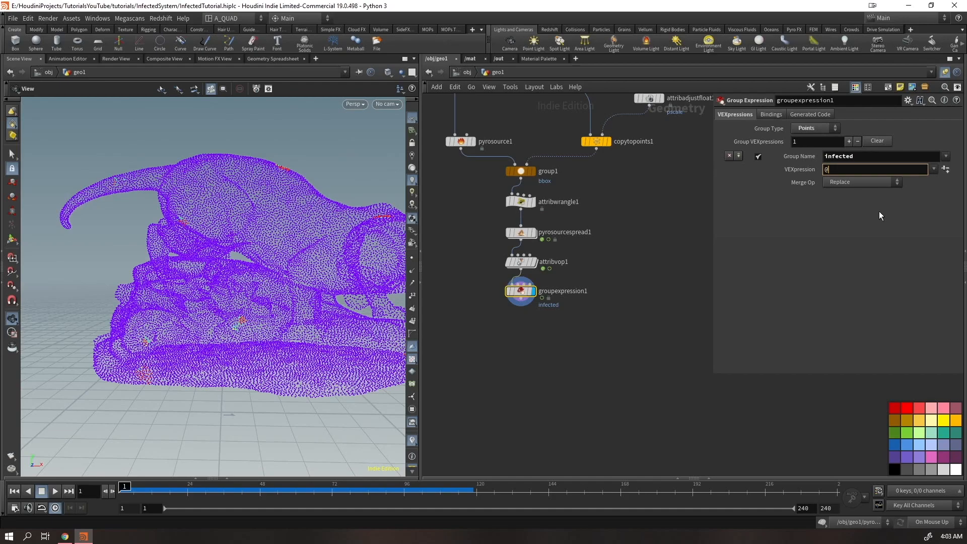
{"action": "type", "text": "burn == 1"}
{"action": "left_click", "coordinate": [612, 349]}
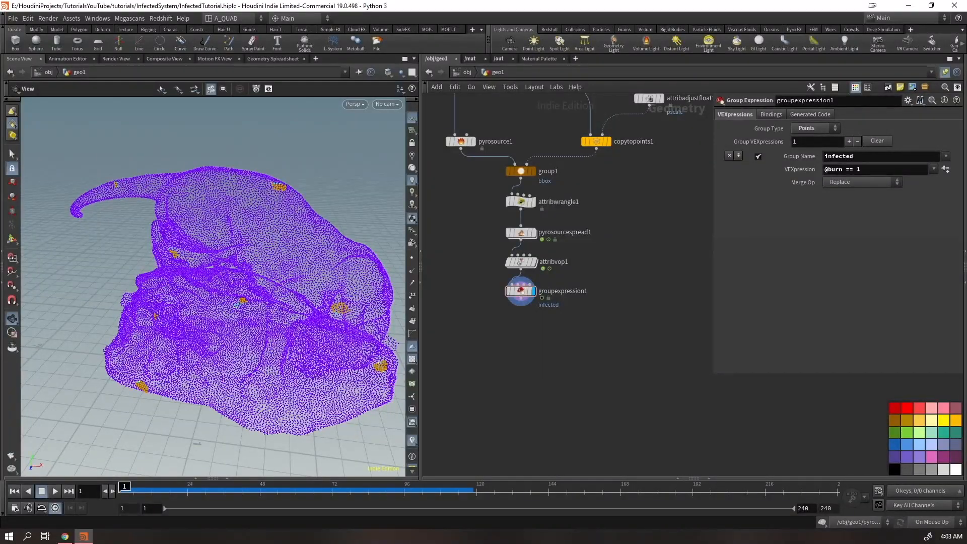
- Play the animation to watch the infected group spread over the sculpture, and return to the first frame
{"action": "key", "text": "Up"}
{"action": "left_click_drag", "start_coordinate": [301, 326], "coordinate": [240, 268], "text": "alt"}
{"action": "key", "text": "ctrl+Up"}
- Append a Blast node after the Group Expression and open its list of available groups
{"action": "left_click", "coordinate": [530, 293]}
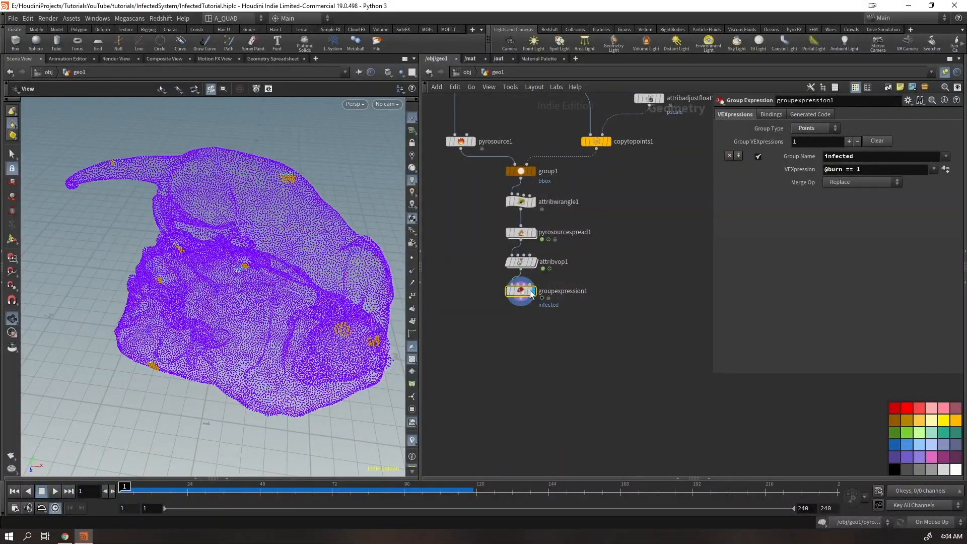
{"action": "key", "text": "Tab"}
{"action": "type", "text": "blast"}
{"action": "key", "text": "Return"}
{"action": "key", "text": "Return"}
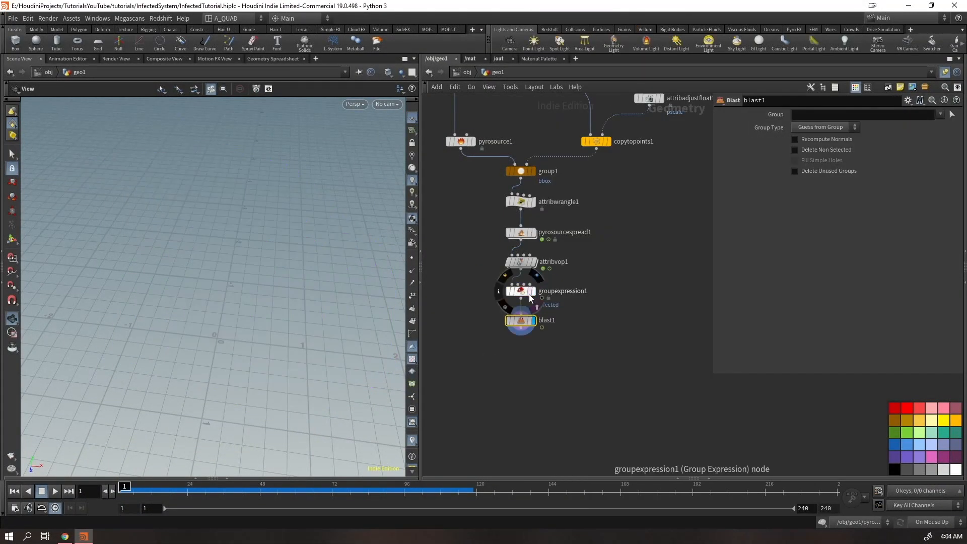
{"action": "left_click", "coordinate": [940, 114]}
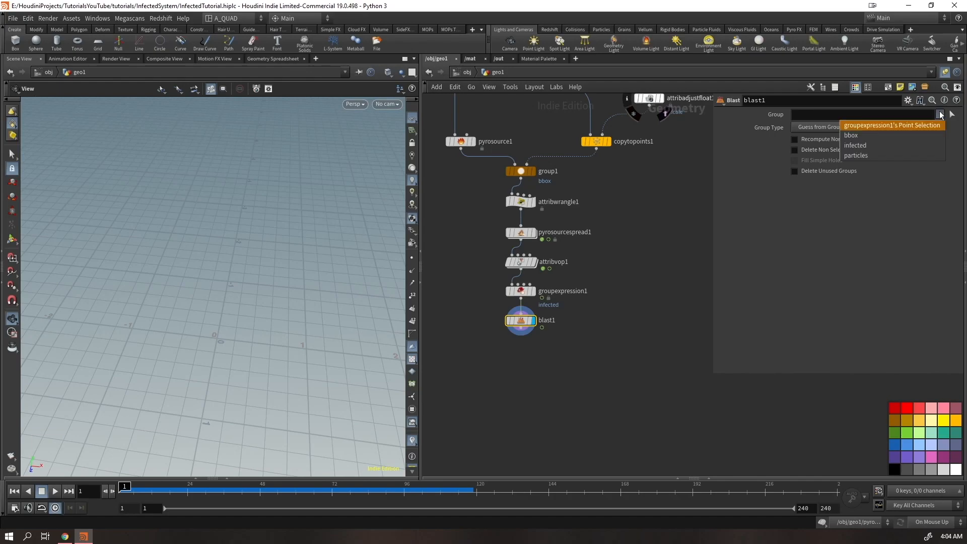
- Set the Blast node's group to infected with Delete Non Selected enabled, play the spread, and return to the first frame
{"action": "left_click", "coordinate": [856, 145]}
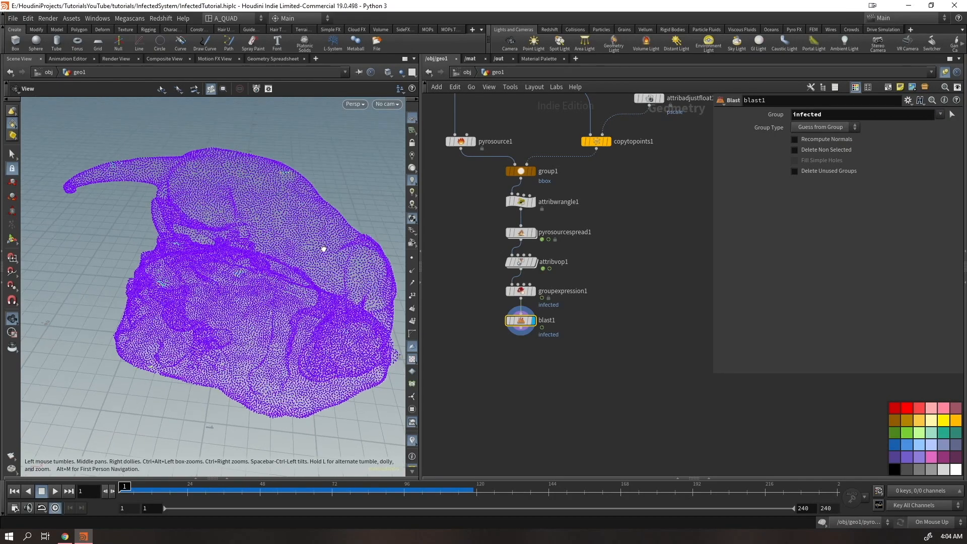
{"action": "left_click", "coordinate": [821, 150]}
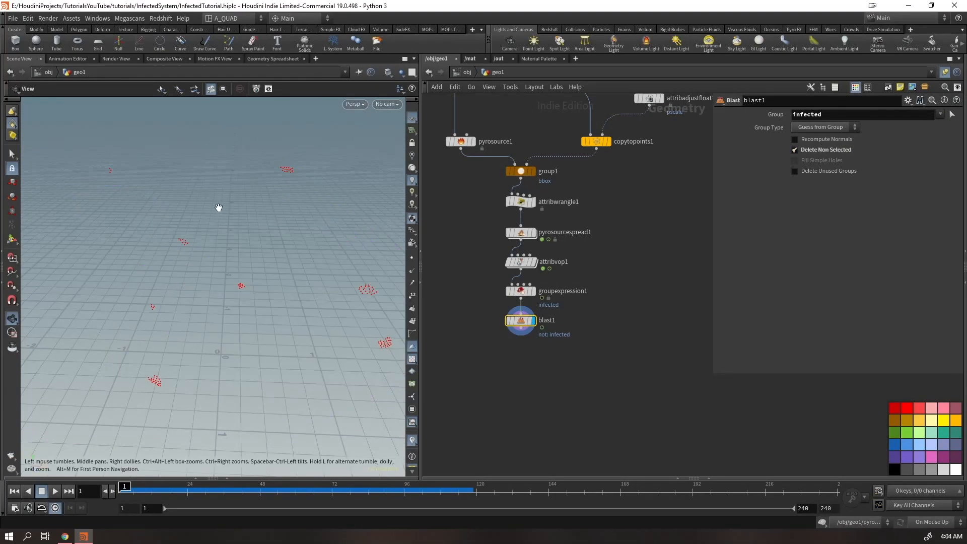
{"action": "key", "text": "Up"}
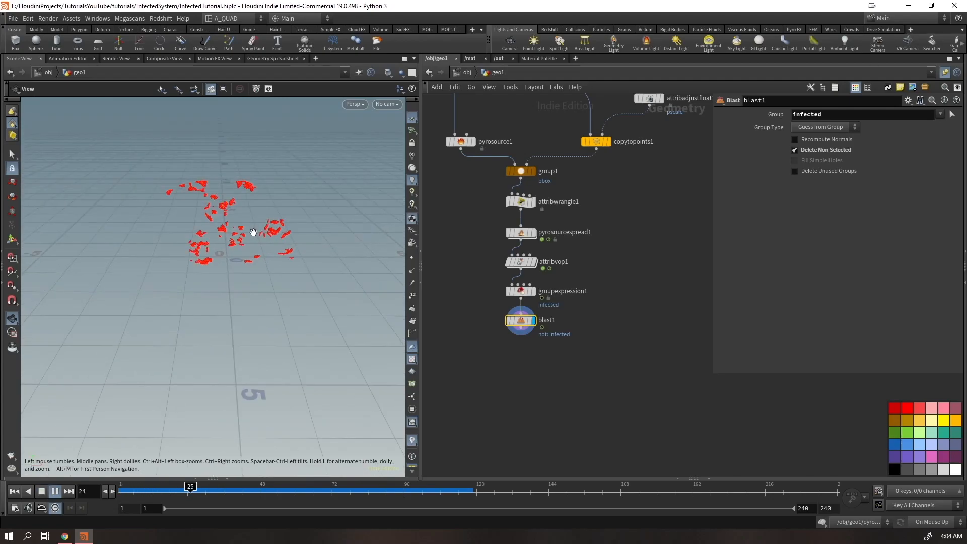
{"action": "mouse_move", "coordinate": [255, 228]}
{"action": "left_mouse_down"}
{"action": "mouse_move", "coordinate": [121, 233]}
{"action": "mouse_move", "coordinate": [247, 240]}
{"action": "left_mouse_up"}
{"action": "left_click", "coordinate": [14, 491]}
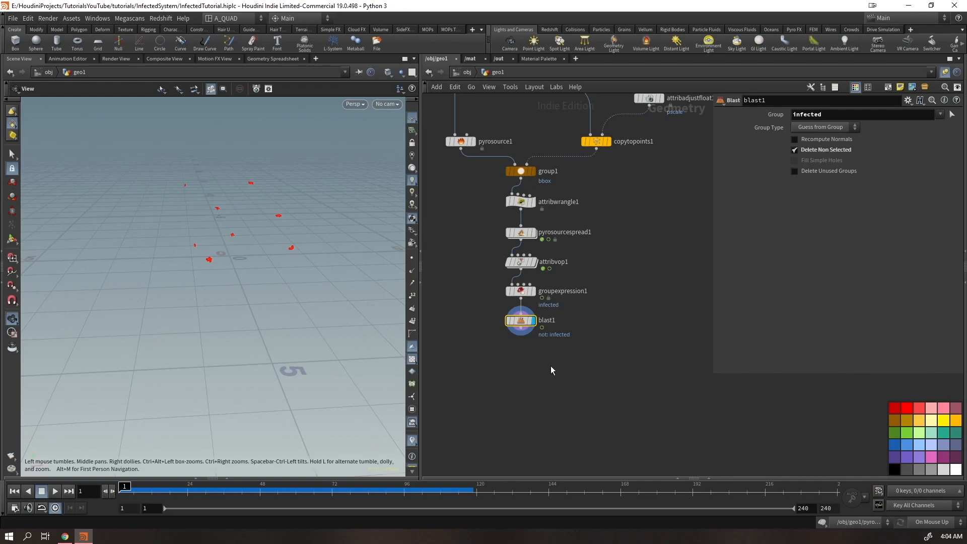
- Add a Clean node after blast1 and disable its Remove Unused Points and Remove Degenerate Primitives options
{"action": "key", "text": "Tab"}
{"action": "type", "text": "clean"}
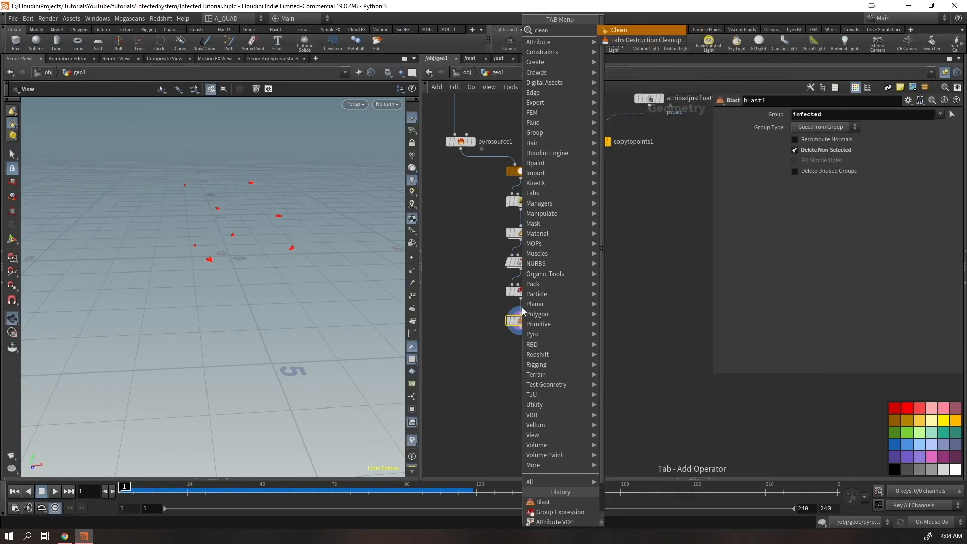
{"action": "key", "text": "Return"}
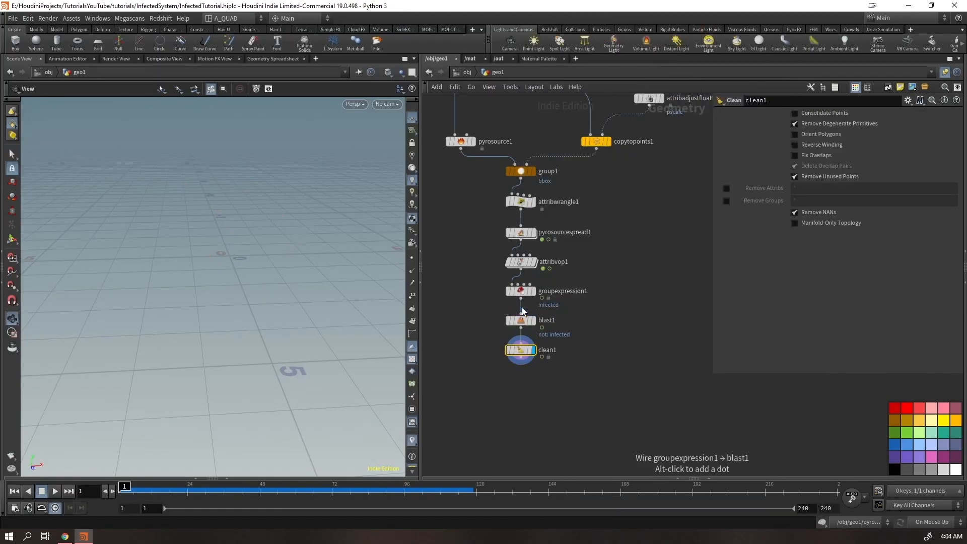
{"action": "left_click", "coordinate": [794, 177]}
{"action": "left_click", "coordinate": [794, 124]}
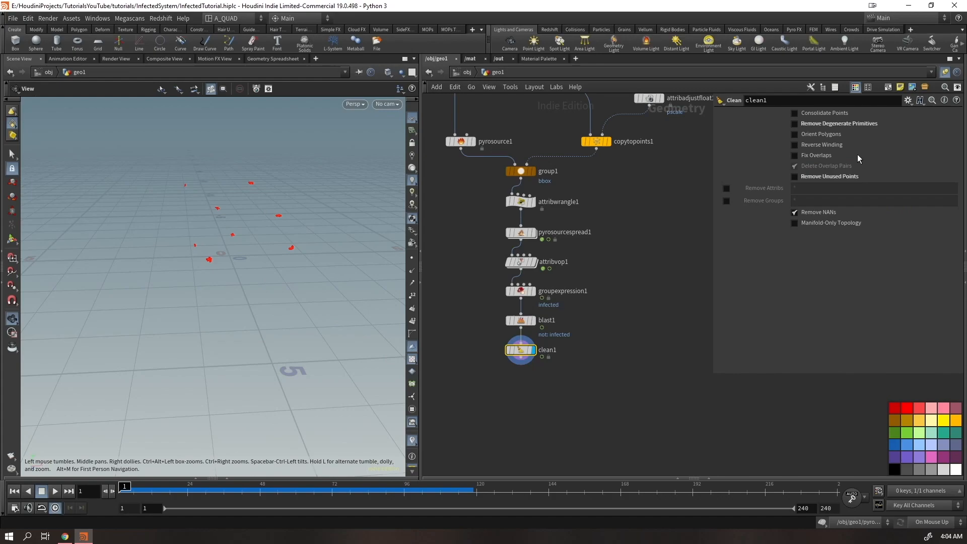
{"action": "left_click_drag", "start_coordinate": [302, 200], "coordinate": [282, 218]}
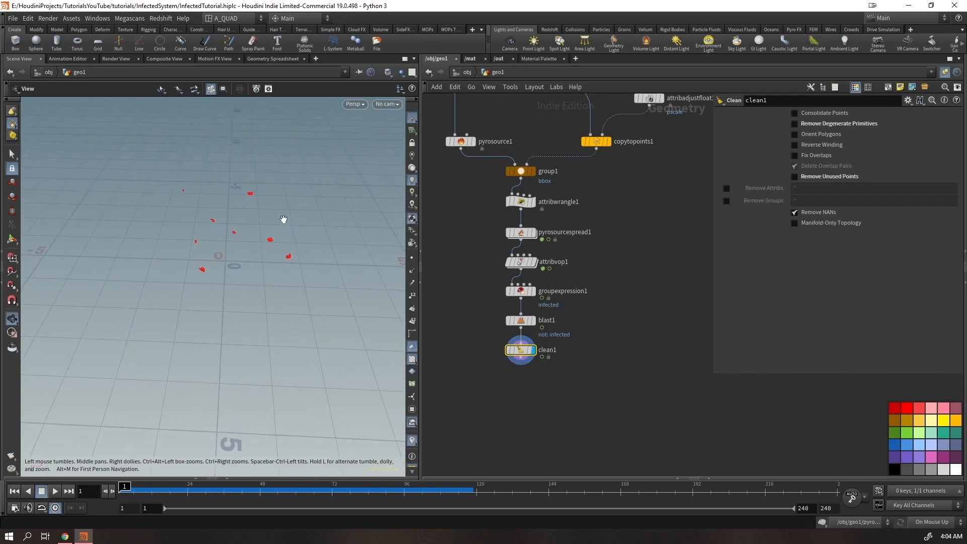
{"action": "left_click", "coordinate": [795, 123]}
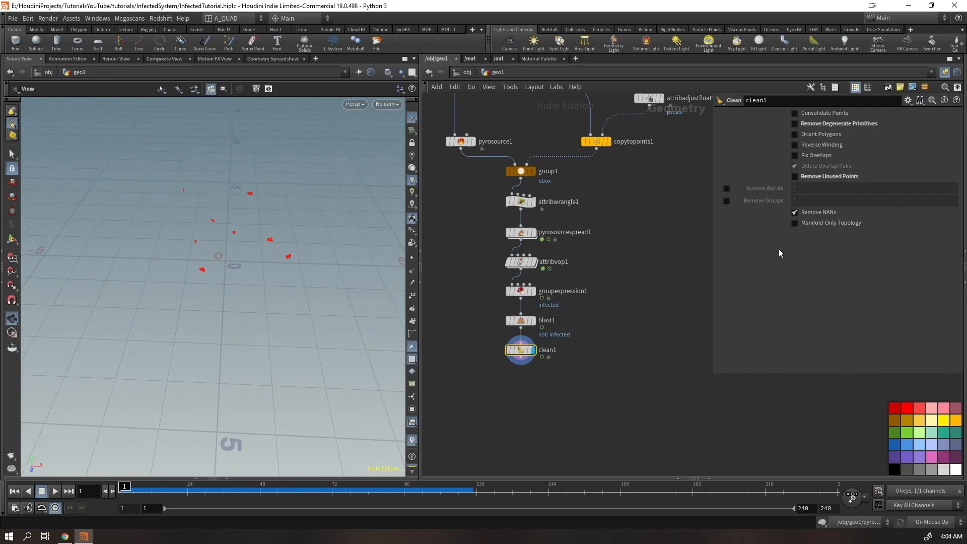
- Enable Remove Attribs and Remove Groups on clean1 with the * pattern, and save the scene
{"action": "left_click", "coordinate": [727, 188]}
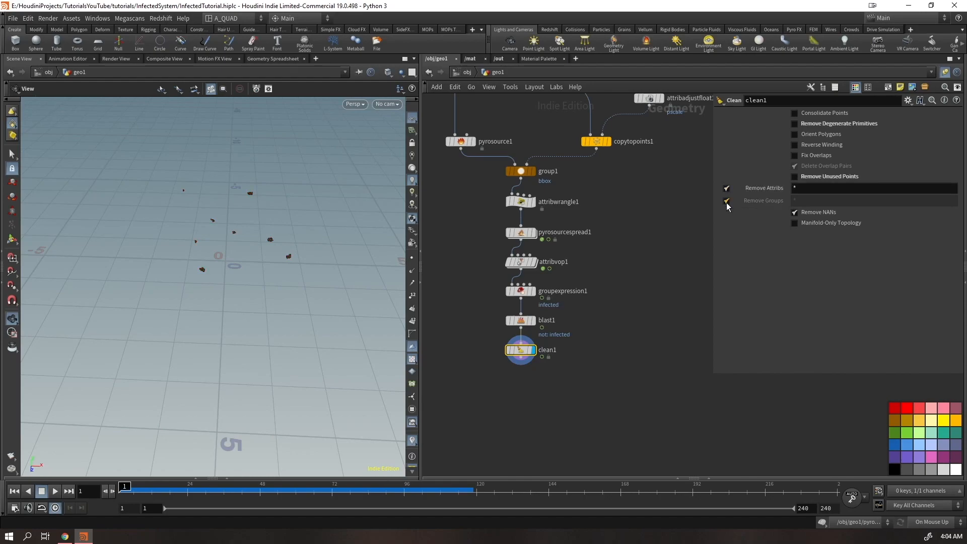
{"action": "left_click", "coordinate": [726, 201]}
{"action": "key", "text": "ctrl+s"}
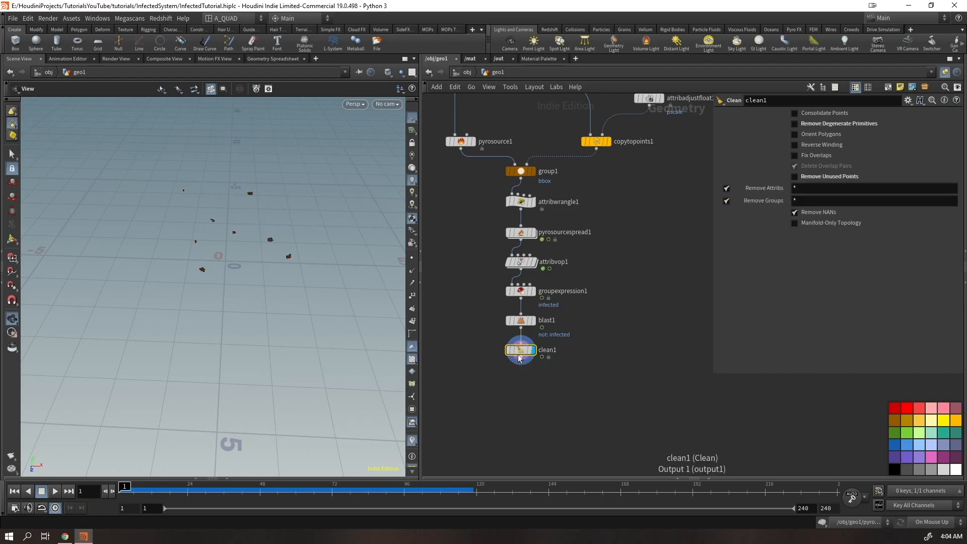
{"action": "middle_click", "coordinate": [520, 350]}
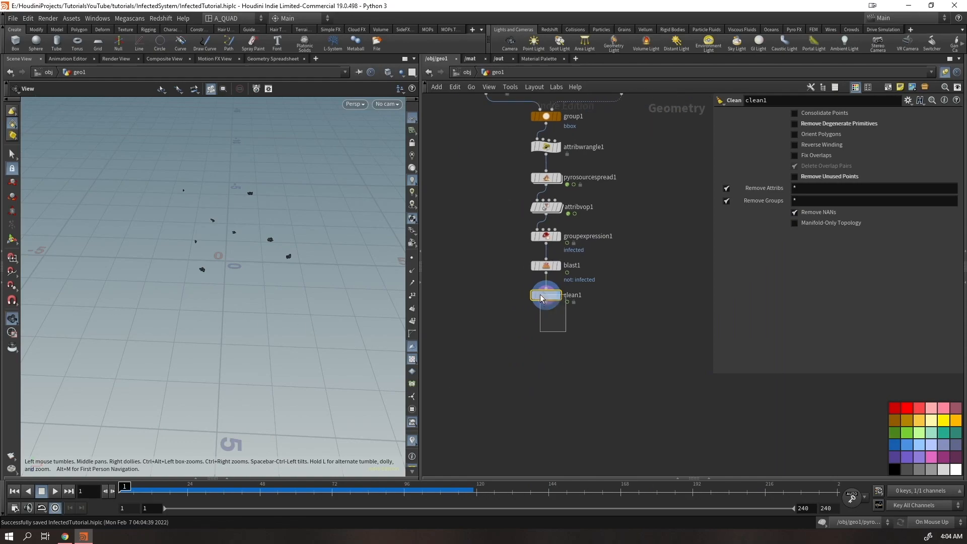
- Add a POP Network node connected to clean1 and place it with a gap beneath that node
{"action": "key", "text": "Tab"}
{"action": "type", "text": "popnet"}
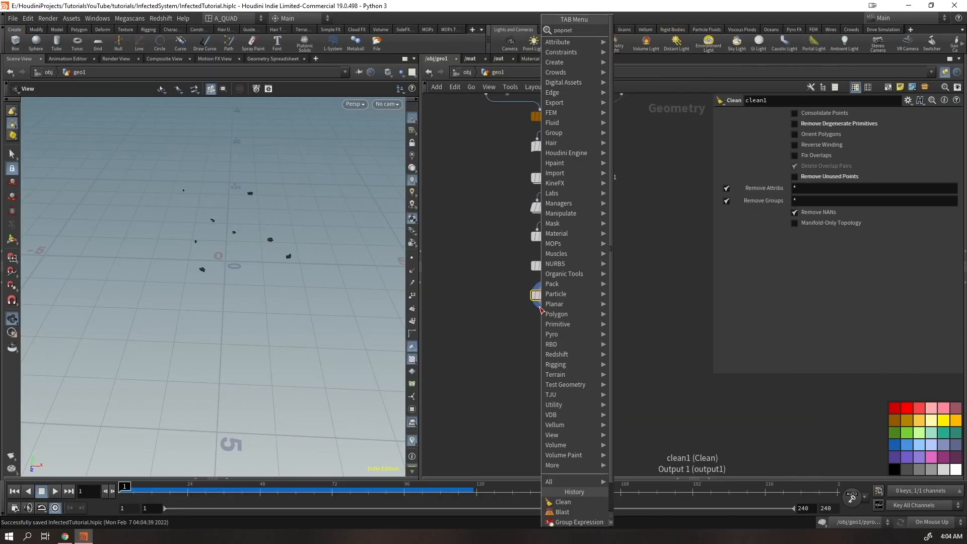
{"action": "key", "text": "Return"}
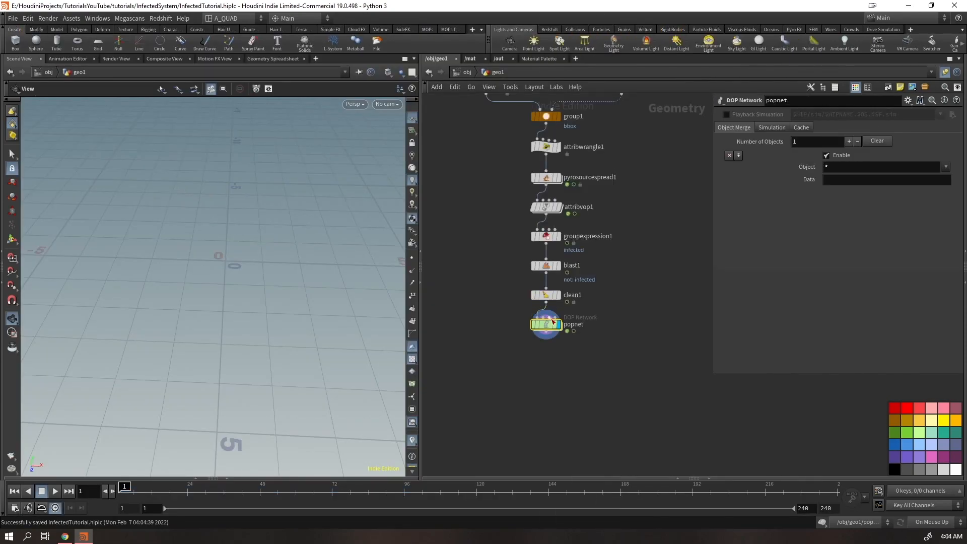
{"action": "left_click_drag", "start_coordinate": [552, 321], "coordinate": [564, 382]}
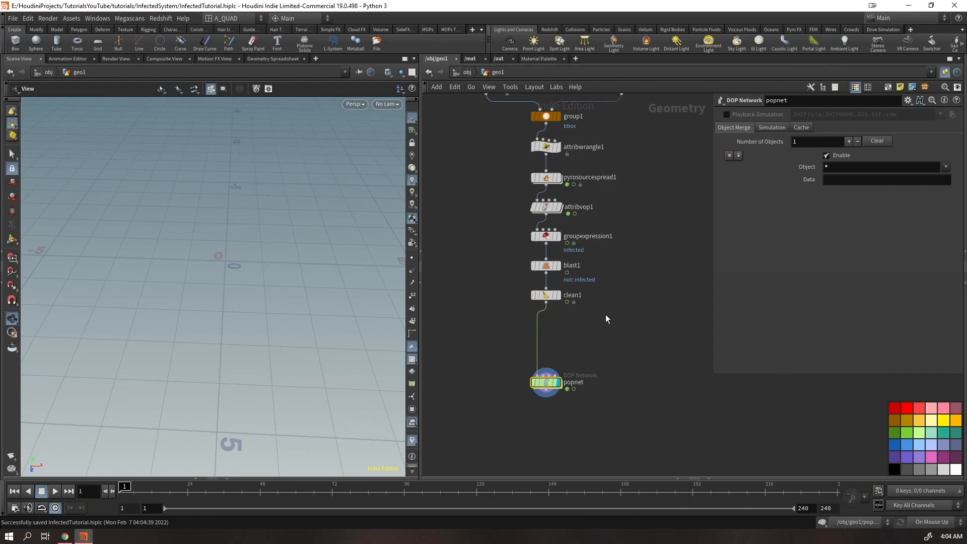
{"action": "left_click_drag", "start_coordinate": [597, 281], "coordinate": [529, 313]}
- Review the attributes reaching blast1, set clean1's Remove Attribs to "* ^pscale", and check the kept attribute in the Geometry Spreadsheet
{"action": "middle_click_drag", "start_coordinate": [495, 302], "coordinate": [535, 414]}
{"action": "left_click_drag", "start_coordinate": [507, 295], "coordinate": [529, 171]}
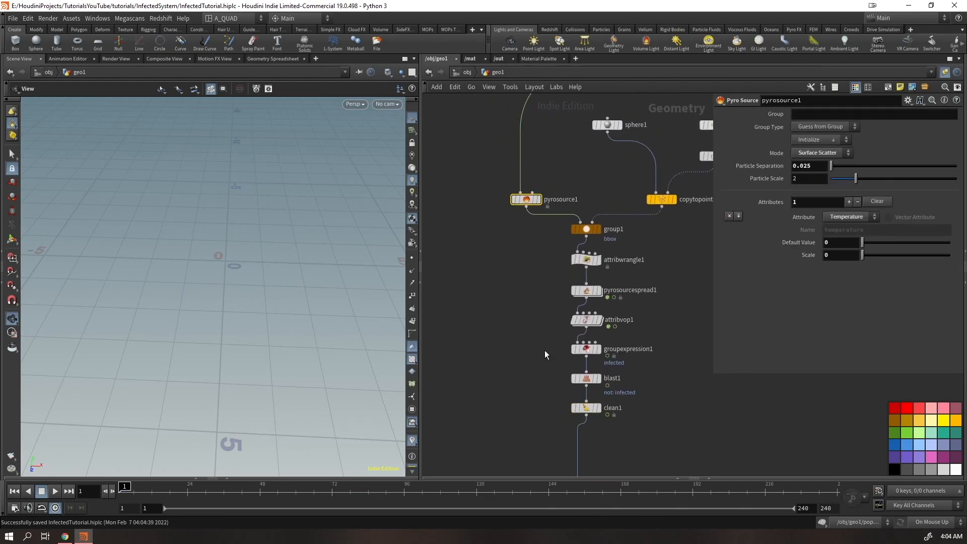
{"action": "middle_click", "coordinate": [590, 379]}
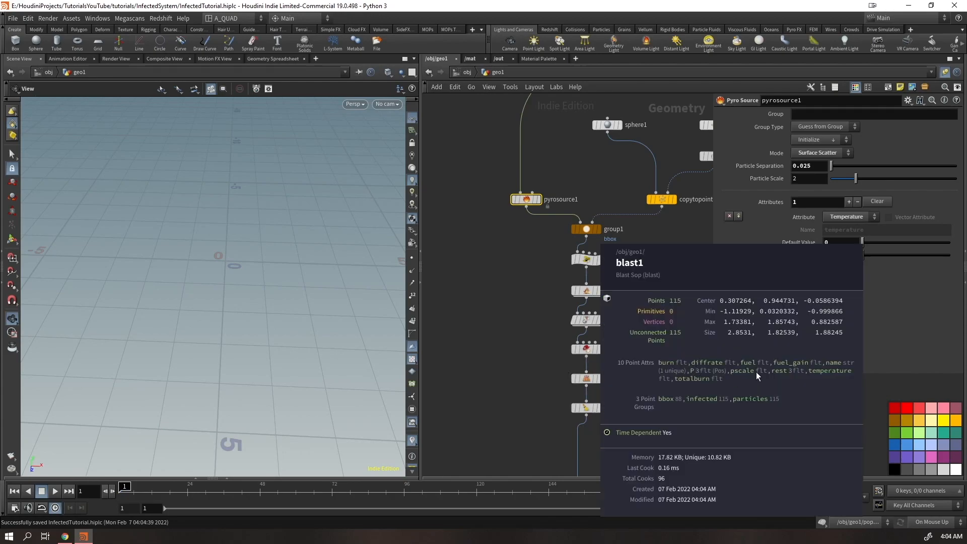
{"action": "middle_click_drag", "start_coordinate": [489, 406], "coordinate": [483, 252]}
{"action": "left_click", "coordinate": [576, 251]}
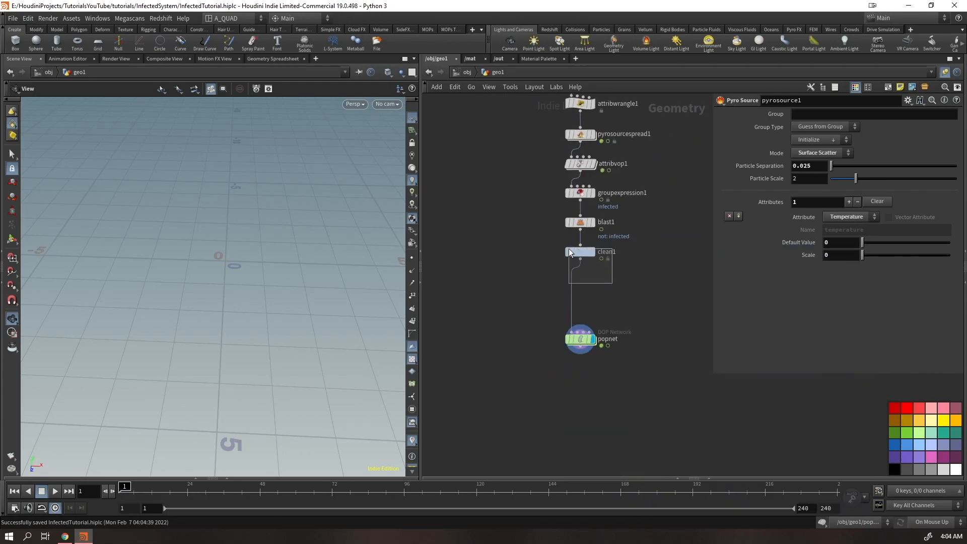
{"action": "left_click", "coordinate": [566, 341]}
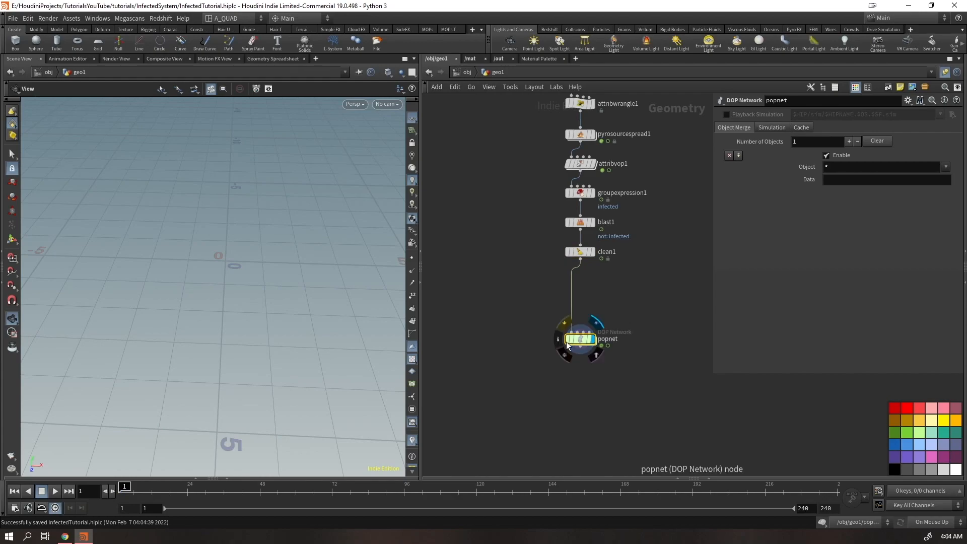
{"action": "left_click", "coordinate": [590, 253]}
{"action": "left_click", "coordinate": [829, 191]}
{"action": "type", "text": "^pscale"}
{"action": "key", "text": "Return"}
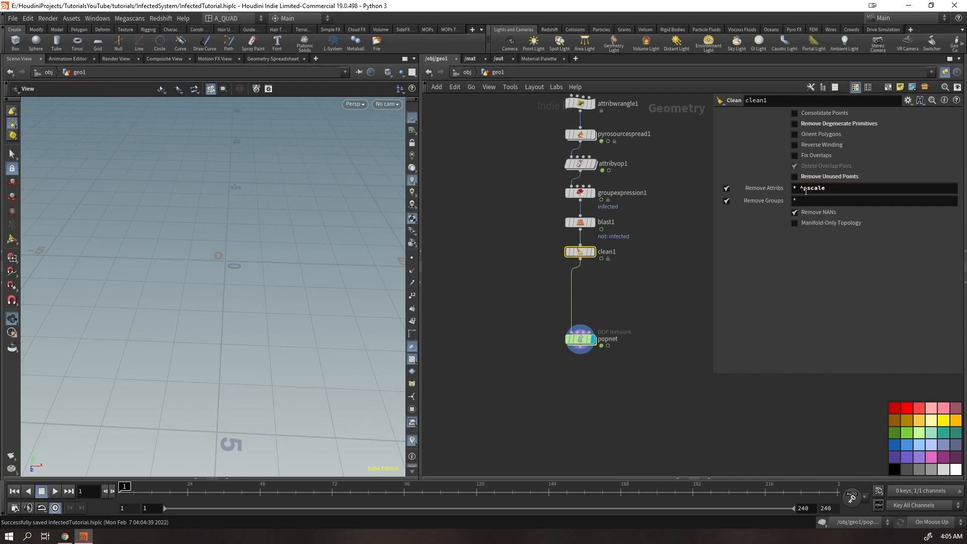
{"action": "left_click", "coordinate": [227, 477]}
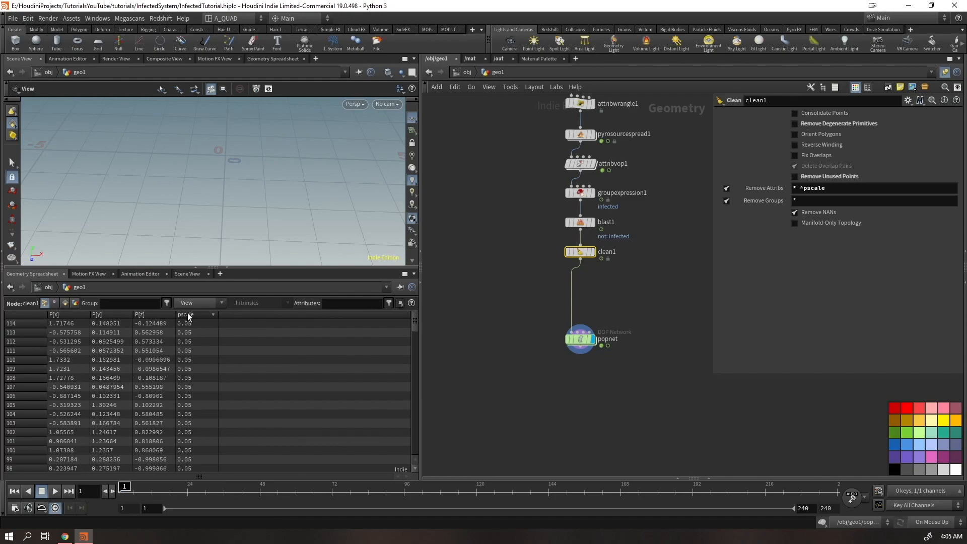
{"action": "left_click", "coordinate": [228, 267]}
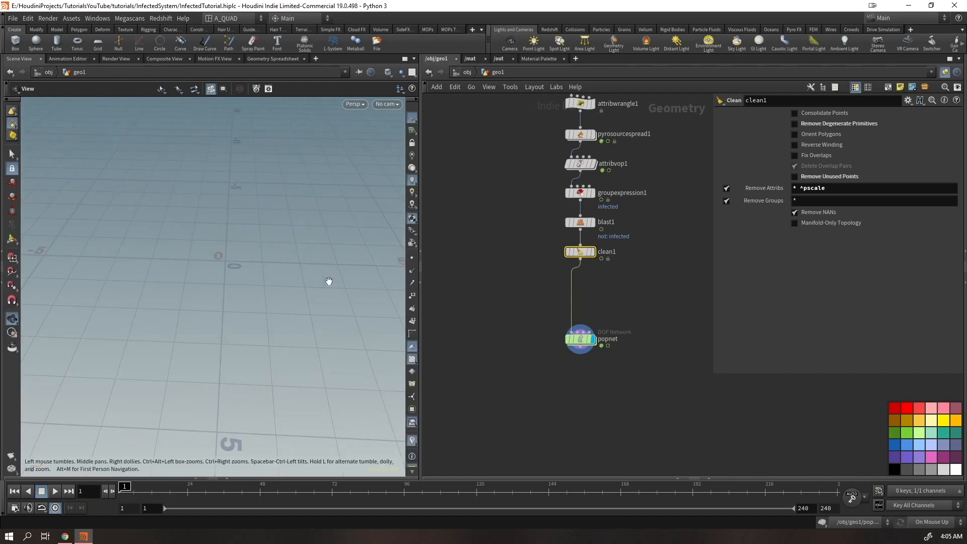
- Move the popnet node closer beneath clean1 in the network
{"action": "left_click", "coordinate": [573, 341]}
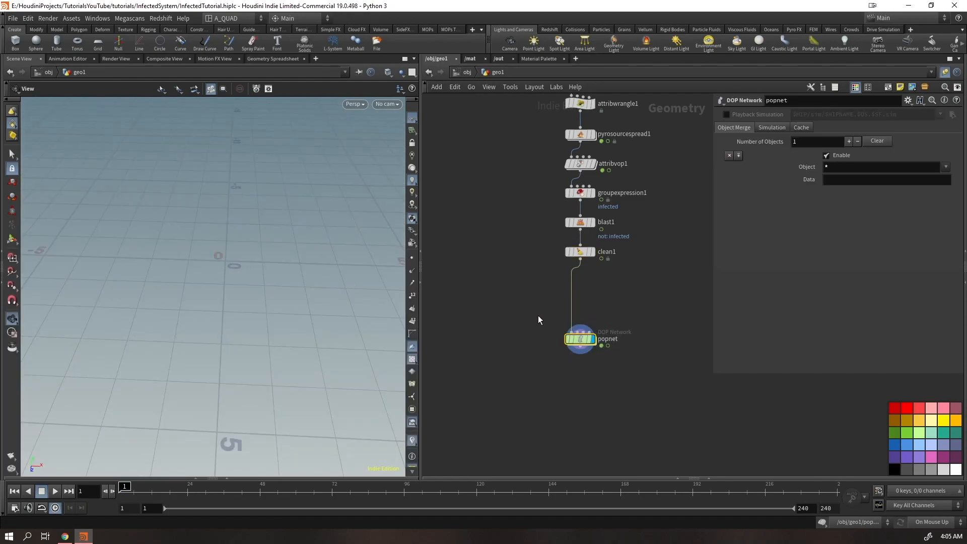
{"action": "key", "text": "Up"}
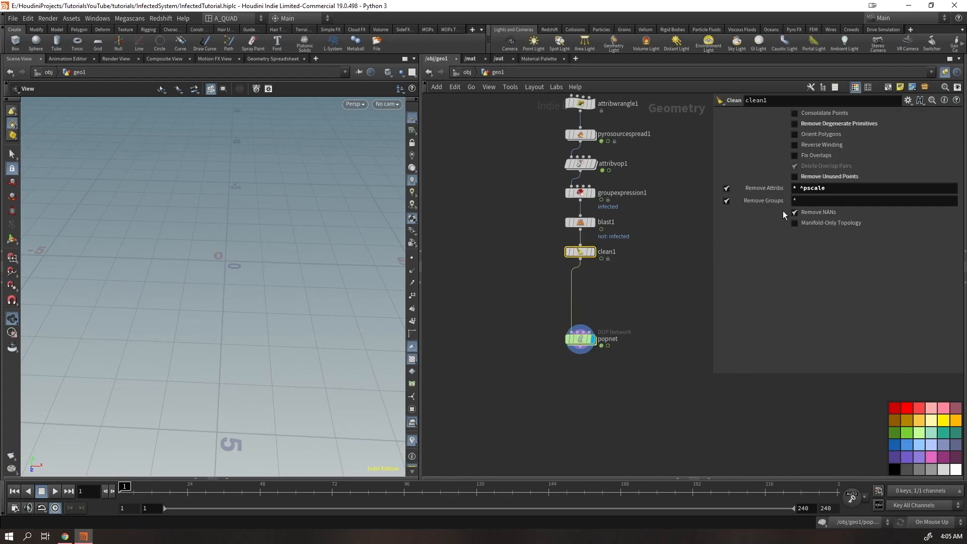
{"action": "left_click_drag", "start_coordinate": [833, 187], "coordinate": [793, 193]}
{"action": "left_click", "coordinate": [666, 287]}
{"action": "left_click", "coordinate": [580, 339]}
{"action": "left_click_drag", "start_coordinate": [579, 340], "coordinate": [581, 320]}
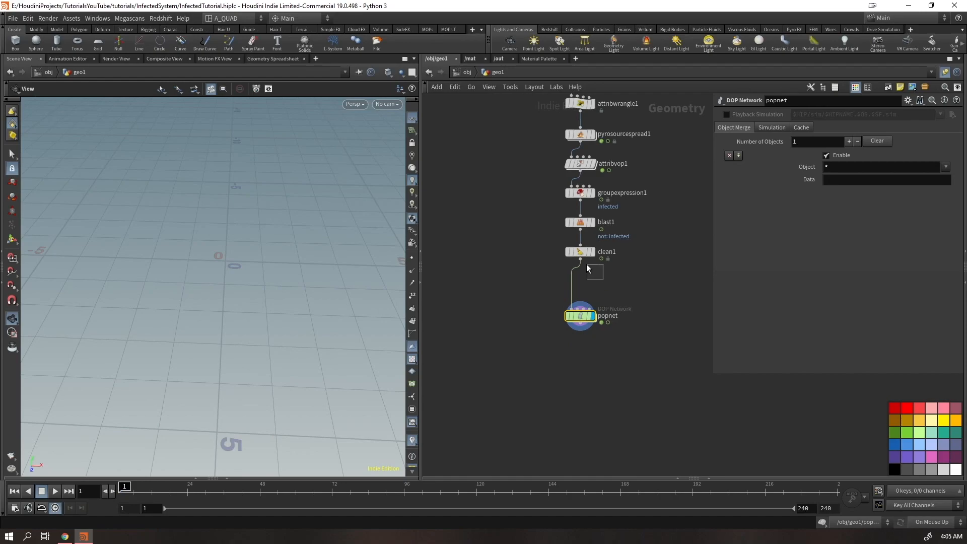
{"action": "left_click_drag", "start_coordinate": [575, 255], "coordinate": [444, 250]}
{"action": "left_click_drag", "start_coordinate": [580, 279], "coordinate": [469, 262]}
{"action": "left_click_drag", "start_coordinate": [651, 277], "coordinate": [582, 342]}
- Go inside the POP network and move the output node farther below popsolver
{"action": "key", "text": "Return"}
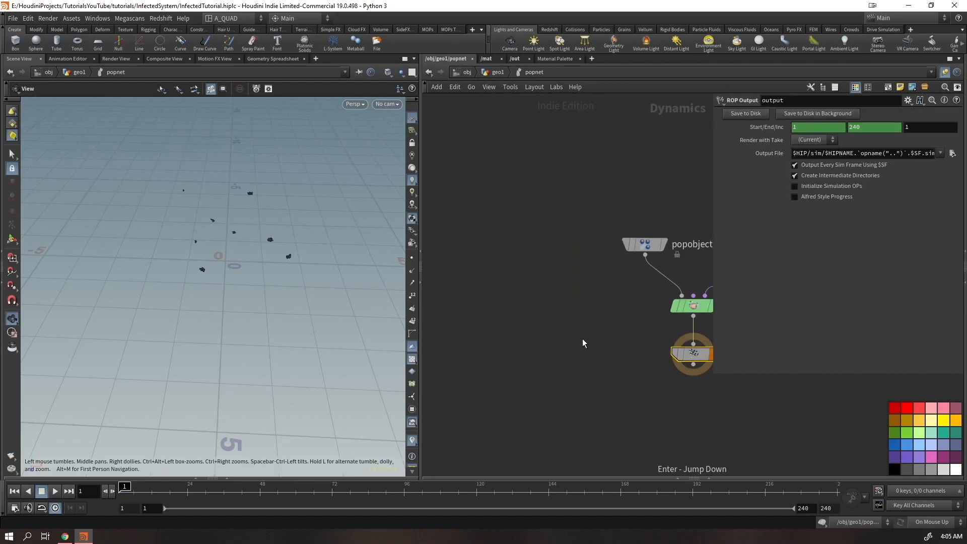
{"action": "middle_click_drag", "start_coordinate": [591, 346], "coordinate": [427, 330]}
{"action": "left_click_drag", "start_coordinate": [573, 203], "coordinate": [574, 122]}
{"action": "middle_click_drag", "start_coordinate": [608, 203], "coordinate": [567, 272]}
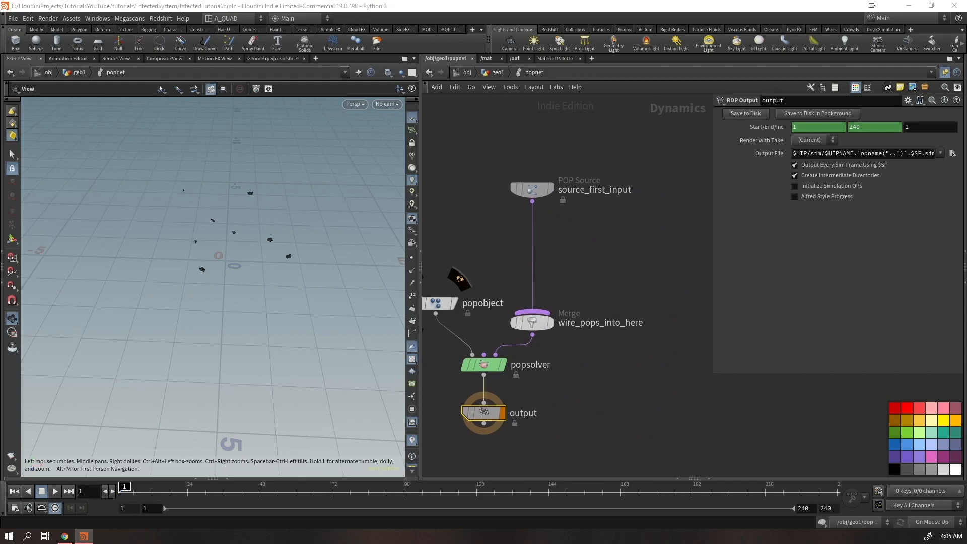
{"action": "middle_click_drag", "start_coordinate": [523, 266], "coordinate": [615, 199]}
{"action": "left_click_drag", "start_coordinate": [533, 238], "coordinate": [498, 145]}
{"action": "left_click_drag", "start_coordinate": [589, 348], "coordinate": [588, 450]}
{"action": "left_click_drag", "start_coordinate": [508, 141], "coordinate": [539, 260]}
{"action": "middle_click_drag", "start_coordinate": [497, 350], "coordinate": [534, 192]}
{"action": "left_click_drag", "start_coordinate": [615, 298], "coordinate": [571, 386]}
- Move the source_first_input node upward to make room between it and the wire_pops_into_here merge
{"action": "scroll", "coordinate": [544, 227], "scroll_direction": "up", "scroll_amount": 1}
{"action": "mouse_move", "coordinate": [639, 147]}
{"action": "middle_mouse_down"}
{"action": "mouse_move", "coordinate": [568, 267]}
{"action": "mouse_move", "coordinate": [618, 209]}
{"action": "mouse_move", "coordinate": [571, 303]}
{"action": "middle_mouse_up"}
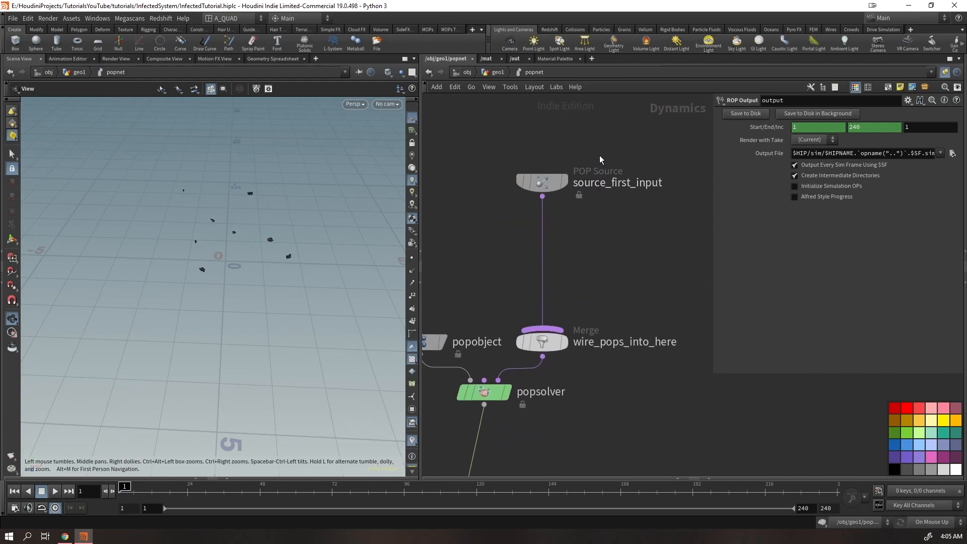
{"action": "middle_click_drag", "start_coordinate": [599, 159], "coordinate": [537, 259]}
{"action": "scroll", "coordinate": [537, 259], "scroll_direction": "up", "scroll_amount": 1}
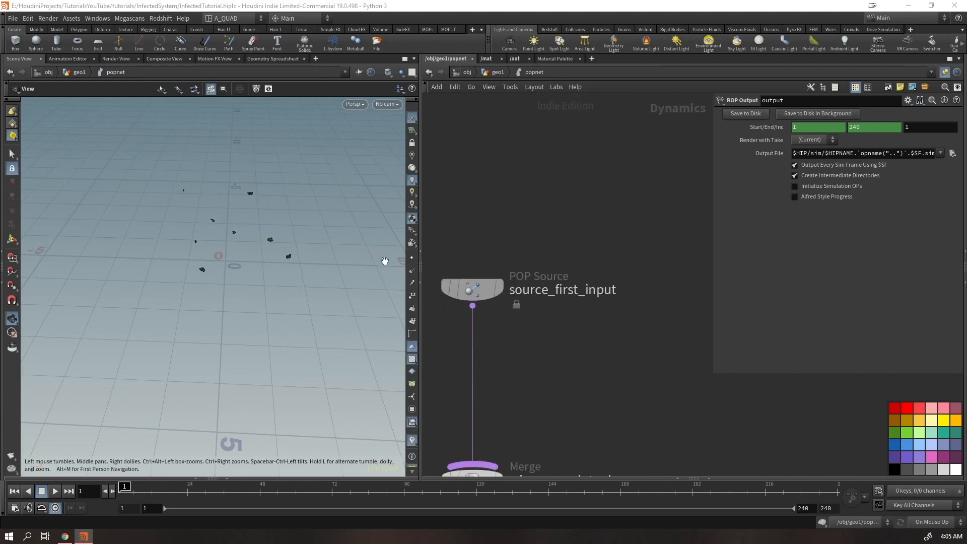
{"action": "left_click_drag", "start_coordinate": [472, 289], "coordinate": [473, 242]}
{"action": "scroll", "coordinate": [332, 139], "scroll_direction": "up", "scroll_amount": 5}
{"action": "left_click_drag", "start_coordinate": [332, 139], "coordinate": [280, 203]}
{"action": "middle_click_drag", "start_coordinate": [476, 419], "coordinate": [543, 311]}
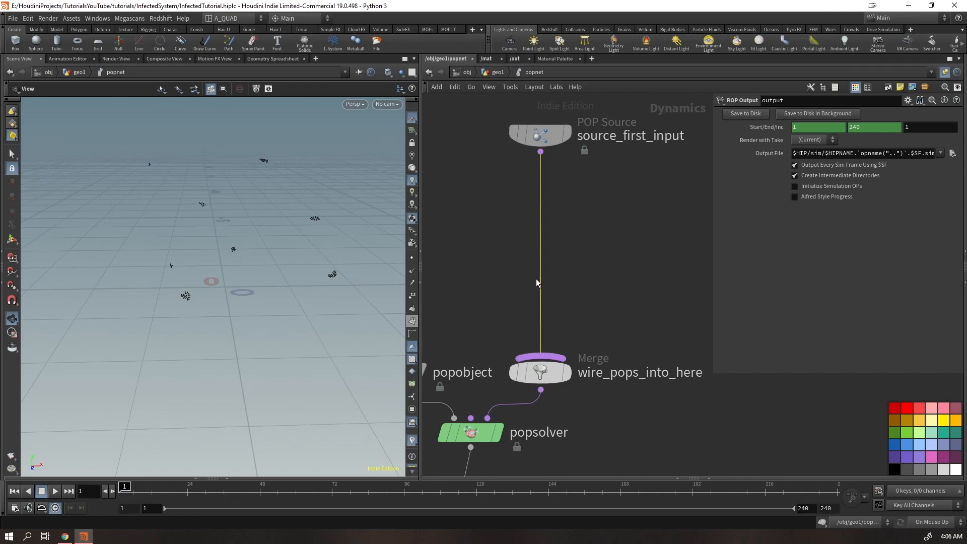
- Insert a POP Grains node between source_first_input and the wire_pops_into_here merge
{"action": "left_click_drag", "start_coordinate": [289, 207], "coordinate": [224, 276]}
{"action": "middle_click_drag", "start_coordinate": [225, 277], "coordinate": [237, 317]}
{"action": "right_click_drag", "start_coordinate": [232, 275], "coordinate": [244, 296]}
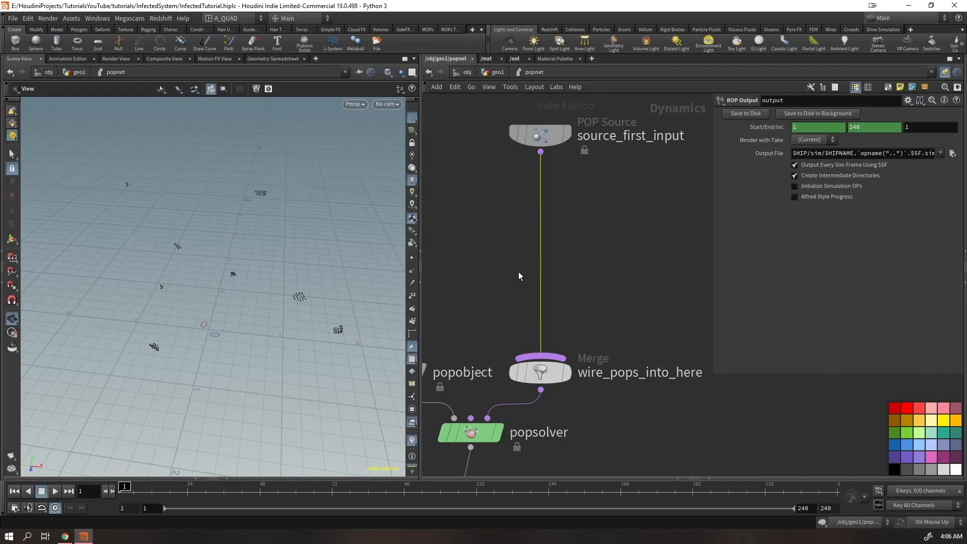
{"action": "key", "text": "Tab"}
{"action": "type", "text": "popgra"}
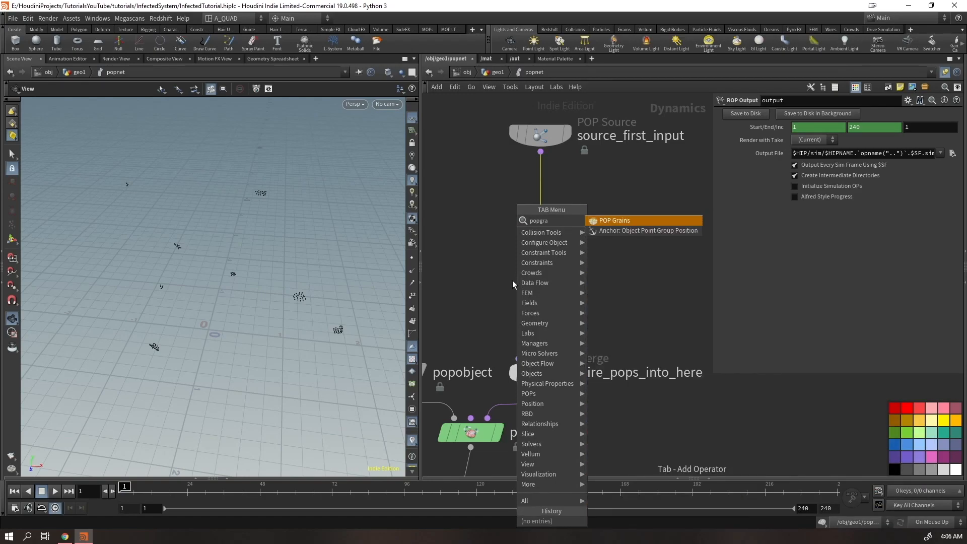
{"action": "key", "text": "Return"}
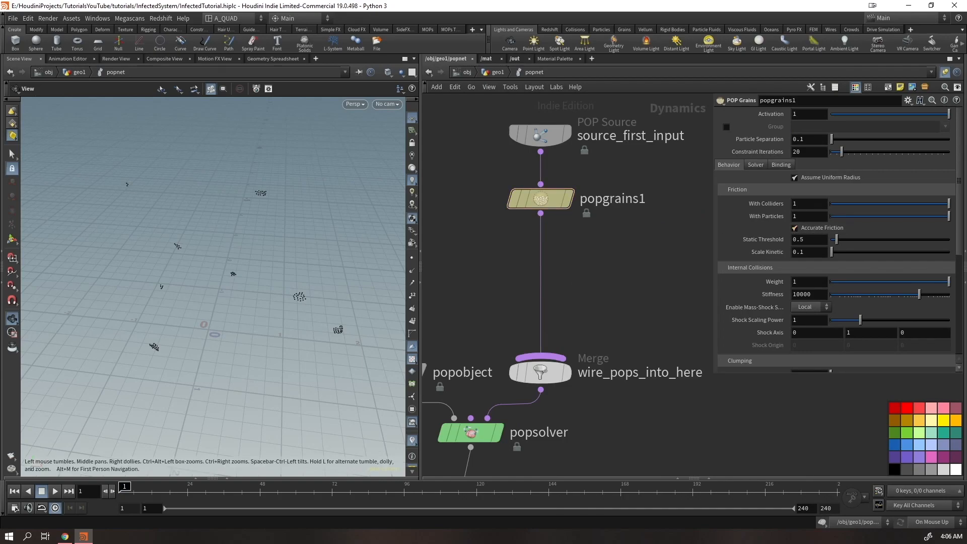
- Disable Assume Uniform Radius on popgrains1 and set its Clumping Weight to 1
{"action": "left_click", "coordinate": [795, 179]}
{"action": "scroll", "coordinate": [816, 228], "scroll_direction": "down", "scroll_amount": 3}
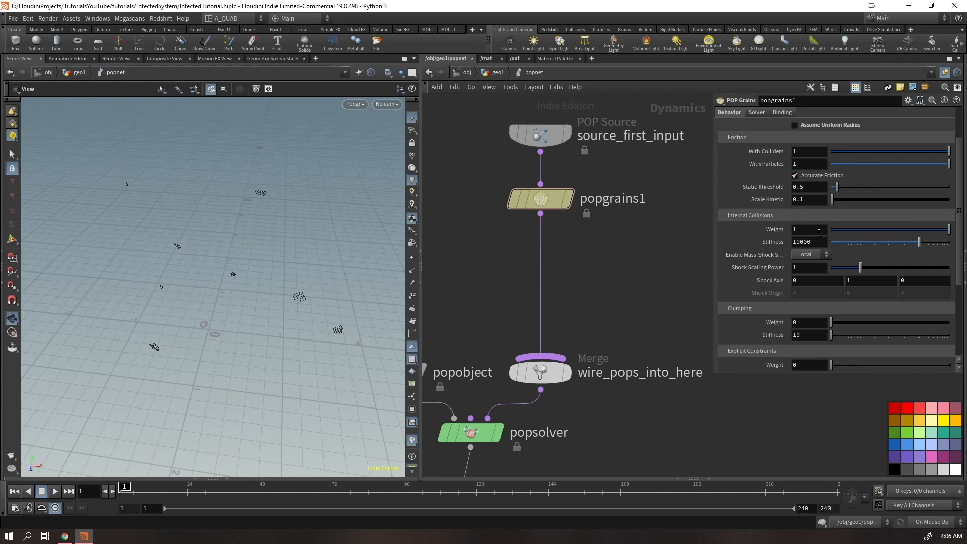
{"action": "left_click_drag", "start_coordinate": [831, 205], "coordinate": [950, 204]}
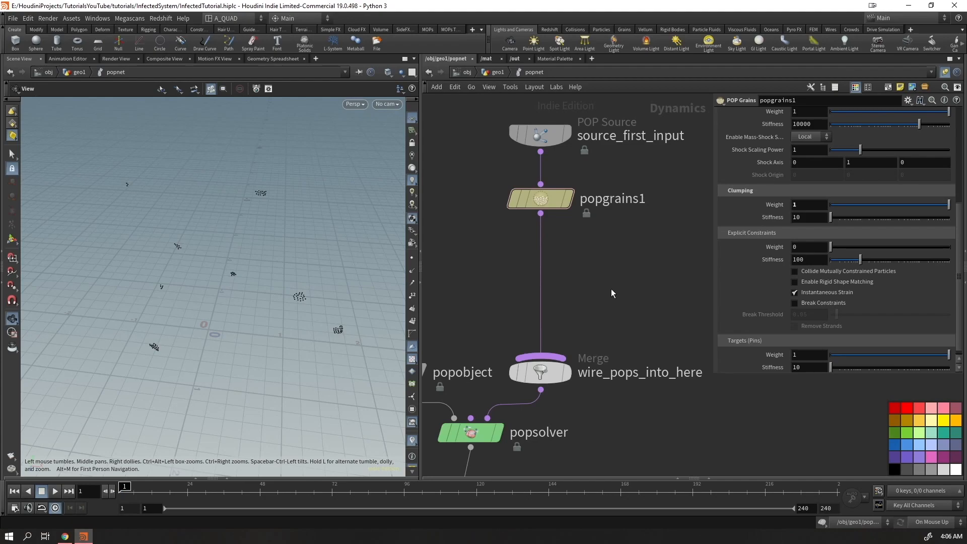
- Play back the grain simulation from a closer view, then return to the first frame
{"action": "left_click_drag", "start_coordinate": [290, 296], "coordinate": [287, 283]}
{"action": "key", "text": "Up"}
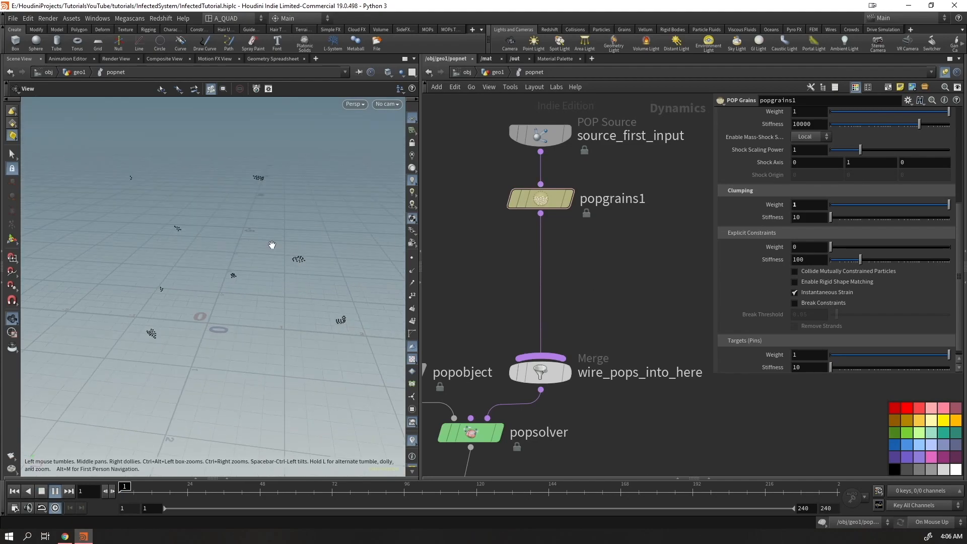
{"action": "key", "text": "Up"}
{"action": "right_click_drag", "start_coordinate": [254, 258], "coordinate": [318, 186]}
{"action": "key", "text": "ctrl+Up"}
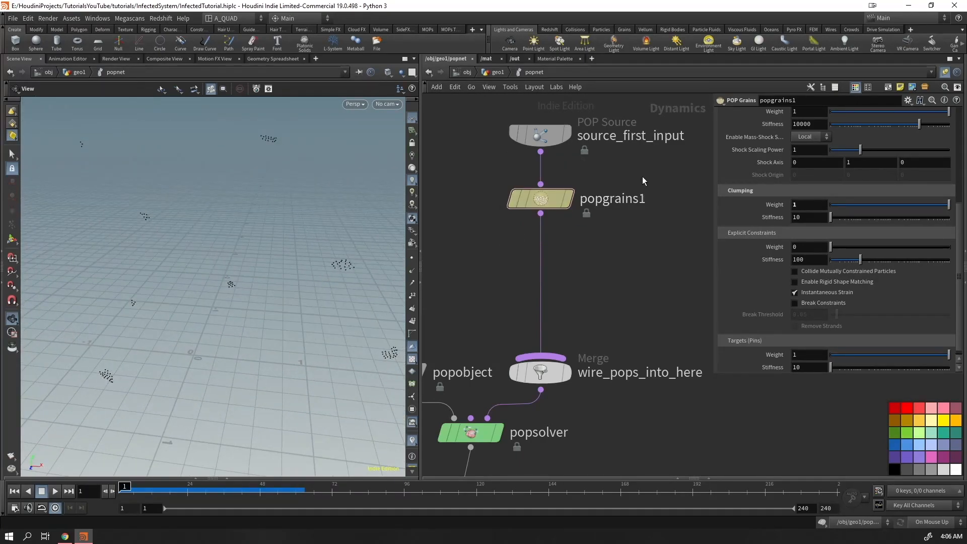
- Set the Emission Type of source_first_input to All Points
{"action": "left_click", "coordinate": [579, 135]}
{"action": "left_click", "coordinate": [800, 145]}
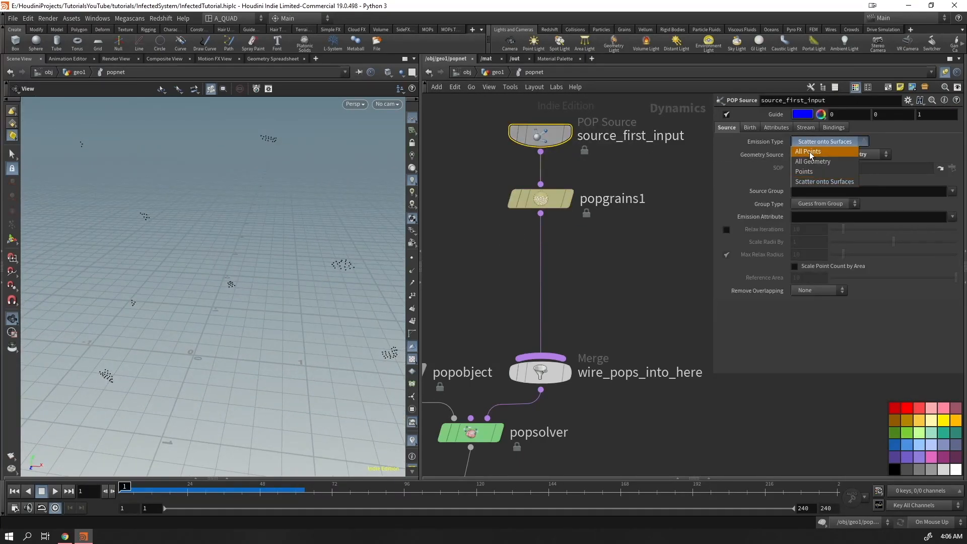
{"action": "left_click", "coordinate": [809, 152]}
{"action": "left_click", "coordinate": [794, 179]}
- Play back the simulation with all points emitting, check it from different angles, and rewind to the first frame
{"action": "key", "text": "Up"}
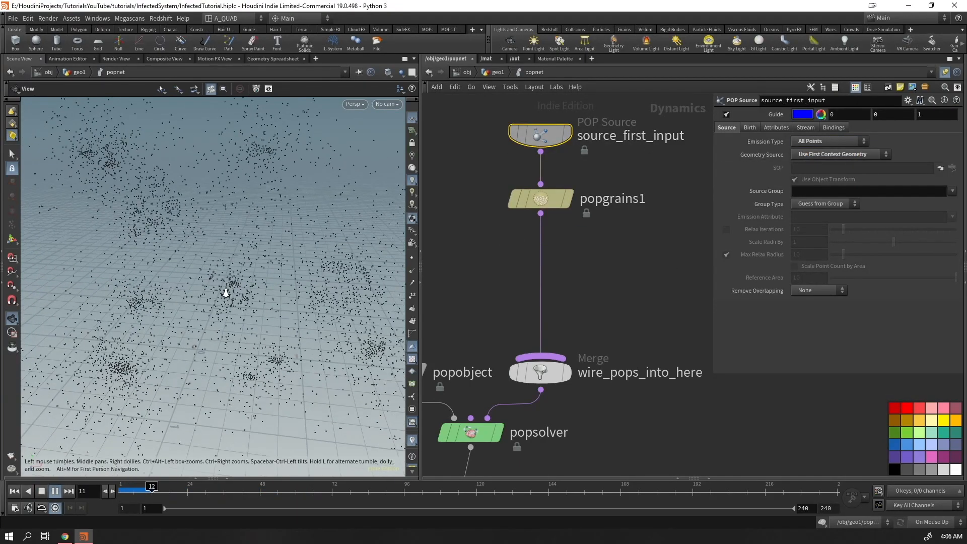
{"action": "left_click_drag", "start_coordinate": [225, 280], "coordinate": [237, 235]}
{"action": "key", "text": "Up"}
{"action": "key", "text": "ctrl+Up"}
{"action": "key", "text": "Up"}
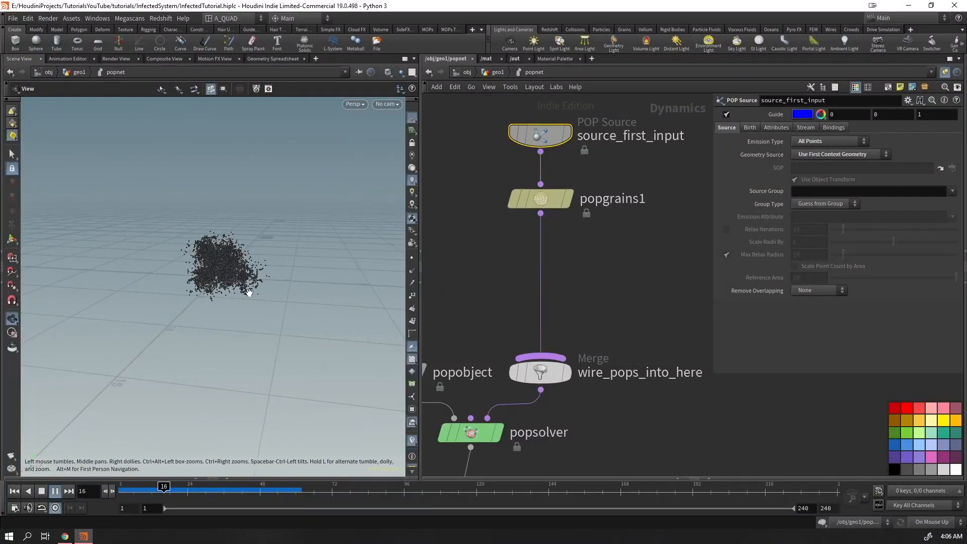
{"action": "key", "text": "ctrl+Up"}
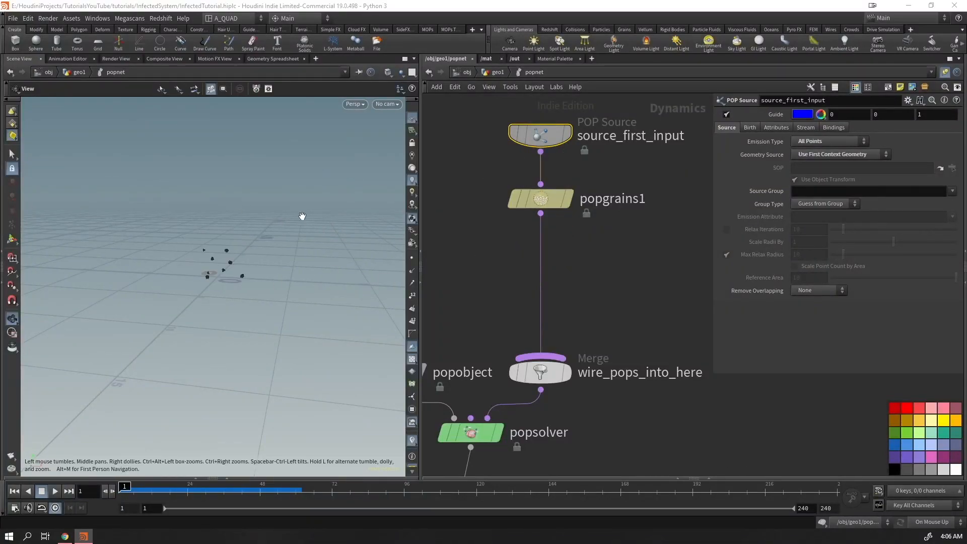
- Move popgrains1 down and insert a POP Wrangle between source_first_input and popgrains1
{"action": "left_click_drag", "start_coordinate": [543, 195], "coordinate": [546, 267]}
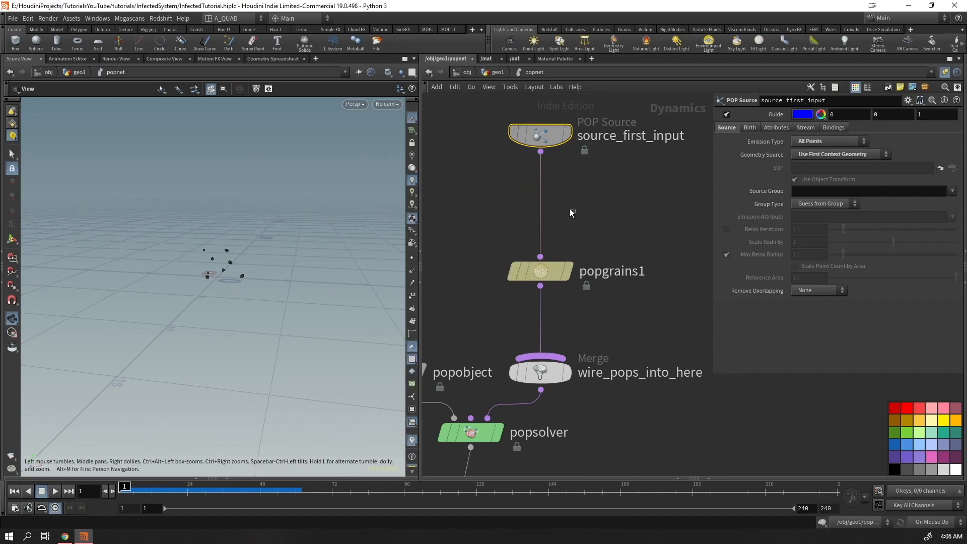
{"action": "key", "text": "Tab"}
{"action": "type", "text": "popwr"}
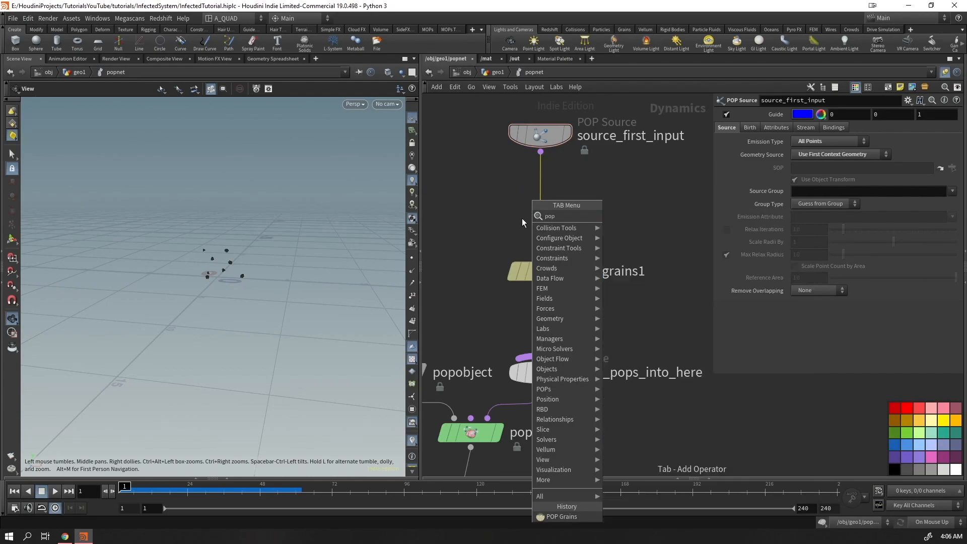
{"action": "key", "text": "Return"}
- Enter v@v = 0; as the VEXpression of popwrangle1 to cancel the particle velocity
{"action": "left_click", "coordinate": [794, 183]}
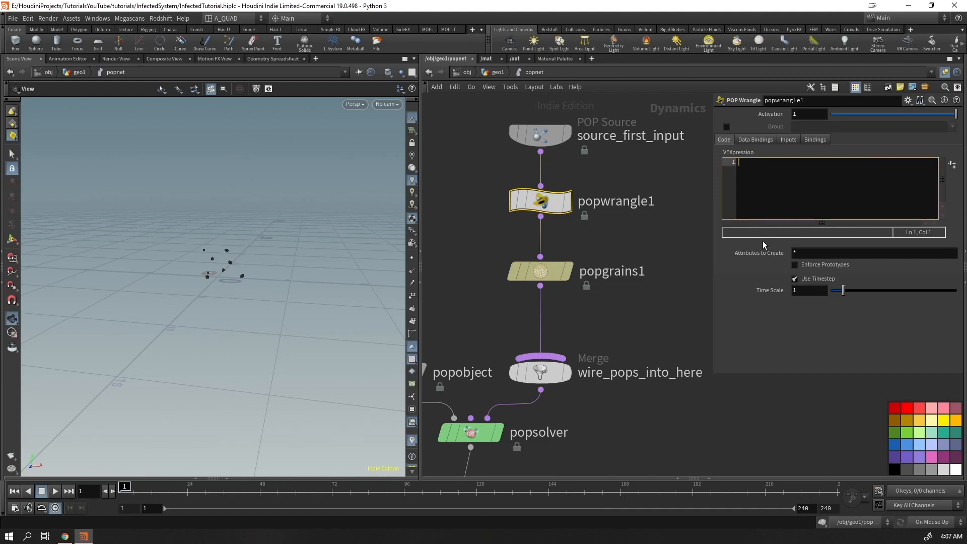
{"action": "type", "text": "v@v"}
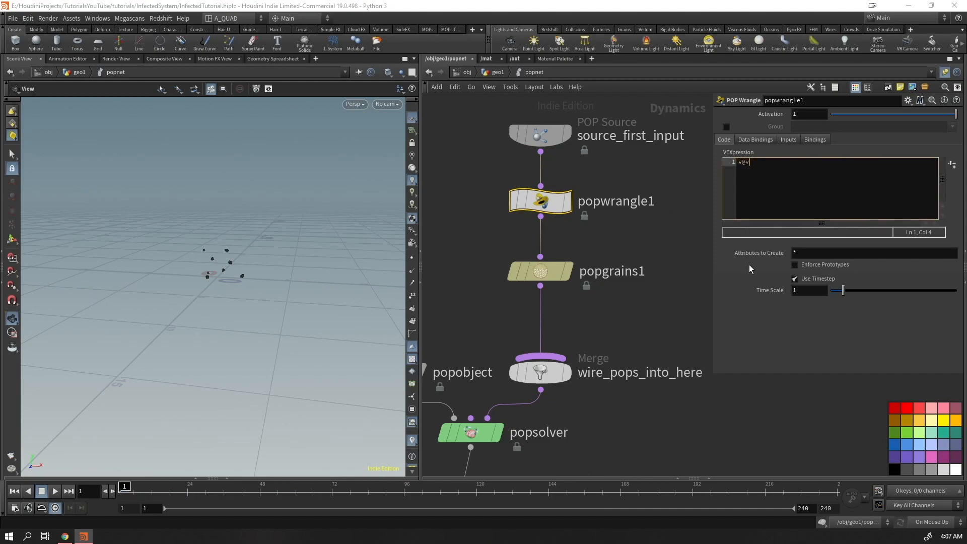
{"action": "type", "text": " = 0;"}
- Play back the zero-velocity simulation, inspect the particle clusters up close, and rewind to the first frame
{"action": "key", "text": "Up"}
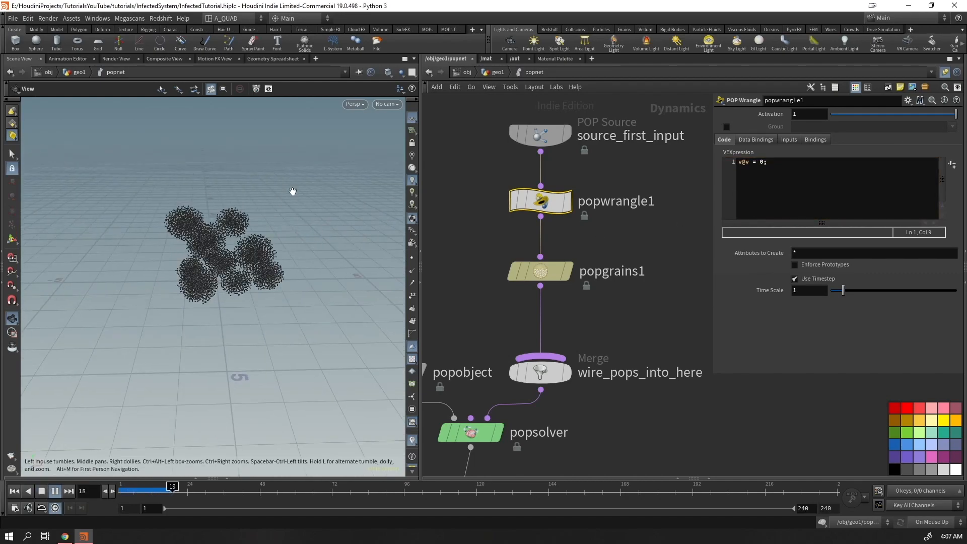
{"action": "left_click_drag", "start_coordinate": [272, 260], "coordinate": [249, 246]}
{"action": "key", "text": "ctrl+Up"}
{"action": "key", "text": "Up"}
{"action": "right_click_drag", "start_coordinate": [251, 245], "coordinate": [343, 149]}
{"action": "right_click_drag", "start_coordinate": [242, 237], "coordinate": [274, 205]}
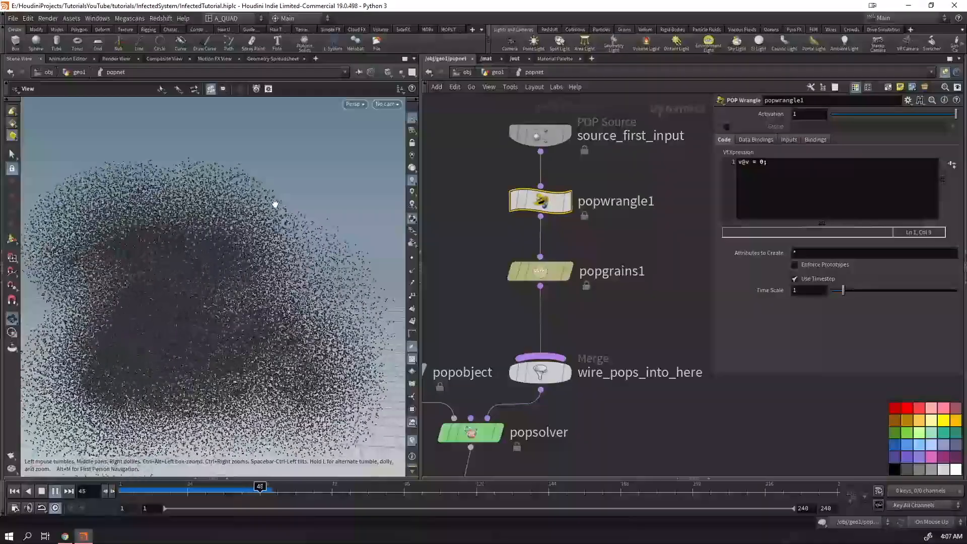
{"action": "key", "text": "ctrl+Up"}
{"action": "left_click", "coordinate": [497, 72]}
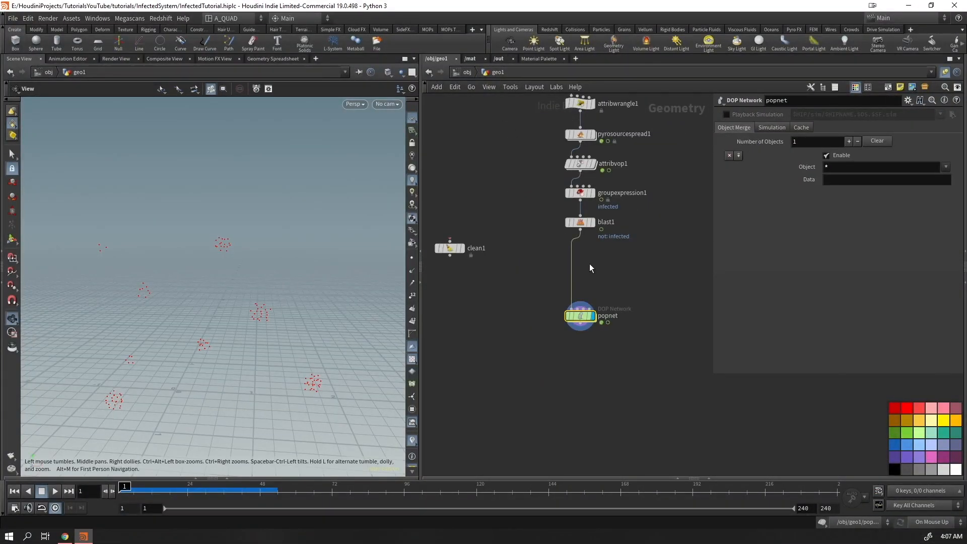
{"action": "key", "text": "Tab"}
{"action": "type", "text": "aw"}
{"action": "key", "text": "Return"}
{"action": "key", "text": "Return"}
{"action": "left_click", "coordinate": [789, 207]}
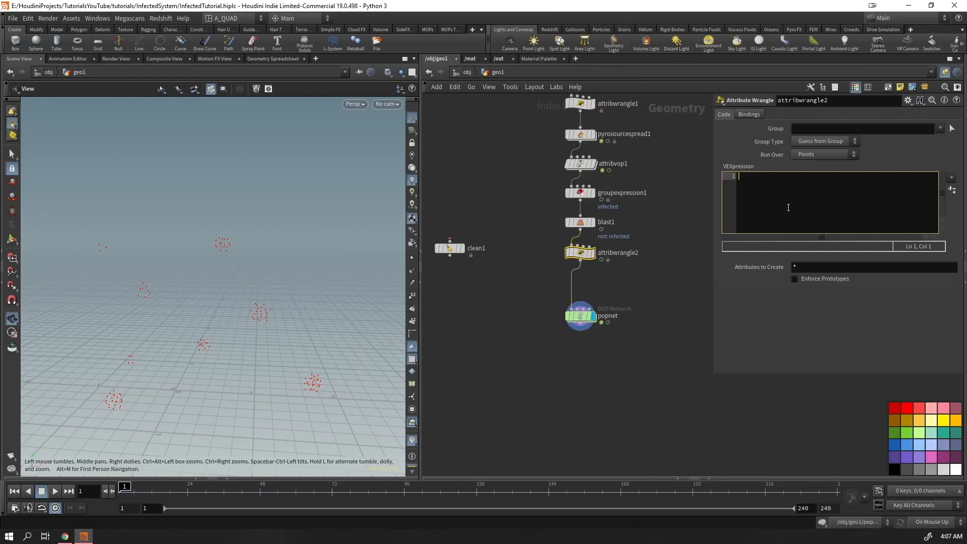
{"action": "type", "text": "@pscale = 0;"}
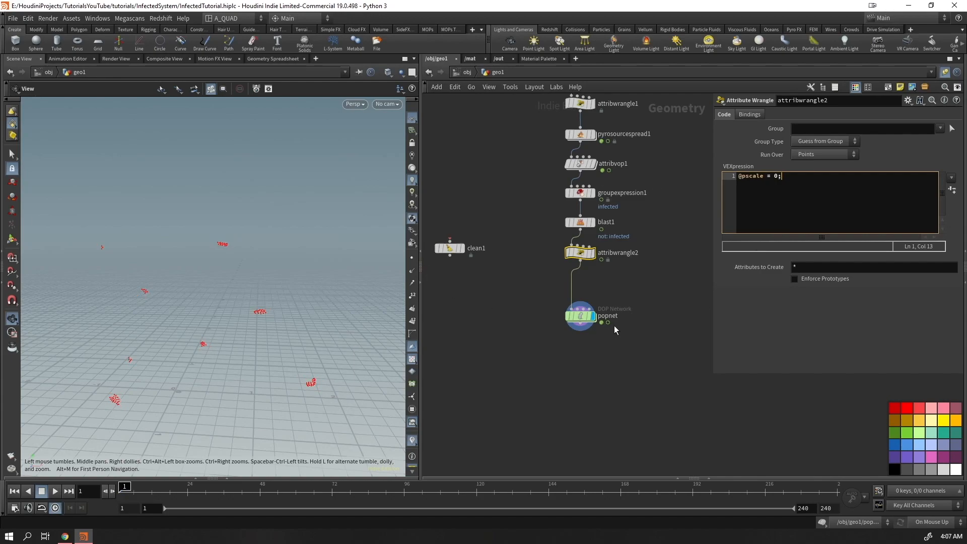
- Go back inside popnet and play the simulation up to frame 40
{"action": "left_click", "coordinate": [582, 320]}
{"action": "key", "text": "Return"}
{"action": "left_click_drag", "start_coordinate": [206, 318], "coordinate": [207, 322]}
{"action": "key", "text": "Up"}
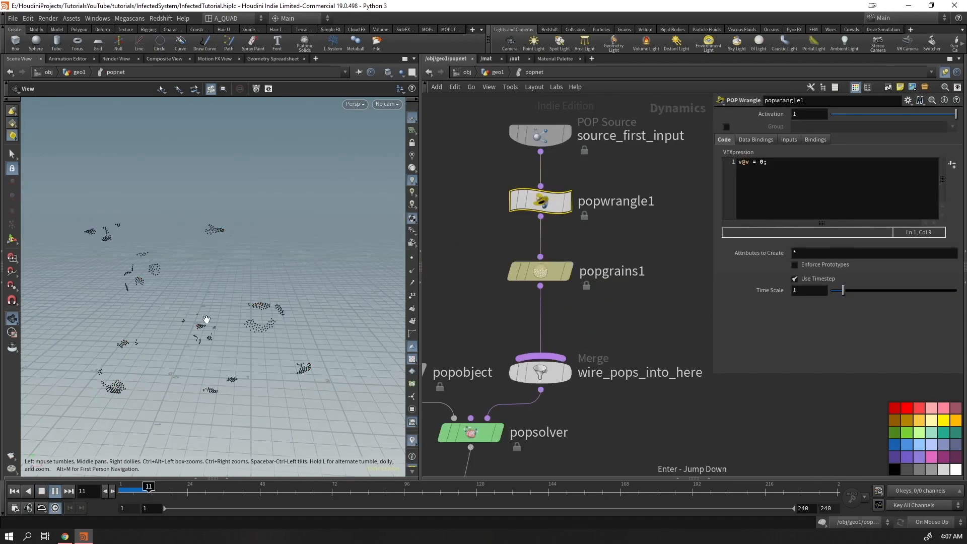
{"action": "key", "text": "Up"}
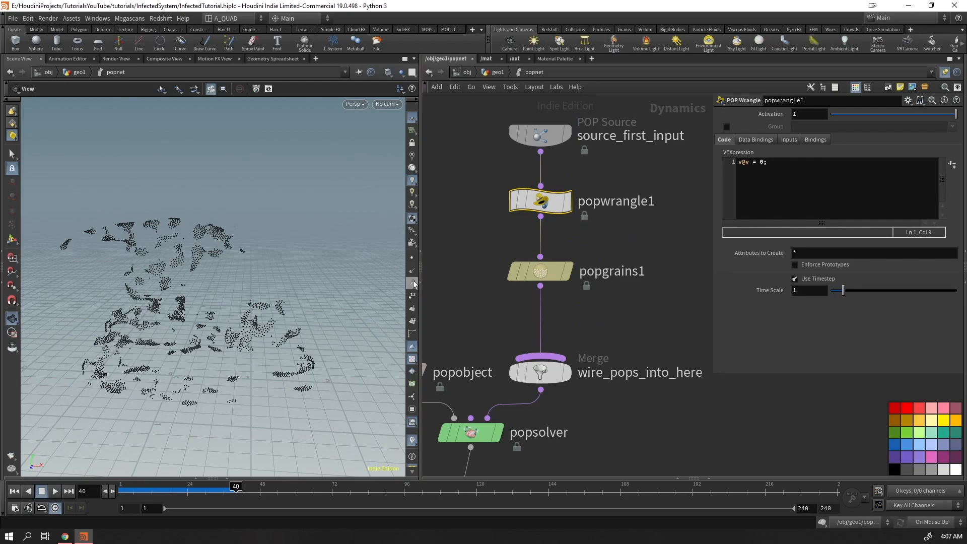
- Turn on point numbers in the viewport and examine the particles up close during playback, then rewind to the first frame
{"action": "left_click", "coordinate": [412, 295]}
{"action": "scroll", "coordinate": [252, 246], "scroll_direction": "up", "scroll_amount": 5}
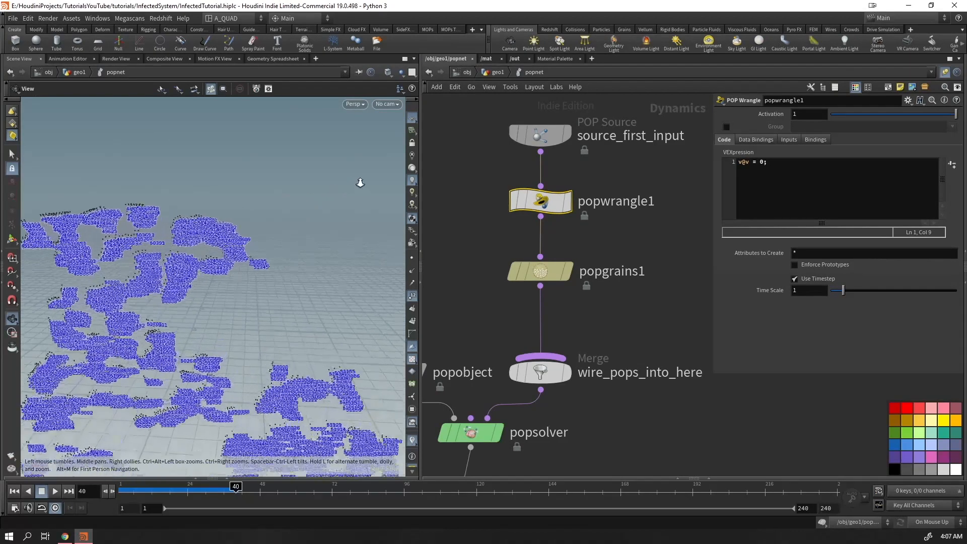
{"action": "right_click_drag", "start_coordinate": [246, 235], "coordinate": [281, 212]}
{"action": "key", "text": "Down"}
{"action": "key", "text": "Up"}
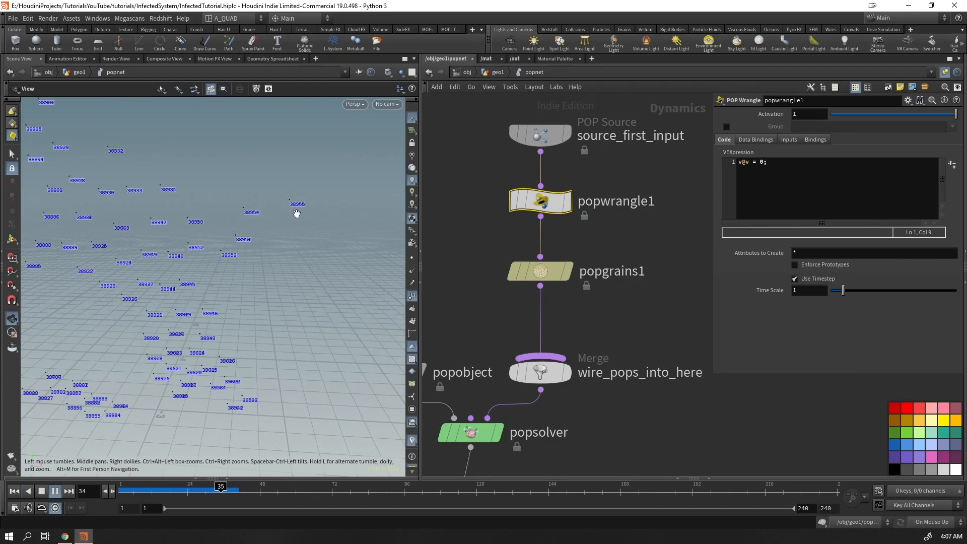
{"action": "key", "text": "ctrl+Up"}
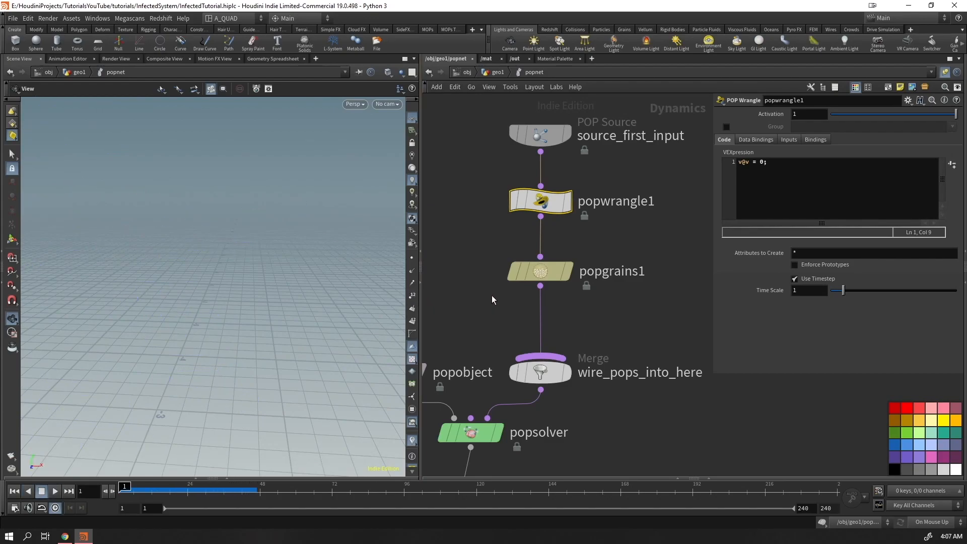
- Go up to geo1, bring clean1 closer to the chain and move attribwrangle2 out to the side
{"action": "key", "text": "u"}
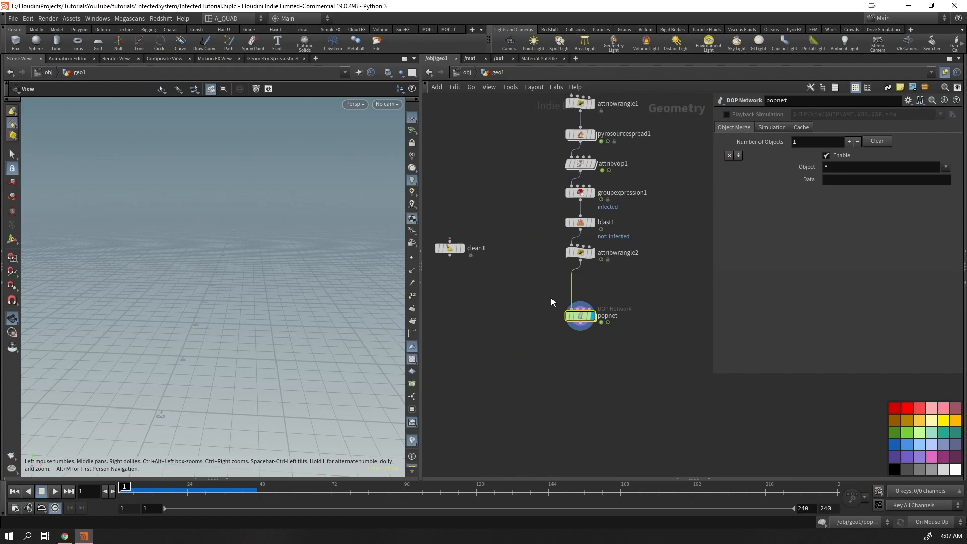
{"action": "left_click_drag", "start_coordinate": [455, 249], "coordinate": [527, 272]}
{"action": "left_click_drag", "start_coordinate": [593, 253], "coordinate": [658, 266]}
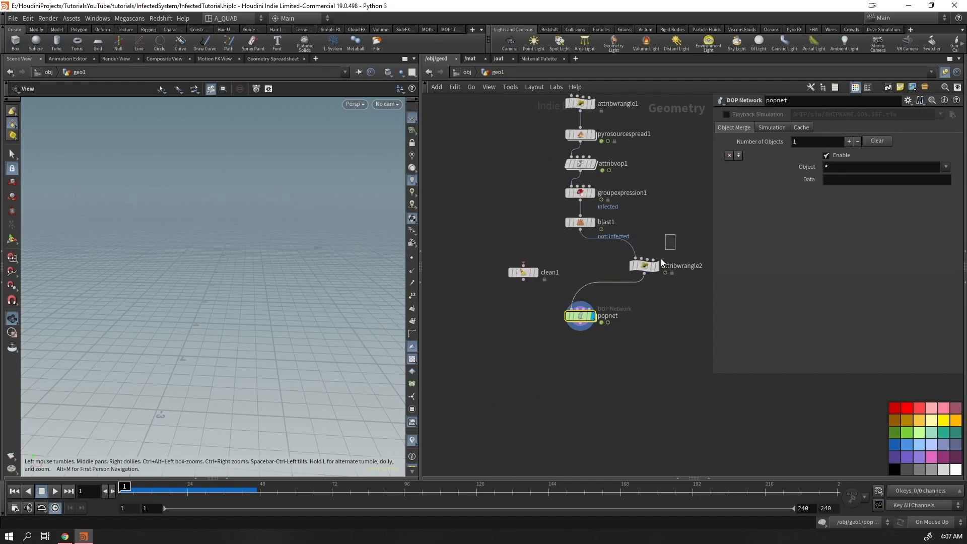
- Set Remove Attribs on clean1 to * and insert it between blast1 and popnet, bypassing attribwrangle2
{"action": "left_click_drag", "start_coordinate": [795, 178], "coordinate": [731, 179]}
{"action": "left_click_drag", "start_coordinate": [563, 249], "coordinate": [522, 276]}
{"action": "left_click_drag", "start_coordinate": [843, 188], "coordinate": [793, 197]}
{"action": "key", "text": "BackSpace"}
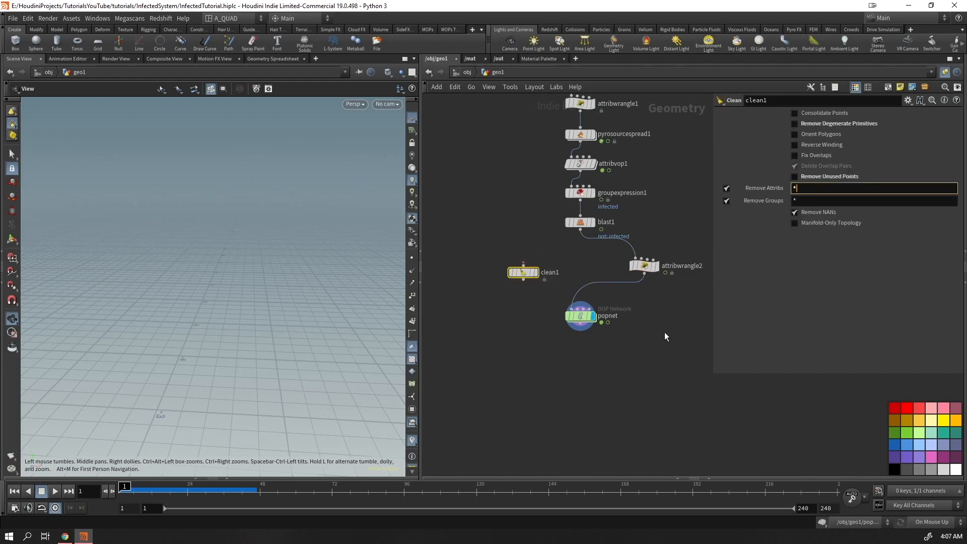
{"action": "left_click_drag", "start_coordinate": [581, 231], "coordinate": [579, 307]}
{"action": "left_click_drag", "start_coordinate": [586, 260], "coordinate": [589, 260]}
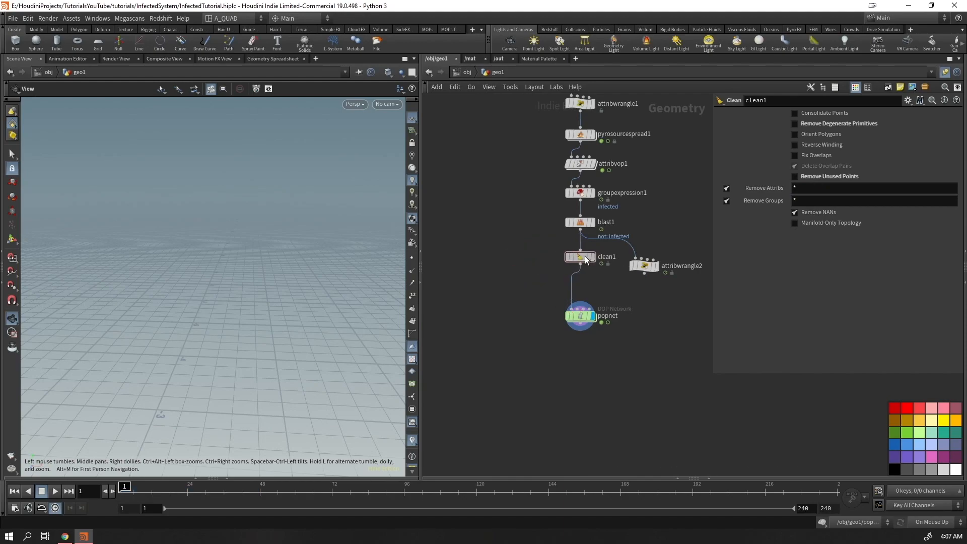
- Play back the simulation with clean1 feeding popnet and rewind to the first frame
{"action": "key", "text": "Up"}
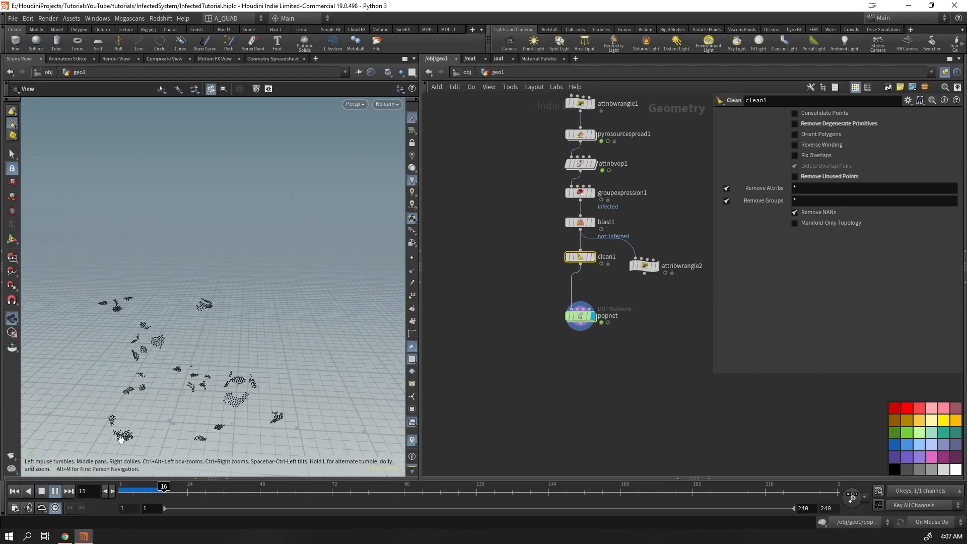
{"action": "key", "text": "ctrl+Up"}
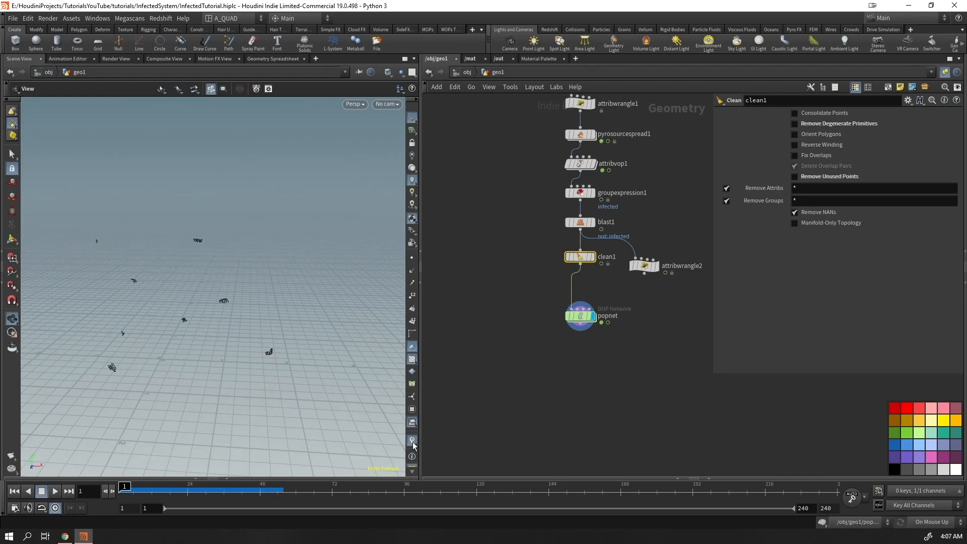
{"action": "left_click", "coordinate": [413, 440]}
- Move popnet up closer to clean1 and delete the unused attribwrangle2 node
{"action": "left_click", "coordinate": [579, 321]}
{"action": "left_click_drag", "start_coordinate": [579, 320], "coordinate": [579, 301]}
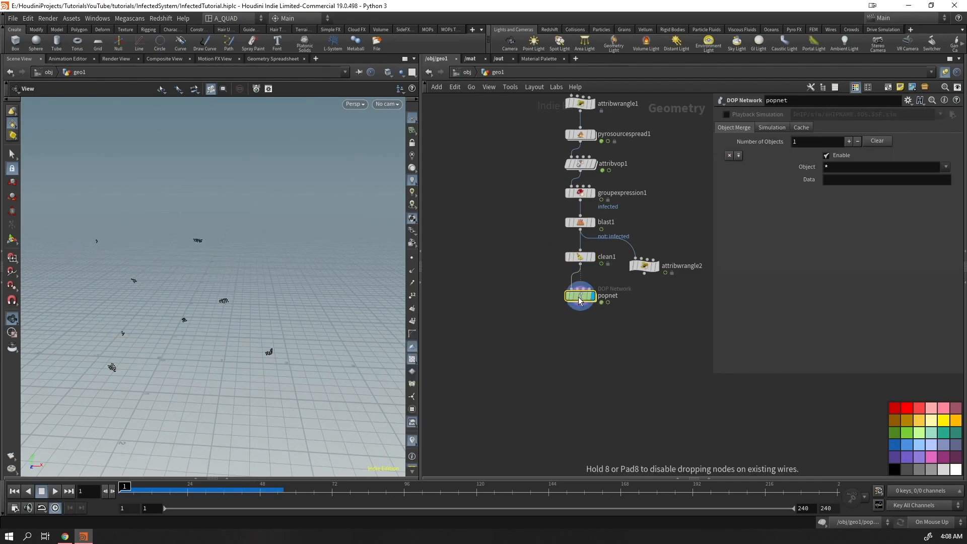
{"action": "left_click", "coordinate": [645, 266]}
{"action": "key", "text": "Delete"}
- Tidy the arrangement of the geo1 node chain so its nodes sit closer together
{"action": "middle_click_drag", "start_coordinate": [646, 224], "coordinate": [601, 337]}
{"action": "left_click_drag", "start_coordinate": [558, 161], "coordinate": [523, 474]}
{"action": "left_click_drag", "start_coordinate": [545, 192], "coordinate": [546, 262]}
{"action": "left_click", "coordinate": [618, 374]}
{"action": "middle_click_drag", "start_coordinate": [600, 412], "coordinate": [609, 317]}
{"action": "left_click", "coordinate": [543, 307]}
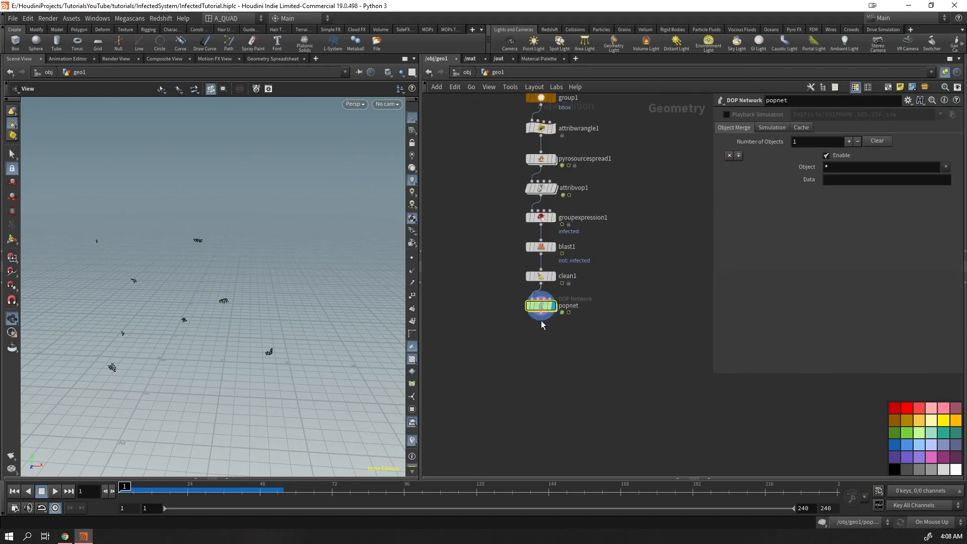
{"action": "key", "text": "i"}
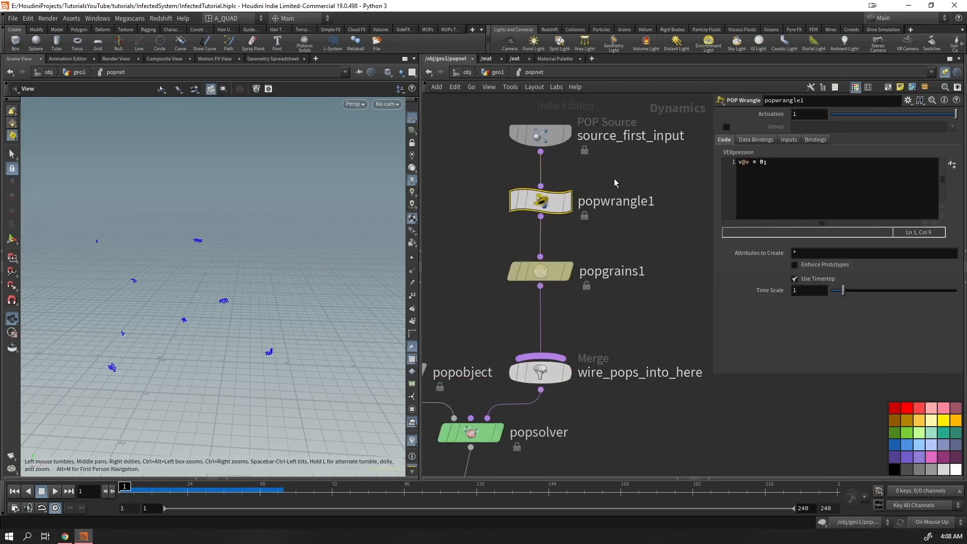
{"action": "left_click", "coordinate": [794, 165]}
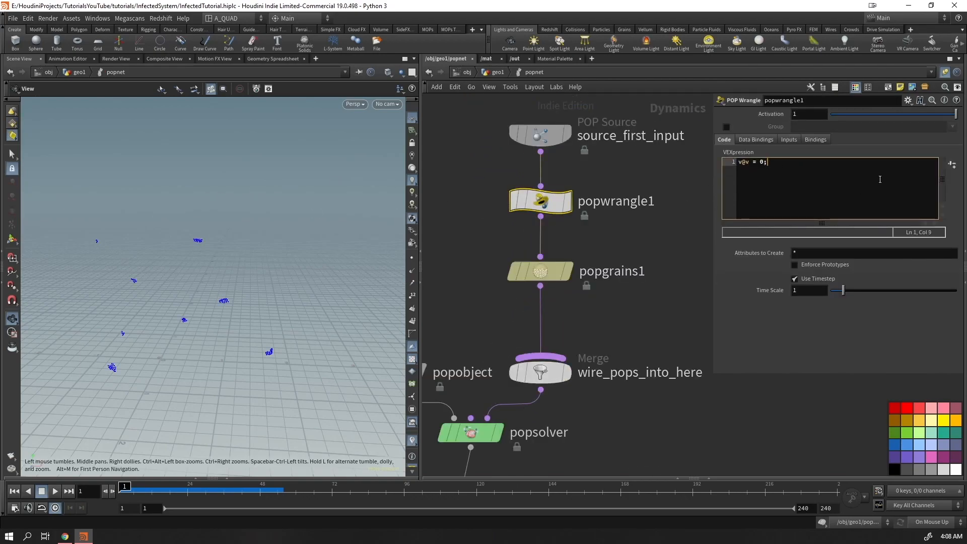
{"action": "left_click", "coordinate": [739, 162]}
{"action": "key", "text": "Return"}
{"action": "key", "text": "Return"}
{"action": "key", "text": "Return"}
{"action": "key", "text": "Up"}
{"action": "key", "text": "Up"}
{"action": "key", "text": "Up"}
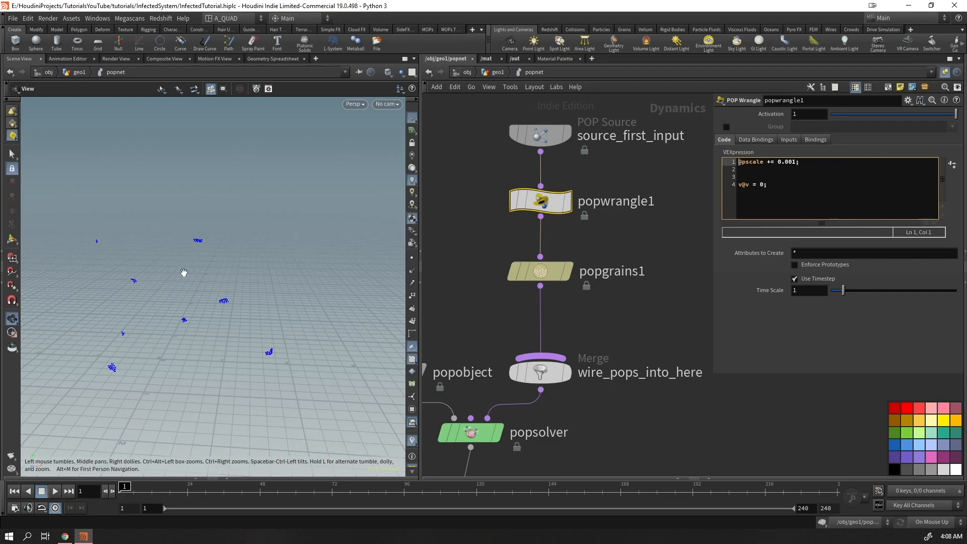
- Play back the simulation with growing particle scale, inspect the clusters from other angles, and rewind to the first frame
{"action": "key", "text": "Up"}
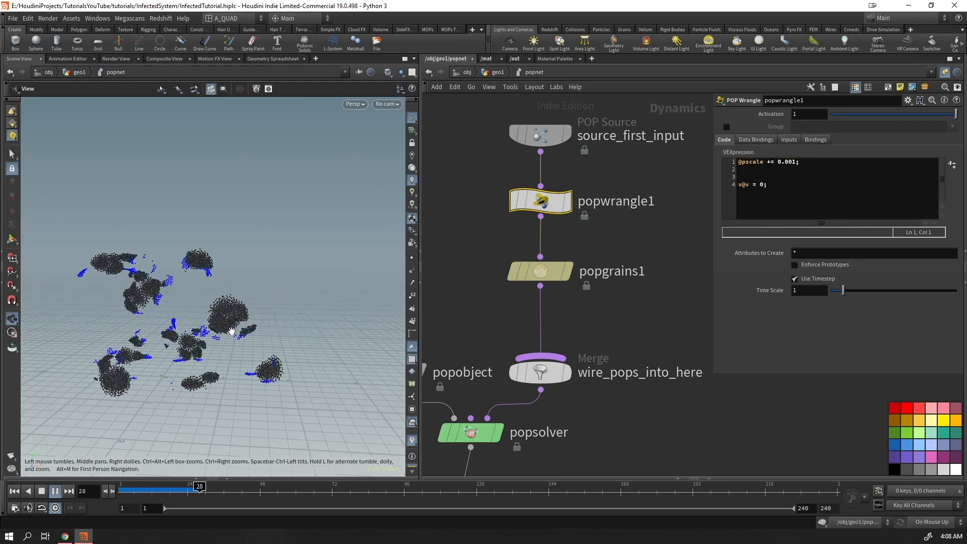
{"action": "key", "text": "Up"}
{"action": "left_click_drag", "start_coordinate": [222, 337], "coordinate": [366, 319]}
{"action": "right_click_drag", "start_coordinate": [255, 264], "coordinate": [294, 224]}
{"action": "key", "text": "ctrl+Up"}
{"action": "key", "text": "Up"}
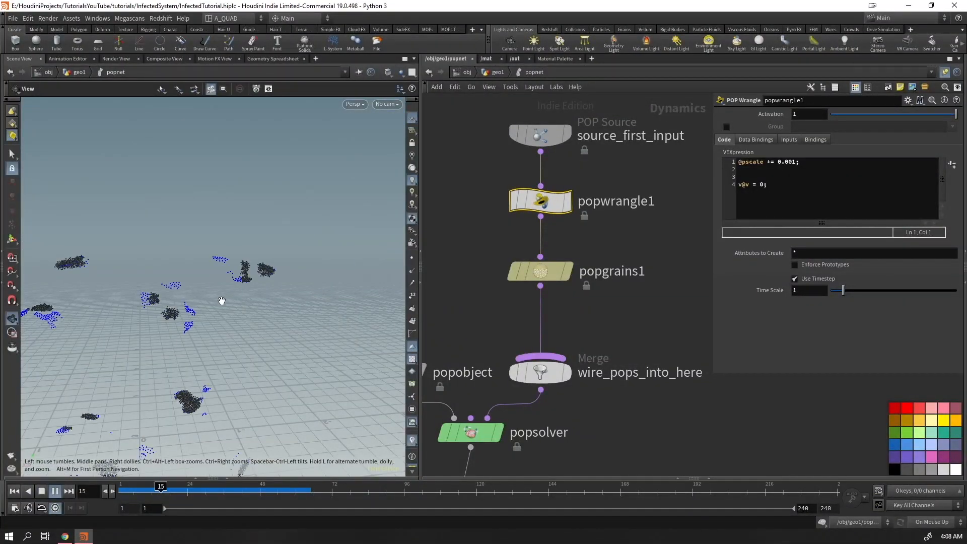
{"action": "key", "text": "ctrl+Up"}
{"action": "left_click", "coordinate": [821, 164]}
{"action": "key", "text": "Return"}
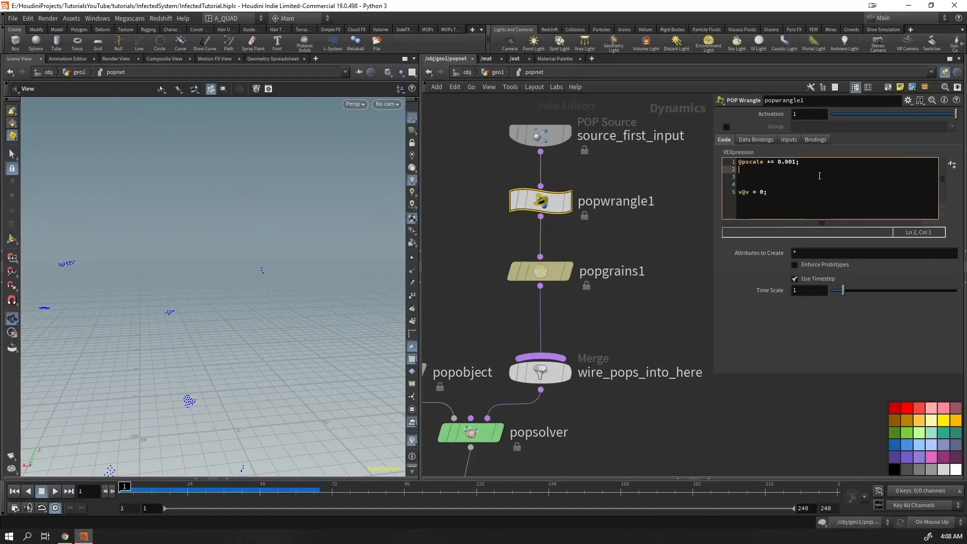
{"action": "type", "text": "@pscale = clamp"}
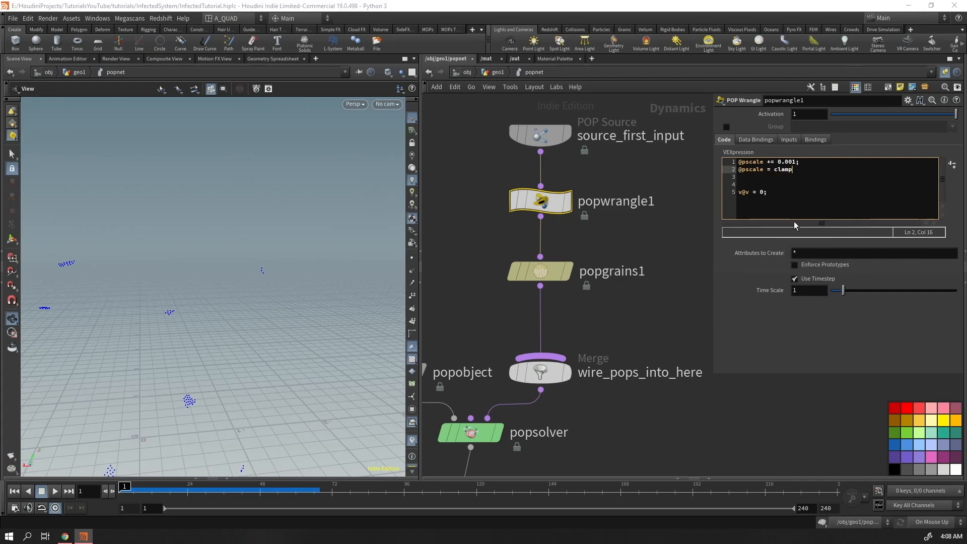
{"action": "type", "text": "(@pscale, 0, 0.01"}
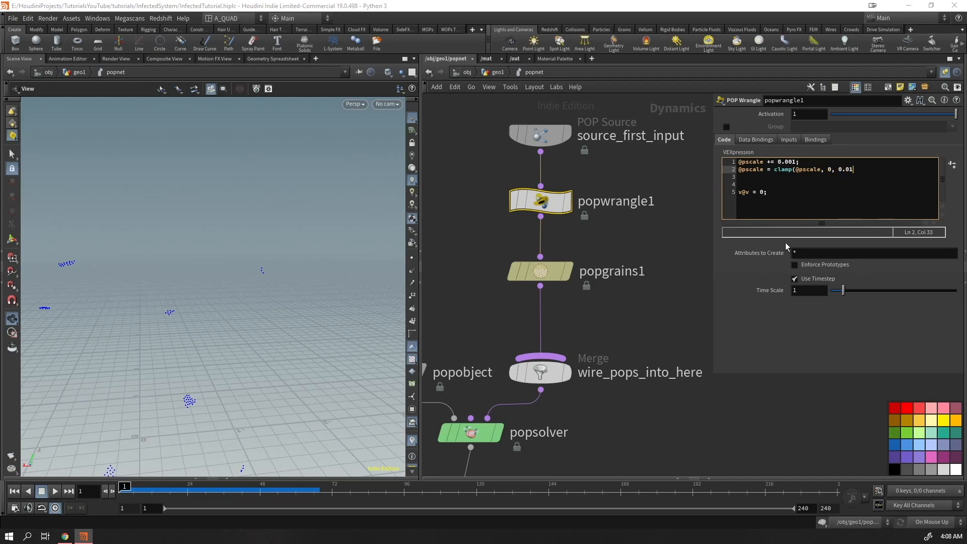
{"action": "type", "text": ");"}
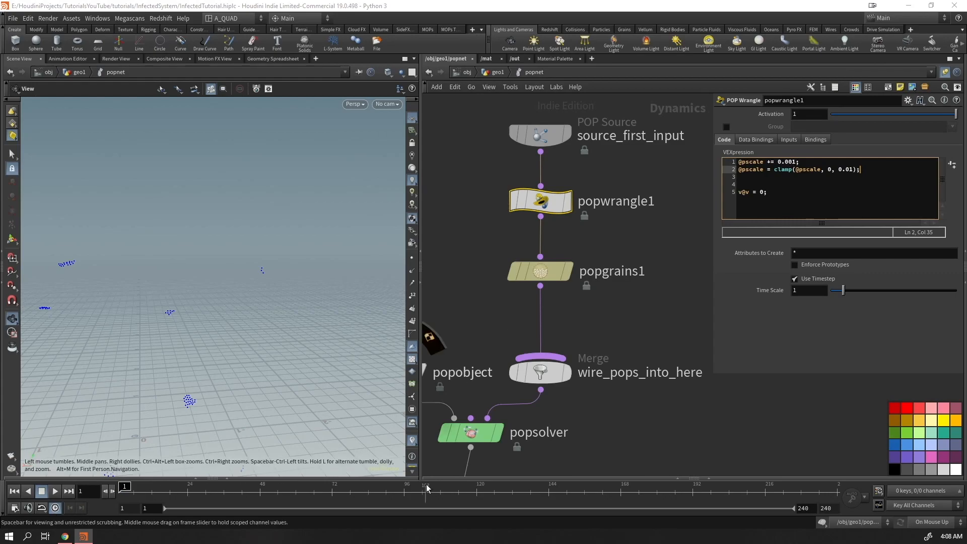
- Play back the simulation with the clamped particle scale and stop it at about frame 83
{"action": "left_click_drag", "start_coordinate": [839, 170], "coordinate": [853, 170]}
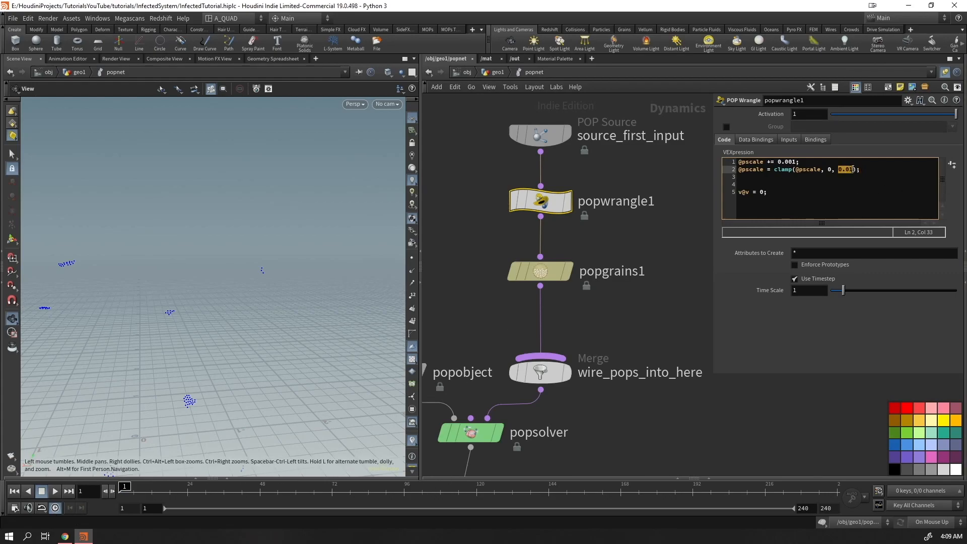
{"action": "key", "text": "Up"}
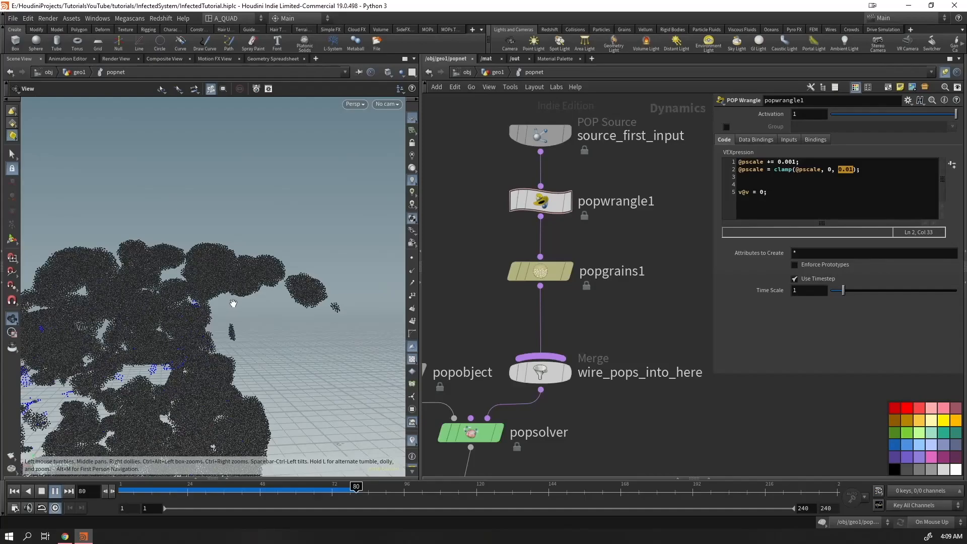
{"action": "key", "text": "Up"}
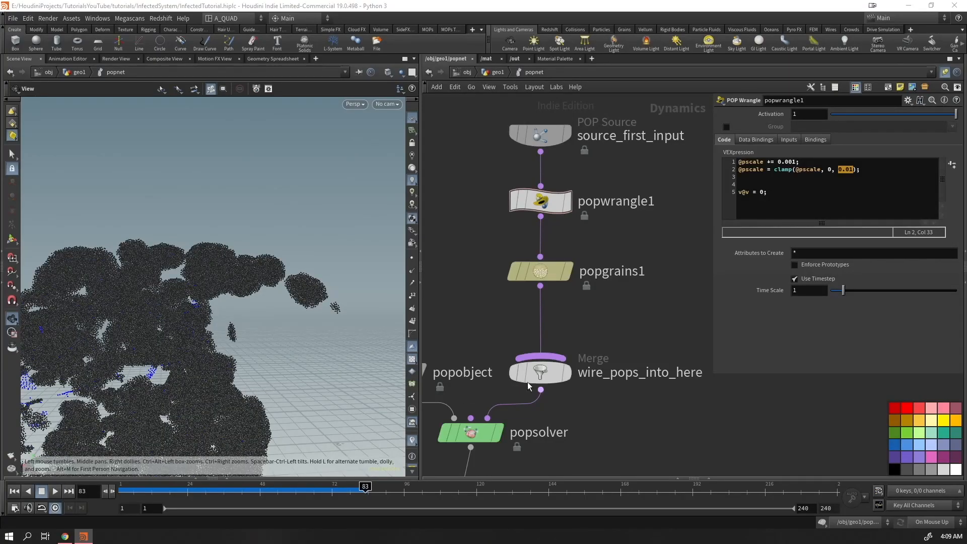
- Tidy the popnet network by moving the particle source chain near popsolver and aligning output beneath popsolver
{"action": "scroll", "coordinate": [522, 387], "scroll_direction": "down", "scroll_amount": 4}
{"action": "left_click_drag", "start_coordinate": [594, 174], "coordinate": [538, 384]}
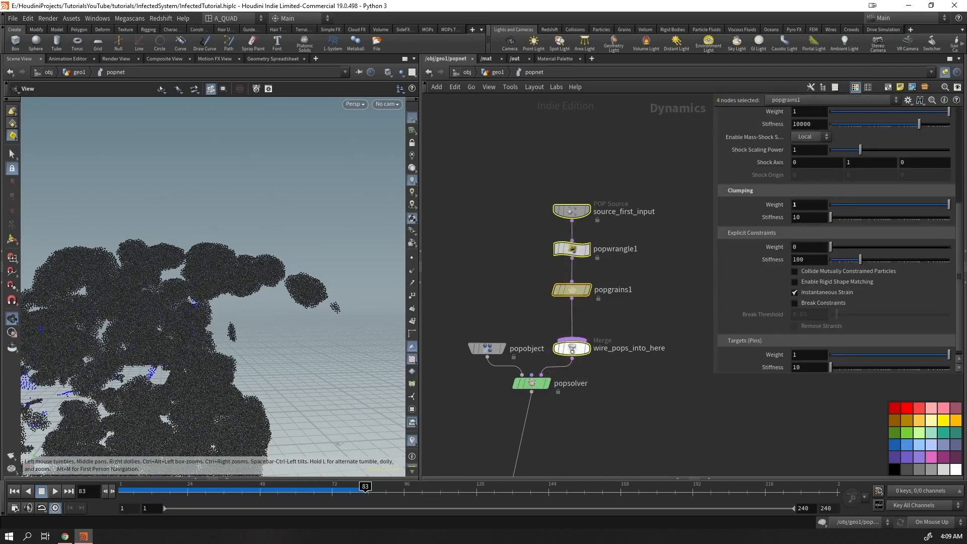
{"action": "left_click_drag", "start_coordinate": [572, 353], "coordinate": [579, 395]}
{"action": "middle_click_drag", "start_coordinate": [616, 433], "coordinate": [678, 226]}
{"action": "left_click_drag", "start_coordinate": [554, 372], "coordinate": [595, 349]}
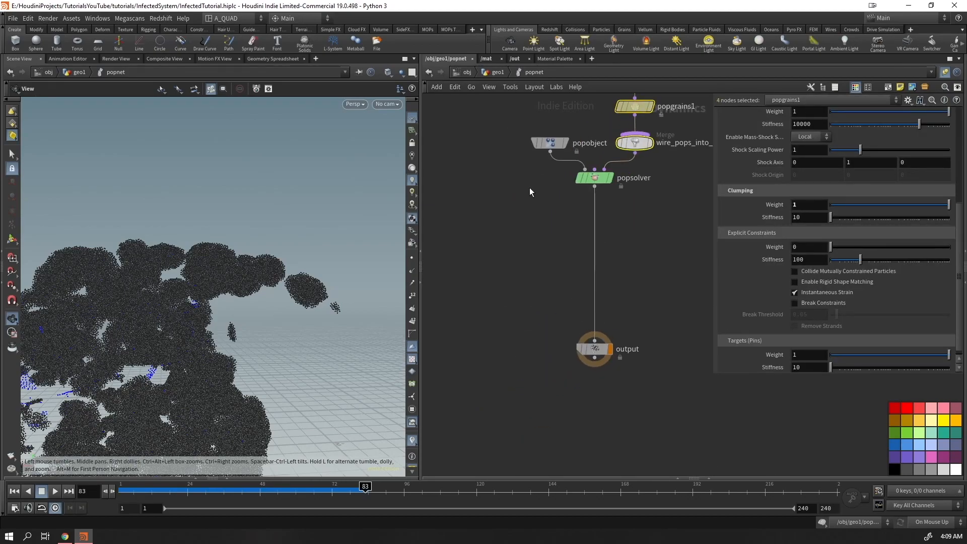
- Return to geo1 and add a displayed Null node on a separate branch carrying the original model, level with popnet
{"action": "left_click", "coordinate": [488, 74]}
{"action": "scroll", "coordinate": [497, 283], "scroll_direction": "down", "scroll_amount": 2}
{"action": "middle_click_drag", "start_coordinate": [488, 240], "coordinate": [577, 421]}
{"action": "middle_click_drag", "start_coordinate": [558, 170], "coordinate": [549, 250]}
{"action": "scroll", "coordinate": [579, 196], "scroll_direction": "up", "scroll_amount": 2}
{"action": "left_click", "coordinate": [635, 219]}
{"action": "middle_click_drag", "start_coordinate": [470, 319], "coordinate": [531, 210]}
{"action": "key", "text": "Tab"}
{"action": "type", "text": "null"}
{"action": "key", "text": "Return"}
{"action": "left_click", "coordinate": [487, 355]}
{"action": "left_click", "coordinate": [489, 355]}
{"action": "key", "text": "r"}
{"action": "left_click", "coordinate": [488, 356]}
{"action": "middle_click_drag", "start_coordinate": [514, 342], "coordinate": [586, 318]}
{"action": "middle_click_drag", "start_coordinate": [696, 330], "coordinate": [581, 304]}
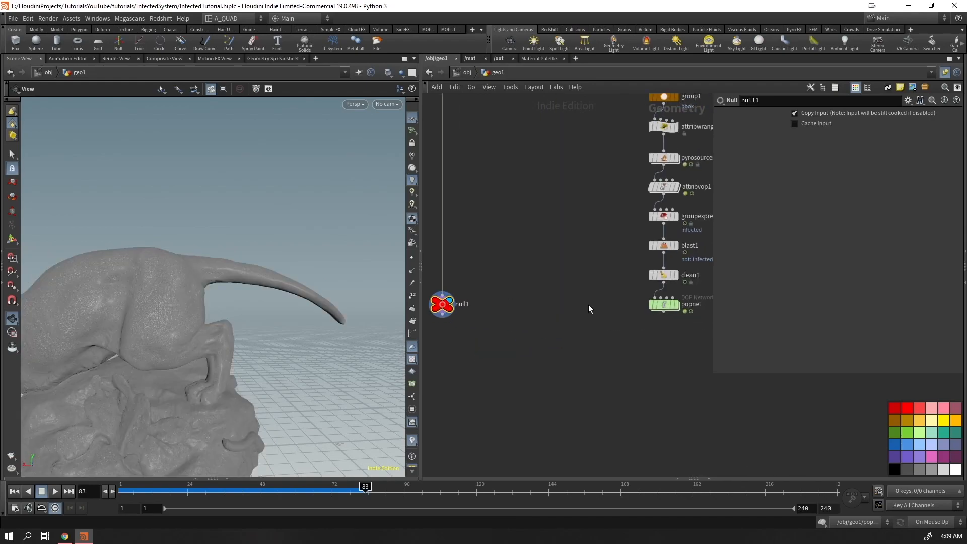
- Merge null1 with popnet, display the result, and inspect the grains on the model from other angles
{"action": "scroll", "coordinate": [604, 310], "scroll_direction": "down", "scroll_amount": 3}
{"action": "left_click_drag", "start_coordinate": [653, 325], "coordinate": [572, 359]}
{"action": "left_click_drag", "start_coordinate": [190, 308], "coordinate": [177, 316]}
{"action": "right_click_drag", "start_coordinate": [177, 315], "coordinate": [350, 207]}
{"action": "left_click_drag", "start_coordinate": [350, 207], "coordinate": [305, 257]}
{"action": "middle_click_drag", "start_coordinate": [317, 277], "coordinate": [199, 250]}
{"action": "right_click_drag", "start_coordinate": [199, 250], "coordinate": [55, 423]}
{"action": "mouse_move", "coordinate": [181, 272]}
{"action": "left_mouse_down"}
{"action": "mouse_move", "coordinate": [203, 260]}
{"action": "mouse_move", "coordinate": [187, 269]}
{"action": "left_mouse_up"}
{"action": "left_click_drag", "start_coordinate": [317, 222], "coordinate": [420, 218]}
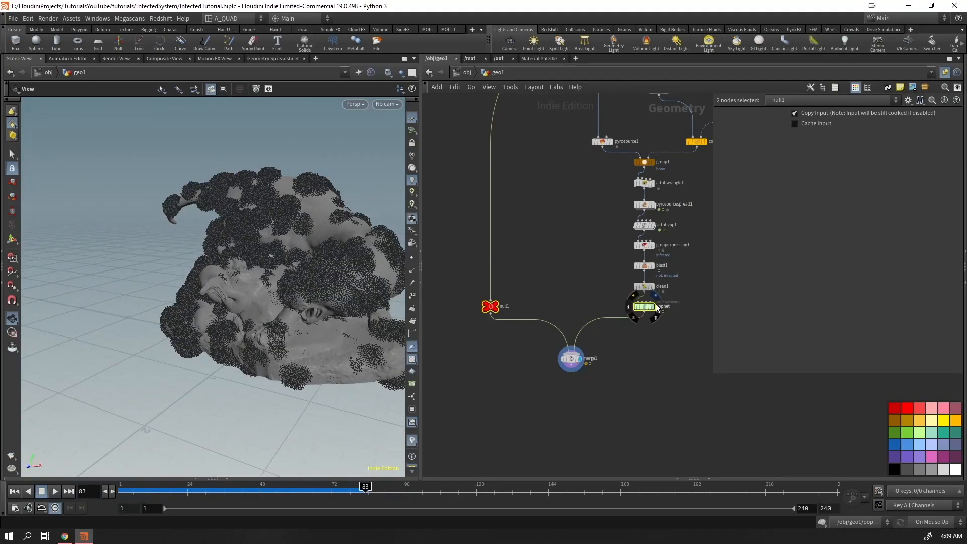
- Go inside popnet, insert a Merge node between popsolver and output, and save the scene
{"action": "left_click", "coordinate": [656, 298]}
{"action": "left_click_drag", "start_coordinate": [667, 336], "coordinate": [641, 305]}
{"action": "key", "text": "Return"}
{"action": "middle_click_drag", "start_coordinate": [628, 266], "coordinate": [598, 304]}
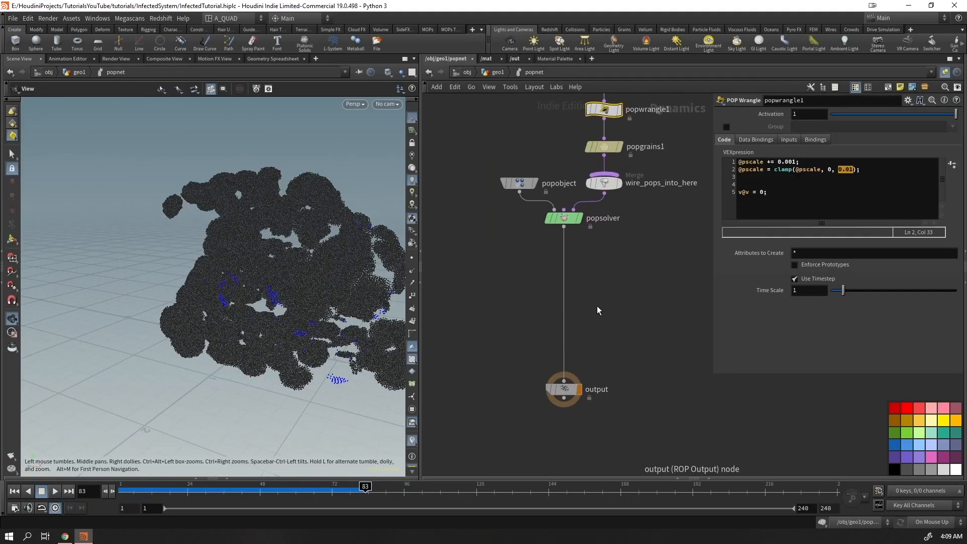
{"action": "key", "text": "Tab"}
{"action": "type", "text": "merg"}
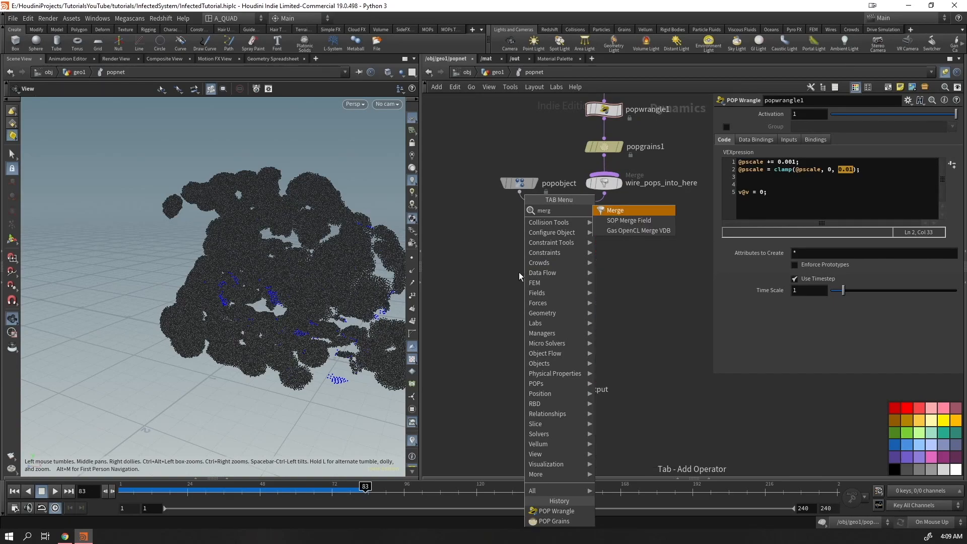
{"action": "key", "text": "Return"}
{"action": "left_click_drag", "start_coordinate": [574, 254], "coordinate": [526, 332]}
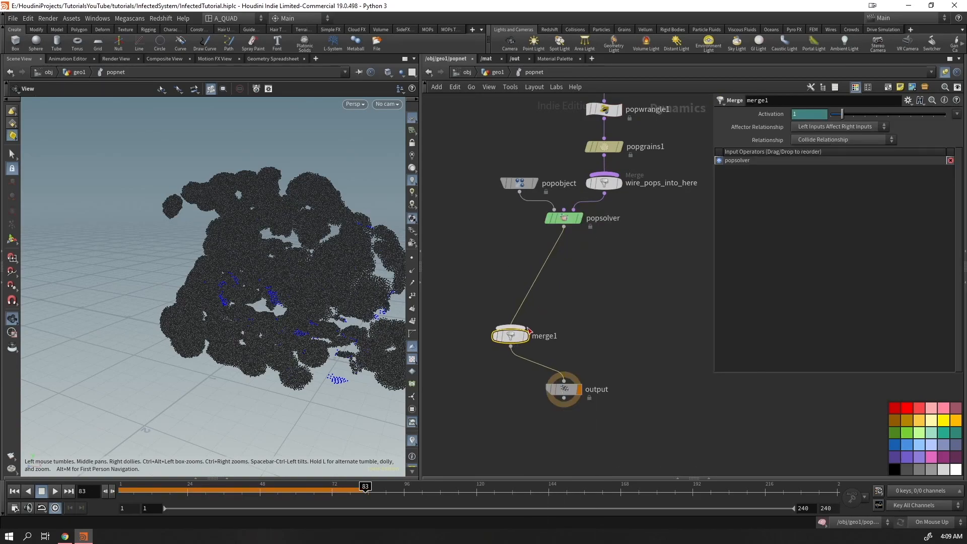
{"action": "middle_click_drag", "start_coordinate": [526, 332], "coordinate": [590, 311]}
{"action": "key", "text": "ctrl+s"}
{"action": "left_click_drag", "start_coordinate": [637, 368], "coordinate": [594, 385]}
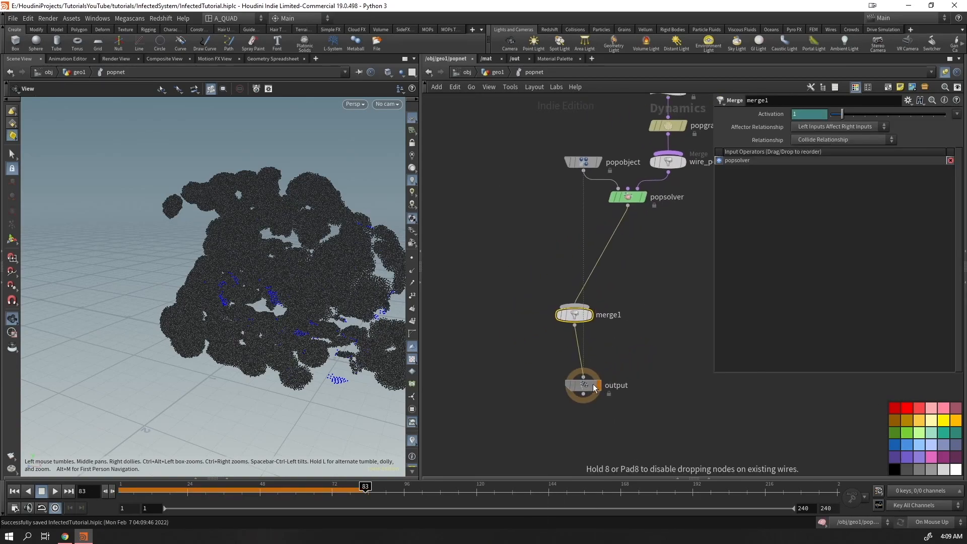
- Add a second Merge node feeding merge1 ahead of popsolver in the input order, and rewind to the first frame
{"action": "left_click", "coordinate": [574, 305]}
{"action": "key", "text": "Tab"}
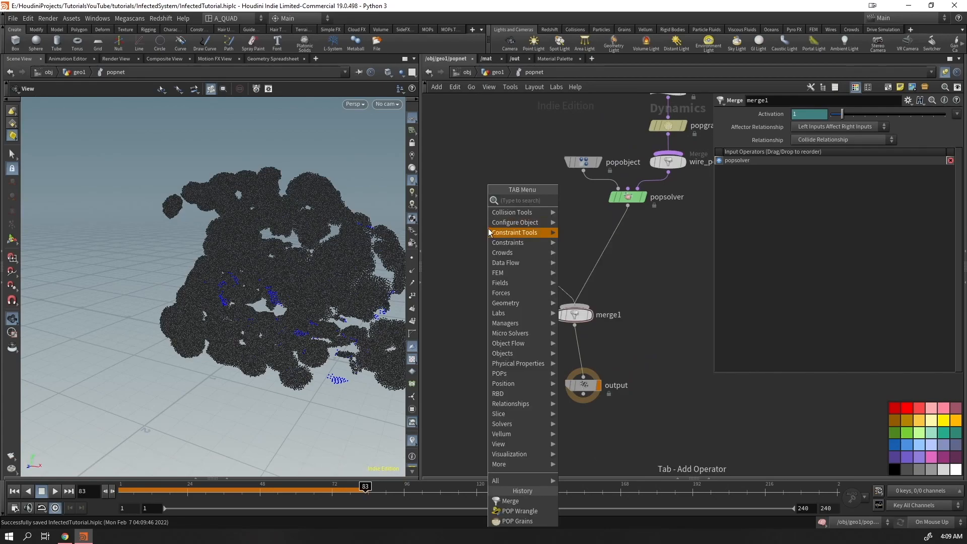
{"action": "key", "text": "Escape"}
{"action": "left_click", "coordinate": [486, 228]}
{"action": "key", "text": "shift+r"}
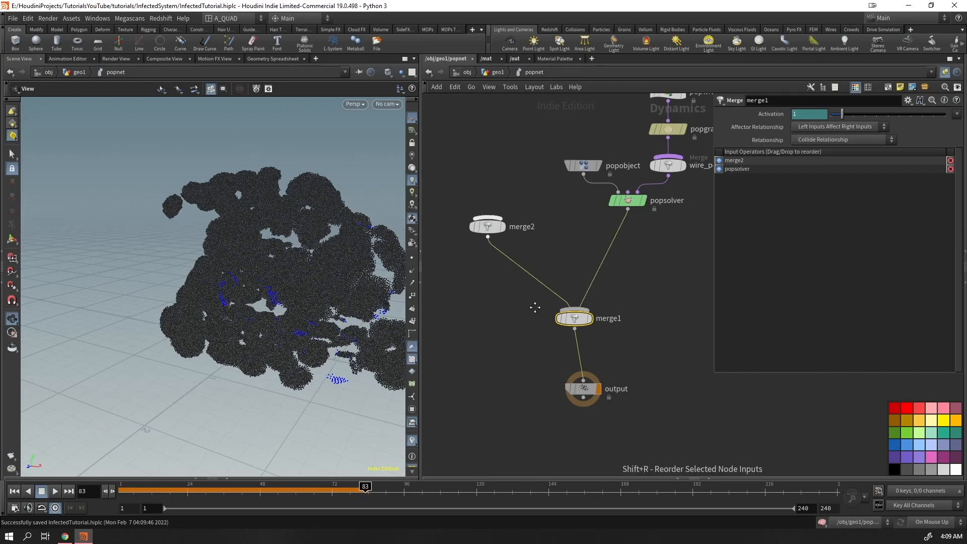
{"action": "middle_click_drag", "start_coordinate": [533, 305], "coordinate": [604, 342]}
{"action": "key", "text": "ctrl+Up"}
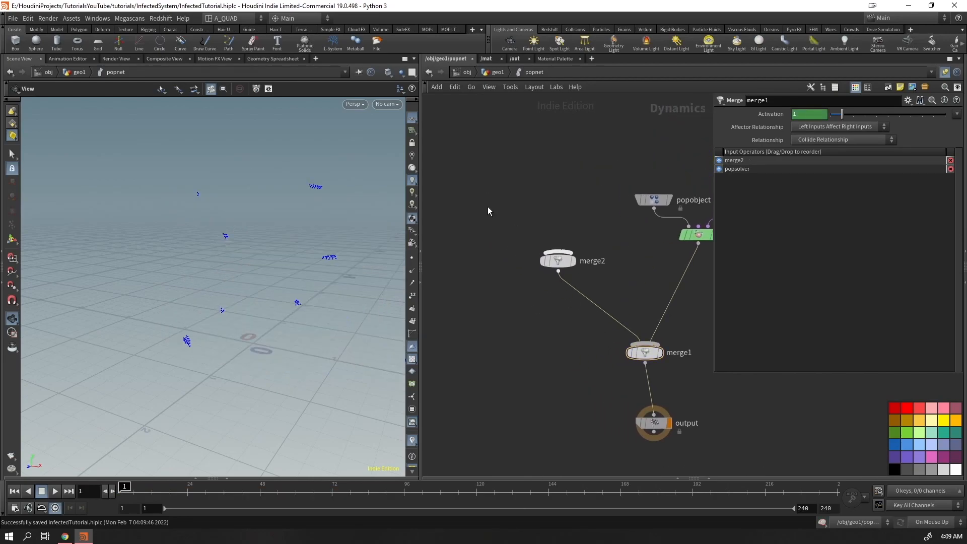
- Add a Static Object node beside merge2 in the popnet network
{"action": "key", "text": "Tab"}
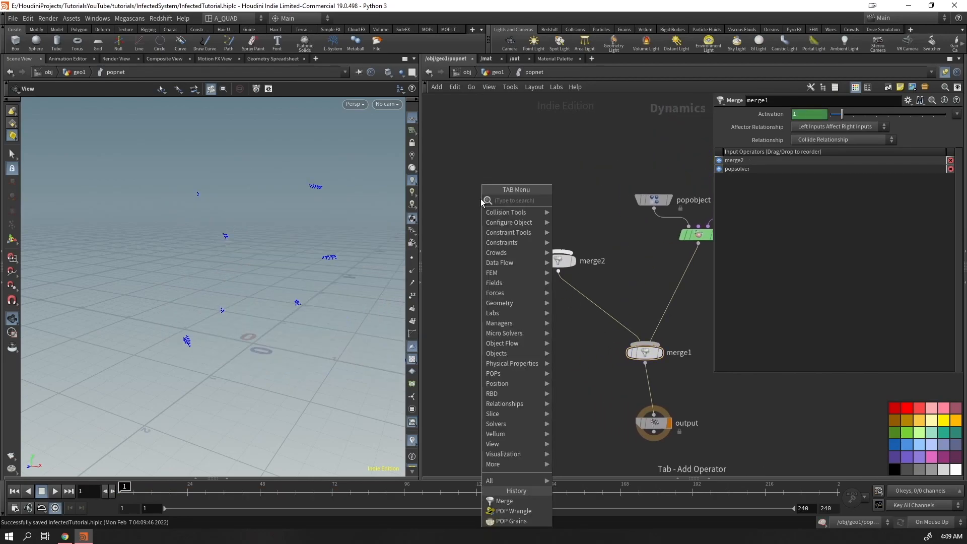
{"action": "type", "text": "stat"}
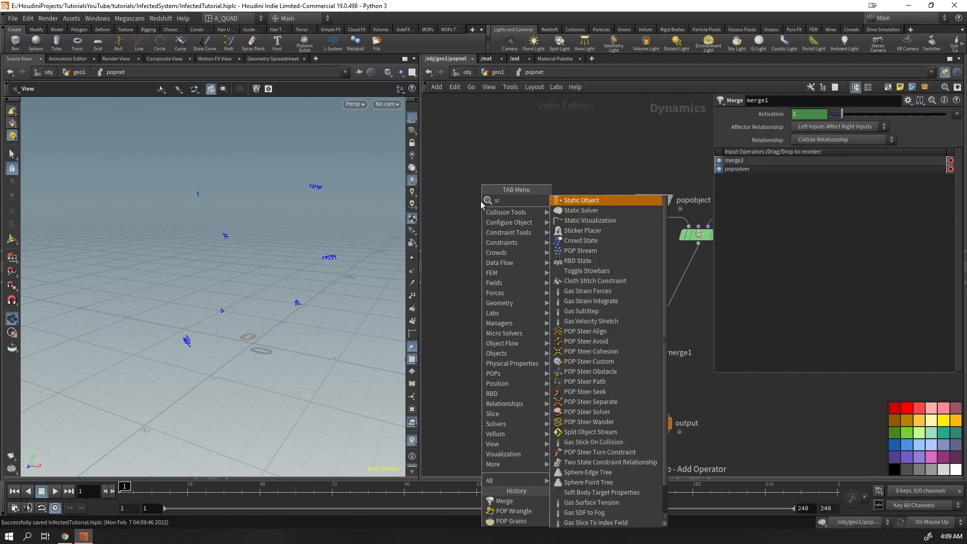
{"action": "key", "text": "Return"}
{"action": "left_click", "coordinate": [480, 202]}
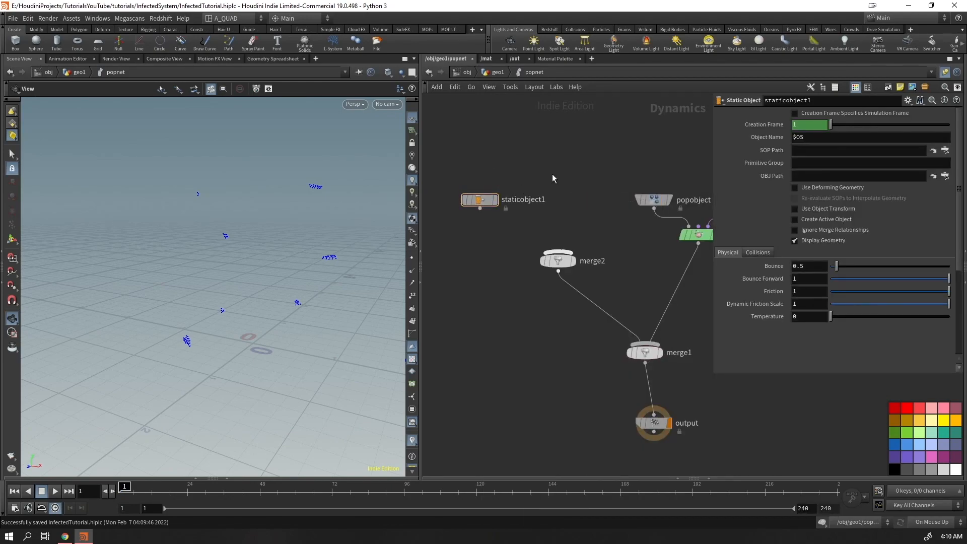
- Add a Ground Plane node, wire it and staticobject1 into merge2, and lay out all nodes
{"action": "key", "text": "Tab"}
{"action": "type", "text": "ground"}
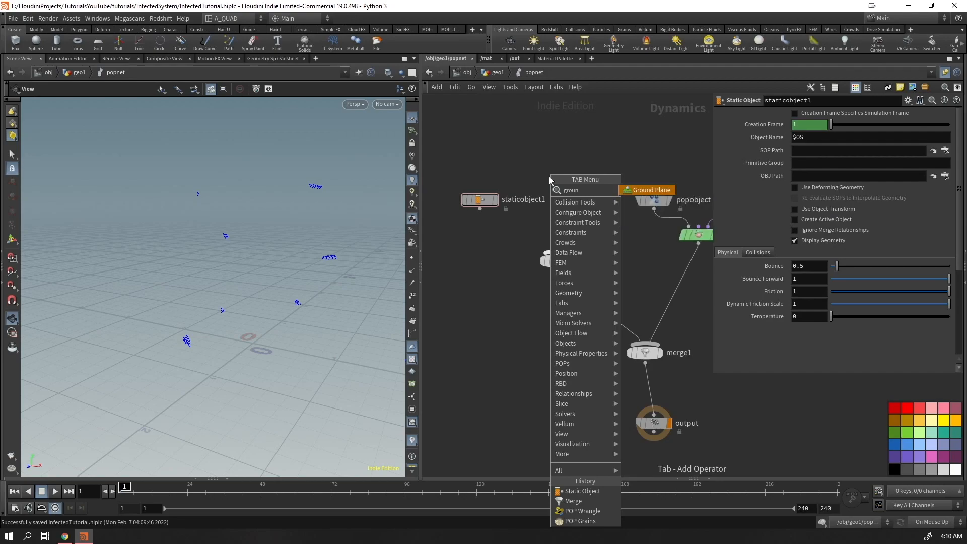
{"action": "key", "text": "Return"}
{"action": "left_click", "coordinate": [550, 179]}
{"action": "left_click_drag", "start_coordinate": [588, 130], "coordinate": [554, 254]}
{"action": "middle_click_drag", "start_coordinate": [564, 360], "coordinate": [521, 375]}
{"action": "key", "text": "l"}
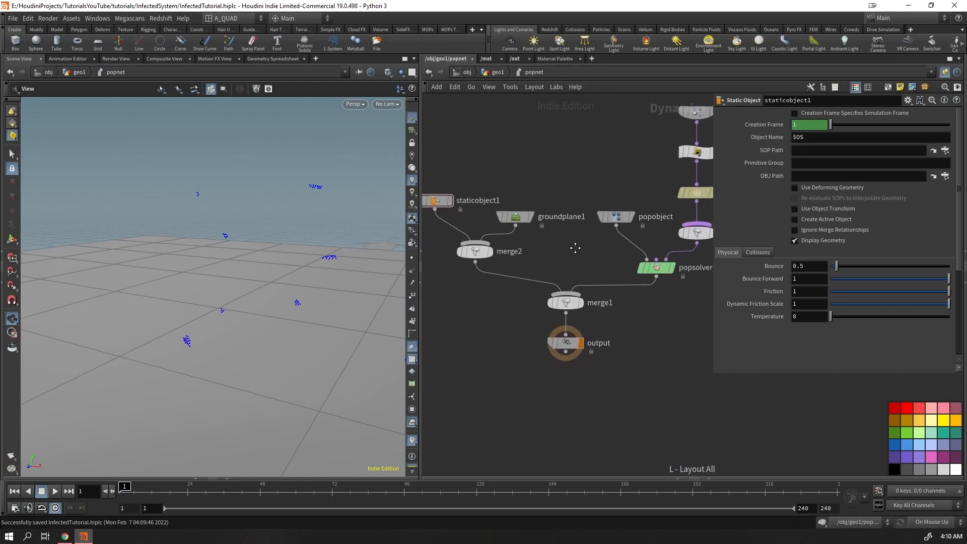
- Swap the input order of merge1 and switch it back so merge2 precedes popsolver
{"action": "left_click", "coordinate": [567, 306]}
{"action": "key", "text": "shift+r"}
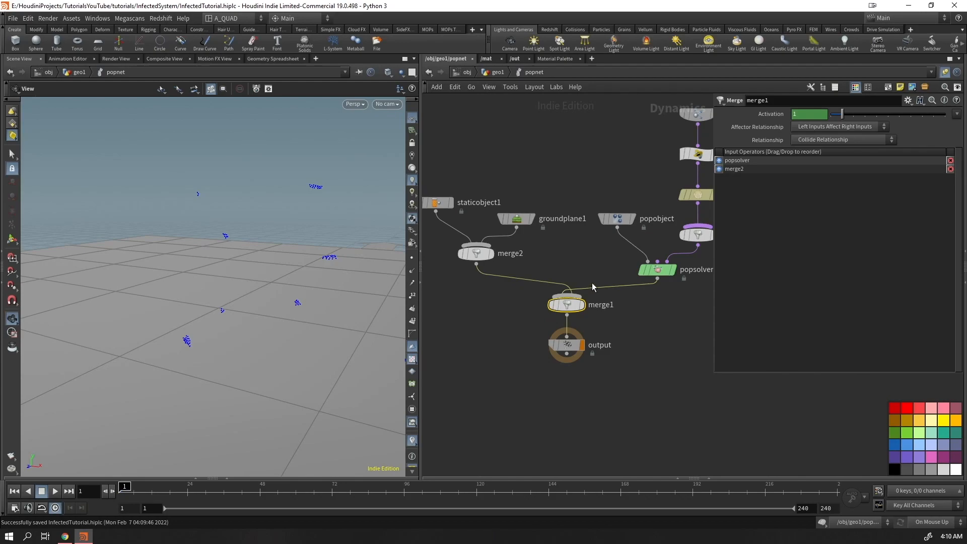
{"action": "key", "text": "shift+r"}
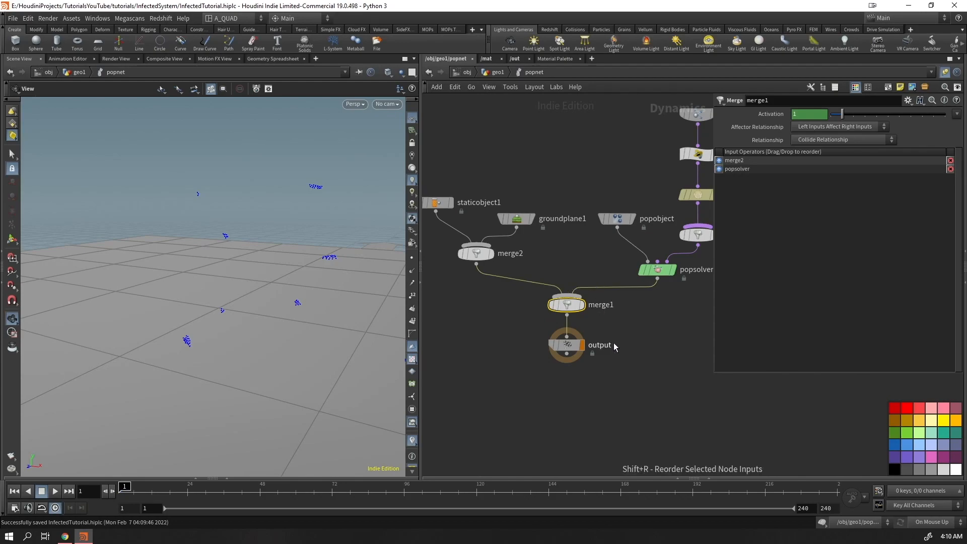
- Examine the Relationship and Affector Relationship options of merge1
{"action": "middle_click_drag", "start_coordinate": [573, 265], "coordinate": [602, 263]}
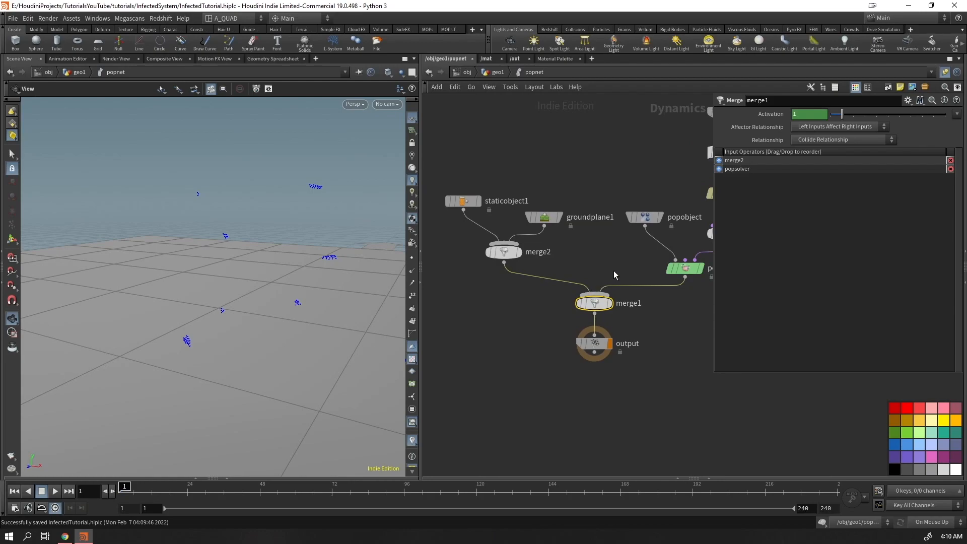
{"action": "left_click", "coordinate": [831, 141]}
{"action": "left_click", "coordinate": [832, 140]}
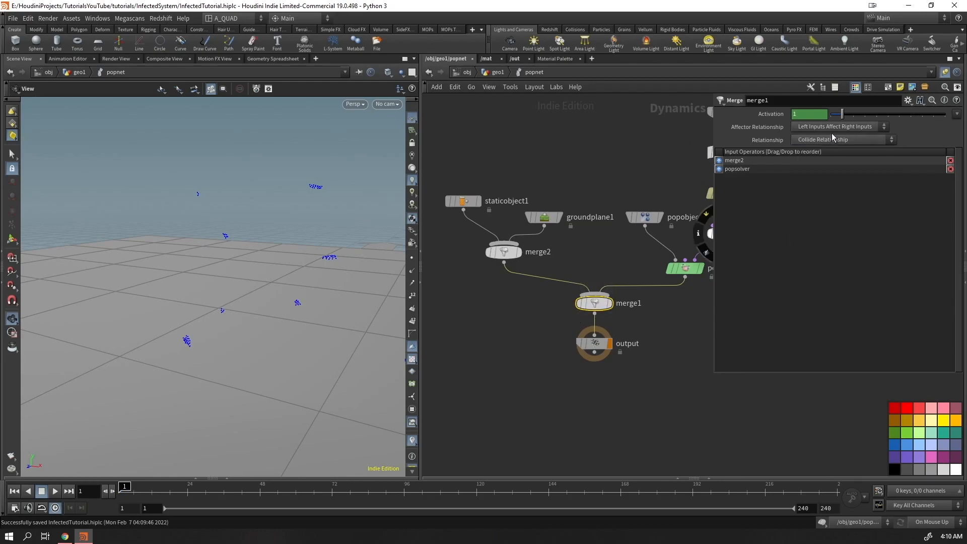
{"action": "left_click", "coordinate": [830, 141]}
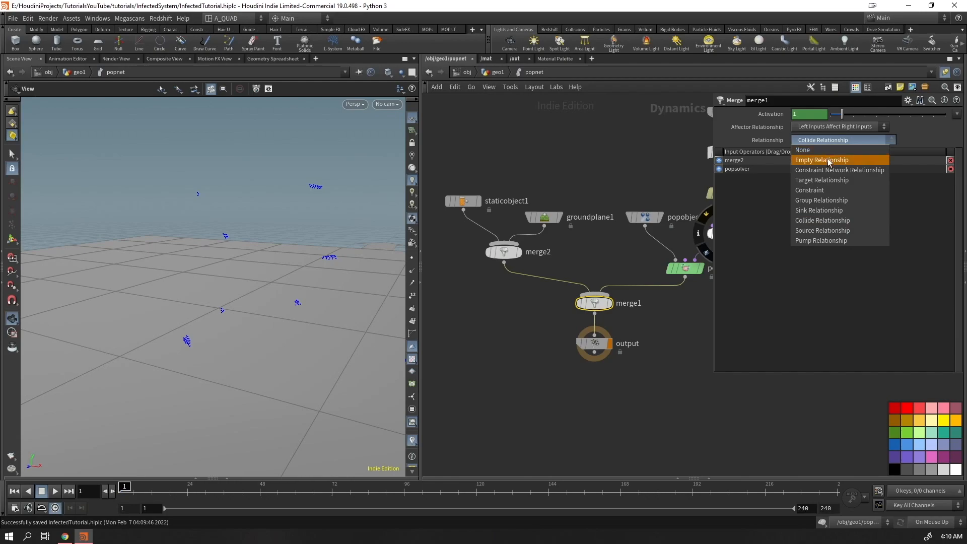
{"action": "left_click", "coordinate": [819, 127]}
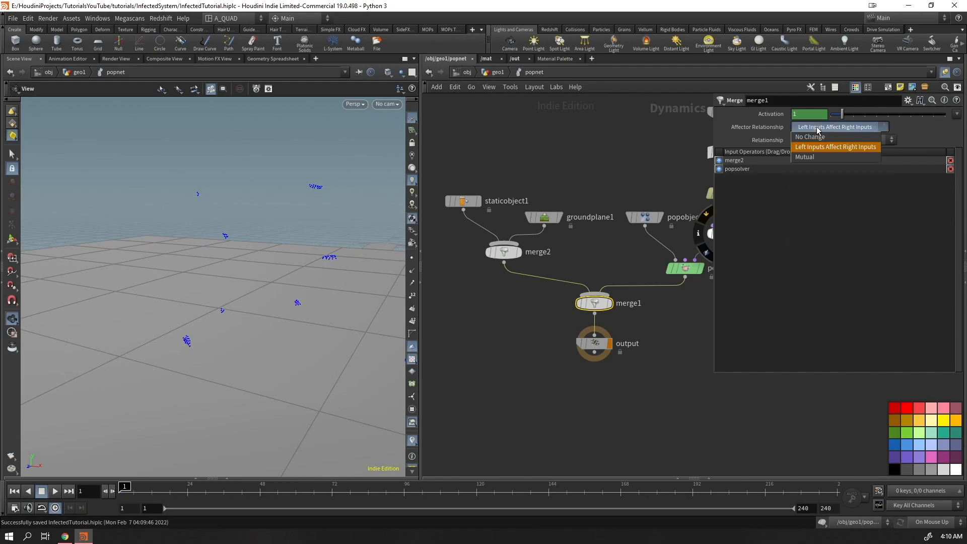
{"action": "left_click", "coordinate": [732, 144]}
- Try popsolver as the first input of merge1, check the Affector Relationship options, and undo the reorder
{"action": "key", "text": "shift+r"}
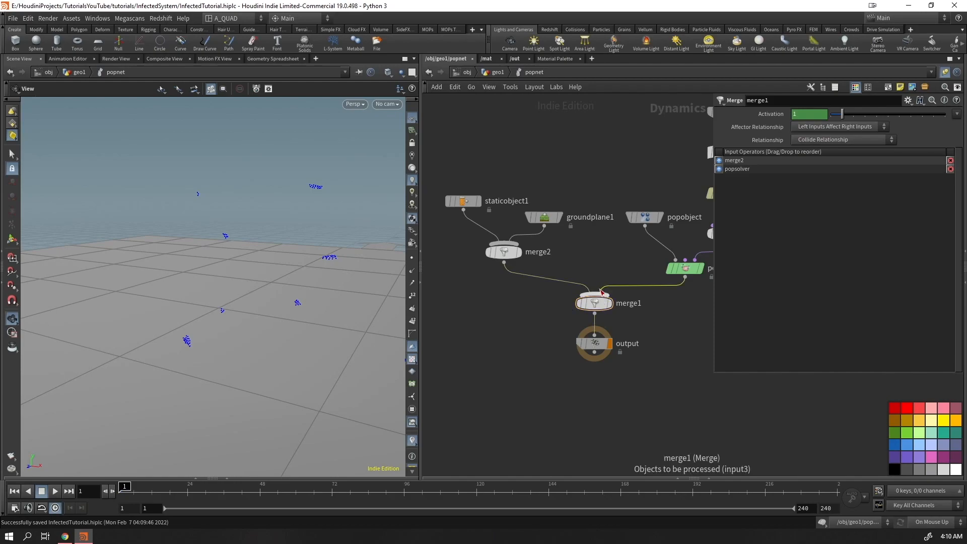
{"action": "left_click", "coordinate": [808, 128]}
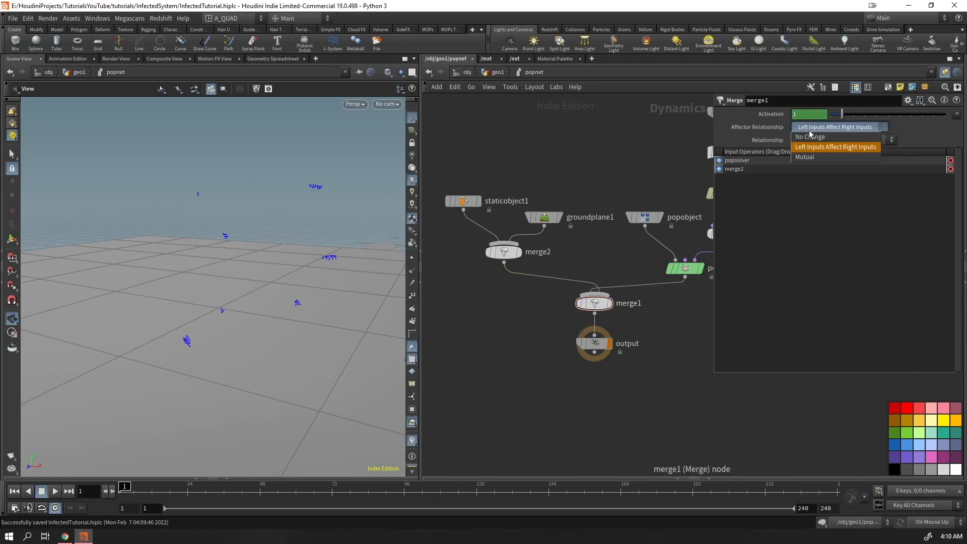
{"action": "left_click", "coordinate": [812, 139]}
{"action": "key", "text": "ctrl+z"}
{"action": "key", "text": "ctrl+z"}
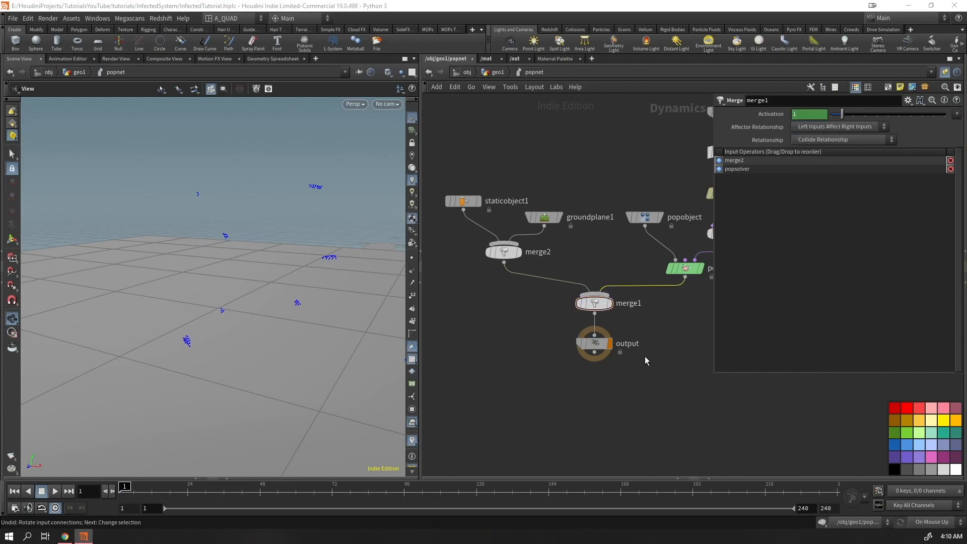
- Space out the collider nodes around merge2 and set the Y position of groundplane1 to 0.15
{"action": "scroll", "coordinate": [537, 339], "scroll_direction": "up", "scroll_amount": 1}
{"action": "middle_click_drag", "start_coordinate": [537, 340], "coordinate": [585, 349]}
{"action": "left_click_drag", "start_coordinate": [547, 247], "coordinate": [544, 267]}
{"action": "left_click_drag", "start_coordinate": [500, 181], "coordinate": [468, 230]}
{"action": "left_click", "coordinate": [597, 201]}
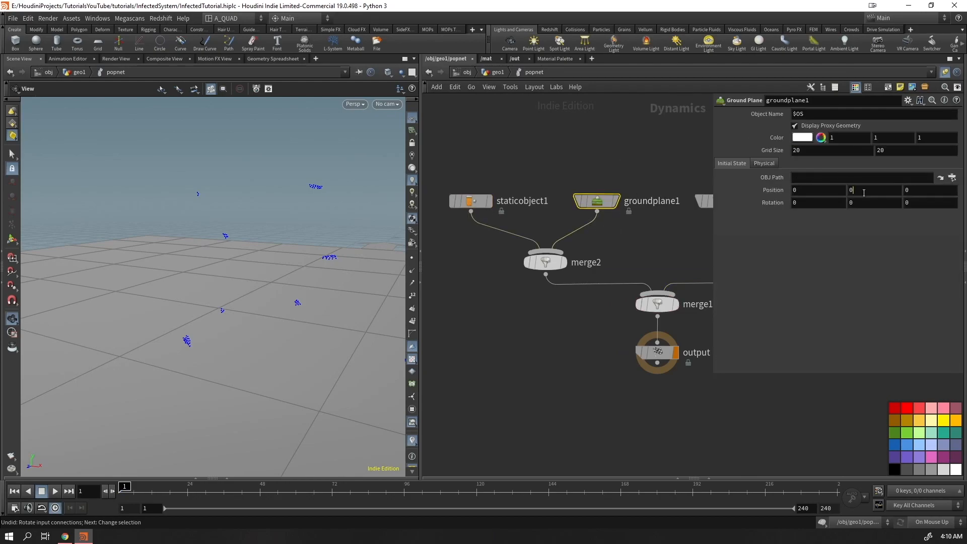
{"action": "type", "text": "15"}
{"action": "key", "text": "Return"}
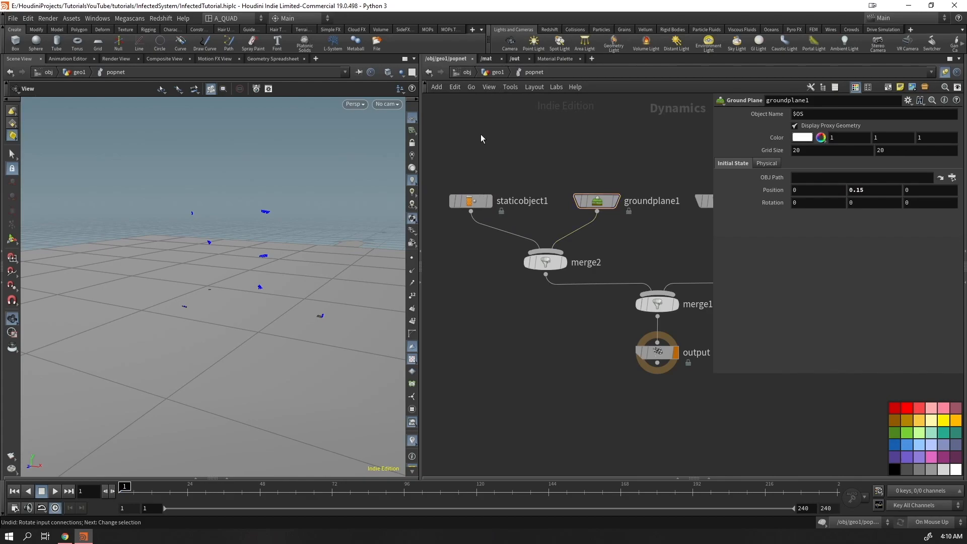
- Return from the popnet to the geo1 network and display the remesh1 node's geometry
{"action": "left_click_drag", "start_coordinate": [503, 148], "coordinate": [454, 210]}
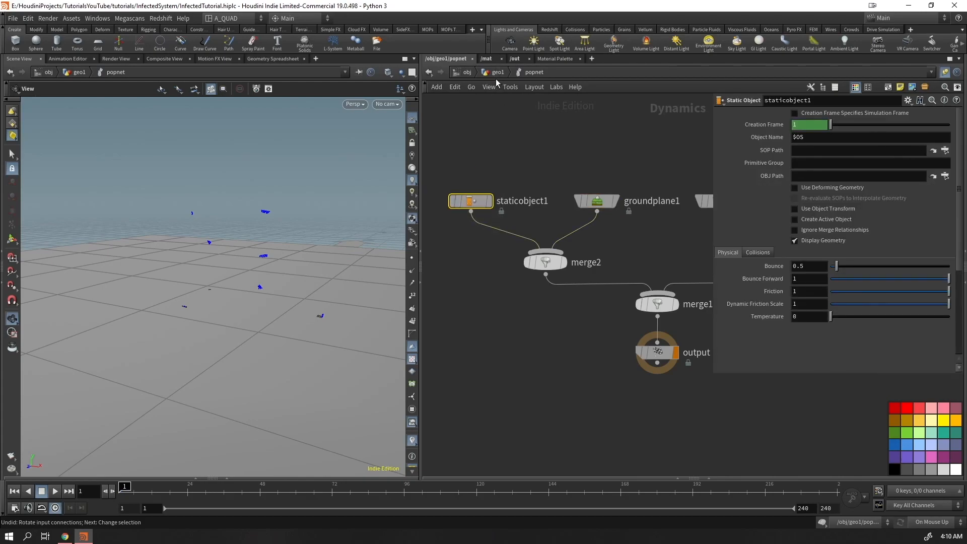
{"action": "left_click", "coordinate": [495, 73]}
{"action": "scroll", "coordinate": [605, 201], "scroll_direction": "up", "scroll_amount": 3}
{"action": "middle_click_drag", "start_coordinate": [577, 315], "coordinate": [539, 235]}
{"action": "middle_click_drag", "start_coordinate": [535, 277], "coordinate": [572, 222]}
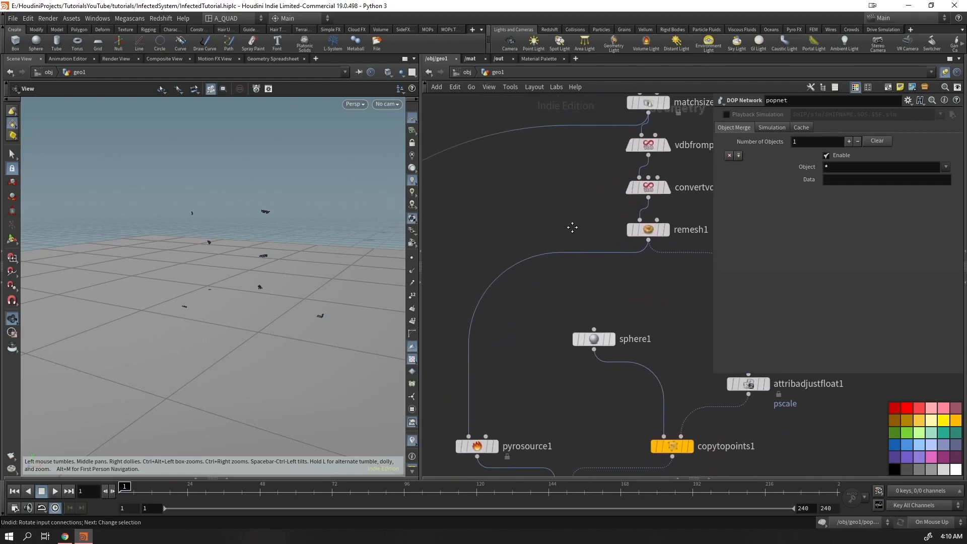
{"action": "left_click", "coordinate": [669, 228]}
{"action": "middle_click_drag", "start_coordinate": [558, 292], "coordinate": [597, 230]}
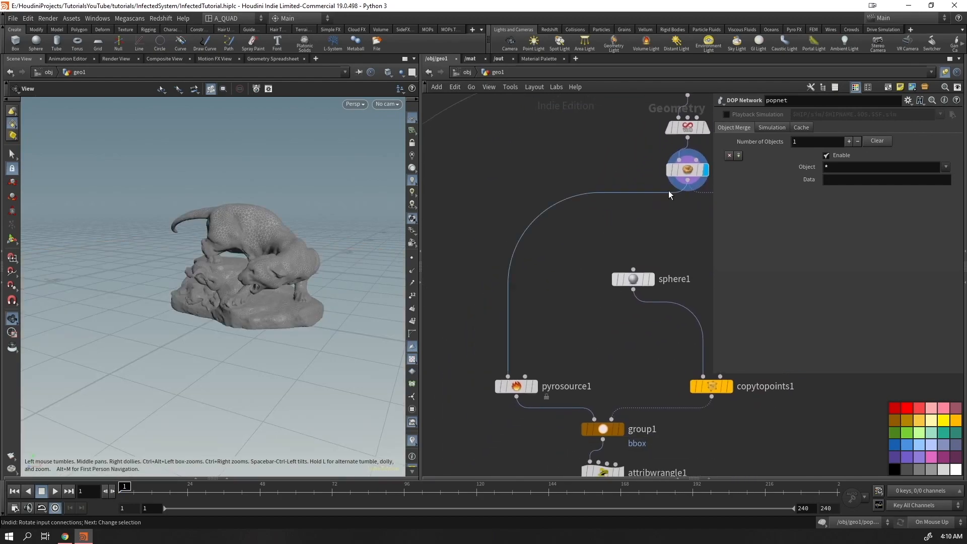
- Wire a new Null to the output of remesh1 and name it OUT_COL
{"action": "left_click", "coordinate": [687, 180]}
{"action": "middle_click_drag", "start_coordinate": [435, 361], "coordinate": [585, 210]}
{"action": "key", "text": "Tab"}
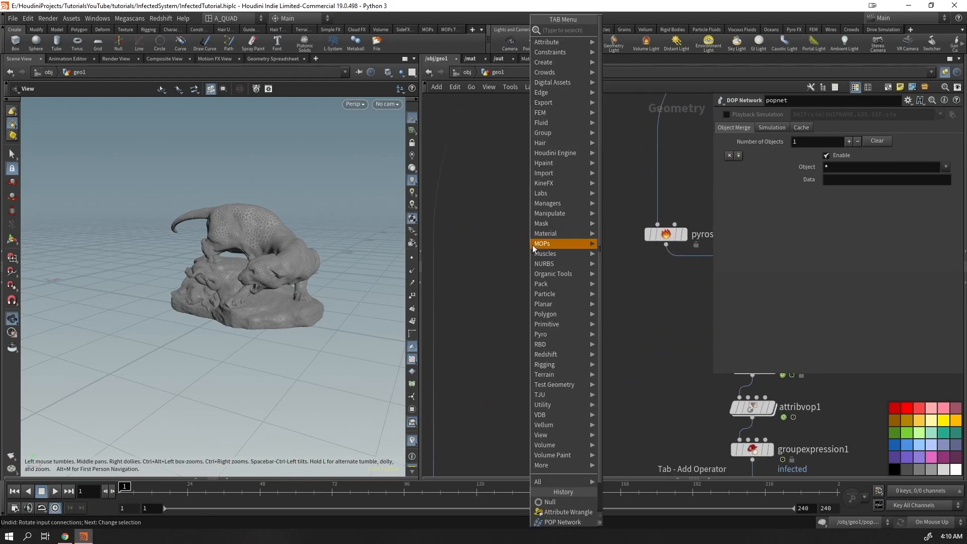
{"action": "type", "text": "null"}
{"action": "key", "text": "Return"}
{"action": "left_click", "coordinate": [532, 246]}
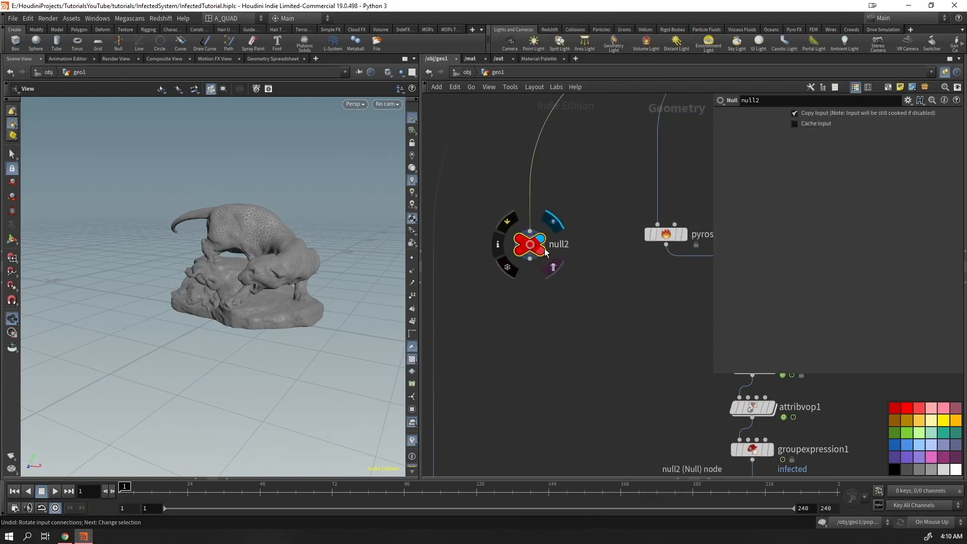
{"action": "double_click", "coordinate": [567, 241]}
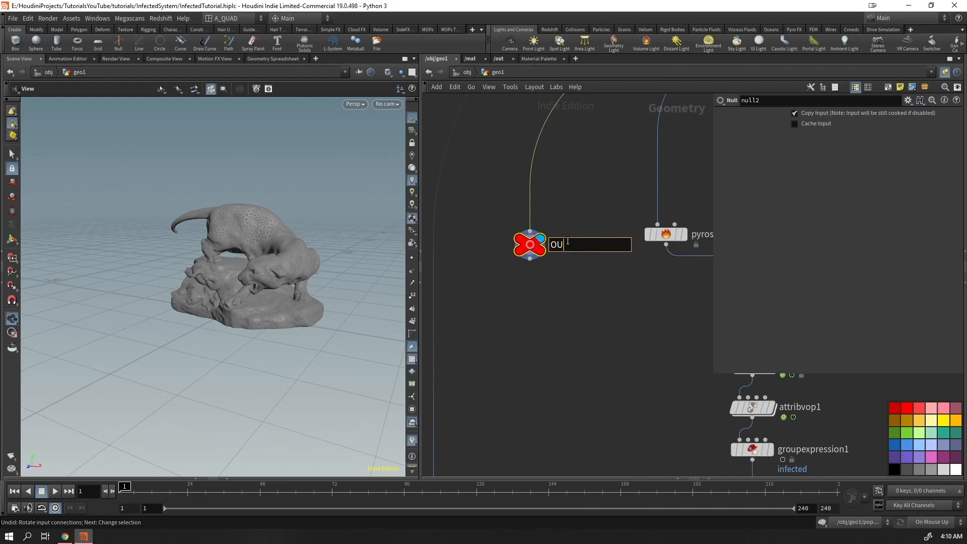
{"action": "type", "text": "OUT_COL"}
{"action": "key", "text": "Return"}
- Move null1 away from OUT_COL and set the SOP Path of staticobject1 in the popnet to /obj/geo1/OUT_COL
{"action": "scroll", "coordinate": [574, 240], "scroll_direction": "down", "scroll_amount": 5}
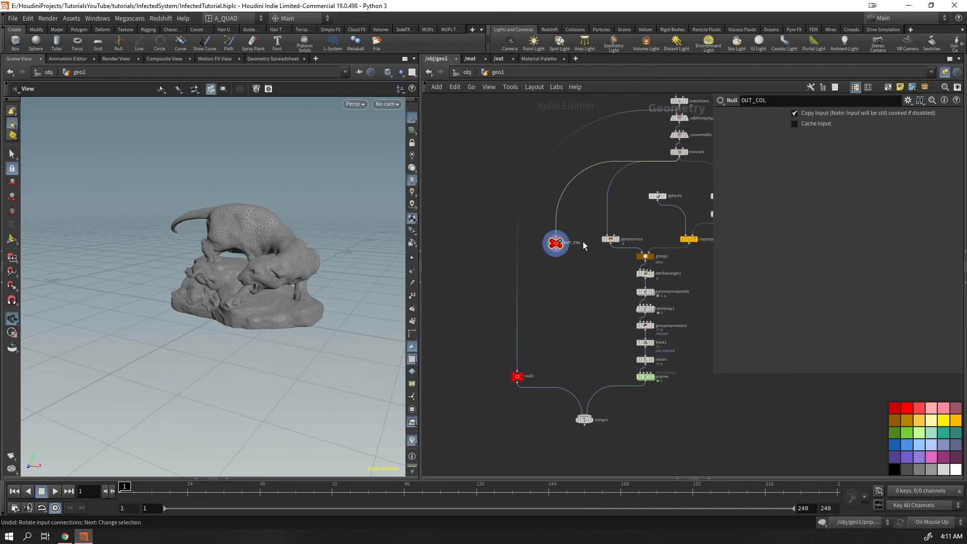
{"action": "left_click_drag", "start_coordinate": [518, 377], "coordinate": [481, 379]}
{"action": "key", "text": "ctrl+c"}
{"action": "double_click", "coordinate": [640, 373]}
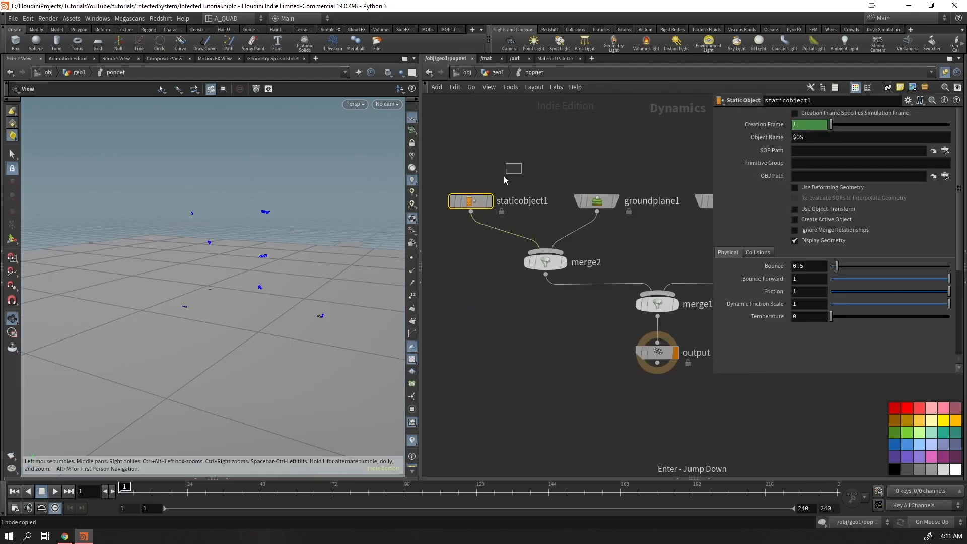
{"action": "left_click", "coordinate": [796, 150]}
{"action": "key", "text": "ctrl+v"}
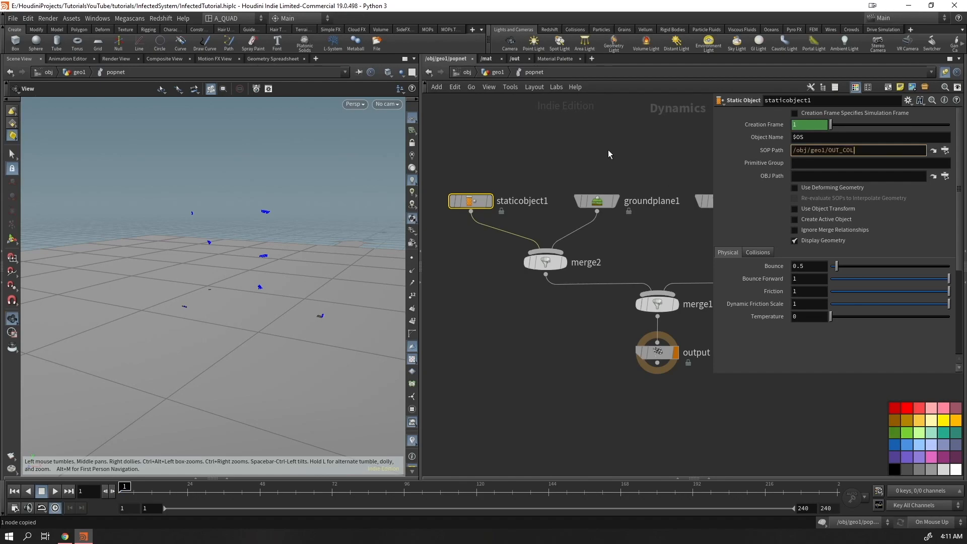
{"action": "key", "text": "Return"}
- Play the simulation and examine up close how the grains sit on the model's surface
{"action": "left_click_drag", "start_coordinate": [241, 255], "coordinate": [277, 254]}
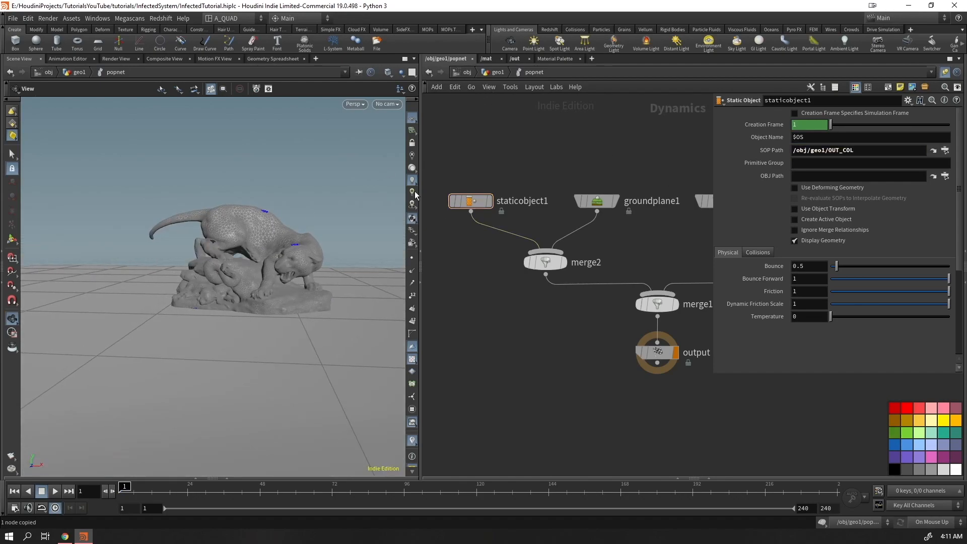
{"action": "key", "text": "Up"}
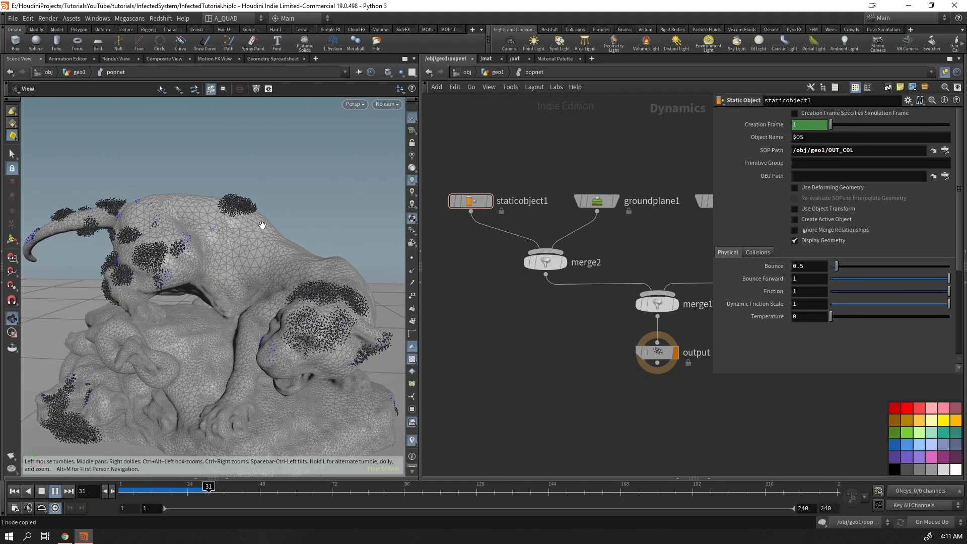
{"action": "key", "text": "Escape"}
{"action": "left_click_drag", "start_coordinate": [302, 331], "coordinate": [274, 315]}
{"action": "right_click_drag", "start_coordinate": [274, 316], "coordinate": [437, 247]}
{"action": "middle_click_drag", "start_coordinate": [393, 323], "coordinate": [306, 301]}
{"action": "left_click_drag", "start_coordinate": [306, 300], "coordinate": [244, 283]}
{"action": "middle_click_drag", "start_coordinate": [244, 283], "coordinate": [153, 303]}
{"action": "mouse_move", "coordinate": [154, 302]}
{"action": "left_mouse_down"}
{"action": "mouse_move", "coordinate": [172, 257]}
{"action": "mouse_move", "coordinate": [129, 298]}
{"action": "mouse_move", "coordinate": [81, 296]}
{"action": "mouse_move", "coordinate": [62, 273]}
{"action": "mouse_move", "coordinate": [123, 240]}
{"action": "mouse_move", "coordinate": [198, 242]}
{"action": "mouse_move", "coordinate": [199, 265]}
{"action": "mouse_move", "coordinate": [112, 266]}
{"action": "mouse_move", "coordinate": [107, 233]}
{"action": "mouse_move", "coordinate": [164, 209]}
{"action": "mouse_move", "coordinate": [380, 226]}
{"action": "mouse_move", "coordinate": [441, 280]}
{"action": "left_mouse_up"}
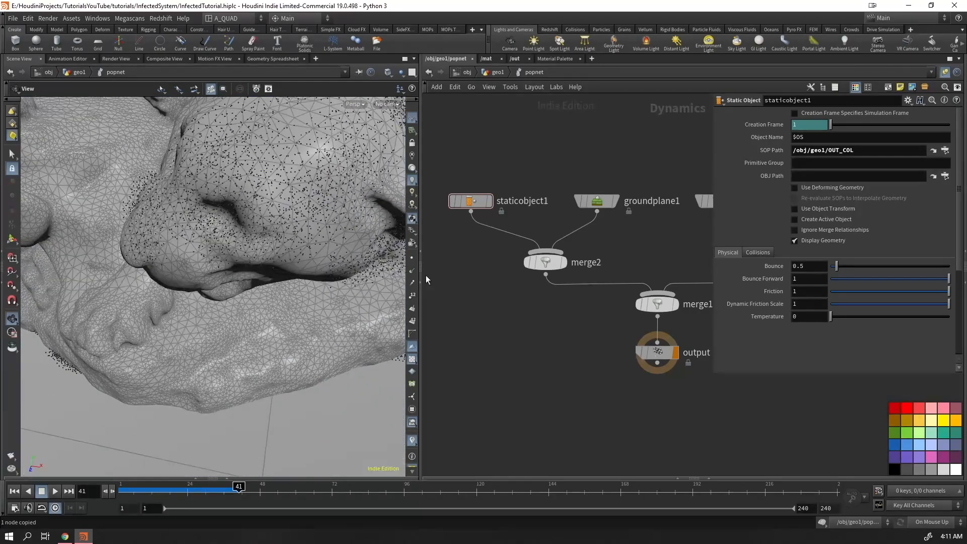
{"action": "key", "text": "h"}
- Turn off Display Geometry on staticobject1 and show its volume Collision Guide around the grains
{"action": "left_click", "coordinate": [471, 201]}
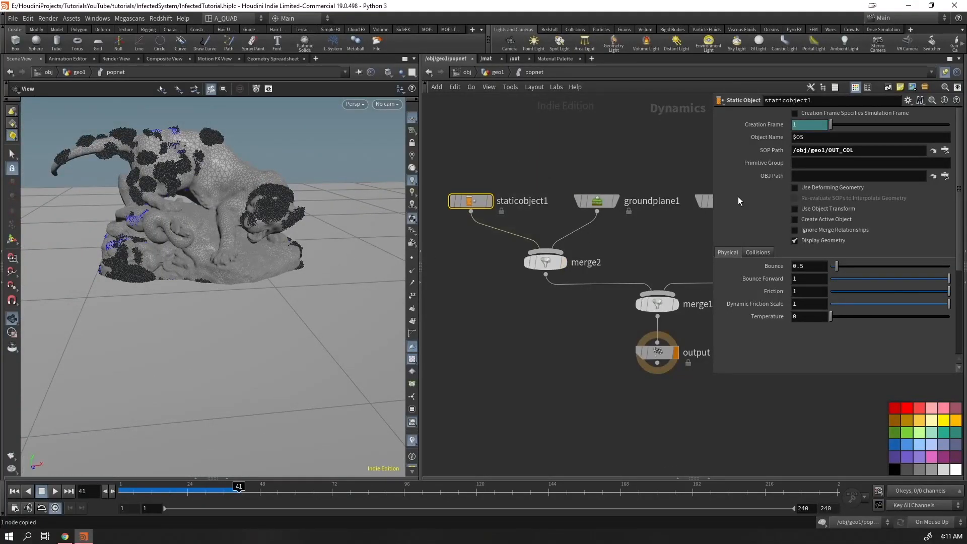
{"action": "left_click", "coordinate": [757, 252]}
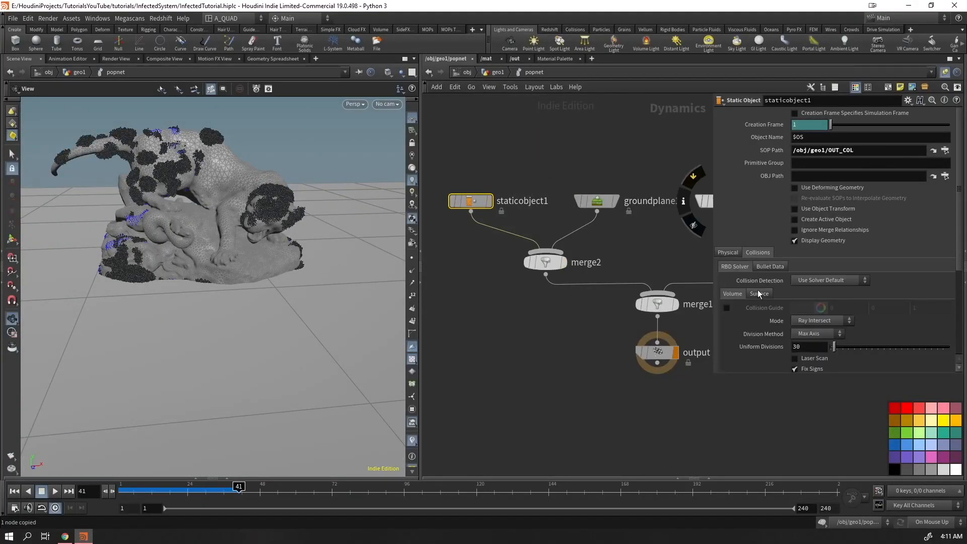
{"action": "left_click", "coordinate": [795, 240]}
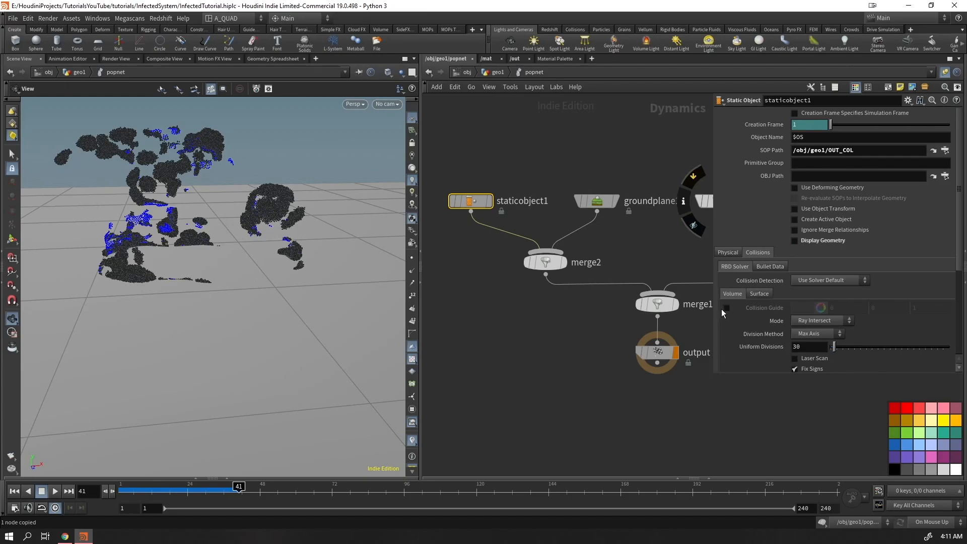
{"action": "left_click", "coordinate": [727, 309]}
{"action": "left_click_drag", "start_coordinate": [249, 220], "coordinate": [339, 214], "text": "alt"}
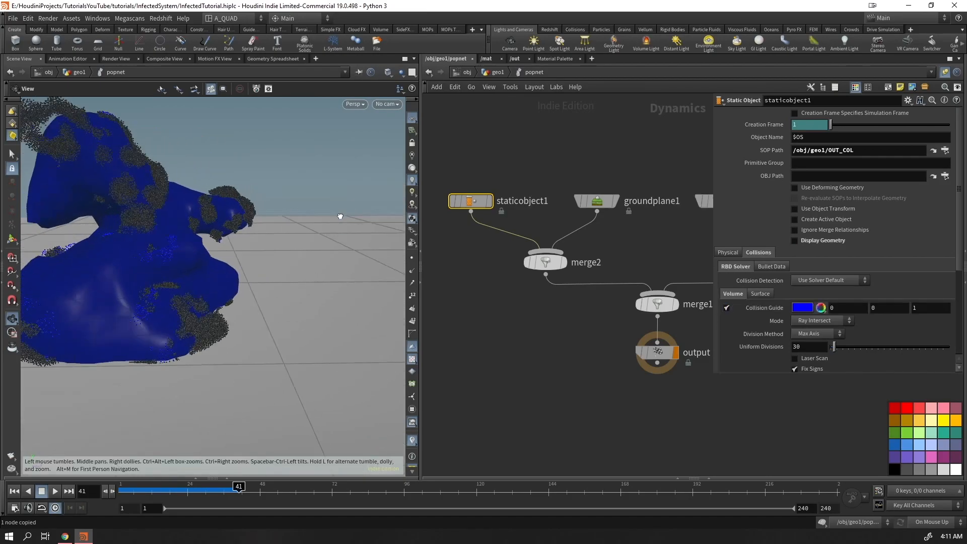
{"action": "right_click_drag", "start_coordinate": [339, 215], "coordinate": [343, 106], "text": "alt"}
{"action": "left_click_drag", "start_coordinate": [343, 106], "coordinate": [210, 221]}
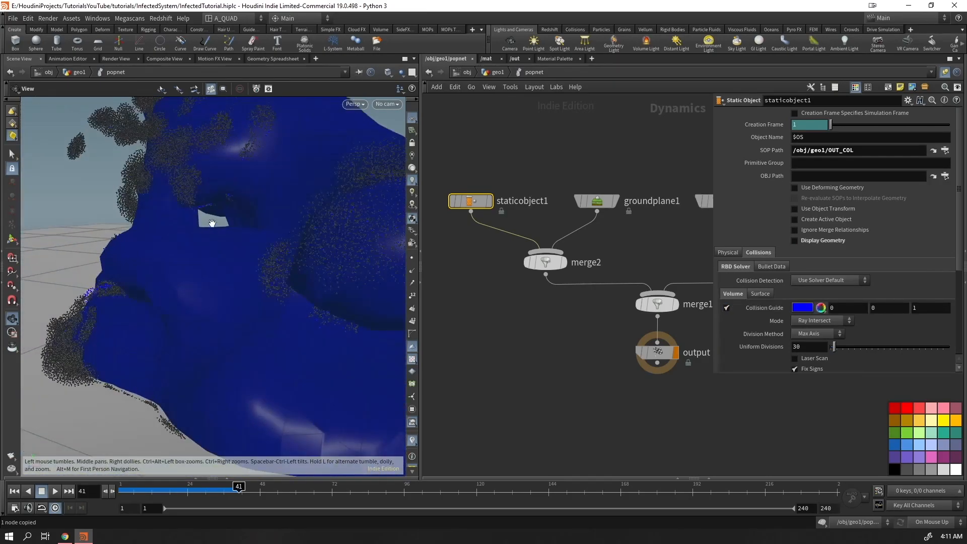
{"action": "middle_click_drag", "start_coordinate": [222, 257], "coordinate": [111, 287]}
{"action": "right_click_drag", "start_coordinate": [196, 245], "coordinate": [125, 339]}
{"action": "left_click_drag", "start_coordinate": [195, 265], "coordinate": [265, 247]}
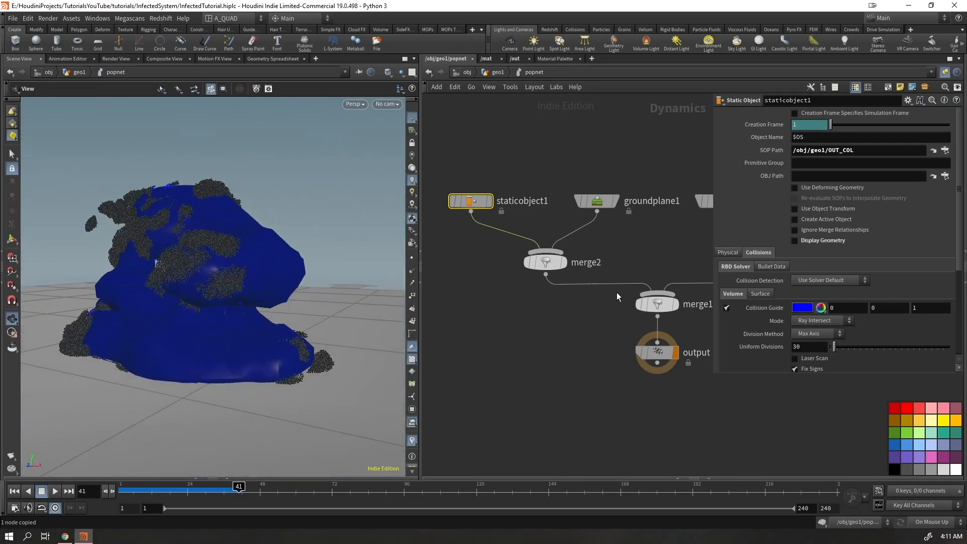
- Try 120 Uniform Divisions for the collision volume at the first frame, and set the value back to 30
{"action": "left_click", "coordinate": [805, 350]}
{"action": "type", "text": "120"}
{"action": "key", "text": "Return"}
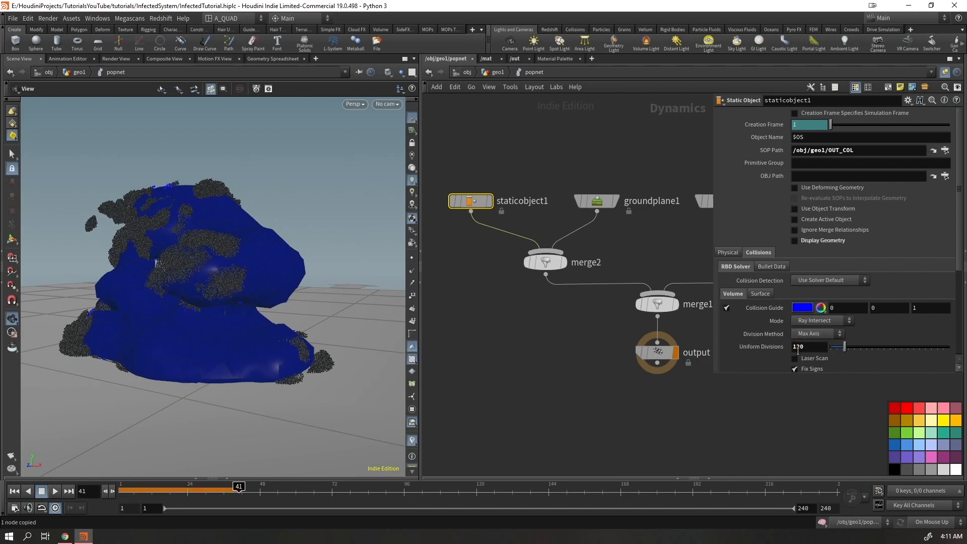
{"action": "key", "text": "ctrl+Up"}
{"action": "left_click_drag", "start_coordinate": [227, 356], "coordinate": [164, 274]}
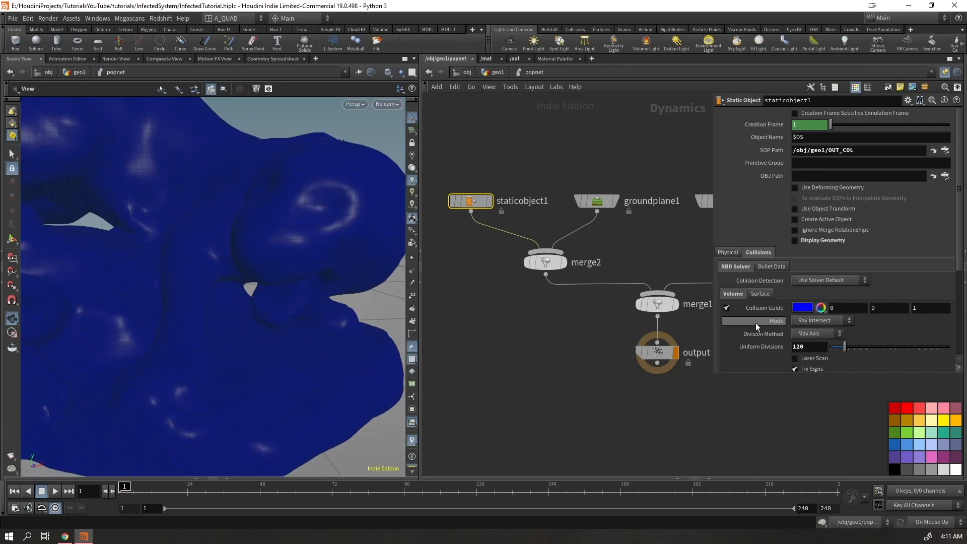
{"action": "type", "text": "30"}
{"action": "key", "text": "Return"}
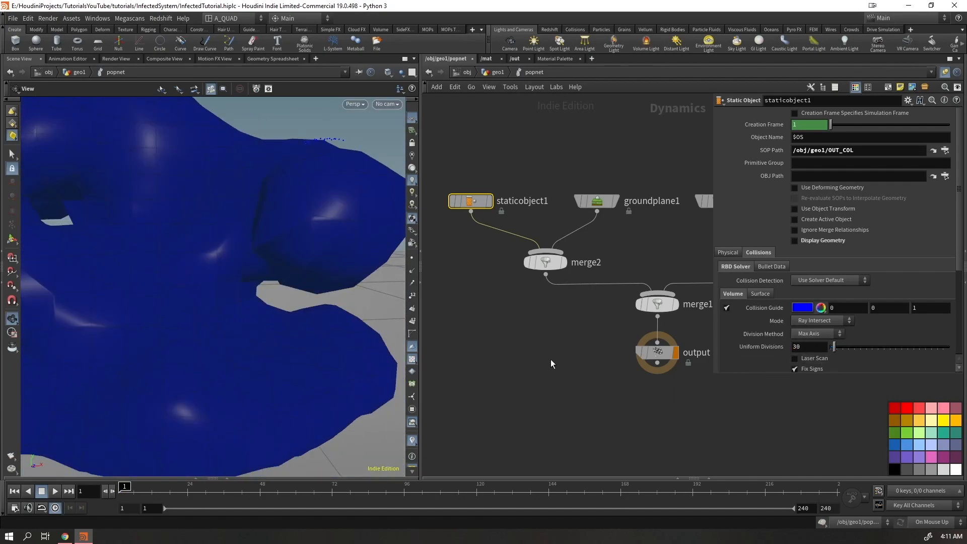
- In geo1, wire a new Null to the output of vdbfrompolygons1 and name it OUT_COL_VOL
{"action": "scroll", "coordinate": [815, 344], "scroll_direction": "down", "scroll_amount": 5}
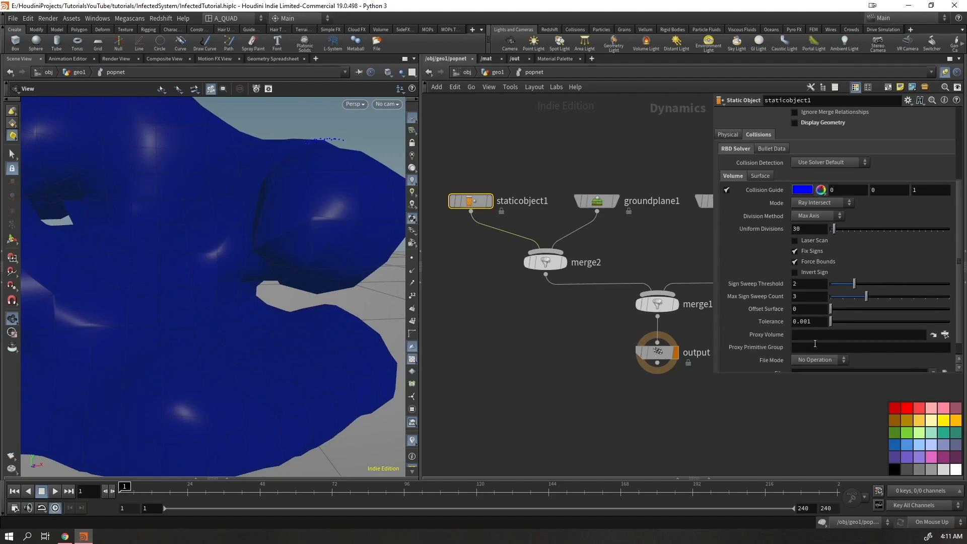
{"action": "left_click", "coordinate": [485, 73]}
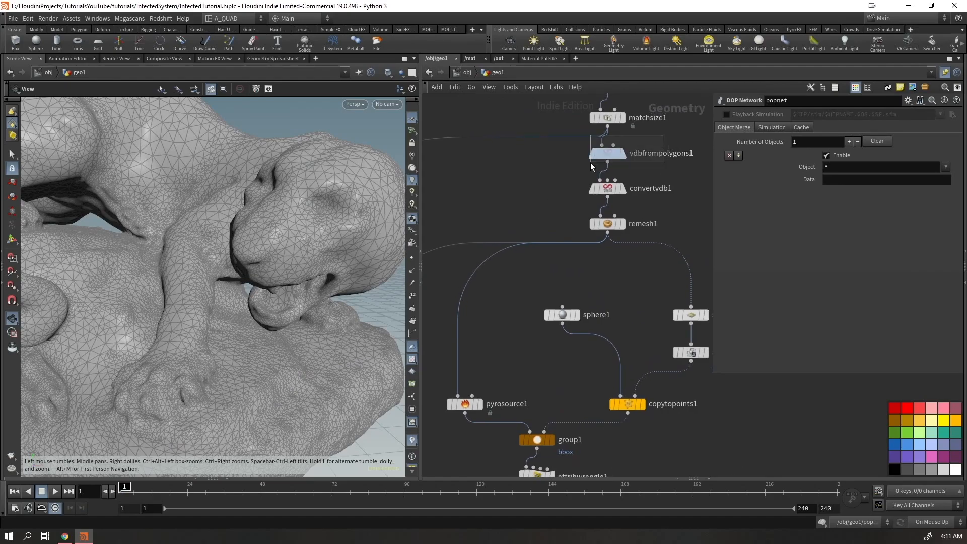
{"action": "left_click_drag", "start_coordinate": [590, 162], "coordinate": [589, 164]}
{"action": "middle_click_drag", "start_coordinate": [541, 185], "coordinate": [607, 177]}
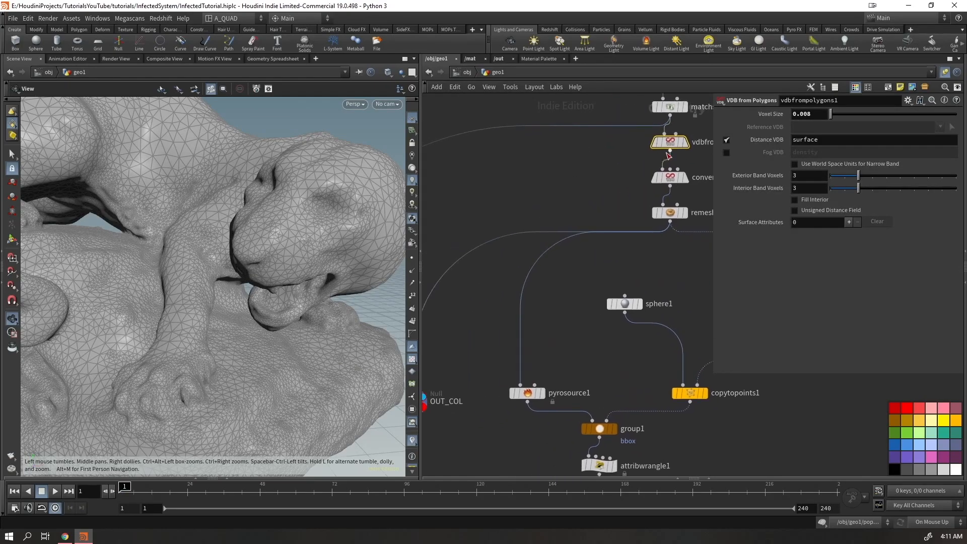
{"action": "left_click", "coordinate": [607, 183]}
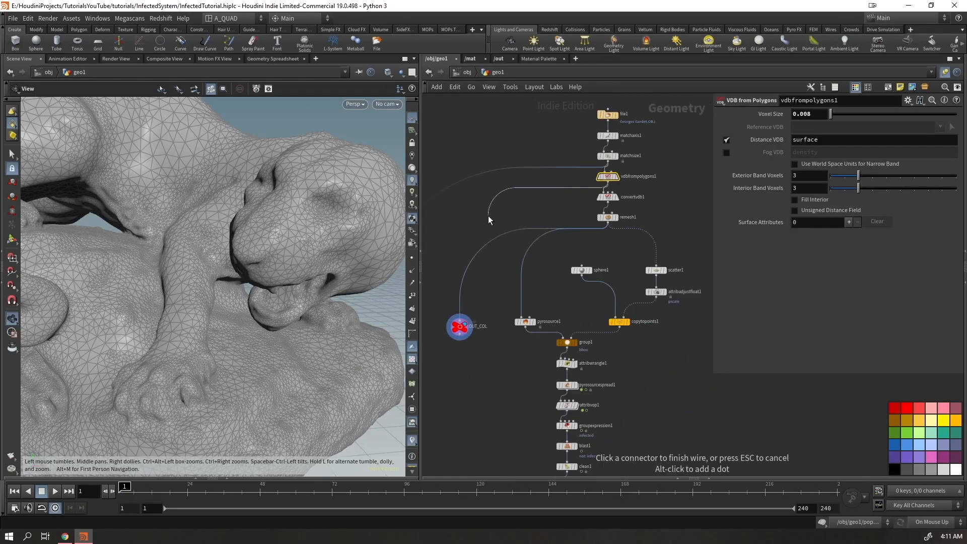
{"action": "middle_click_drag", "start_coordinate": [443, 275], "coordinate": [540, 238]}
{"action": "key", "text": "Tab"}
{"action": "type", "text": "null"}
{"action": "key", "text": "Return"}
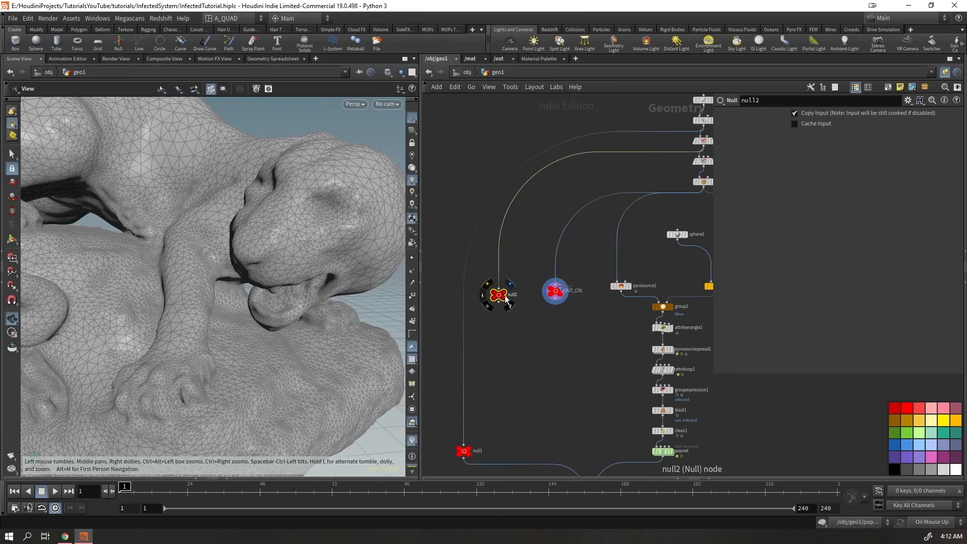
{"action": "double_click", "coordinate": [512, 290]}
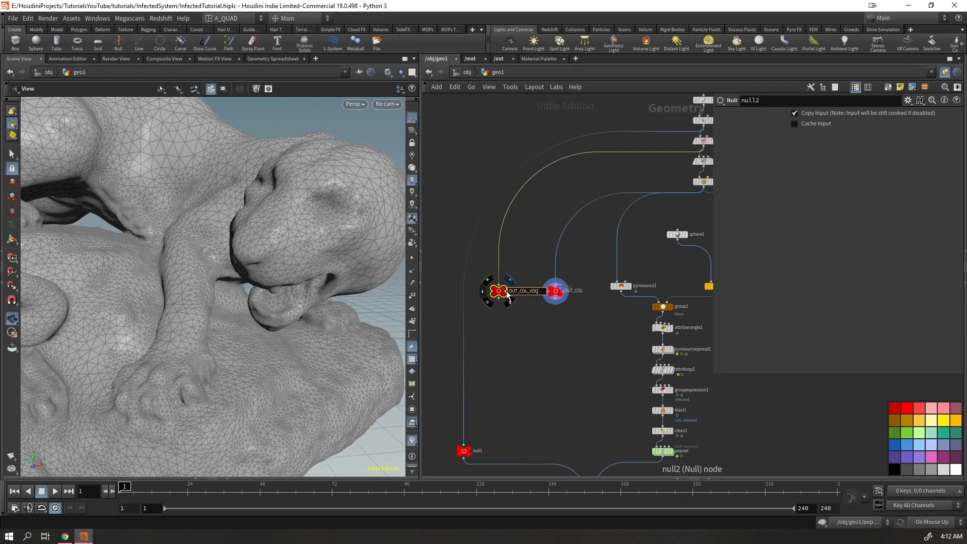
- Set staticobject1's Proxy Volume to /obj/geo1/OUT_COL_VOL and its volume collision Mode to Volume Sample
{"action": "key", "text": "ctrl+c"}
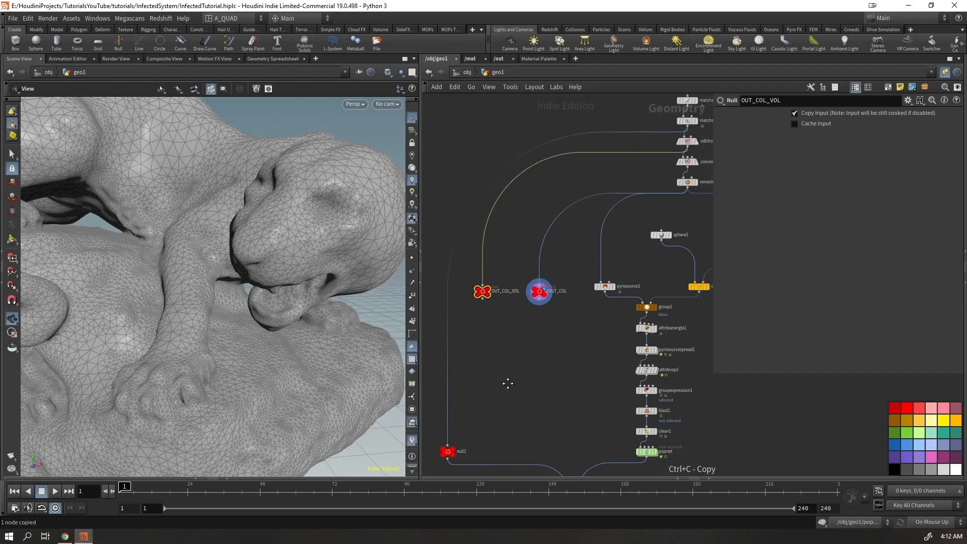
{"action": "key", "text": "Return"}
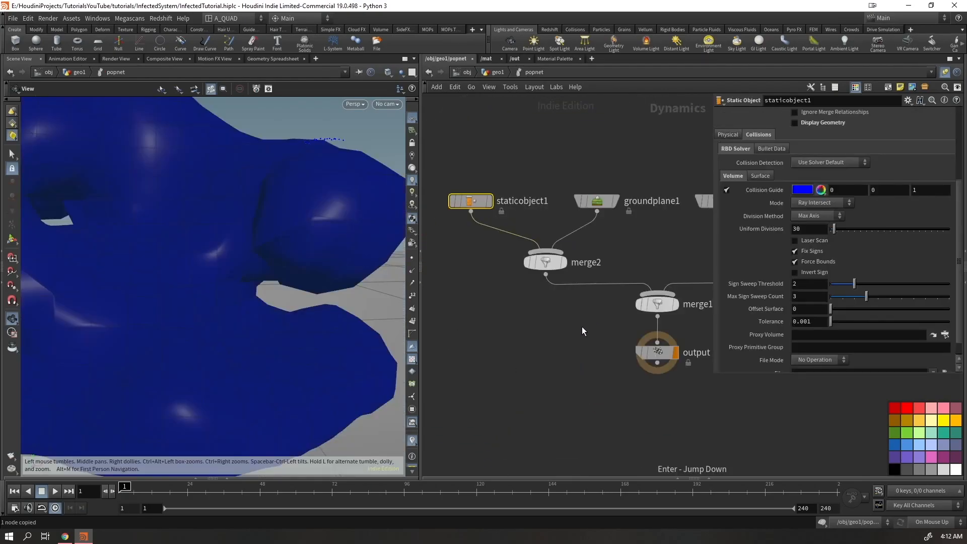
{"action": "scroll", "coordinate": [896, 289], "scroll_direction": "down", "scroll_amount": 1}
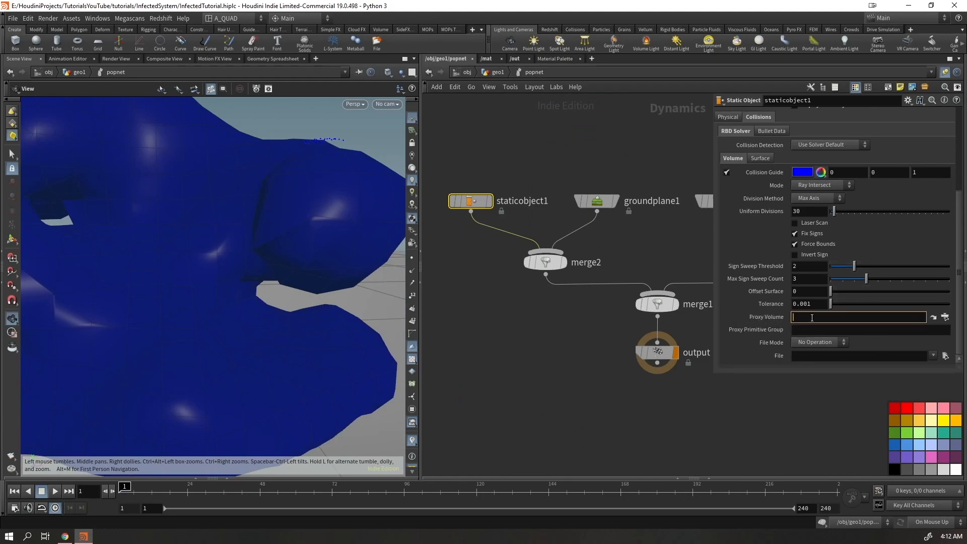
{"action": "key", "text": "ctrl+v"}
{"action": "left_click", "coordinate": [622, 445]}
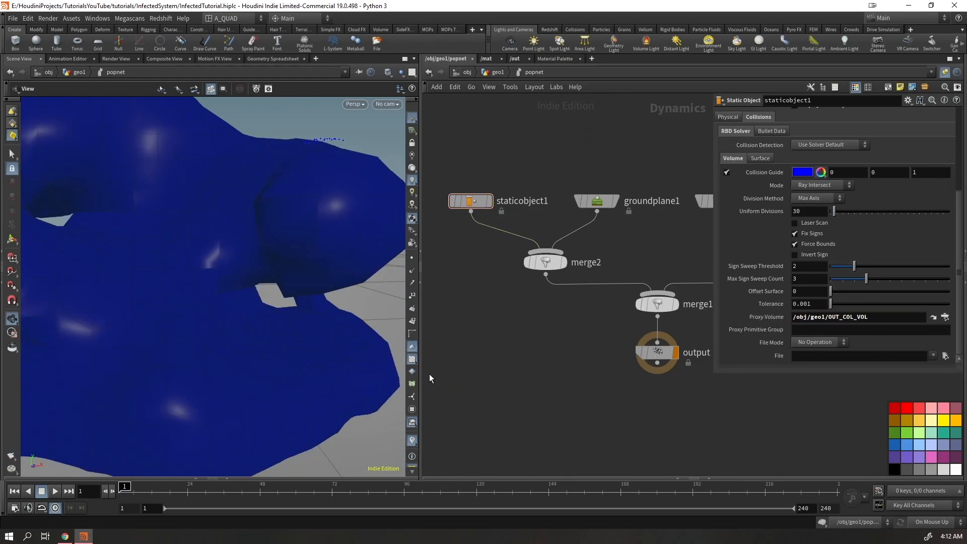
{"action": "left_click", "coordinate": [812, 187]}
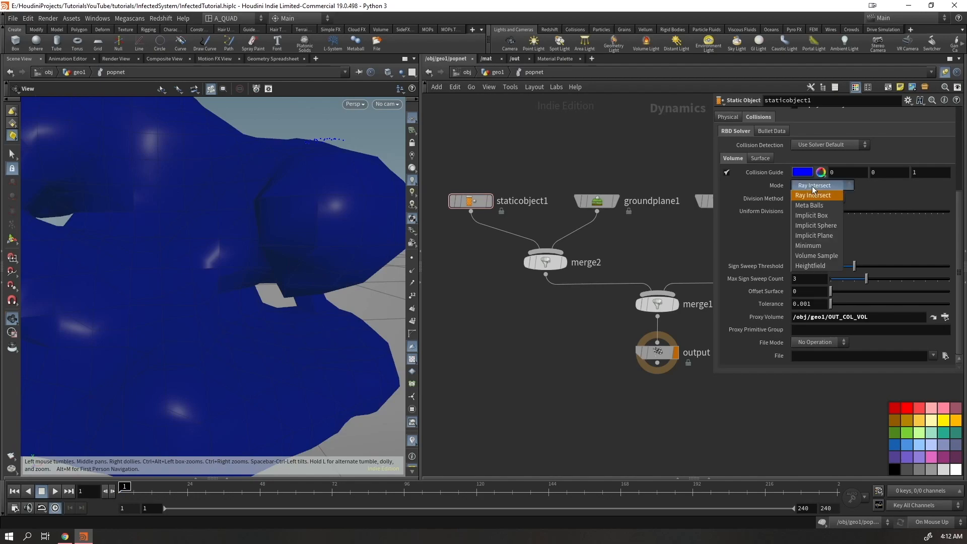
{"action": "left_click", "coordinate": [816, 256]}
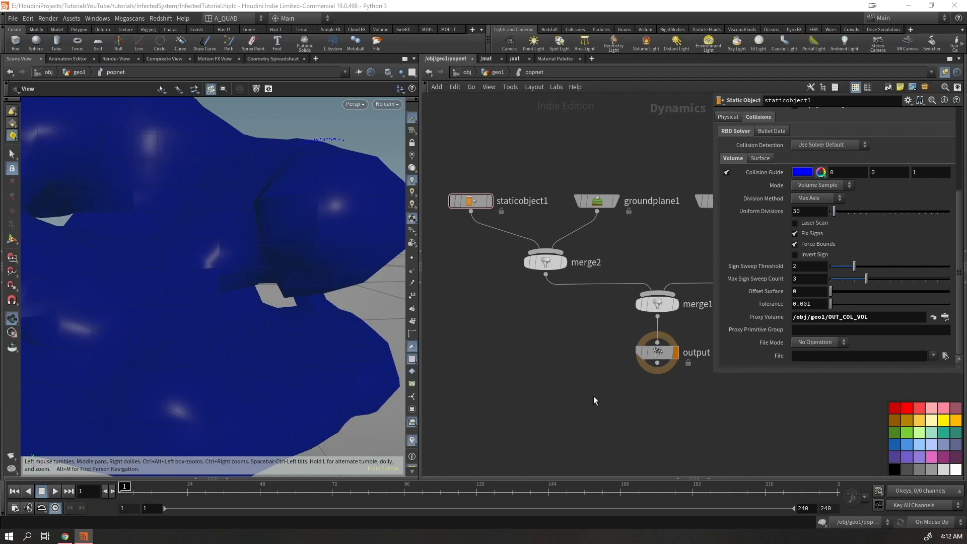
- Examine the shape of the volume-sampled collision guide around the whole model and start playing the simulation
{"action": "scroll", "coordinate": [315, 210], "scroll_direction": "down", "scroll_amount": 10}
{"action": "scroll", "coordinate": [328, 204], "scroll_direction": "up", "scroll_amount": 10}
{"action": "scroll", "coordinate": [340, 210], "scroll_direction": "down", "scroll_amount": 10}
{"action": "left_click_drag", "start_coordinate": [340, 209], "coordinate": [212, 287]}
{"action": "scroll", "coordinate": [730, 174], "scroll_direction": "up", "scroll_amount": 2}
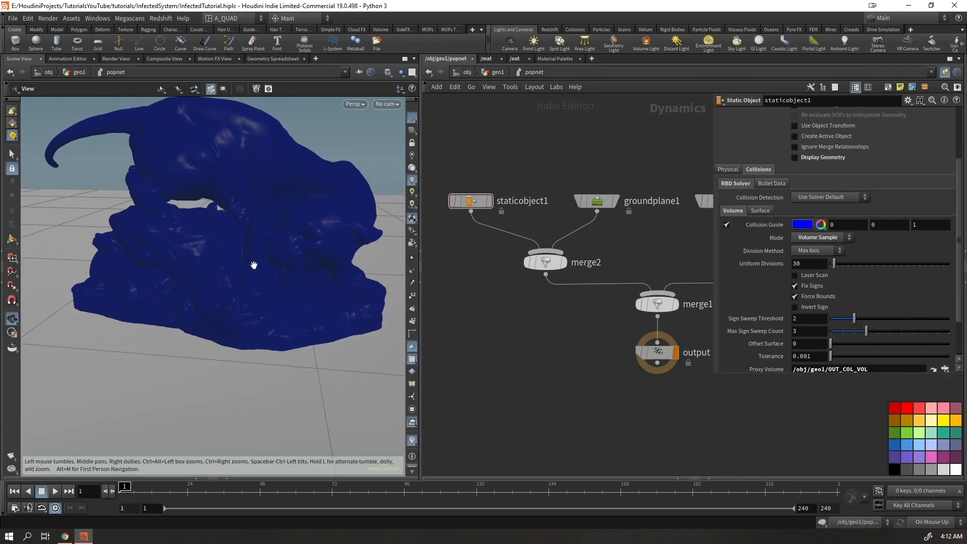
{"action": "left_click_drag", "start_coordinate": [255, 267], "coordinate": [260, 253]}
{"action": "key", "text": "Up"}
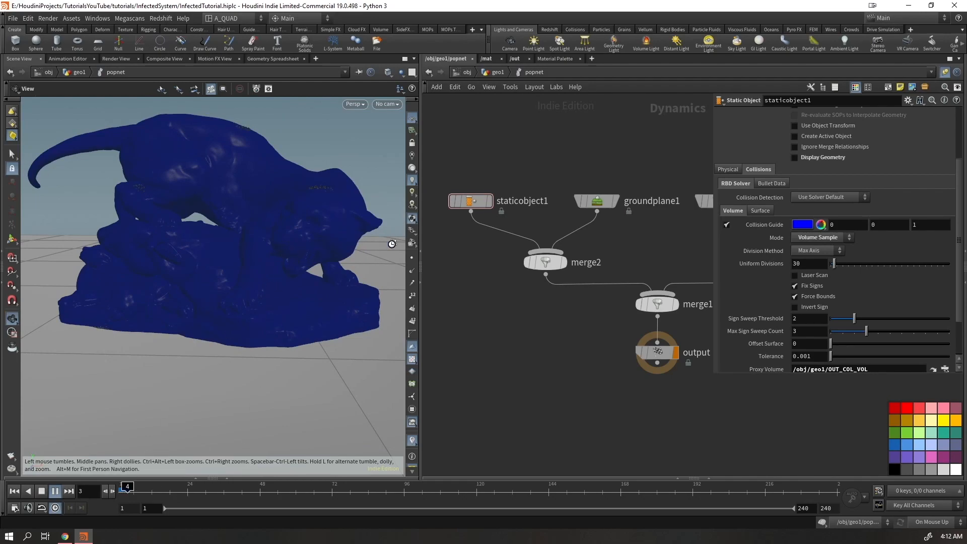
- Turn off staticobject1's Collision Guide, enable its Display Geometry, and replay the simulation from the first frame
{"action": "key", "text": "Up"}
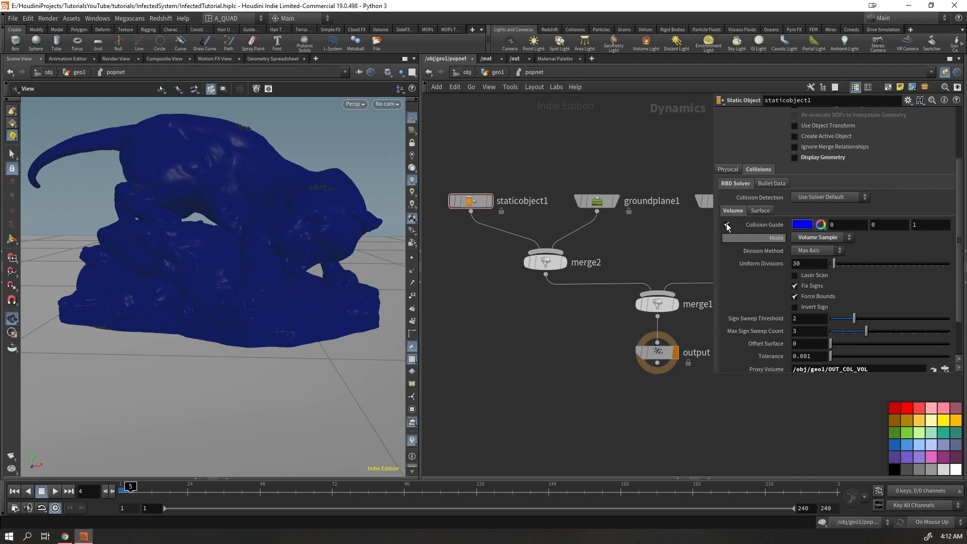
{"action": "left_click", "coordinate": [726, 225]}
{"action": "key", "text": "ctrl+Up"}
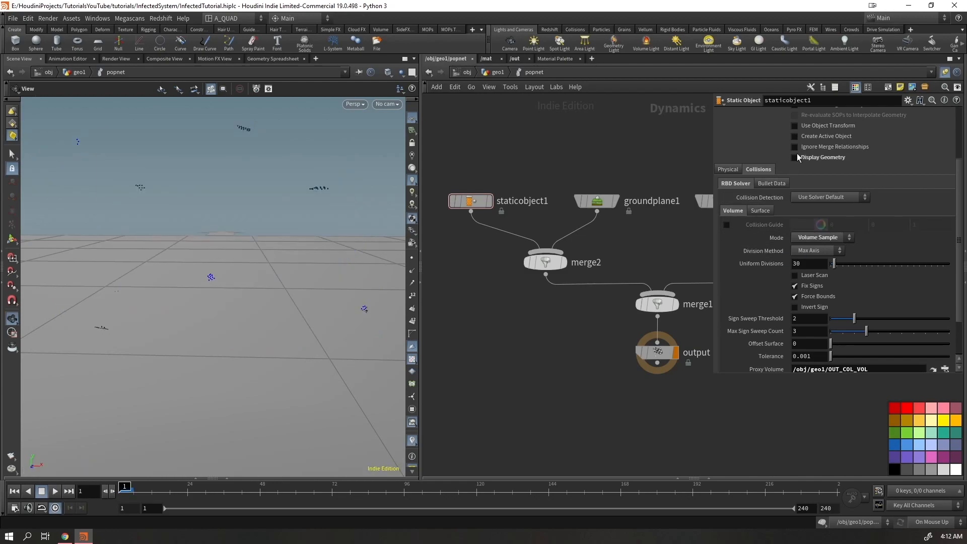
{"action": "key", "text": "Up"}
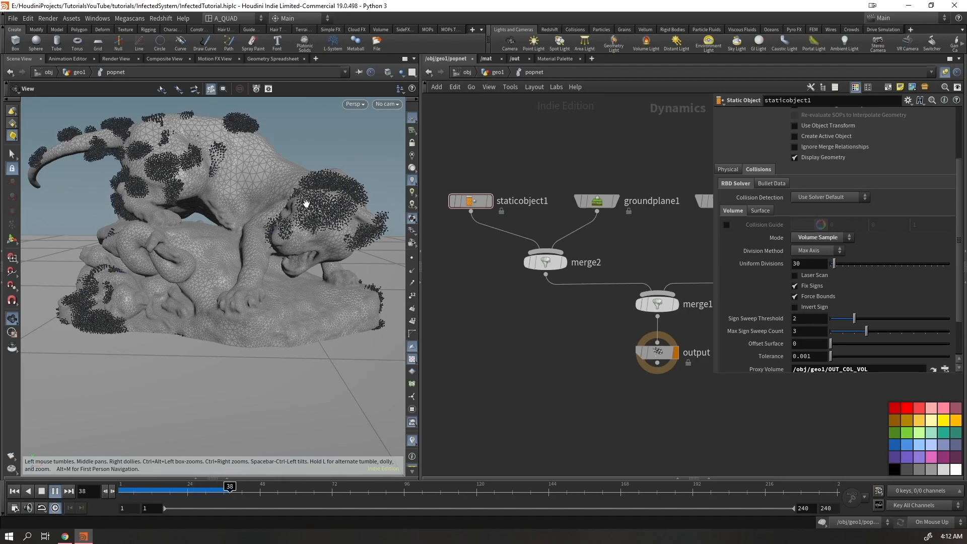
- Examine how the grains spread over the model and its underside during playback, stopping at frame 83
{"action": "key", "text": "Up"}
{"action": "left_click_drag", "start_coordinate": [256, 339], "coordinate": [295, 129]}
{"action": "key", "text": "Up"}
{"action": "right_click_drag", "start_coordinate": [296, 129], "coordinate": [458, 43]}
{"action": "left_click_drag", "start_coordinate": [267, 171], "coordinate": [201, 202]}
{"action": "left_click_drag", "start_coordinate": [296, 266], "coordinate": [125, 316]}
{"action": "middle_click_drag", "start_coordinate": [125, 315], "coordinate": [64, 290]}
{"action": "left_click_drag", "start_coordinate": [64, 290], "coordinate": [428, 363]}
{"action": "right_click_drag", "start_coordinate": [428, 363], "coordinate": [212, 217]}
{"action": "left_click_drag", "start_coordinate": [212, 216], "coordinate": [200, 271]}
{"action": "right_click_drag", "start_coordinate": [201, 271], "coordinate": [110, 134]}
{"action": "middle_click_drag", "start_coordinate": [111, 134], "coordinate": [266, 214]}
{"action": "right_click_drag", "start_coordinate": [266, 214], "coordinate": [247, 302]}
{"action": "middle_click_drag", "start_coordinate": [247, 301], "coordinate": [179, 278]}
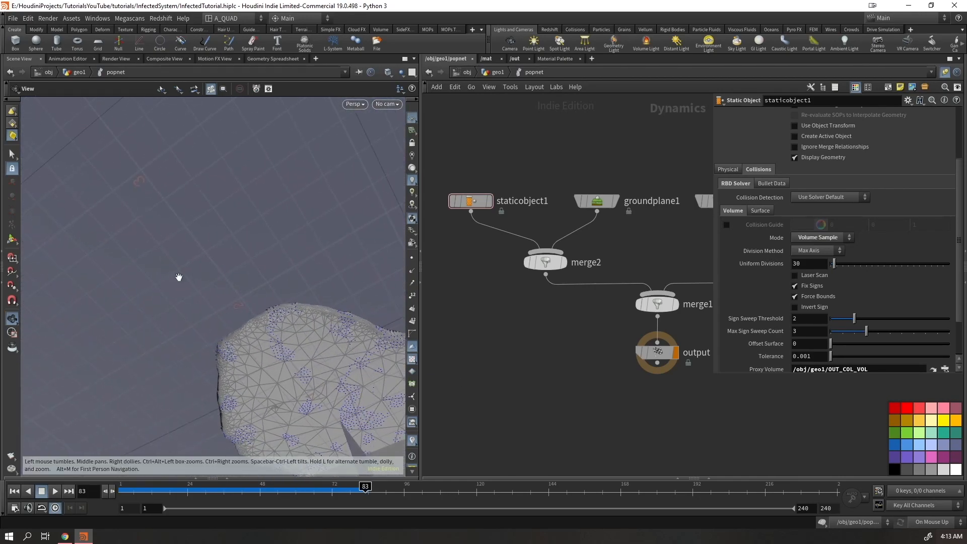
{"action": "left_click_drag", "start_coordinate": [178, 278], "coordinate": [287, 352]}
{"action": "right_click_drag", "start_coordinate": [287, 352], "coordinate": [367, 244]}
{"action": "middle_click_drag", "start_coordinate": [367, 244], "coordinate": [237, 259]}
- Turn off the Guide of the source_first_input POP Source and view the remaining points on the model's underside
{"action": "middle_click_drag", "start_coordinate": [705, 121], "coordinate": [429, 196]}
{"action": "left_click_drag", "start_coordinate": [595, 128], "coordinate": [534, 151]}
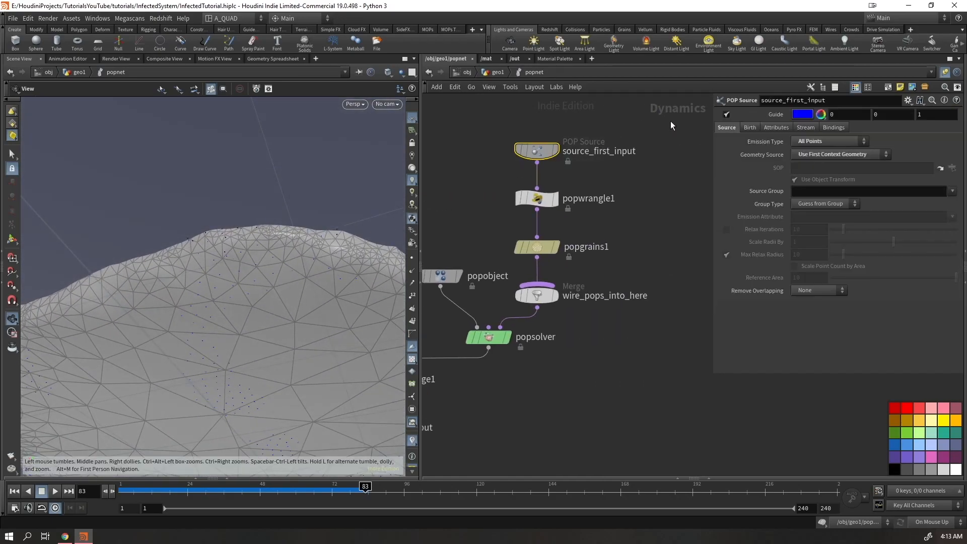
{"action": "left_click", "coordinate": [728, 114]}
{"action": "left_click_drag", "start_coordinate": [280, 281], "coordinate": [237, 247]}
{"action": "right_click_drag", "start_coordinate": [237, 248], "coordinate": [298, 245]}
{"action": "left_click_drag", "start_coordinate": [297, 245], "coordinate": [281, 225]}
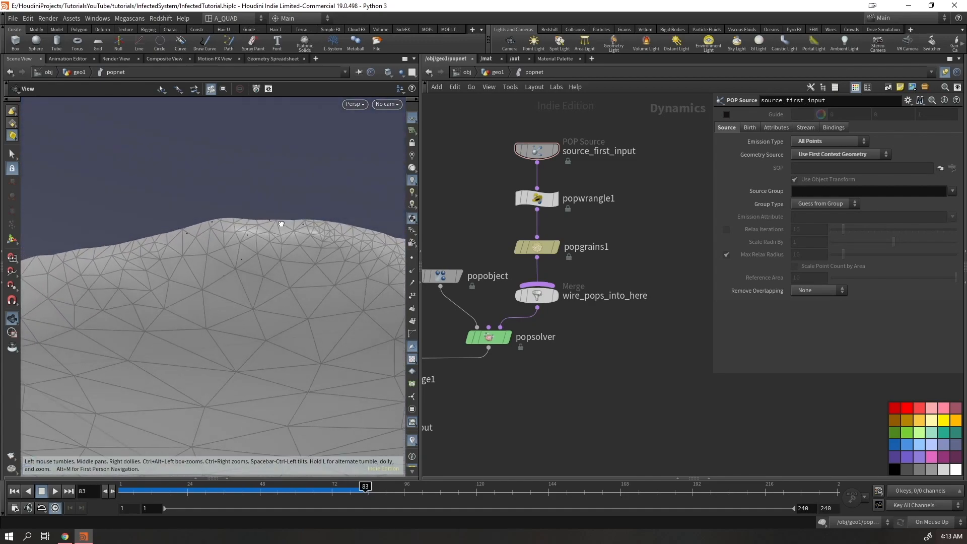
- Temporarily disable staticobject1's Display Geometry to look for grains beneath the model, and enable it again at the first frame
{"action": "middle_click_drag", "start_coordinate": [515, 431], "coordinate": [783, 327]}
{"action": "left_click", "coordinate": [462, 172]}
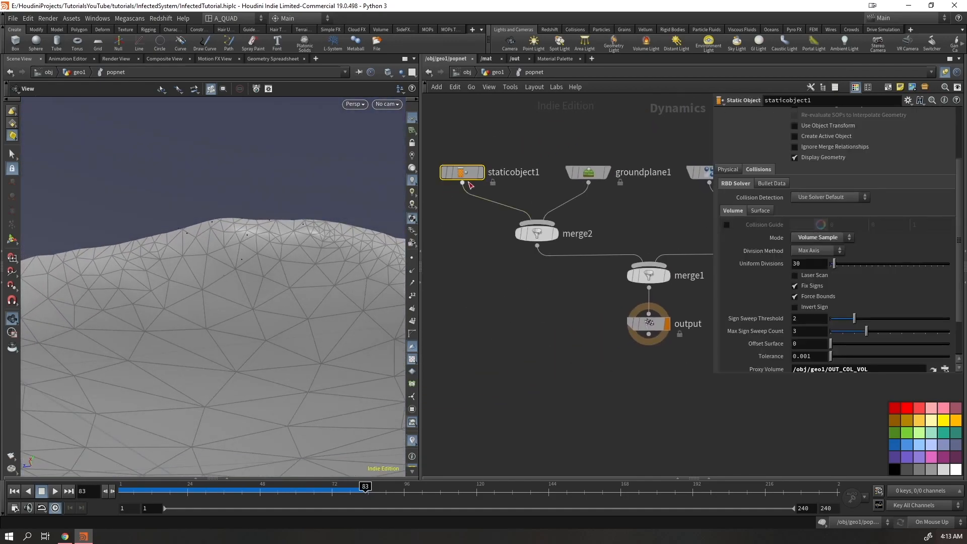
{"action": "left_click", "coordinate": [805, 159]}
{"action": "left_click_drag", "start_coordinate": [365, 239], "coordinate": [244, 283]}
{"action": "left_click_drag", "start_coordinate": [313, 377], "coordinate": [308, 194]}
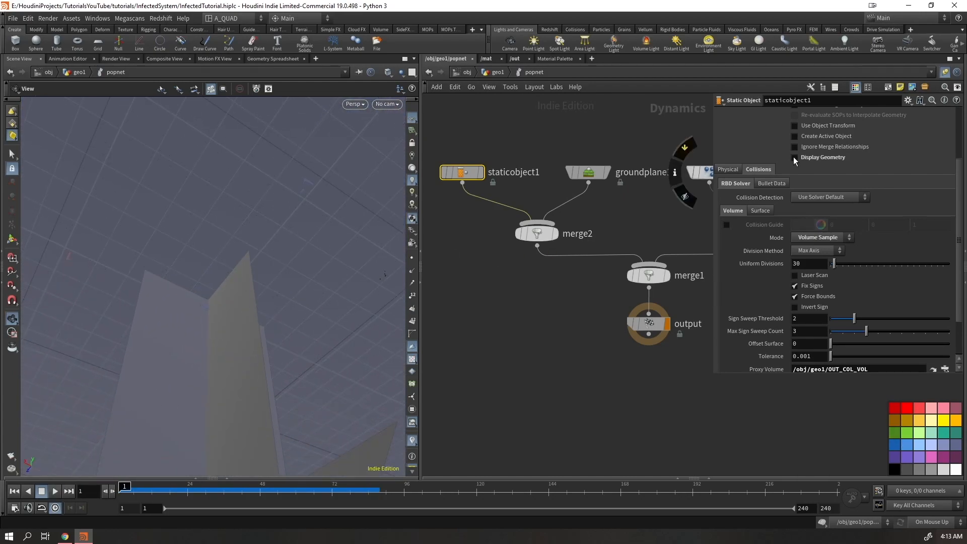
{"action": "left_click", "coordinate": [795, 157]}
- In geo1, display scatter1 and insert a Clip node between remesh1 and scatter1
{"action": "left_click", "coordinate": [487, 73]}
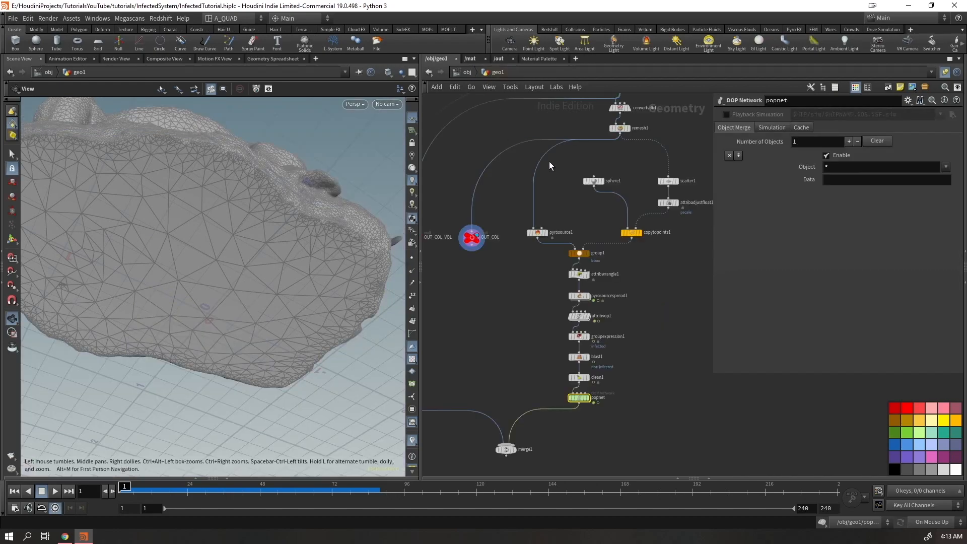
{"action": "middle_click_drag", "start_coordinate": [529, 146], "coordinate": [473, 276]}
{"action": "scroll", "coordinate": [567, 316], "scroll_direction": "up", "scroll_amount": 4}
{"action": "middle_click_drag", "start_coordinate": [566, 316], "coordinate": [536, 236]}
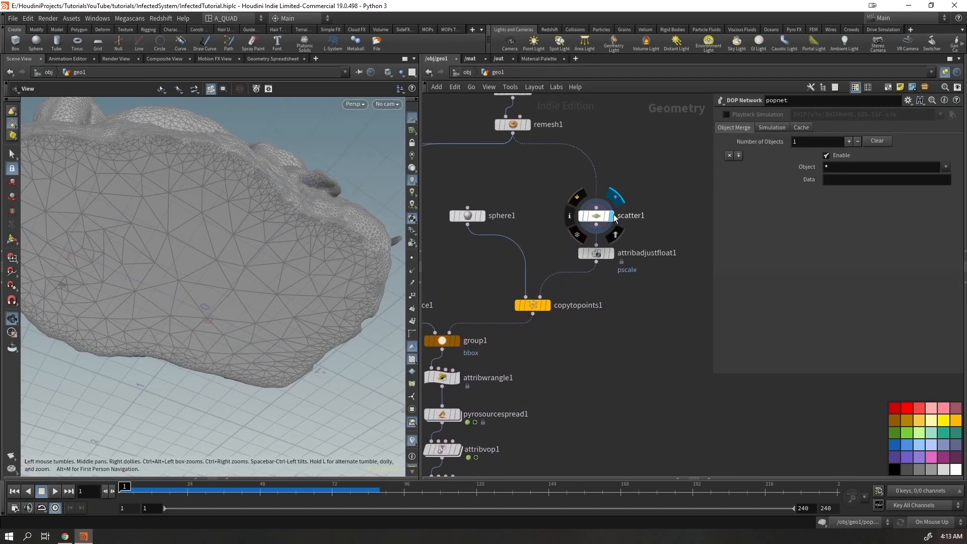
{"action": "left_click", "coordinate": [613, 216]}
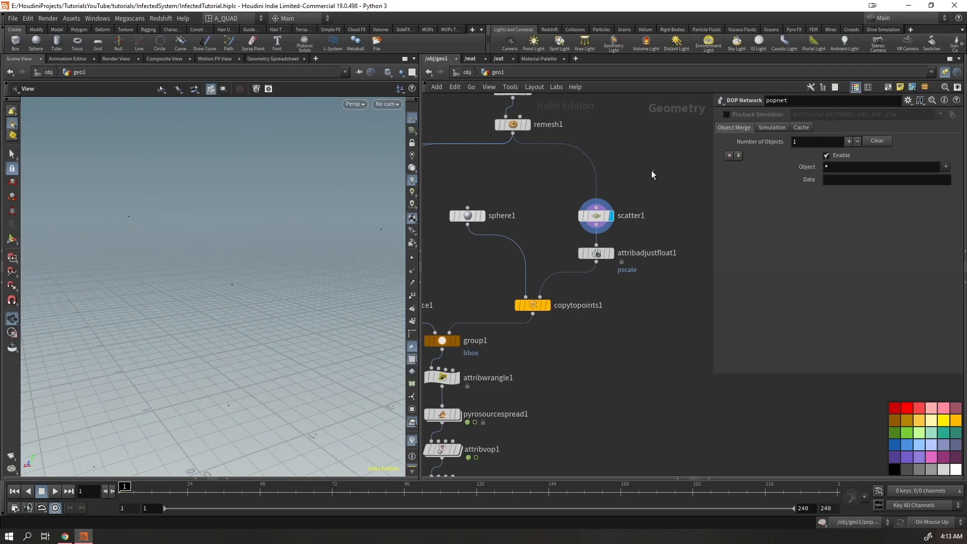
{"action": "key", "text": "Tab"}
{"action": "type", "text": "cli"}
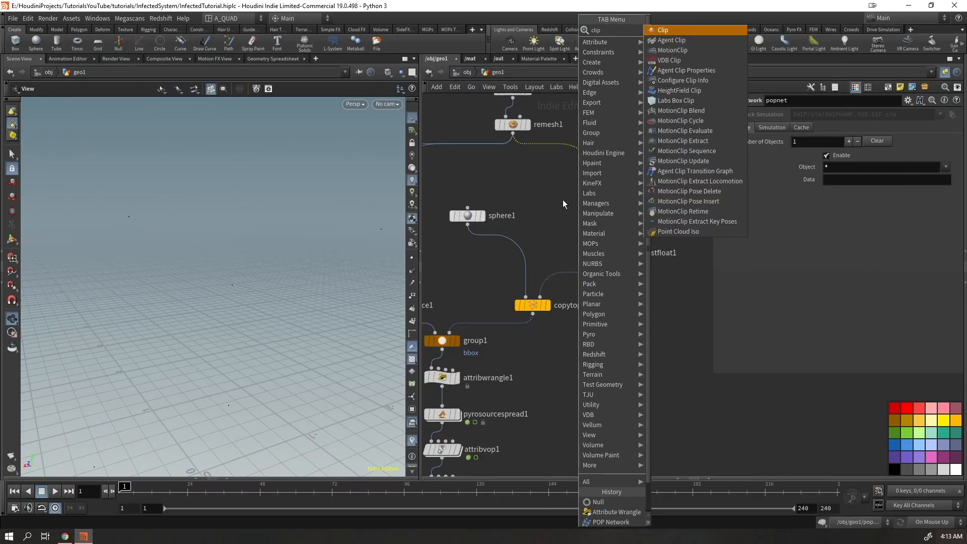
{"action": "key", "text": "Return"}
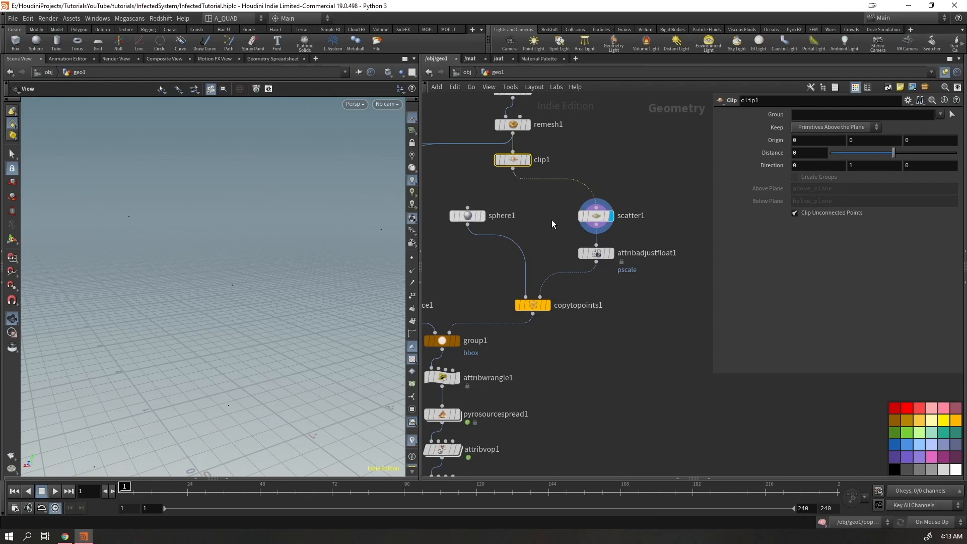
- Set clip1's Origin Y to 0.15 to match the ground plane height
{"action": "middle_click_drag", "start_coordinate": [553, 363], "coordinate": [688, 181]}
{"action": "middle_click_drag", "start_coordinate": [511, 363], "coordinate": [548, 445]}
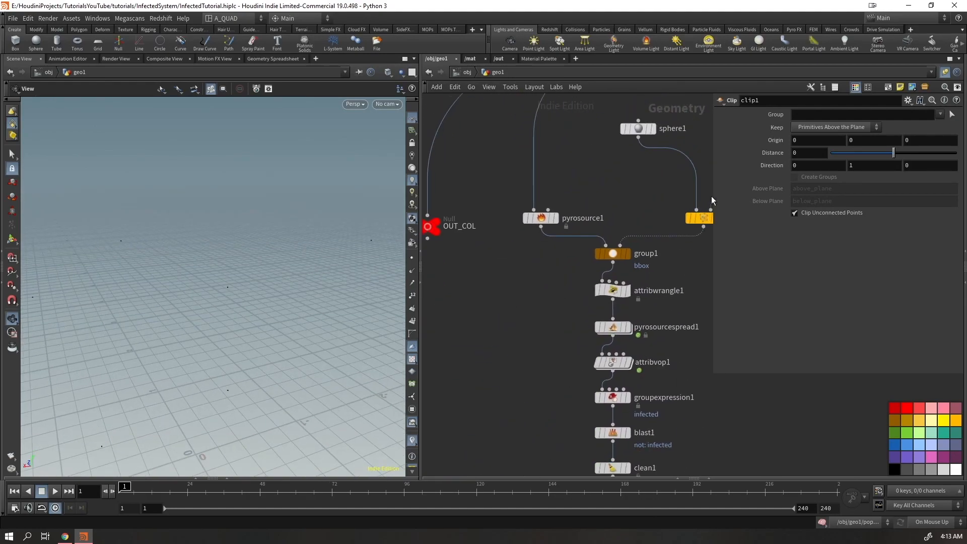
{"action": "type", "text": "0.15"}
{"action": "key", "text": "Return"}
- Link groundplane1's Position Y inside popnet to clip1's Origin Y with a relative reference
{"action": "right_click", "coordinate": [869, 140]}
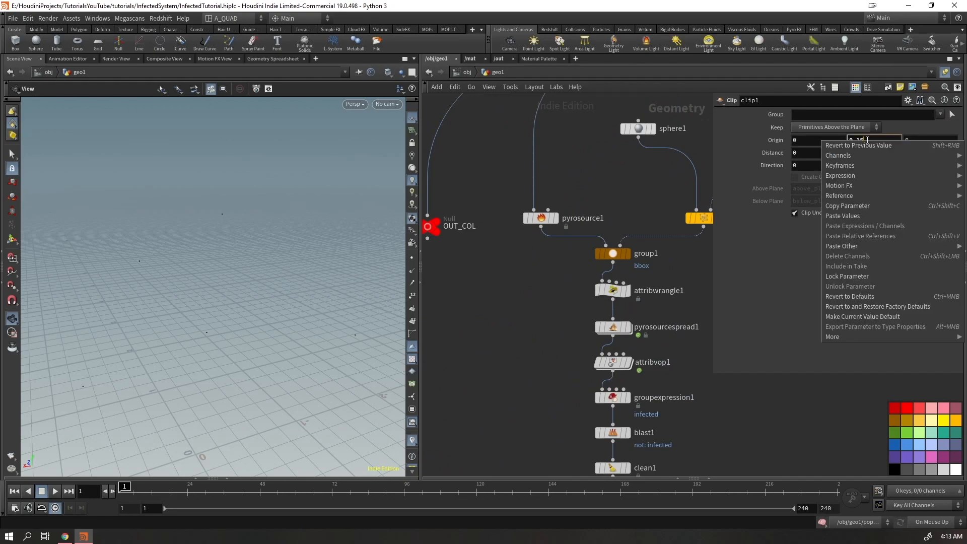
{"action": "left_click", "coordinate": [863, 206]}
{"action": "middle_click_drag", "start_coordinate": [519, 398], "coordinate": [510, 139]}
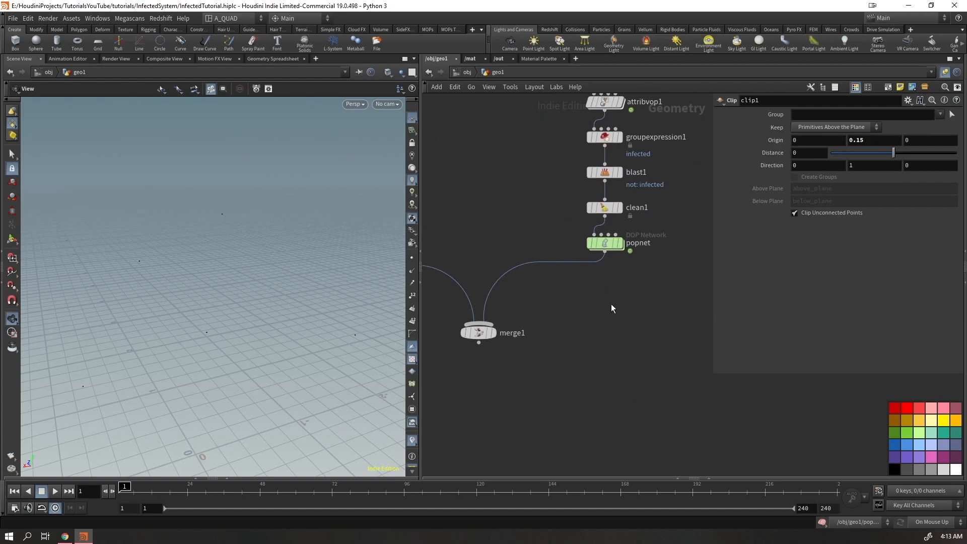
{"action": "double_click", "coordinate": [598, 244]}
{"action": "left_click_drag", "start_coordinate": [583, 199], "coordinate": [583, 199]}
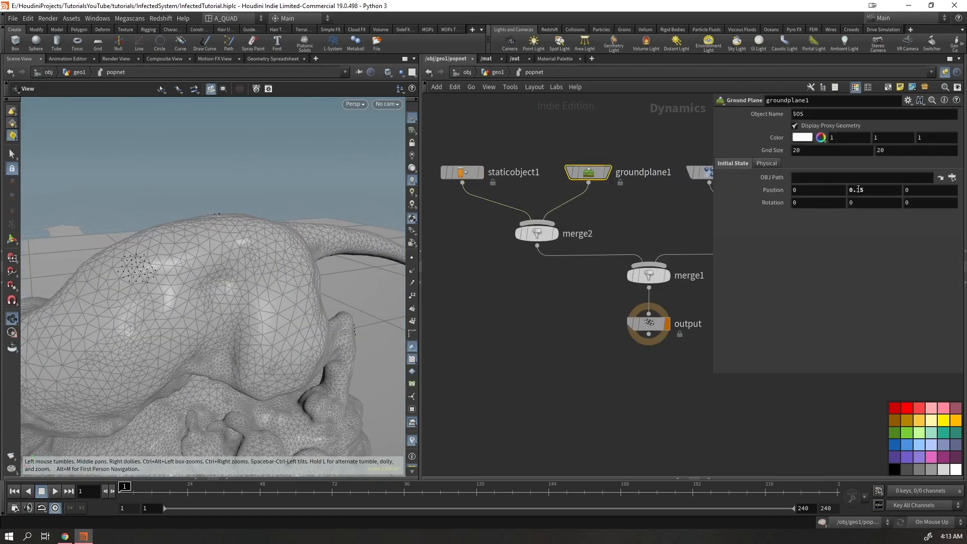
{"action": "right_click", "coordinate": [868, 191]}
{"action": "left_click", "coordinate": [766, 298]}
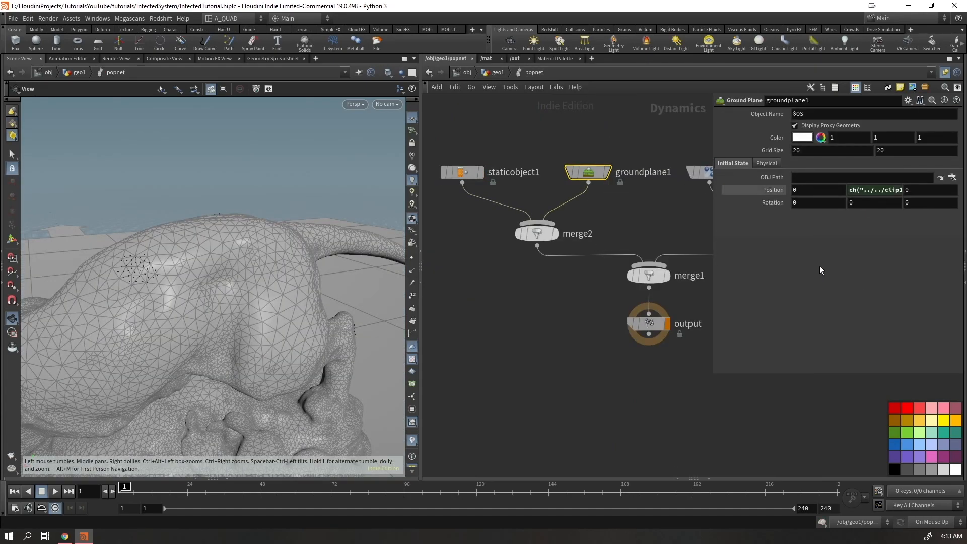
- Back in geo1, rewire pyrosource1's input from remesh1 to the output of clip1
{"action": "left_click", "coordinate": [494, 73]}
{"action": "middle_click_drag", "start_coordinate": [506, 179], "coordinate": [596, 430]}
{"action": "scroll", "coordinate": [585, 398], "scroll_direction": "down", "scroll_amount": 4}
{"action": "middle_click_drag", "start_coordinate": [563, 207], "coordinate": [458, 177]}
{"action": "scroll", "coordinate": [538, 196], "scroll_direction": "up", "scroll_amount": 3}
{"action": "scroll", "coordinate": [536, 236], "scroll_direction": "up", "scroll_amount": 2}
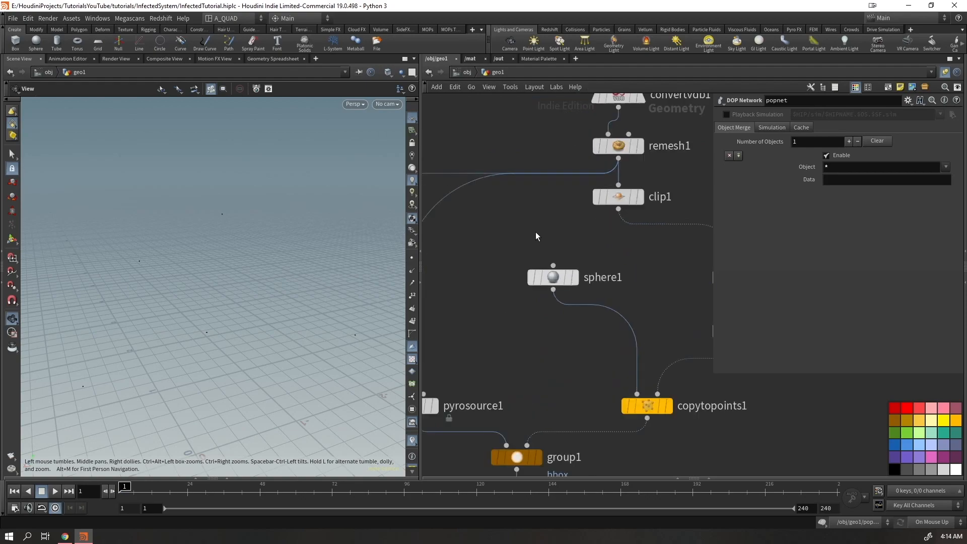
{"action": "scroll", "coordinate": [475, 349], "scroll_direction": "down", "scroll_amount": 2}
{"action": "scroll", "coordinate": [503, 218], "scroll_direction": "down", "scroll_amount": 2}
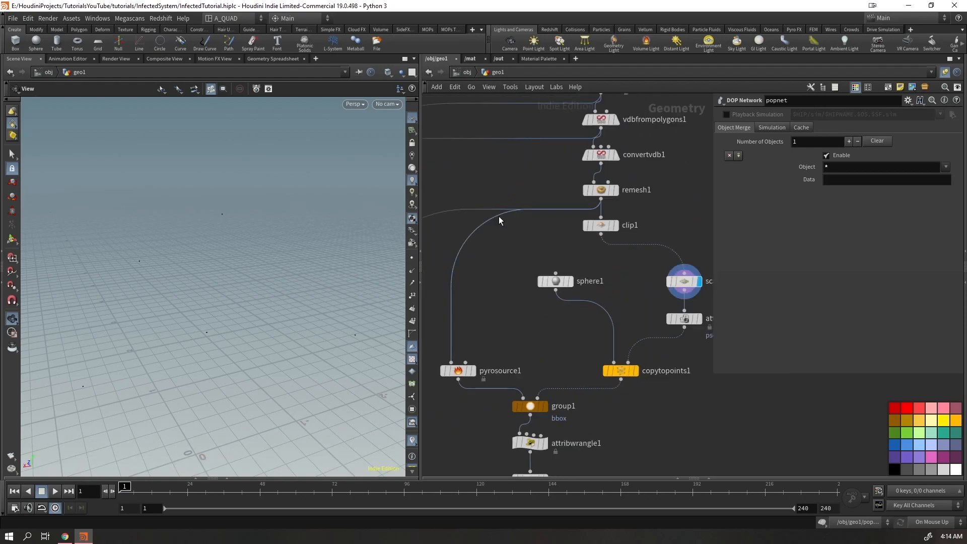
{"action": "left_click_drag", "start_coordinate": [497, 217], "coordinate": [564, 265]}
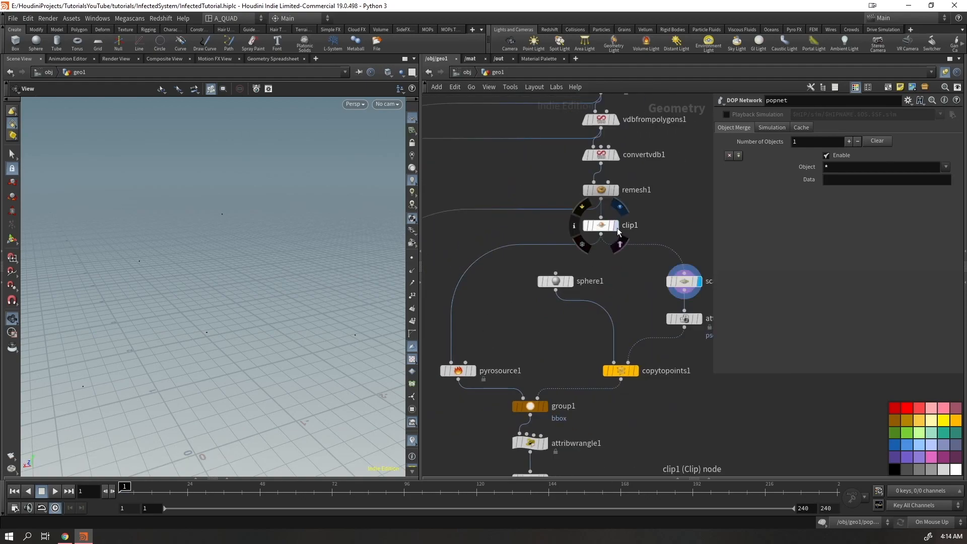
- Compare the model's base at clip1 and at remesh1, and move the sphere1 node closer to copytopoints1
{"action": "left_click", "coordinate": [617, 226]}
{"action": "scroll", "coordinate": [254, 410], "scroll_direction": "down", "scroll_amount": 6}
{"action": "left_click_drag", "start_coordinate": [255, 410], "coordinate": [321, 318]}
{"action": "scroll", "coordinate": [317, 328], "scroll_direction": "up", "scroll_amount": 5}
{"action": "mouse_move", "coordinate": [313, 352]}
{"action": "left_mouse_down"}
{"action": "mouse_move", "coordinate": [321, 304]}
{"action": "mouse_move", "coordinate": [325, 357]}
{"action": "left_mouse_up"}
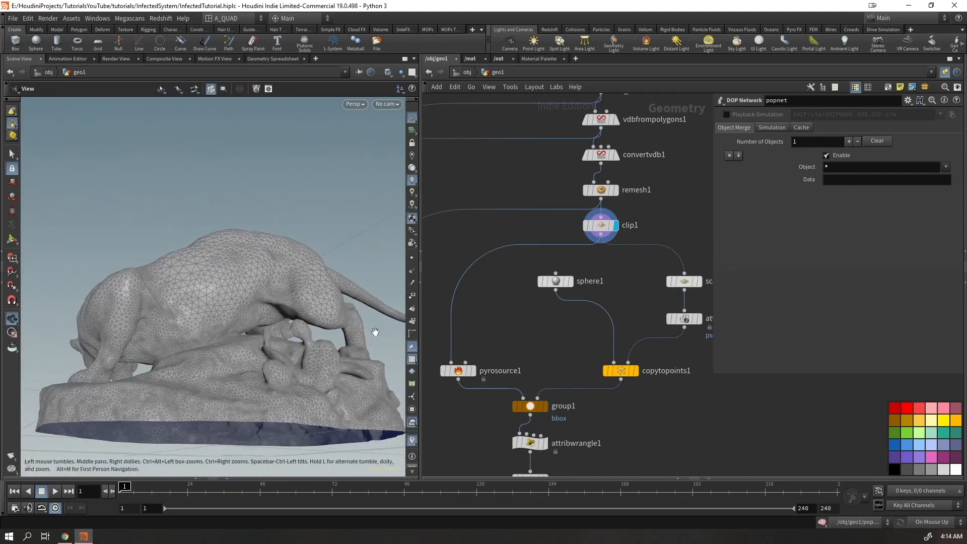
{"action": "left_click", "coordinate": [617, 191]}
{"action": "middle_click_drag", "start_coordinate": [600, 275], "coordinate": [594, 225]}
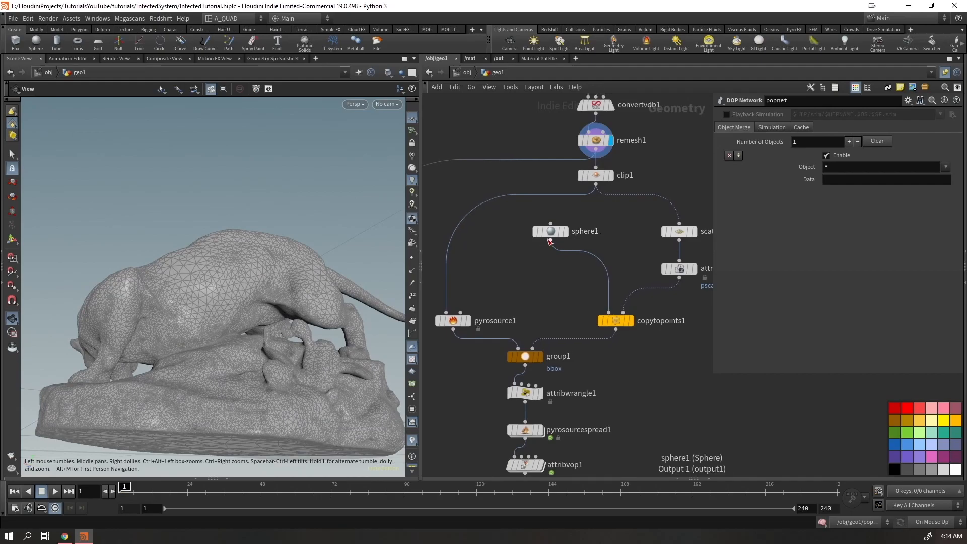
{"action": "left_click_drag", "start_coordinate": [550, 242], "coordinate": [561, 279]}
{"action": "left_click_drag", "start_coordinate": [300, 374], "coordinate": [295, 395]}
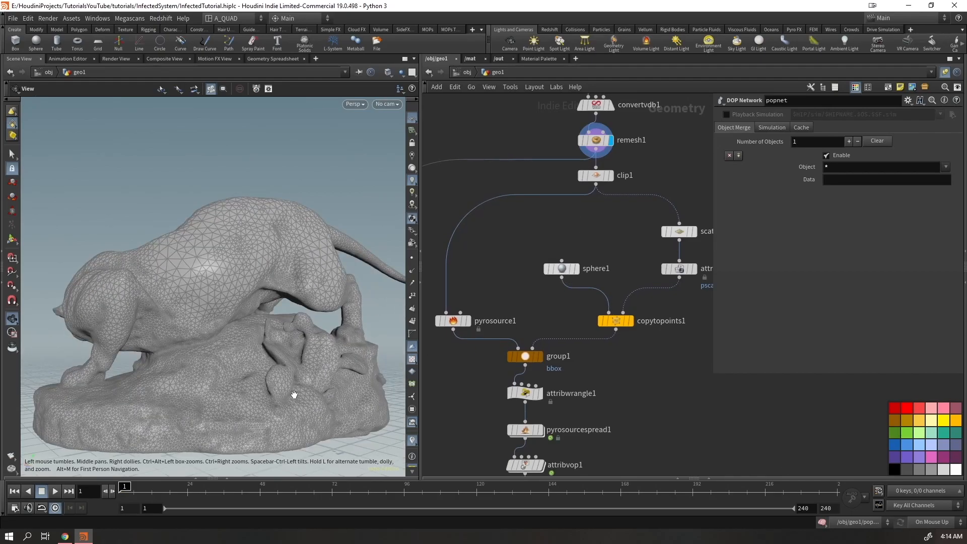
- Set scatter1's Global Seed to 2.53, temporarily bypassing clip1 and displaying copytopoints1 to check the scattered spheres
{"action": "middle_click_drag", "start_coordinate": [476, 338], "coordinate": [493, 199]}
{"action": "middle_click_drag", "start_coordinate": [680, 108], "coordinate": [642, 186]}
{"action": "left_click", "coordinate": [635, 168]}
{"action": "left_click", "coordinate": [650, 168]}
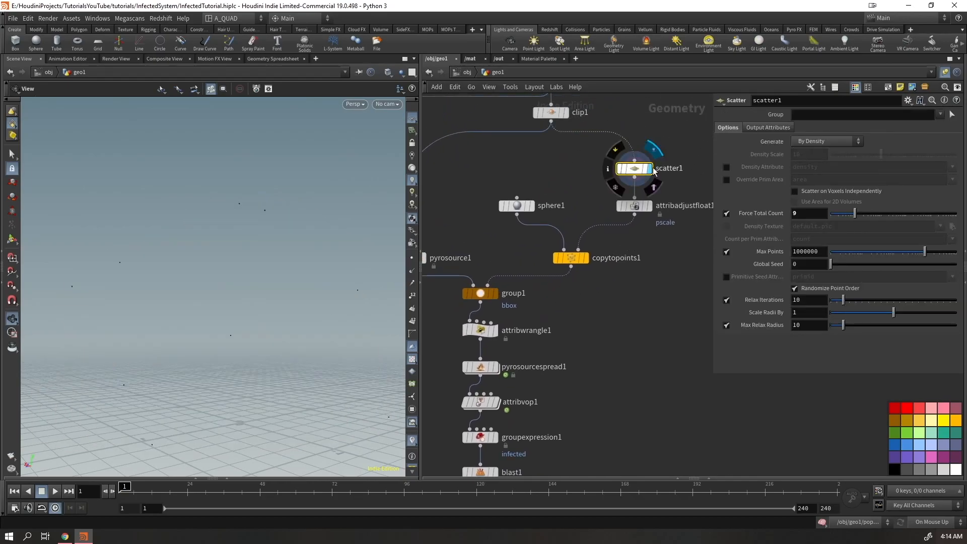
{"action": "middle_click_drag", "start_coordinate": [557, 149], "coordinate": [559, 219]}
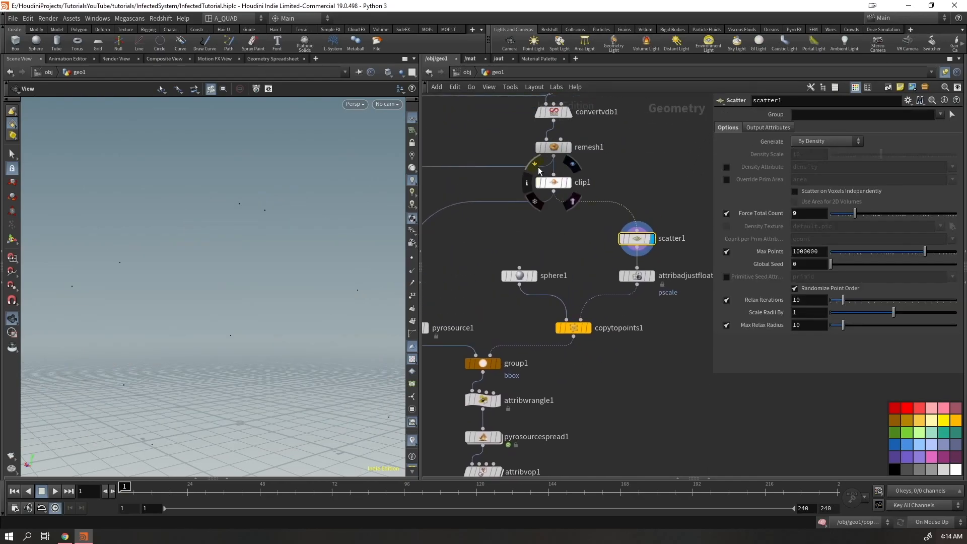
{"action": "left_click", "coordinate": [538, 182]}
{"action": "left_click_drag", "start_coordinate": [248, 240], "coordinate": [227, 308]}
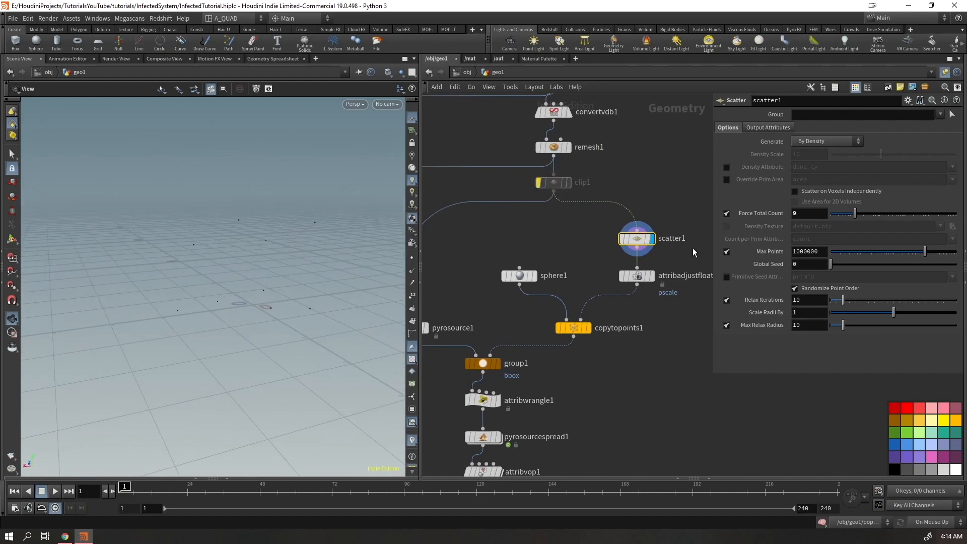
{"action": "left_click_drag", "start_coordinate": [865, 268], "coordinate": [878, 269]}
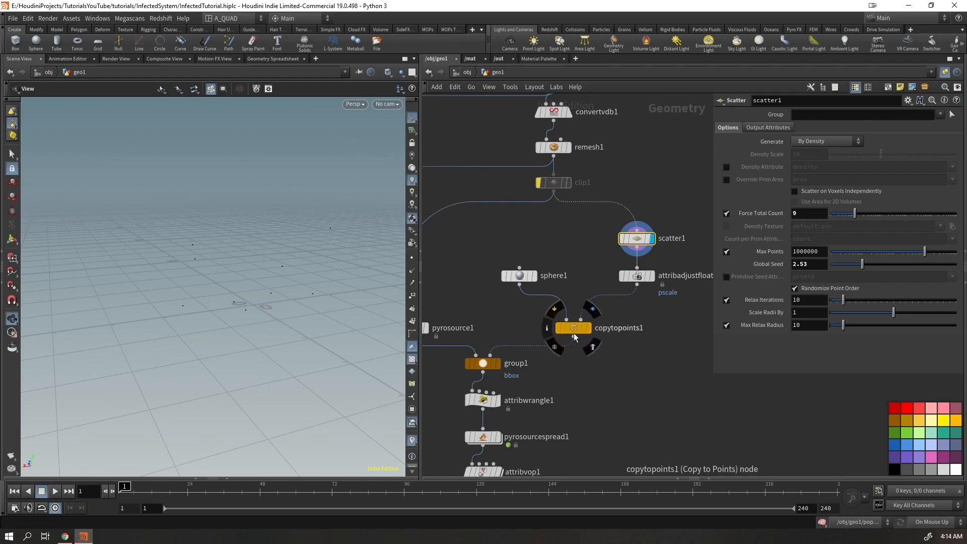
{"action": "left_click", "coordinate": [588, 328]}
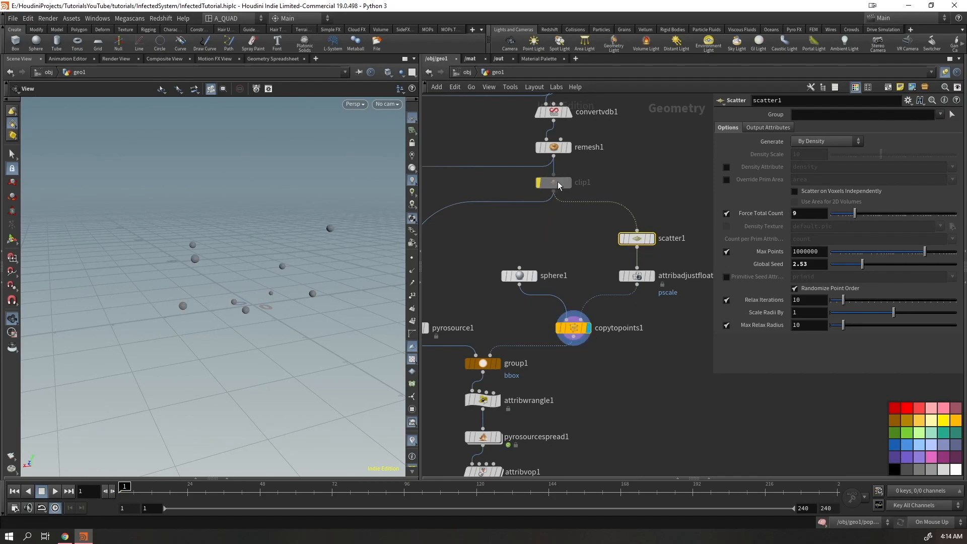
{"action": "left_click", "coordinate": [539, 169]}
- Display popnet, enter its network, and start playing the simulation
{"action": "middle_click_drag", "start_coordinate": [588, 397], "coordinate": [648, 164]}
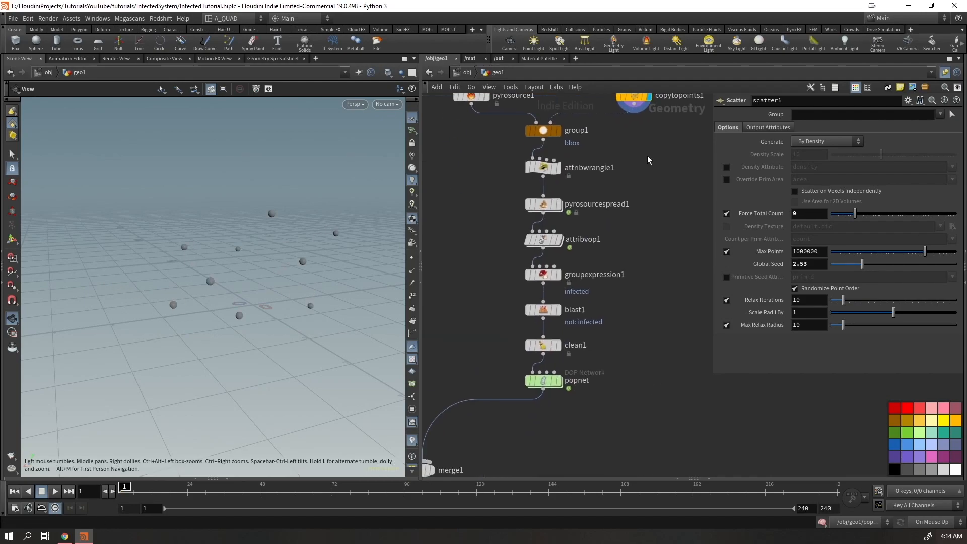
{"action": "mouse_move", "coordinate": [553, 385]}
{"action": "left_click", "coordinate": [559, 381]}
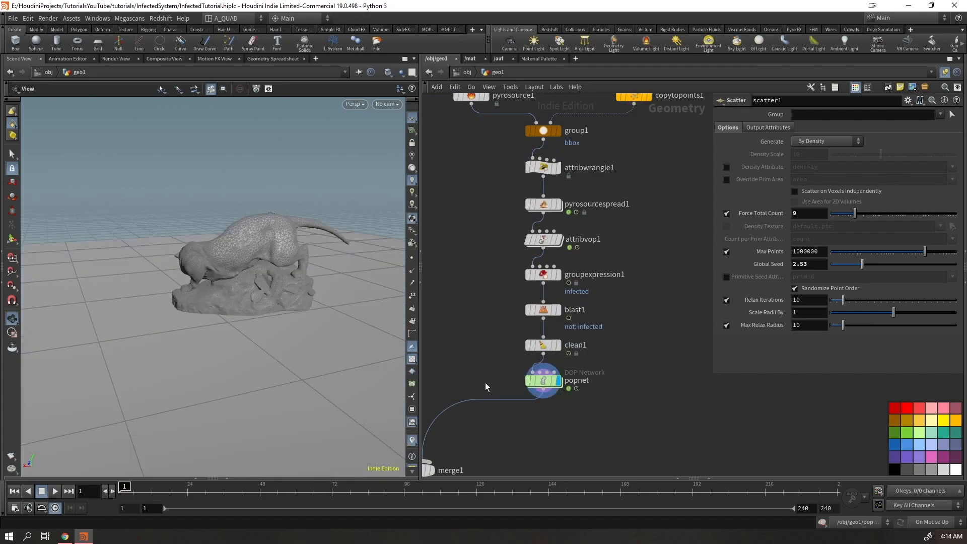
{"action": "left_click_drag", "start_coordinate": [543, 396], "coordinate": [519, 402]}
{"action": "key", "text": "Return"}
{"action": "mouse_move", "coordinate": [353, 312]}
{"action": "left_mouse_down"}
{"action": "mouse_move", "coordinate": [270, 260]}
{"action": "mouse_move", "coordinate": [358, 279]}
{"action": "mouse_move", "coordinate": [269, 307]}
{"action": "left_mouse_up"}
{"action": "key", "text": "Up"}
- Examine the growing grains from below the ground plane and around the model during playback
{"action": "right_click_drag", "start_coordinate": [269, 307], "coordinate": [306, 261]}
{"action": "left_click_drag", "start_coordinate": [306, 262], "coordinate": [267, 287]}
{"action": "middle_click_drag", "start_coordinate": [198, 388], "coordinate": [267, 251]}
{"action": "mouse_move", "coordinate": [237, 253]}
{"action": "left_mouse_down"}
{"action": "mouse_move", "coordinate": [254, 233]}
{"action": "mouse_move", "coordinate": [191, 287]}
{"action": "mouse_move", "coordinate": [151, 262]}
{"action": "mouse_move", "coordinate": [134, 231]}
{"action": "mouse_move", "coordinate": [244, 201]}
{"action": "mouse_move", "coordinate": [223, 222]}
{"action": "mouse_move", "coordinate": [370, 243]}
{"action": "mouse_move", "coordinate": [316, 240]}
{"action": "mouse_move", "coordinate": [272, 252]}
{"action": "mouse_move", "coordinate": [262, 295]}
{"action": "left_mouse_up"}
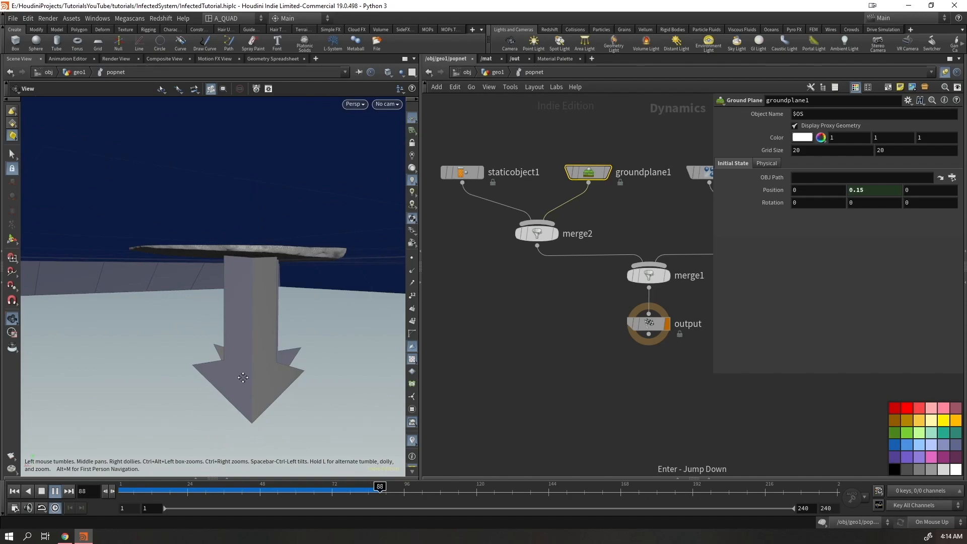
{"action": "left_click_drag", "start_coordinate": [244, 380], "coordinate": [221, 296]}
{"action": "mouse_move", "coordinate": [315, 214]}
{"action": "left_mouse_down"}
{"action": "mouse_move", "coordinate": [378, 227]}
{"action": "mouse_move", "coordinate": [298, 225]}
{"action": "left_mouse_up"}
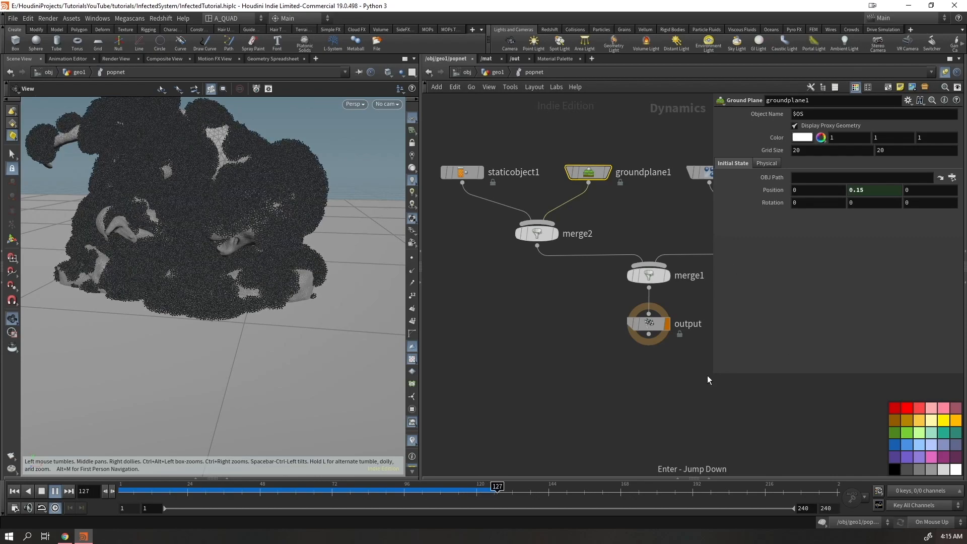
- Stop the playback, go to frame 120, and view the whole grain-covered model from farther away
{"action": "left_click", "coordinate": [519, 362]}
{"action": "key", "text": "Escape"}
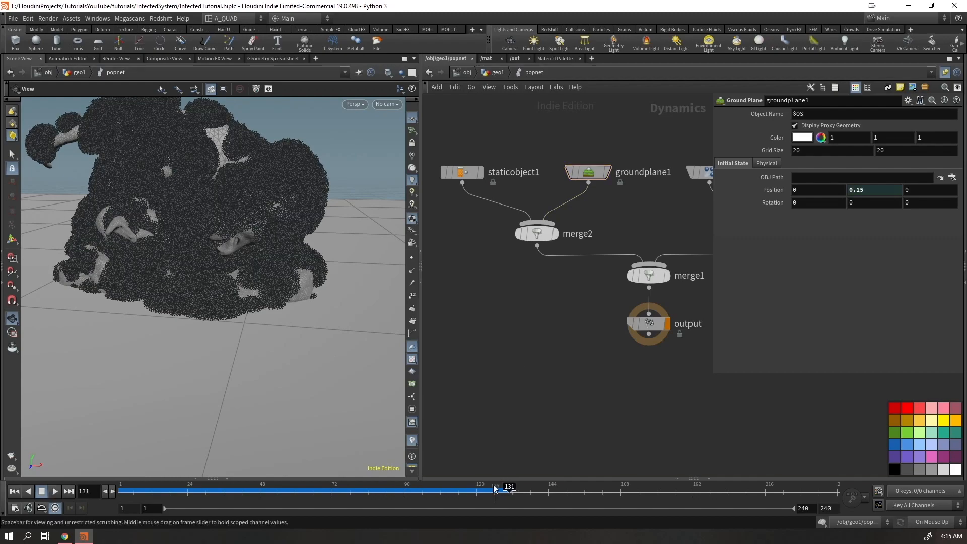
{"action": "left_click", "coordinate": [477, 492]}
{"action": "right_click_drag", "start_coordinate": [209, 249], "coordinate": [153, 247]}
{"action": "left_click_drag", "start_coordinate": [153, 246], "coordinate": [169, 216]}
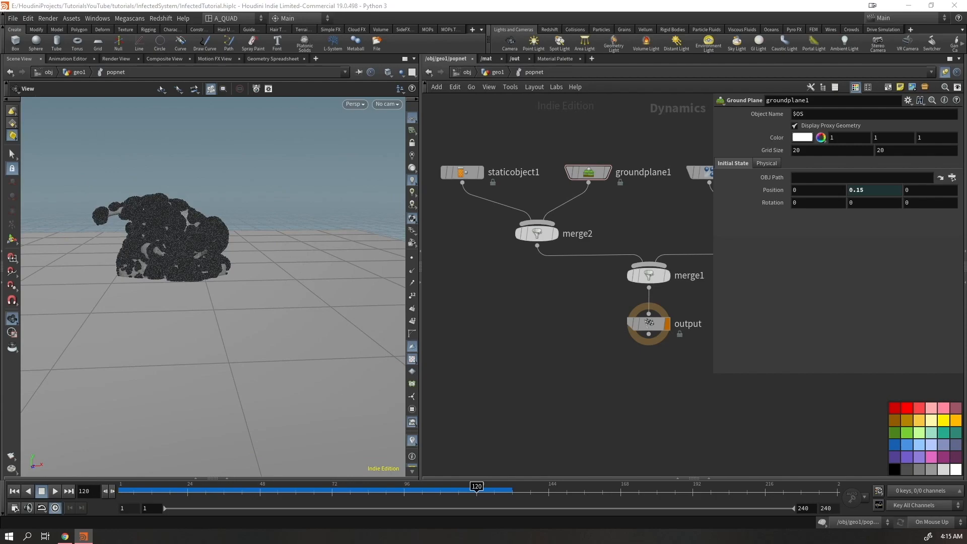
- Check the grain-covered model, return to geo1, and set popnet's Cache Memory to 15000 MB
{"action": "left_click_drag", "start_coordinate": [161, 262], "coordinate": [137, 233]}
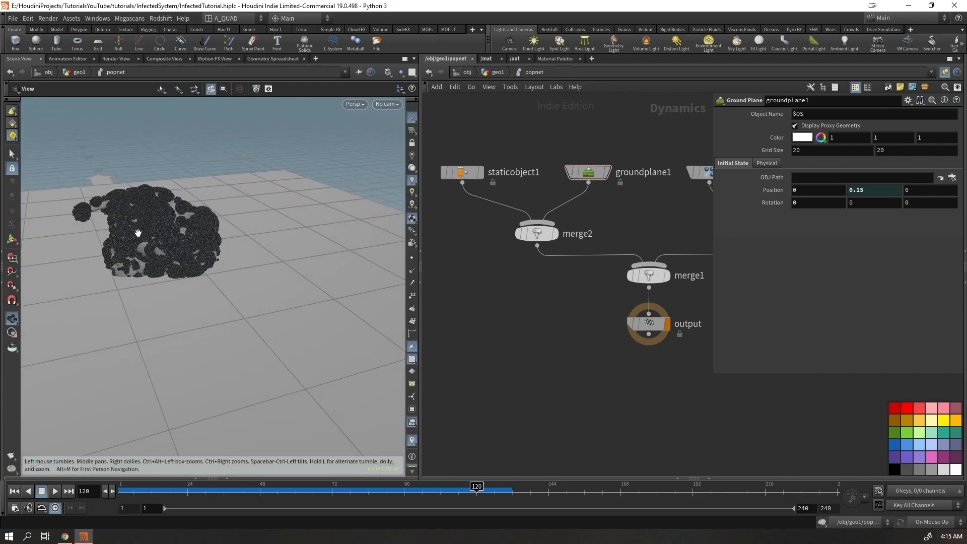
{"action": "right_click_drag", "start_coordinate": [137, 233], "coordinate": [182, 272]}
{"action": "left_click_drag", "start_coordinate": [181, 272], "coordinate": [174, 257]}
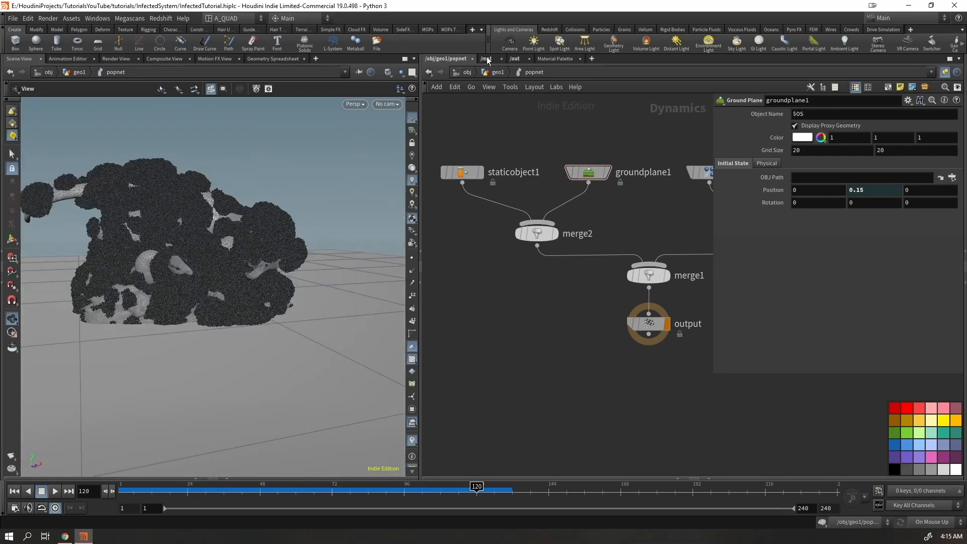
{"action": "left_click", "coordinate": [491, 73]}
{"action": "left_click", "coordinate": [771, 128]}
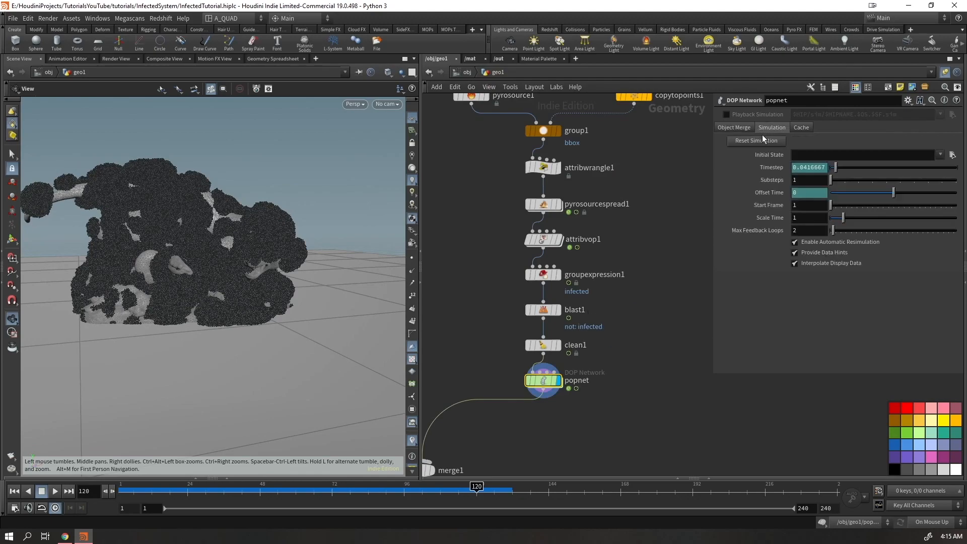
{"action": "left_click", "coordinate": [804, 128]}
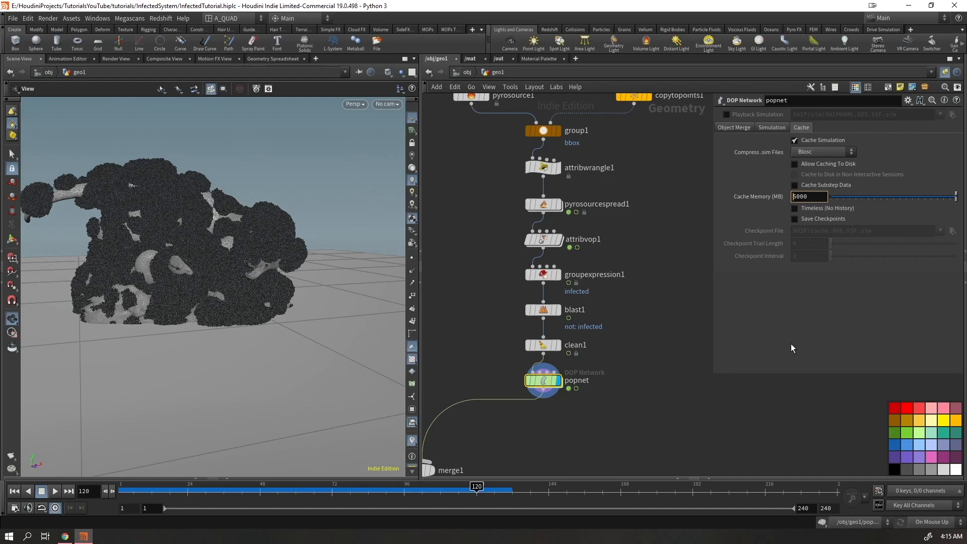
{"action": "type", "text": "1"}
{"action": "key", "text": "Return"}
- Replay the simulation from the first frame, inspect the growing grains up close, and stop at frame 72
{"action": "middle_click_drag", "start_coordinate": [650, 436], "coordinate": [656, 362]}
{"action": "key", "text": "ctrl+Up"}
{"action": "key", "text": "Up"}
{"action": "left_click_drag", "start_coordinate": [237, 281], "coordinate": [224, 289]}
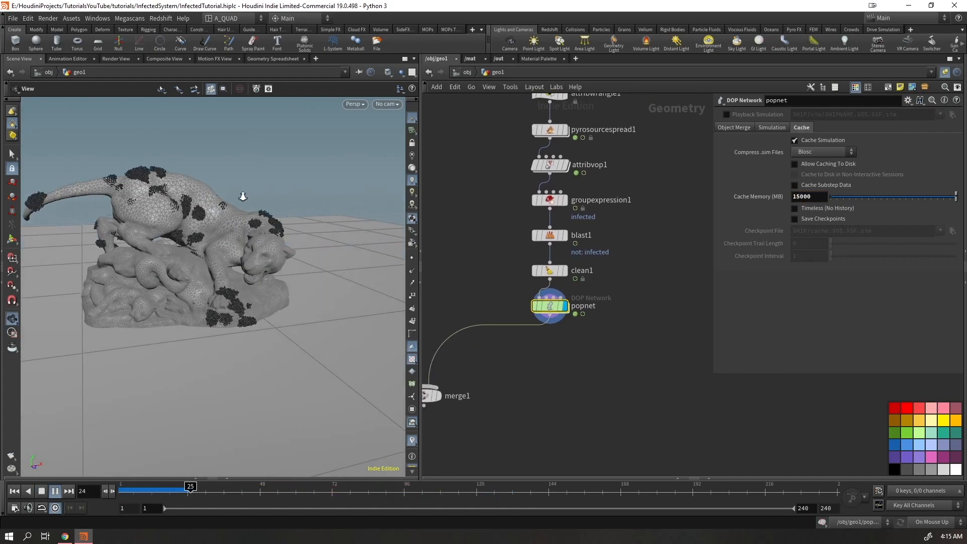
{"action": "scroll", "coordinate": [233, 202], "scroll_direction": "up", "scroll_amount": 5}
{"action": "left_click_drag", "start_coordinate": [234, 220], "coordinate": [237, 255]}
{"action": "left_click_drag", "start_coordinate": [234, 420], "coordinate": [282, 397]}
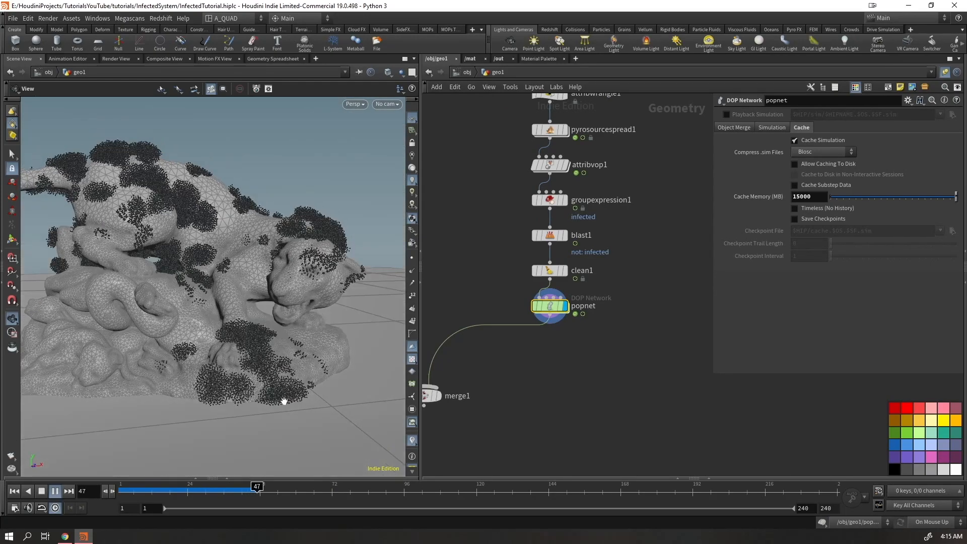
{"action": "left_click", "coordinate": [339, 493]}
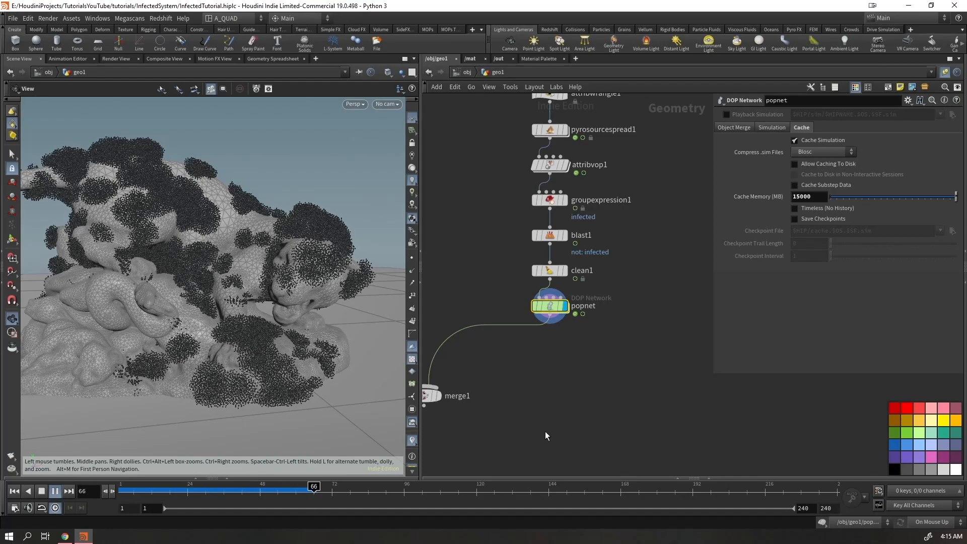
- Rename the null1 node feeding merge1 to OUT_STATUE
{"action": "middle_click_drag", "start_coordinate": [560, 428], "coordinate": [870, 365]}
{"action": "scroll", "coordinate": [712, 409], "scroll_direction": "down", "scroll_amount": 4}
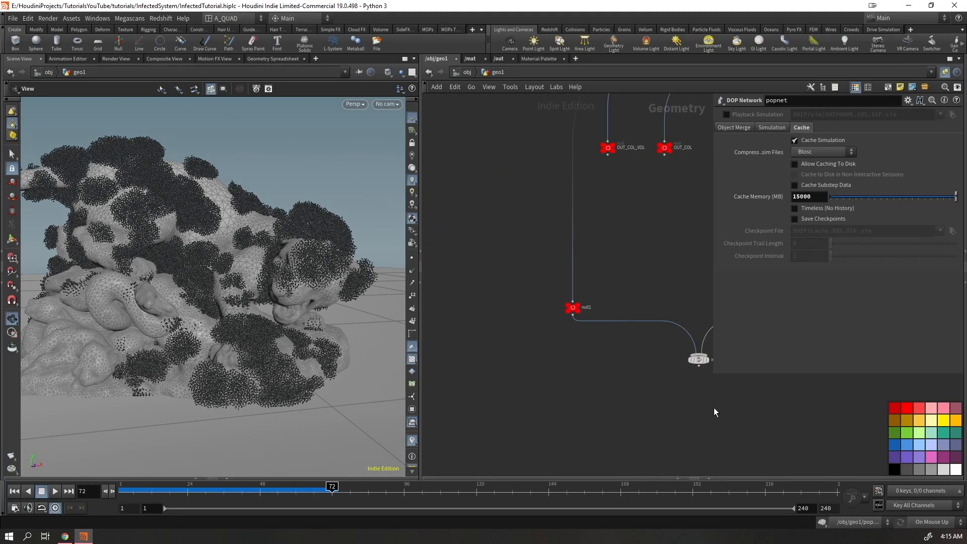
{"action": "middle_click_drag", "start_coordinate": [713, 409], "coordinate": [606, 378]}
{"action": "scroll", "coordinate": [514, 260], "scroll_direction": "up", "scroll_amount": 3}
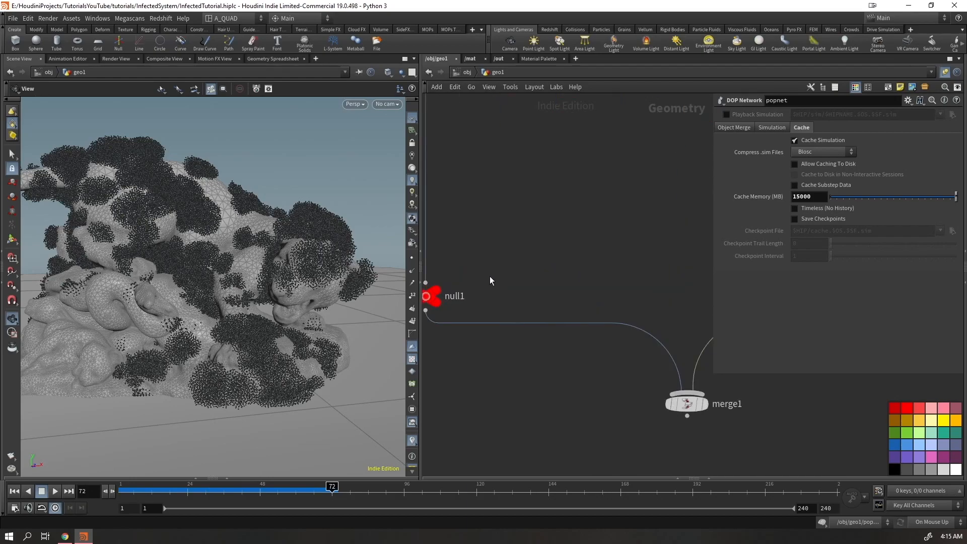
{"action": "middle_click_drag", "start_coordinate": [491, 276], "coordinate": [551, 283]}
{"action": "double_click", "coordinate": [535, 281]}
{"action": "type", "text": "C"}
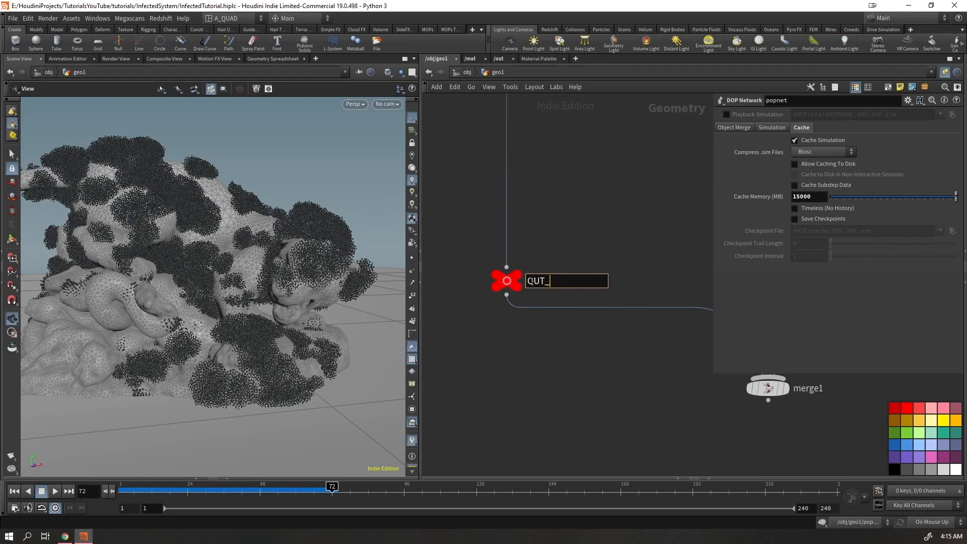
{"action": "type", "text": "UT_STATUE"}
{"action": "key", "text": "Return"}
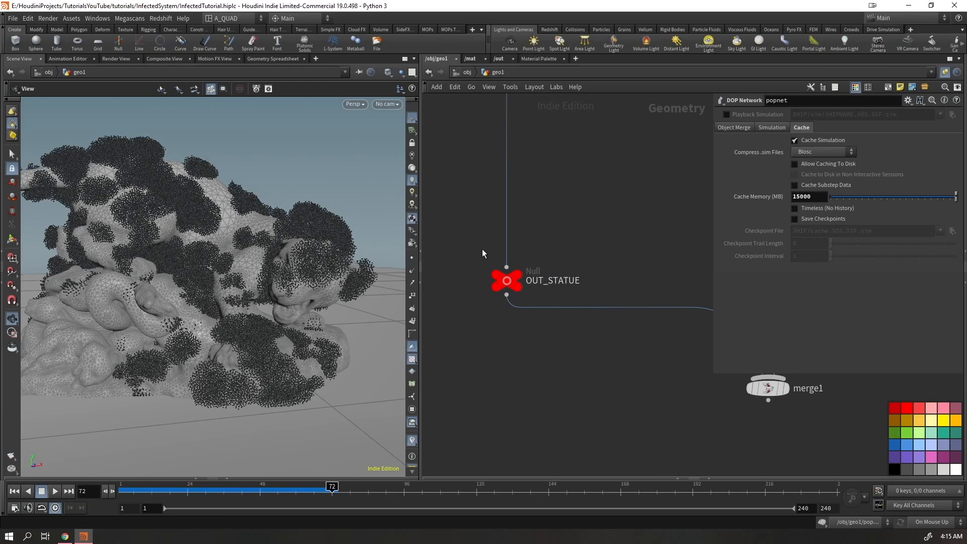
- Trace the statue branch from file1 down to OUT_STATUE and display OUT_STATUE
{"action": "scroll", "coordinate": [499, 254], "scroll_direction": "down", "scroll_amount": 4}
{"action": "middle_click_drag", "start_coordinate": [579, 202], "coordinate": [453, 486]}
{"action": "scroll", "coordinate": [655, 218], "scroll_direction": "up", "scroll_amount": 3}
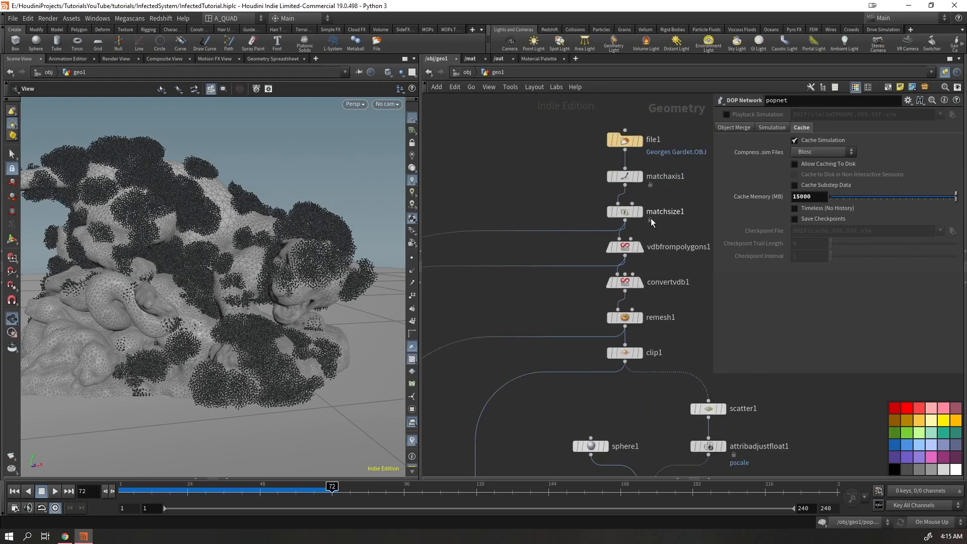
{"action": "middle_click_drag", "start_coordinate": [517, 363], "coordinate": [614, 180]}
{"action": "middle_click_drag", "start_coordinate": [580, 403], "coordinate": [702, 95]}
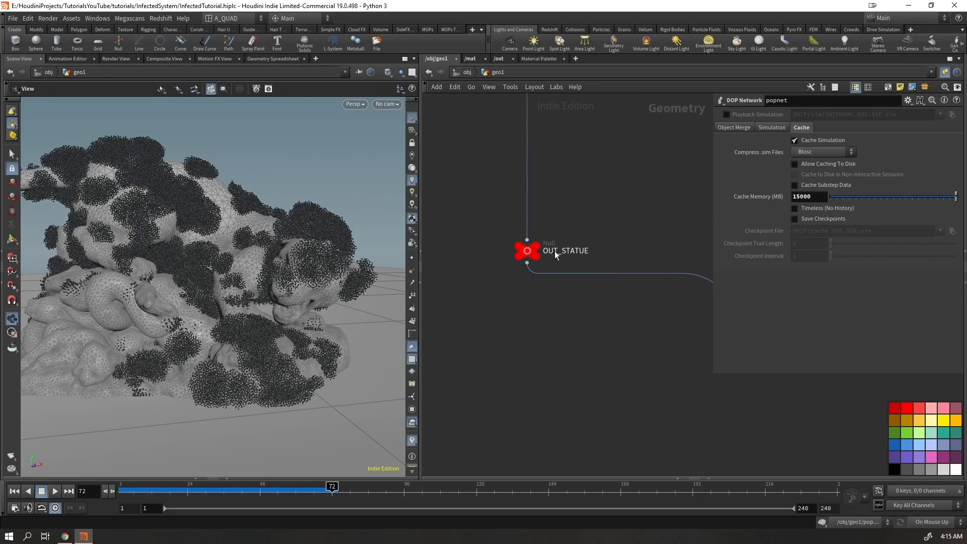
{"action": "left_click", "coordinate": [543, 235]}
- Delete the merge1 node below popnet, and display and select popnet
{"action": "middle_click_drag", "start_coordinate": [641, 350], "coordinate": [394, 365]}
{"action": "middle_click_drag", "start_coordinate": [588, 300], "coordinate": [533, 265]}
{"action": "left_click_drag", "start_coordinate": [536, 308], "coordinate": [421, 389]}
{"action": "key", "text": "Delete"}
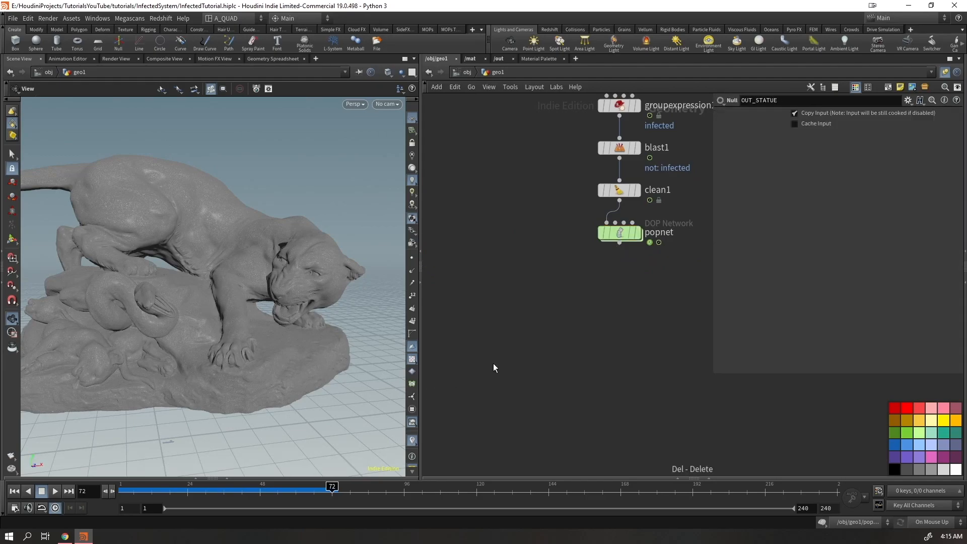
{"action": "left_click", "coordinate": [638, 232]}
{"action": "left_click", "coordinate": [620, 234]}
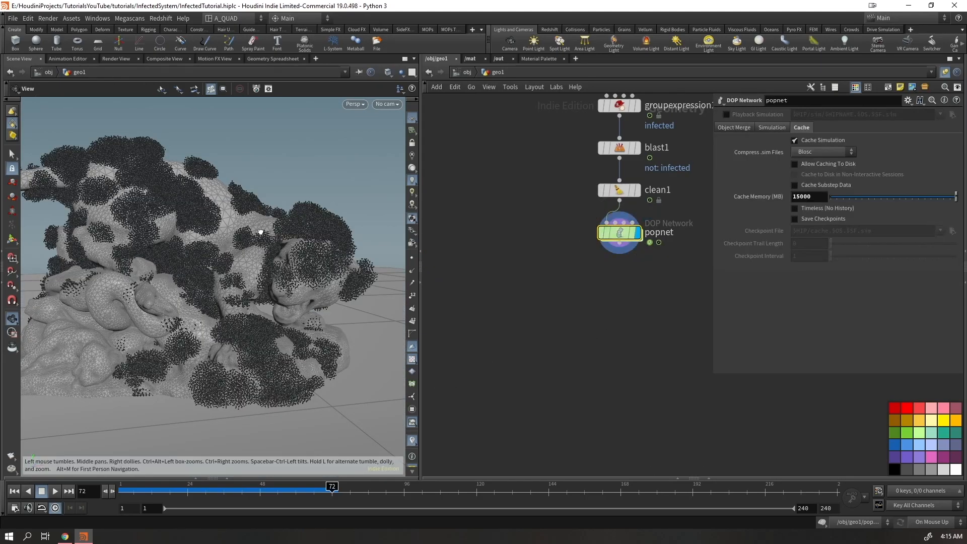
- Set popnet's Object Merge object to pop* so only the grains are output
{"action": "left_click_drag", "start_coordinate": [261, 229], "coordinate": [250, 272]}
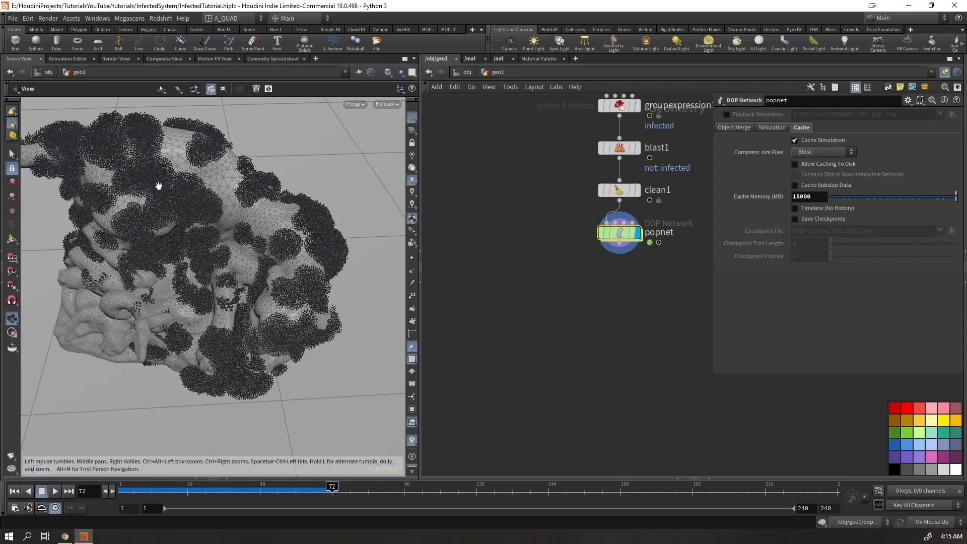
{"action": "double_click", "coordinate": [622, 233]}
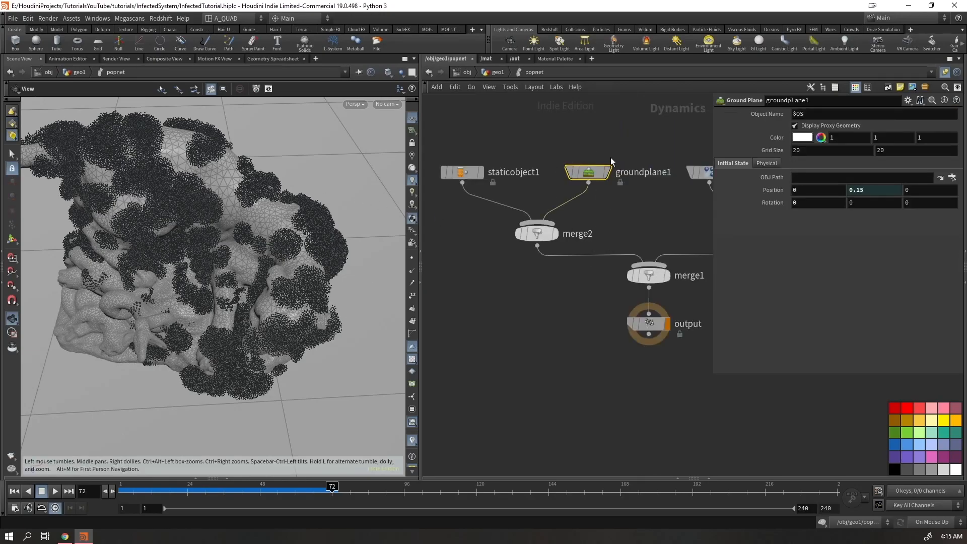
{"action": "left_click", "coordinate": [497, 72]}
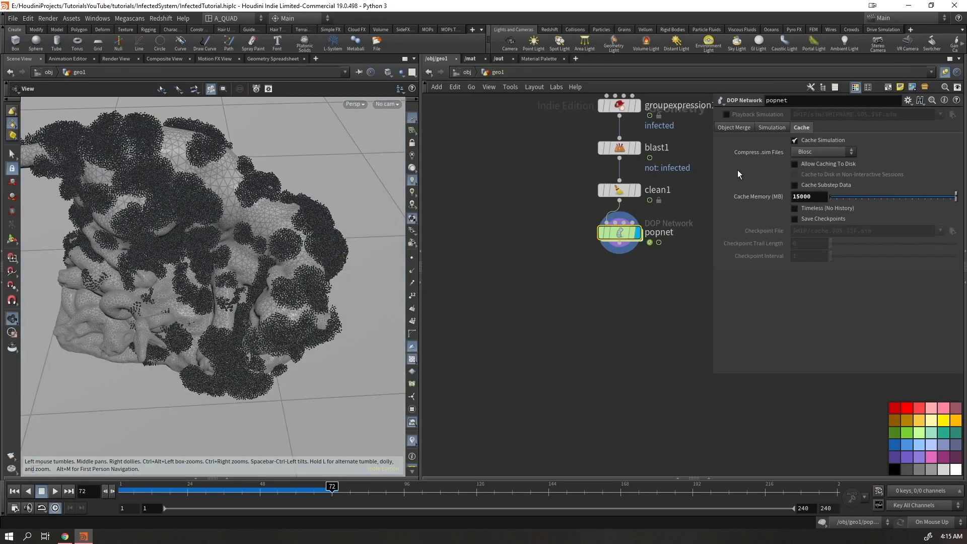
{"action": "left_click", "coordinate": [737, 127]}
{"action": "left_click", "coordinate": [826, 167]}
{"action": "type", "text": "*"}
{"action": "type", "text": "po"}
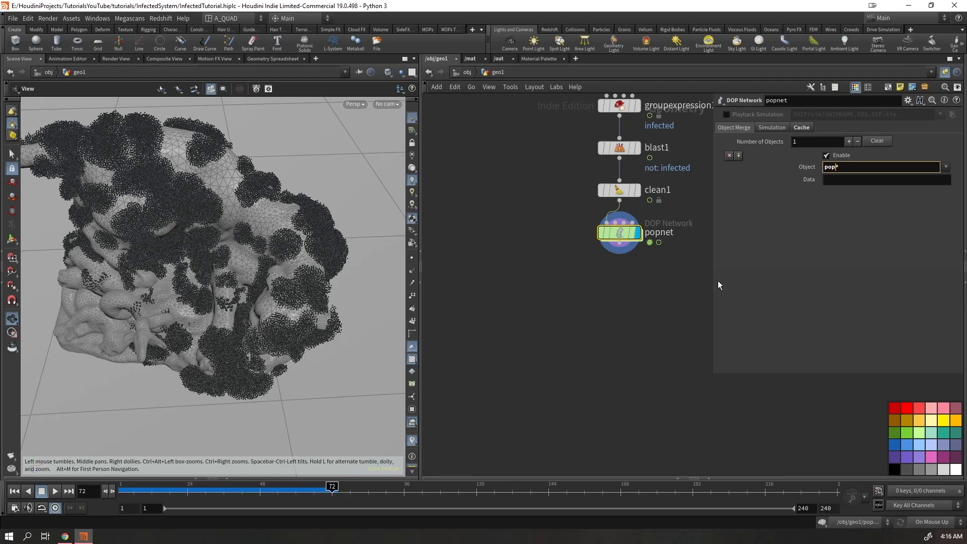
{"action": "key", "text": "Return"}
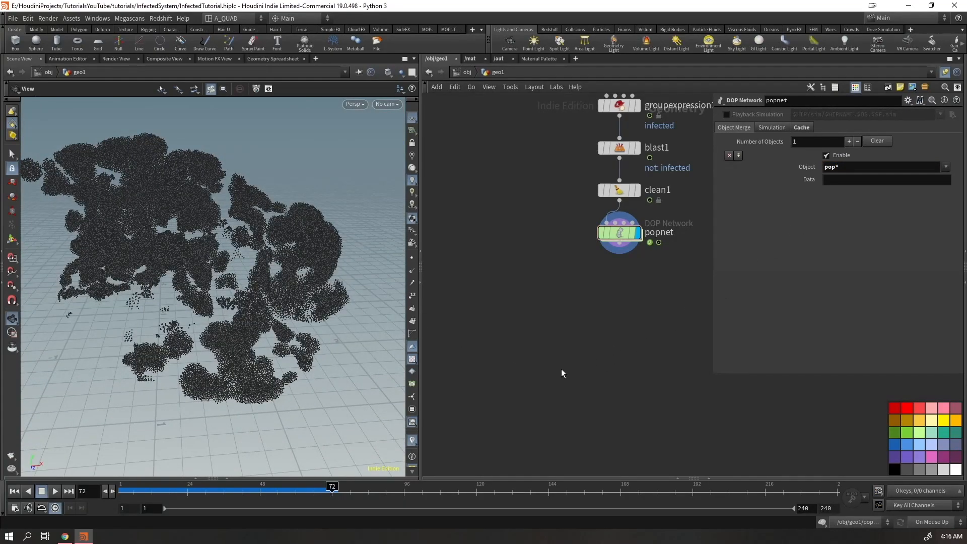
- Merge OUT_STATUE and popnet with a new Merge node and display the combined result
{"action": "scroll", "coordinate": [561, 370], "scroll_direction": "down", "scroll_amount": 4}
{"action": "middle_click_drag", "start_coordinate": [554, 362], "coordinate": [628, 291]}
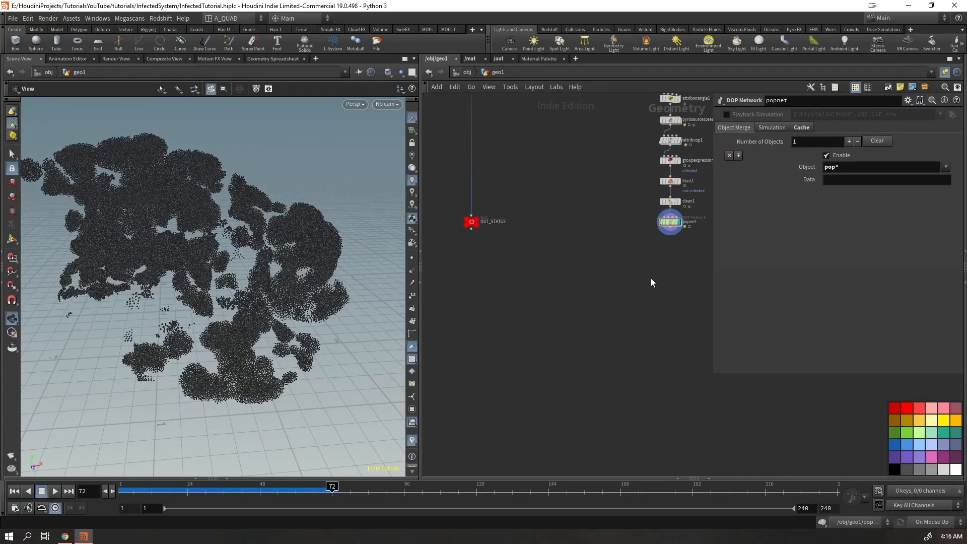
{"action": "left_click_drag", "start_coordinate": [472, 222], "coordinate": [675, 223]}
{"action": "left_click_drag", "start_coordinate": [533, 276], "coordinate": [625, 349], "text": "alt"}
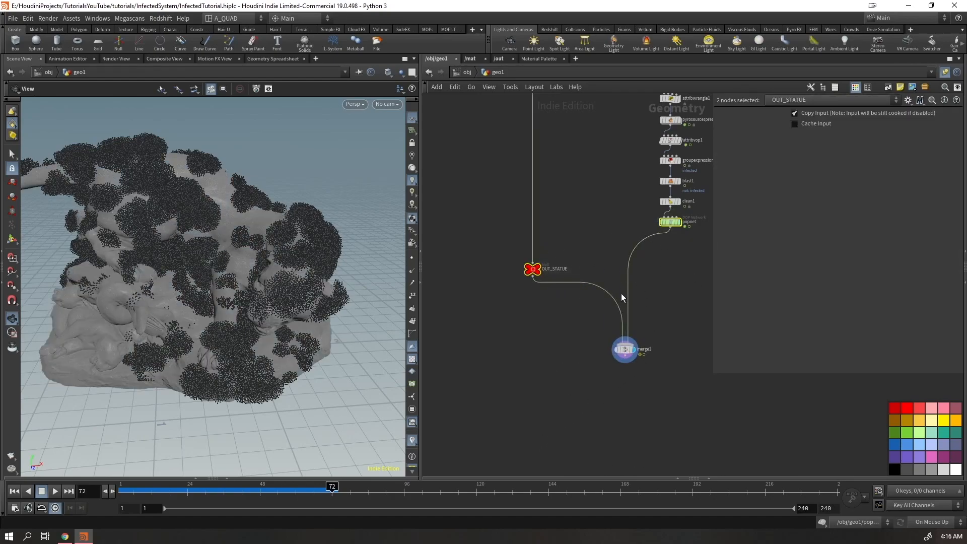
{"action": "middle_click_drag", "start_coordinate": [586, 230], "coordinate": [503, 234]}
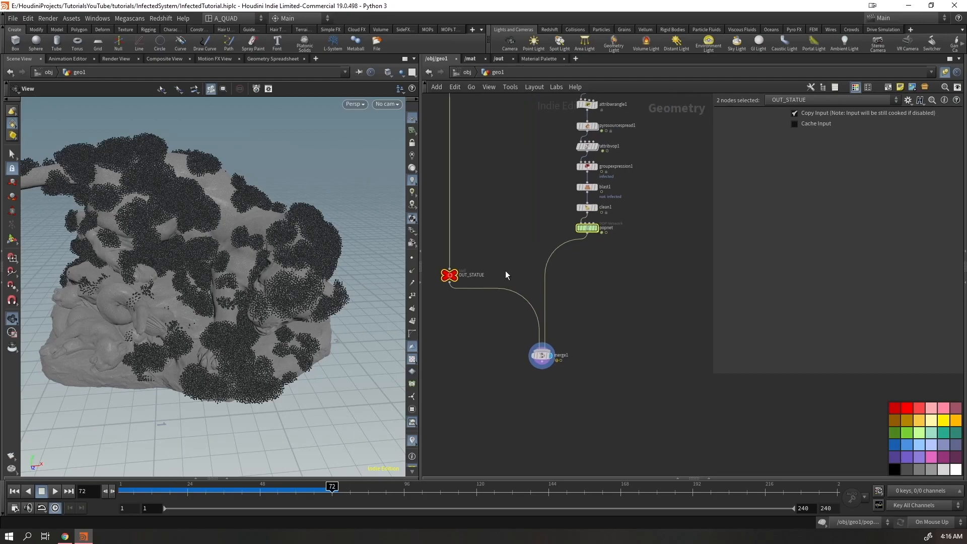
- Add a Sphere node beside popnet, change its primitive type, and align it level with popnet
{"action": "scroll", "coordinate": [507, 269], "scroll_direction": "up", "scroll_amount": 3}
{"action": "left_click", "coordinate": [543, 211]}
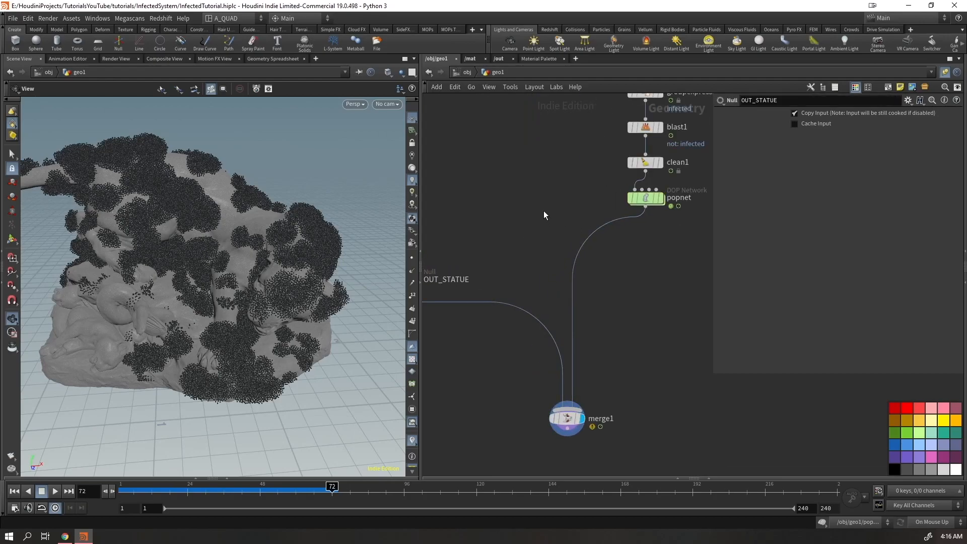
{"action": "key", "text": "Tab"}
{"action": "type", "text": "sph"}
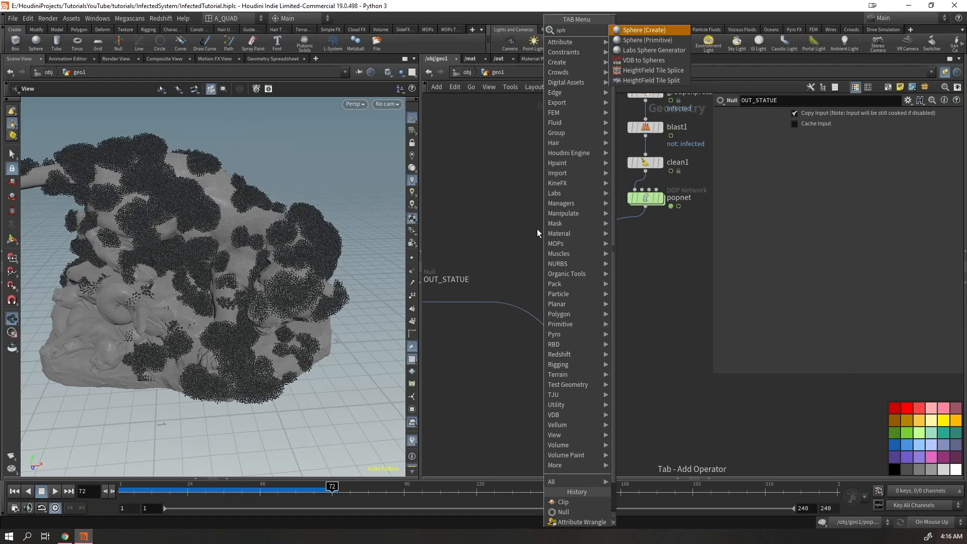
{"action": "key", "text": "Return"}
{"action": "left_click", "coordinate": [536, 231]}
{"action": "left_click", "coordinate": [808, 115]}
{"action": "left_click", "coordinate": [810, 125]}
{"action": "left_click_drag", "start_coordinate": [536, 230], "coordinate": [537, 198]}
- Copy sphere2 onto popnet's grain points with a Copy to Points node
{"action": "left_click_drag", "start_coordinate": [677, 230], "coordinate": [519, 181]}
{"action": "left_click", "coordinate": [537, 206]}
{"action": "key", "text": "Tab"}
{"action": "type", "text": "copy"}
{"action": "key", "text": "Return"}
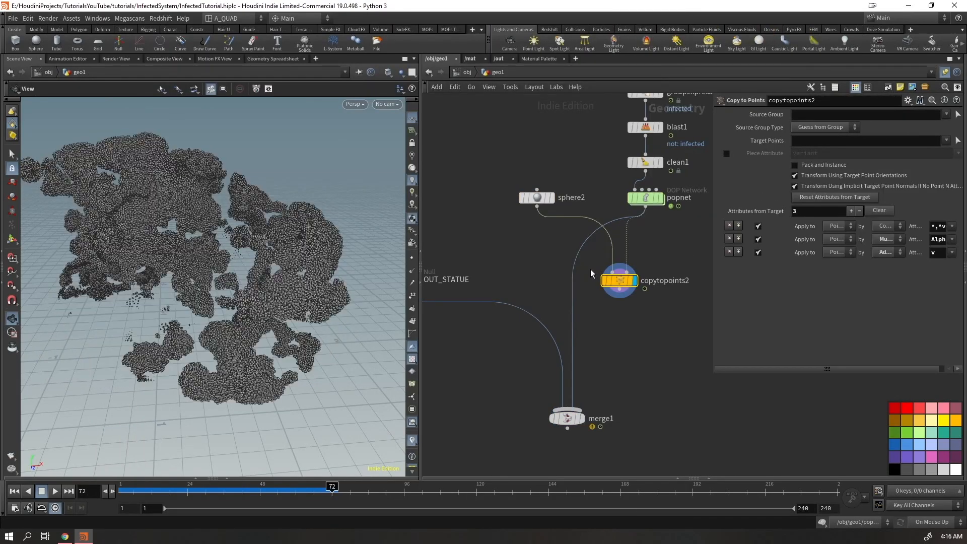
- Feed copytopoints2 into merge1 instead of popnet, display merge1 shaded without wireframe, and rearrange both nodes
{"action": "left_click_drag", "start_coordinate": [582, 260], "coordinate": [619, 298]}
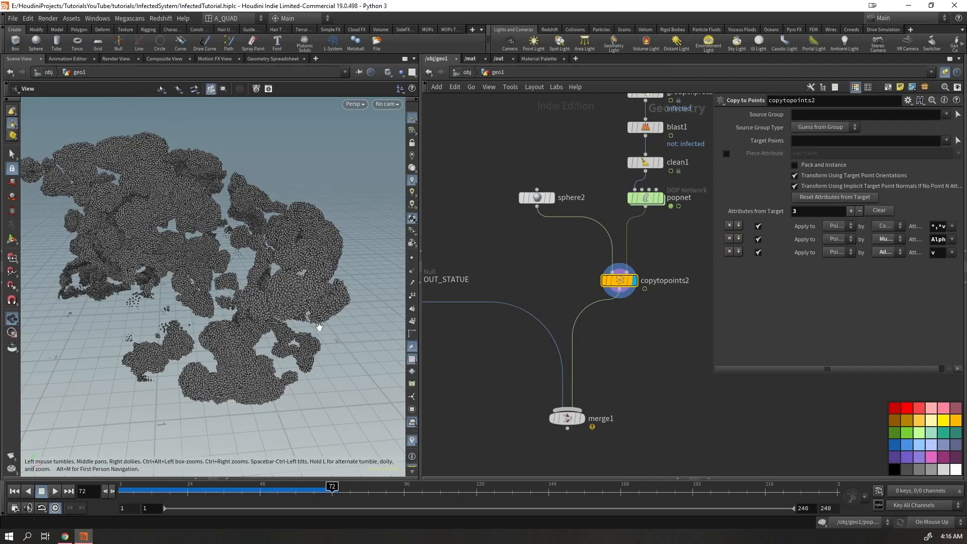
{"action": "key", "text": "shift+w"}
{"action": "left_click", "coordinate": [585, 419]}
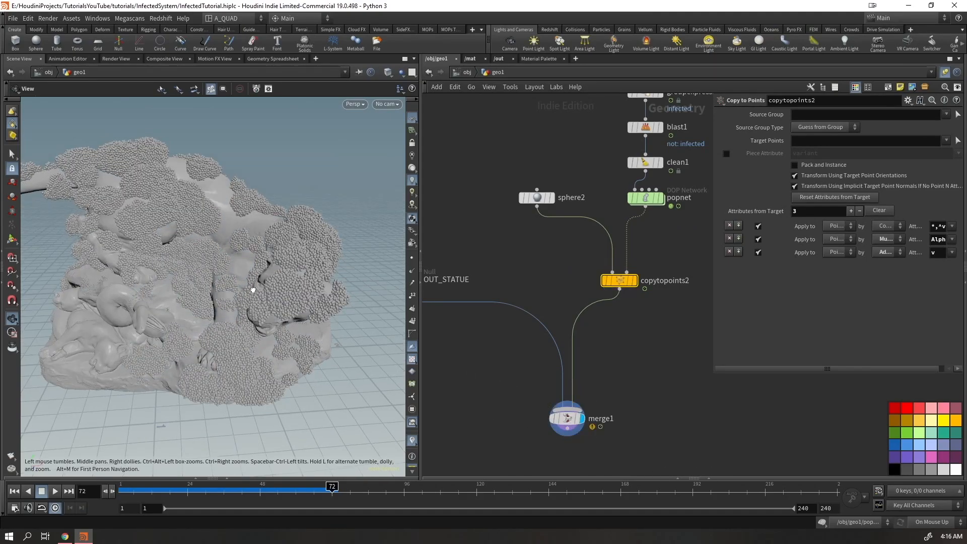
{"action": "left_click_drag", "start_coordinate": [550, 433], "coordinate": [510, 409]}
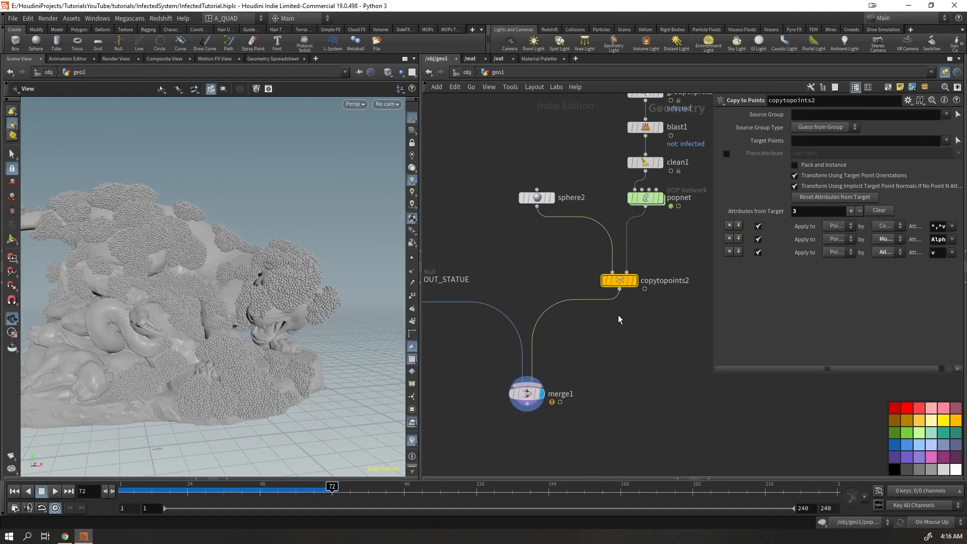
{"action": "left_click_drag", "start_coordinate": [629, 287], "coordinate": [575, 254]}
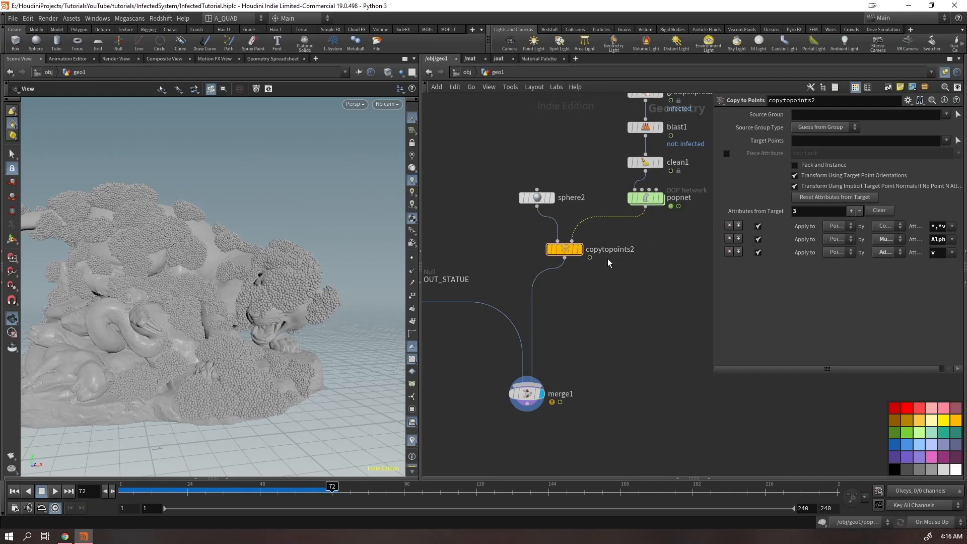
{"action": "left_click_drag", "start_coordinate": [564, 249], "coordinate": [562, 303]}
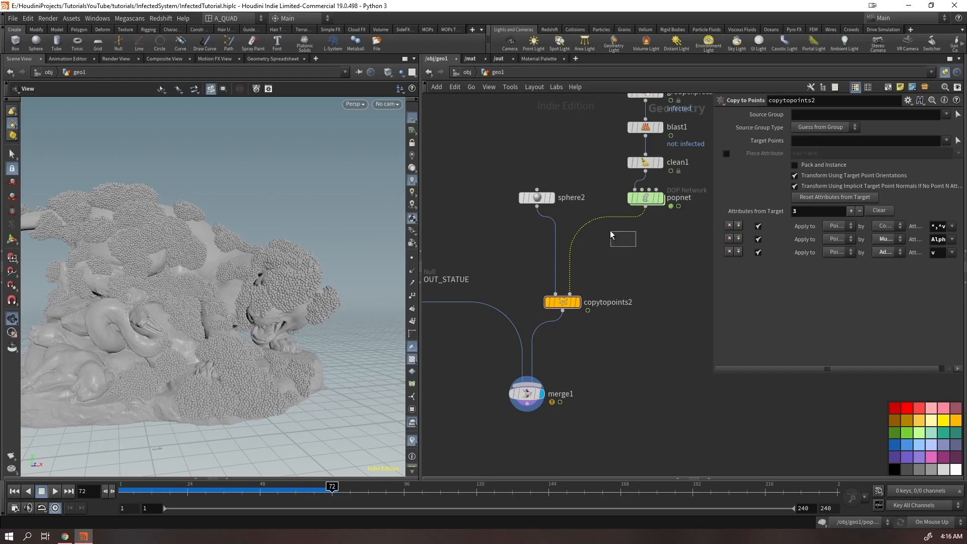
- Insert an Attribute Adjust Color node between popnet and copytopoints2, and tidy the positions of copytopoints2 and sphere2
{"action": "key", "text": "Tab"}
{"action": "type", "text": "attribadju"}
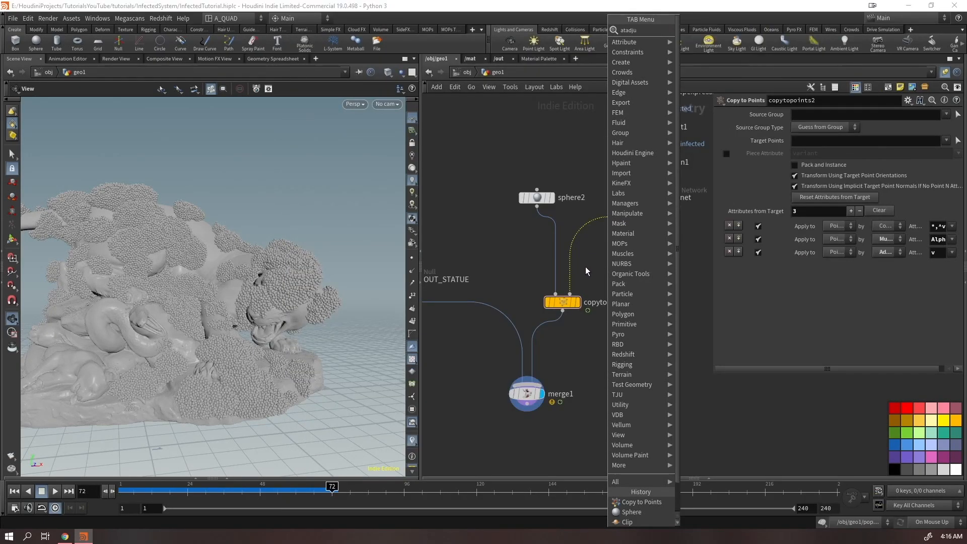
{"action": "type", "text": "sc"}
{"action": "key", "text": "Return"}
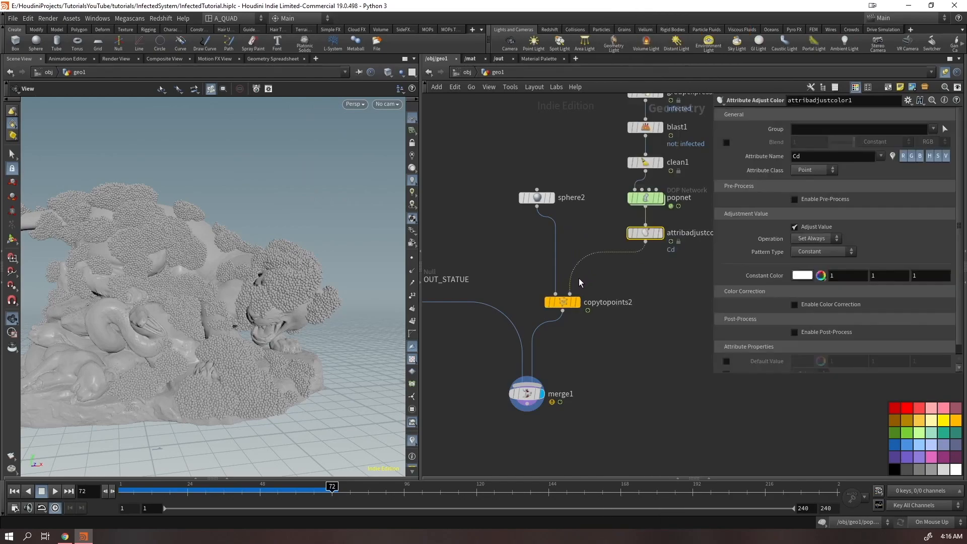
{"action": "middle_click_drag", "start_coordinate": [643, 299], "coordinate": [575, 283]}
{"action": "left_click_drag", "start_coordinate": [491, 289], "coordinate": [518, 265]}
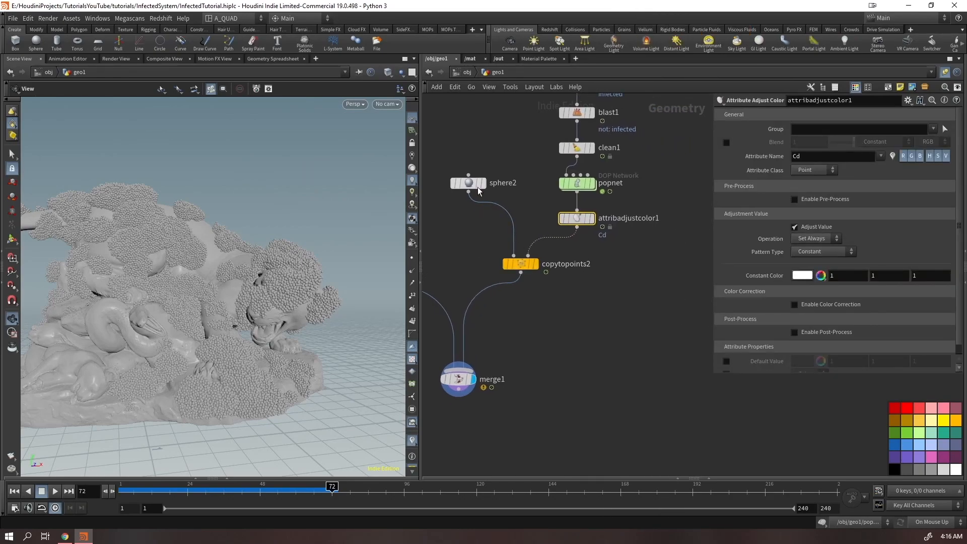
{"action": "left_click_drag", "start_coordinate": [472, 179], "coordinate": [481, 214]}
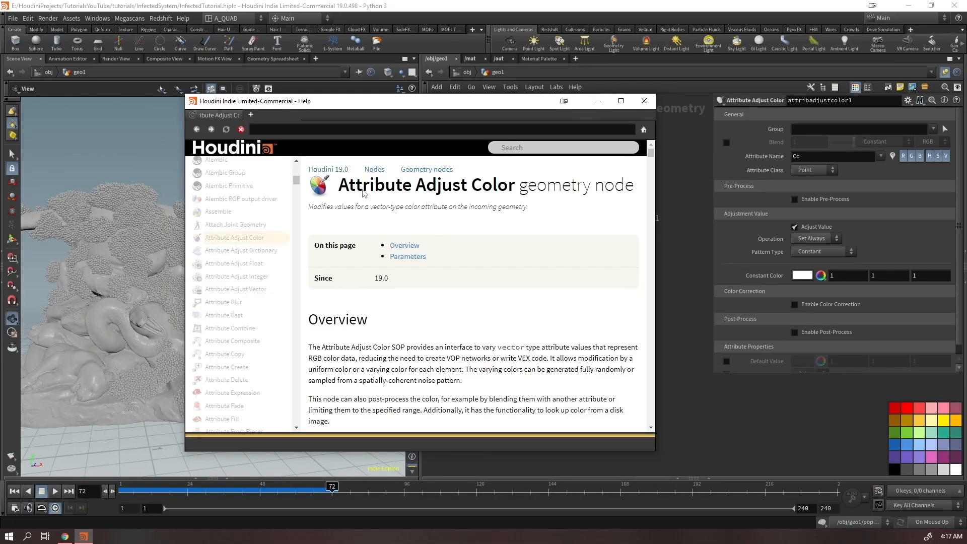
- Close the Attribute Adjust Color help and set attribadjustcolor1's pattern type to Remap Attribute with age as the source attribute
{"action": "left_click_drag", "start_coordinate": [401, 274], "coordinate": [374, 278]}
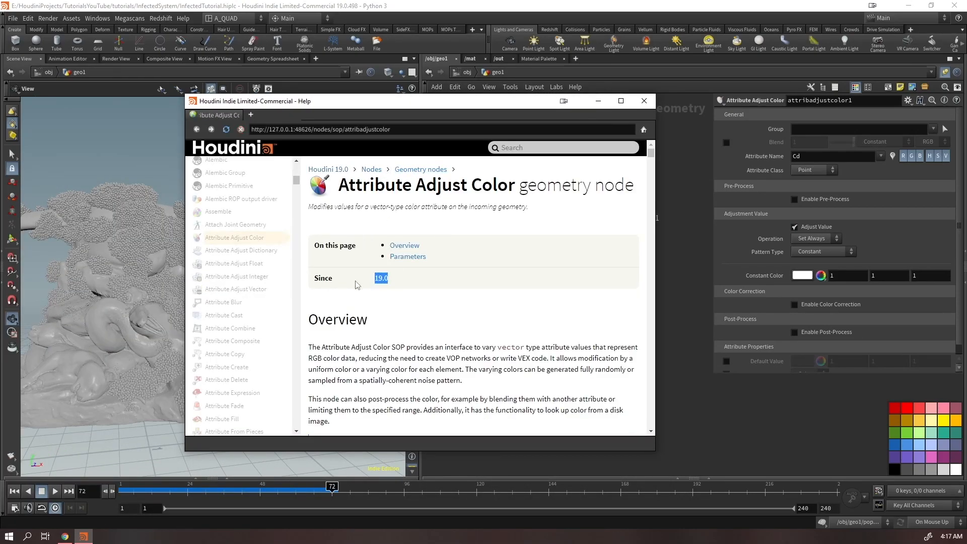
{"action": "left_click", "coordinate": [644, 101]}
{"action": "scroll", "coordinate": [807, 261], "scroll_direction": "down", "scroll_amount": 1}
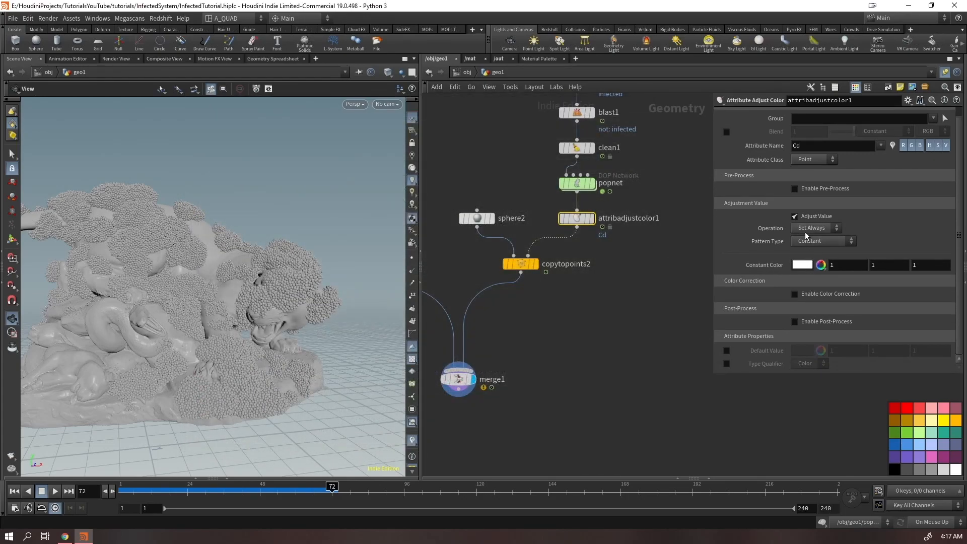
{"action": "left_click", "coordinate": [821, 241]}
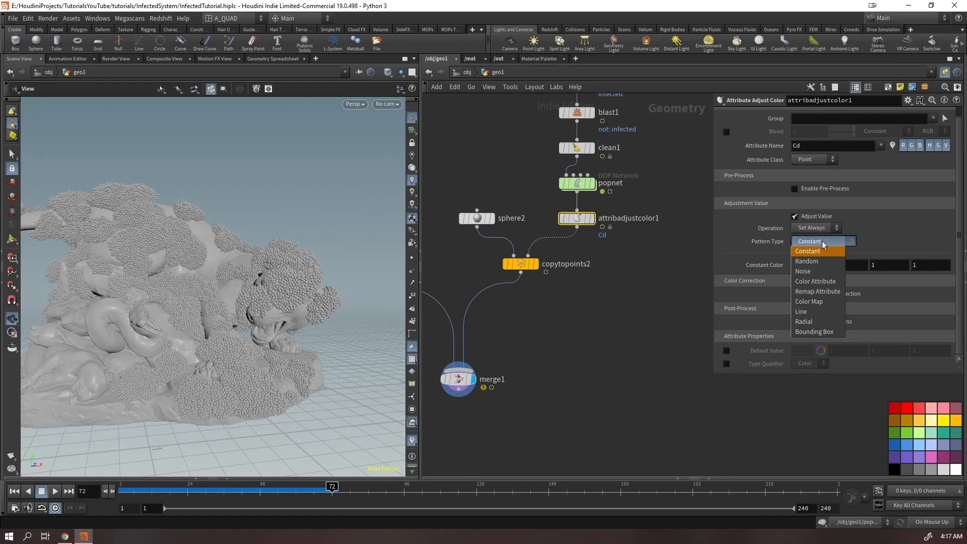
{"action": "left_click", "coordinate": [819, 291]}
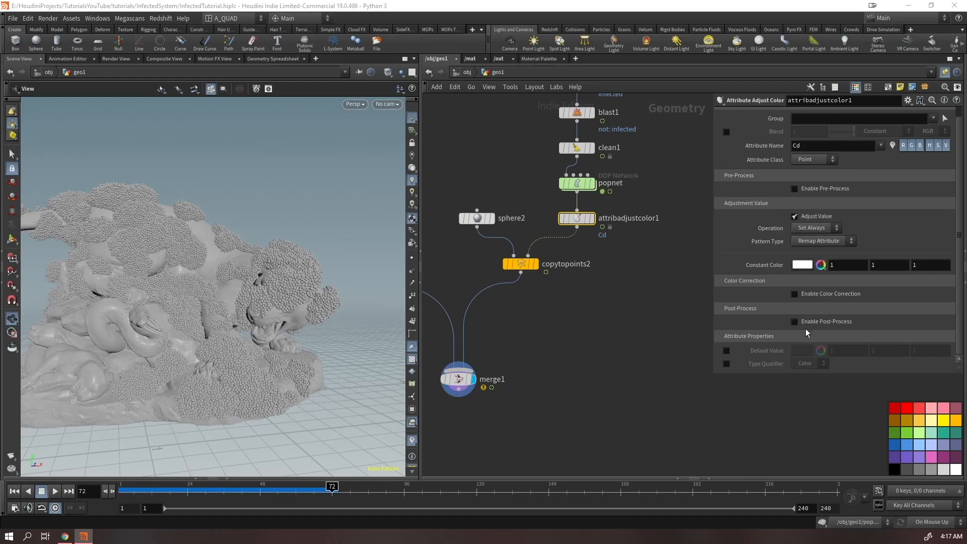
{"action": "scroll", "coordinate": [811, 328], "scroll_direction": "down", "scroll_amount": 5}
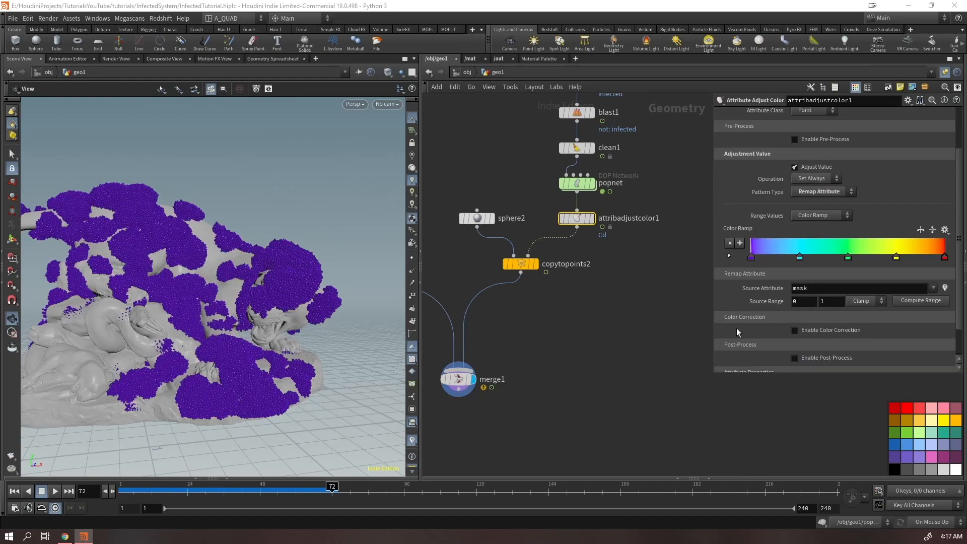
{"action": "left_click", "coordinate": [843, 288]}
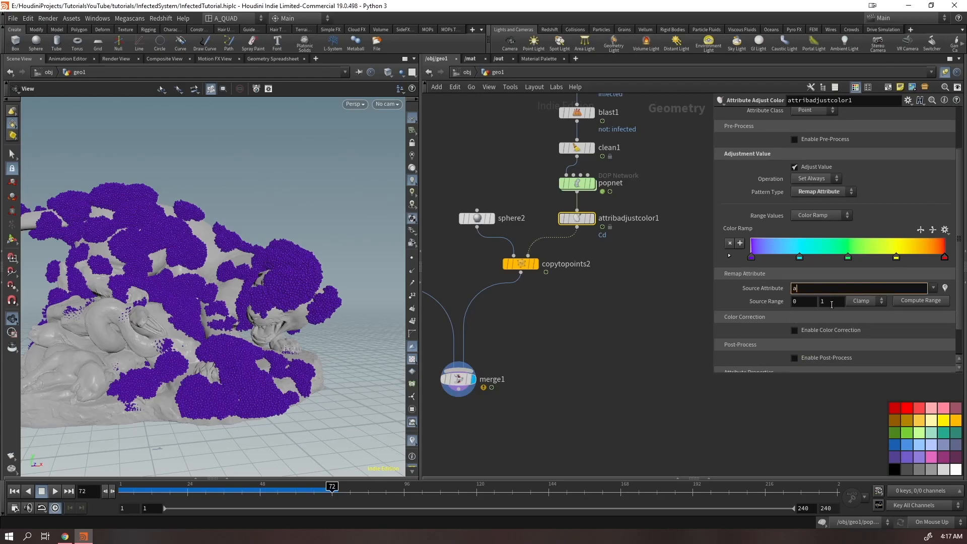
{"action": "key", "text": "Return"}
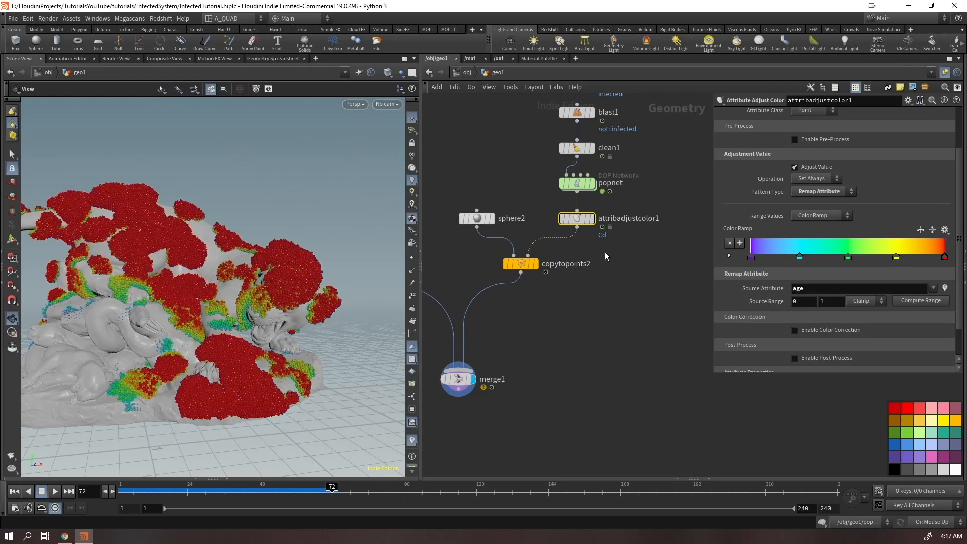
- Try an upper source range of 4 for attribadjustcolor1's age remap, and settle on 5
{"action": "left_click", "coordinate": [577, 184]}
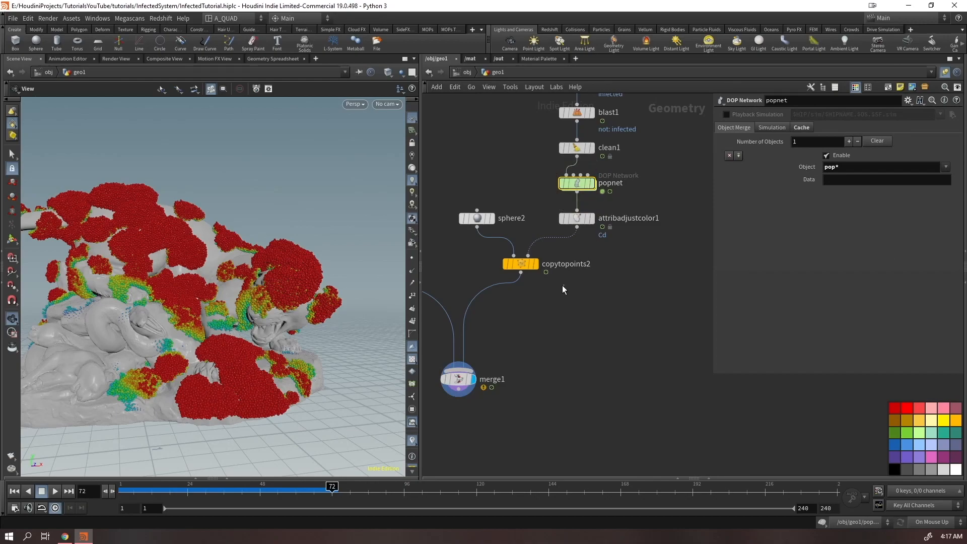
{"action": "left_click", "coordinate": [592, 218]}
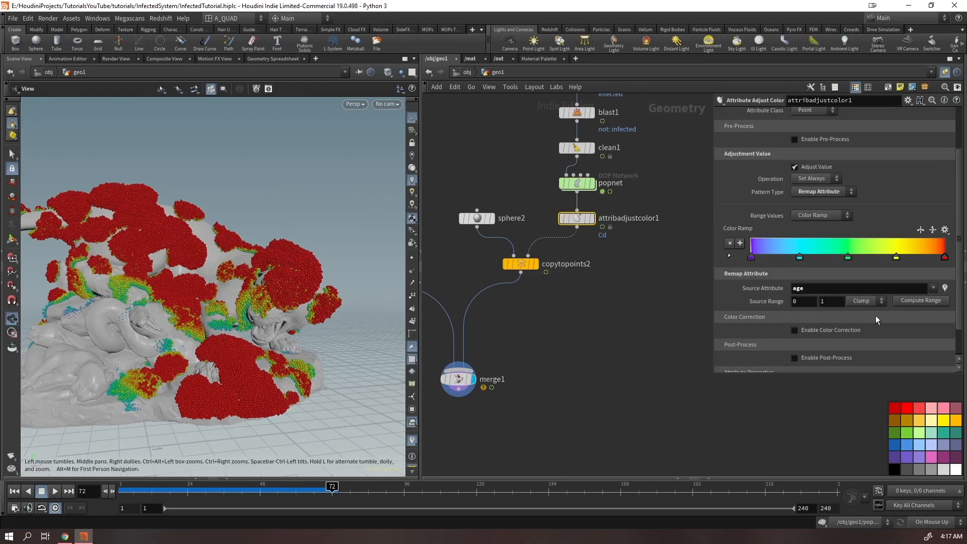
{"action": "left_click", "coordinate": [829, 302]}
{"action": "type", "text": "4"}
{"action": "key", "text": "Return"}
{"action": "left_click_drag", "start_coordinate": [267, 284], "coordinate": [243, 397]}
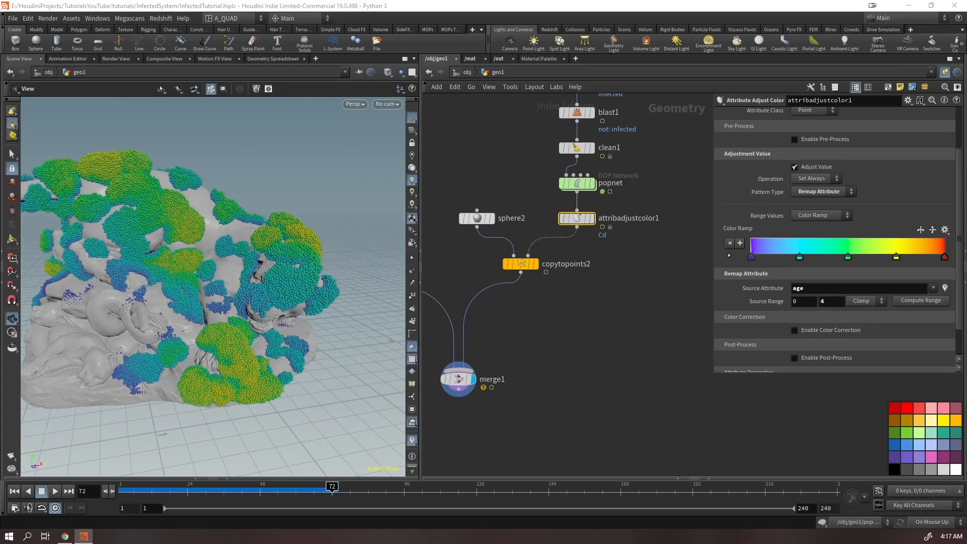
{"action": "left_click_drag", "start_coordinate": [240, 267], "coordinate": [274, 249]}
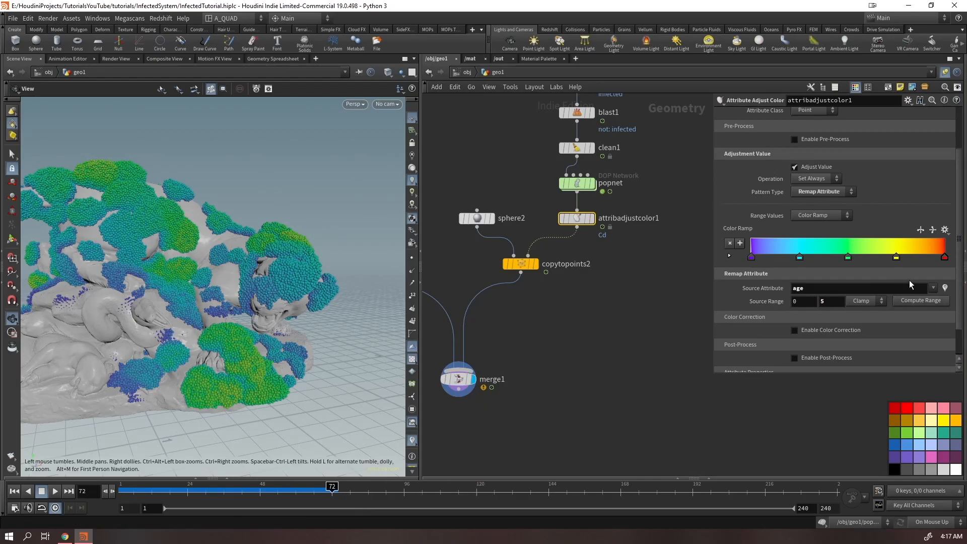
- Apply the Twilight preset to the color ramp and check the grain colors up to frame 28 from the start
{"action": "left_click", "coordinate": [945, 230]}
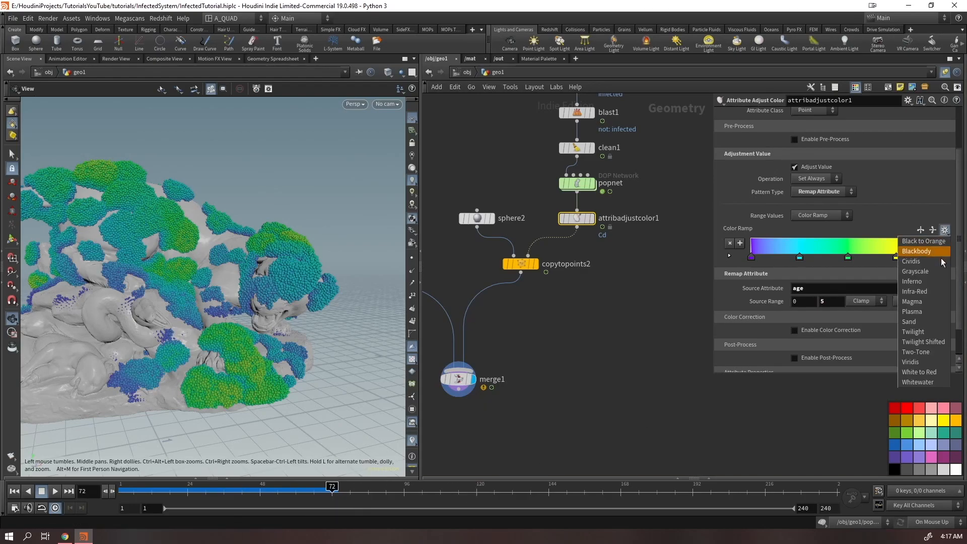
{"action": "left_click", "coordinate": [918, 332]}
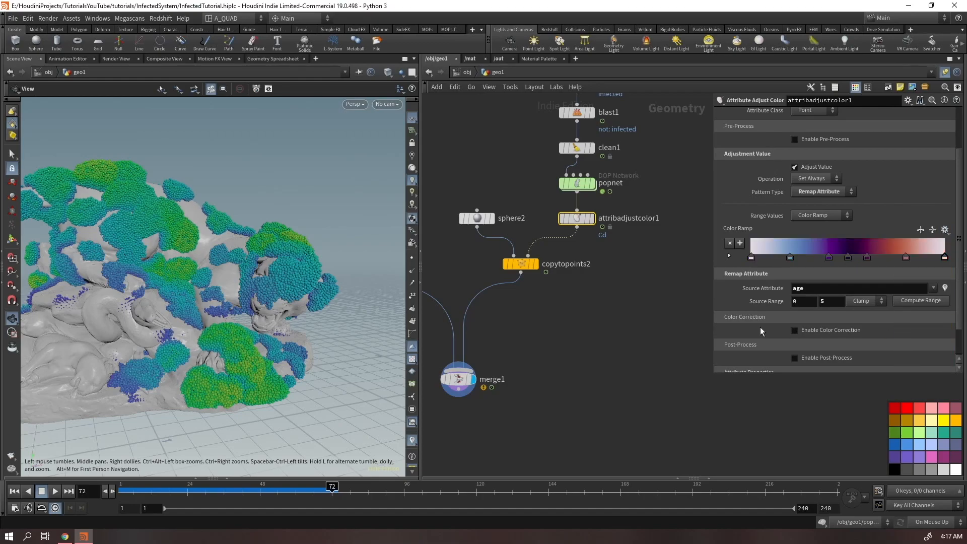
{"action": "right_click_drag", "start_coordinate": [246, 245], "coordinate": [224, 278]}
{"action": "mouse_move", "coordinate": [228, 260]}
{"action": "left_mouse_down"}
{"action": "mouse_move", "coordinate": [214, 312]}
{"action": "mouse_move", "coordinate": [218, 274]}
{"action": "left_mouse_up"}
{"action": "key", "text": "ctrl+Up"}
{"action": "left_click_drag", "start_coordinate": [132, 491], "coordinate": [204, 491]}
{"action": "scroll", "coordinate": [509, 265], "scroll_direction": "up", "scroll_amount": 3}
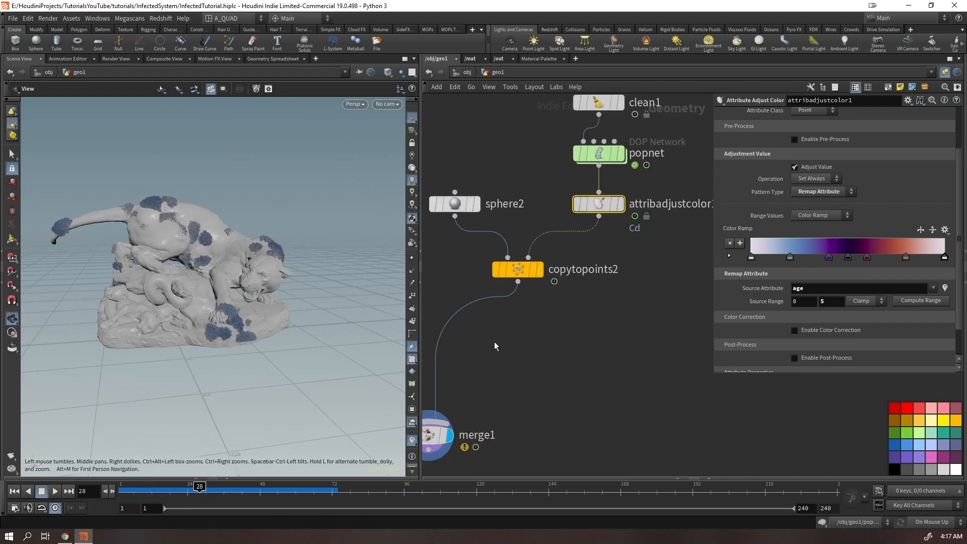
- Feed attribadjustcolor1 directly into merge1 instead of copytopoints2, play the simulation, and move merge1 below the grain node chain
{"action": "left_click_drag", "start_coordinate": [464, 305], "coordinate": [599, 216]}
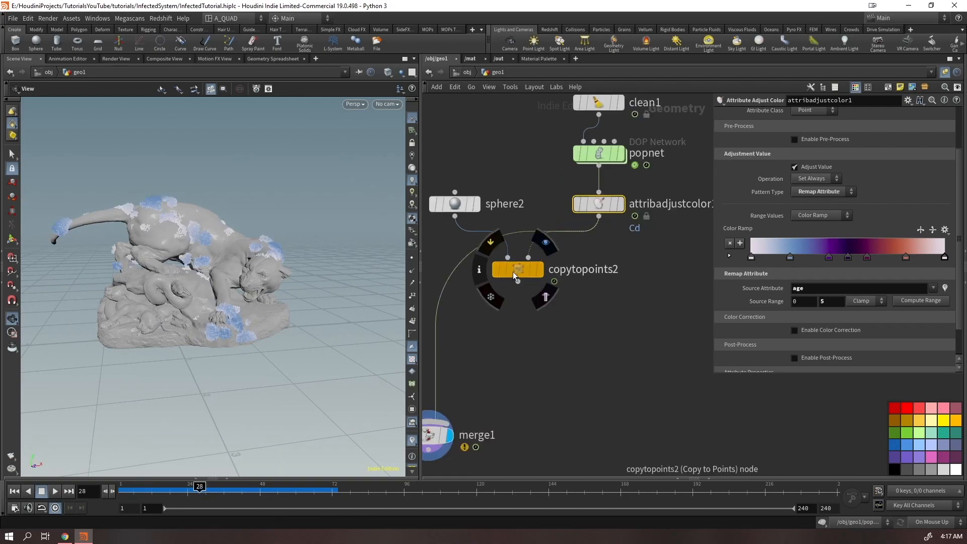
{"action": "left_click_drag", "start_coordinate": [223, 252], "coordinate": [216, 287]}
{"action": "key", "text": "Up"}
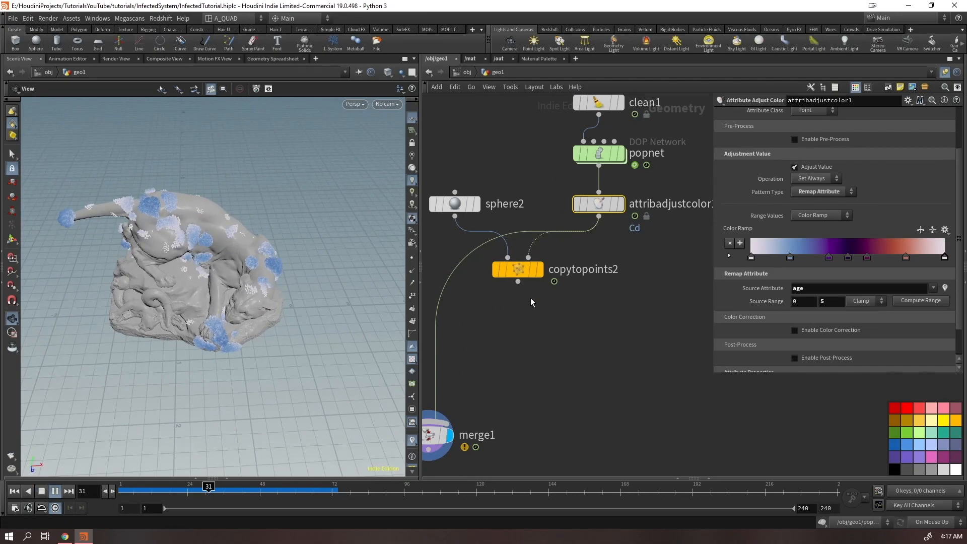
{"action": "left_click_drag", "start_coordinate": [533, 180], "coordinate": [480, 288]}
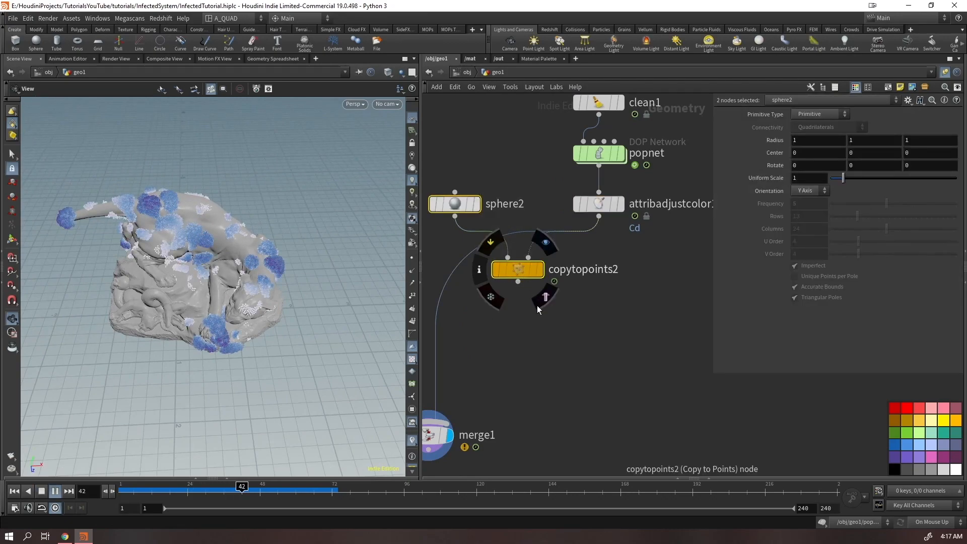
{"action": "scroll", "coordinate": [499, 348], "scroll_direction": "down", "scroll_amount": 2}
{"action": "scroll", "coordinate": [478, 408], "scroll_direction": "down", "scroll_amount": 1}
{"action": "left_click_drag", "start_coordinate": [471, 398], "coordinate": [600, 404]}
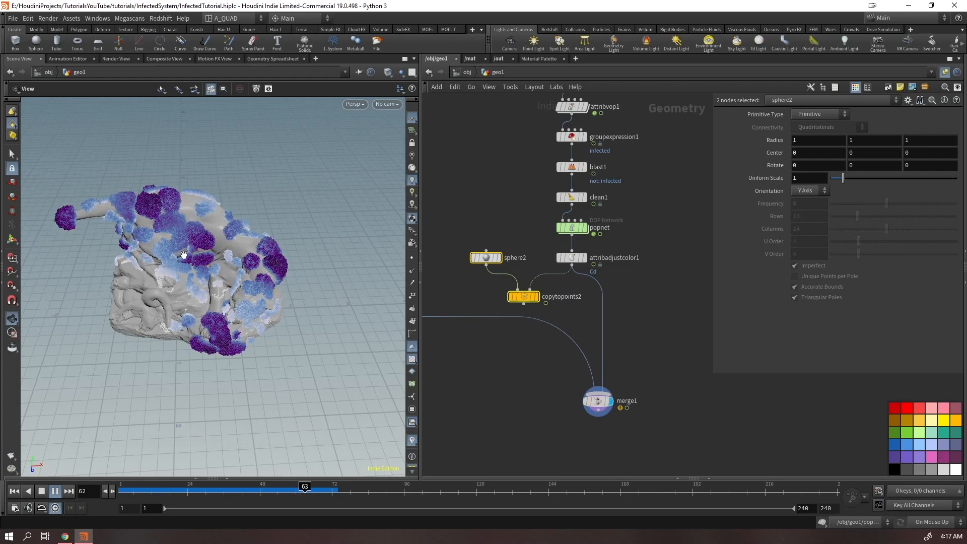
- Display attribadjustcolor1 alone, play the simulation to frame 122, and examine the colored grain points from several angles
{"action": "left_click_drag", "start_coordinate": [200, 232], "coordinate": [204, 245]}
{"action": "scroll", "coordinate": [240, 211], "scroll_direction": "up", "scroll_amount": 5}
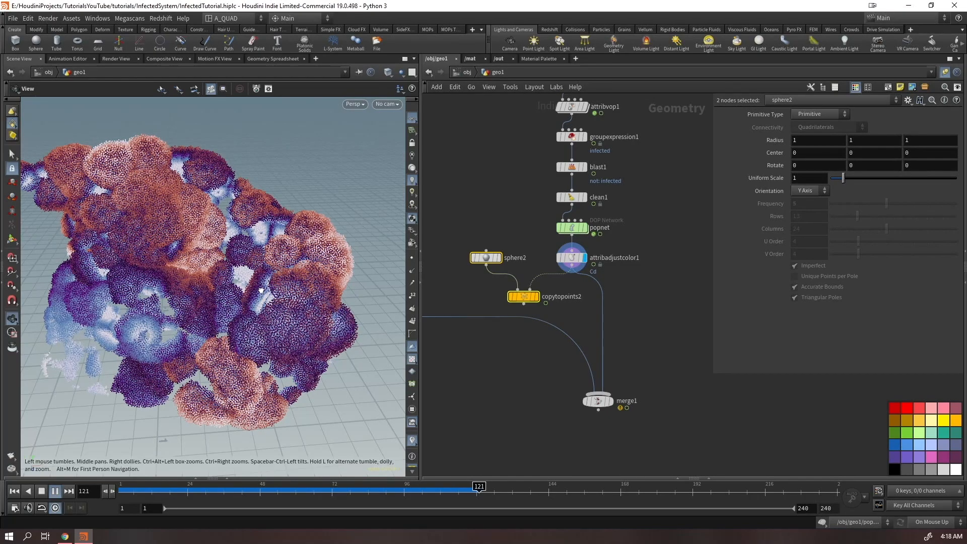
{"action": "key", "text": "Escape"}
{"action": "left_click_drag", "start_coordinate": [262, 303], "coordinate": [261, 289]}
{"action": "right_click_drag", "start_coordinate": [261, 290], "coordinate": [199, 225]}
{"action": "left_click_drag", "start_coordinate": [199, 225], "coordinate": [179, 255]}
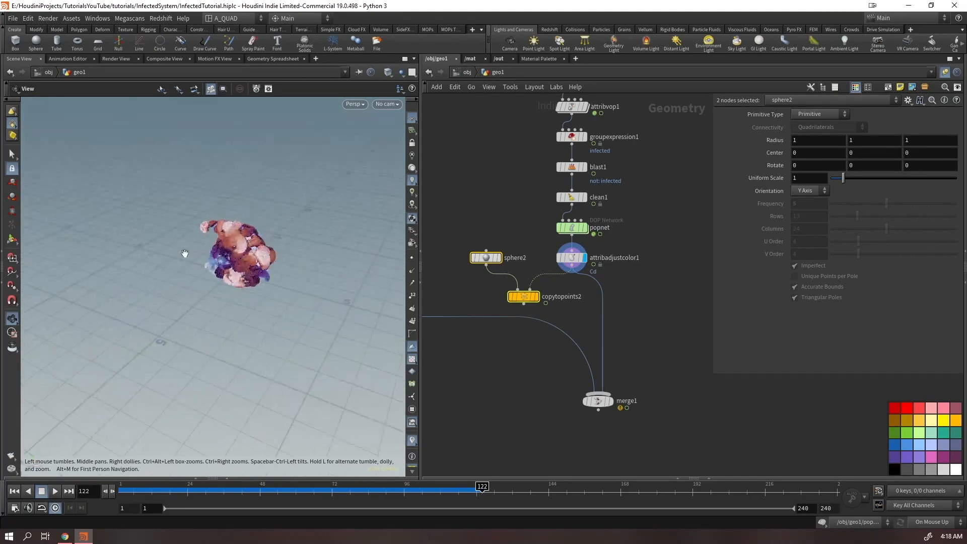
{"action": "right_click_drag", "start_coordinate": [179, 255], "coordinate": [279, 327]}
{"action": "left_click_drag", "start_coordinate": [279, 327], "coordinate": [294, 286]}
- Replay the grain growth from the first frame and advance the simulation to frame 170 to examine the colors
{"action": "key", "text": "ctrl+Up"}
{"action": "key", "text": "Up"}
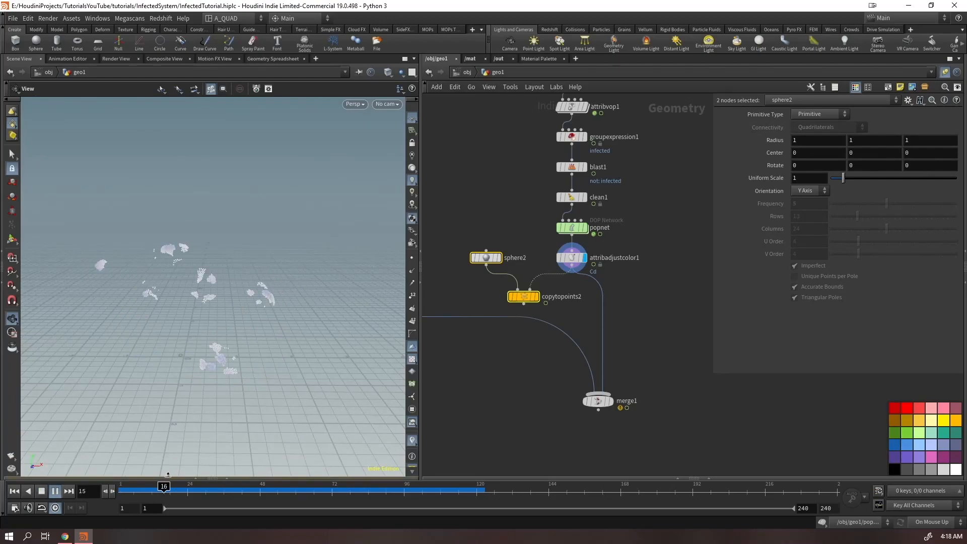
{"action": "key", "text": "Escape"}
{"action": "left_click_drag", "start_coordinate": [376, 498], "coordinate": [492, 504]}
{"action": "left_click_drag", "start_coordinate": [621, 371], "coordinate": [630, 359]}
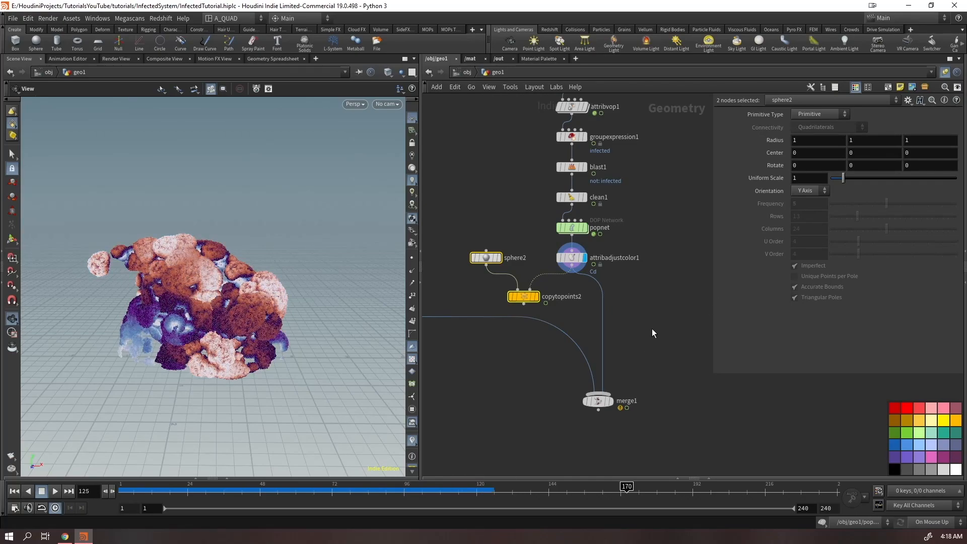
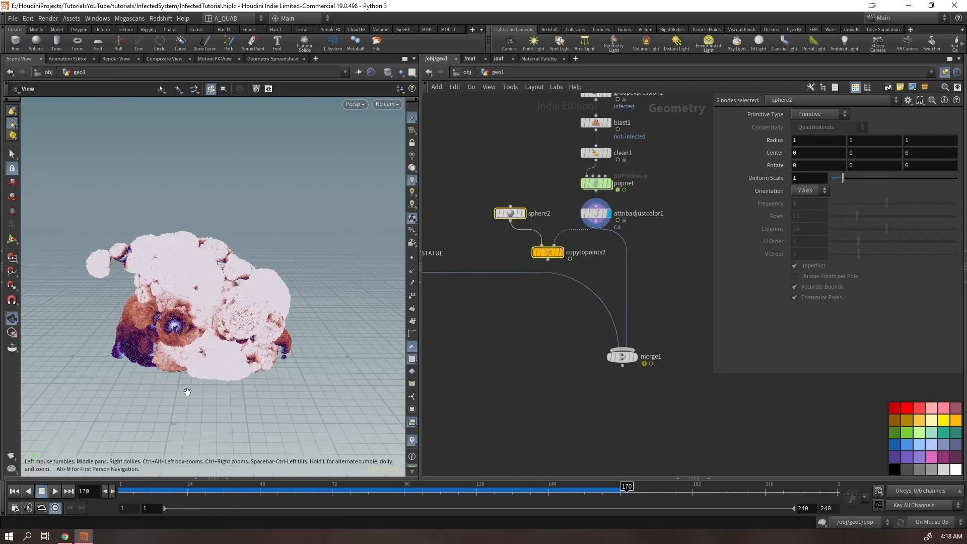
{"action": "left_click_drag", "start_coordinate": [231, 315], "coordinate": [208, 317]}
- Go back to frame 132, view the grains from the side, and delete the merge1 node
{"action": "left_click_drag", "start_coordinate": [625, 362], "coordinate": [583, 380]}
{"action": "left_click", "coordinate": [558, 486]}
{"action": "left_click_drag", "start_coordinate": [558, 486], "coordinate": [513, 486]}
{"action": "left_click_drag", "start_coordinate": [297, 388], "coordinate": [262, 302]}
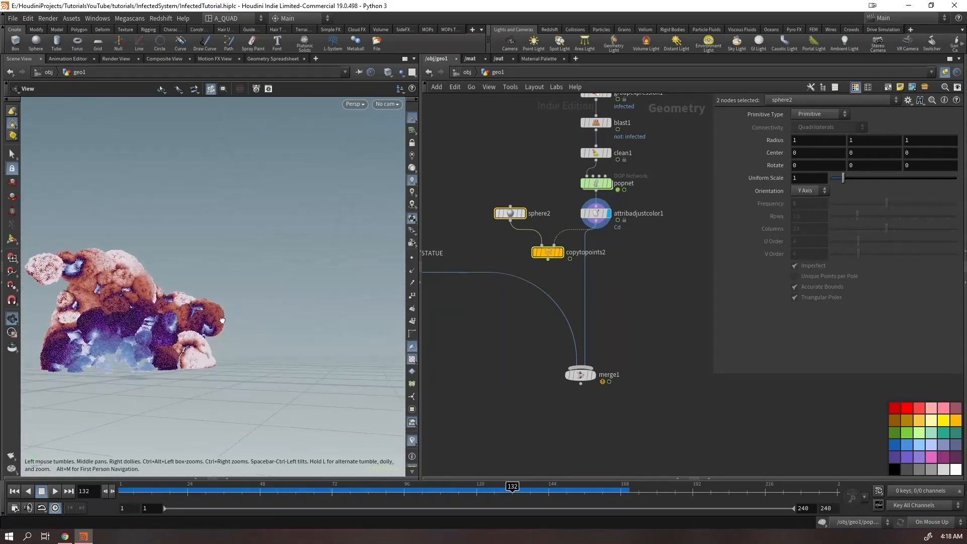
{"action": "left_click", "coordinate": [580, 374]}
{"action": "key", "text": "Delete"}
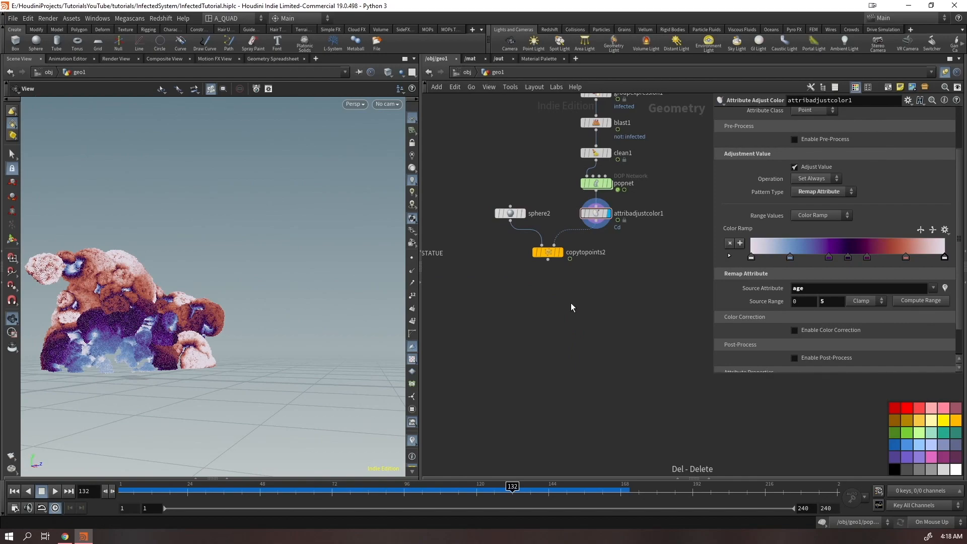
- Add a Null node after attribadjustcolor1 and rename it OUT_GRAINS
{"action": "middle_click_drag", "start_coordinate": [555, 322], "coordinate": [575, 315]}
{"action": "left_click", "coordinate": [616, 220]}
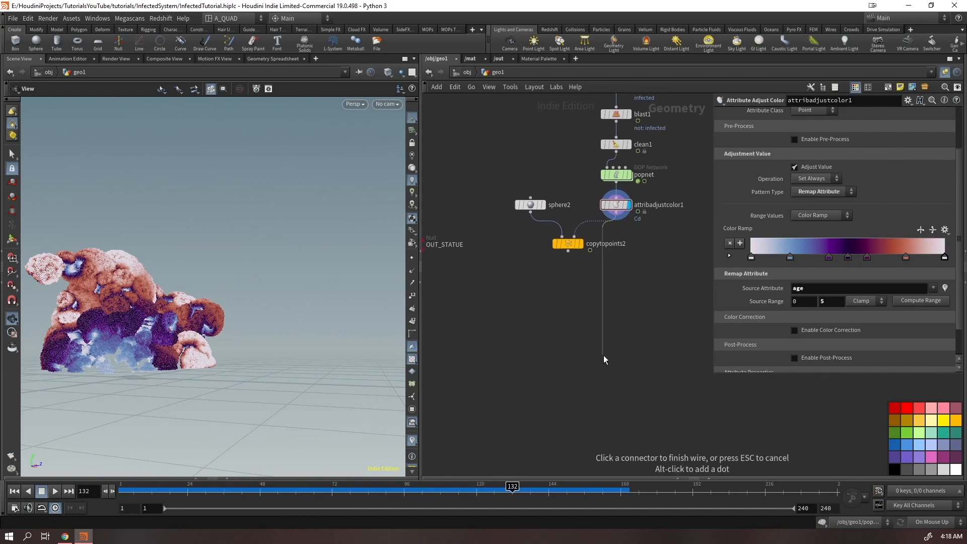
{"action": "key", "text": "Tab"}
{"action": "type", "text": "null"}
{"action": "key", "text": "Return"}
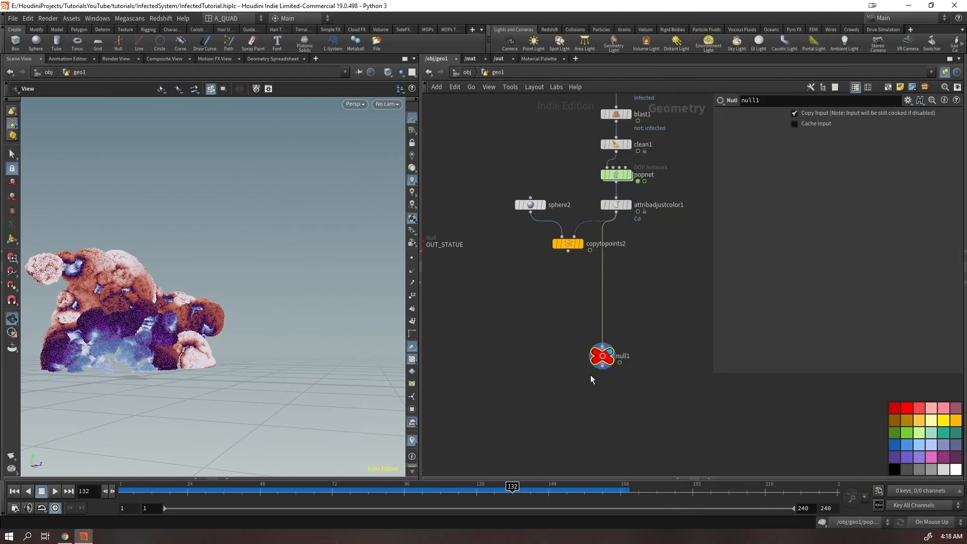
{"action": "double_click", "coordinate": [623, 356]}
{"action": "type", "text": "OUT_GRAINS"}
{"action": "key", "text": "Return"}
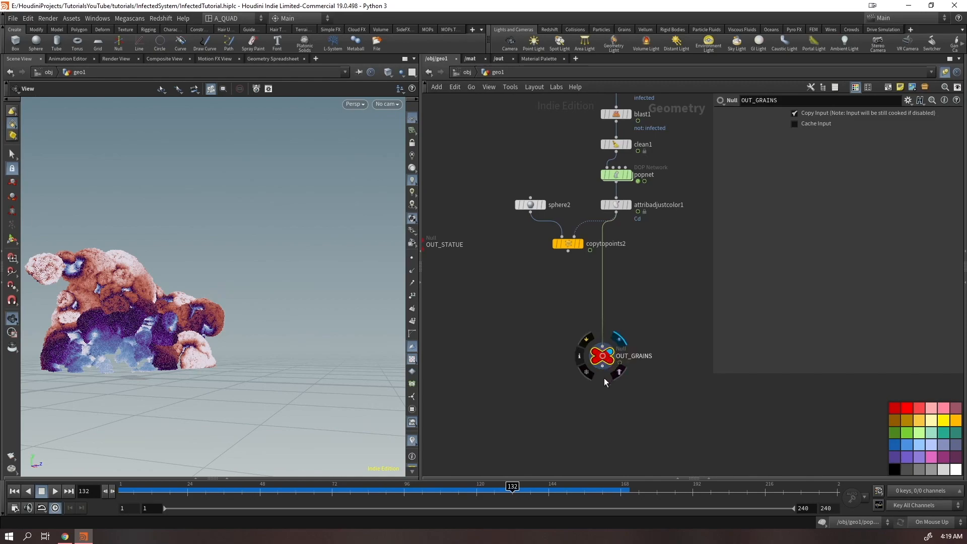
- Copy the OUT_GRAINS node, create a new Geometry object at object level, and enter it
{"action": "left_click_drag", "start_coordinate": [633, 325], "coordinate": [581, 386]}
{"action": "key", "text": "ctrl+c"}
{"action": "key", "text": "u"}
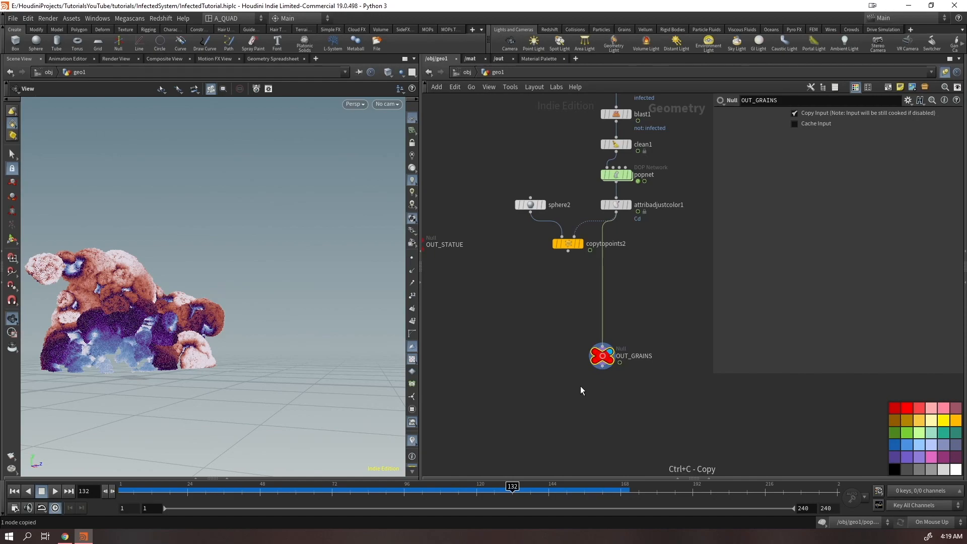
{"action": "key", "text": "Tab"}
{"action": "type", "text": "geo"}
{"action": "key", "text": "Return"}
{"action": "left_click", "coordinate": [552, 273]}
{"action": "key", "text": "Return"}
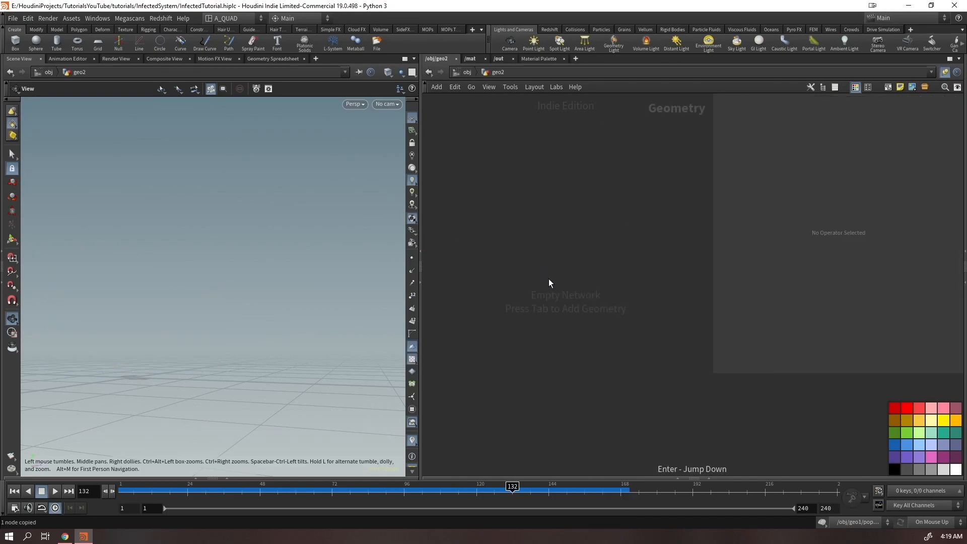
- Add an Object Merge node in geo2 and reference /obj/geo1/OUT_GRAINS as its Object 1
{"action": "key", "text": "Tab"}
{"action": "type", "text": "obmer"}
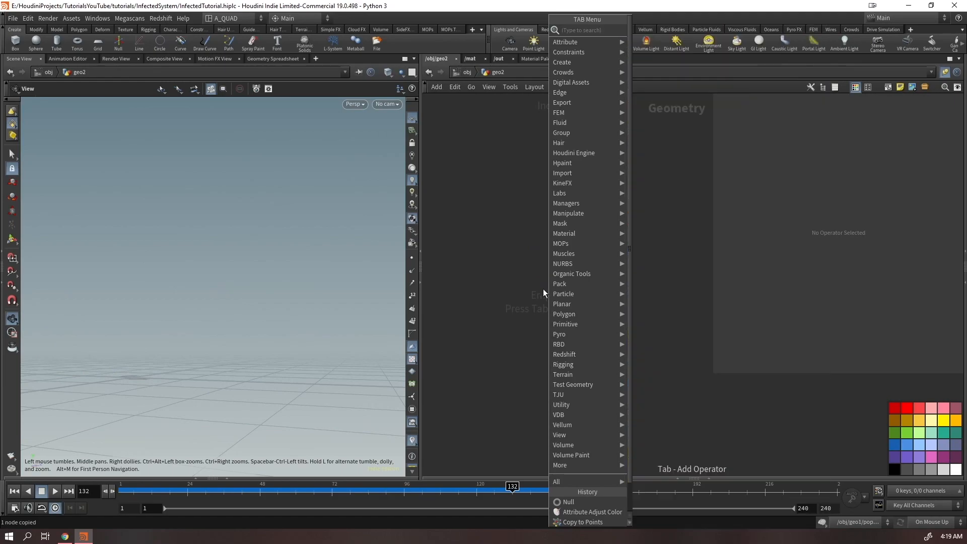
{"action": "key", "text": "Return"}
{"action": "left_click", "coordinate": [539, 294]}
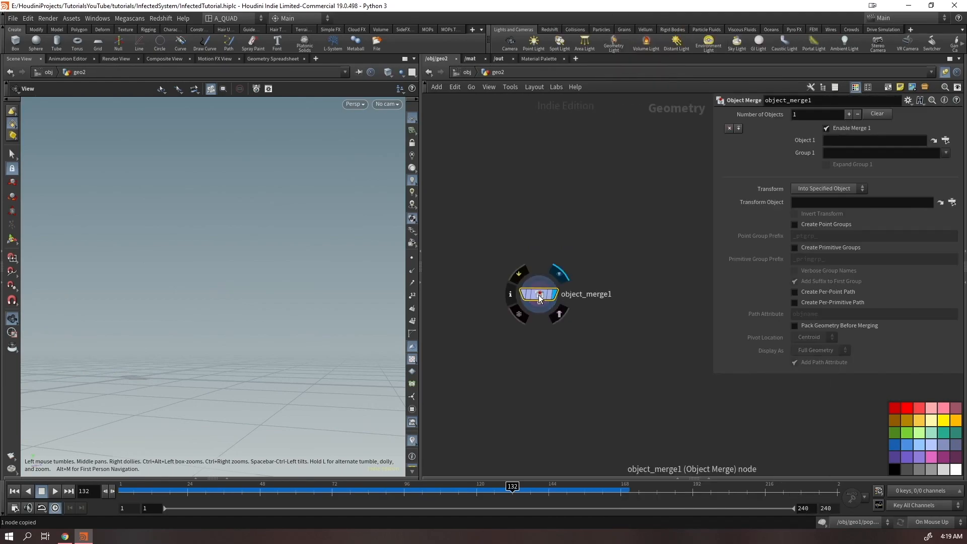
{"action": "left_click", "coordinate": [832, 142]}
{"action": "key", "text": "ctrl+v"}
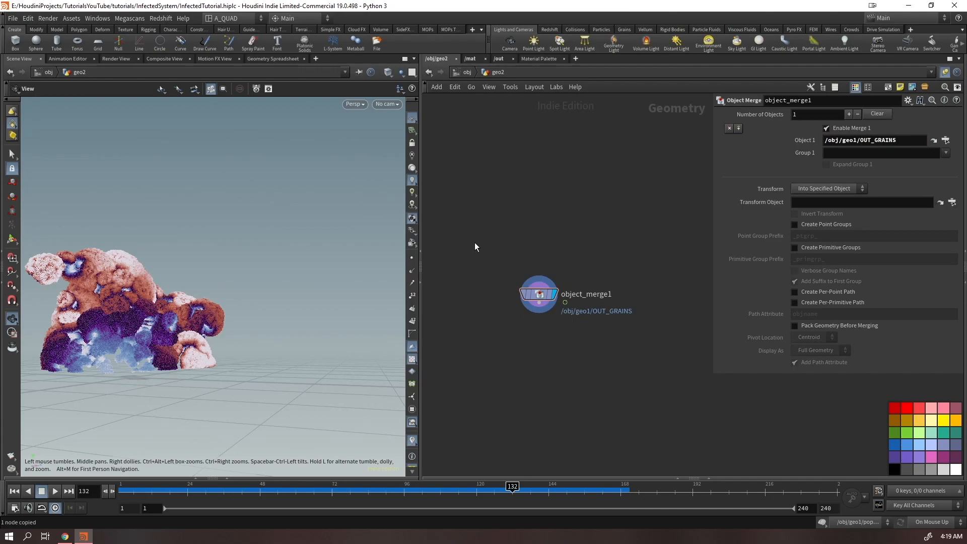
- Return to object level, line up the two geometry objects, and rename geo2 as GRAINS
{"action": "left_click", "coordinate": [468, 71]}
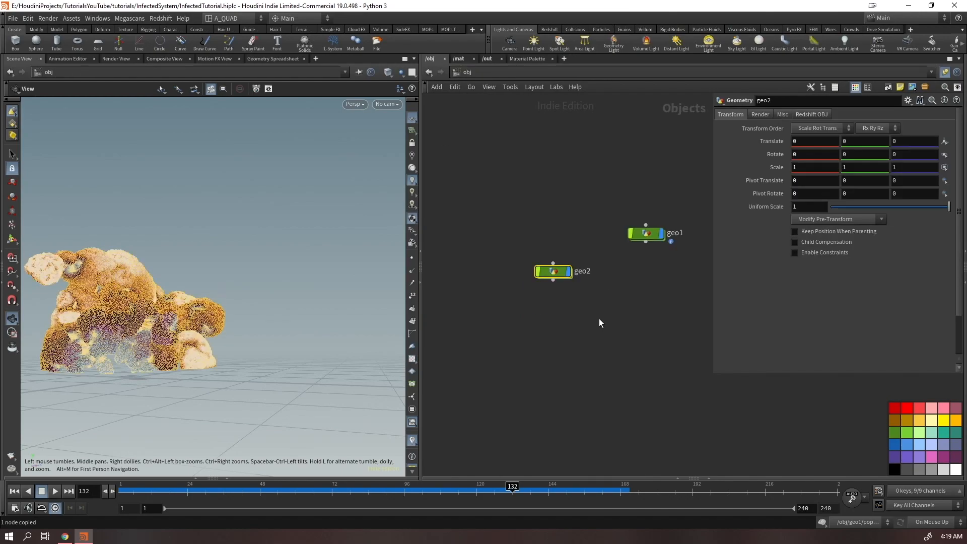
{"action": "left_click_drag", "start_coordinate": [497, 251], "coordinate": [579, 271]}
{"action": "double_click", "coordinate": [612, 272]}
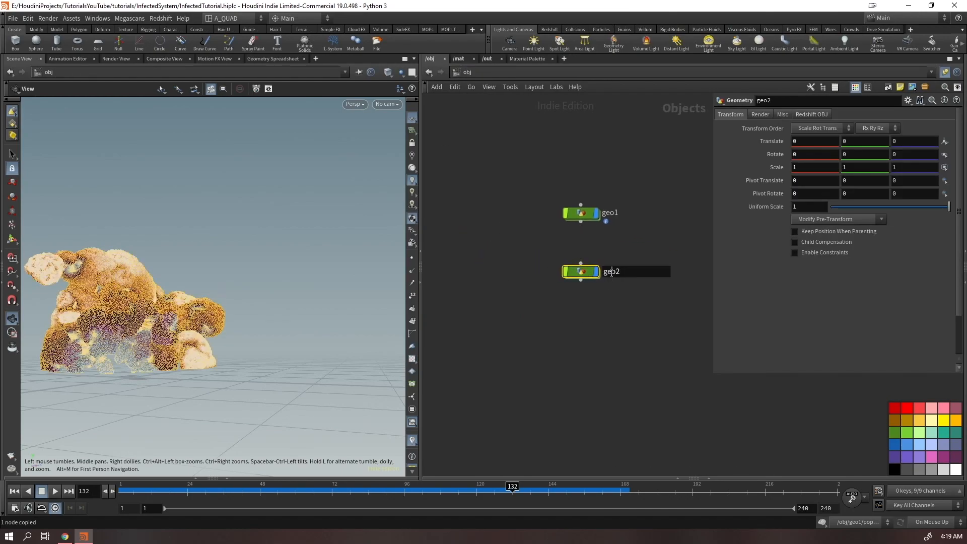
{"action": "type", "text": "GRAINS"}
{"action": "key", "text": "Return"}
- Go back to frame 1, rename geo1 as STATUE, and place the GRAINS object beside it
{"action": "left_click", "coordinate": [579, 213]}
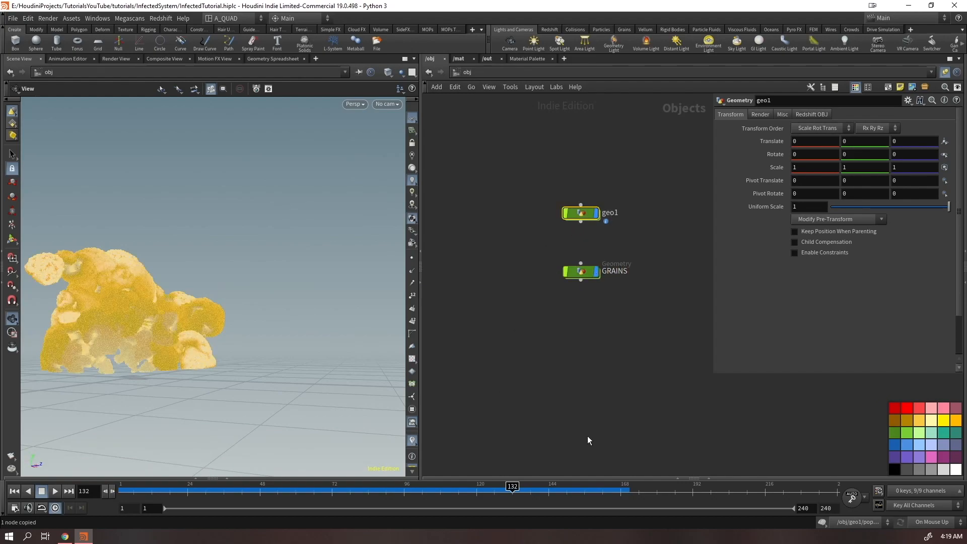
{"action": "key", "text": "ctrl+Up"}
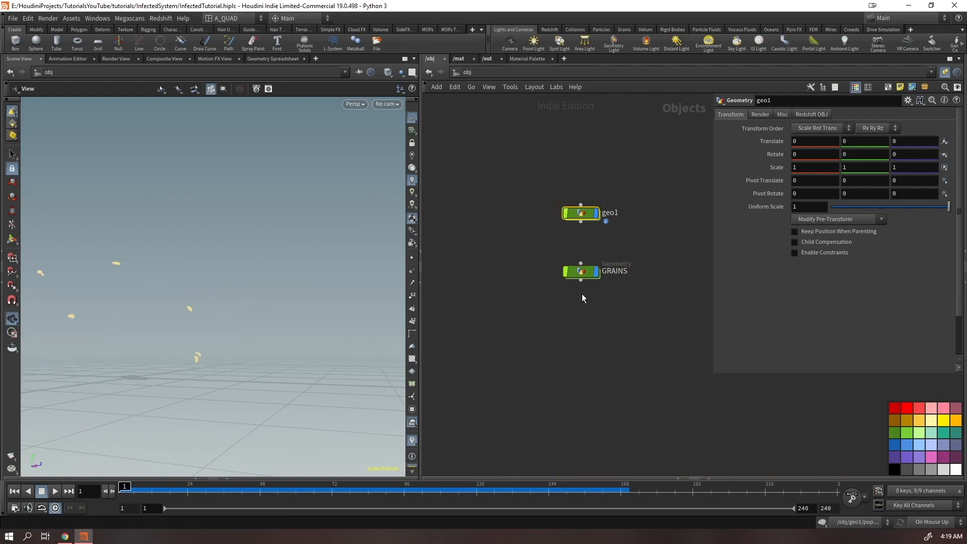
{"action": "double_click", "coordinate": [611, 212]}
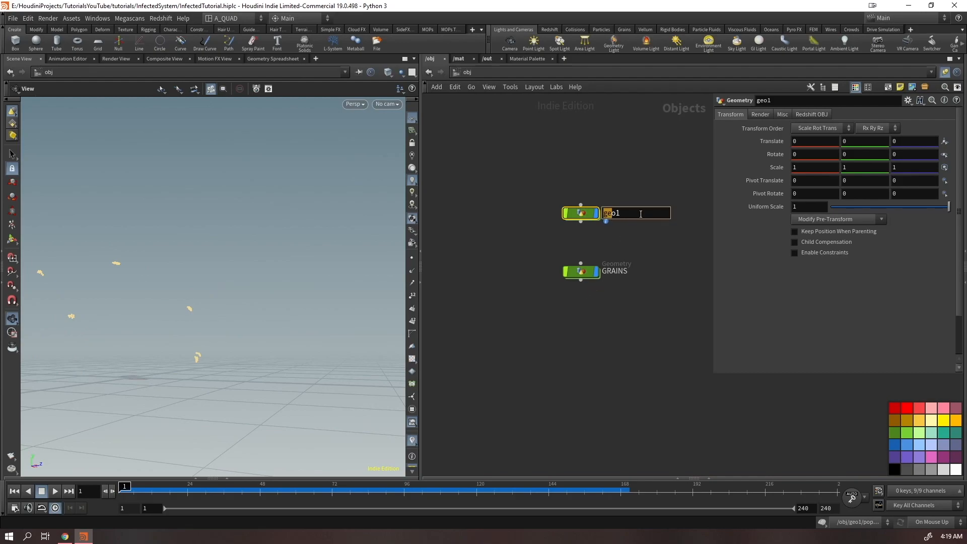
{"action": "type", "text": "STATUE"}
{"action": "key", "text": "Return"}
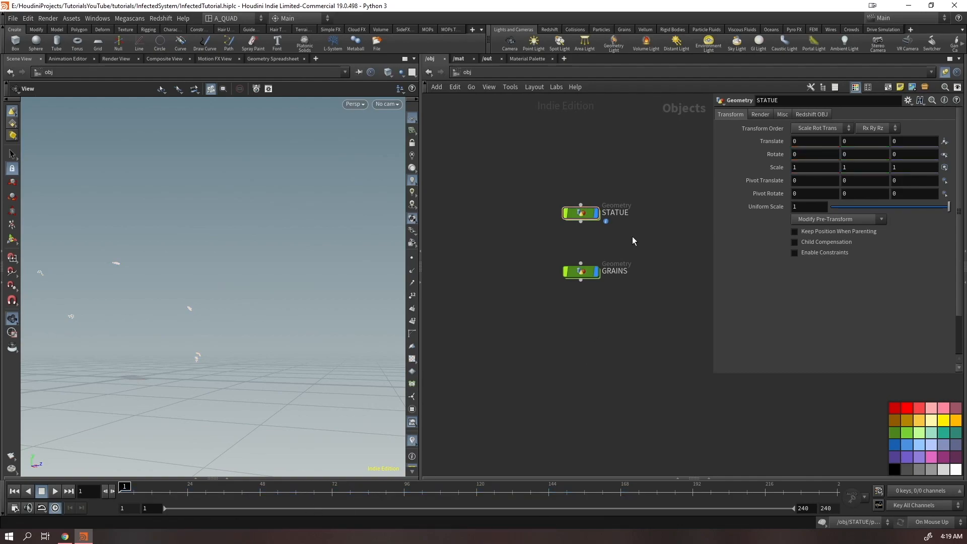
{"action": "left_click_drag", "start_coordinate": [580, 271], "coordinate": [662, 212]}
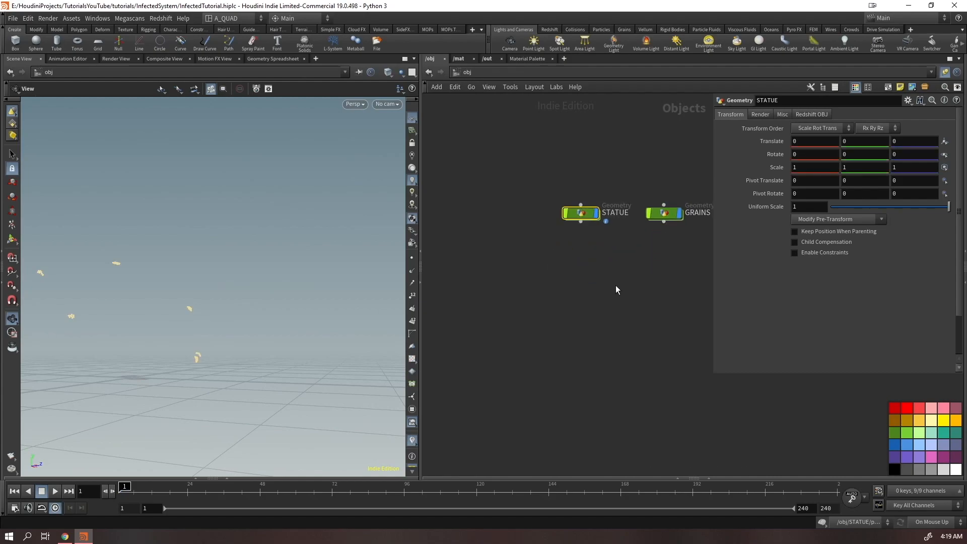
- Enter the STATUE object, add a Grid node next to OUT_STATUE, and merge the two
{"action": "middle_click_drag", "start_coordinate": [617, 286], "coordinate": [570, 292]}
{"action": "left_click_drag", "start_coordinate": [329, 281], "coordinate": [285, 305]}
{"action": "double_click", "coordinate": [536, 219]}
{"action": "middle_click_drag", "start_coordinate": [517, 369], "coordinate": [651, 337]}
{"action": "scroll", "coordinate": [633, 338], "scroll_direction": "down", "scroll_amount": 4}
{"action": "scroll", "coordinate": [598, 298], "scroll_direction": "up", "scroll_amount": 1}
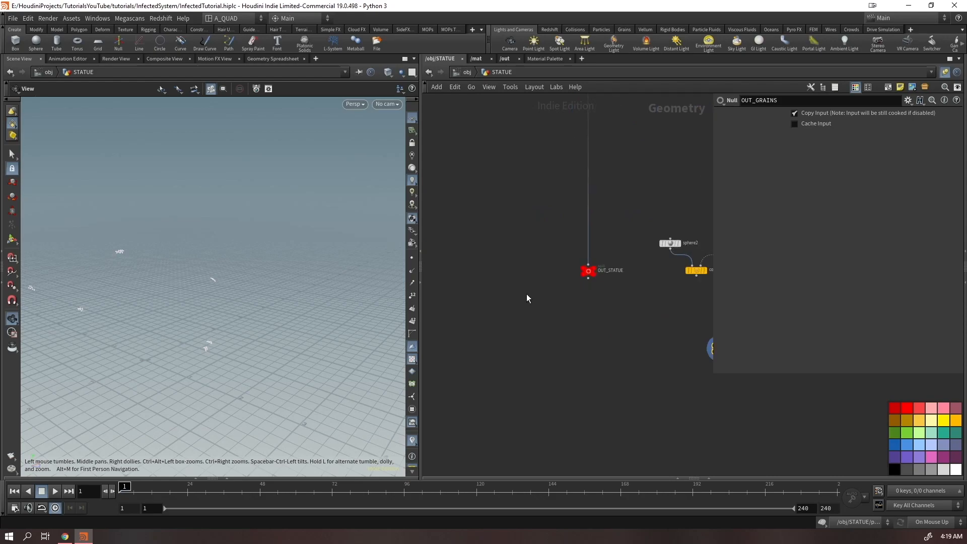
{"action": "key", "text": "Tab"}
{"action": "type", "text": "grid"}
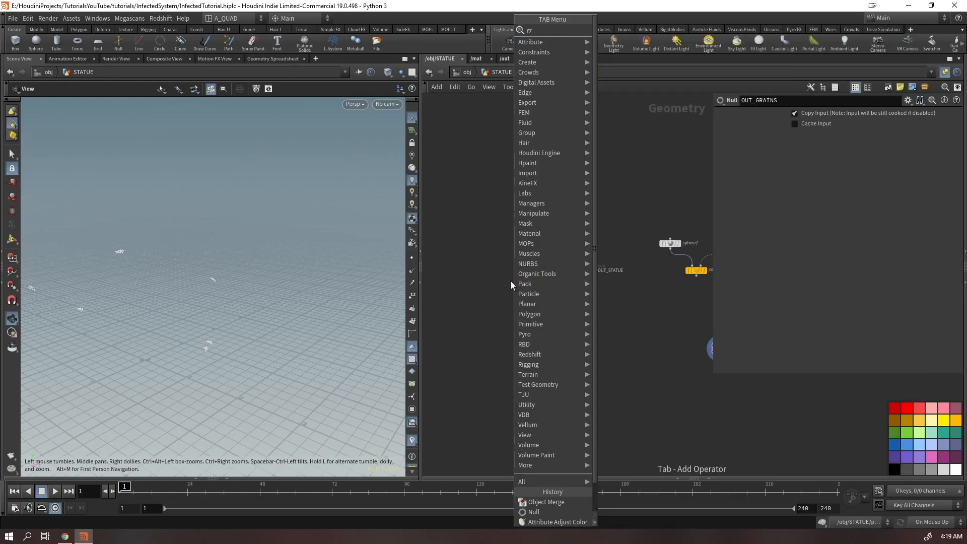
{"action": "key", "text": "Return"}
{"action": "left_click_drag", "start_coordinate": [621, 307], "coordinate": [558, 322], "text": "shift"}
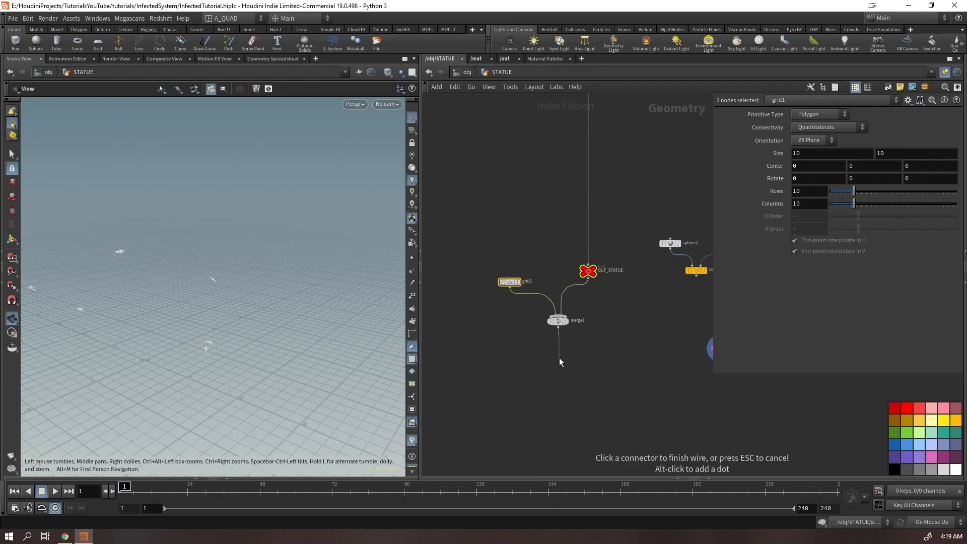
- Add a Null node after merge1 and rename it OUT_RENDER
{"action": "key", "text": "Tab"}
{"action": "type", "text": "null"}
{"action": "key", "text": "Return"}
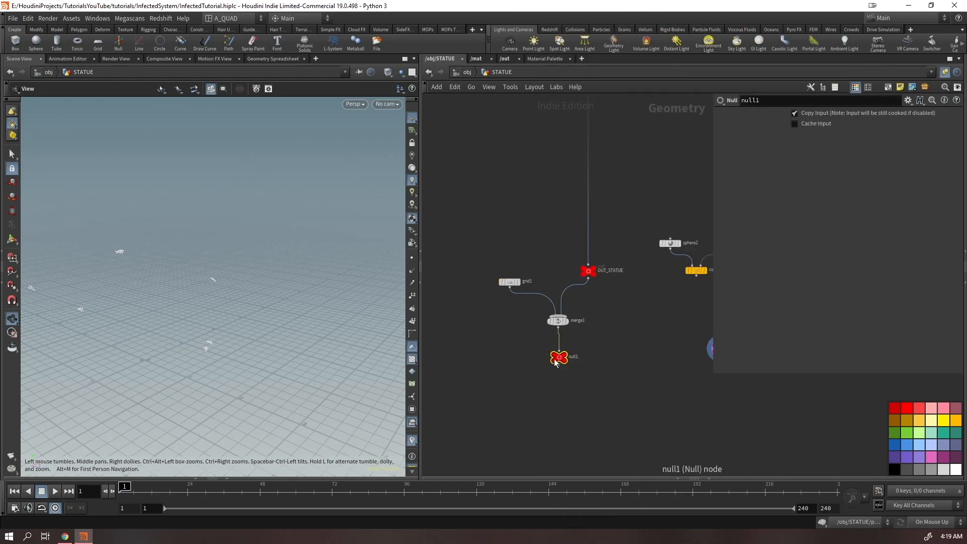
{"action": "left_click_drag", "start_coordinate": [566, 363], "coordinate": [565, 354]}
{"action": "double_click", "coordinate": [574, 350]}
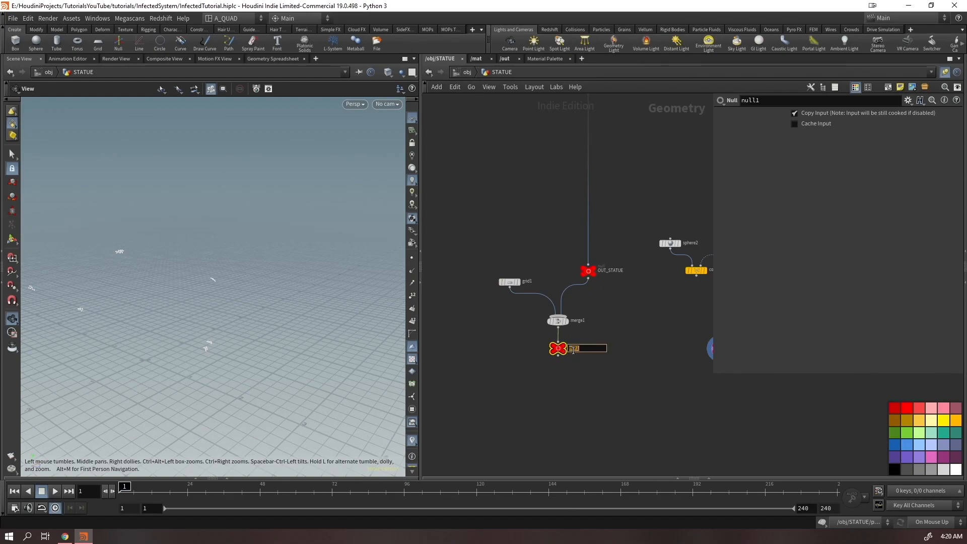
{"action": "type", "text": "OUT_RENDER"}
{"action": "key", "text": "Return"}
- Align grid1 with OUT_STATUE, display the OUT_RENDER node, and save the scene
{"action": "left_click_drag", "start_coordinate": [510, 281], "coordinate": [517, 271]}
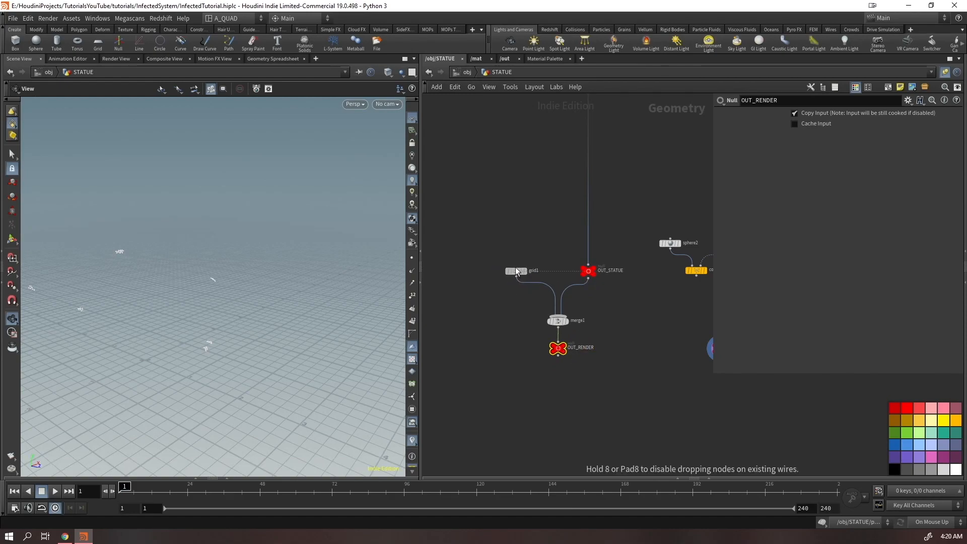
{"action": "left_click", "coordinate": [563, 348]}
{"action": "key", "text": "ctrl+s"}
{"action": "left_click_drag", "start_coordinate": [156, 313], "coordinate": [121, 317]}
{"action": "middle_click_drag", "start_coordinate": [548, 208], "coordinate": [488, 201]}
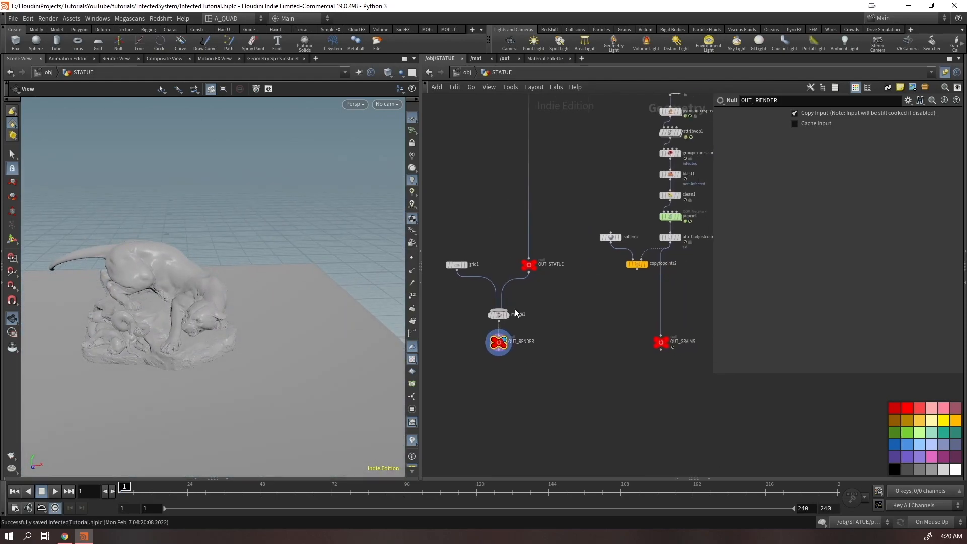
- Try branching an Output node off merge1, check the STATUE object, and display OUT_RENDER again
{"action": "left_click_drag", "start_coordinate": [507, 334], "coordinate": [582, 365]}
{"action": "type", "text": "outpu"}
{"action": "key", "text": "Return"}
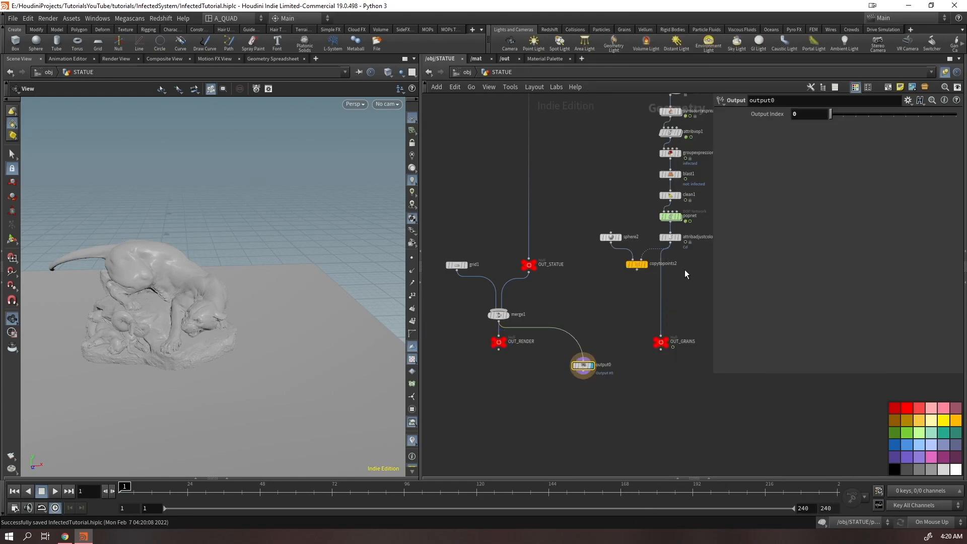
{"action": "key", "text": "u"}
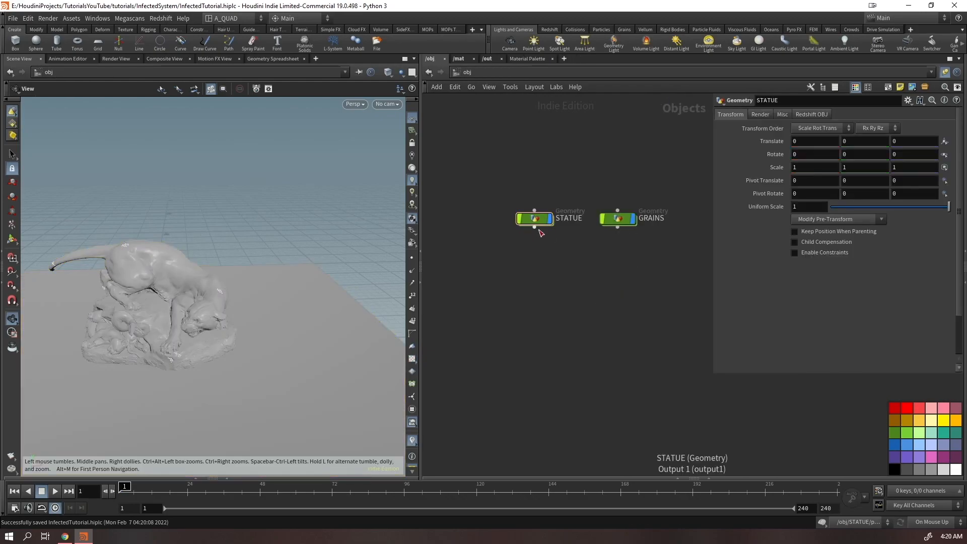
{"action": "double_click", "coordinate": [543, 222]}
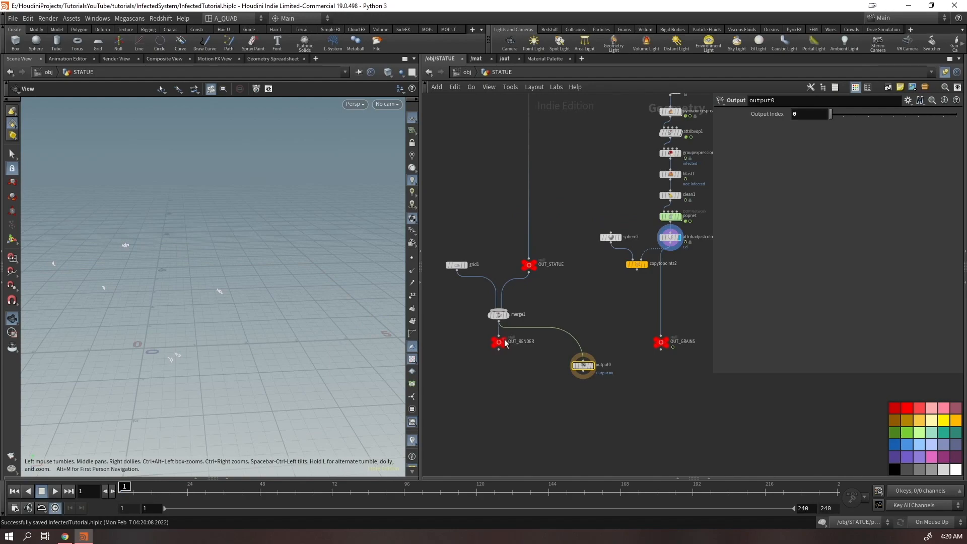
{"action": "left_click", "coordinate": [506, 342]}
- Inspect the output node inside popnet, return to STATUE, and delete the output0 node
{"action": "double_click", "coordinate": [673, 218]}
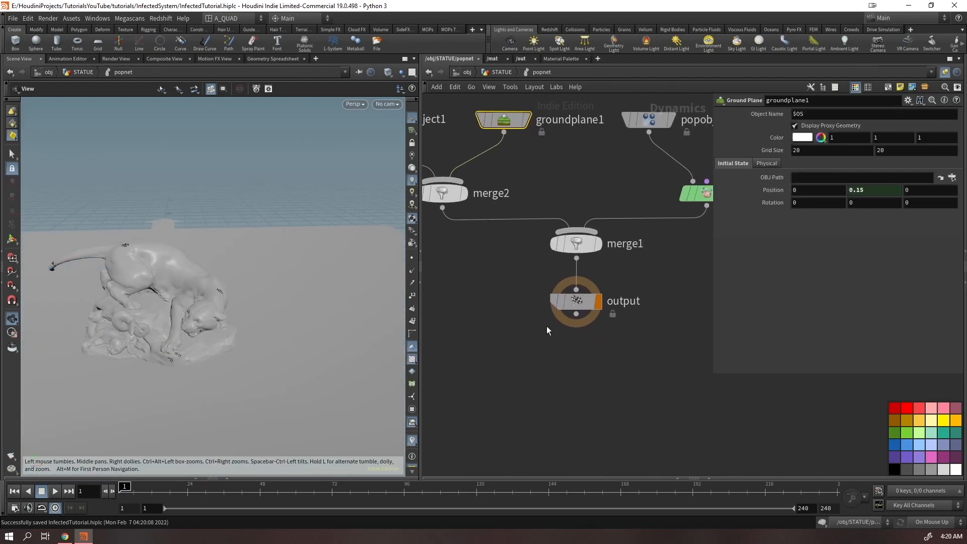
{"action": "left_click", "coordinate": [597, 301]}
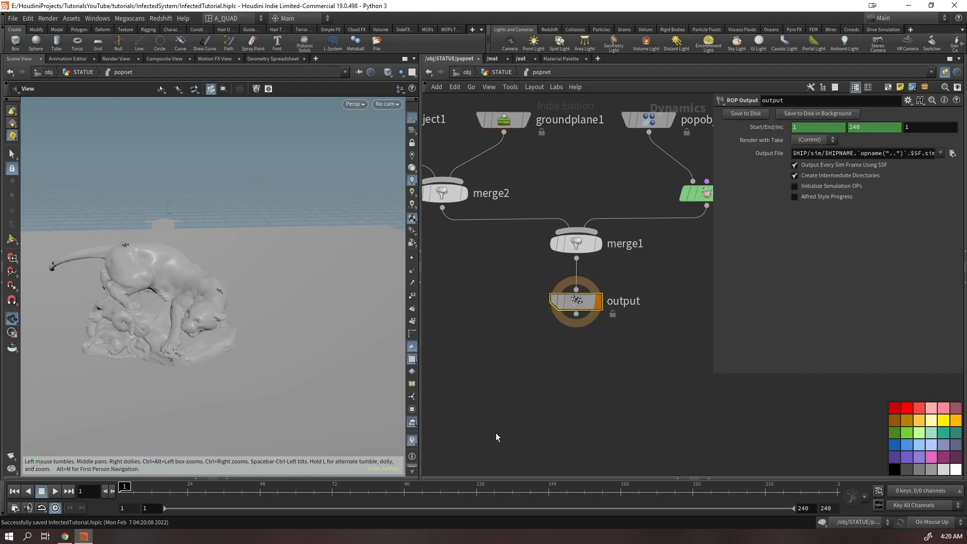
{"action": "key", "text": "u"}
{"action": "key", "text": "Delete"}
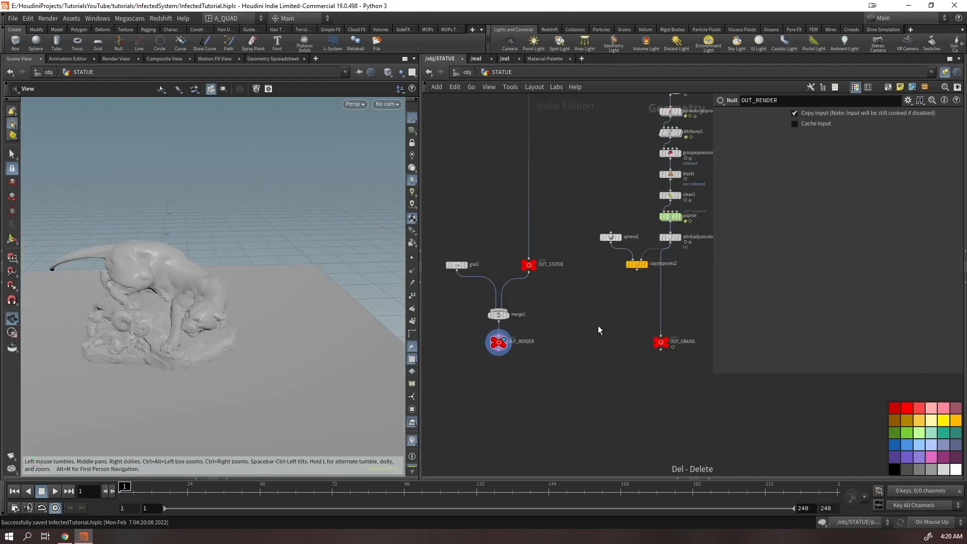
- Display popnet and play the grain simulation up to about frame 99
{"action": "left_click", "coordinate": [680, 217]}
{"action": "key", "text": "Up"}
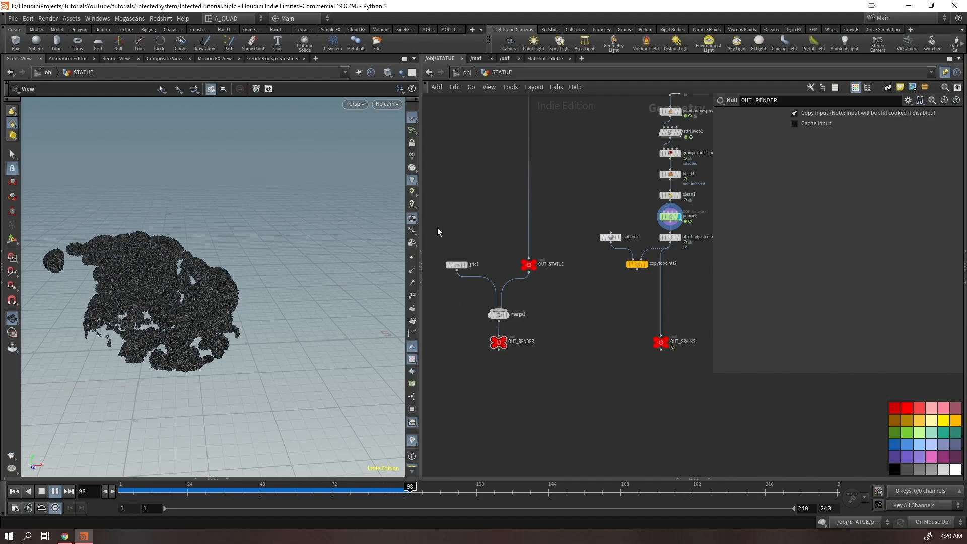
{"action": "key", "text": "Escape"}
- Make the viewport show the other objects as well, and display OUT_RENDER together with the colored grains
{"action": "left_click", "coordinate": [401, 73]}
{"action": "left_click", "coordinate": [414, 83]}
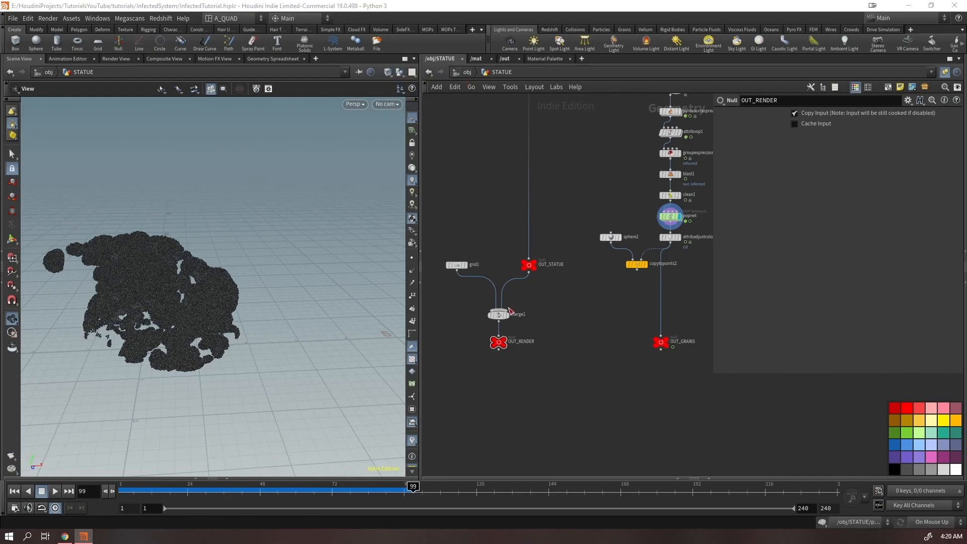
{"action": "left_click", "coordinate": [503, 338]}
{"action": "mouse_move", "coordinate": [185, 303]}
{"action": "left_mouse_down"}
{"action": "mouse_move", "coordinate": [186, 253]}
{"action": "mouse_move", "coordinate": [104, 281]}
{"action": "mouse_move", "coordinate": [186, 301]}
{"action": "left_mouse_up"}
{"action": "scroll", "coordinate": [201, 282], "scroll_direction": "up", "scroll_amount": 5}
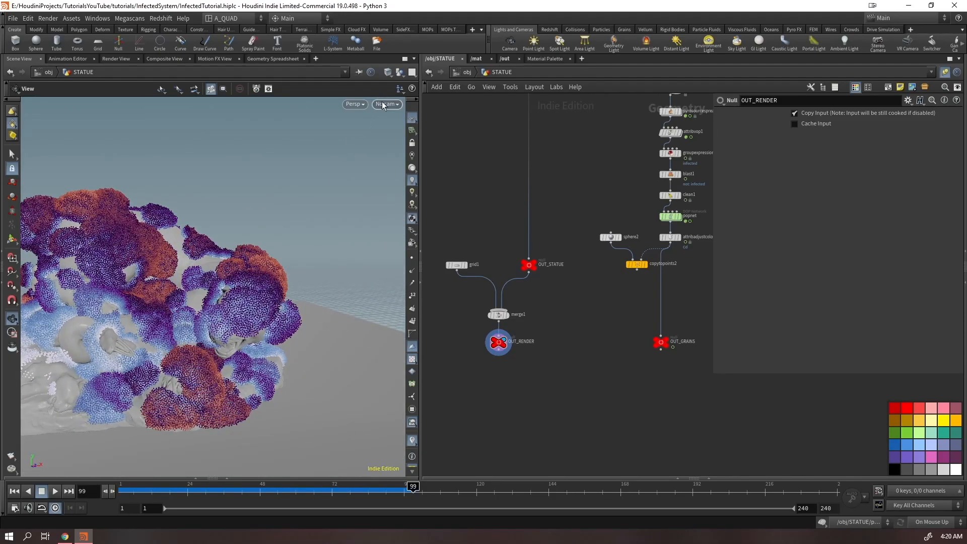
- Create a new camera from the current view and frame the whole infected statue with it
{"action": "left_click", "coordinate": [383, 105]}
{"action": "left_click", "coordinate": [404, 137]}
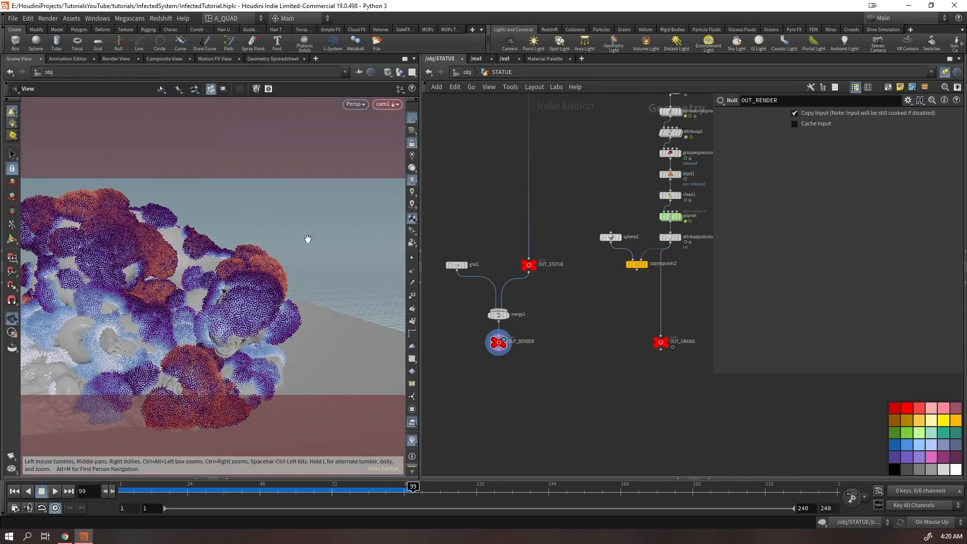
{"action": "scroll", "coordinate": [205, 279], "scroll_direction": "down", "scroll_amount": 5}
{"action": "left_click_drag", "start_coordinate": [203, 282], "coordinate": [248, 258]}
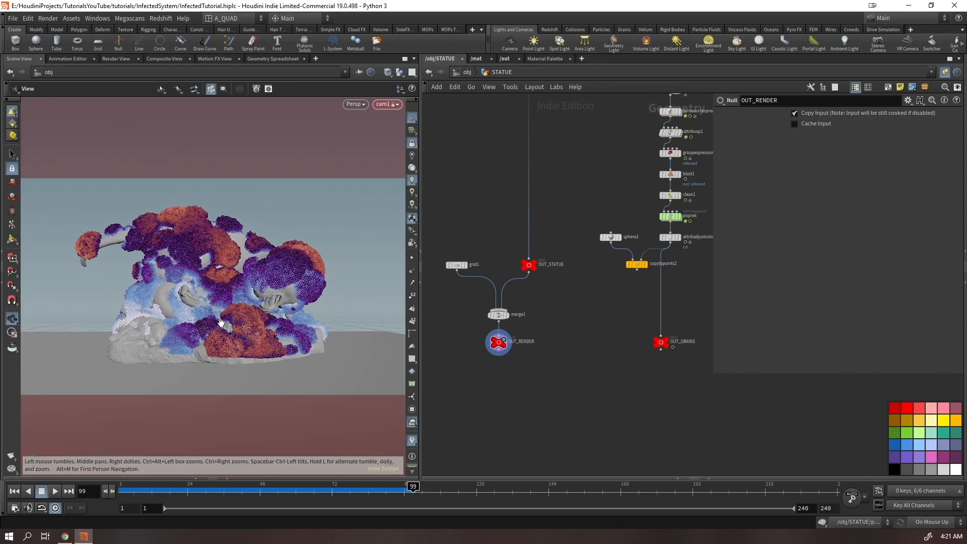
{"action": "left_click_drag", "start_coordinate": [220, 322], "coordinate": [224, 320]}
- Display grid1, move it farther above merge1, and unlock the camera from the view
{"action": "middle_click_drag", "start_coordinate": [484, 320], "coordinate": [541, 325]}
{"action": "scroll", "coordinate": [541, 325], "scroll_direction": "up", "scroll_amount": 4}
{"action": "left_click", "coordinate": [552, 262]}
{"action": "left_click_drag", "start_coordinate": [527, 259], "coordinate": [504, 202]}
{"action": "left_click", "coordinate": [412, 143]}
- Insert a Bend node between grid1 and merge1
{"action": "left_click_drag", "start_coordinate": [274, 240], "coordinate": [298, 267]}
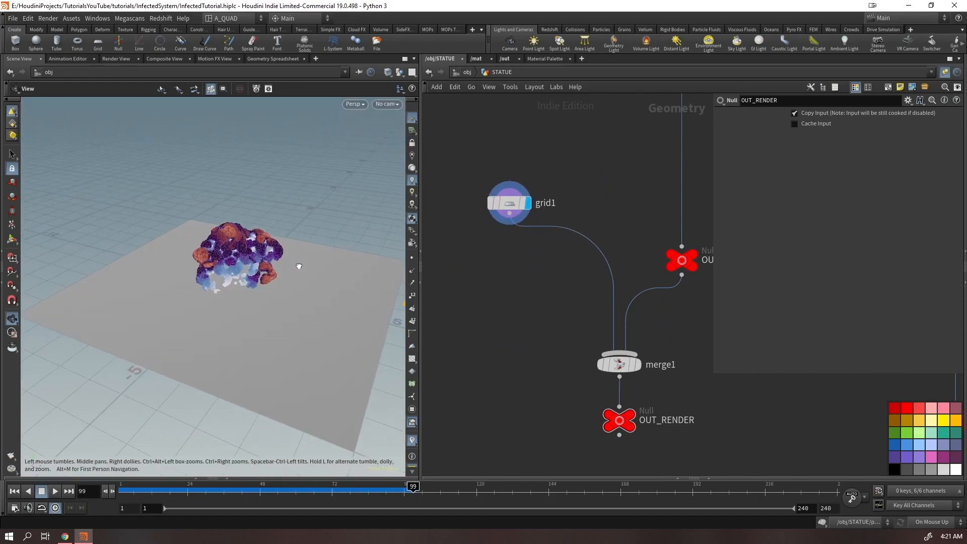
{"action": "key", "text": "Tab"}
{"action": "type", "text": "b"}
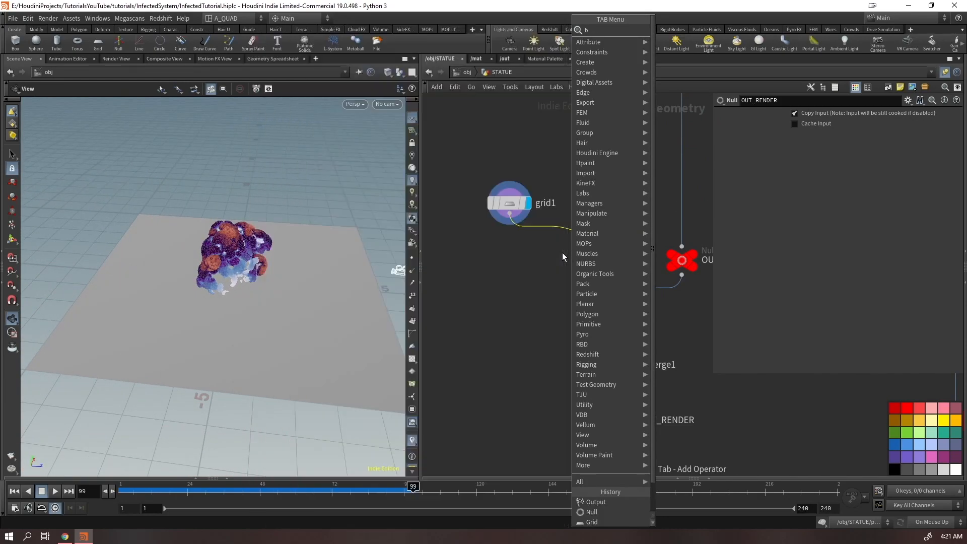
{"action": "key", "text": "Return"}
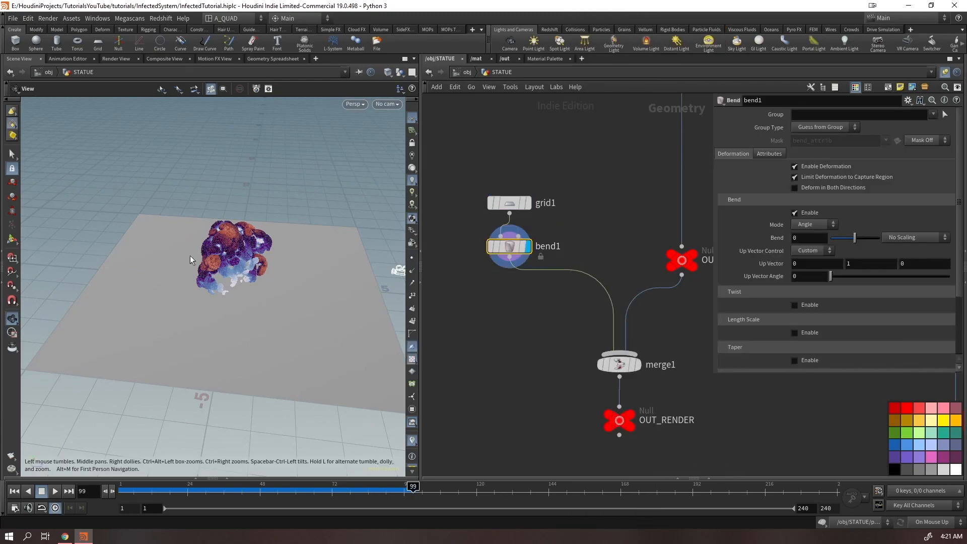
- Show the bend1 deformer's interactive handles and reverse its capture region so it runs along negative Z from the grid's front
{"action": "key", "text": "Return"}
{"action": "key", "text": "m"}
{"action": "key", "text": "m"}
{"action": "key", "text": "m"}
{"action": "key", "text": "m"}
{"action": "key", "text": "m"}
{"action": "key", "text": "m"}
{"action": "key", "text": "m"}
{"action": "key", "text": "m"}
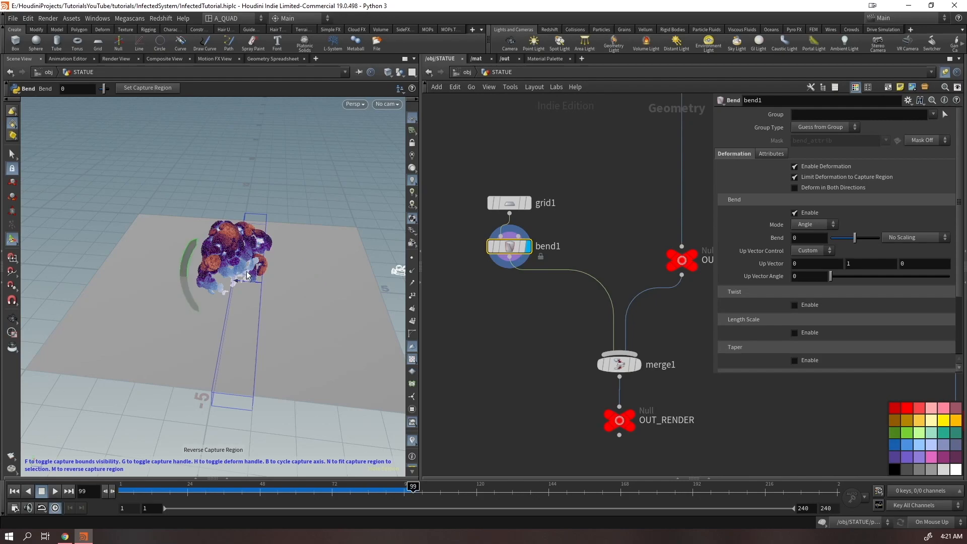
{"action": "key", "text": "m"}
{"action": "key", "text": "m"}
{"action": "key", "text": "m"}
{"action": "key", "text": "m"}
{"action": "key", "text": "m"}
- Try cycling the bend's capture axis through its other directions and undo those changes
{"action": "key", "text": "b"}
{"action": "key", "text": "b"}
{"action": "key", "text": "b"}
{"action": "key", "text": "b"}
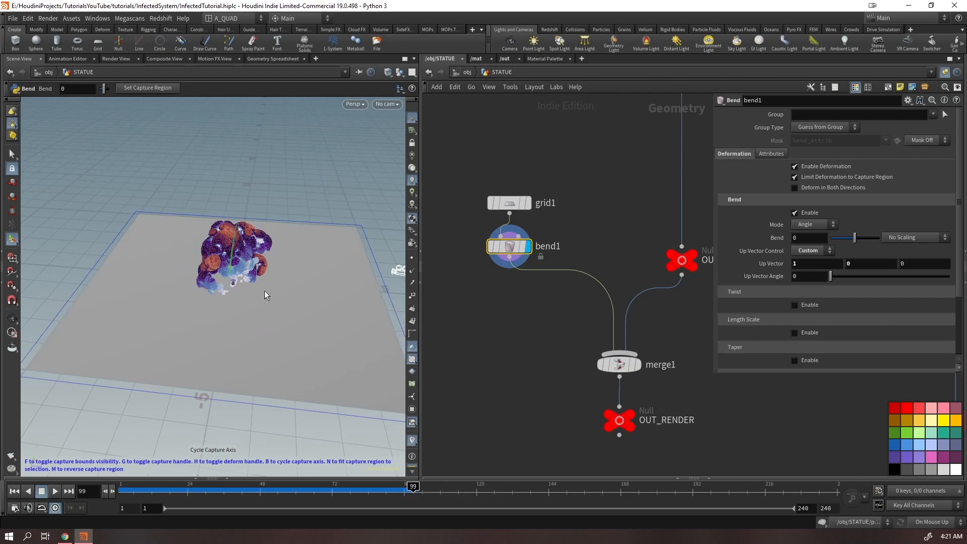
{"action": "key", "text": "b"}
{"action": "key", "text": "b"}
{"action": "key", "text": "b"}
{"action": "key", "text": "b"}
{"action": "key", "text": "b"}
{"action": "key", "text": "b"}
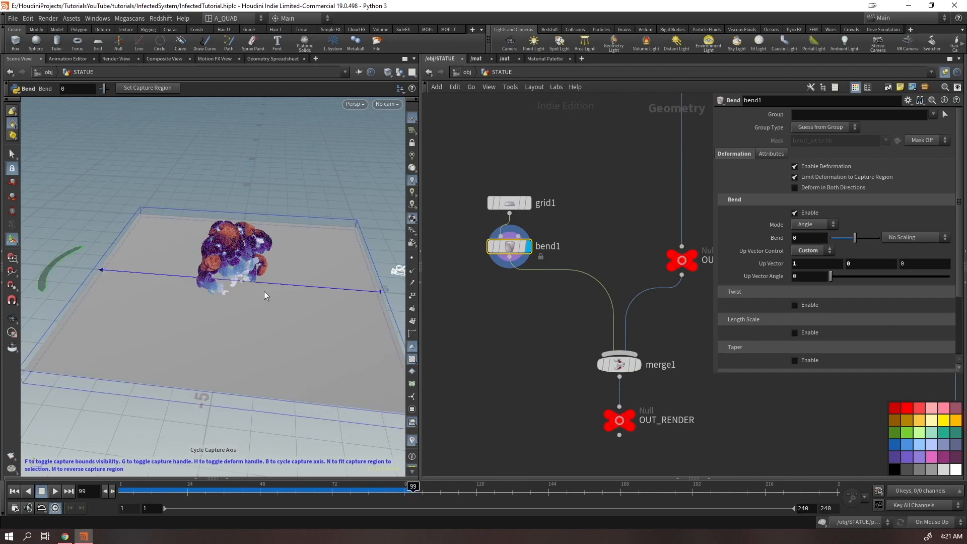
{"action": "key", "text": "b"}
{"action": "key", "text": "b"}
{"action": "key", "text": "b"}
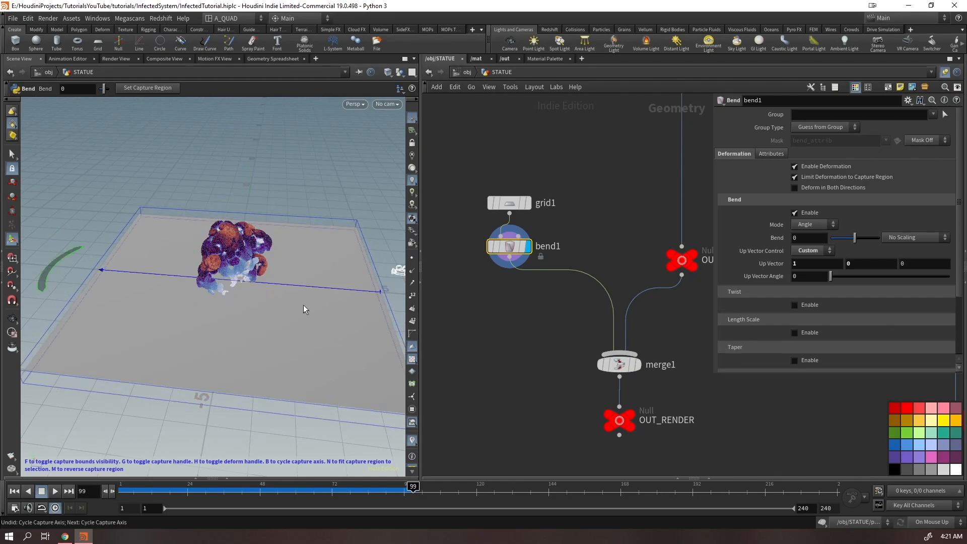
{"action": "key", "text": "ctrl+z"}
{"action": "key", "text": "m"}
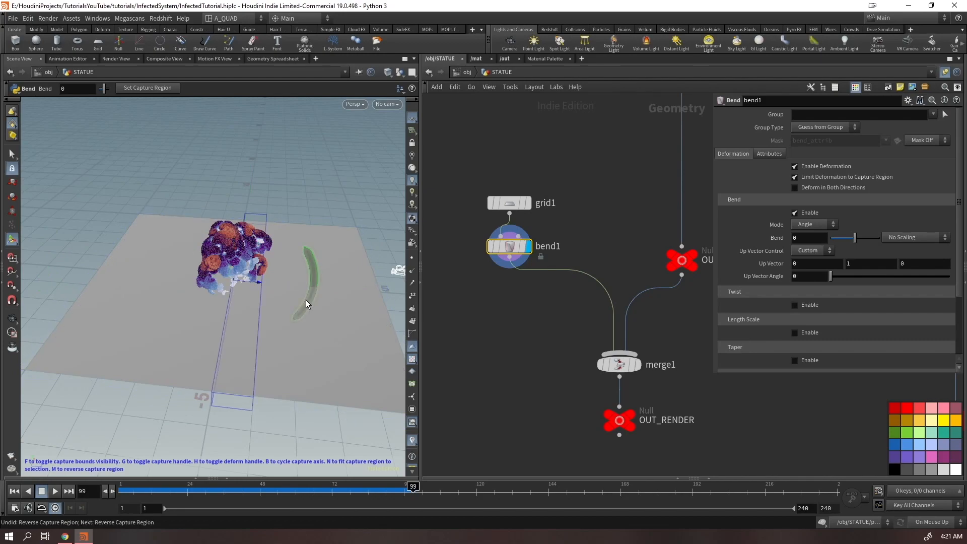
{"action": "key", "text": "ctrl+z"}
- Bend the grid upward and set the bend angle to 90
{"action": "left_click_drag", "start_coordinate": [188, 253], "coordinate": [273, 237]}
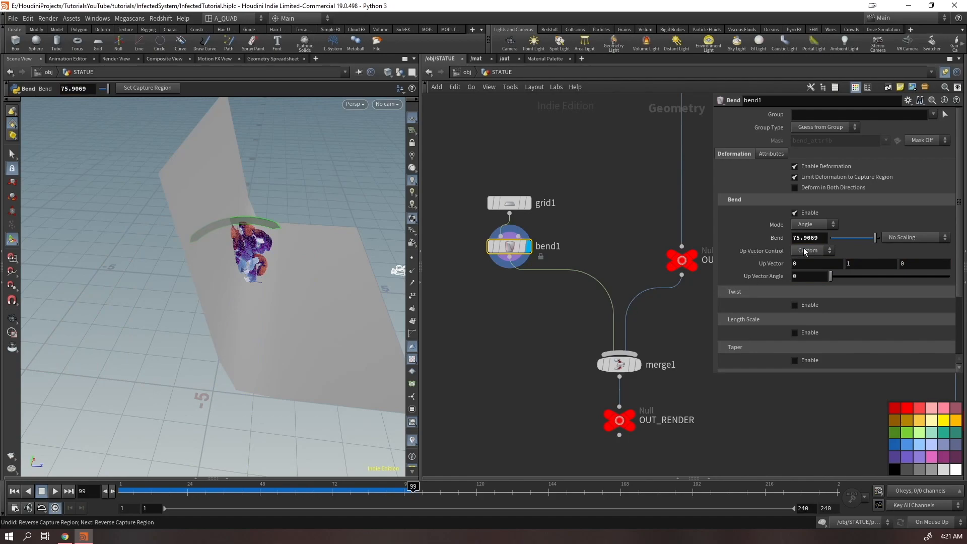
{"action": "left_click", "coordinate": [823, 238]}
{"action": "type", "text": "90"}
{"action": "key", "text": "Return"}
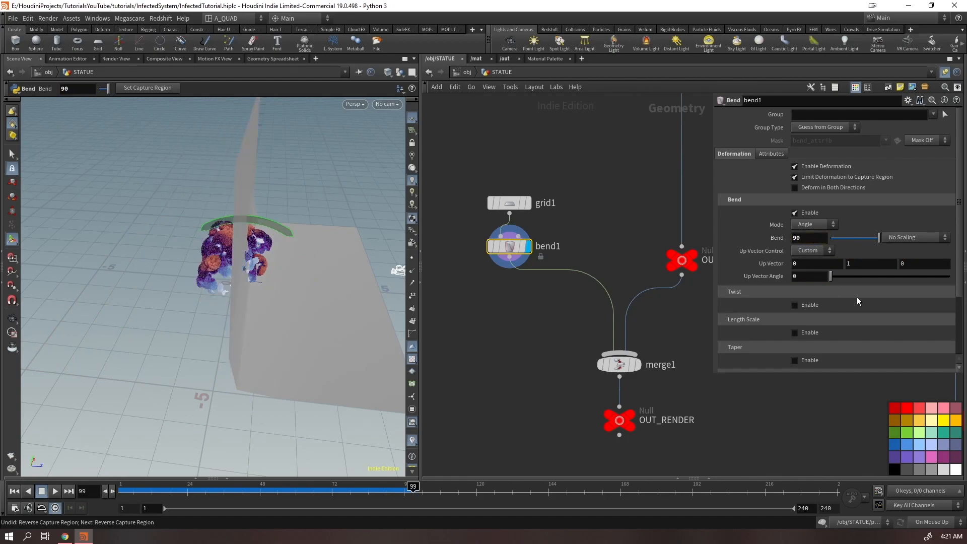
{"action": "scroll", "coordinate": [851, 296], "scroll_direction": "down", "scroll_amount": 3}
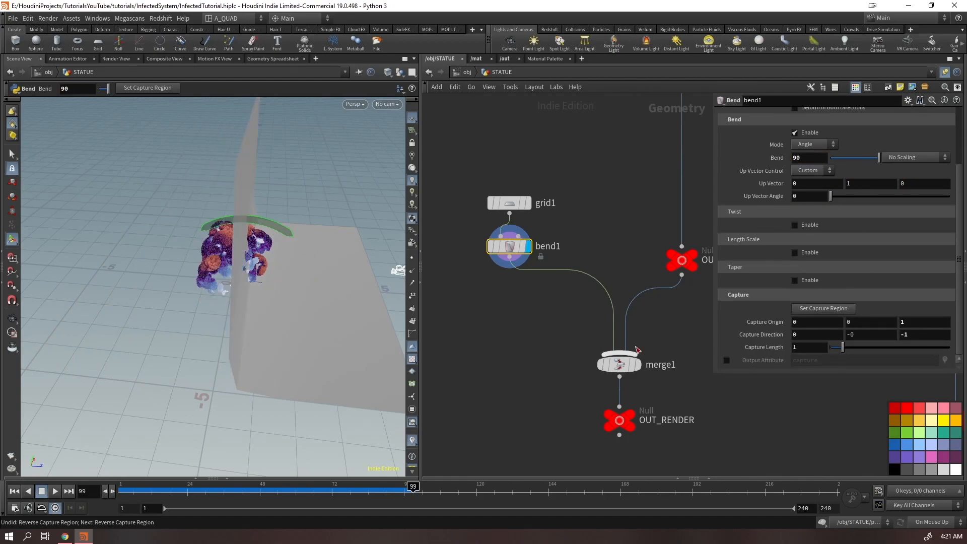
- Try bending the grid further to about 185.82 from a side view and undo that change
{"action": "key", "text": "Escape"}
{"action": "left_click_drag", "start_coordinate": [260, 317], "coordinate": [224, 262]}
{"action": "key", "text": "Return"}
{"action": "key", "text": "Escape"}
{"action": "left_click_drag", "start_coordinate": [207, 223], "coordinate": [219, 255]}
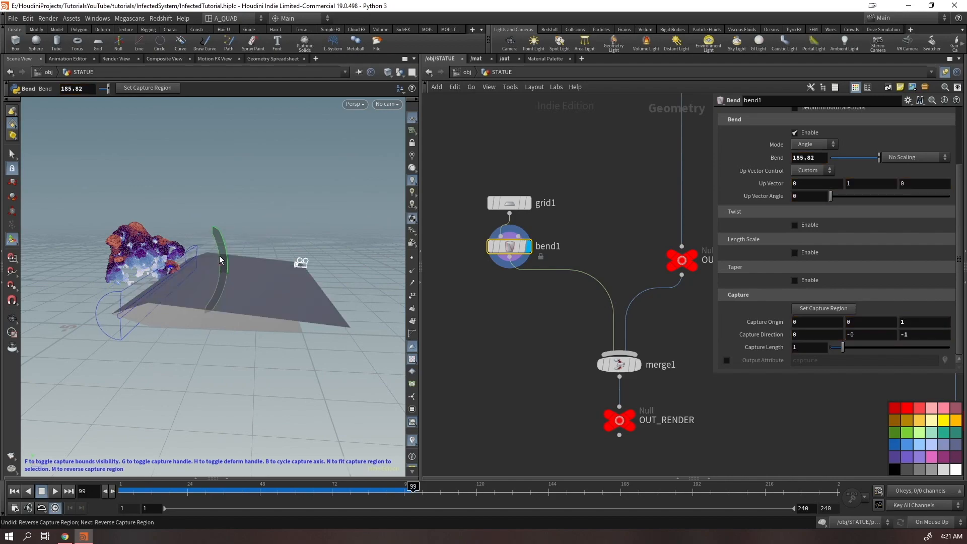
{"action": "key", "text": "ctrl+z"}
{"action": "key", "text": "ctrl+z"}
{"action": "key", "text": "ctrl+z"}
{"action": "key", "text": "ctrl+z"}
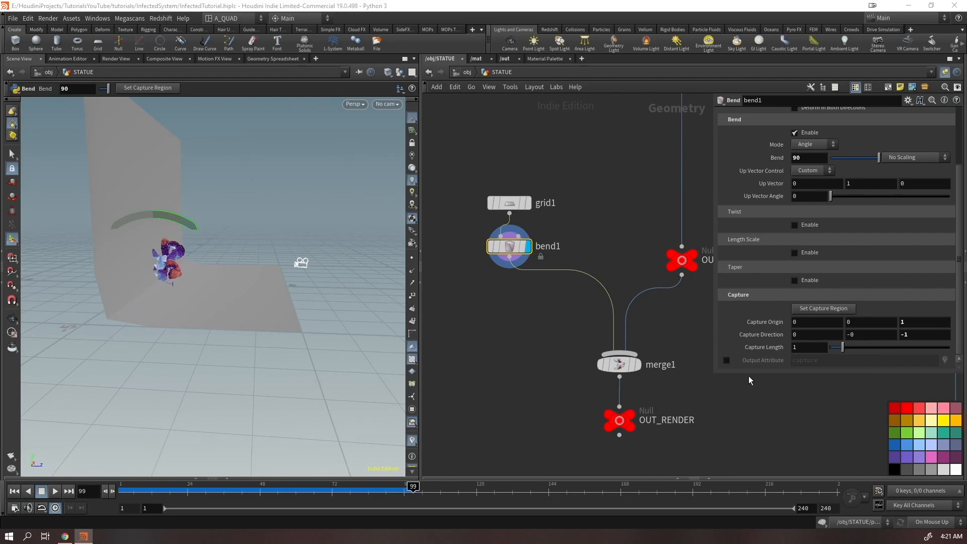
- Set the Z capture origin of bend1 to the expression ch("length")/2 and test the bend with its handle
{"action": "left_click", "coordinate": [809, 346]}
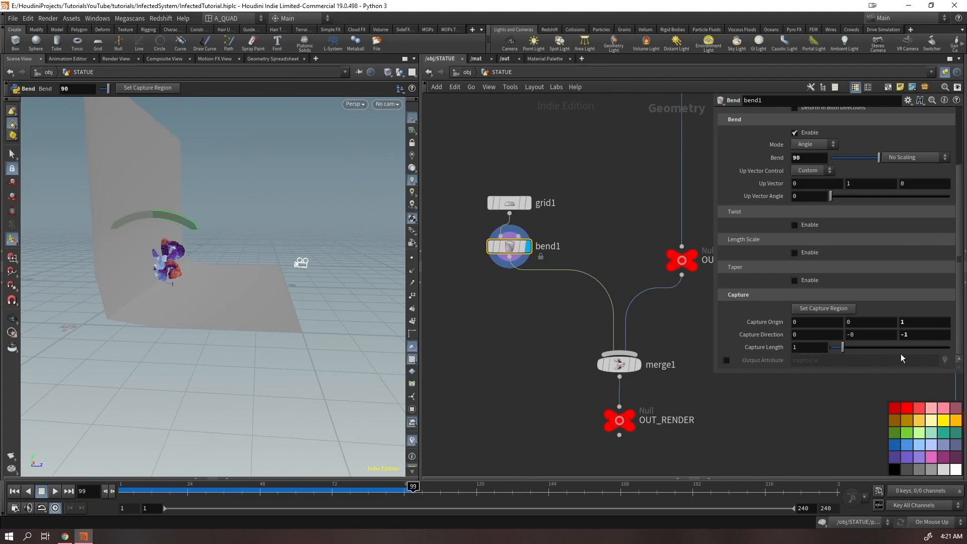
{"action": "left_click", "coordinate": [919, 322]}
{"action": "type", "text": "ch(\"length\")"}
{"action": "left_click", "coordinate": [951, 325]}
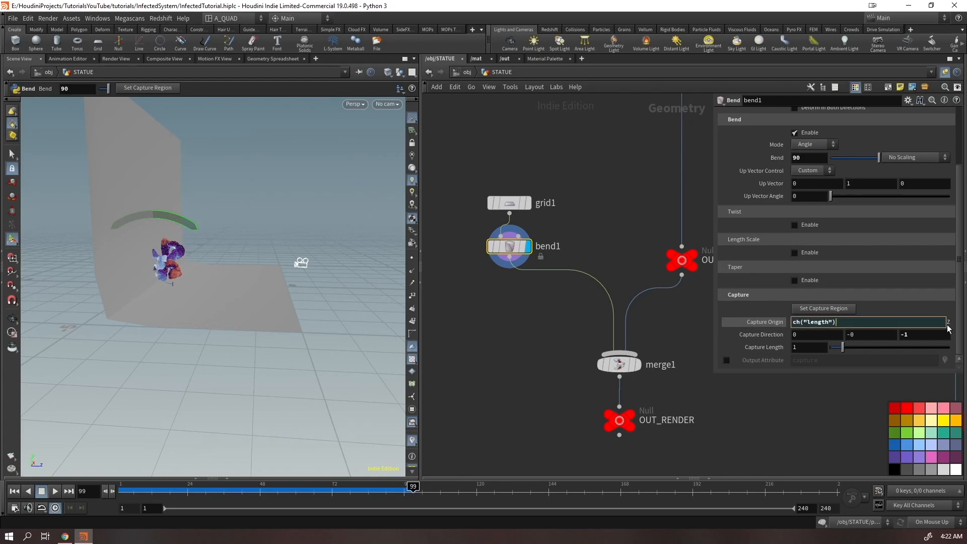
{"action": "type", "text": "/2"}
{"action": "key", "text": "Return"}
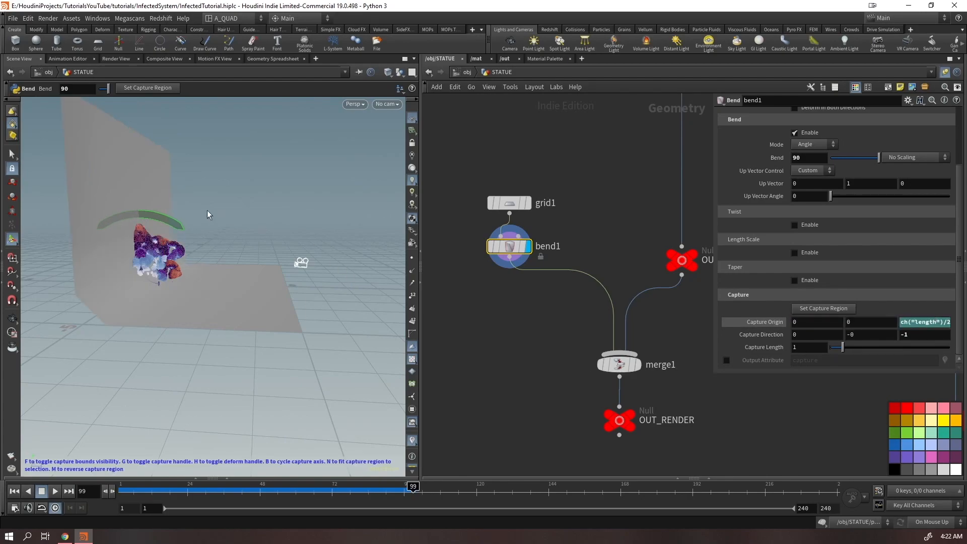
{"action": "left_click_drag", "start_coordinate": [164, 224], "coordinate": [207, 276]}
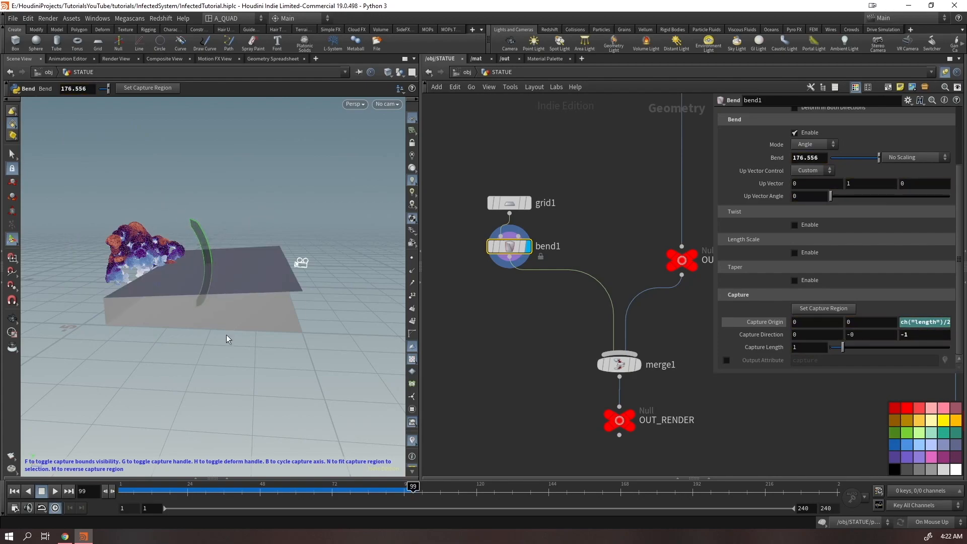
{"action": "left_click_drag", "start_coordinate": [226, 331], "coordinate": [240, 319]}
- Set both the rows and columns of grid1 to 100
{"action": "left_click", "coordinate": [509, 203]}
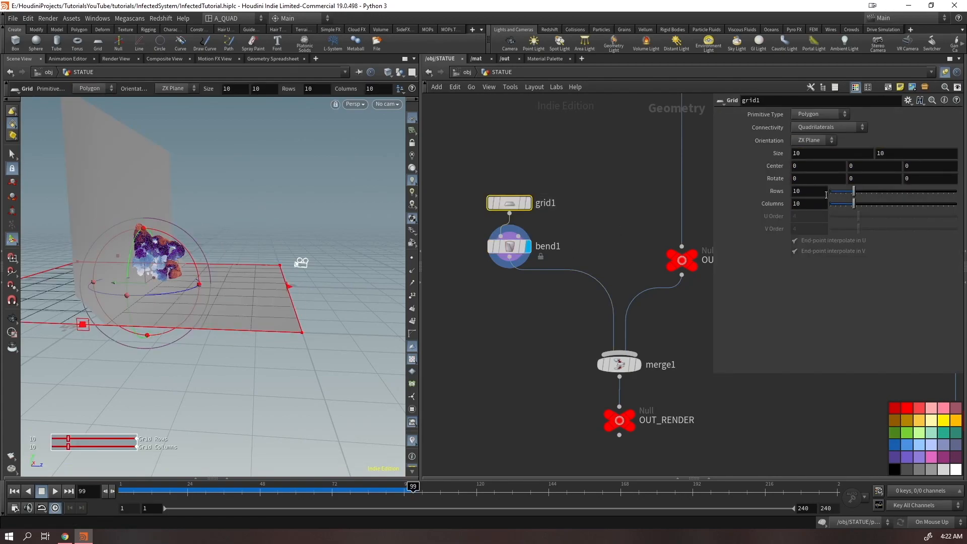
{"action": "left_click_drag", "start_coordinate": [854, 192], "coordinate": [958, 196]}
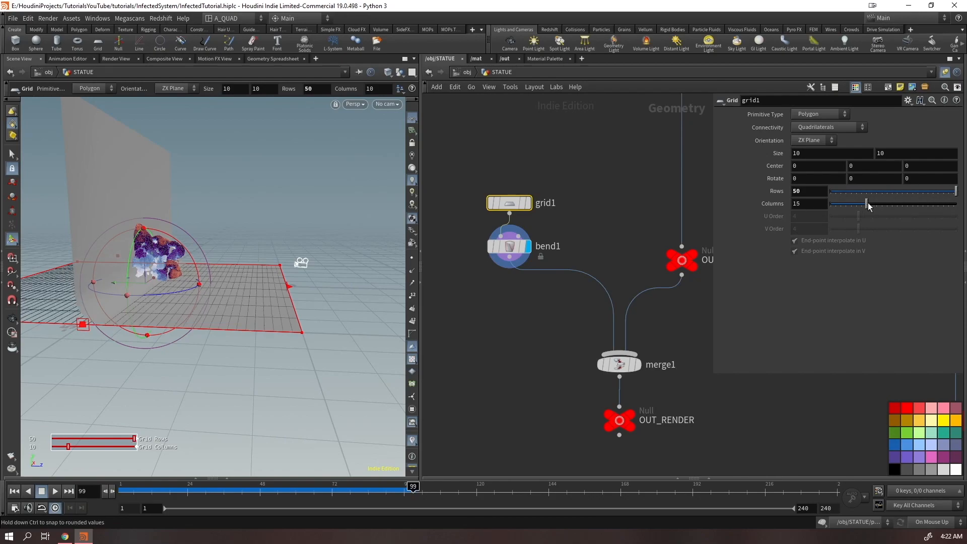
{"action": "left_click_drag", "start_coordinate": [859, 203], "coordinate": [960, 206]}
{"action": "type", "text": "100"}
{"action": "key", "text": "Tab"}
{"action": "type", "text": "100"}
{"action": "key", "text": "Return"}
{"action": "key", "text": "Escape"}
{"action": "left_click_drag", "start_coordinate": [166, 282], "coordinate": [227, 237]}
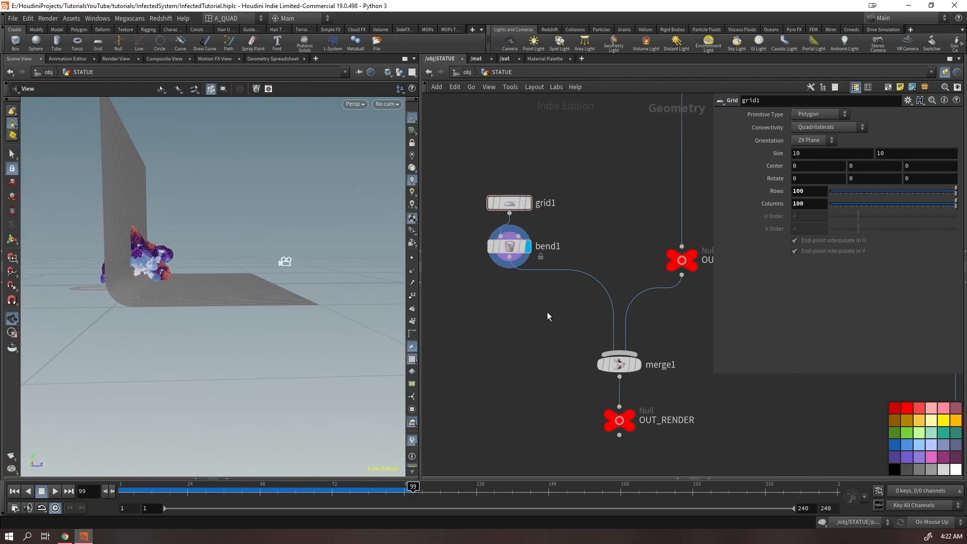
- Set the capture length of bend1 to 2 for a softer backdrop curve
{"action": "left_click", "coordinate": [509, 246]}
{"action": "mouse_move", "coordinate": [847, 347]}
{"action": "left_mouse_down"}
{"action": "mouse_move", "coordinate": [868, 349]}
{"action": "mouse_move", "coordinate": [850, 348]}
{"action": "left_mouse_up"}
{"action": "type", "text": "2"}
{"action": "key", "text": "Return"}
- Insert a Transform node between bend1 and merge1 and move the backdrop about -2.25 along Z
{"action": "left_click_drag", "start_coordinate": [578, 273], "coordinate": [577, 270]}
{"action": "key", "text": "Tab"}
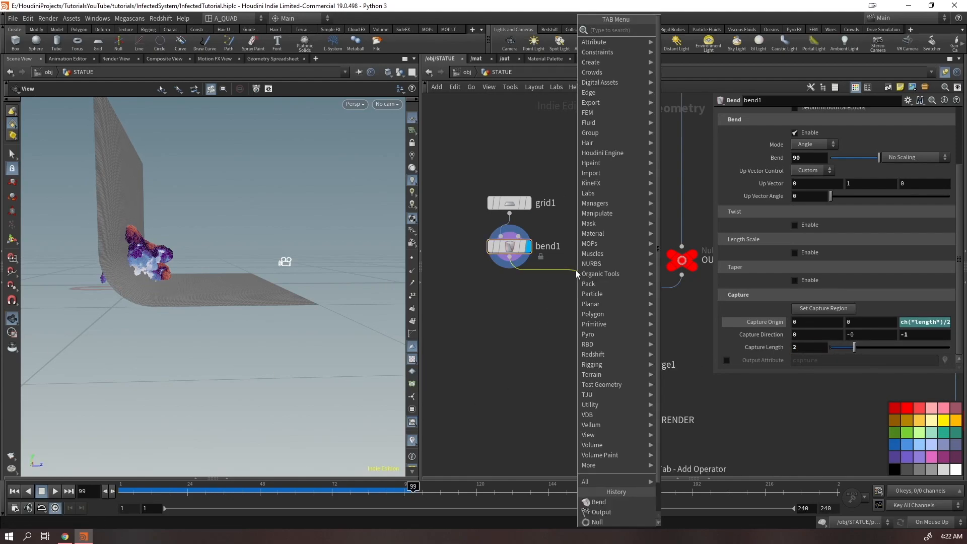
{"action": "type", "text": "tran"}
{"action": "key", "text": "Return"}
{"action": "key", "text": "Return"}
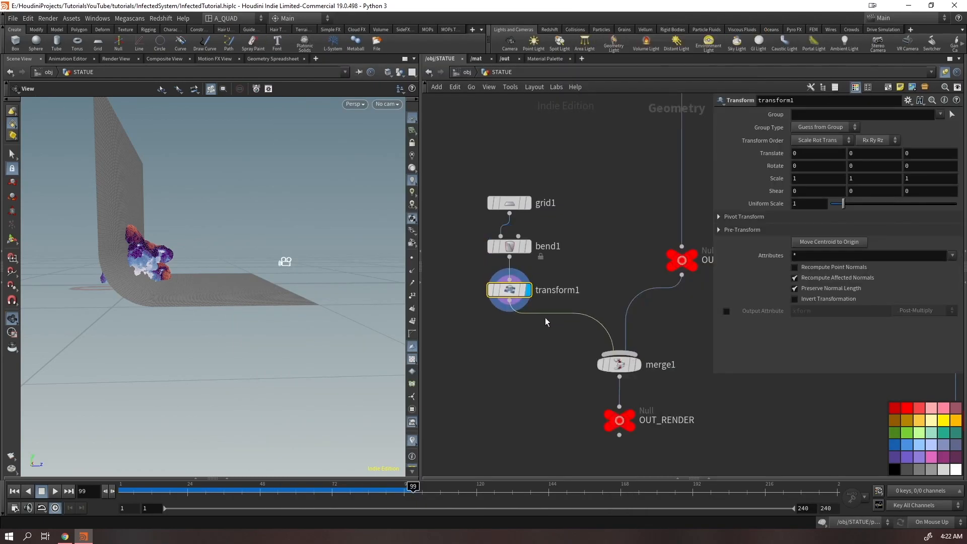
{"action": "key", "text": "Return"}
{"action": "left_click_drag", "start_coordinate": [170, 291], "coordinate": [108, 288]}
- Look through cam1, lock the camera to the view and move it slightly closer to the statue
{"action": "left_click", "coordinate": [387, 104]}
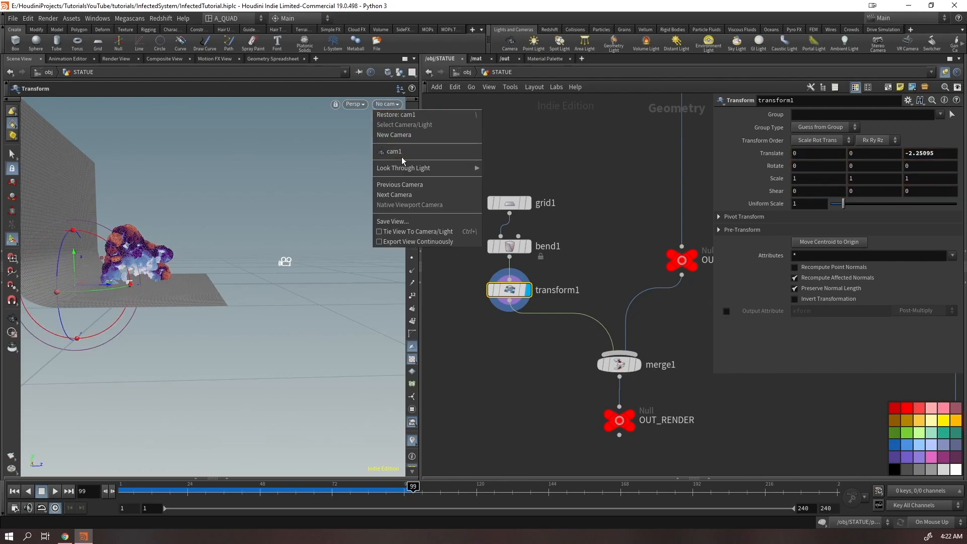
{"action": "left_click", "coordinate": [401, 153]}
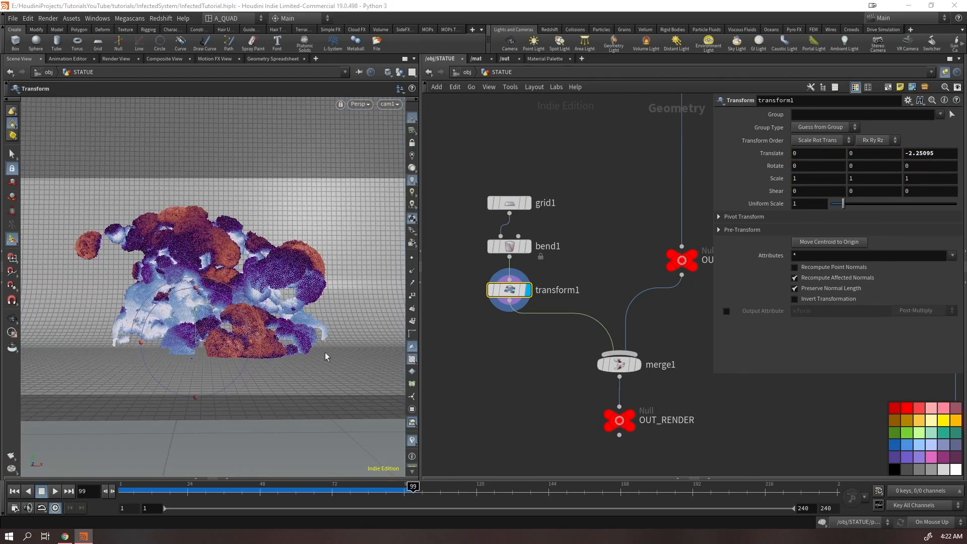
{"action": "key", "text": "Escape"}
{"action": "left_click", "coordinate": [412, 143]}
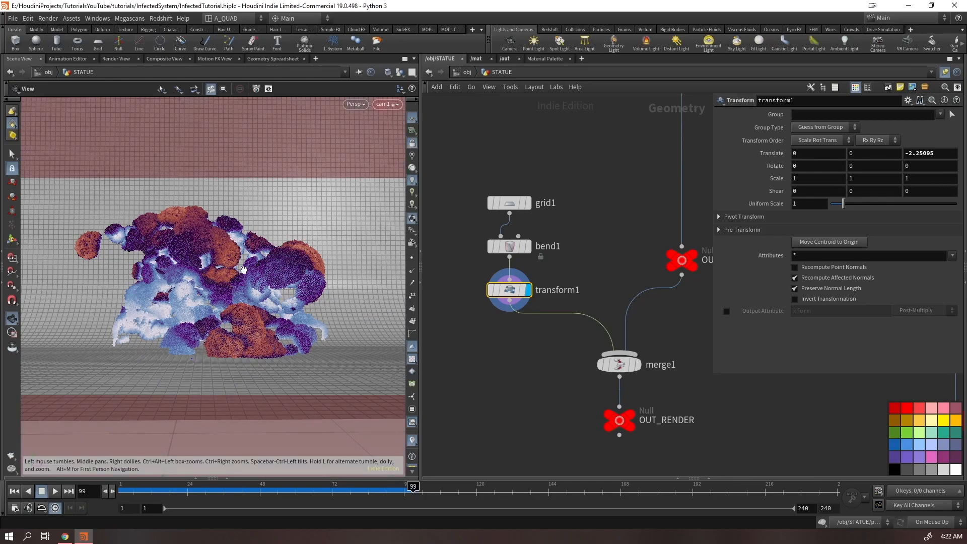
{"action": "right_click_drag", "start_coordinate": [169, 290], "coordinate": [188, 291]}
{"action": "middle_click_drag", "start_coordinate": [188, 291], "coordinate": [194, 296]}
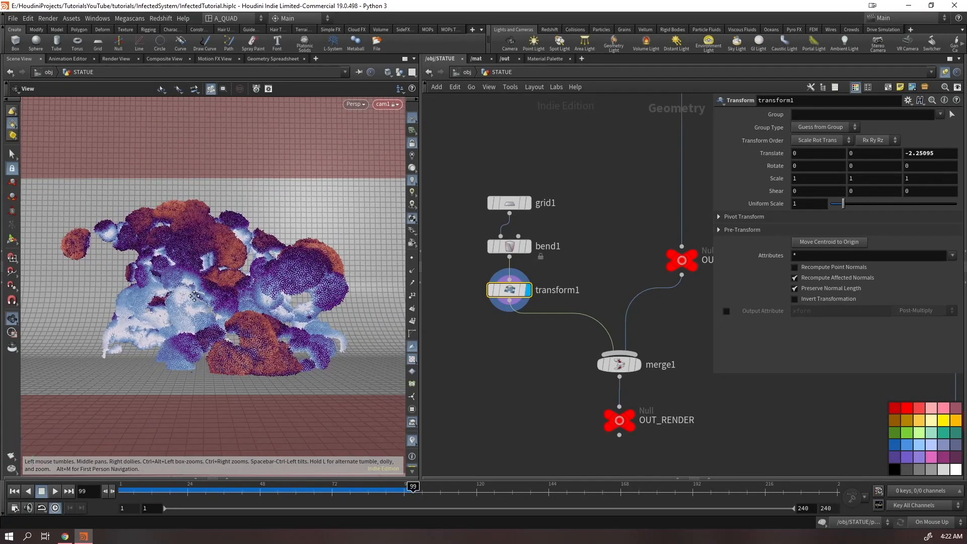
- Check the contents of the GRAINS object, return to the STATUE network and display OUT_RENDER
{"action": "left_click", "coordinate": [466, 72]}
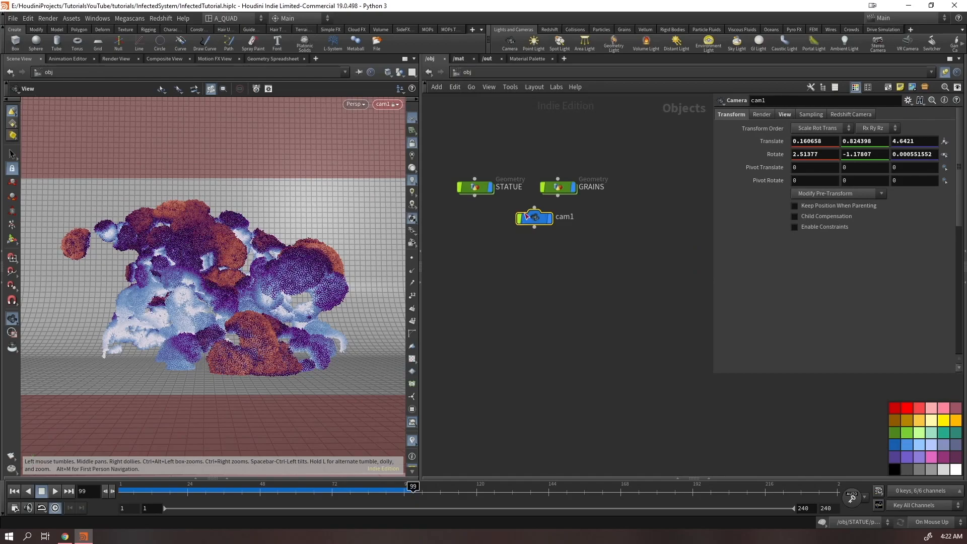
{"action": "double_click", "coordinate": [557, 189]}
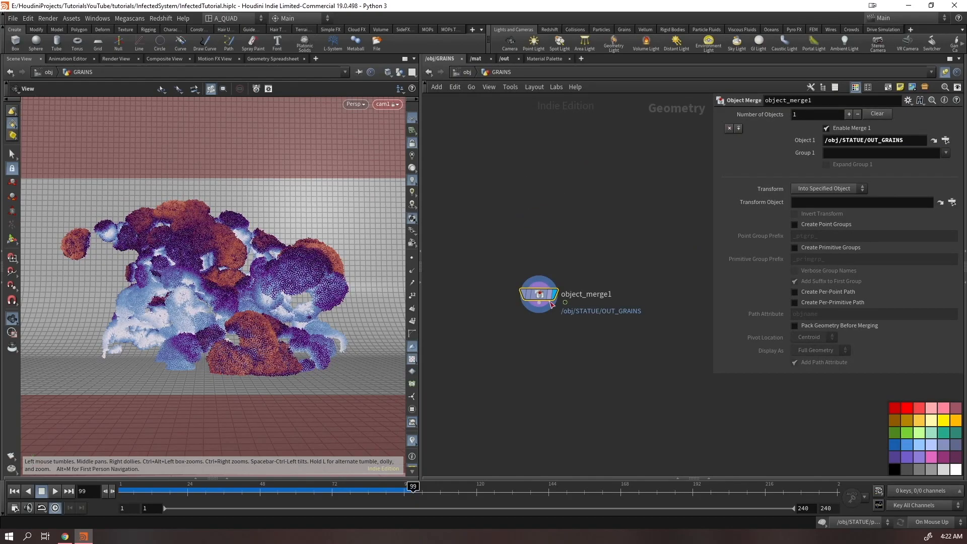
{"action": "left_click", "coordinate": [469, 74]}
{"action": "double_click", "coordinate": [472, 192]}
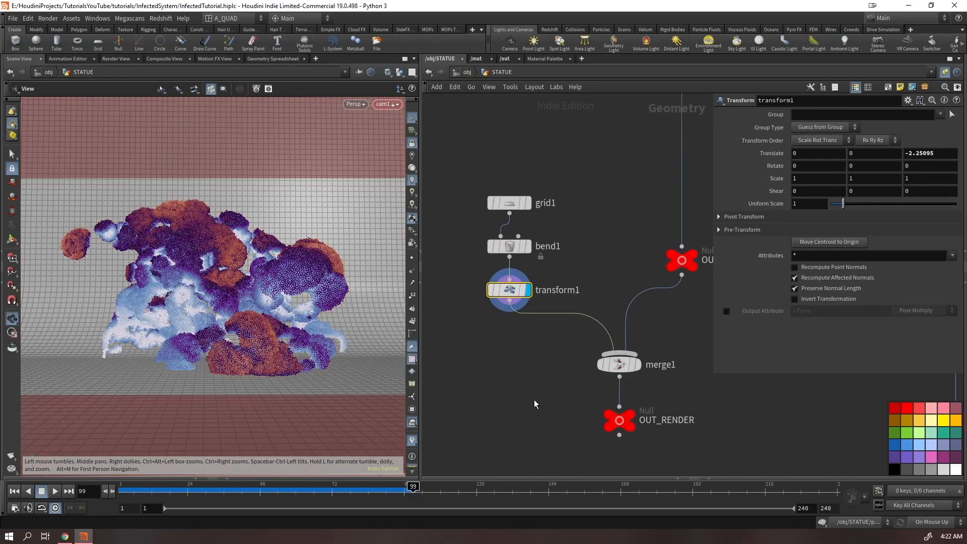
{"action": "left_click", "coordinate": [635, 419]}
{"action": "key", "text": "h"}
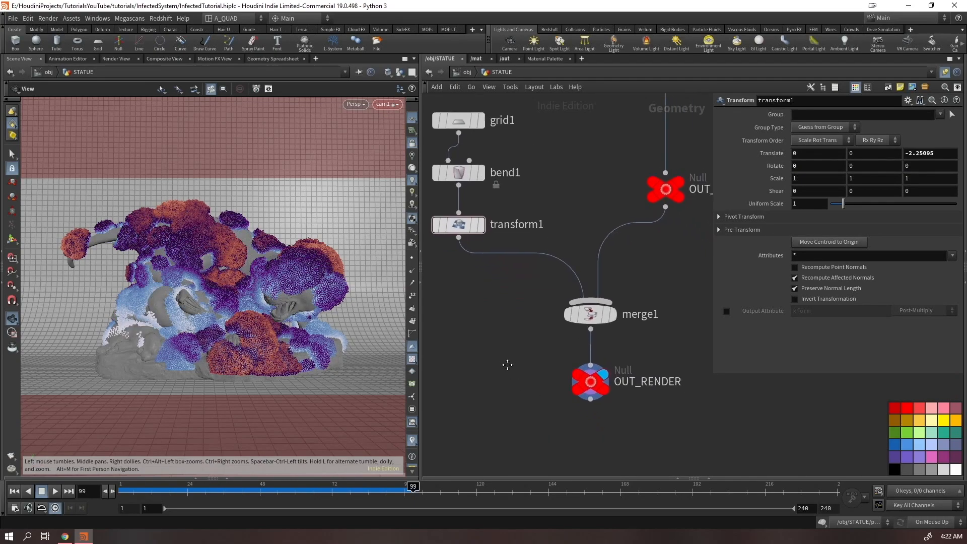
- Move OUT_STATUE closer to merge1 and insert a Group node between the two
{"action": "scroll", "coordinate": [656, 248], "scroll_direction": "down", "scroll_amount": 4}
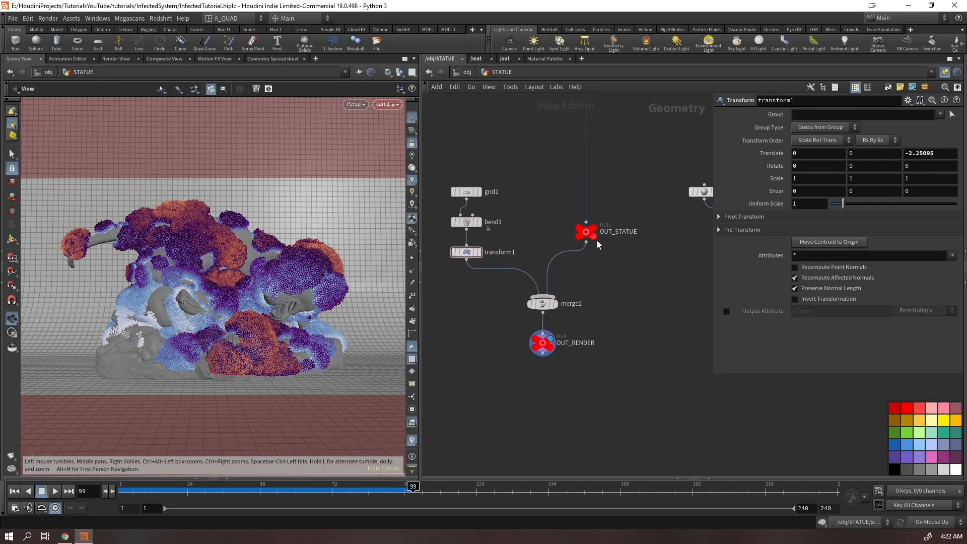
{"action": "left_click_drag", "start_coordinate": [584, 233], "coordinate": [588, 256]}
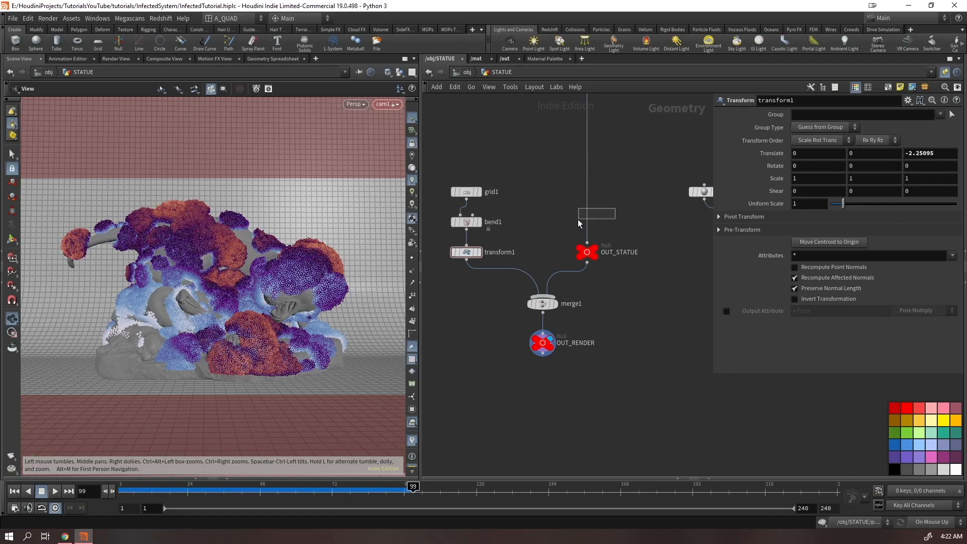
{"action": "key", "text": "Tab"}
{"action": "type", "text": "group"}
{"action": "key", "text": "Return"}
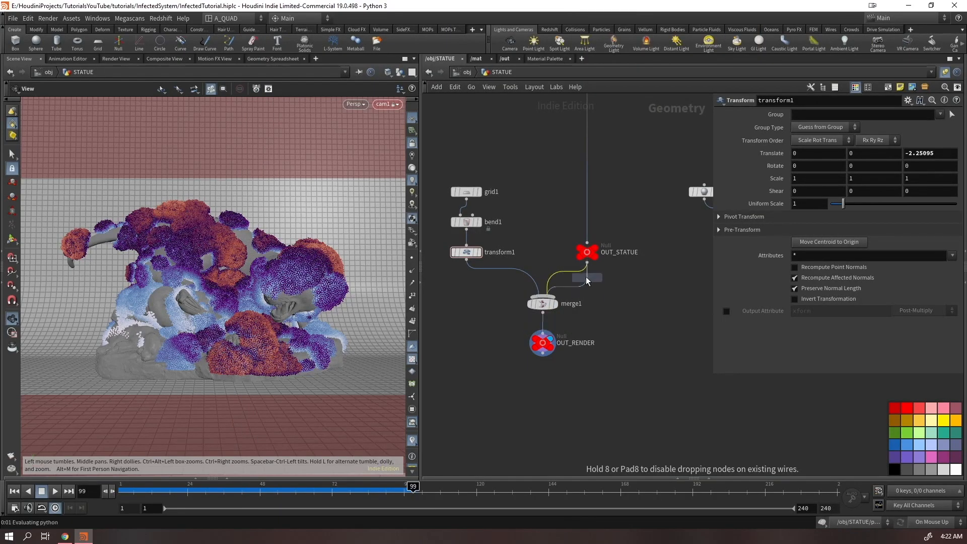
{"action": "left_click", "coordinate": [586, 280]}
- Duplicate the Group node onto the wire below transform1 and name its group bg
{"action": "left_click_drag", "start_coordinate": [588, 287], "coordinate": [467, 278], "text": "alt"}
{"action": "left_click", "coordinate": [806, 114]}
{"action": "type", "text": "bg"}
{"action": "key", "text": "Return"}
- Set the group name of the Group node below OUT_STATUE to statue
{"action": "left_click", "coordinate": [596, 286]}
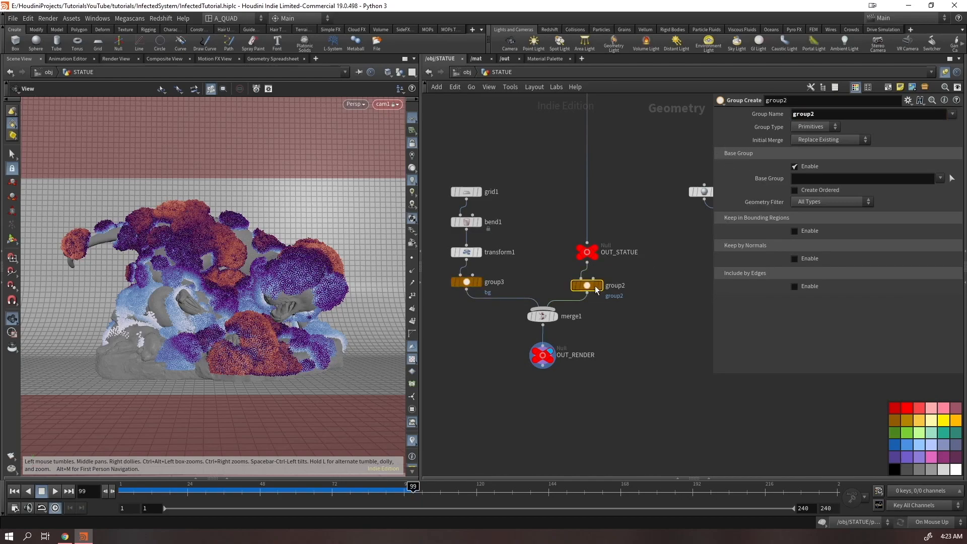
{"action": "left_click", "coordinate": [836, 114]}
{"action": "type", "text": "statue"}
{"action": "key", "text": "Return"}
- Insert a Material node between merge1 and OUT_RENDER and assign its material entry to the bg group
{"action": "key", "text": "Tab"}
{"action": "type", "text": "mat"}
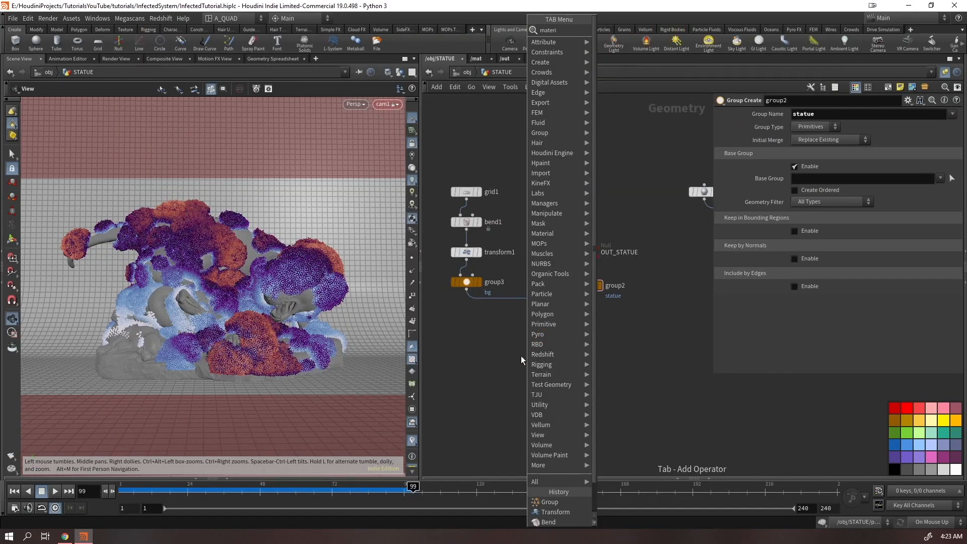
{"action": "key", "text": "Return"}
{"action": "left_click", "coordinate": [933, 176]}
{"action": "left_click", "coordinate": [915, 197]}
- Add a second material entry to the Material node and assign it to the statue group
{"action": "left_click", "coordinate": [739, 176]}
{"action": "left_click", "coordinate": [933, 176]}
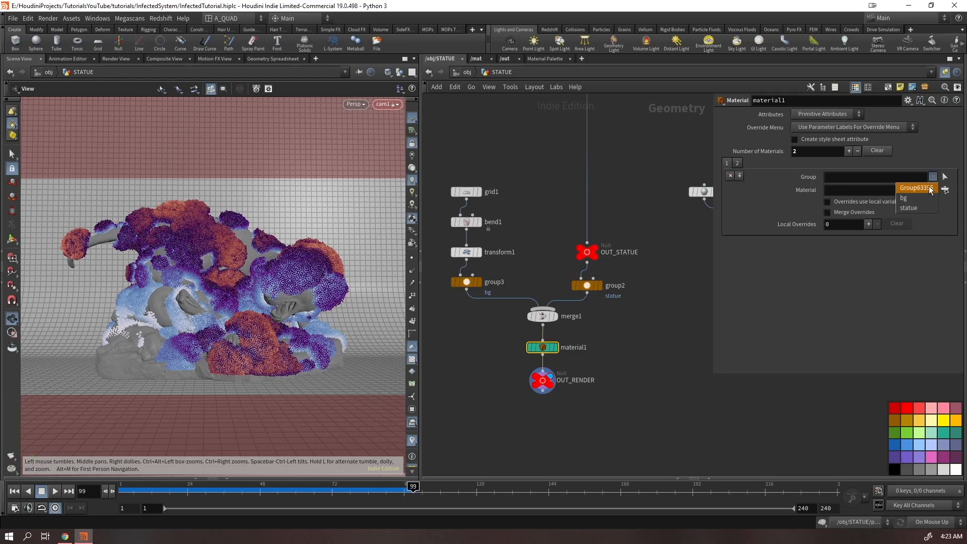
{"action": "left_click", "coordinate": [911, 210]}
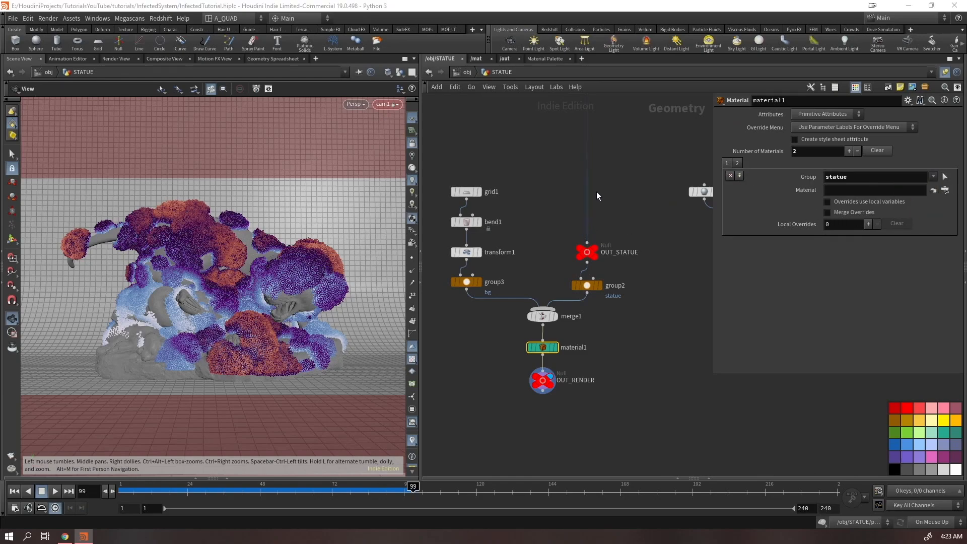
- Inspect the geometry information of the nodes at the start of the statue chain, including file1
{"action": "middle_click_drag", "start_coordinate": [615, 174], "coordinate": [521, 417]}
{"action": "scroll", "coordinate": [537, 322], "scroll_direction": "down", "scroll_amount": 3}
{"action": "middle_click_drag", "start_coordinate": [535, 364], "coordinate": [536, 326]}
{"action": "middle_click_drag", "start_coordinate": [568, 235], "coordinate": [484, 414]}
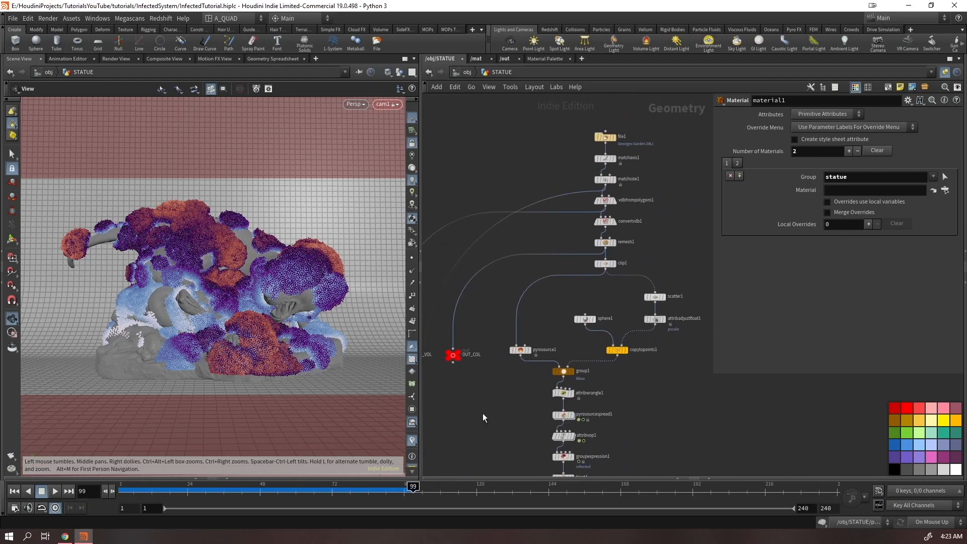
{"action": "middle_click", "coordinate": [601, 181]}
{"action": "left_click", "coordinate": [606, 137]}
{"action": "scroll", "coordinate": [606, 138], "scroll_direction": "up", "scroll_amount": 2}
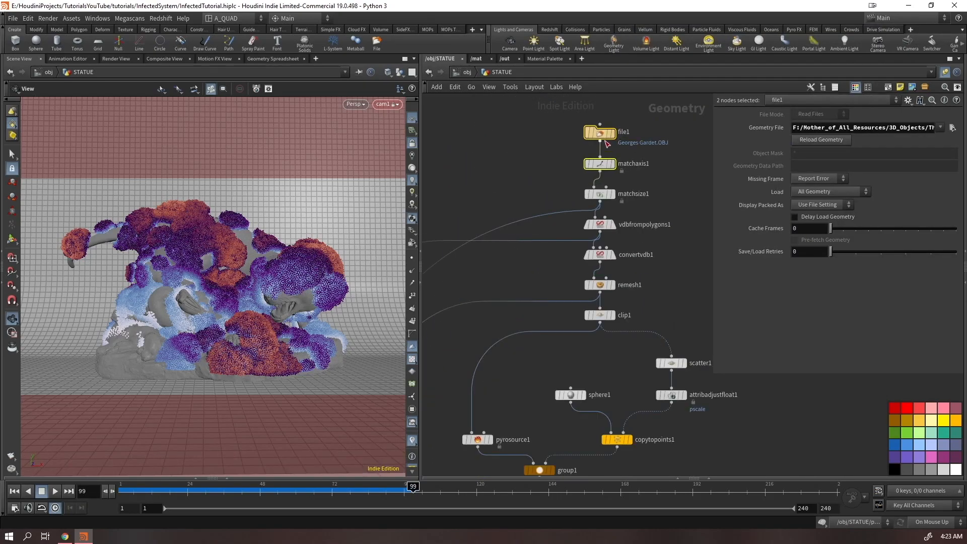
{"action": "middle_click", "coordinate": [606, 137]}
- Move file1 upward and insert a Group Delete node between it and matchaxis1
{"action": "middle_click_drag", "start_coordinate": [520, 140], "coordinate": [500, 201]}
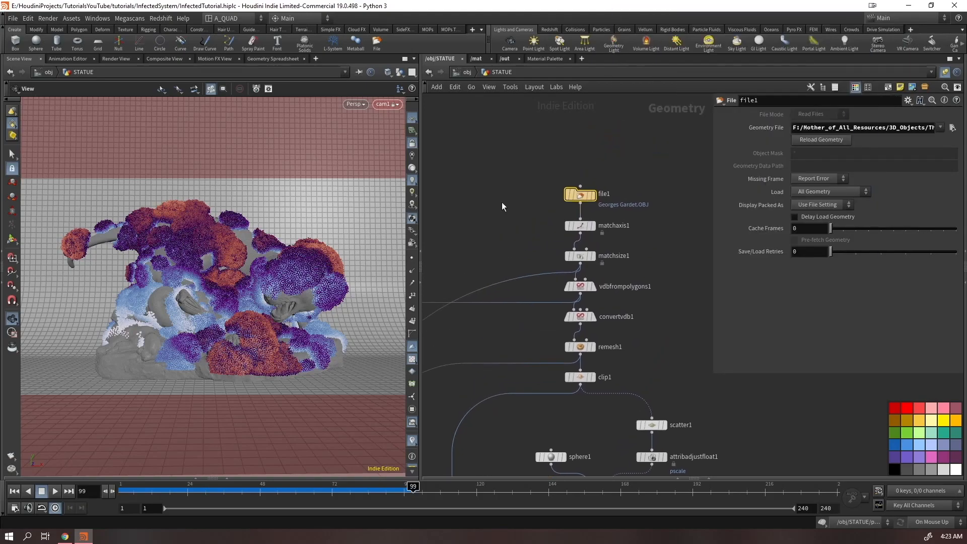
{"action": "middle_click_drag", "start_coordinate": [565, 217], "coordinate": [581, 169]}
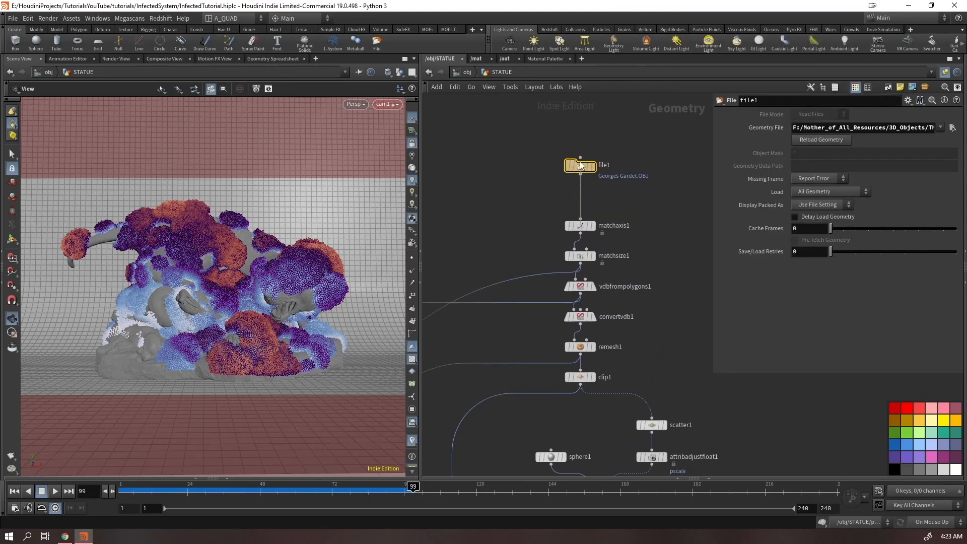
{"action": "key", "text": "Tab"}
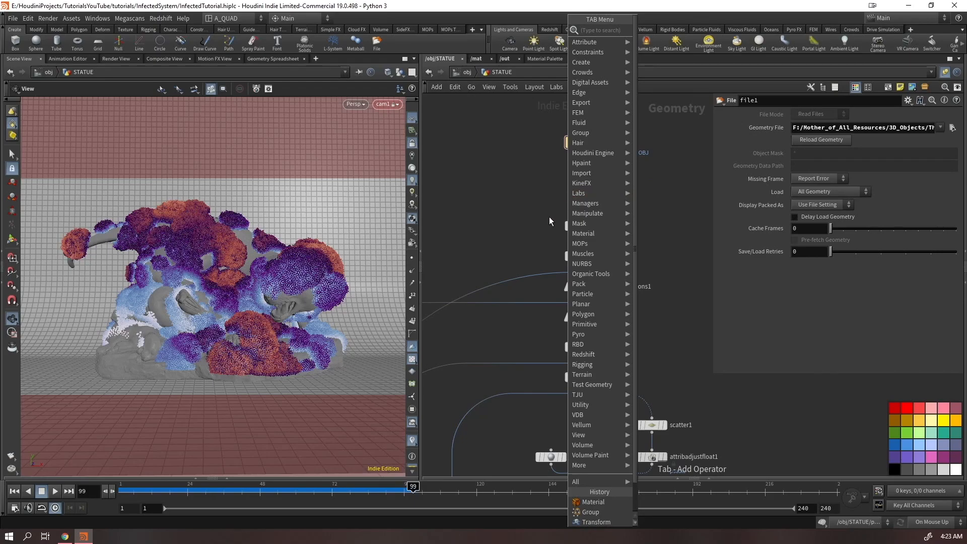
{"action": "key", "text": "Escape"}
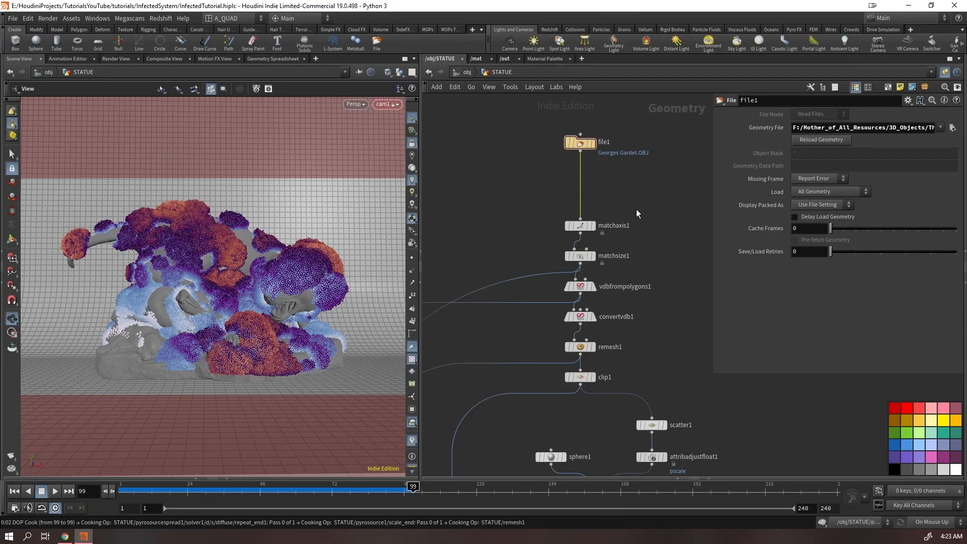
{"action": "key", "text": "Escape"}
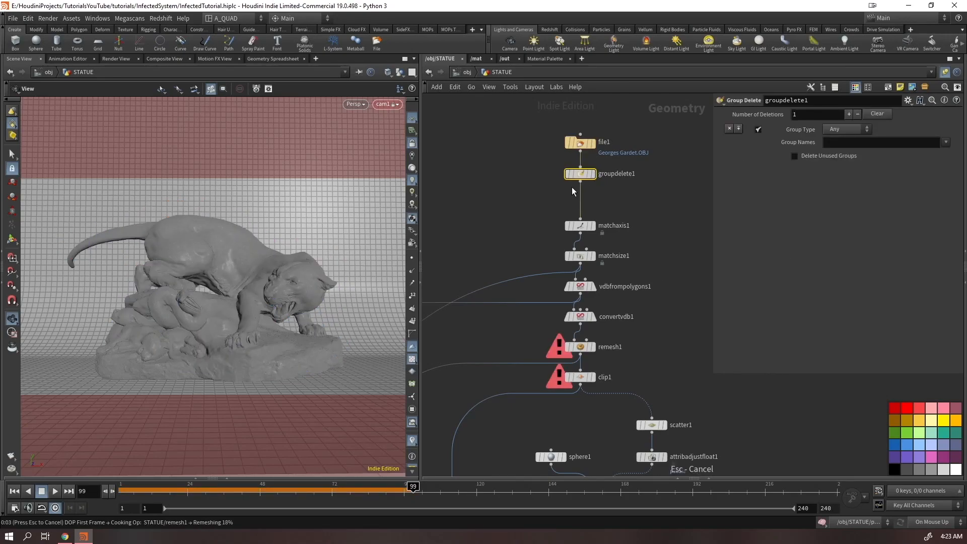
{"action": "key", "text": "Escape"}
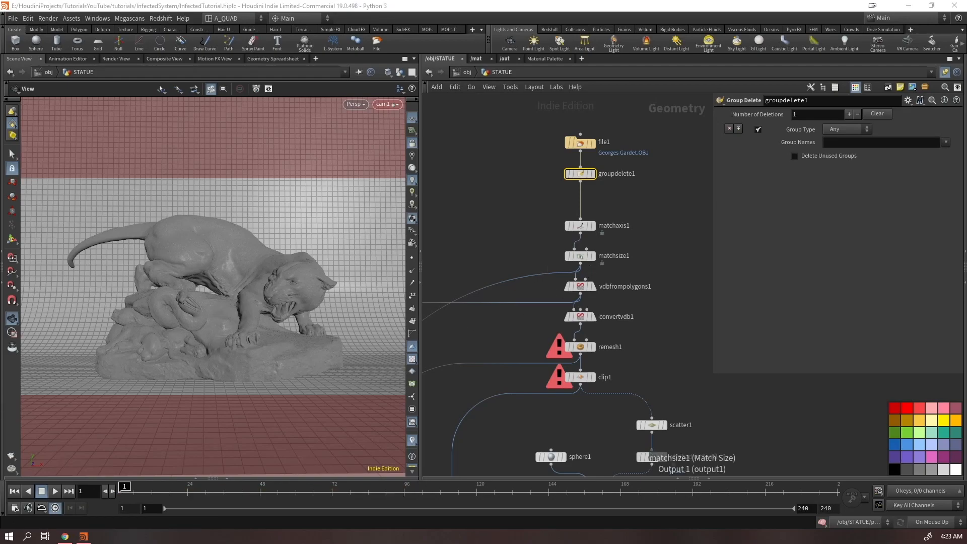
- Display the Group Delete node and set the group to delete to Group63395
{"action": "left_click", "coordinate": [594, 173]}
{"action": "left_click", "coordinate": [947, 143]}
{"action": "left_click", "coordinate": [932, 155]}
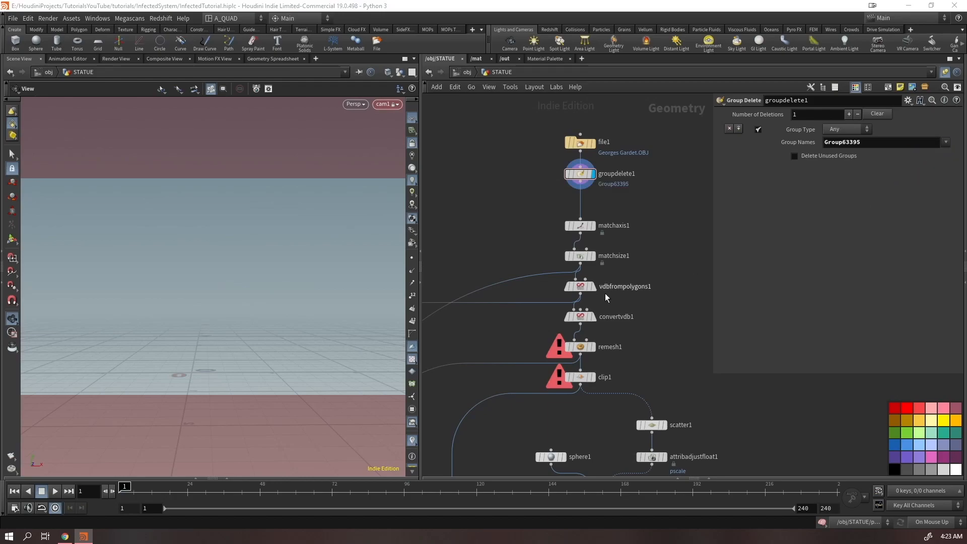
- Recook the chain by displaying the remesh1 result, followed by the output of clean1
{"action": "left_click_drag", "start_coordinate": [635, 122], "coordinate": [561, 229]}
{"action": "scroll", "coordinate": [485, 259], "scroll_direction": "up", "scroll_amount": 2}
{"action": "middle_click_drag", "start_coordinate": [485, 259], "coordinate": [514, 144]}
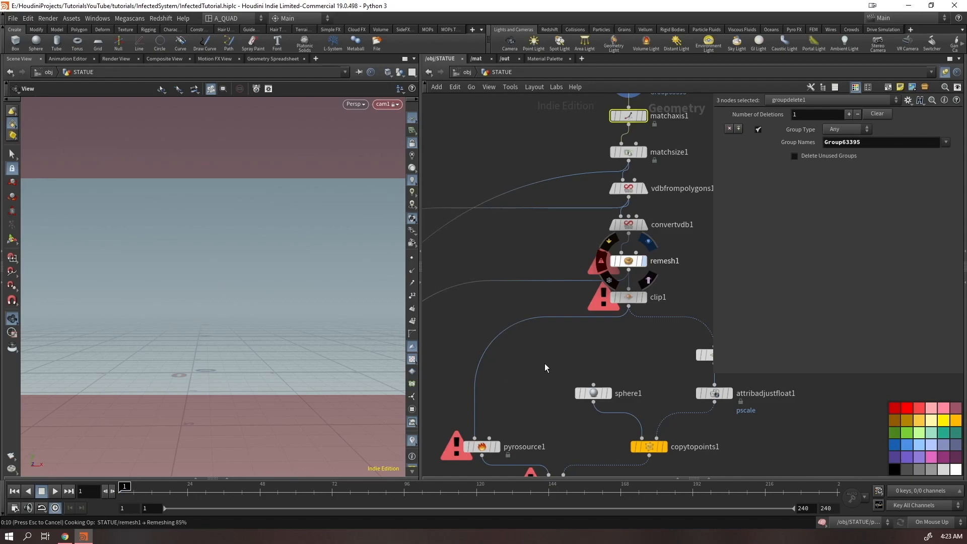
{"action": "key", "text": "h"}
{"action": "scroll", "coordinate": [560, 376], "scroll_direction": "up", "scroll_amount": 5}
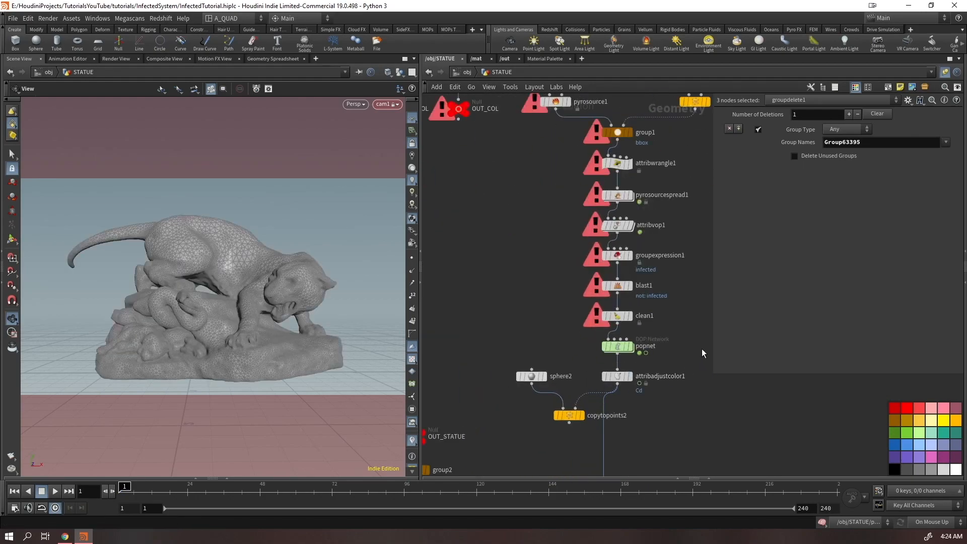
{"action": "left_click", "coordinate": [631, 316]}
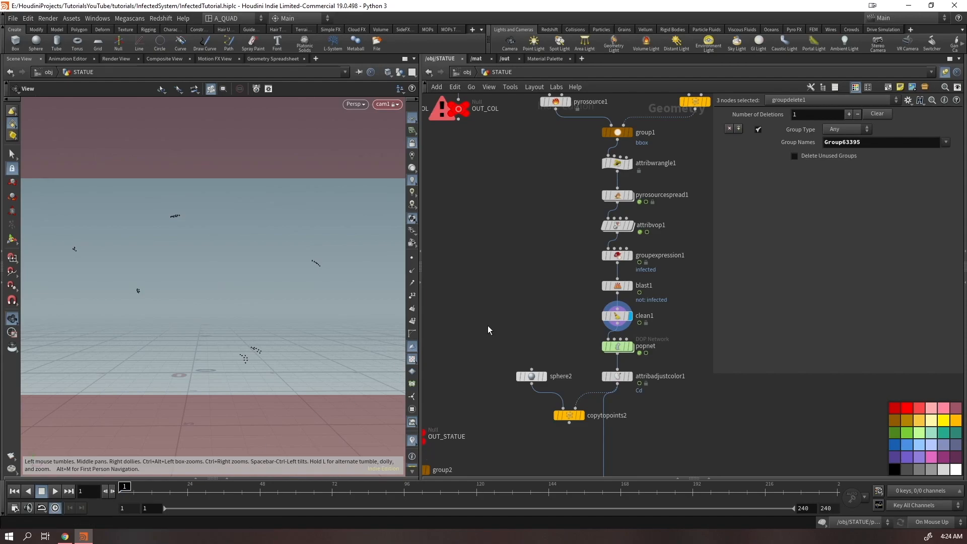
- Advance the infection simulation through the timeline to frame 72
{"action": "left_click", "coordinate": [152, 492]}
{"action": "left_click", "coordinate": [255, 492]}
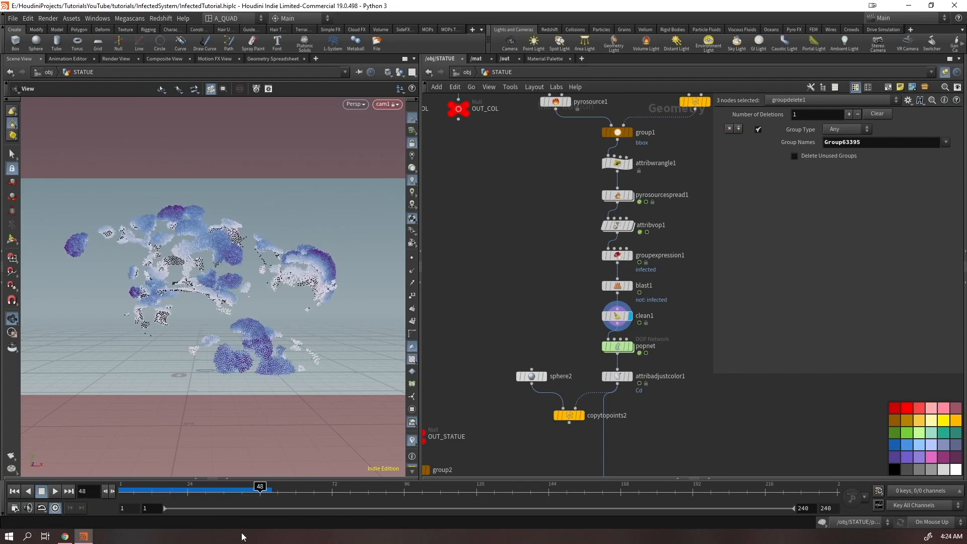
{"action": "middle_click_drag", "start_coordinate": [489, 307], "coordinate": [570, 306]}
{"action": "left_click", "coordinate": [332, 493]}
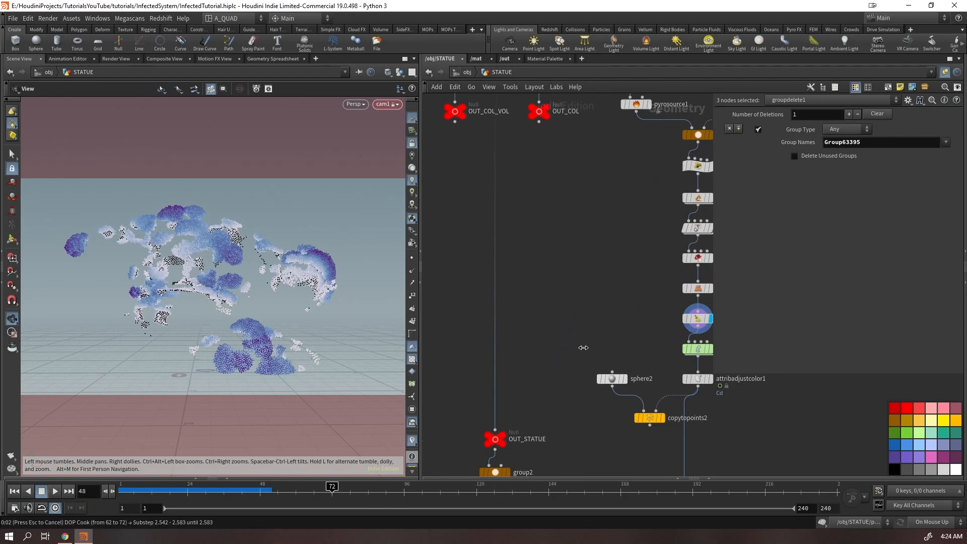
- Display the OUT_RENDER node and unlock the camera from the viewport
{"action": "middle_click_drag", "start_coordinate": [582, 349], "coordinate": [579, 129]}
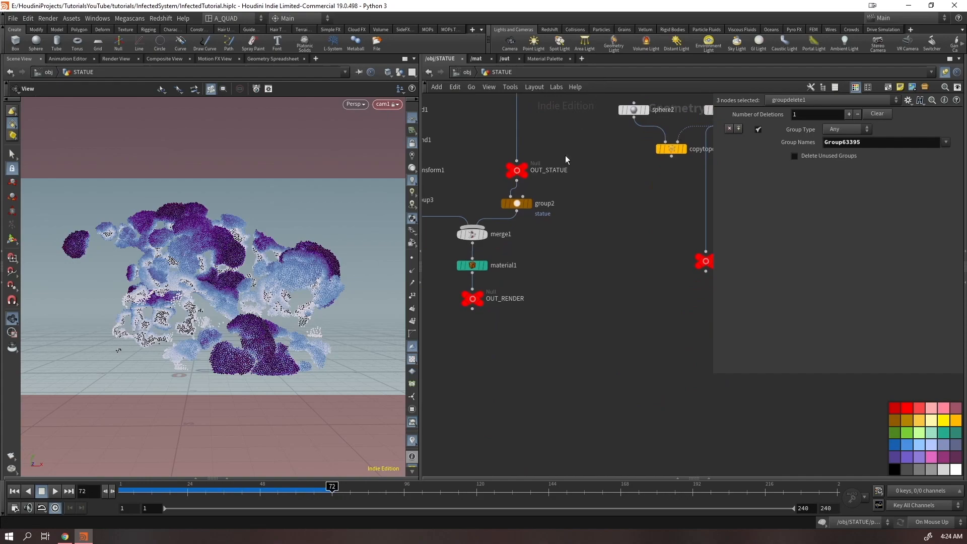
{"action": "left_click", "coordinate": [477, 298]}
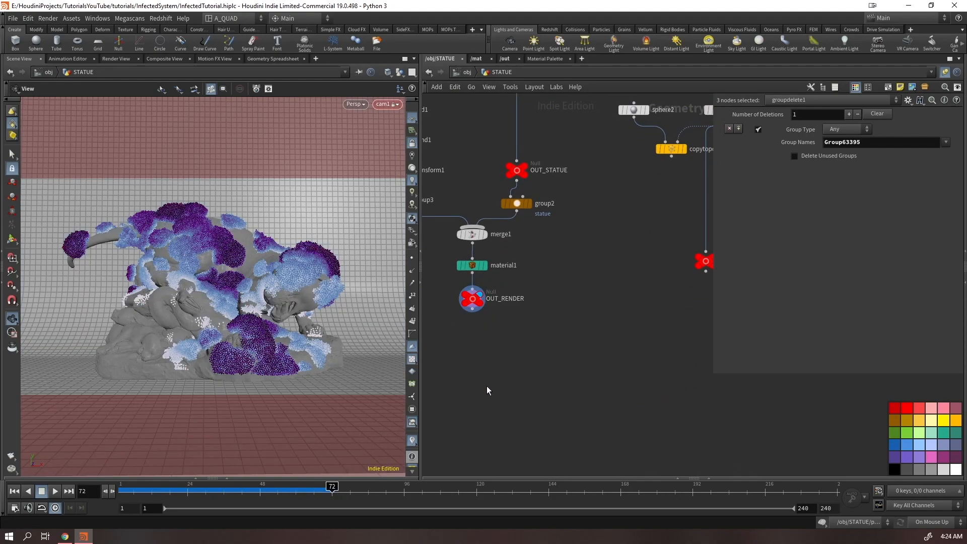
{"action": "left_click", "coordinate": [501, 452]}
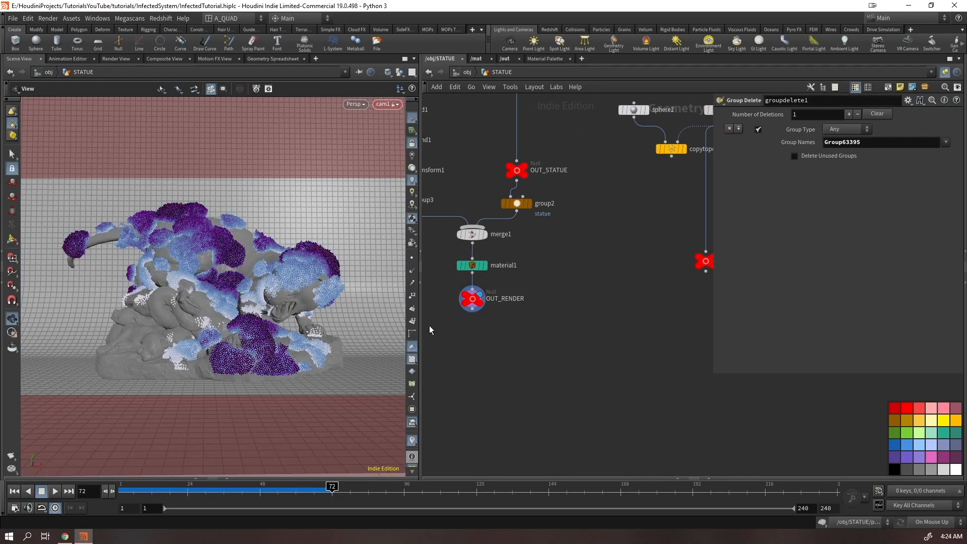
{"action": "left_click", "coordinate": [412, 144]}
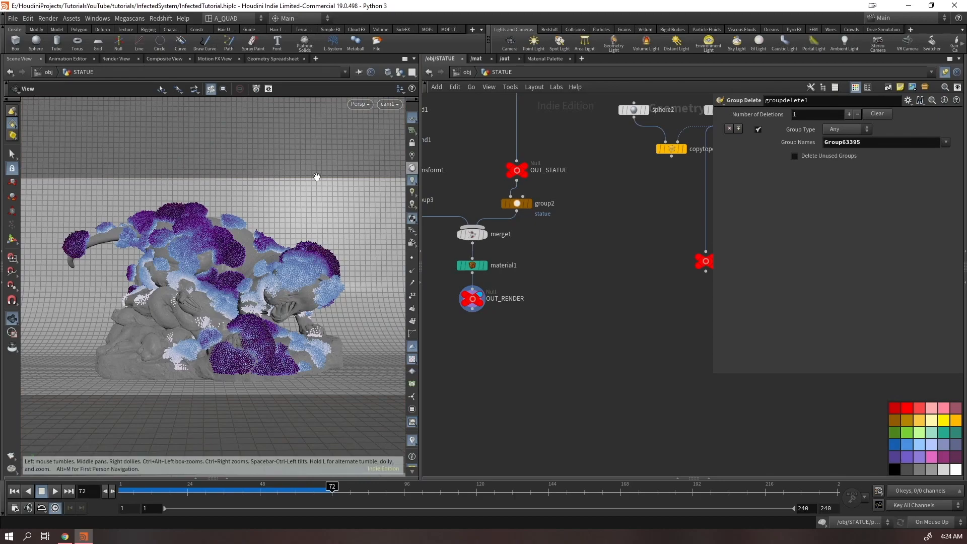
- Move the OUT_GRAINS null lower in the network, directly in line below attribadjustcolor1
{"action": "middle_click_drag", "start_coordinate": [623, 198], "coordinate": [529, 290]}
{"action": "scroll", "coordinate": [592, 351], "scroll_direction": "down", "scroll_amount": 3}
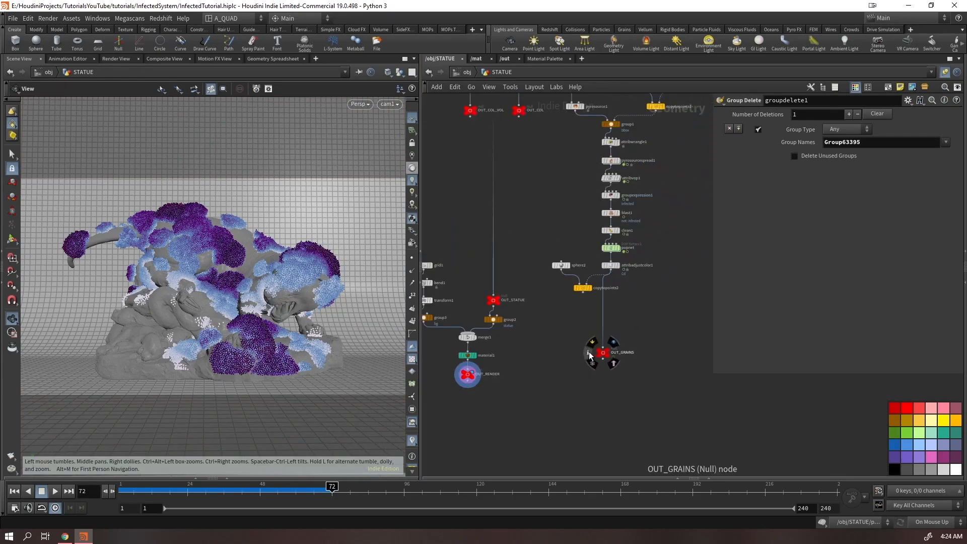
{"action": "left_click_drag", "start_coordinate": [605, 359], "coordinate": [611, 374]}
- Apply the Grayscale preset to the color ramp of attribadjustcolor1
{"action": "left_click_drag", "start_coordinate": [652, 291], "coordinate": [603, 262]}
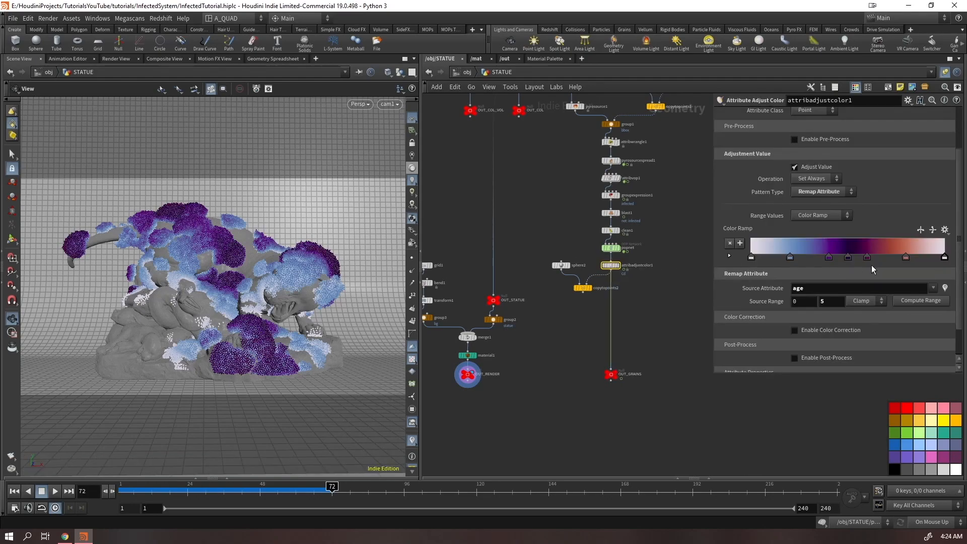
{"action": "left_click", "coordinate": [945, 230]}
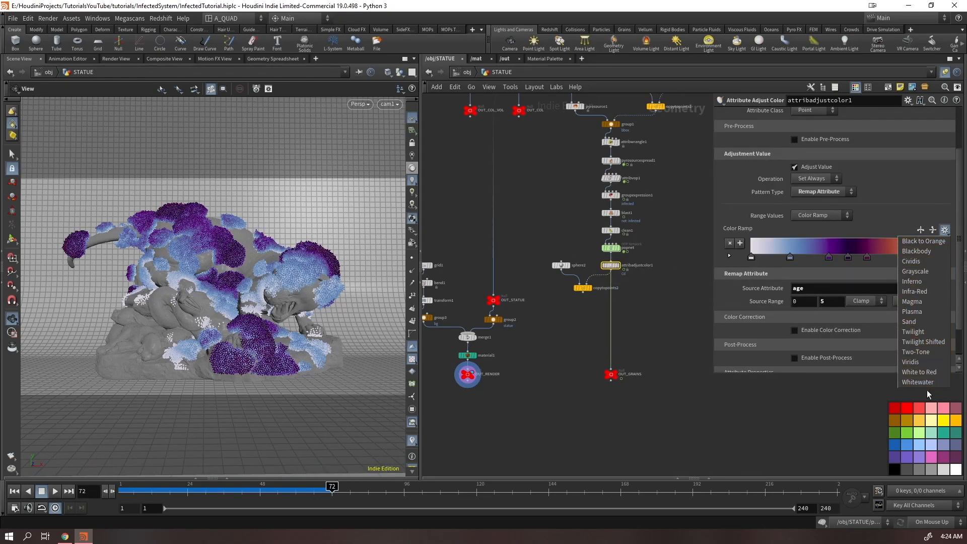
{"action": "left_click", "coordinate": [648, 356]}
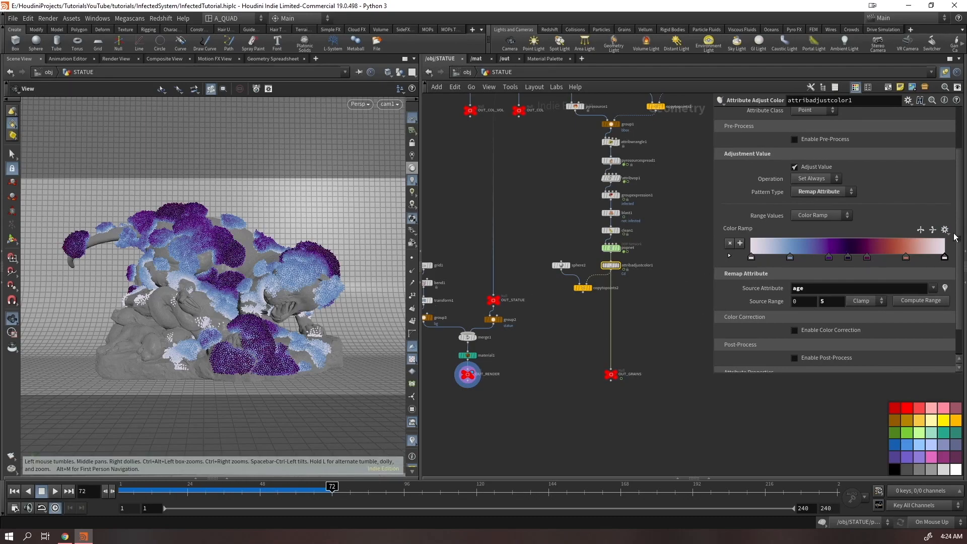
{"action": "left_click", "coordinate": [945, 230]}
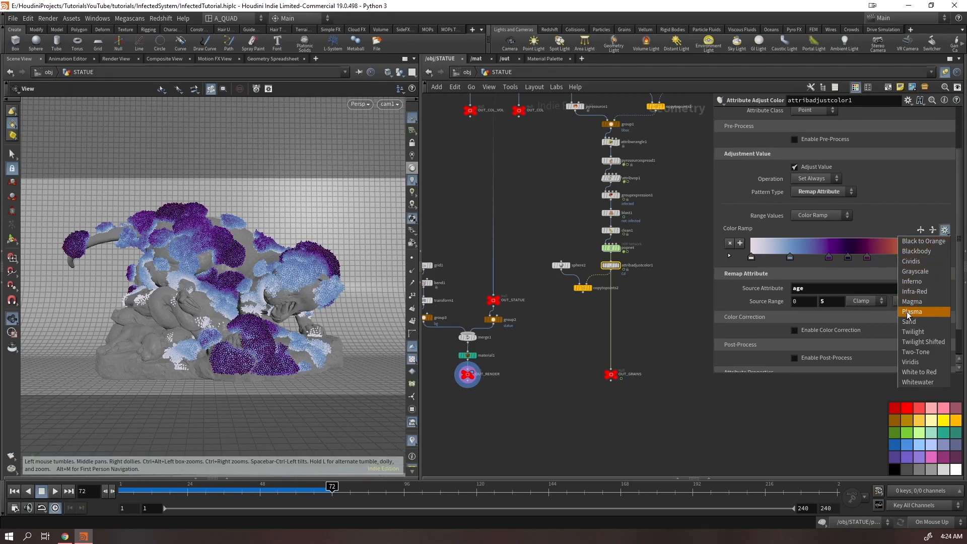
{"action": "left_click", "coordinate": [915, 272]}
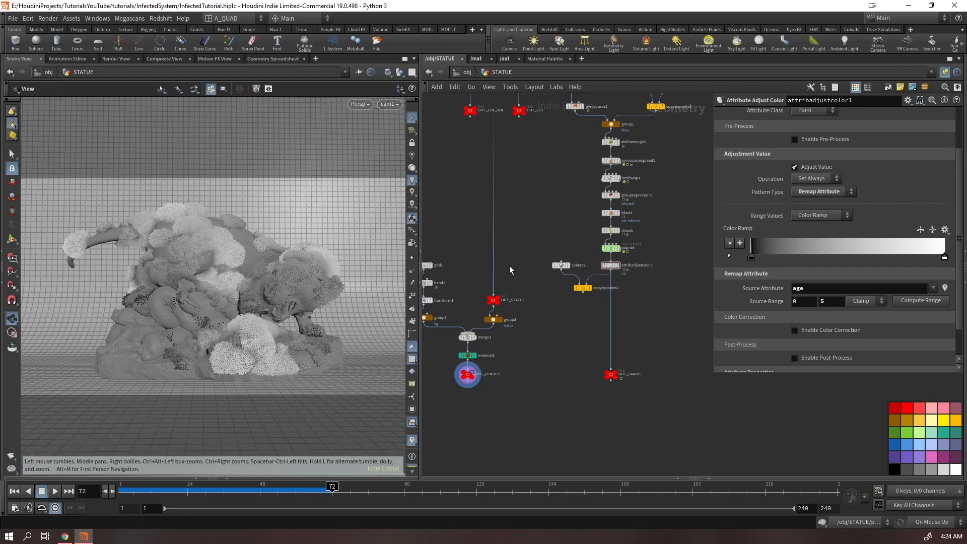
- Create an RS Material Builder in the mat network and duplicate it twice below the original
{"action": "scroll", "coordinate": [537, 222], "scroll_direction": "up", "scroll_amount": 2}
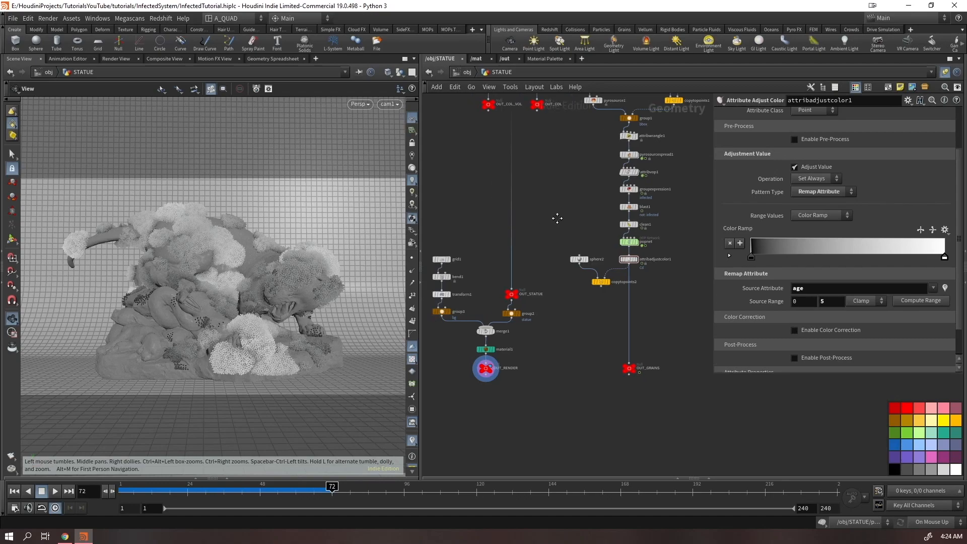
{"action": "scroll", "coordinate": [544, 312], "scroll_direction": "up", "scroll_amount": 1}
{"action": "scroll", "coordinate": [541, 322], "scroll_direction": "up", "scroll_amount": 1}
{"action": "middle_click_drag", "start_coordinate": [532, 360], "coordinate": [629, 263]}
{"action": "left_click_drag", "start_coordinate": [627, 260], "coordinate": [549, 282]}
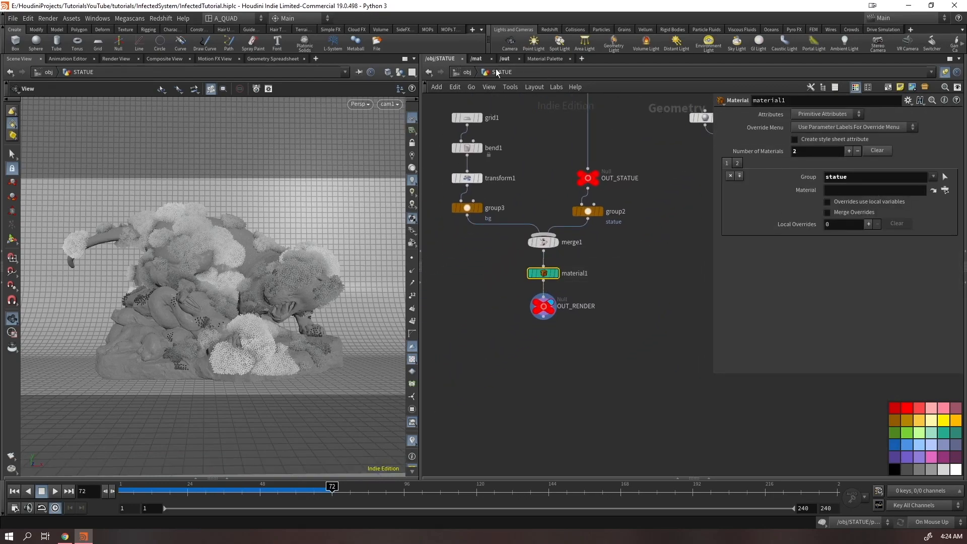
{"action": "left_click", "coordinate": [476, 58]}
{"action": "key", "text": "Tab"}
{"action": "mouse_move", "coordinate": [573, 225]}
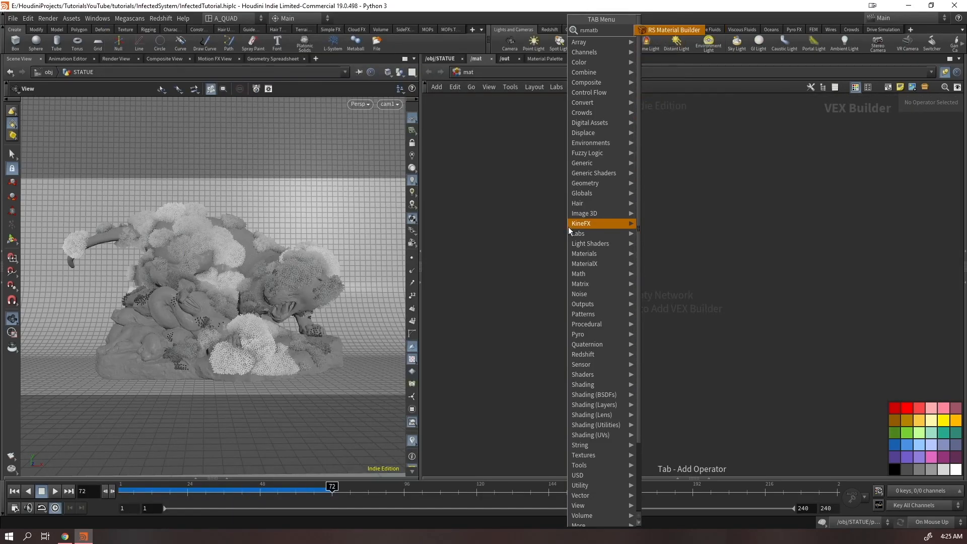
{"action": "key", "text": "Escape"}
{"action": "left_click", "coordinate": [568, 228]}
{"action": "left_click_drag", "start_coordinate": [568, 230], "coordinate": [581, 301], "text": "alt"}
{"action": "left_click_drag", "start_coordinate": [579, 301], "coordinate": [574, 383], "text": "alt"}
- Rename the uppermost RS Material Builder to BG
{"action": "double_click", "coordinate": [570, 216]}
{"action": "type", "text": "a"}
{"action": "key", "text": "ctrl+a"}
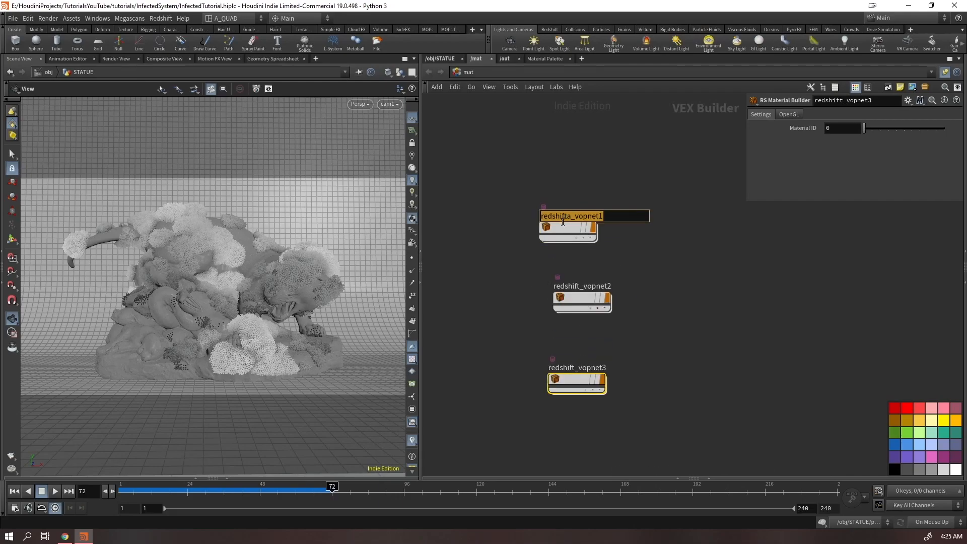
{"action": "type", "text": "BG"}
{"action": "key", "text": "Return"}
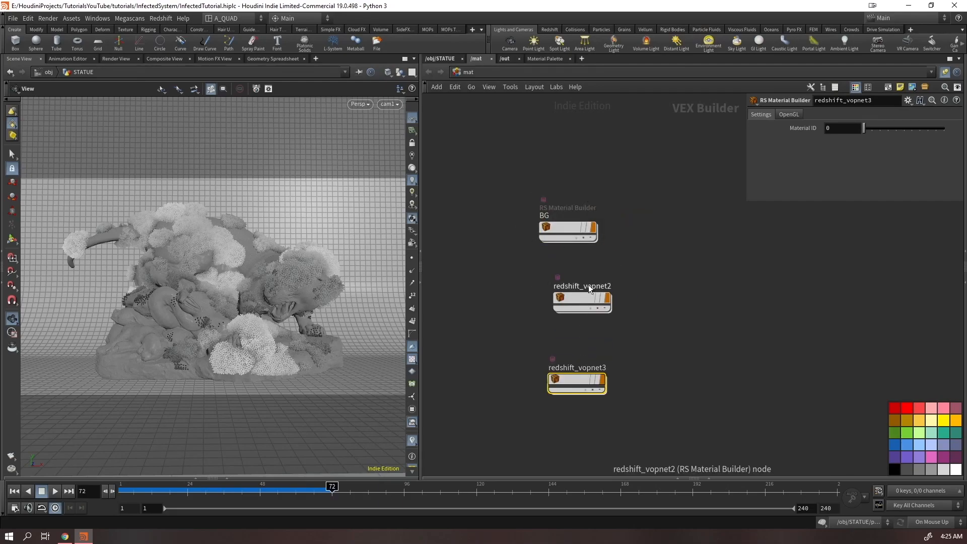
- Rename the middle RS Material Builder to STATUE and save the scene file
{"action": "double_click", "coordinate": [585, 286]}
{"action": "type", "text": "STATUE"}
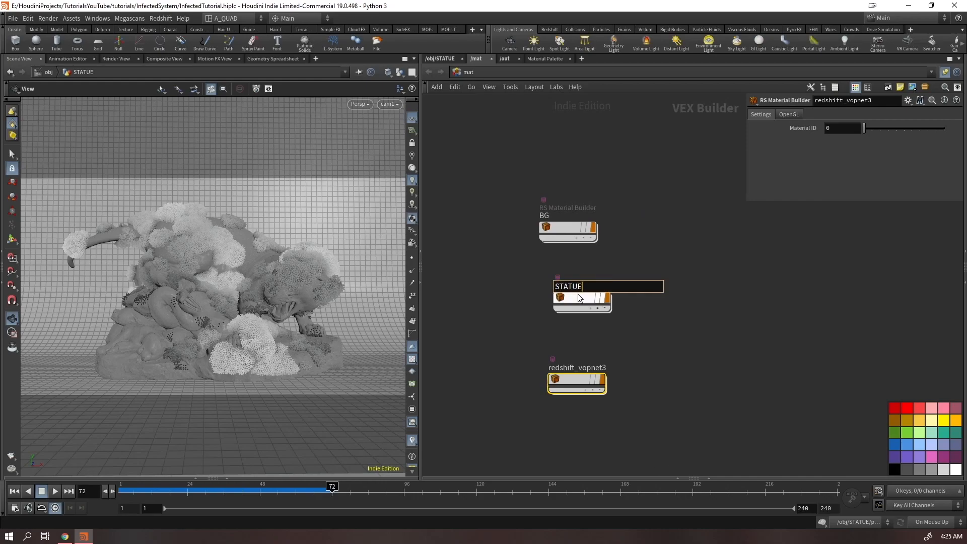
{"action": "key", "text": "Return"}
{"action": "key", "text": "ctrl+s"}
- Rename the lowest RS Material Builder to GRAINS and lay out all three material nodes
{"action": "double_click", "coordinate": [576, 368]}
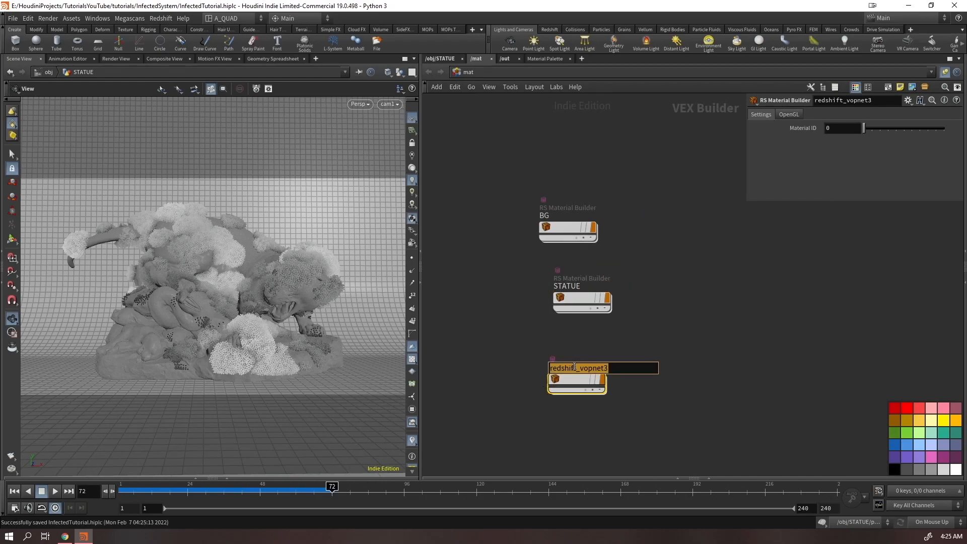
{"action": "type", "text": "GRAINS"}
{"action": "key", "text": "Return"}
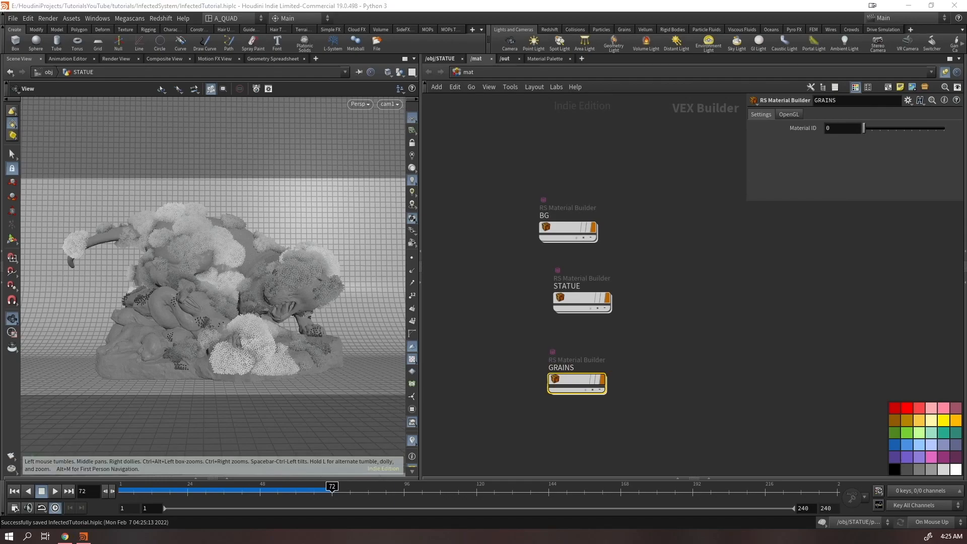
{"action": "left_click", "coordinate": [508, 400]}
{"action": "key", "text": "ctrl+a"}
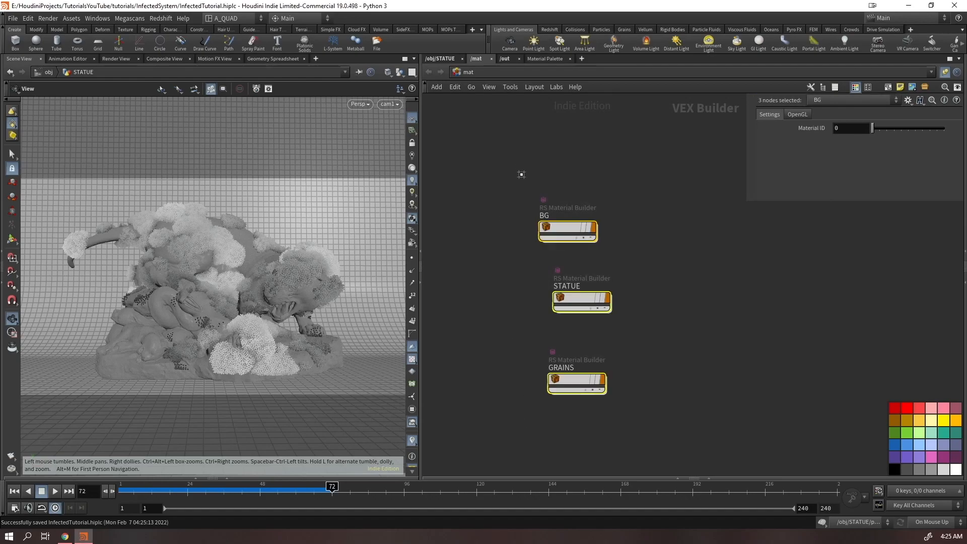
{"action": "key", "text": "l"}
- Assign the STATUE material from the mat network to the statue group in the material1 node
{"action": "left_click", "coordinate": [440, 59]}
{"action": "left_click_drag", "start_coordinate": [488, 260], "coordinate": [560, 282]}
{"action": "left_click", "coordinate": [933, 192]}
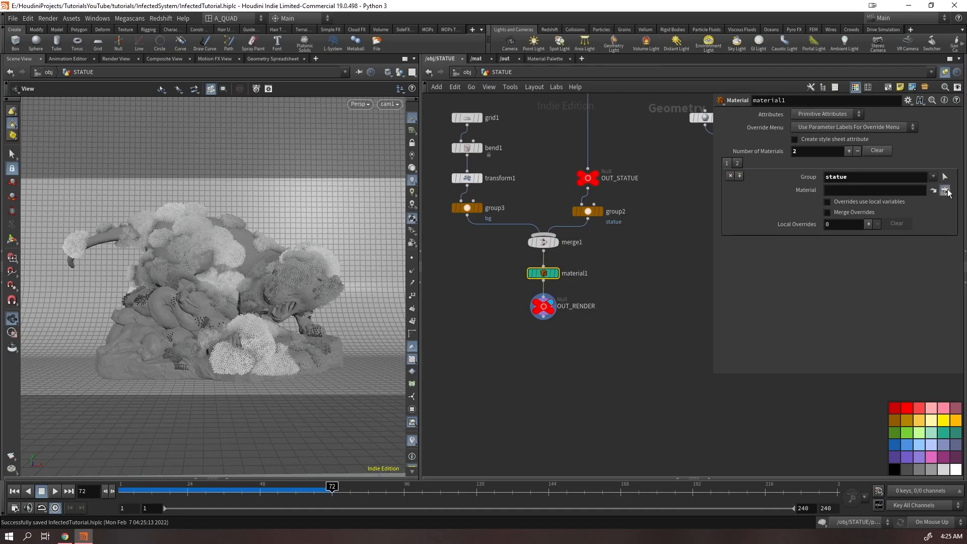
{"action": "left_click", "coordinate": [852, 128]}
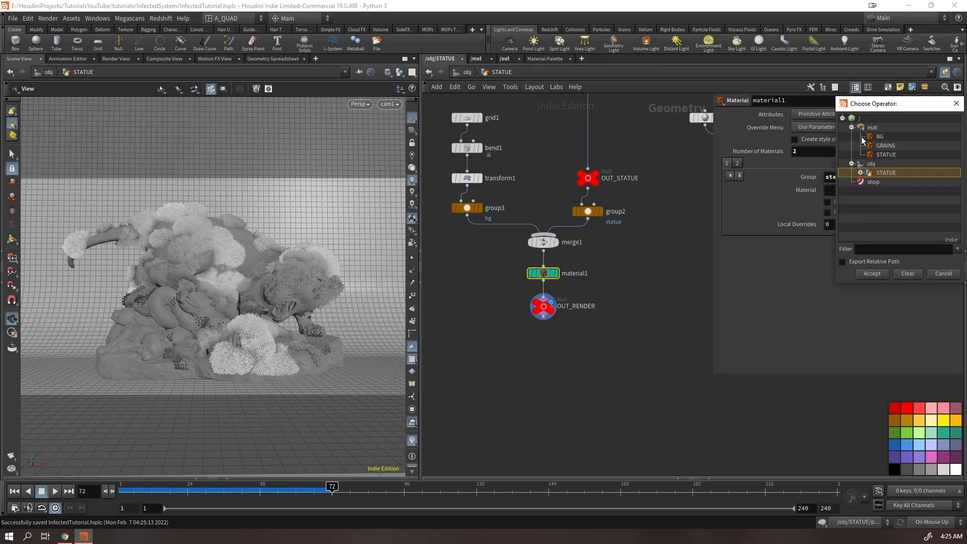
{"action": "double_click", "coordinate": [882, 154]}
- Assign the BG material to the bg group in the material1 node
{"action": "left_click", "coordinate": [736, 165]}
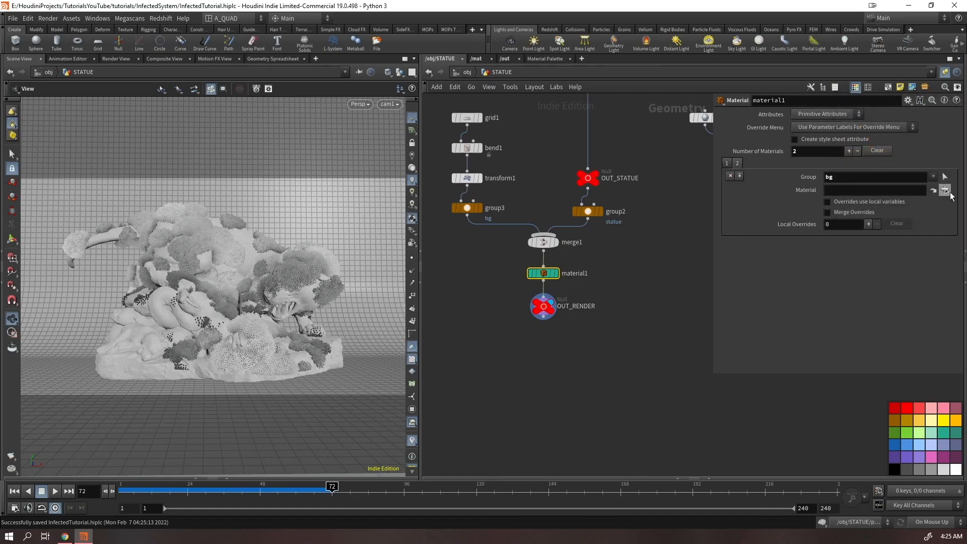
{"action": "left_click", "coordinate": [934, 190]}
{"action": "double_click", "coordinate": [881, 139]}
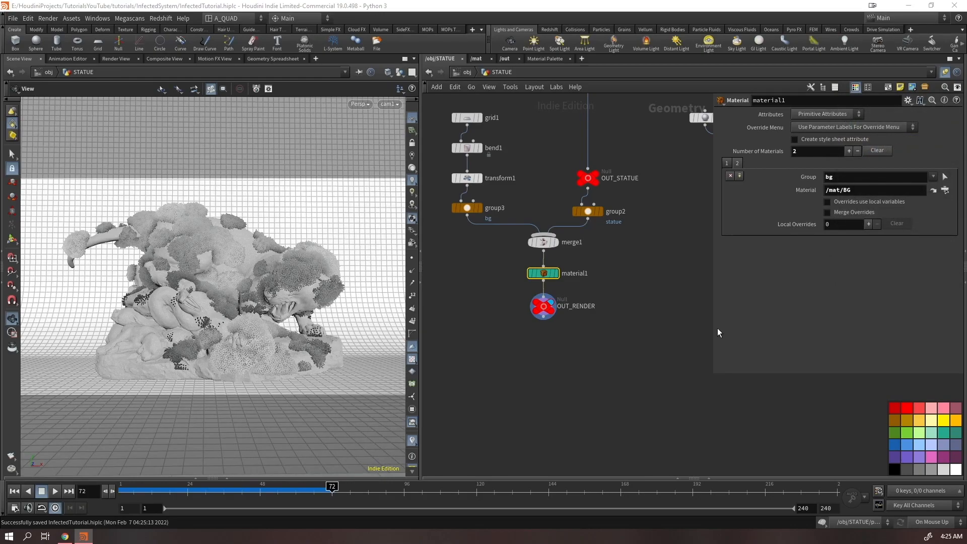
- Return to the object level and assign the /mat/GRAINS material to the GRAINS object
{"action": "left_click", "coordinate": [463, 72]}
{"action": "left_click_drag", "start_coordinate": [499, 146], "coordinate": [451, 220]}
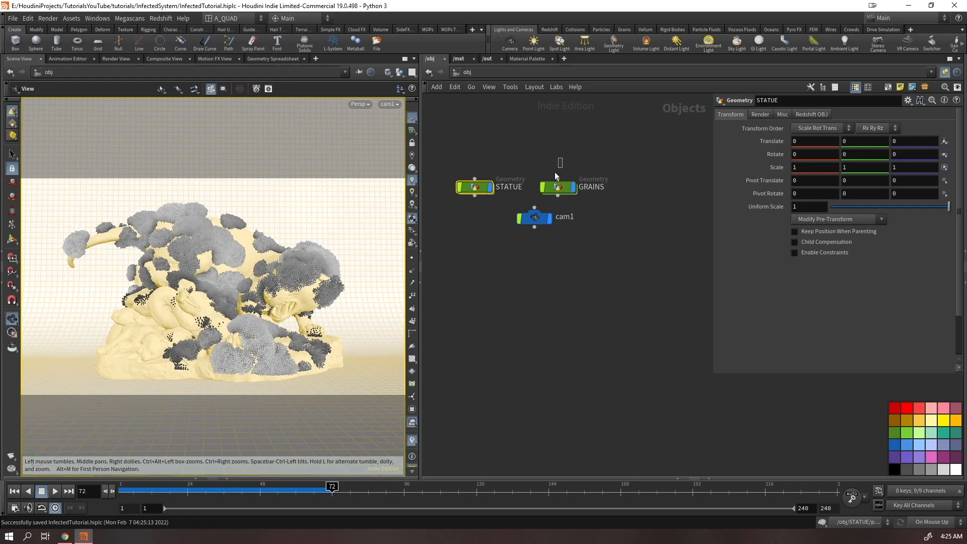
{"action": "left_click", "coordinate": [559, 187]}
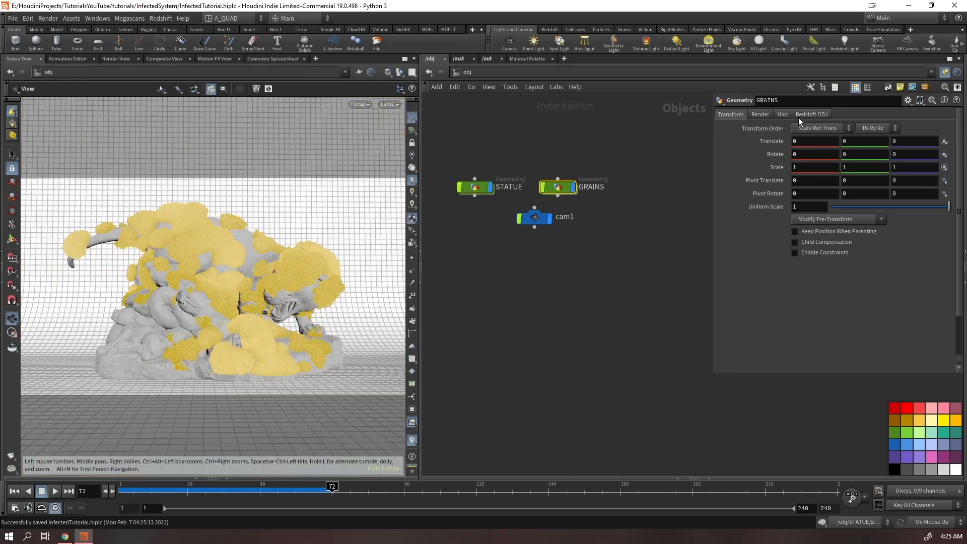
{"action": "left_click", "coordinate": [801, 116]}
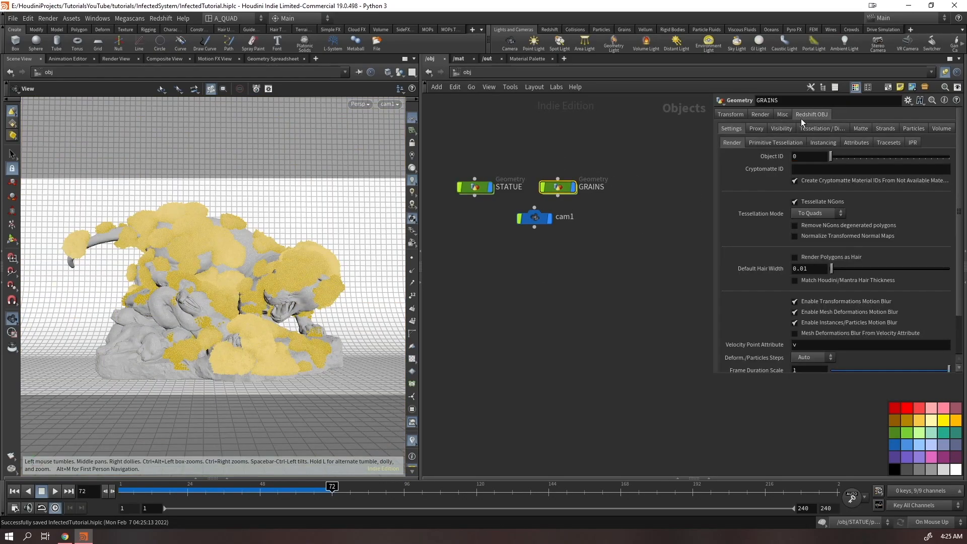
{"action": "left_click", "coordinate": [760, 114]}
{"action": "left_click", "coordinate": [945, 129]}
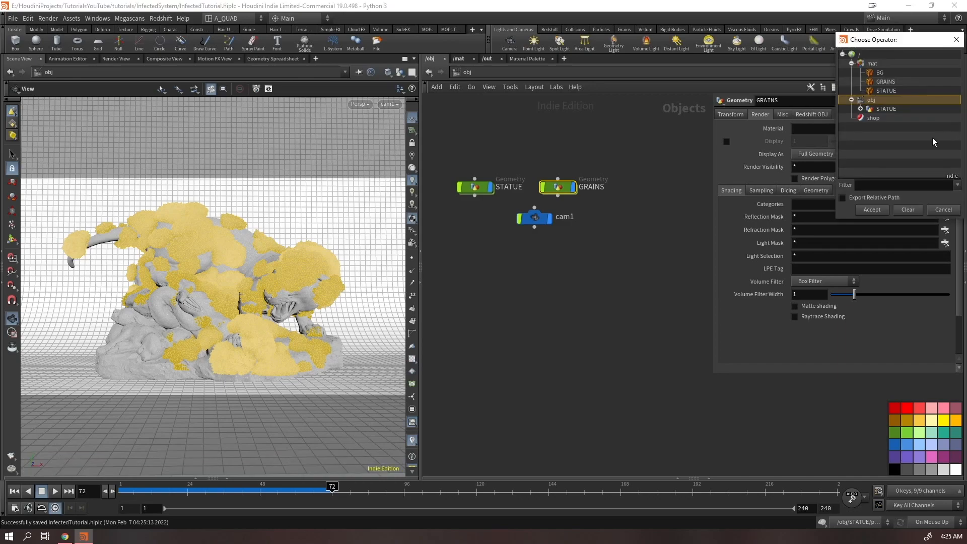
{"action": "double_click", "coordinate": [882, 81]}
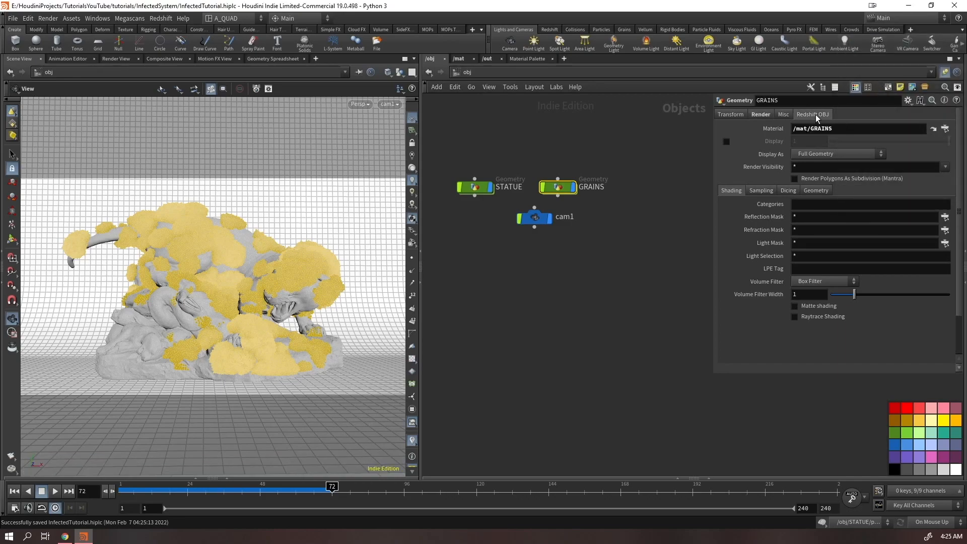
- Enable Render Object as Particles in the GRAINS object's Redshift settings and move the cam1 node lower in the network
{"action": "left_click", "coordinate": [813, 114]}
{"action": "left_click", "coordinate": [909, 128]}
{"action": "left_click", "coordinate": [810, 151]}
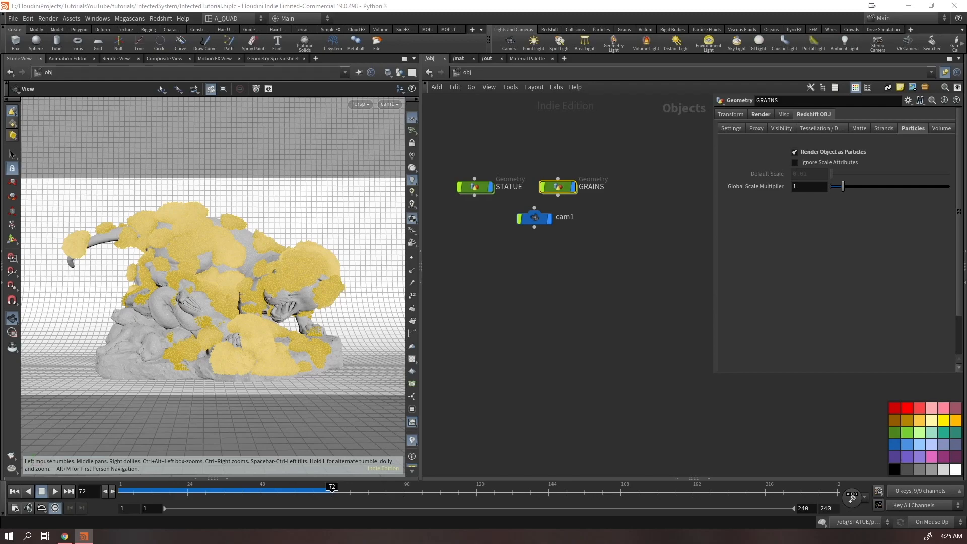
{"action": "left_click", "coordinate": [603, 272]}
{"action": "left_click_drag", "start_coordinate": [532, 220], "coordinate": [520, 246]}
- Enable Tessellation and Displacement in the Redshift settings of the STATUE object
{"action": "left_click_drag", "start_coordinate": [494, 159], "coordinate": [457, 243]}
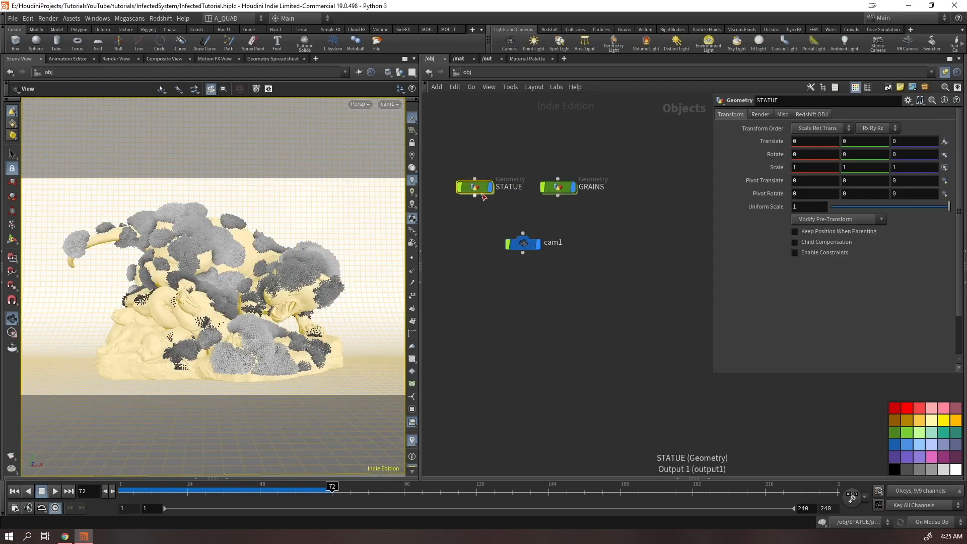
{"action": "left_click", "coordinate": [802, 115]}
{"action": "left_click", "coordinate": [812, 129]}
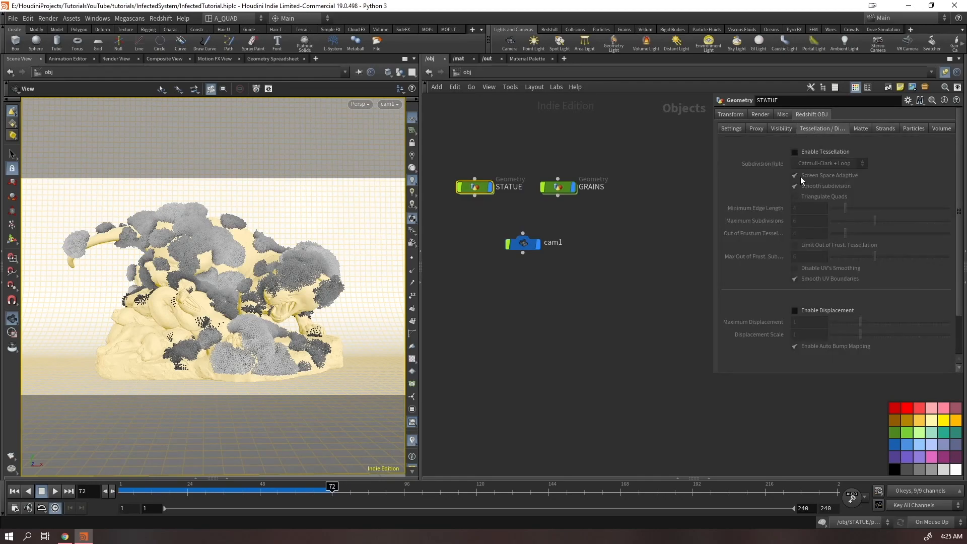
{"action": "left_click", "coordinate": [808, 152]}
{"action": "left_click", "coordinate": [795, 310]}
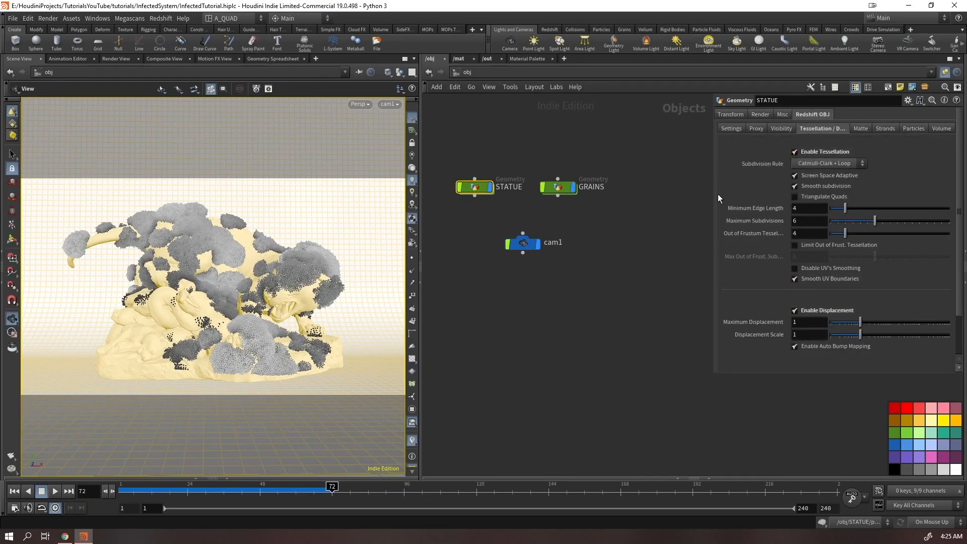
{"action": "left_click", "coordinate": [558, 187]}
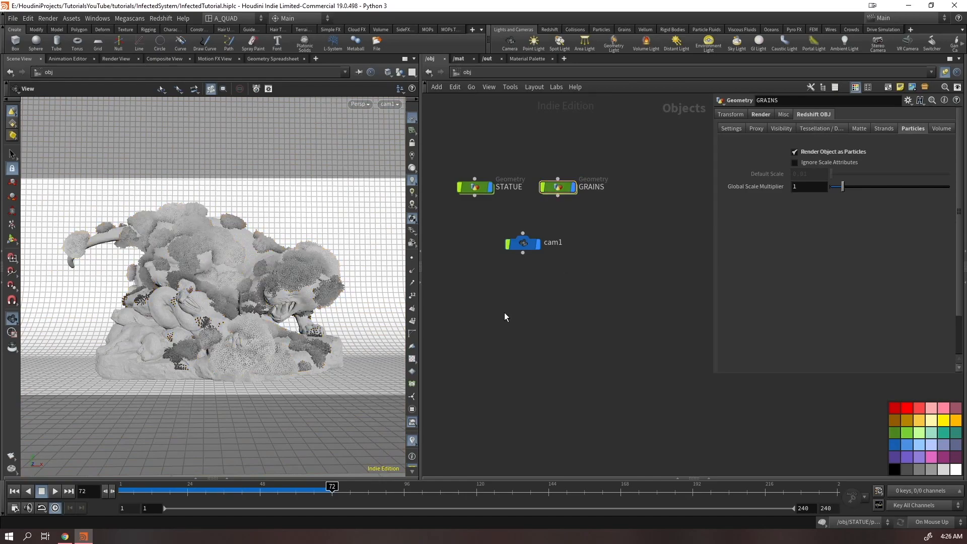
- Add a first Redshift light aimed at the statue from the head side of the set
{"action": "left_click_drag", "start_coordinate": [260, 262], "coordinate": [251, 292]}
{"action": "scroll", "coordinate": [199, 303], "scroll_direction": "down", "scroll_amount": 5}
{"action": "scroll", "coordinate": [338, 202], "scroll_direction": "up", "scroll_amount": 5}
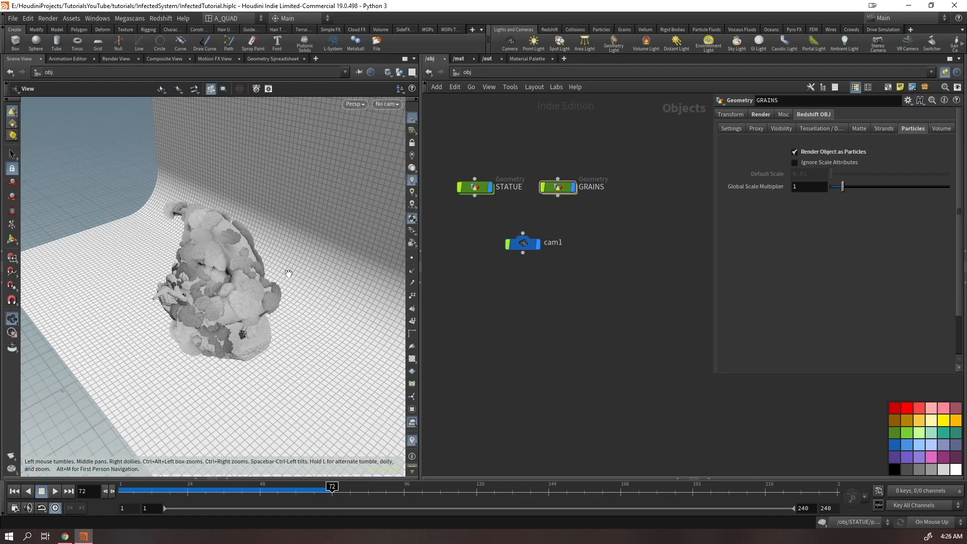
{"action": "left_click_drag", "start_coordinate": [289, 213], "coordinate": [302, 211]}
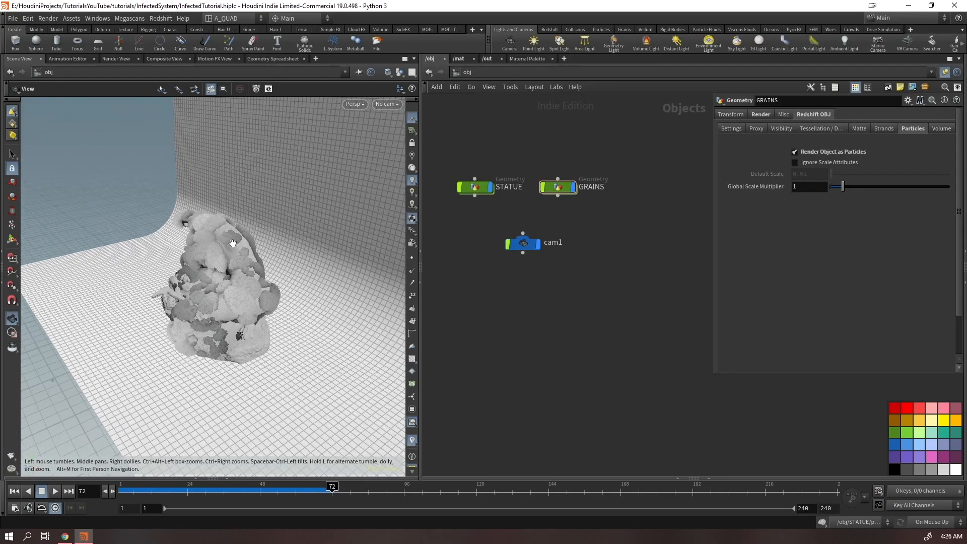
{"action": "left_click", "coordinate": [550, 29]}
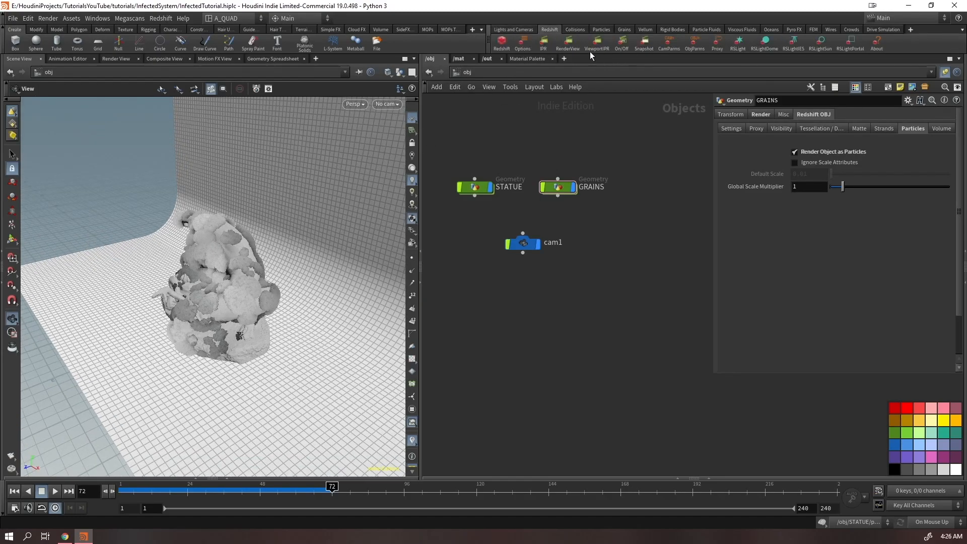
{"action": "left_click", "coordinate": [739, 43]}
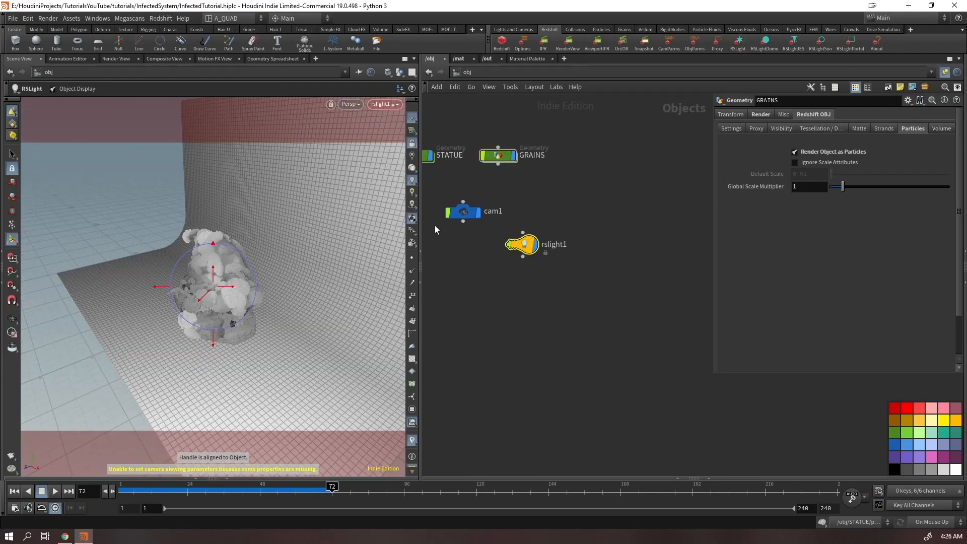
- Add a second Redshift light aimed at the statue from the opposite, tail side
{"action": "left_click_drag", "start_coordinate": [282, 151], "coordinate": [395, 130], "text": "alt"}
{"action": "scroll", "coordinate": [392, 129], "scroll_direction": "up", "scroll_amount": 3}
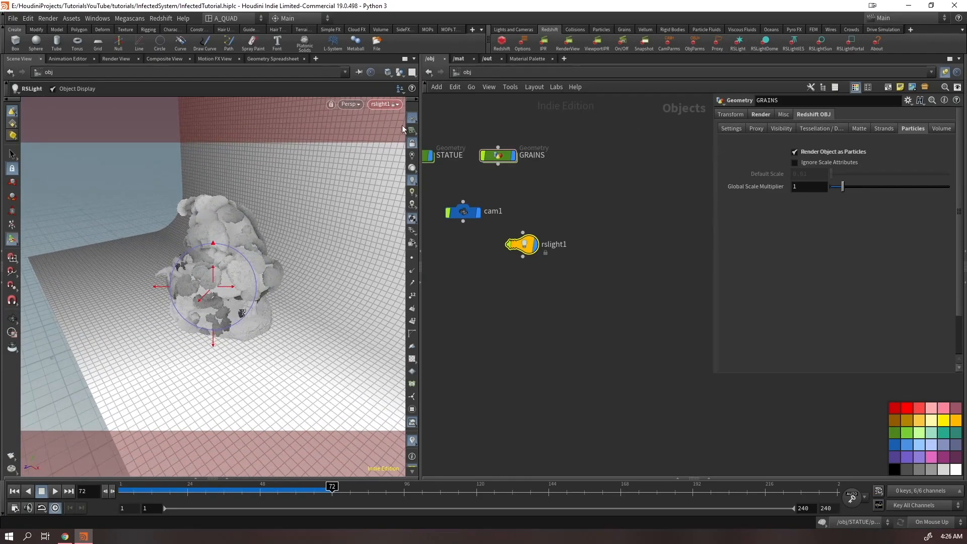
{"action": "key", "text": "Escape"}
{"action": "left_click_drag", "start_coordinate": [151, 262], "coordinate": [262, 230]}
{"action": "left_click", "coordinate": [739, 42]}
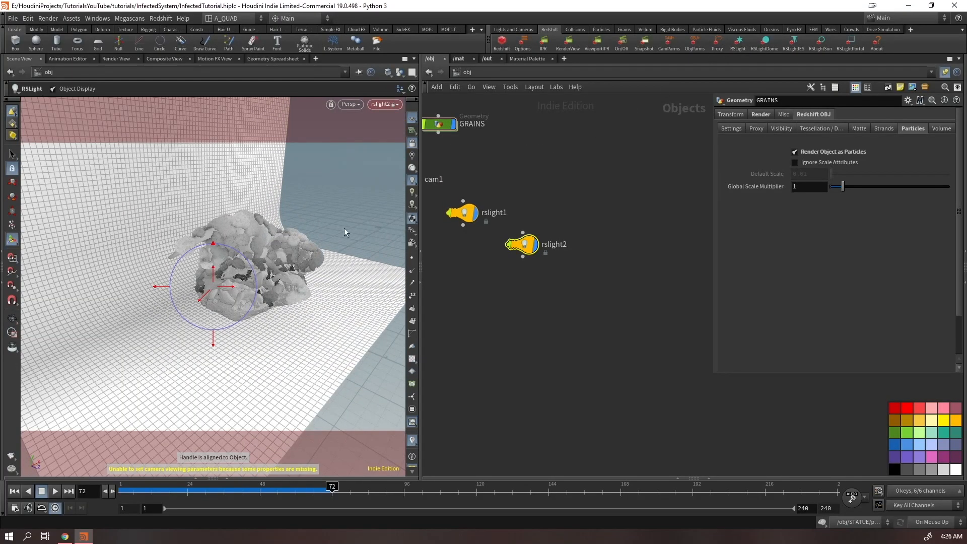
- Add a third Redshift light from a viewpoint behind the statue
{"action": "scroll", "coordinate": [262, 239], "scroll_direction": "down", "scroll_amount": 3}
{"action": "left_click_drag", "start_coordinate": [261, 240], "coordinate": [292, 251]}
{"action": "key", "text": "Escape"}
{"action": "middle_click_drag", "start_coordinate": [283, 290], "coordinate": [253, 242]}
{"action": "scroll", "coordinate": [253, 242], "scroll_direction": "down", "scroll_amount": 1}
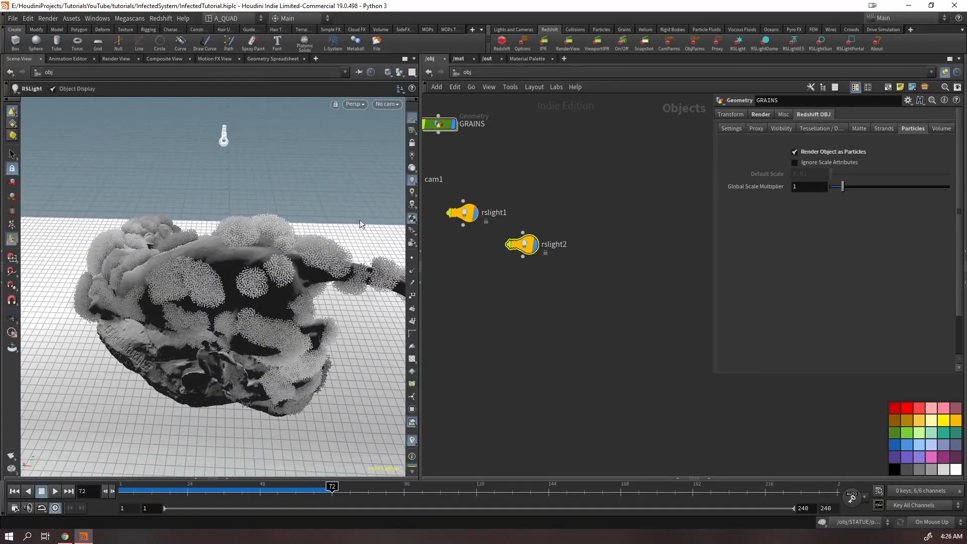
{"action": "left_click", "coordinate": [740, 50], "text": "ctrl"}
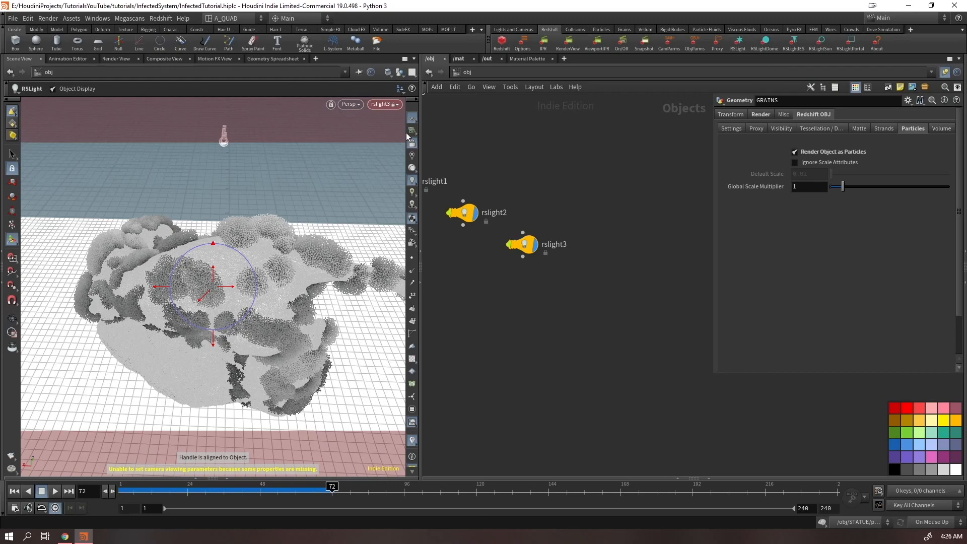
- Look through cam1 again in the viewport and save the scene file
{"action": "left_click", "coordinate": [385, 104]}
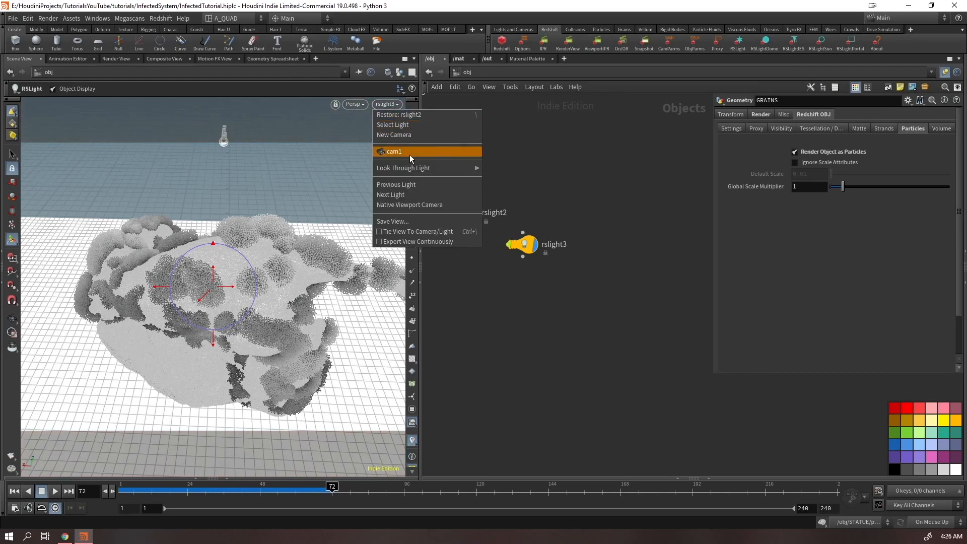
{"action": "left_click", "coordinate": [410, 152]}
{"action": "key", "text": "Escape"}
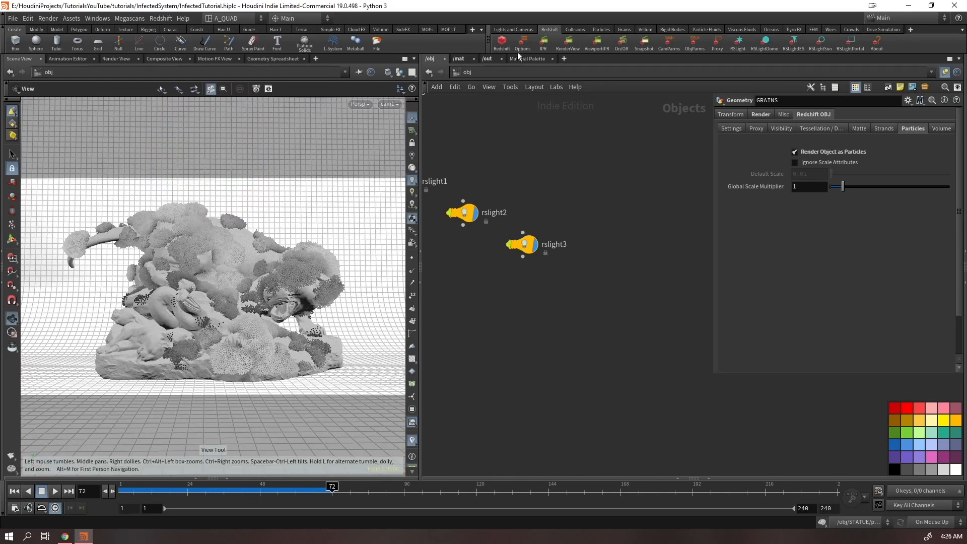
{"action": "key", "text": "ctrl+s"}
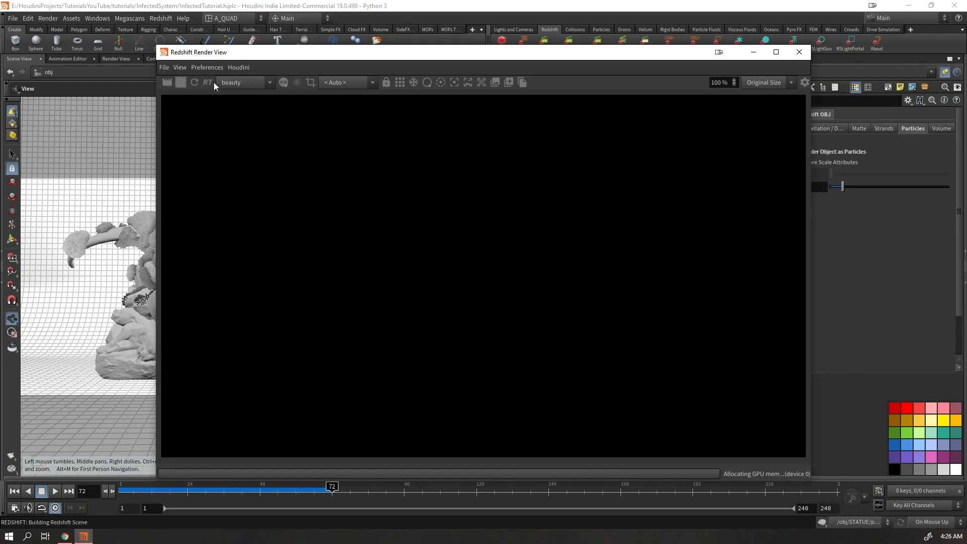
- Set the Redshift Render View camera to /obj/cam1 and start the interactive render
{"action": "left_click", "coordinate": [329, 84]}
{"action": "left_click", "coordinate": [337, 102]}
{"action": "left_click", "coordinate": [181, 82]}
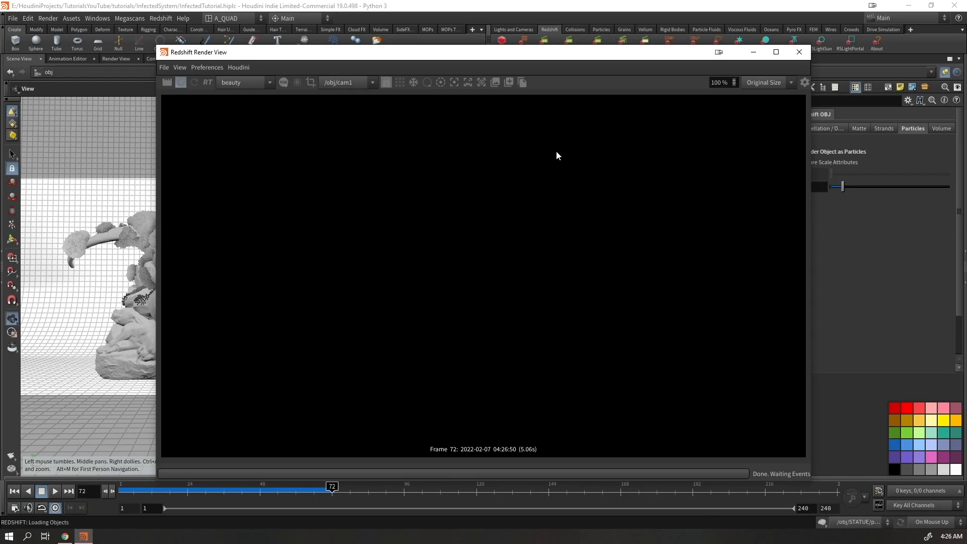
- Set the render view's denoise engine to OptiX and show the whole rendered frame
{"action": "left_click", "coordinate": [806, 82]}
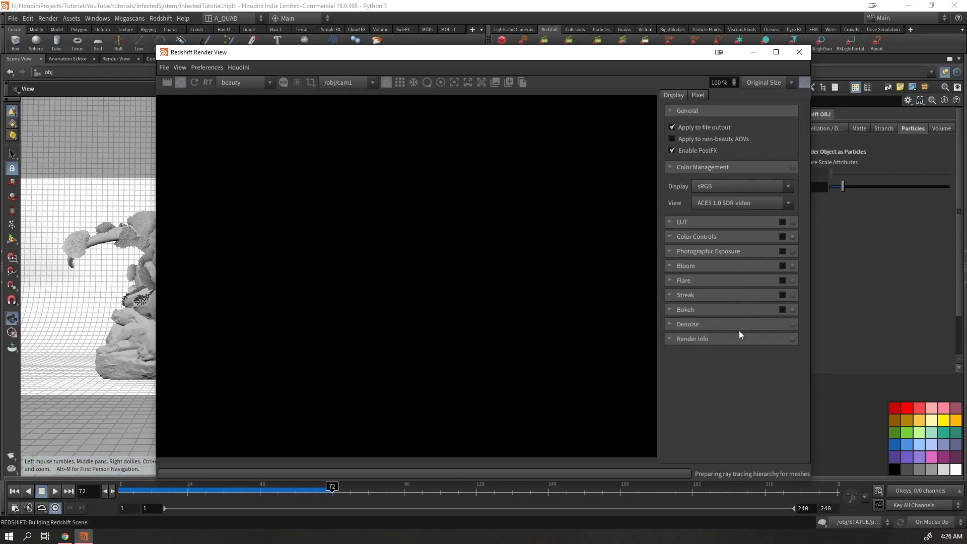
{"action": "left_click", "coordinate": [724, 326]}
{"action": "left_click", "coordinate": [715, 343]}
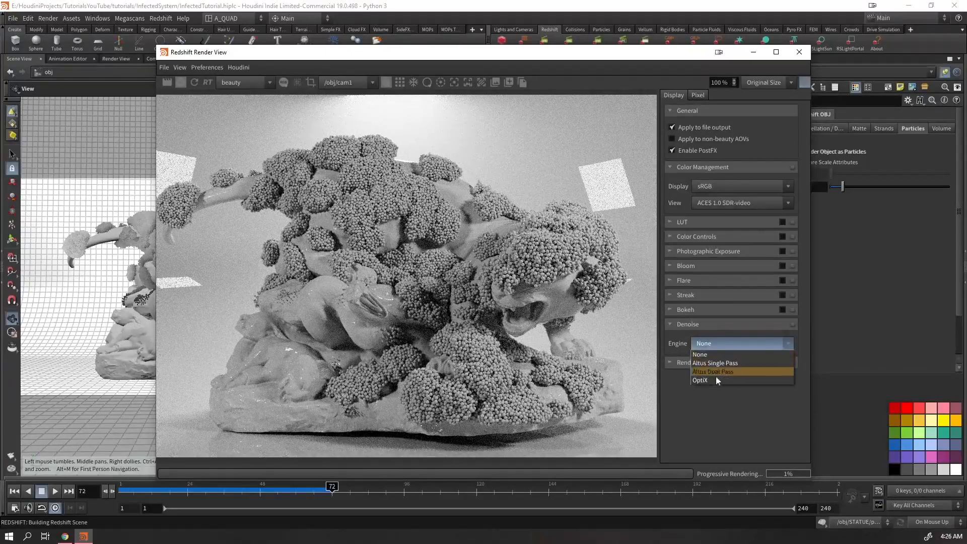
{"action": "left_click", "coordinate": [713, 380]}
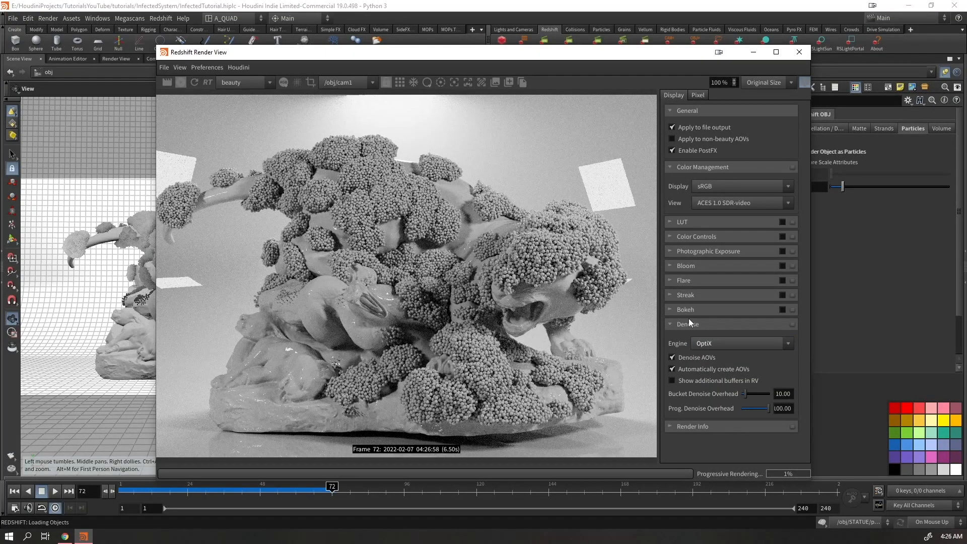
{"action": "left_click", "coordinate": [680, 327]}
{"action": "scroll", "coordinate": [428, 308], "scroll_direction": "down", "scroll_amount": 1}
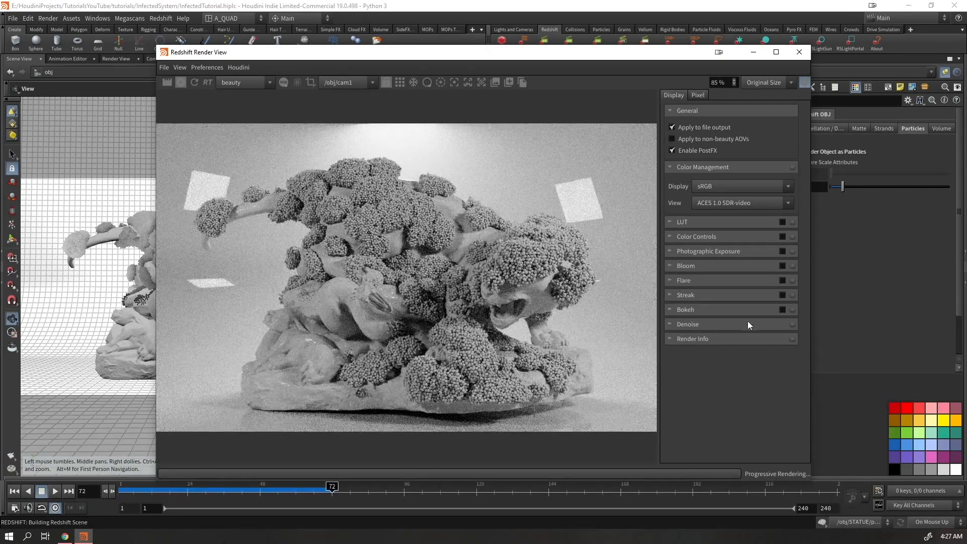
- Move the Redshift Render View window down to uncover the object network and its parameters
{"action": "left_click_drag", "start_coordinate": [427, 54], "coordinate": [492, 53]}
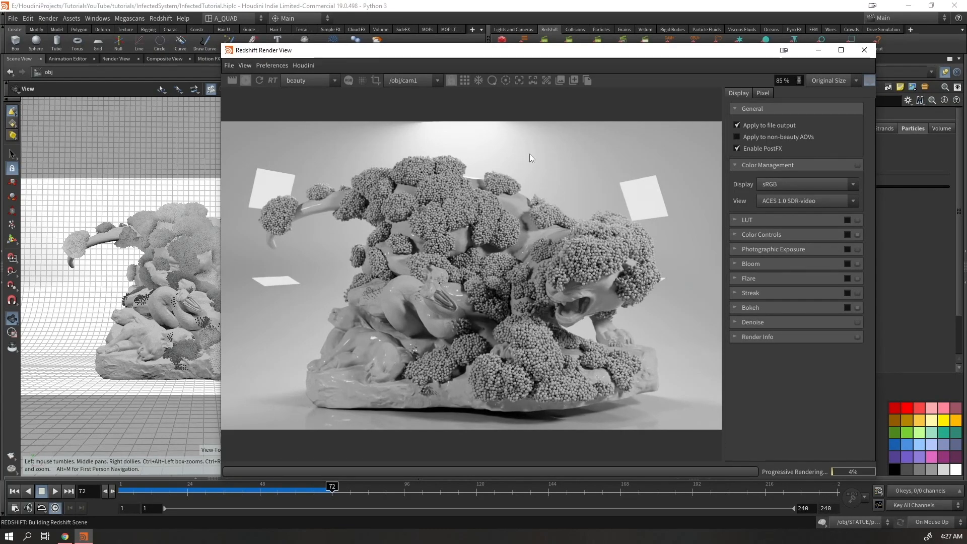
{"action": "left_click_drag", "start_coordinate": [620, 54], "coordinate": [593, 69]}
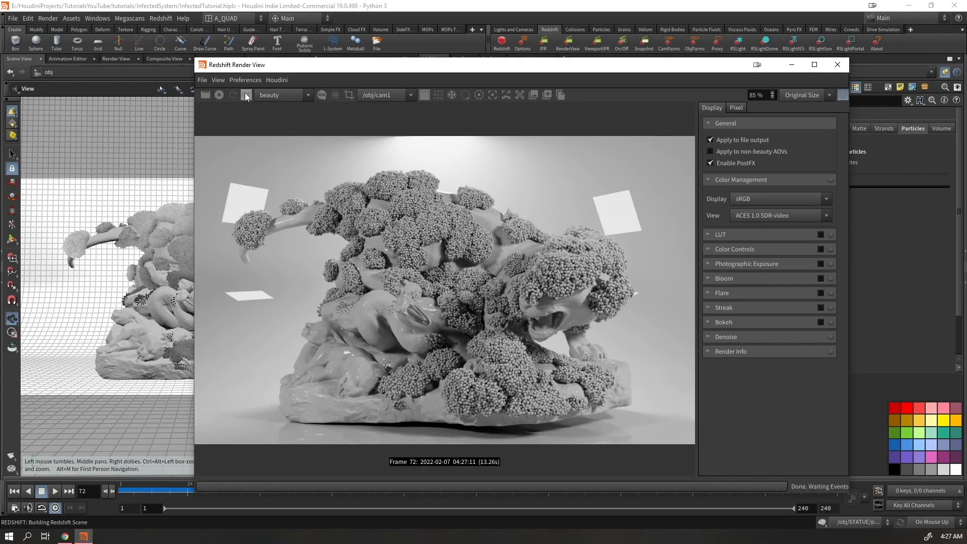
{"action": "left_click_drag", "start_coordinate": [242, 64], "coordinate": [234, 389]}
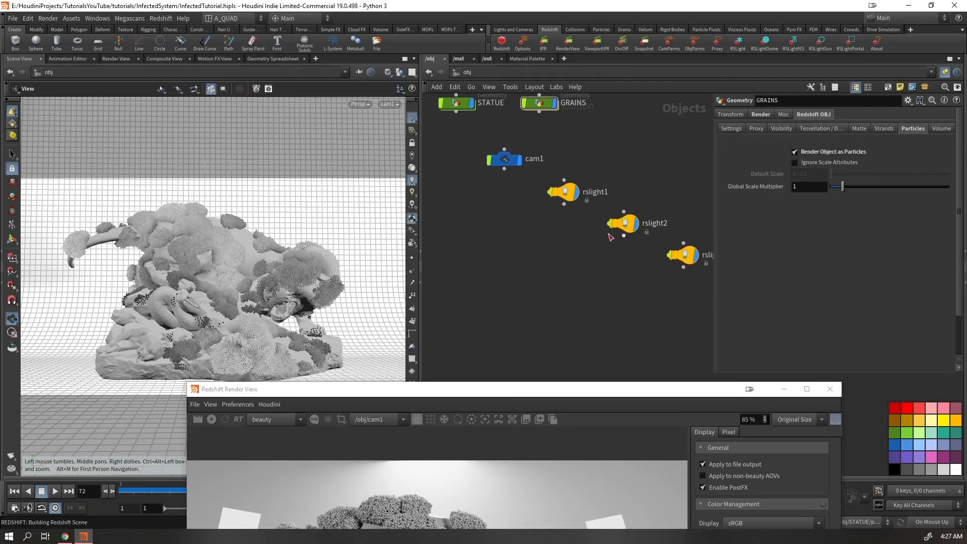
- Open the STATUE geometry network and select the backdrop's transform1 node
{"action": "left_click", "coordinate": [459, 103]}
{"action": "middle_click_drag", "start_coordinate": [465, 148], "coordinate": [515, 248]}
{"action": "left_click_drag", "start_coordinate": [634, 171], "coordinate": [580, 214]}
{"action": "double_click", "coordinate": [506, 203]}
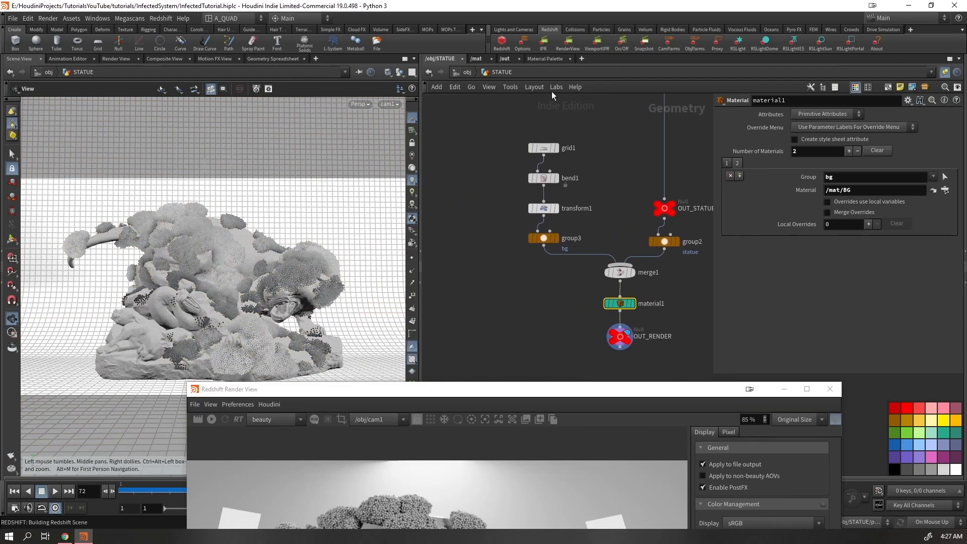
{"action": "left_click", "coordinate": [554, 211]}
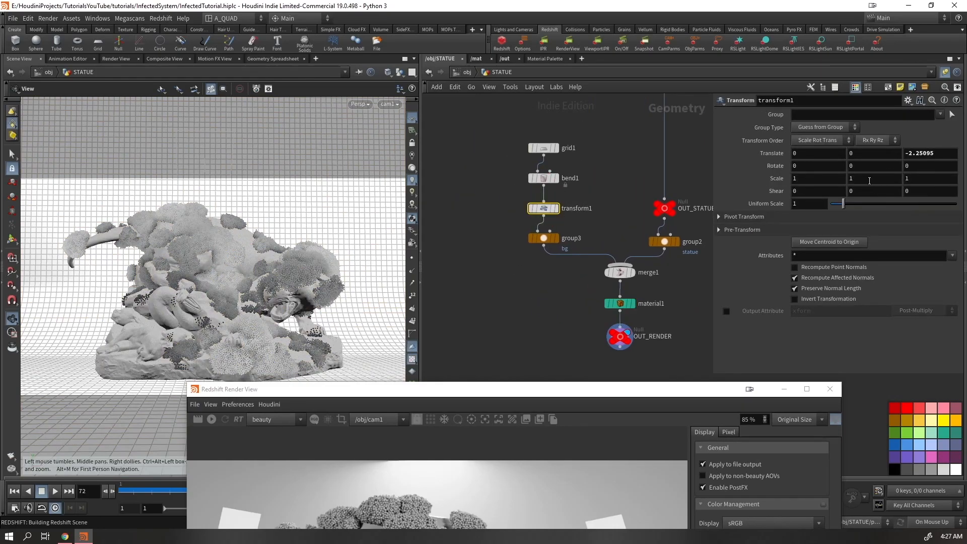
- Try to paste a copied relative reference into transform1's Y translate
{"action": "left_click", "coordinate": [861, 154]}
{"action": "type", "text": ".15"}
{"action": "key", "text": "Return"}
{"action": "right_click", "coordinate": [870, 158]}
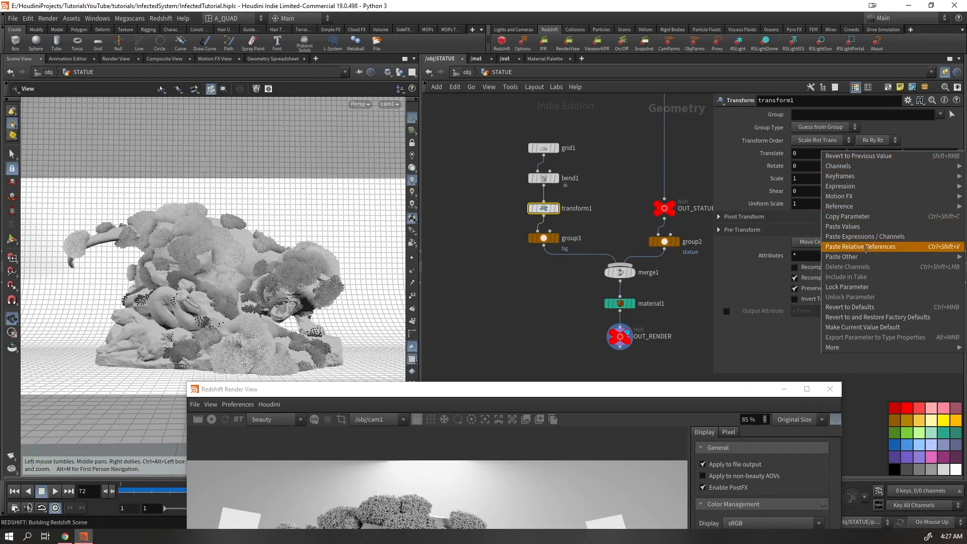
{"action": "left_click", "coordinate": [863, 243]}
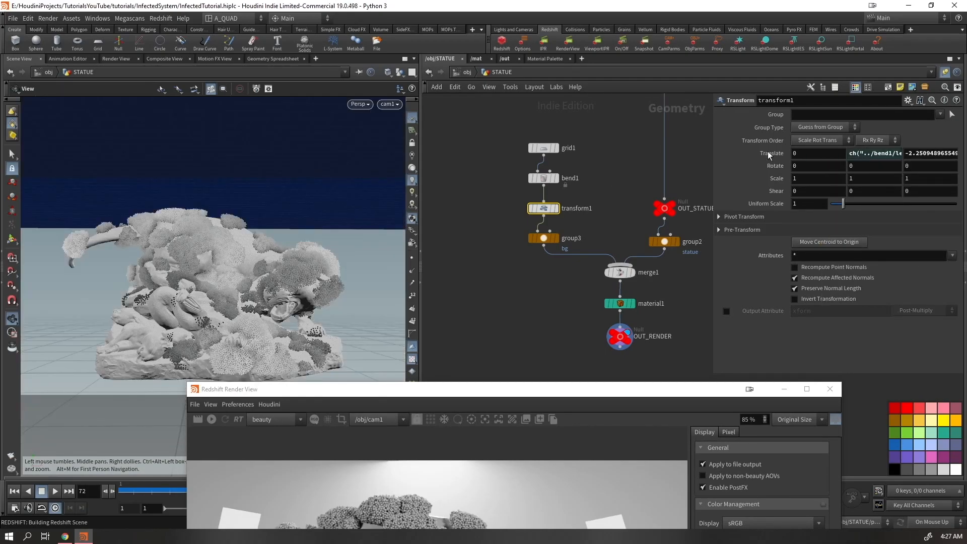
- Copy the Y origin parameter of the clip1 node
{"action": "middle_click_drag", "start_coordinate": [637, 127], "coordinate": [500, 234]}
{"action": "middle_click_drag", "start_coordinate": [665, 162], "coordinate": [555, 226]}
{"action": "scroll", "coordinate": [555, 227], "scroll_direction": "down", "scroll_amount": 3}
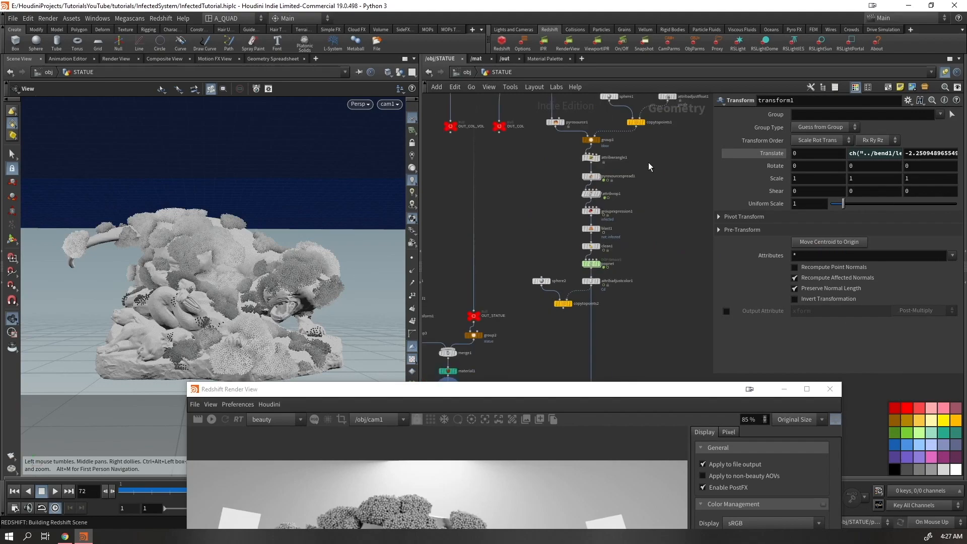
{"action": "middle_click_drag", "start_coordinate": [681, 124], "coordinate": [593, 278]}
{"action": "left_click", "coordinate": [537, 187]}
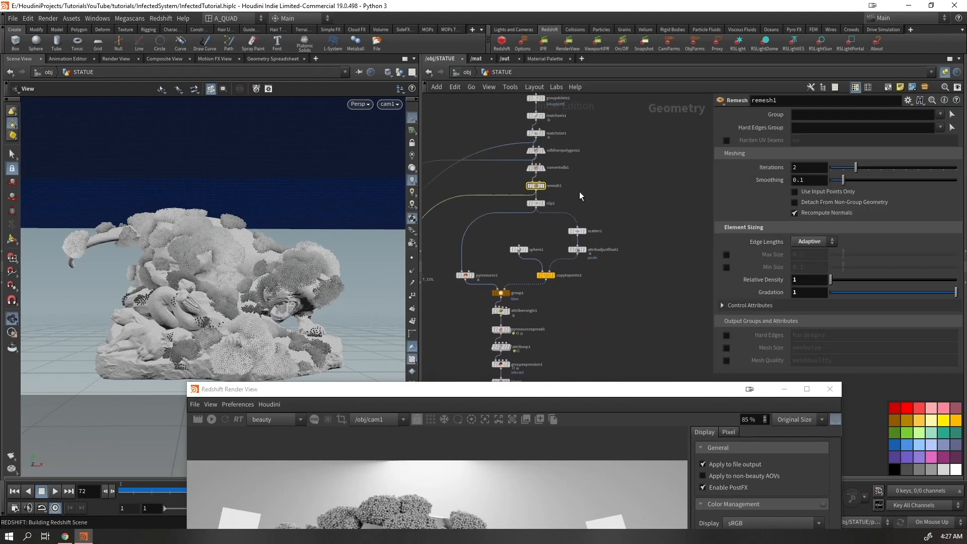
{"action": "left_click", "coordinate": [536, 203]}
{"action": "right_click", "coordinate": [875, 140]}
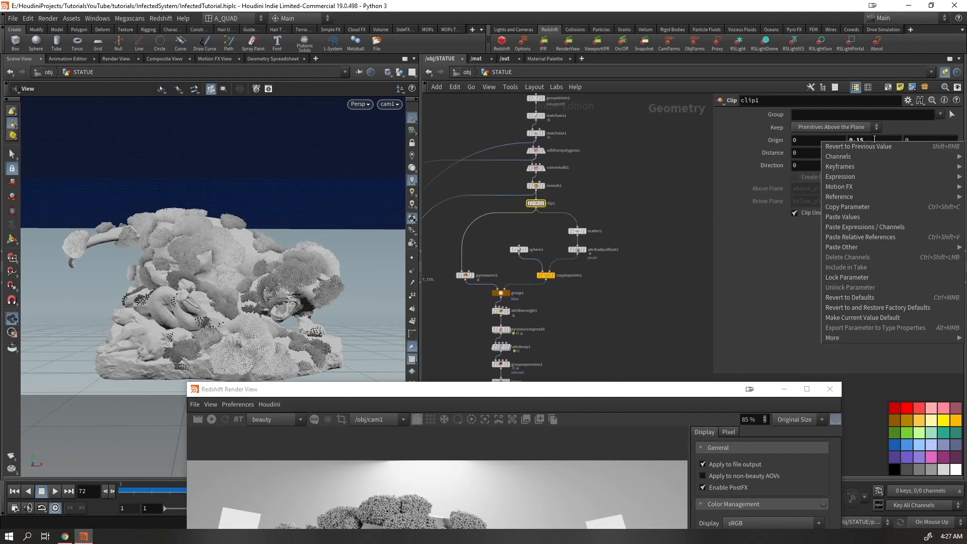
{"action": "left_click", "coordinate": [858, 207]}
- Paste the clip1 Y origin as a relative reference into transform1's Y translate
{"action": "middle_click_drag", "start_coordinate": [516, 356], "coordinate": [687, 169]}
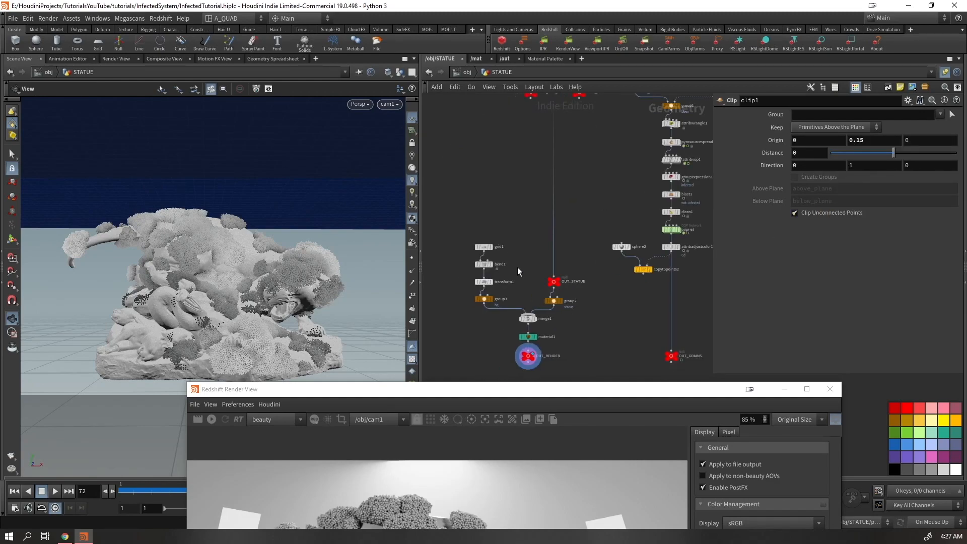
{"action": "left_click", "coordinate": [508, 281]}
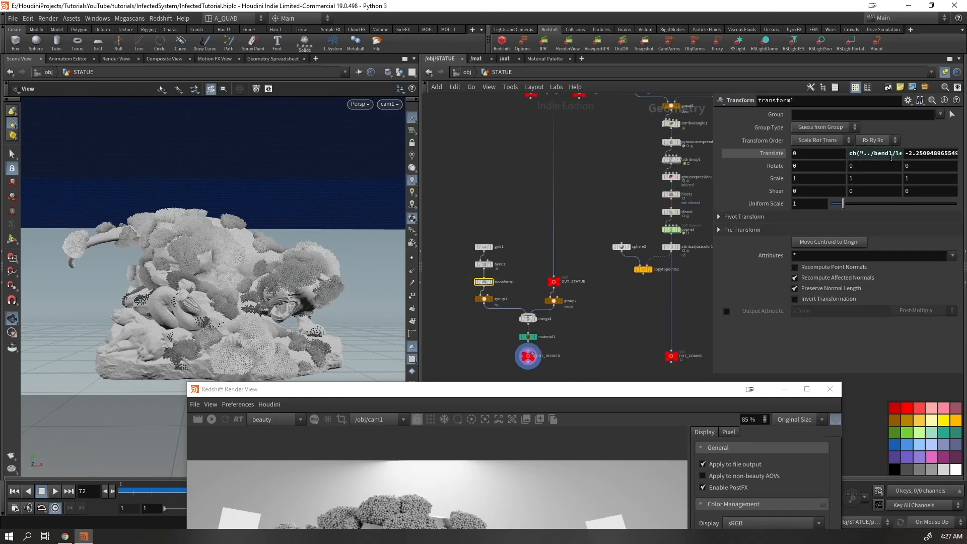
{"action": "right_click", "coordinate": [893, 157]}
{"action": "left_click", "coordinate": [856, 259]}
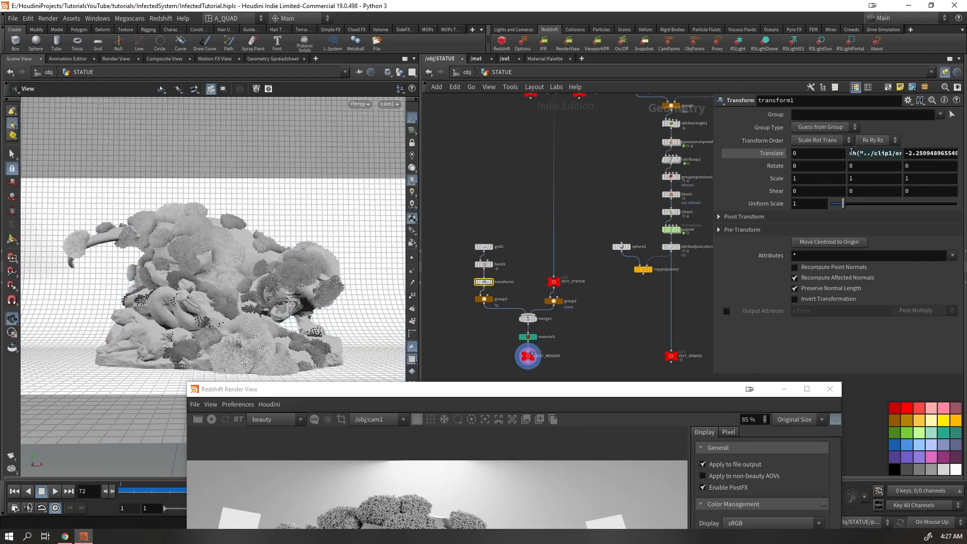
{"action": "left_click", "coordinate": [769, 158]}
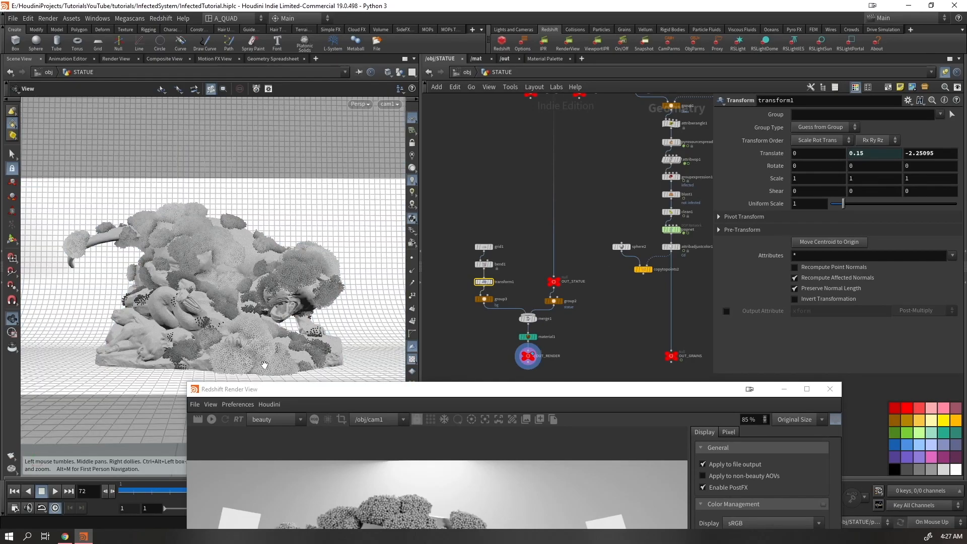
- Examine from several angles how the statue's base meets the raised backdrop floor, and return to the cam1 view
{"action": "right_click_drag", "start_coordinate": [250, 319], "coordinate": [237, 371]}
{"action": "left_click_drag", "start_coordinate": [237, 370], "coordinate": [218, 348]}
{"action": "right_click_drag", "start_coordinate": [218, 349], "coordinate": [187, 339]}
{"action": "left_click_drag", "start_coordinate": [187, 339], "coordinate": [241, 384]}
{"action": "left_click_drag", "start_coordinate": [264, 260], "coordinate": [247, 222]}
{"action": "middle_click_drag", "start_coordinate": [248, 222], "coordinate": [243, 273]}
{"action": "left_click_drag", "start_coordinate": [244, 273], "coordinate": [309, 292]}
{"action": "left_click_drag", "start_coordinate": [247, 243], "coordinate": [281, 279]}
{"action": "right_click_drag", "start_coordinate": [204, 282], "coordinate": [222, 315]}
{"action": "left_click_drag", "start_coordinate": [222, 315], "coordinate": [308, 291]}
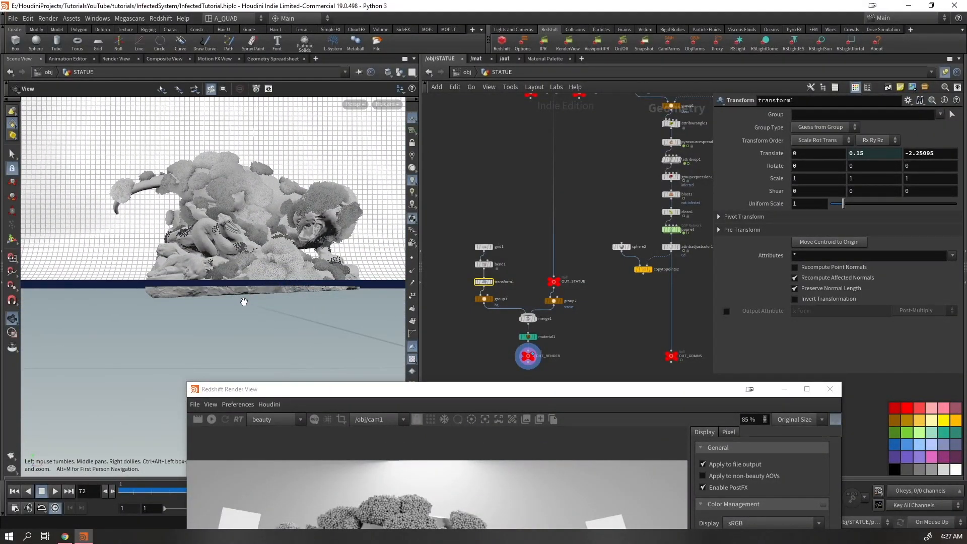
{"action": "right_click_drag", "start_coordinate": [403, 196], "coordinate": [214, 274]}
{"action": "middle_click_drag", "start_coordinate": [214, 274], "coordinate": [375, 244]}
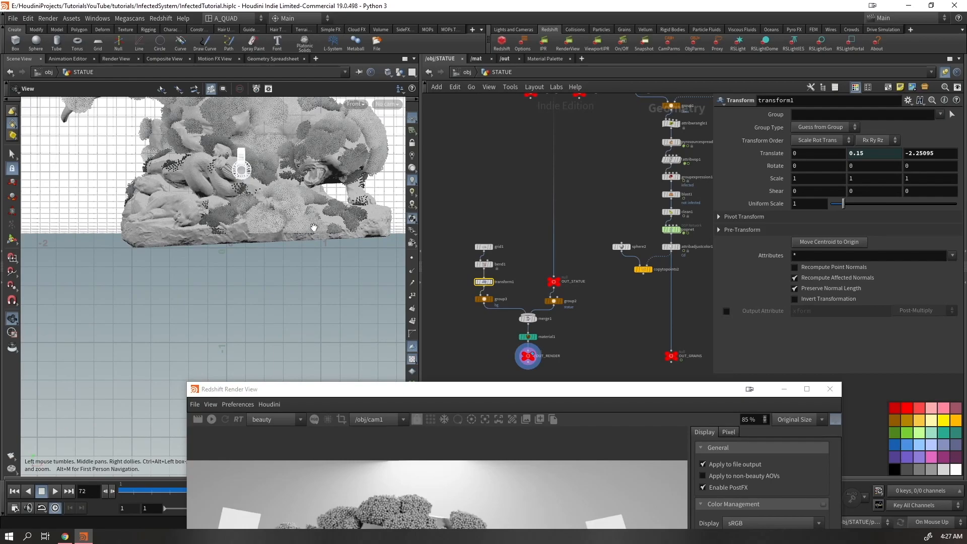
{"action": "left_click_drag", "start_coordinate": [294, 258], "coordinate": [242, 286]}
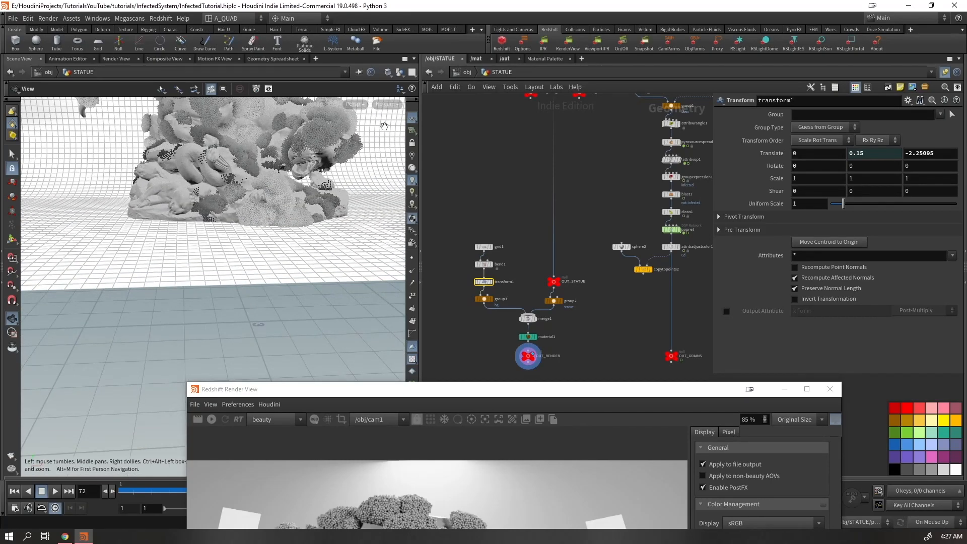
{"action": "left_click", "coordinate": [387, 104]}
{"action": "left_click", "coordinate": [398, 151]}
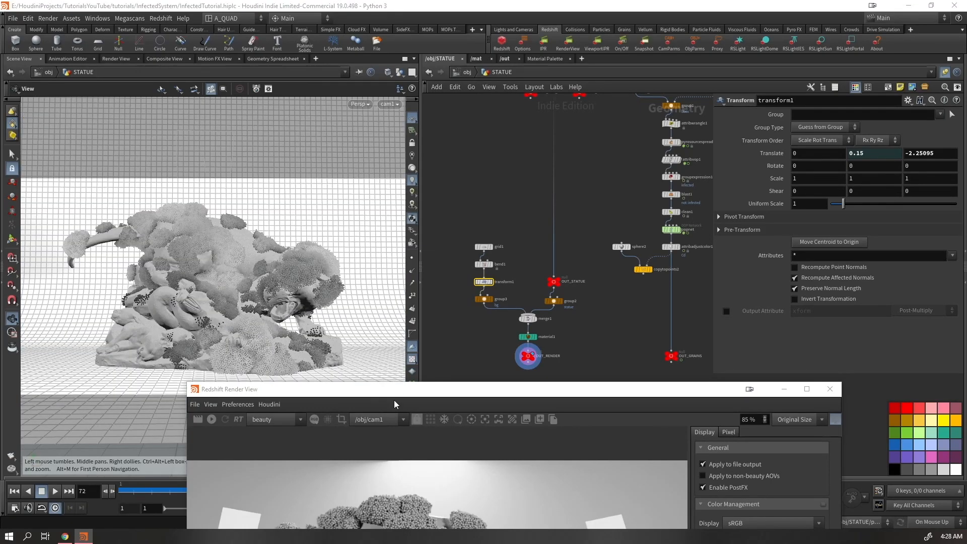
- Restart the interactive render and resize the Redshift Render View so the node network stays uncovered beside it
{"action": "left_click_drag", "start_coordinate": [395, 391], "coordinate": [231, 52]}
{"action": "left_click", "coordinate": [49, 83]}
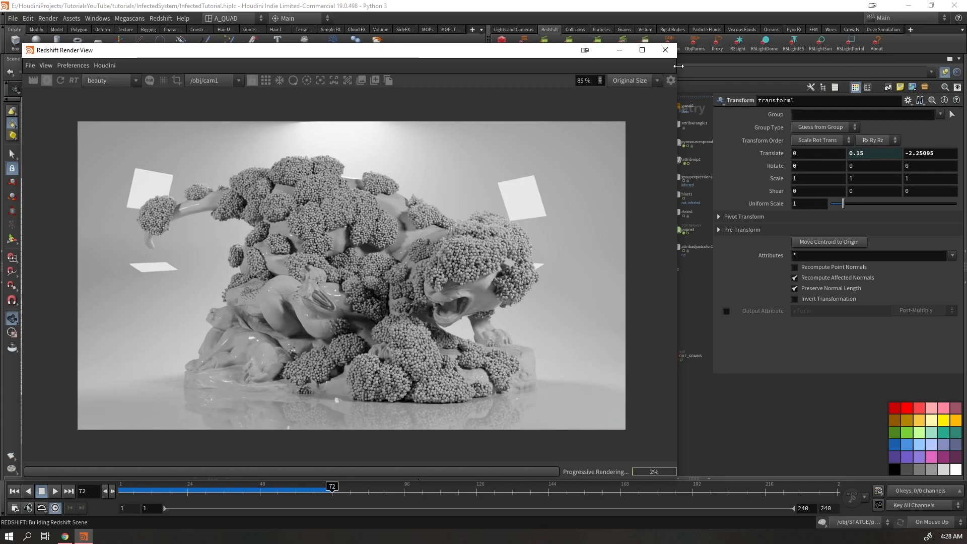
{"action": "left_click_drag", "start_coordinate": [677, 73], "coordinate": [443, 72]}
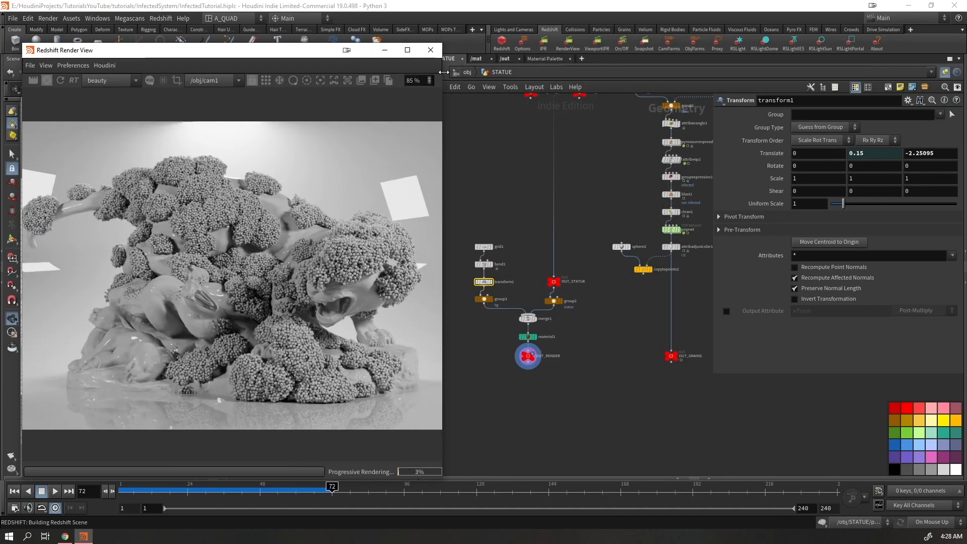
- Open the GRAINS material network and move redshift_material1 farther from Material1
{"action": "left_click", "coordinate": [477, 58]}
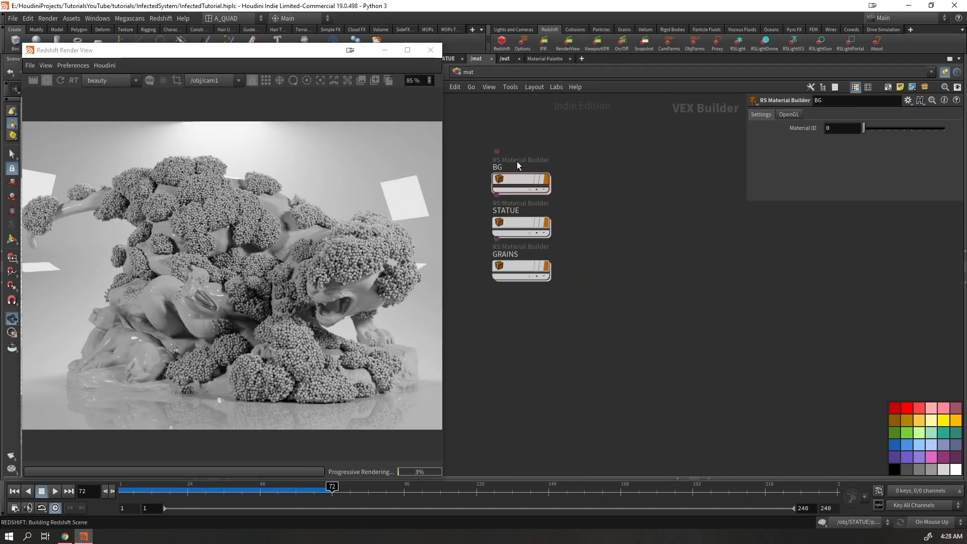
{"action": "double_click", "coordinate": [514, 268]}
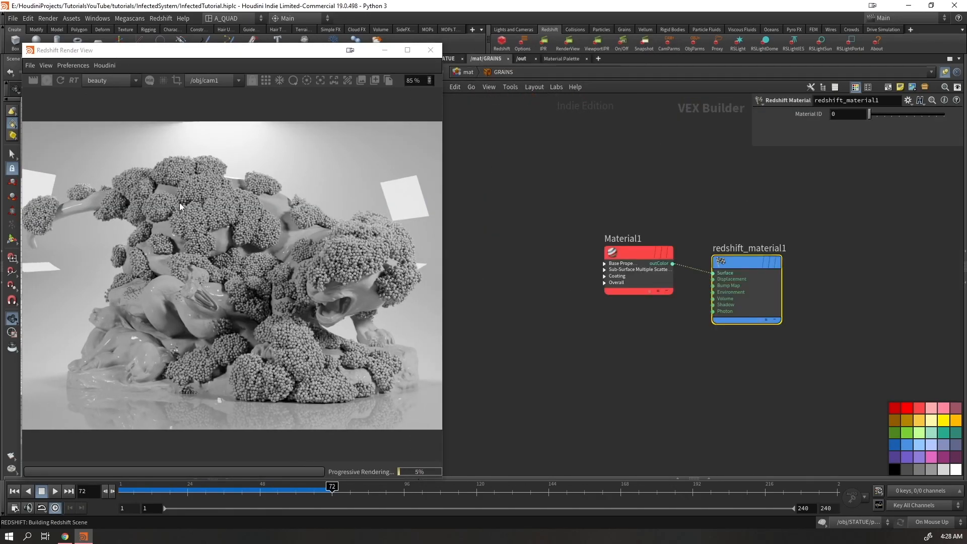
{"action": "middle_click_drag", "start_coordinate": [663, 374], "coordinate": [613, 269]}
{"action": "left_click_drag", "start_coordinate": [737, 212], "coordinate": [800, 207]}
- Wire an RS Color User Data node reading the Cd attribute into redshift_material1's Surface, and restart the render
{"action": "key", "text": "Tab"}
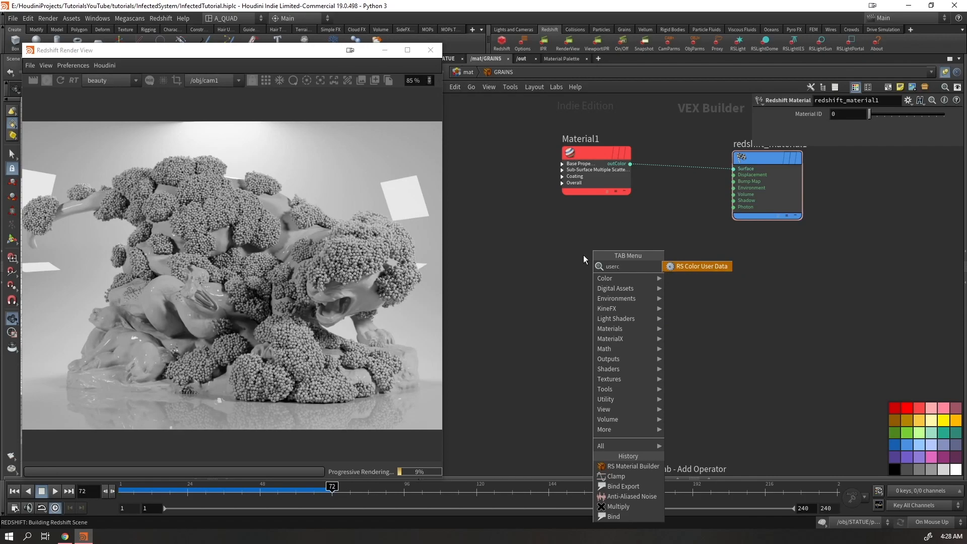
{"action": "key", "text": "Return"}
{"action": "left_click", "coordinate": [582, 255]}
{"action": "middle_click_drag", "start_coordinate": [567, 321], "coordinate": [580, 362]}
{"action": "scroll", "coordinate": [579, 362], "scroll_direction": "up", "scroll_amount": 2}
{"action": "left_click_drag", "start_coordinate": [612, 284], "coordinate": [504, 198]}
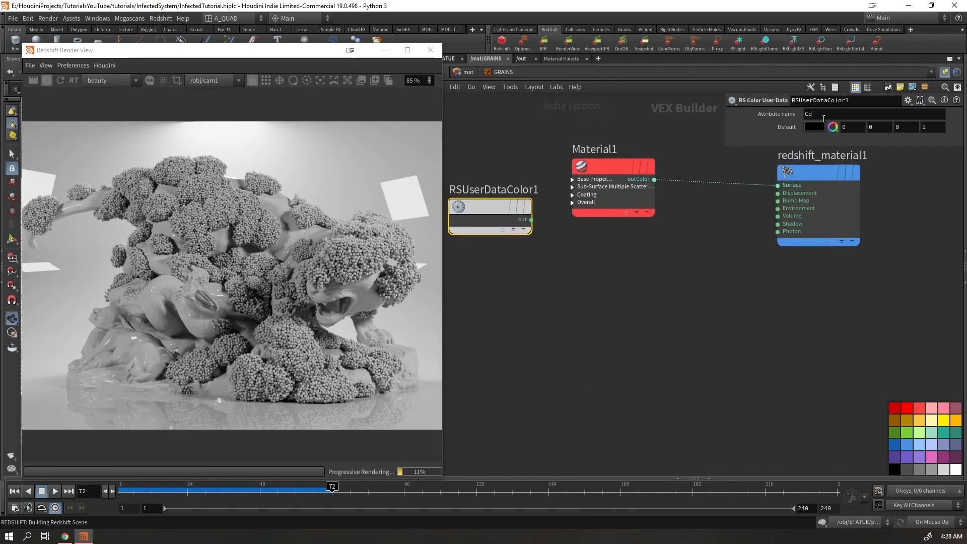
{"action": "left_click_drag", "start_coordinate": [779, 185], "coordinate": [650, 279]}
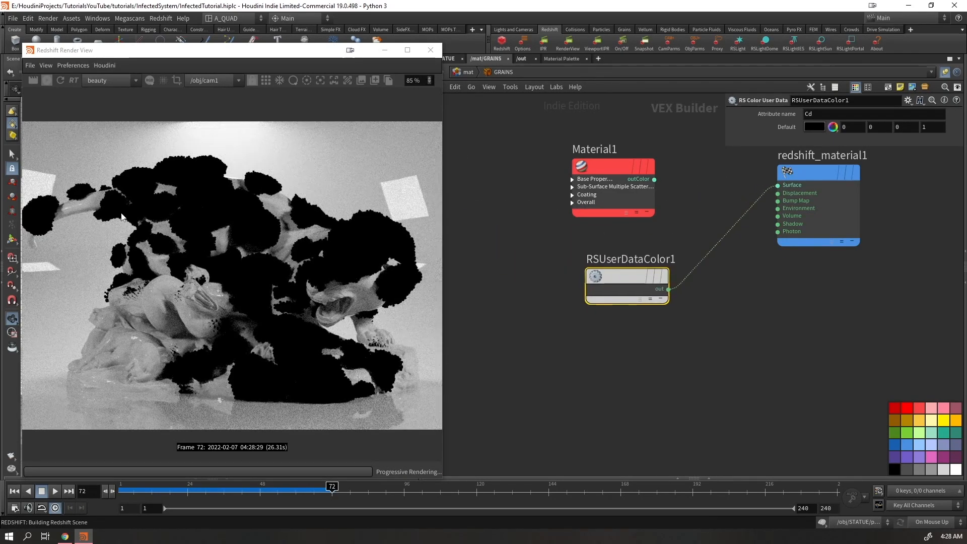
{"action": "left_click", "coordinate": [46, 81]}
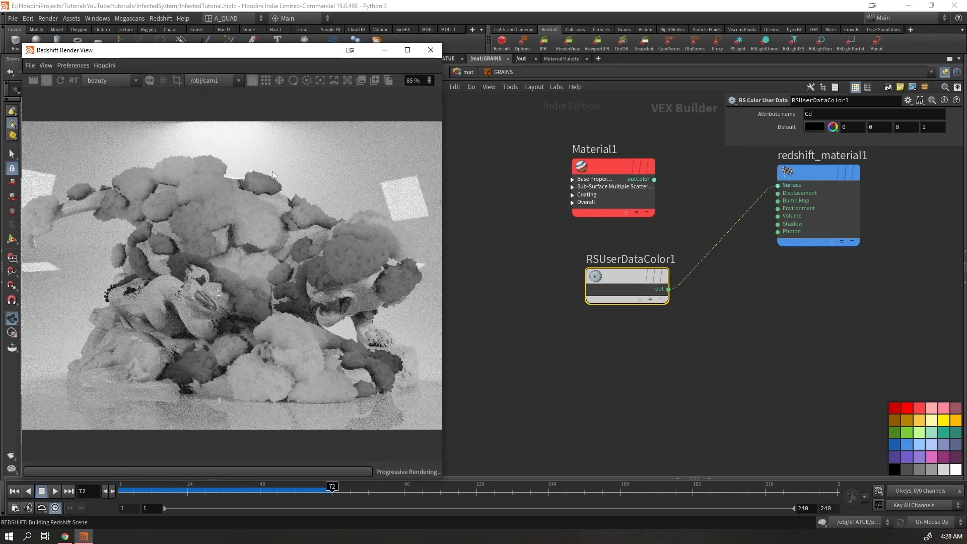
- Insert an RS Ramp with the Twilight preset between RSUserDataColor1 and redshift_material1's Surface, and tidy the node layout
{"action": "key", "text": "Tab"}
{"action": "type", "text": "ramp"}
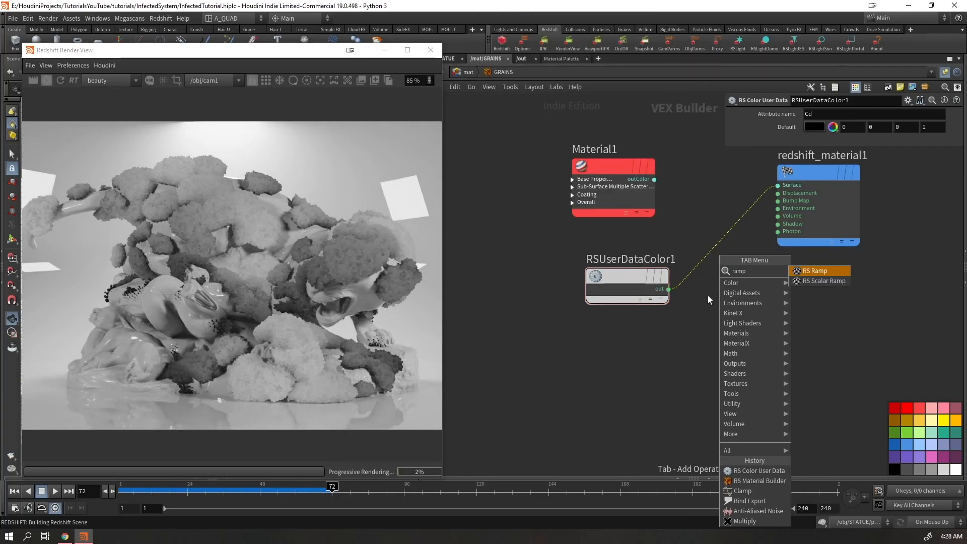
{"action": "key", "text": "Return"}
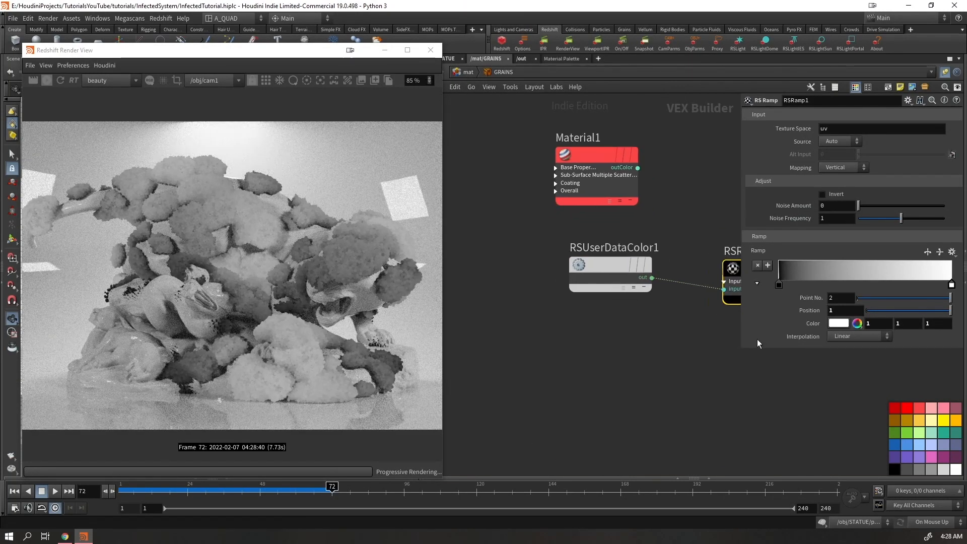
{"action": "left_click", "coordinate": [952, 252]}
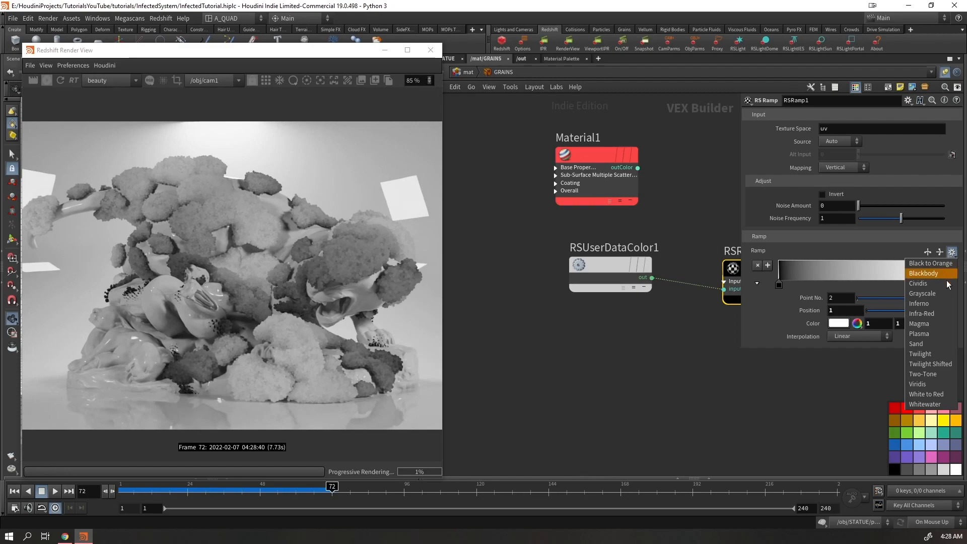
{"action": "left_click", "coordinate": [920, 354]}
{"action": "scroll", "coordinate": [591, 346], "scroll_direction": "down", "scroll_amount": 3}
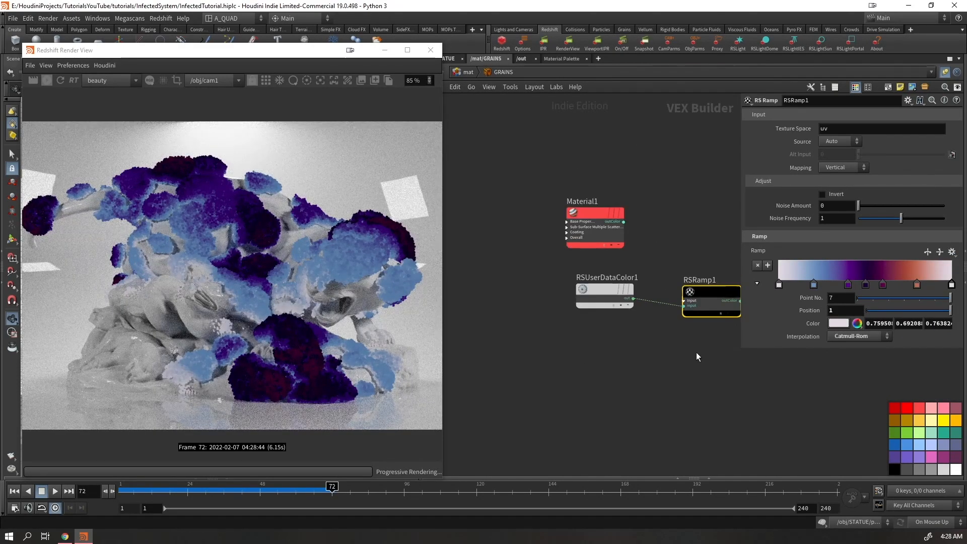
{"action": "left_click_drag", "start_coordinate": [713, 249], "coordinate": [600, 317]}
{"action": "left_click_drag", "start_coordinate": [679, 289], "coordinate": [604, 282]}
{"action": "left_click", "coordinate": [581, 394]}
- Stop the interactive render, advance the animation to frame 97 and restart the render there
{"action": "left_click", "coordinate": [48, 82]}
{"action": "left_click_drag", "start_coordinate": [608, 383], "coordinate": [563, 404]}
{"action": "key", "text": "Up"}
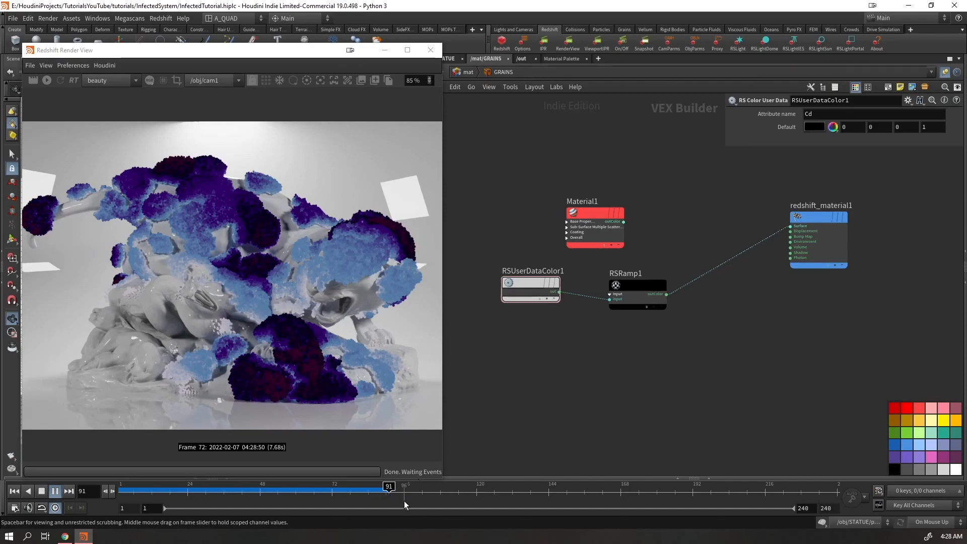
{"action": "key", "text": "Up"}
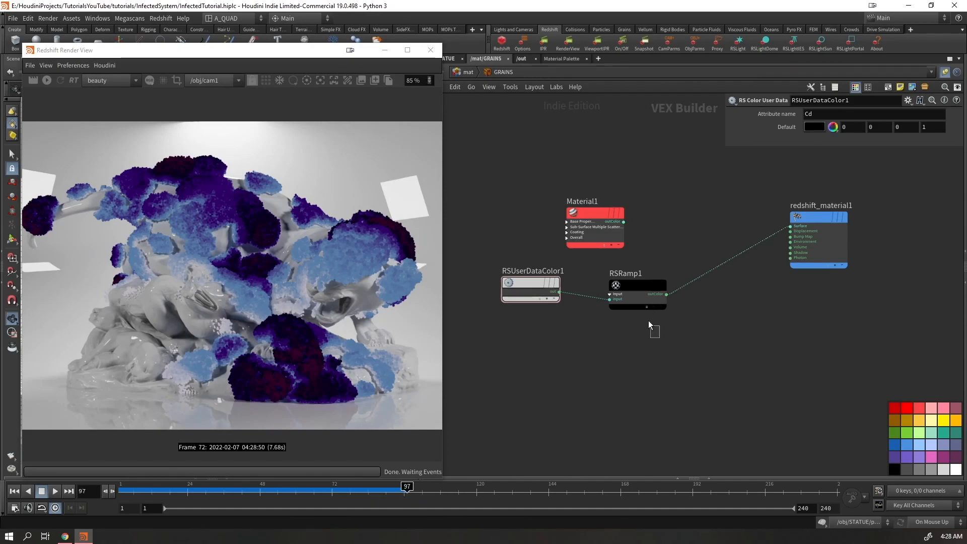
{"action": "left_click", "coordinate": [639, 301]}
{"action": "left_click", "coordinate": [47, 80]}
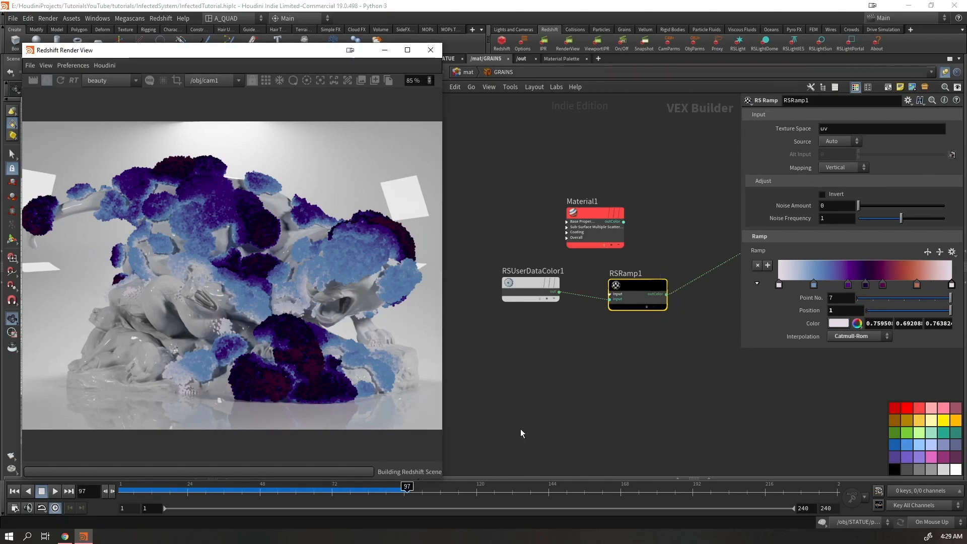
{"action": "left_click_drag", "start_coordinate": [540, 391], "coordinate": [512, 415]}
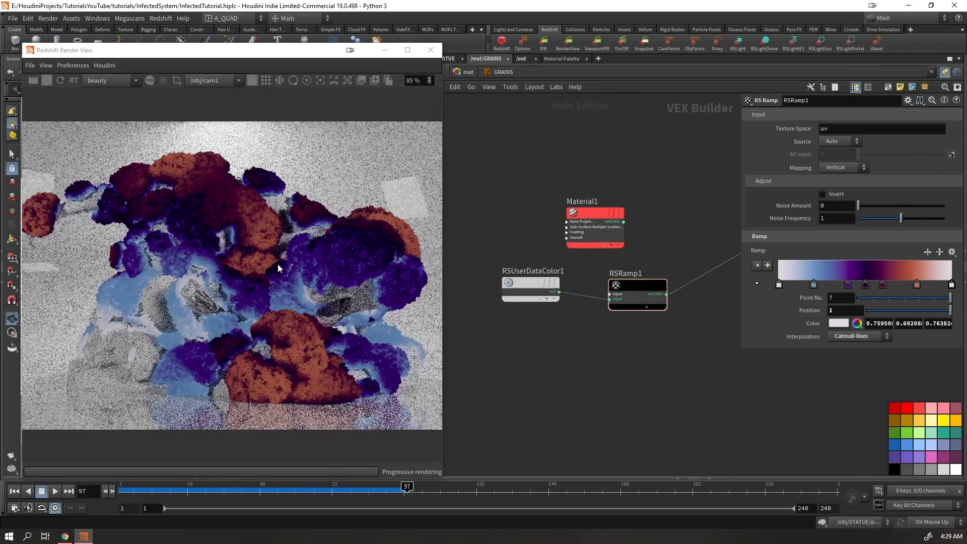
- In the STATUE network, set the maximum of attribadjustcolor1's age source range to 4
{"action": "left_click_drag", "start_coordinate": [269, 62], "coordinate": [276, 313]}
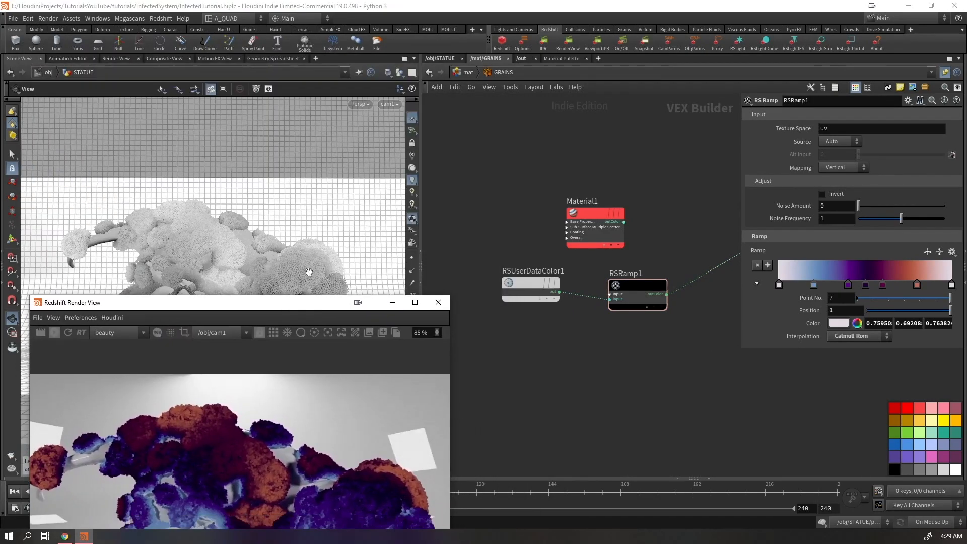
{"action": "left_click", "coordinate": [440, 58]}
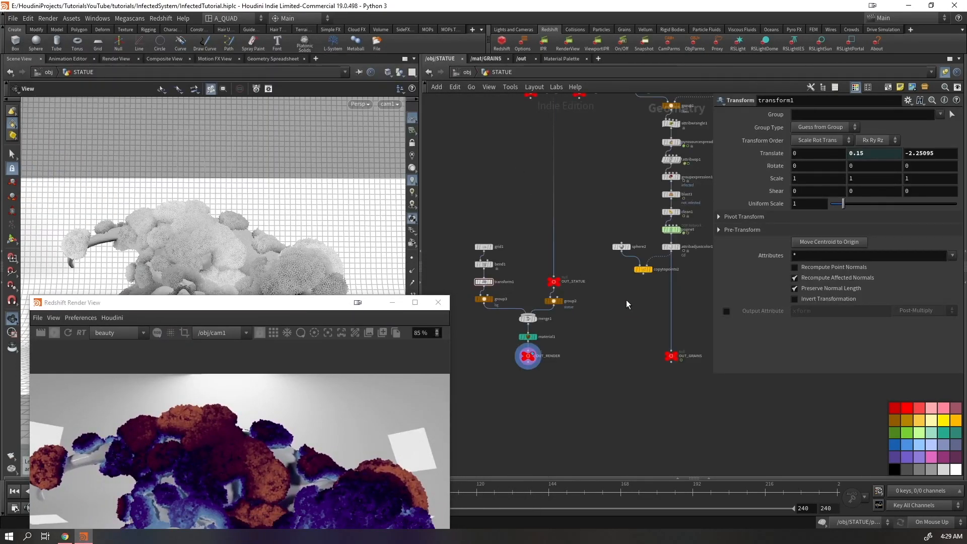
{"action": "scroll", "coordinate": [670, 281], "scroll_direction": "up", "scroll_amount": 2}
{"action": "middle_click_drag", "start_coordinate": [669, 280], "coordinate": [579, 297]}
{"action": "left_click", "coordinate": [581, 256]}
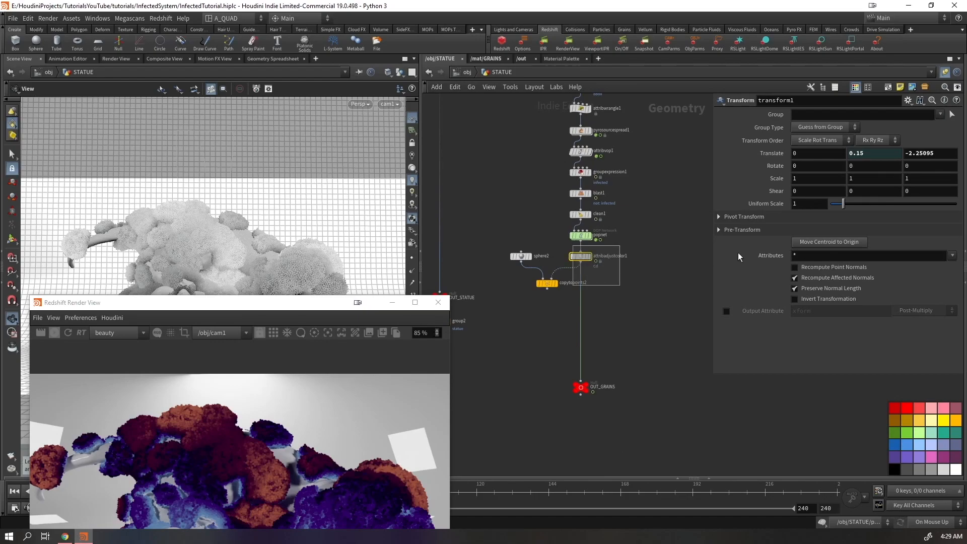
{"action": "key", "text": "BackSpace"}
{"action": "type", "text": "4"}
{"action": "key", "text": "Return"}
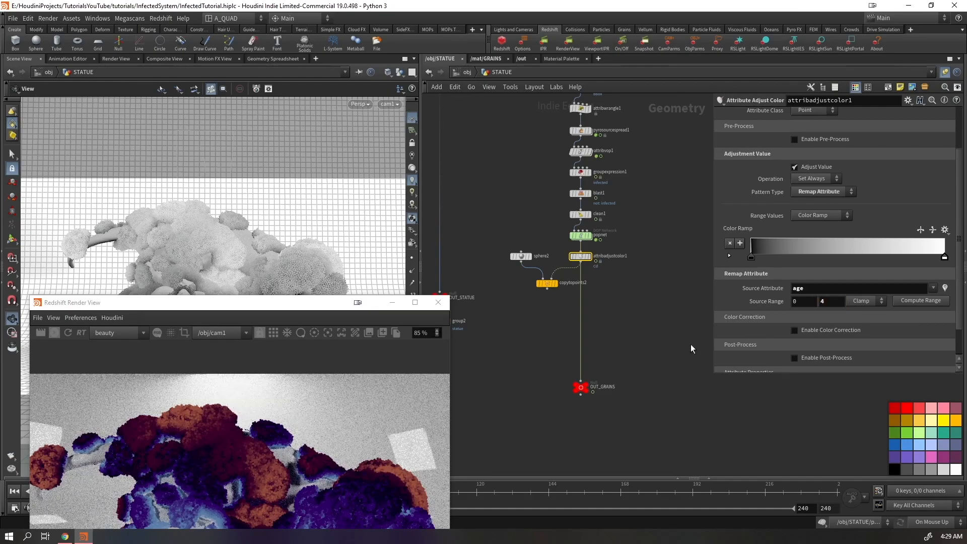
- Restart the interactive render to apply the new age range, keeping the render view clear of the timeline
{"action": "left_click_drag", "start_coordinate": [276, 303], "coordinate": [318, 152]}
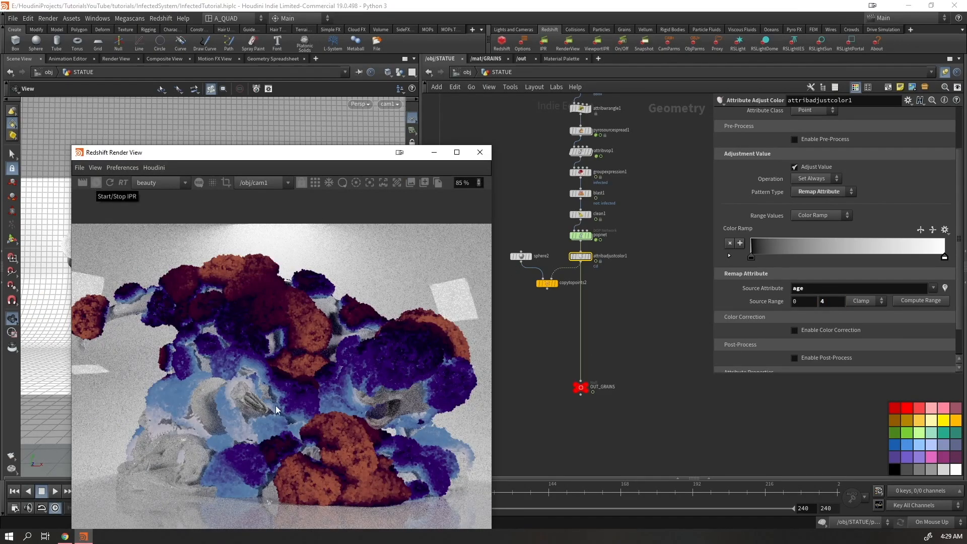
{"action": "left_click", "coordinate": [96, 182]}
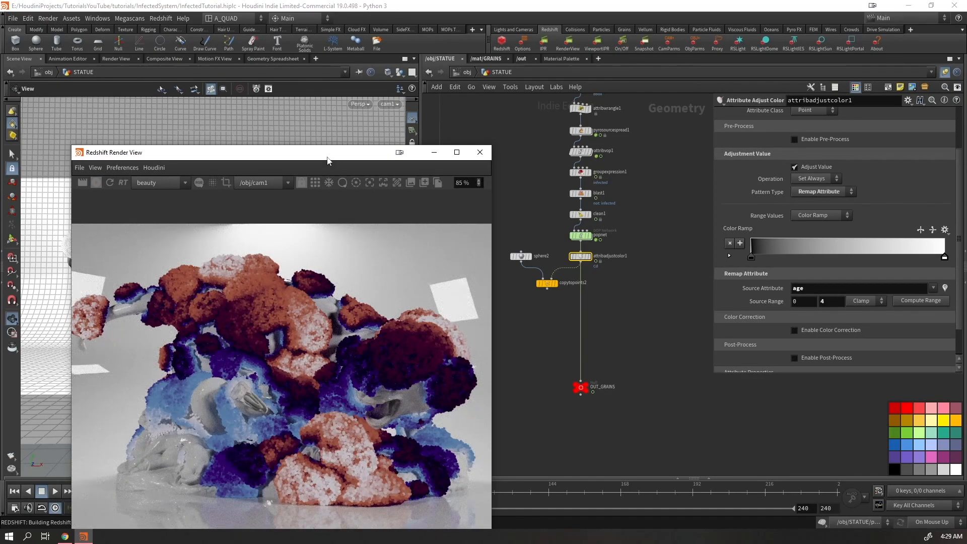
{"action": "left_click_drag", "start_coordinate": [327, 160], "coordinate": [303, 50]}
- Preview the grain colours at frames 72 and 47 in the interactive render, and stop the render
{"action": "left_click", "coordinate": [332, 495]}
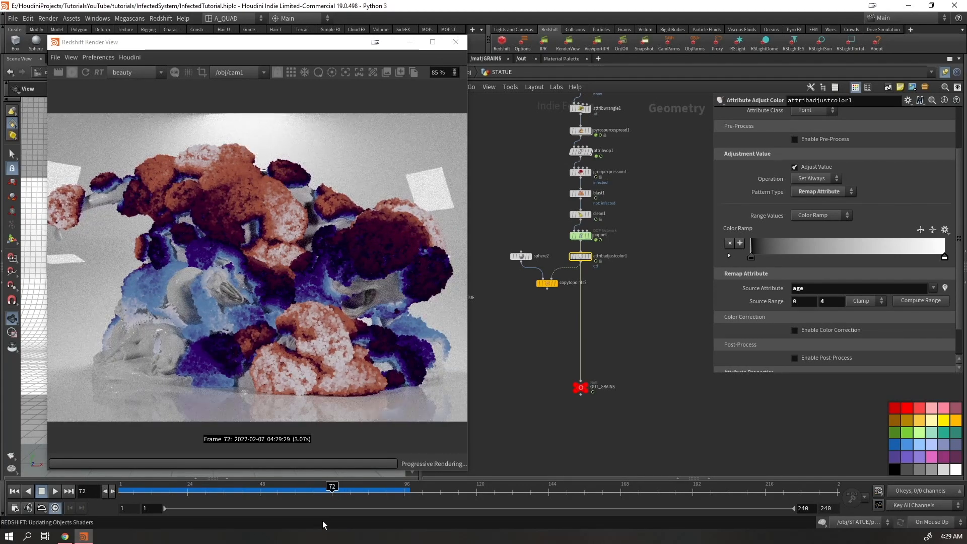
{"action": "key", "text": "Left"}
{"action": "key", "text": "Left"}
{"action": "left_click_drag", "start_coordinate": [326, 491], "coordinate": [257, 491]}
{"action": "left_click", "coordinate": [71, 71]}
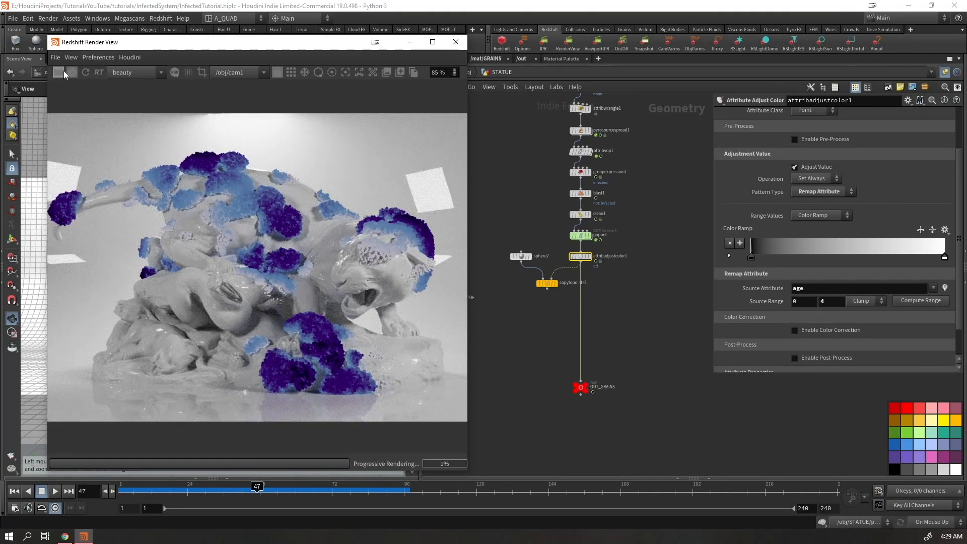
{"action": "left_click", "coordinate": [72, 71]}
- In the out network, enable Live SOP Level Updates in Redshift_ROP1's IPR plugin options
{"action": "left_click", "coordinate": [523, 59]}
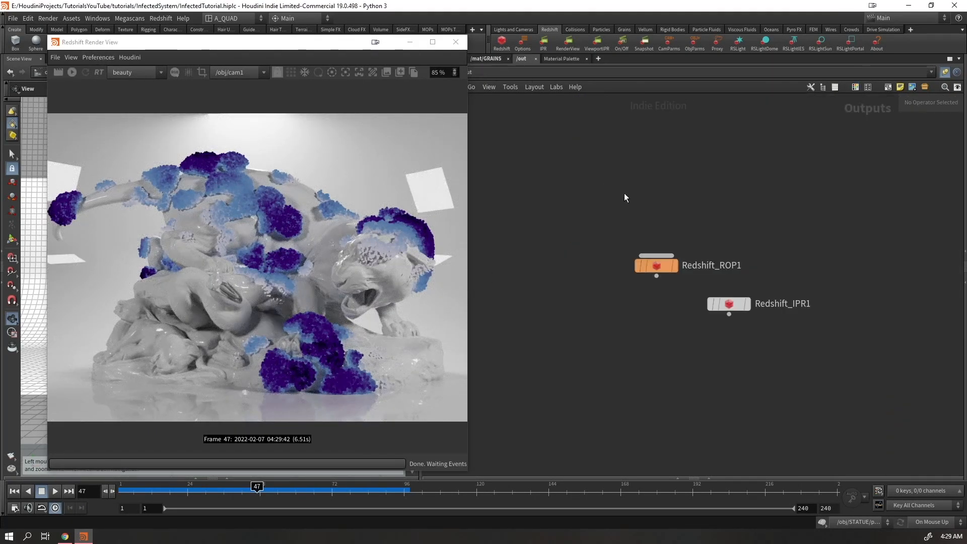
{"action": "left_click", "coordinate": [885, 201]}
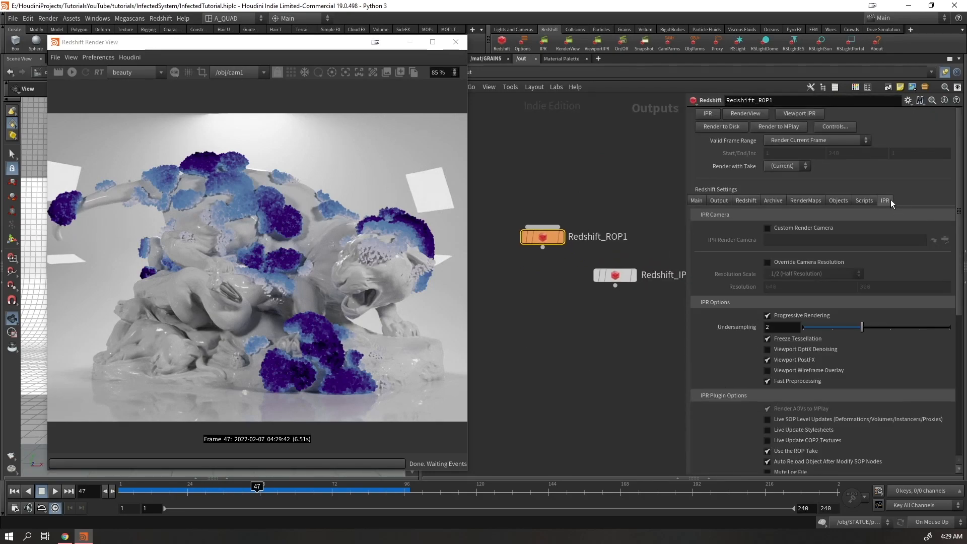
{"action": "left_click", "coordinate": [767, 421]}
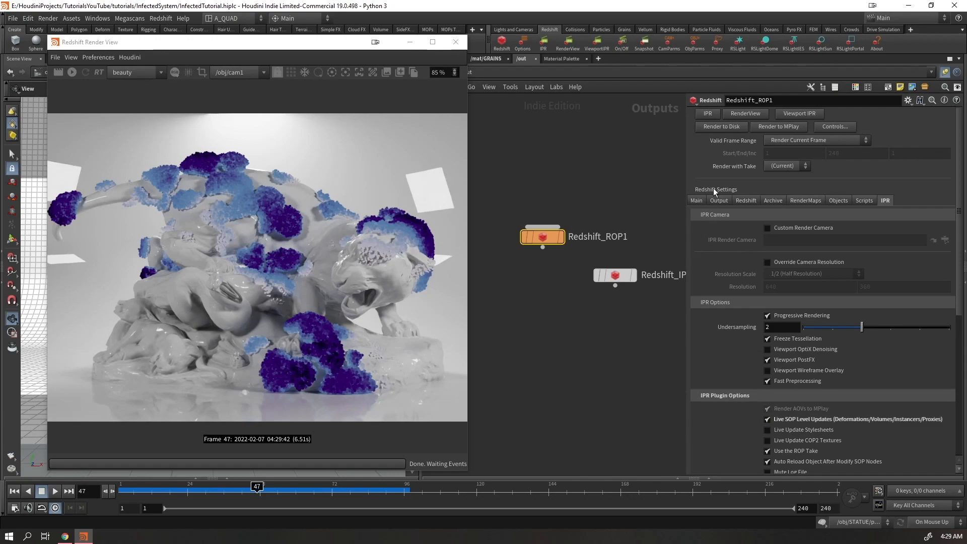
- Review Redshift_ROP1's main settings and its advanced Redshift sampling, globals and motion blur options
{"action": "left_click", "coordinate": [742, 202]}
{"action": "left_click", "coordinate": [699, 202]}
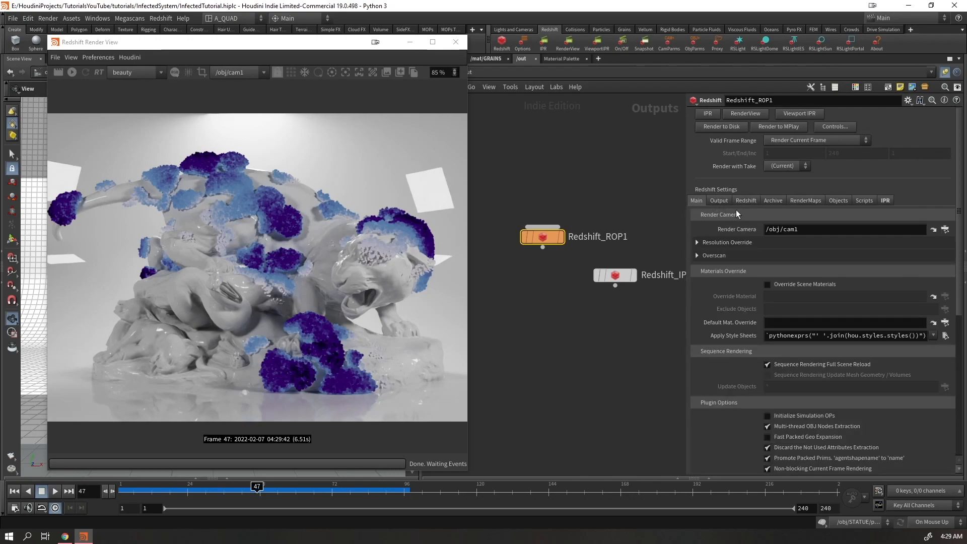
{"action": "left_click", "coordinate": [756, 200]}
{"action": "left_click", "coordinate": [736, 230]}
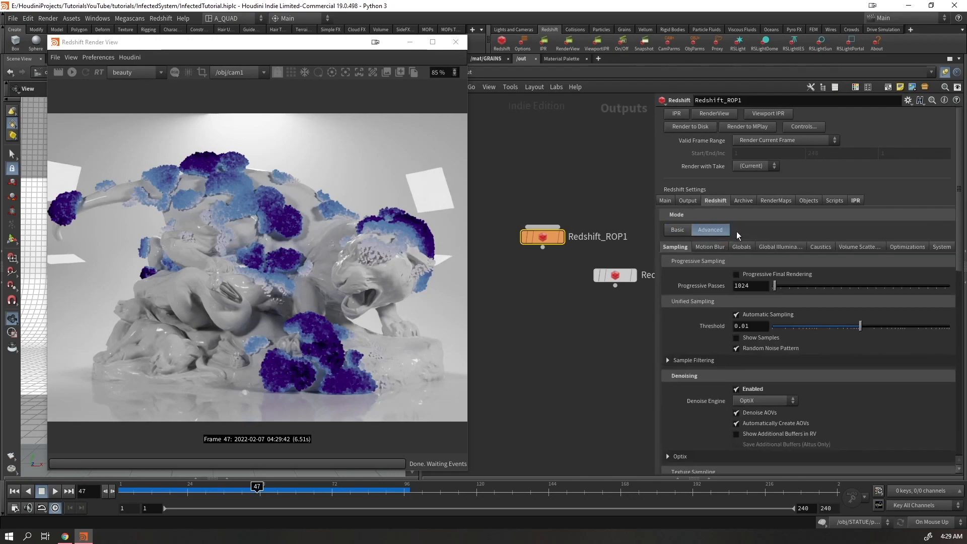
{"action": "left_click", "coordinate": [743, 246]}
{"action": "left_click", "coordinate": [705, 247]}
{"action": "left_click", "coordinate": [674, 247]}
{"action": "left_click", "coordinate": [737, 315]}
{"action": "left_click", "coordinate": [749, 314]}
{"action": "middle_click_drag", "start_coordinate": [534, 169], "coordinate": [544, 177]}
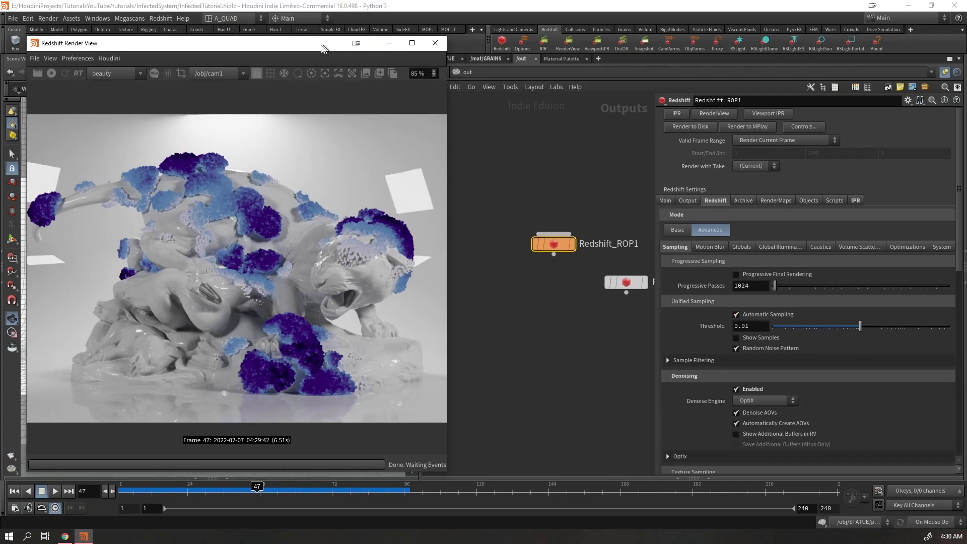
- Return to the GRAINS material network, restart the interactive render and advance the animation to frame 82
{"action": "left_click", "coordinate": [481, 59]}
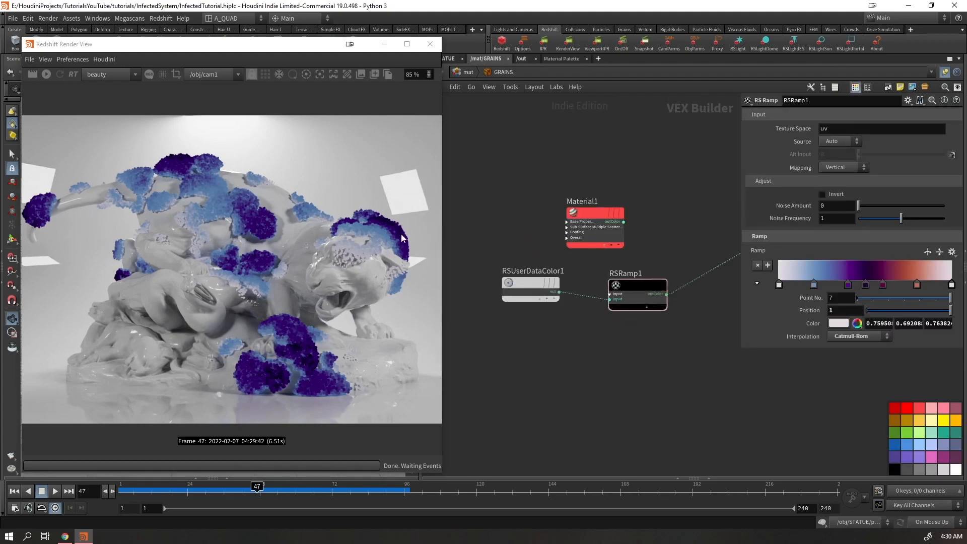
{"action": "left_click", "coordinate": [47, 76]}
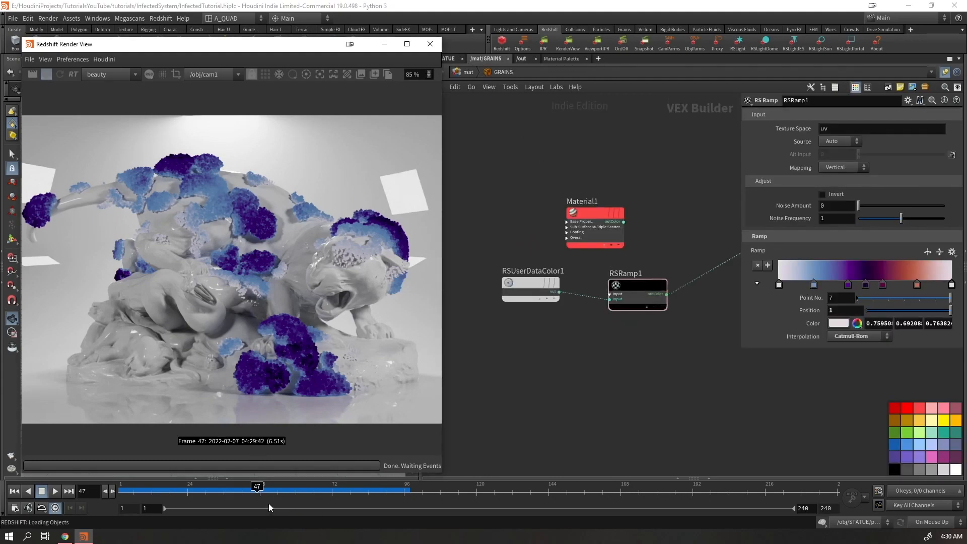
{"action": "left_click", "coordinate": [310, 496]}
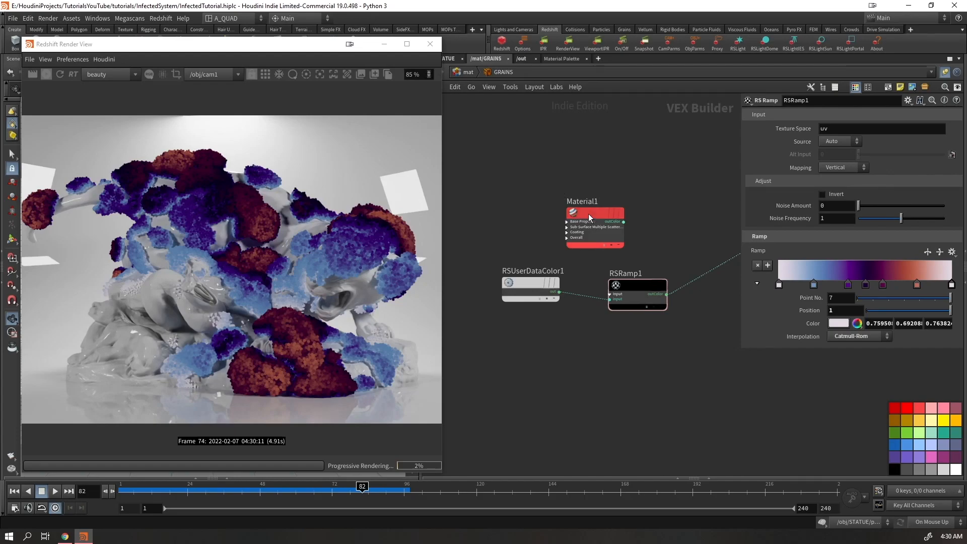
- Wire RSRamp1 into Material1's diffuse_color and Material1 into redshift_material1's Surface, save the scene and tidy the node layout
{"action": "left_click_drag", "start_coordinate": [575, 220], "coordinate": [674, 183]}
{"action": "left_click", "coordinate": [667, 294]}
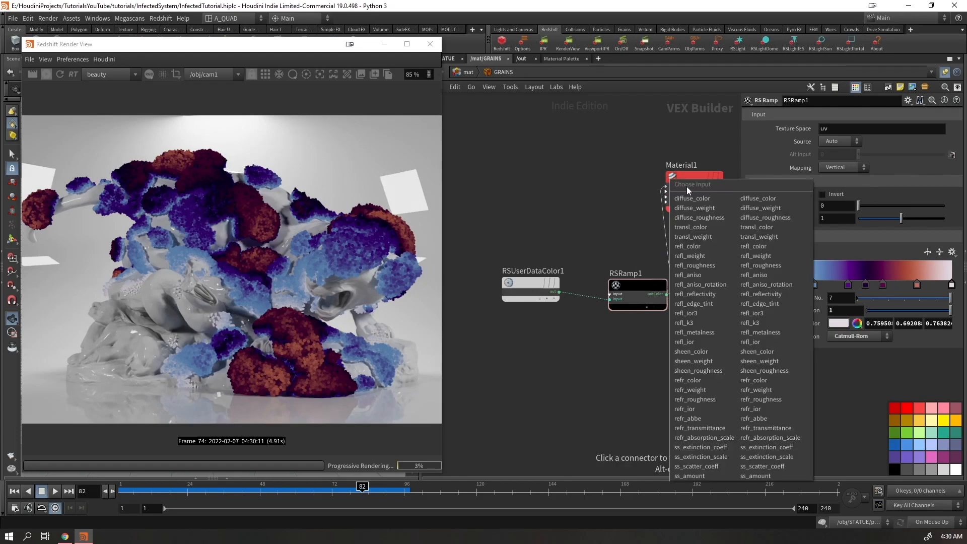
{"action": "middle_click_drag", "start_coordinate": [638, 232], "coordinate": [566, 228]}
{"action": "left_click", "coordinate": [652, 182]}
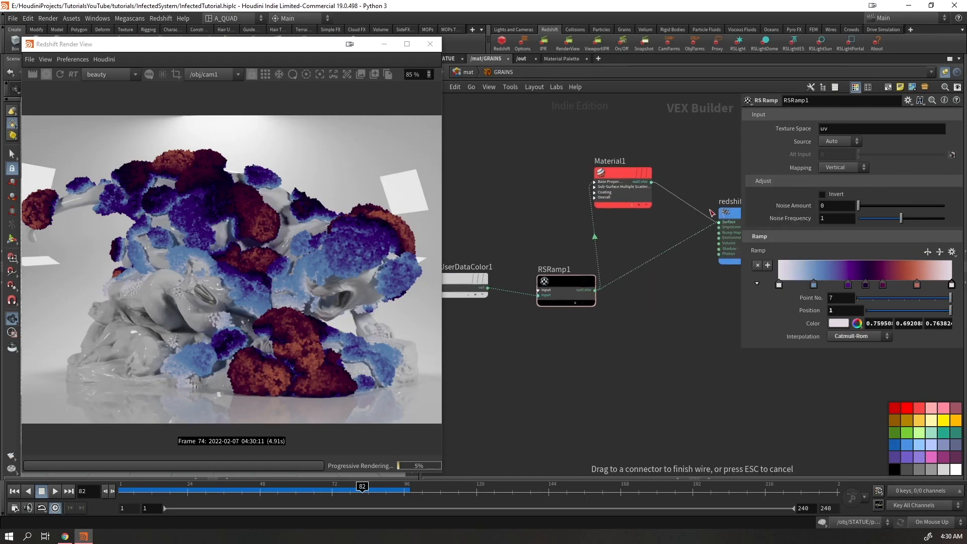
{"action": "left_click", "coordinate": [719, 221]}
{"action": "key", "text": "ctrl+s"}
{"action": "left_click_drag", "start_coordinate": [636, 209], "coordinate": [666, 234]}
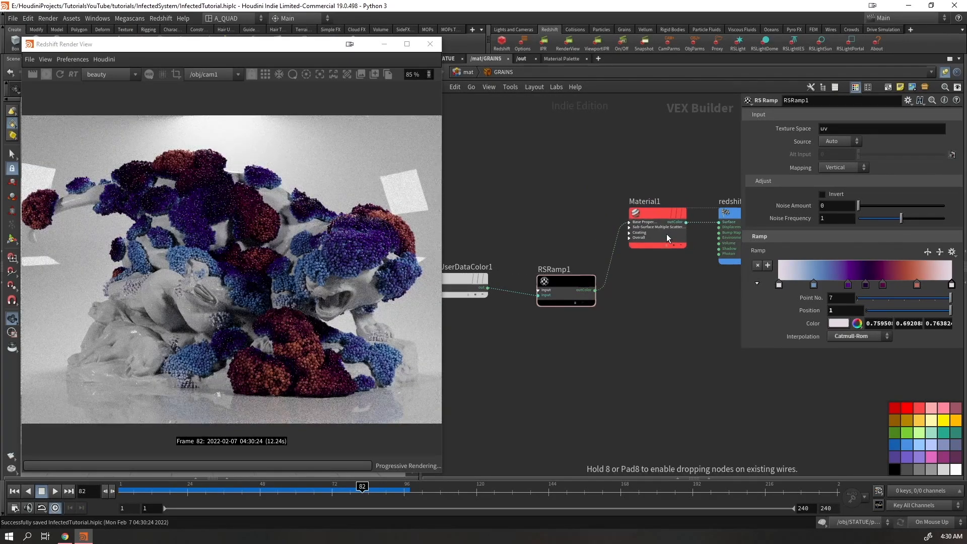
{"action": "left_click_drag", "start_coordinate": [564, 282], "coordinate": [536, 254]}
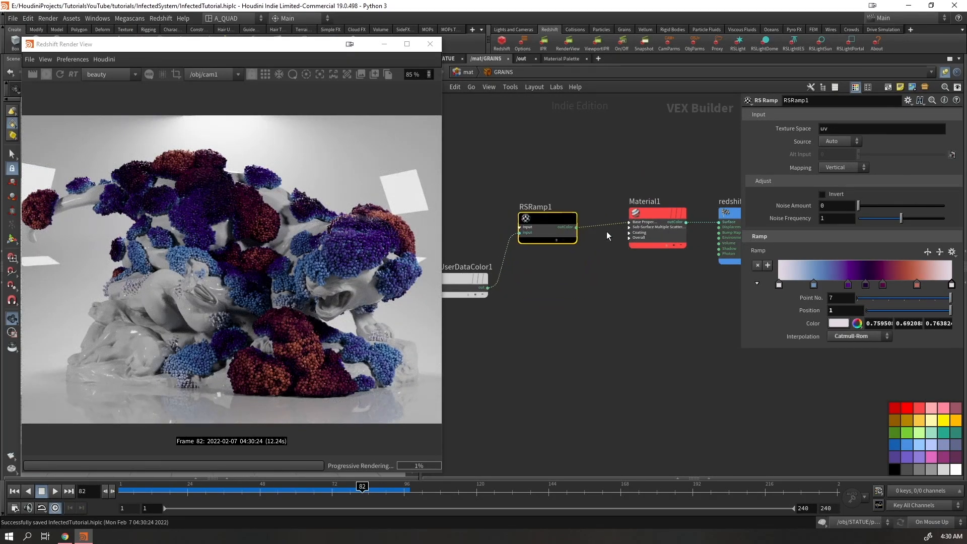
- Wire RSRamp1's outColor into Material1's emission_color and set the material's Emission Weight to 0.25
{"action": "scroll", "coordinate": [606, 232], "scroll_direction": "up", "scroll_amount": 3}
{"action": "left_click", "coordinate": [642, 235]}
{"action": "middle_click_drag", "start_coordinate": [577, 324], "coordinate": [545, 309]}
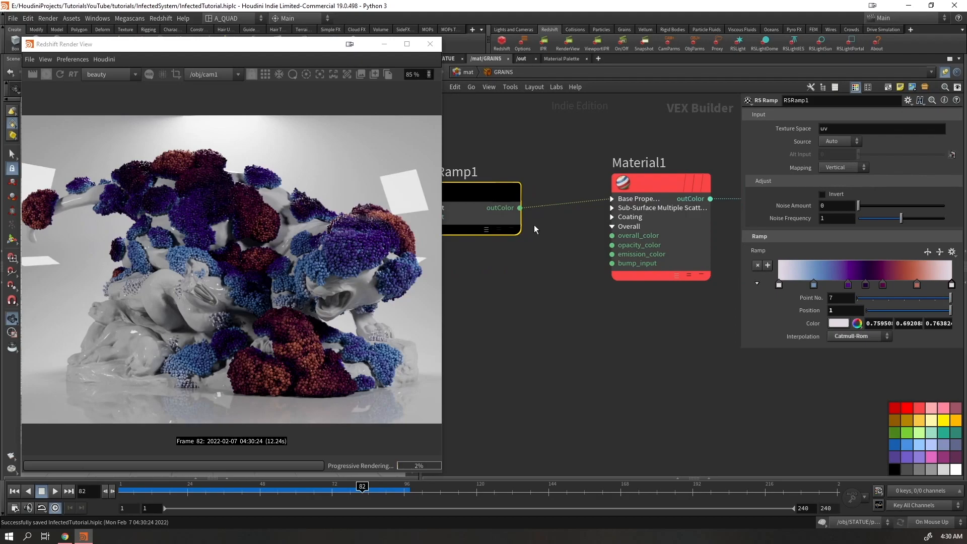
{"action": "left_click", "coordinate": [519, 205]}
{"action": "left_click", "coordinate": [624, 253]}
{"action": "left_click", "coordinate": [627, 264]}
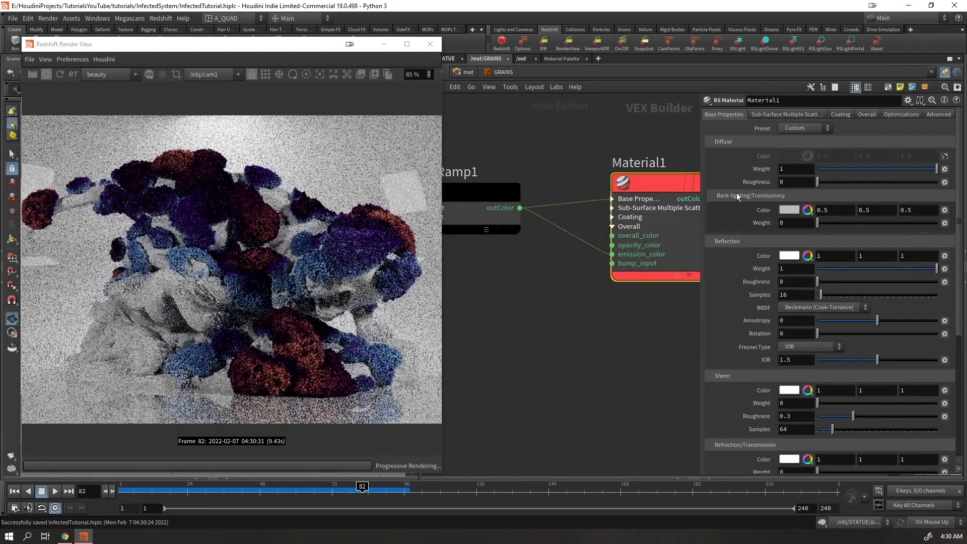
{"action": "left_click", "coordinate": [865, 114]}
{"action": "left_click", "coordinate": [798, 169]}
{"action": "type", "text": "0.25"}
{"action": "key", "text": "Return"}
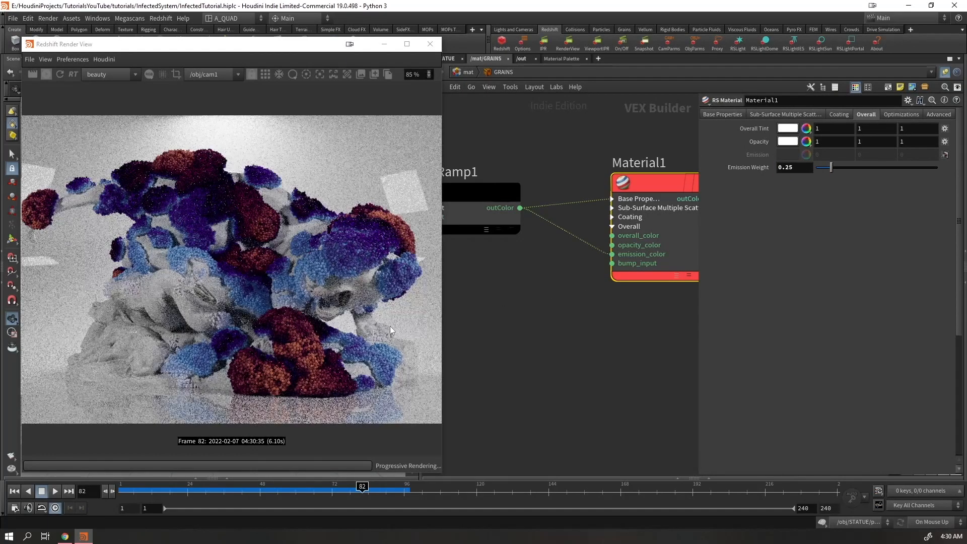
- Inspect the glowing grains in the render, and compare Material1's Emission Weight at 0 and 0.25
{"action": "scroll", "coordinate": [346, 244], "scroll_direction": "up", "scroll_amount": 6}
{"action": "scroll", "coordinate": [333, 265], "scroll_direction": "down", "scroll_amount": 5}
{"action": "scroll", "coordinate": [331, 265], "scroll_direction": "down", "scroll_amount": 1}
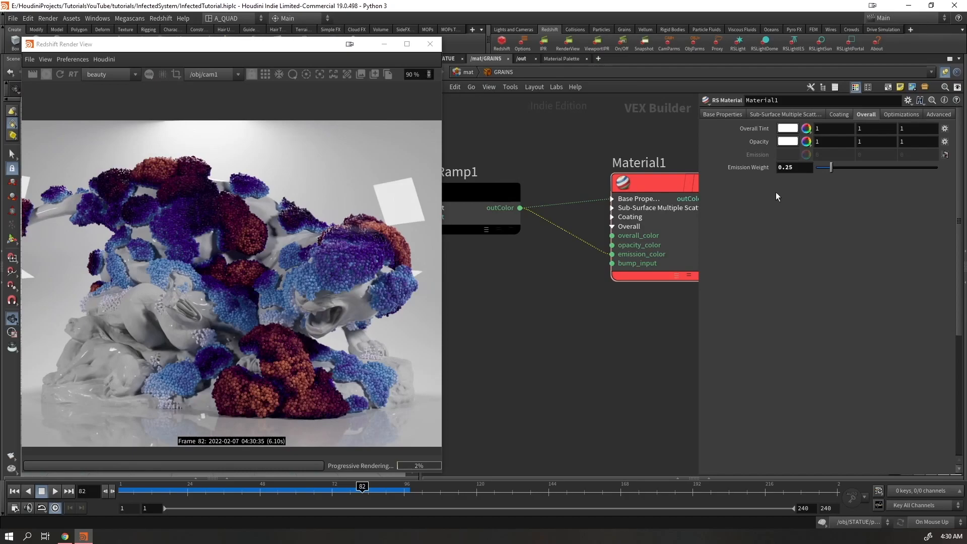
{"action": "left_click_drag", "start_coordinate": [815, 169], "coordinate": [813, 169]}
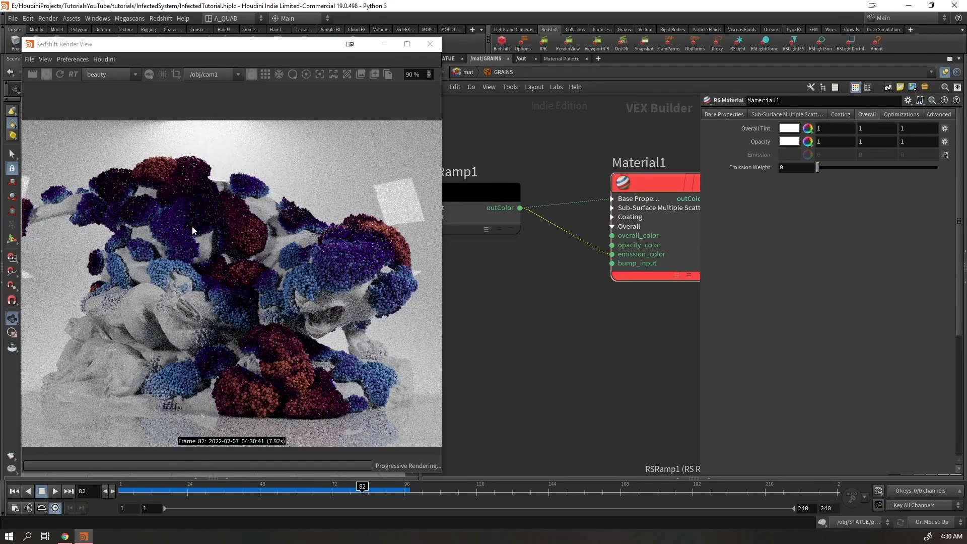
{"action": "left_click", "coordinate": [788, 168]}
{"action": "type", "text": ".25"}
{"action": "key", "text": "Return"}
- Try Emission Weight values of 0.35 and 0.5 on Material1
{"action": "left_click_drag", "start_coordinate": [797, 168], "coordinate": [732, 185]}
{"action": "type", "text": "0.35"}
{"action": "key", "text": "Return"}
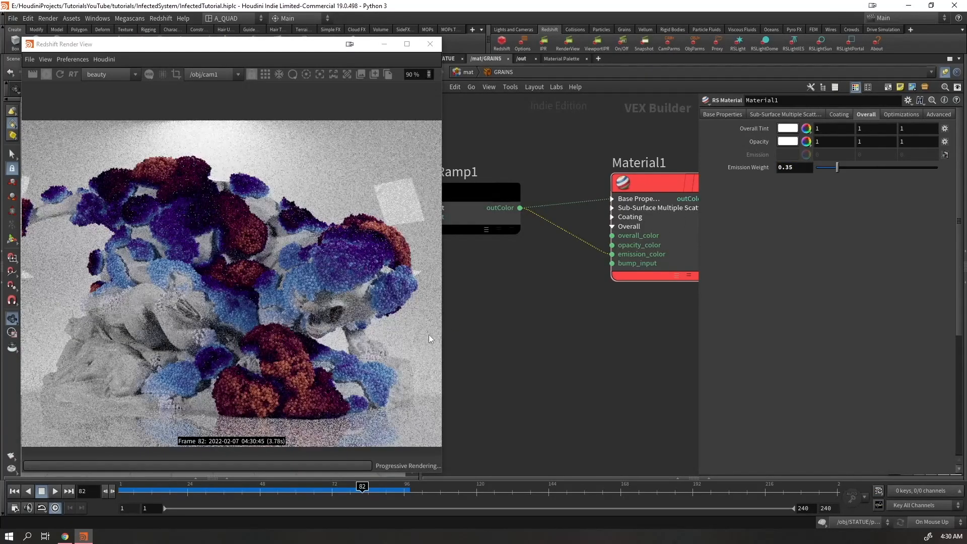
{"action": "scroll", "coordinate": [280, 337], "scroll_direction": "down", "scroll_amount": 1}
{"action": "left_click_drag", "start_coordinate": [804, 169], "coordinate": [736, 180]}
{"action": "type", "text": "0.5"}
{"action": "key", "text": "Return"}
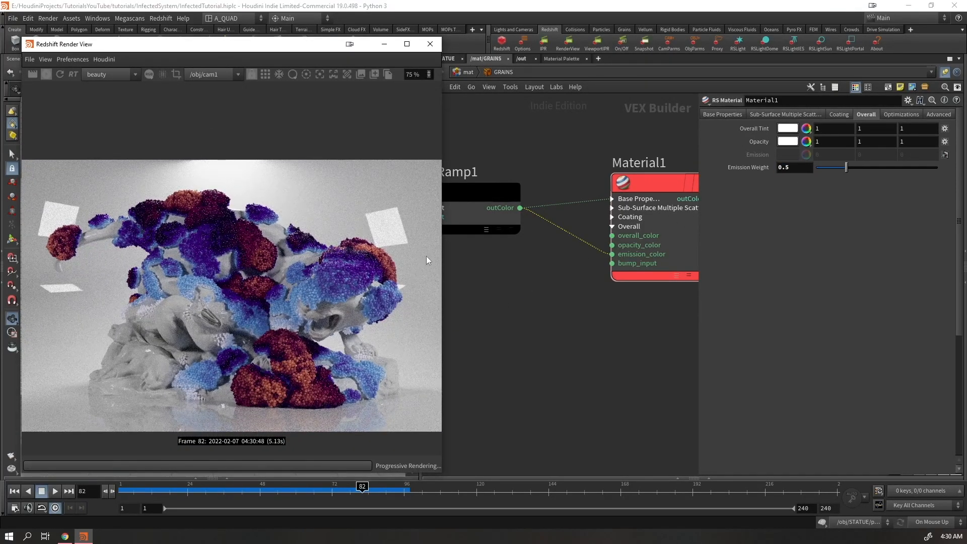
- Widen the render view and apply the Blackbody preset to RSRamp1's colour ramp
{"action": "left_click_drag", "start_coordinate": [445, 105], "coordinate": [501, 105]}
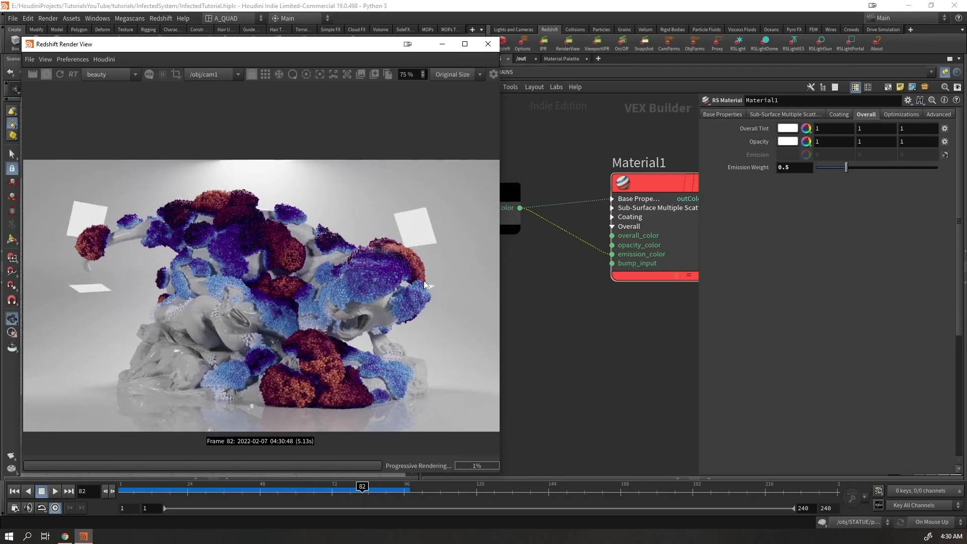
{"action": "scroll", "coordinate": [554, 361], "scroll_direction": "down", "scroll_amount": 3}
{"action": "middle_click_drag", "start_coordinate": [554, 359], "coordinate": [582, 338]}
{"action": "left_click", "coordinate": [561, 272]}
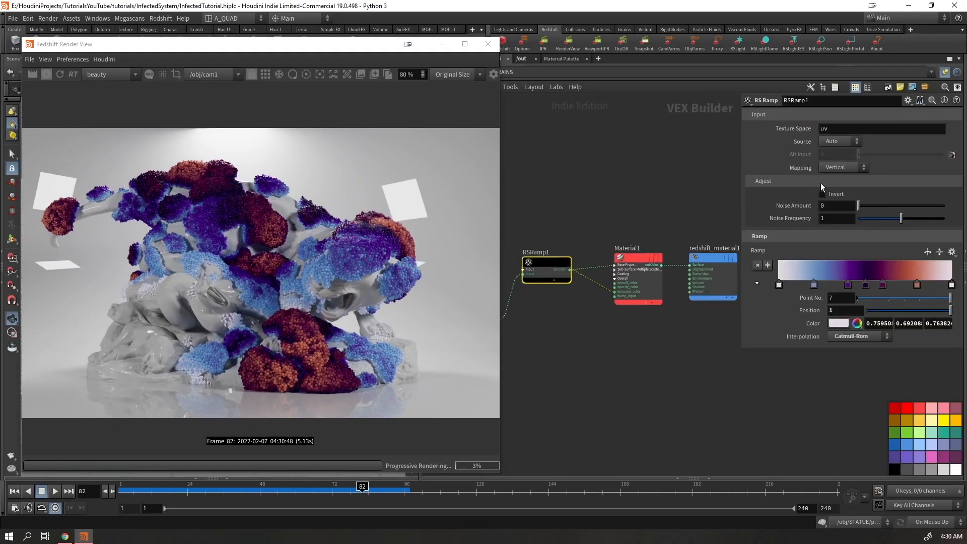
{"action": "left_click", "coordinate": [953, 252]}
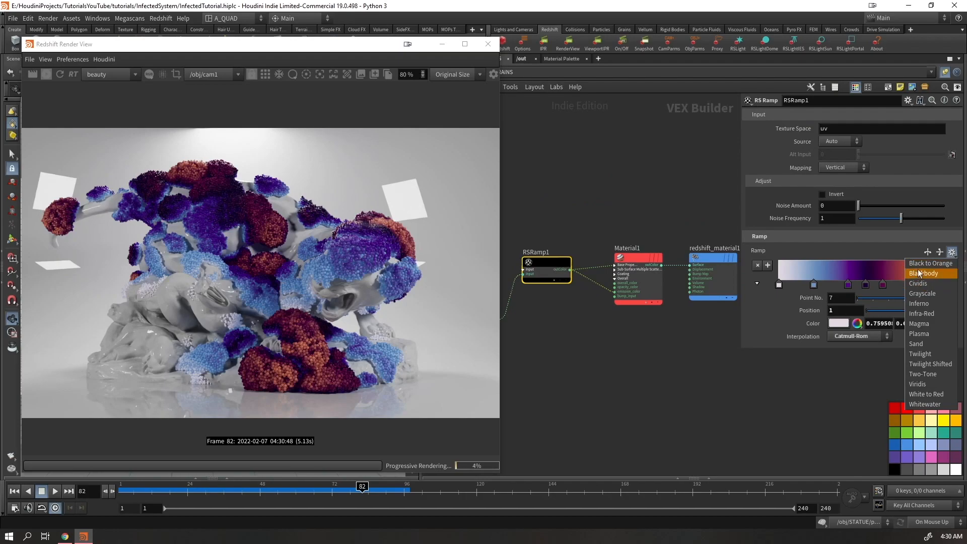
{"action": "left_click", "coordinate": [920, 273]}
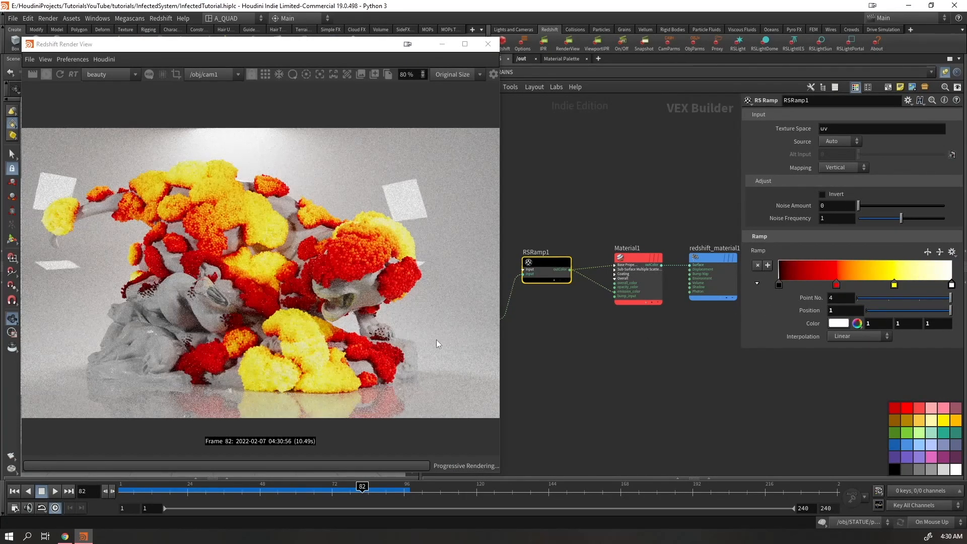
- Lower Material1's Emission Weight to 0.25 and then 0.2, and inspect the render
{"action": "left_click_drag", "start_coordinate": [663, 215], "coordinate": [631, 323]}
{"action": "double_click", "coordinate": [799, 174]}
{"action": "type", "text": "0.25"}
{"action": "key", "text": "Return"}
{"action": "double_click", "coordinate": [795, 168]}
{"action": "type", "text": ".2"}
{"action": "key", "text": "Return"}
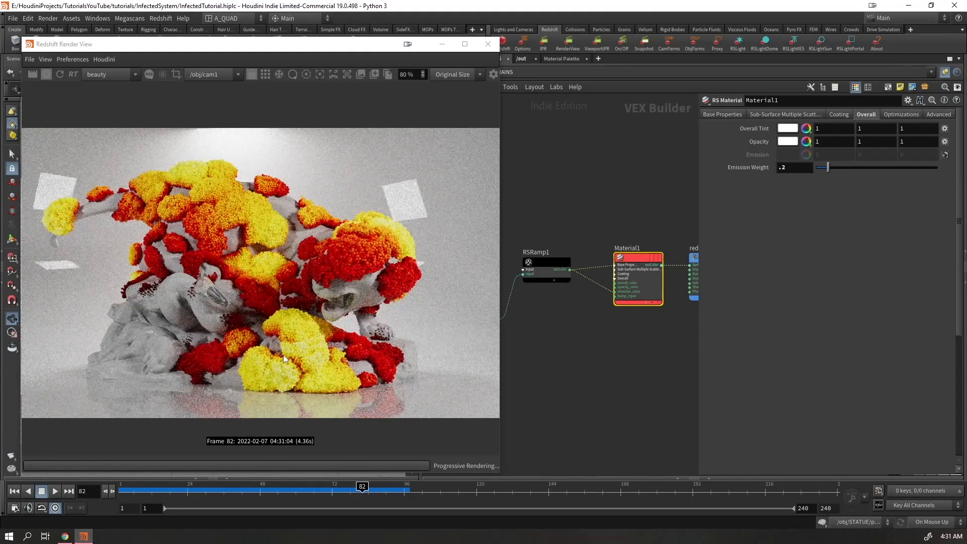
{"action": "scroll", "coordinate": [282, 355], "scroll_direction": "down", "scroll_amount": 1}
{"action": "scroll", "coordinate": [284, 367], "scroll_direction": "up", "scroll_amount": 1}
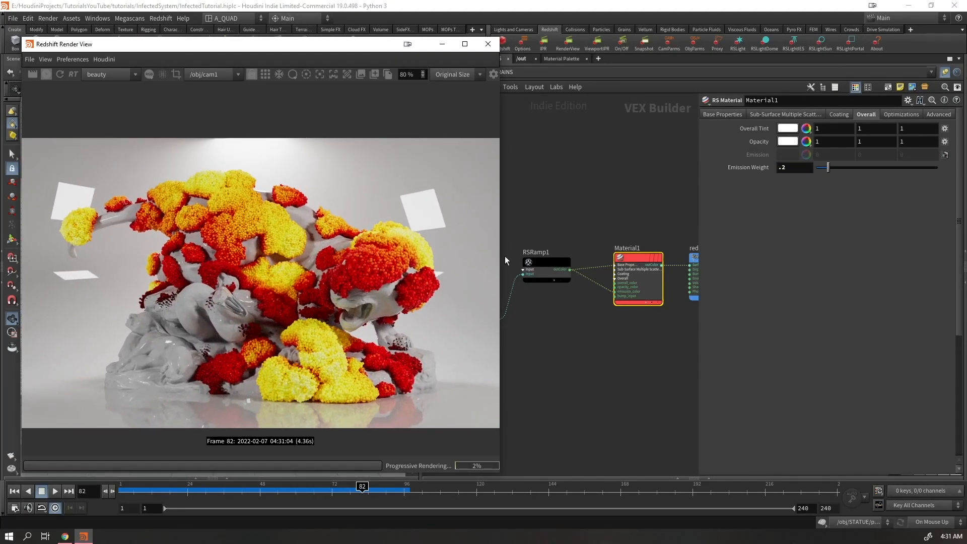
- Line up RSUserDataColor1 with RSRamp1, and try a lower reflection weight in Material1's base properties
{"action": "middle_click_drag", "start_coordinate": [603, 219], "coordinate": [638, 206]}
{"action": "left_click_drag", "start_coordinate": [524, 294], "coordinate": [538, 249]}
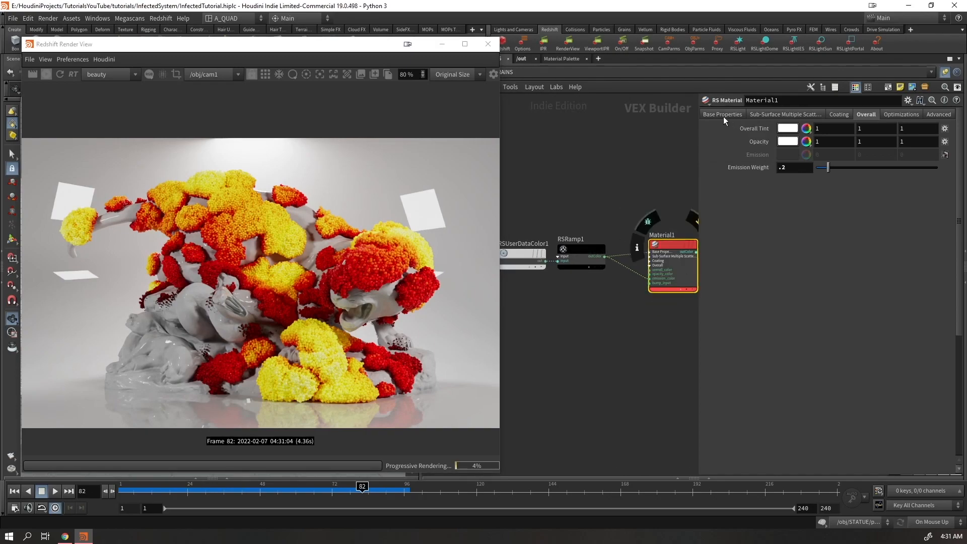
{"action": "left_click", "coordinate": [724, 116]}
{"action": "left_click_drag", "start_coordinate": [936, 282], "coordinate": [578, 292]}
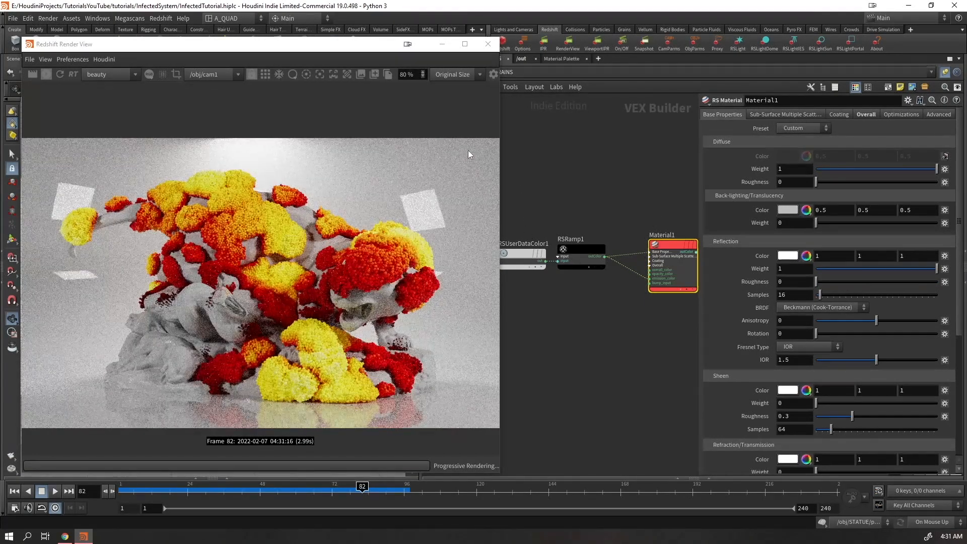
- Narrow the render view and open the BG material network from the mat level
{"action": "left_click_drag", "start_coordinate": [500, 95], "coordinate": [419, 95]}
{"action": "left_click", "coordinate": [467, 73]}
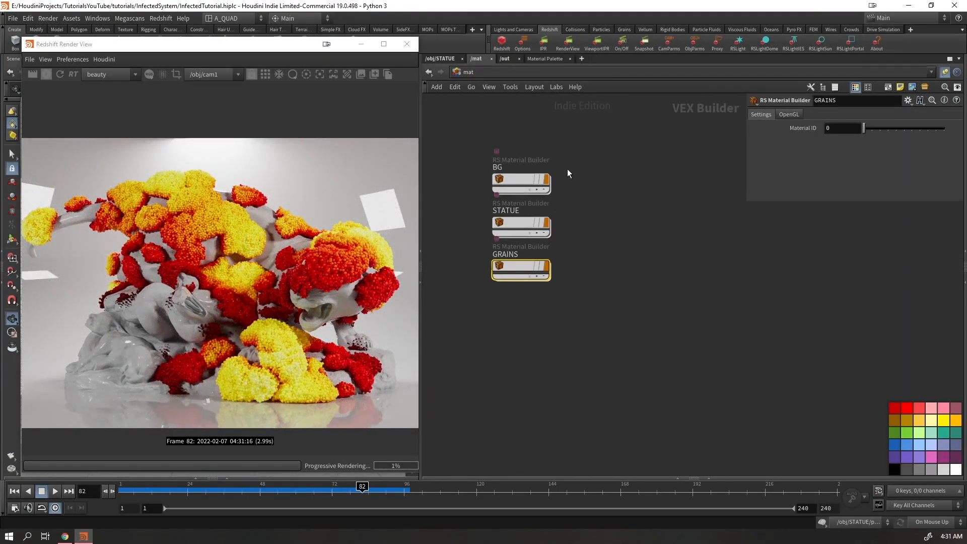
{"action": "left_click", "coordinate": [525, 180]}
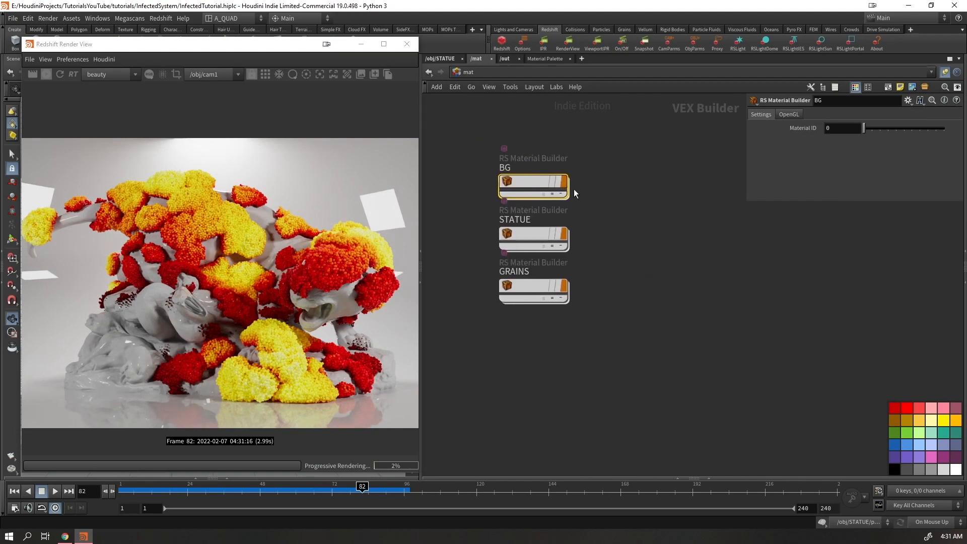
{"action": "key", "text": "Return"}
- Add an RS Maxon Noise node below Material1 and inspect the floor area in the render
{"action": "middle_click_drag", "start_coordinate": [612, 357], "coordinate": [583, 289]}
{"action": "key", "text": "Tab"}
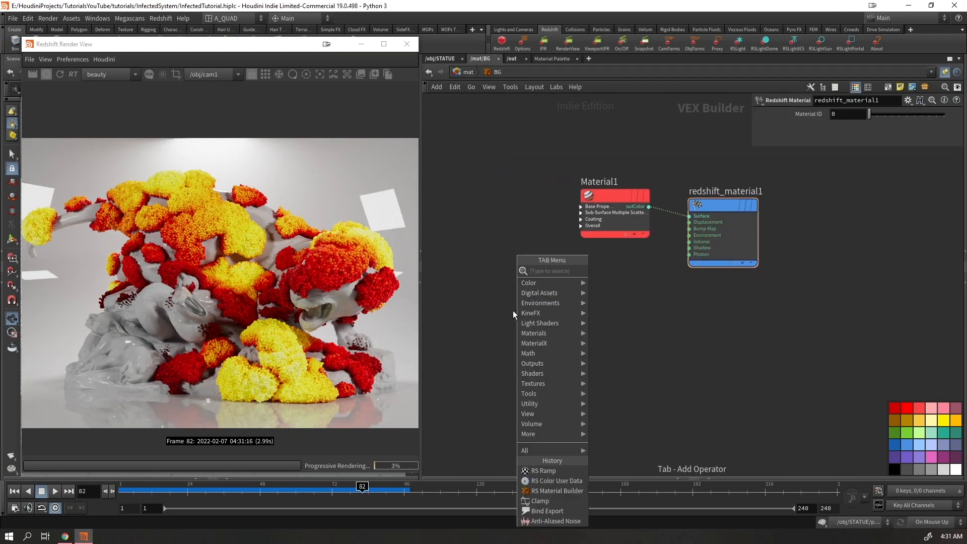
{"action": "type", "text": "maxon"}
{"action": "key", "text": "Return"}
{"action": "left_click", "coordinate": [498, 336]}
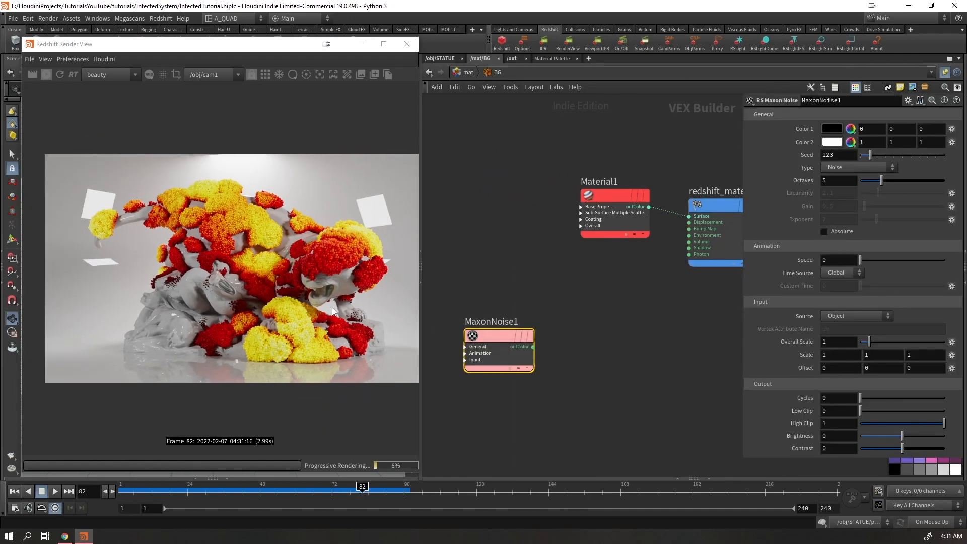
{"action": "scroll", "coordinate": [334, 311], "scroll_direction": "up", "scroll_amount": 5}
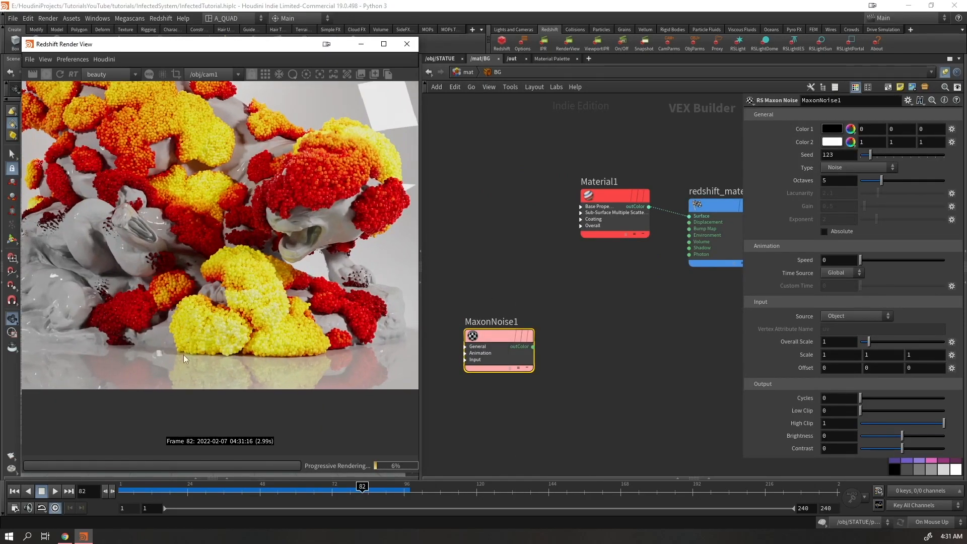
{"action": "scroll", "coordinate": [291, 358], "scroll_direction": "down", "scroll_amount": 2}
{"action": "scroll", "coordinate": [162, 229], "scroll_direction": "down", "scroll_amount": 2}
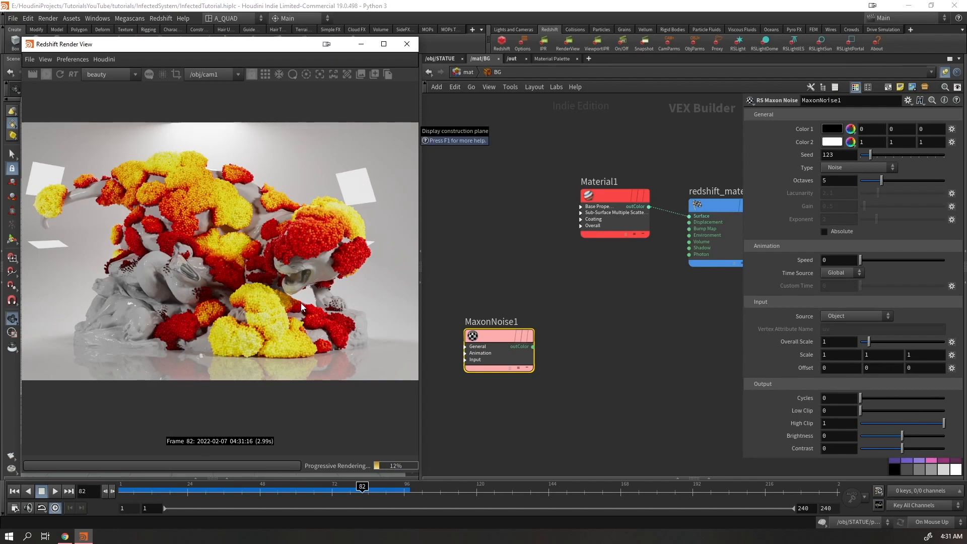
- Add an RS Displacement node fed by MaxonNoise1's outColor
{"action": "left_click", "coordinate": [532, 347]}
{"action": "middle_click_drag", "start_coordinate": [588, 324], "coordinate": [557, 298]}
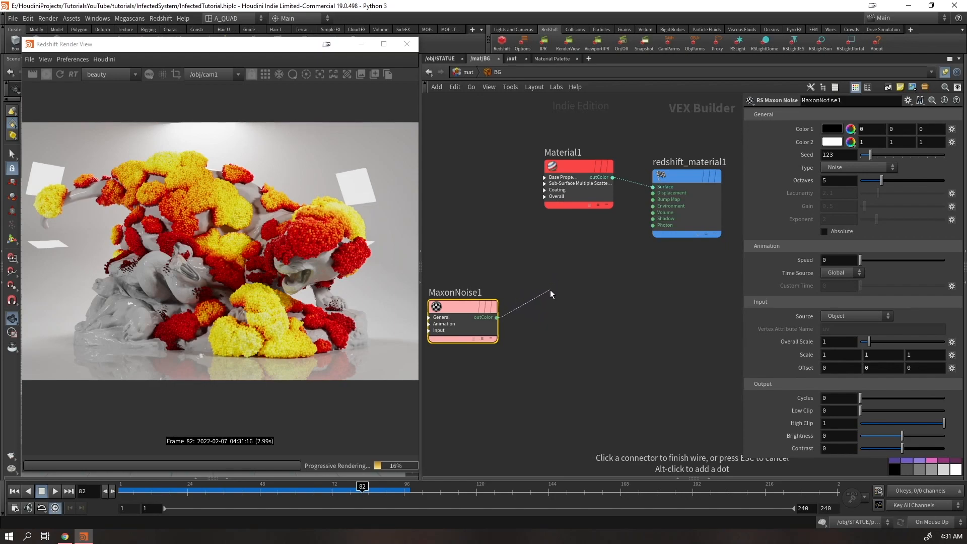
{"action": "left_click", "coordinate": [575, 278]}
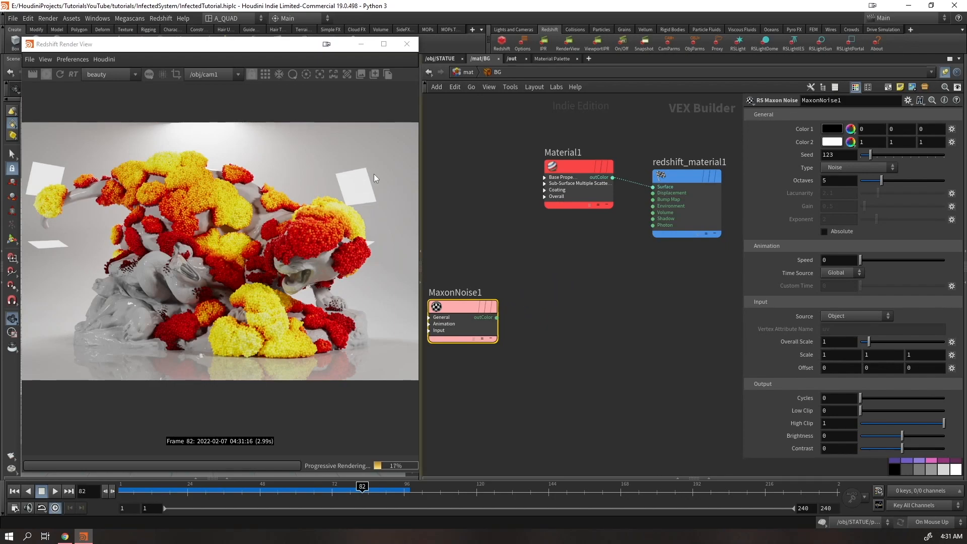
{"action": "left_click", "coordinate": [497, 318]}
{"action": "key", "text": "Tab"}
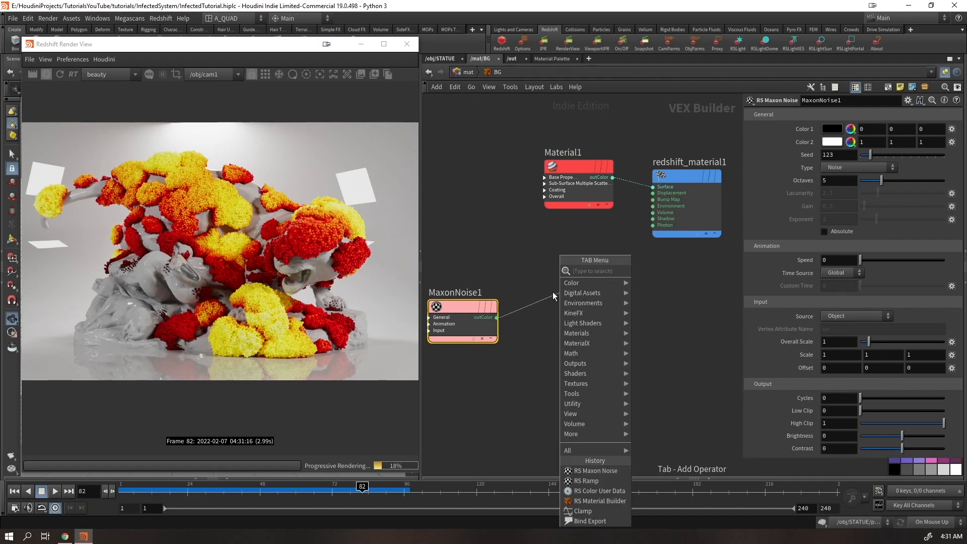
{"action": "type", "text": "disp"}
{"action": "key", "text": "Return"}
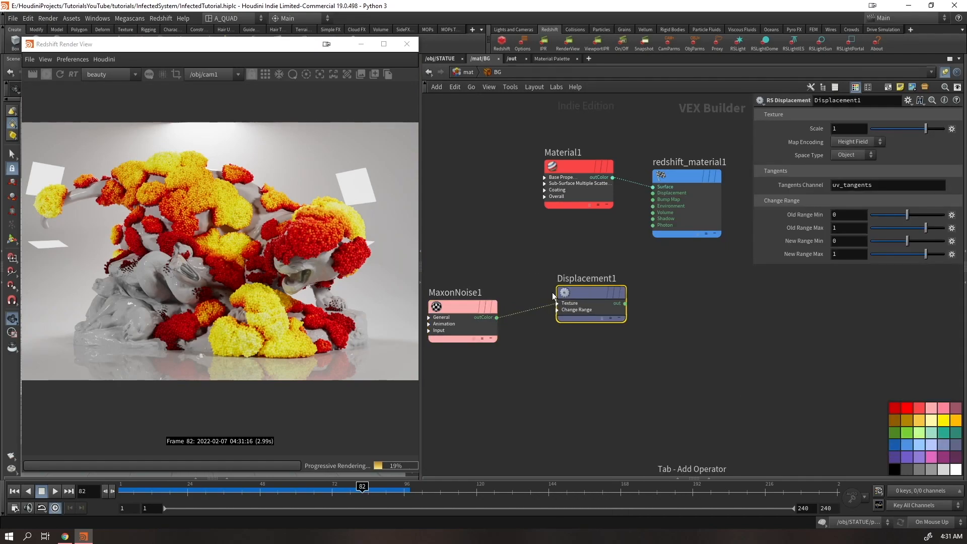
- Tidy the node layout, saving the scene, and wire Displacement1 into redshift_material1's Displacement input
{"action": "left_click_drag", "start_coordinate": [585, 297], "coordinate": [568, 311]}
{"action": "left_click_drag", "start_coordinate": [579, 199], "coordinate": [464, 209]}
{"action": "key", "text": "ctrl+s"}
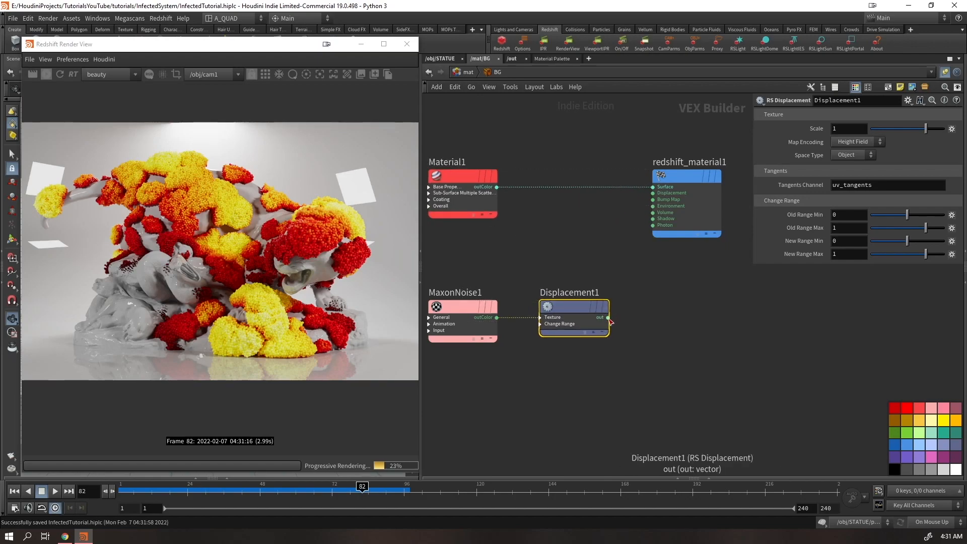
{"action": "left_click_drag", "start_coordinate": [608, 317], "coordinate": [657, 196]}
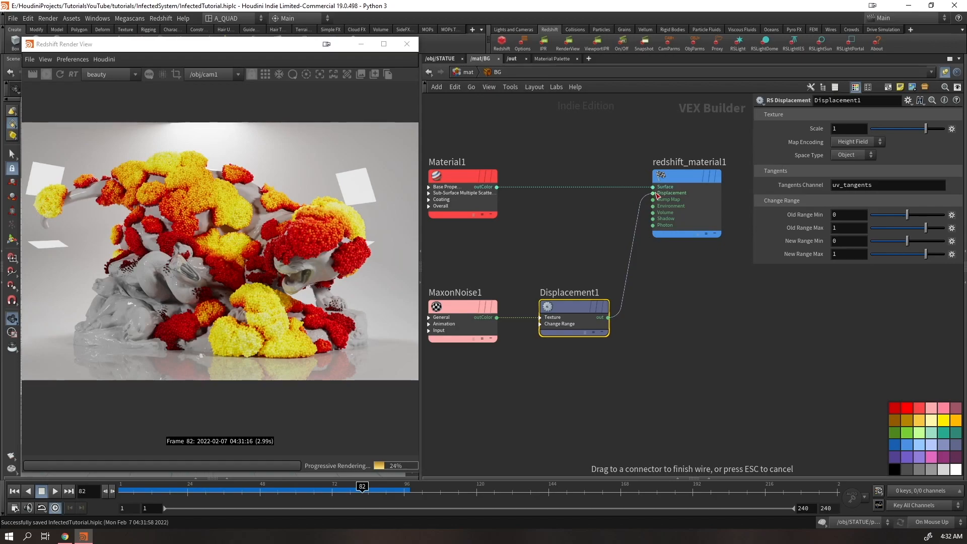
{"action": "left_click", "coordinate": [655, 194]}
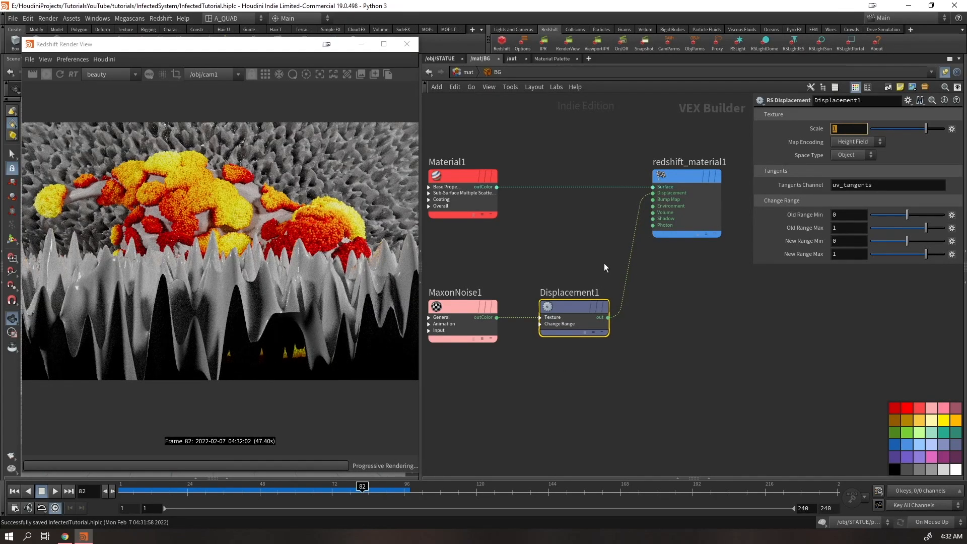
- Preview MaxonNoise1 directly on the Surface input with displacement disconnected, and set Displacement1's Scale to 0.002
{"action": "left_click", "coordinate": [497, 318]}
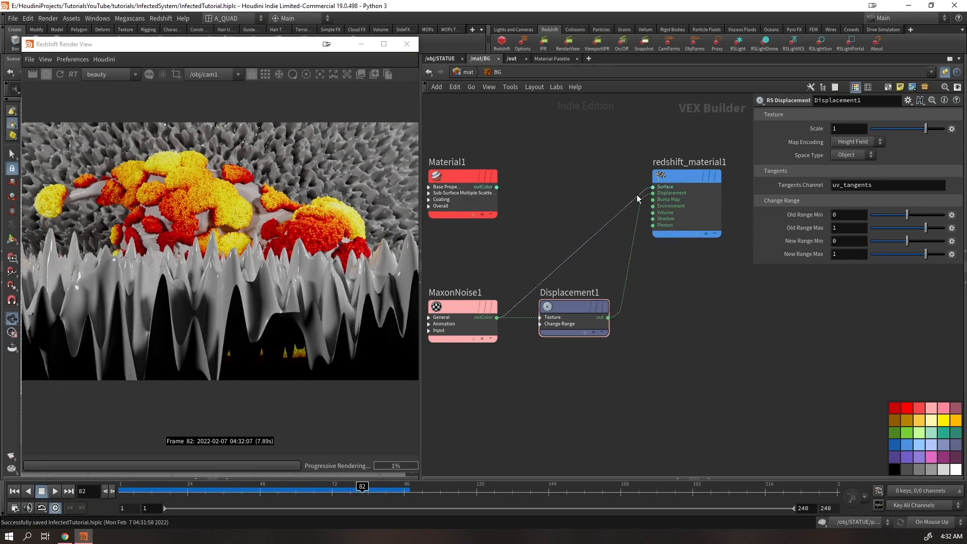
{"action": "left_click", "coordinate": [653, 187]}
{"action": "left_click", "coordinate": [624, 265]}
{"action": "key", "text": "Delete"}
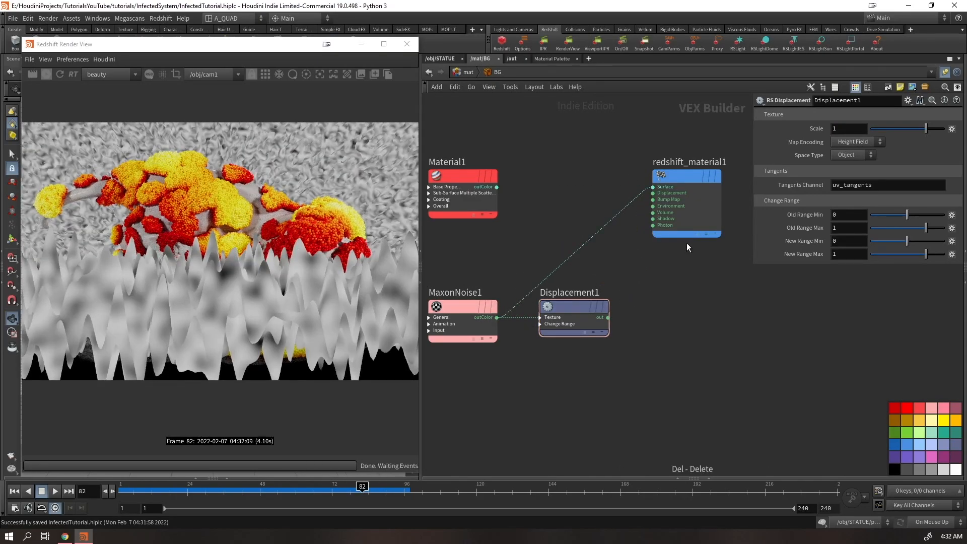
{"action": "type", "text": "0.002"}
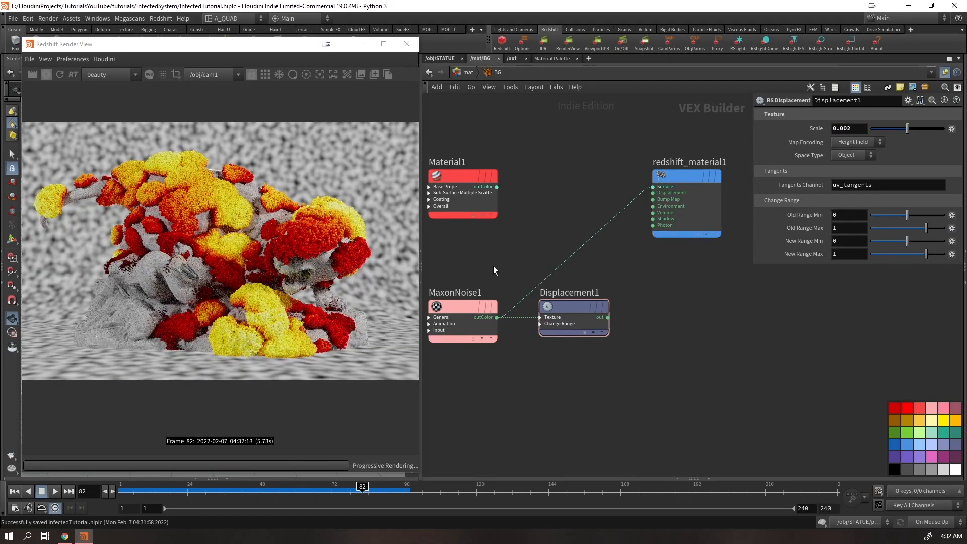
- Set MaxonNoise1's noise type to FBM and its Overall Scale to 0.2
{"action": "left_click", "coordinate": [468, 308]}
{"action": "left_click", "coordinate": [833, 168]}
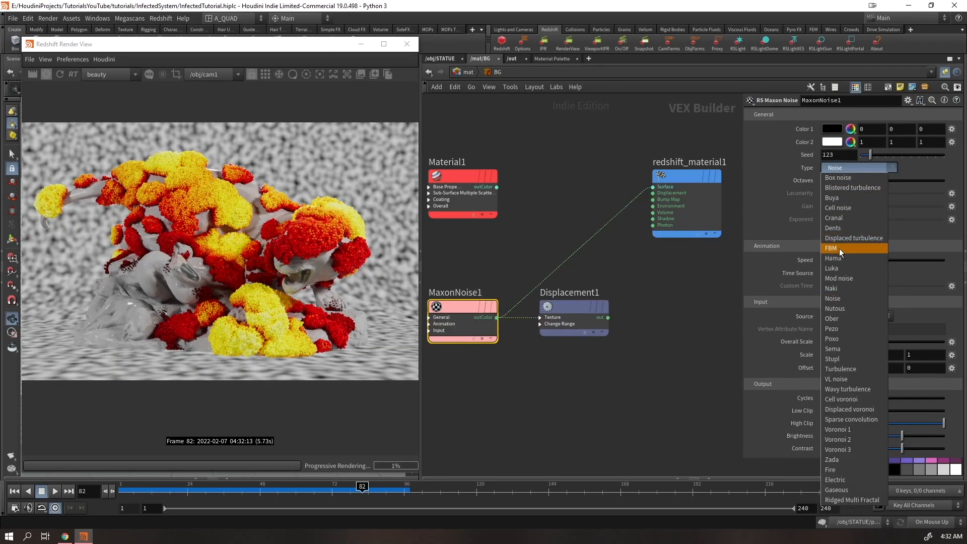
{"action": "left_click", "coordinate": [839, 248]}
{"action": "type", "text": "0.2"}
{"action": "key", "text": "Return"}
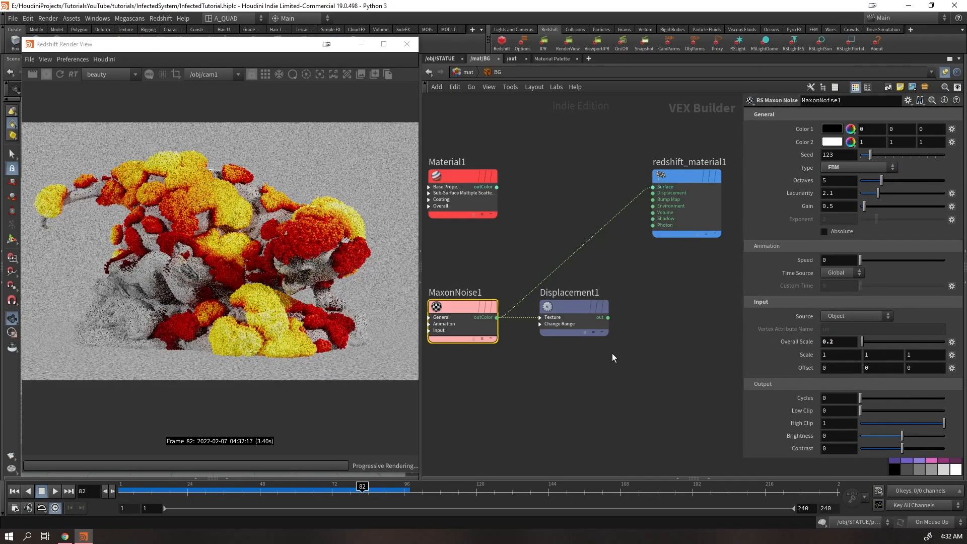
- Reconnect Displacement1 and Material1 to redshift_material1's Displacement and Surface inputs, and align Material1 above Displacement1
{"action": "left_click_drag", "start_coordinate": [608, 317], "coordinate": [653, 193]}
{"action": "left_click_drag", "start_coordinate": [496, 187], "coordinate": [653, 187]}
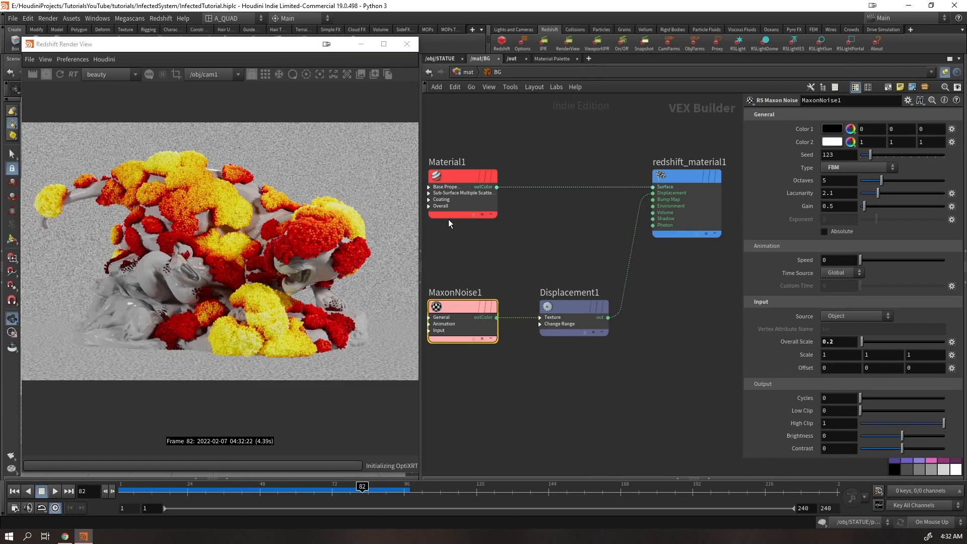
{"action": "left_click_drag", "start_coordinate": [467, 178], "coordinate": [575, 176]}
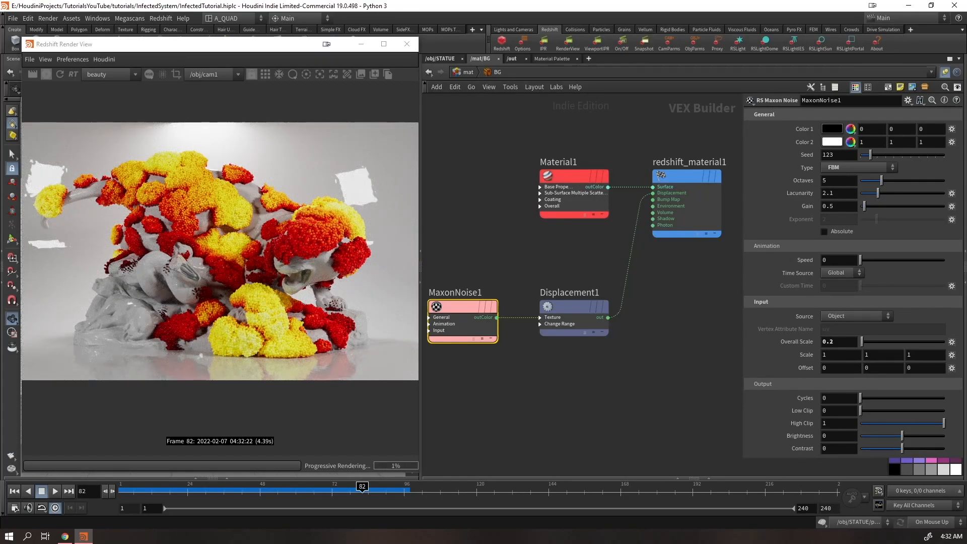
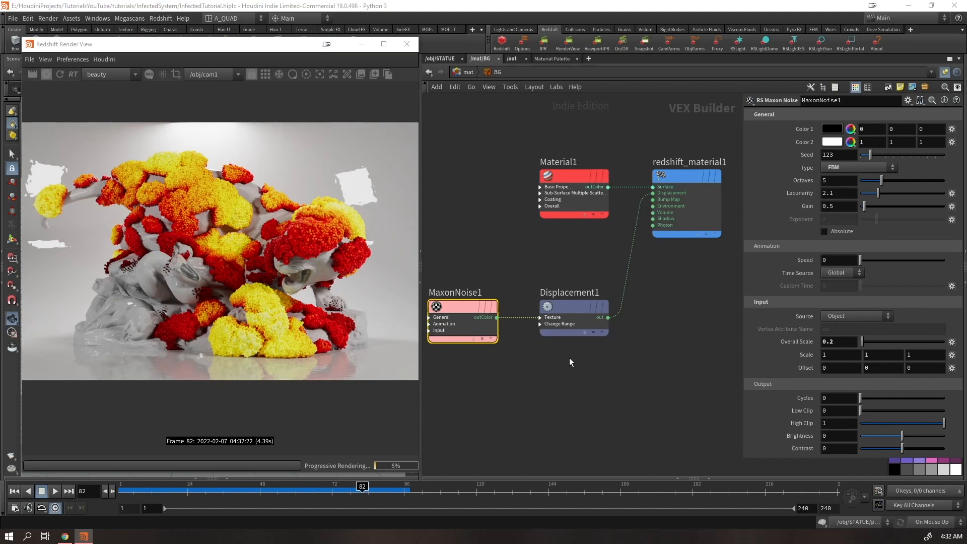
- Set Displacement1's Scale to 0.0015 and its new range from -0.5 to 0.5
{"action": "left_click", "coordinate": [573, 325]}
{"action": "type", "text": "0.0015"}
{"action": "left_click", "coordinate": [849, 240]}
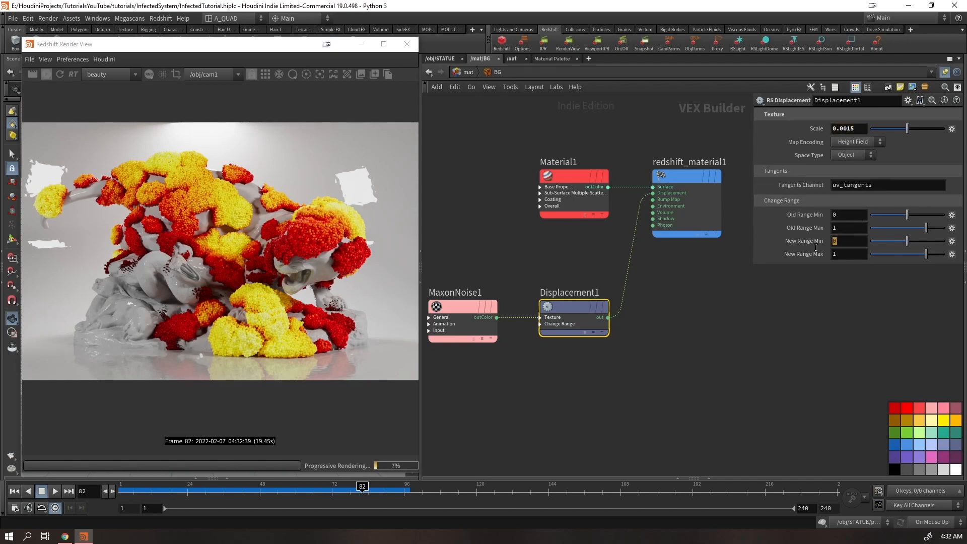
{"action": "type", "text": "-0.5"}
{"action": "key", "text": "Tab"}
{"action": "type", "text": "0.5"}
{"action": "key", "text": "Return"}
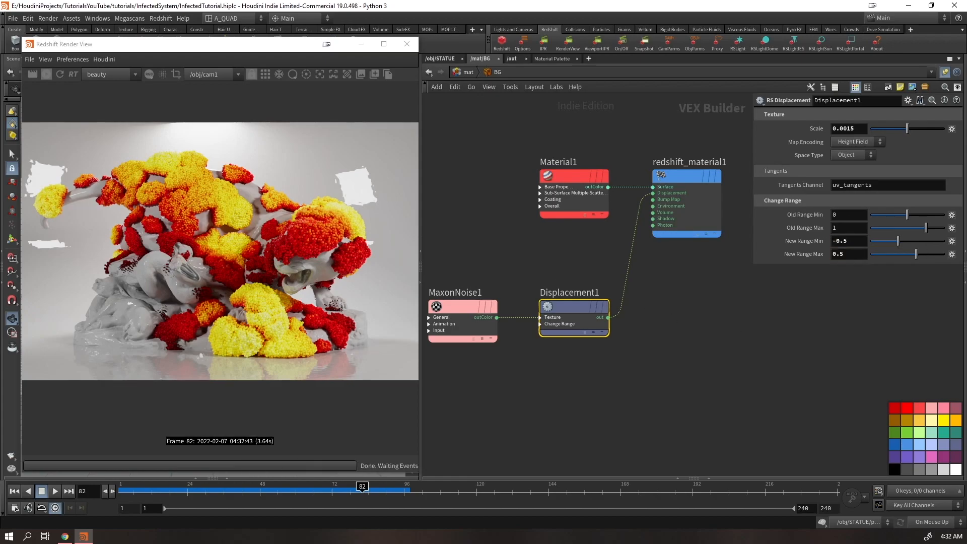
- Reduce MaxonNoise1's Overall Scale to 0.1 and inspect the backdrop in the render
{"action": "left_click", "coordinate": [461, 310]}
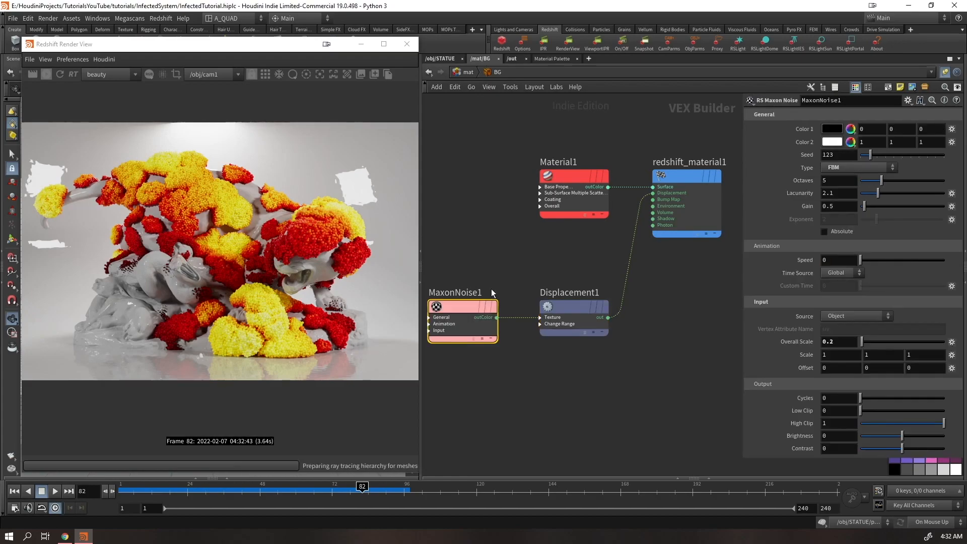
{"action": "left_click_drag", "start_coordinate": [835, 342], "coordinate": [754, 352]}
{"action": "type", "text": "0.1"}
{"action": "key", "text": "Return"}
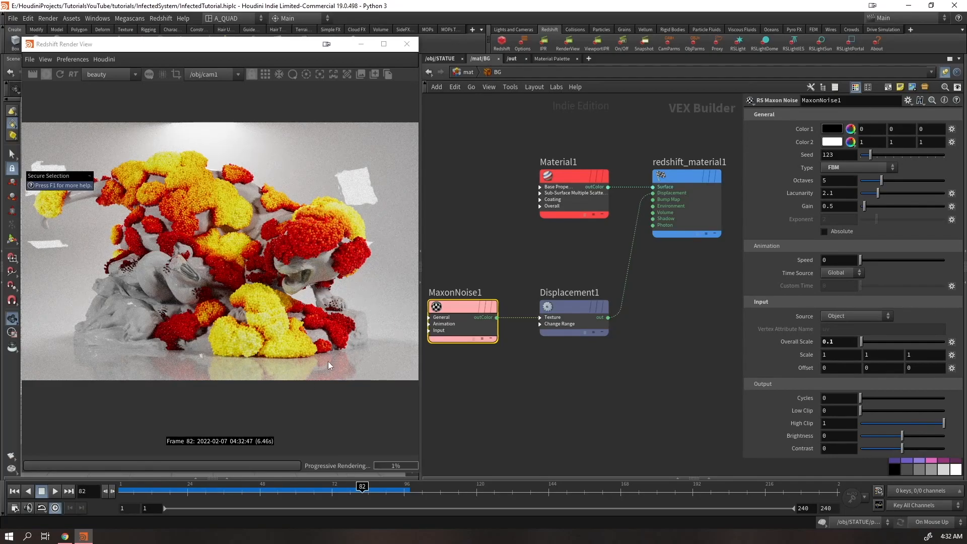
{"action": "scroll", "coordinate": [353, 170], "scroll_direction": "up", "scroll_amount": 6}
{"action": "scroll", "coordinate": [351, 195], "scroll_direction": "down", "scroll_amount": 3}
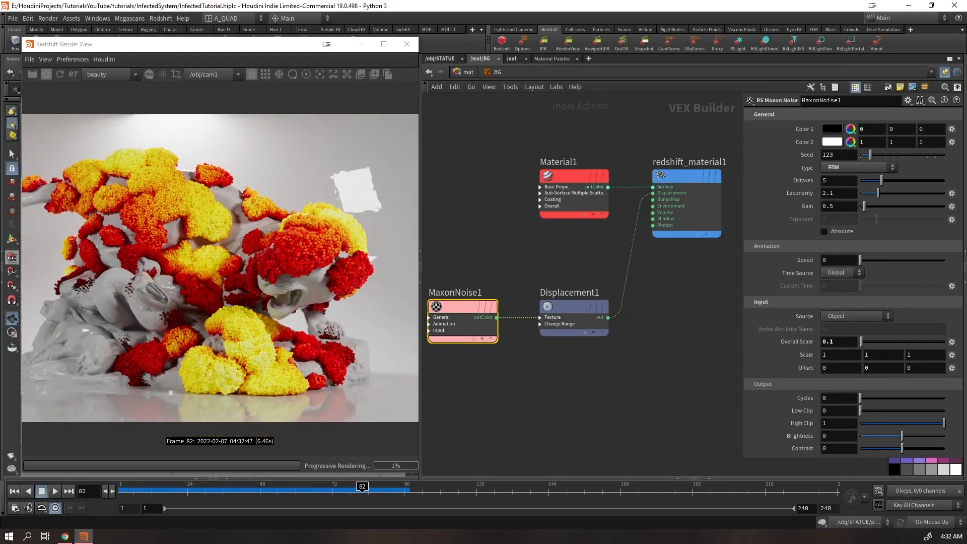
- Return to the object level, move the render view off the viewport, and look through rslight1
{"action": "left_click", "coordinate": [440, 59]}
{"action": "left_click", "coordinate": [464, 72]}
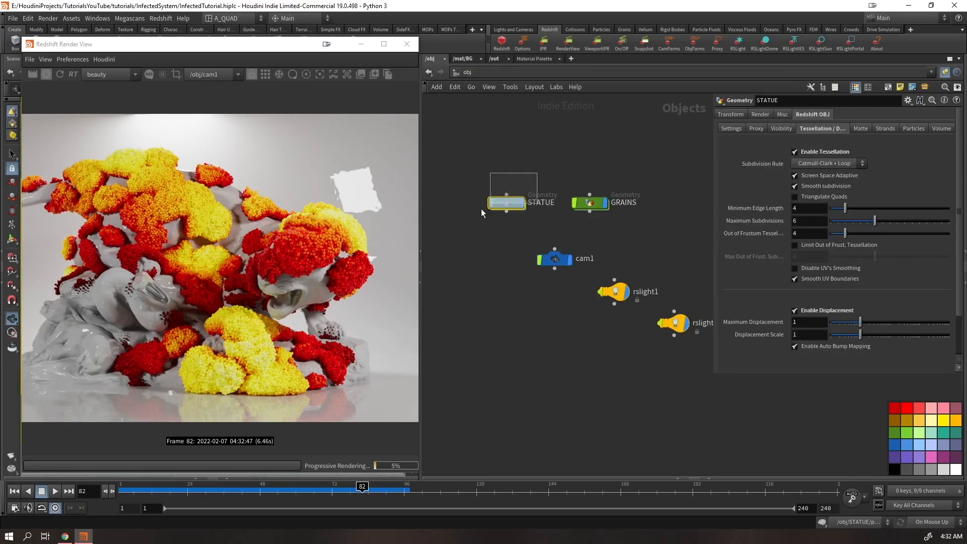
{"action": "left_click_drag", "start_coordinate": [273, 45], "coordinate": [737, 68]}
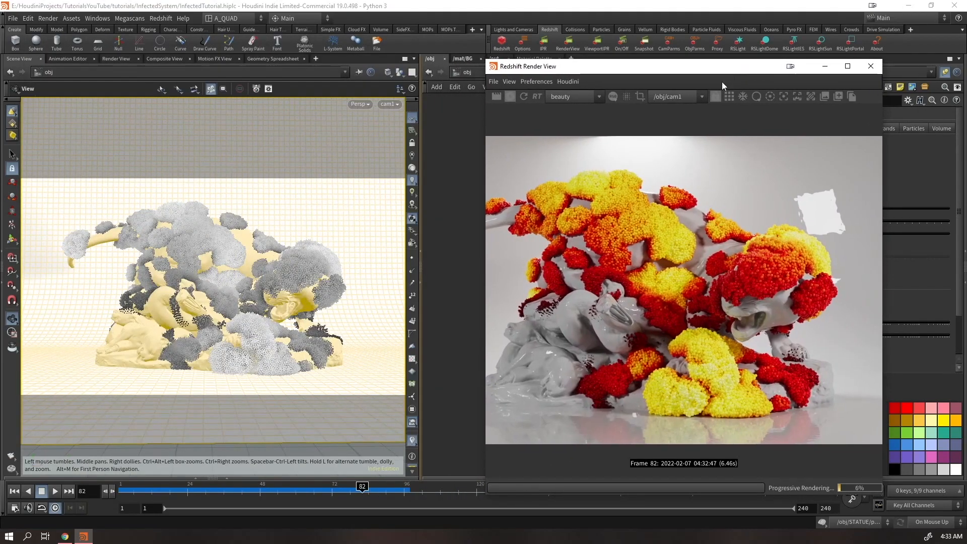
{"action": "left_click", "coordinate": [398, 105]}
{"action": "left_click", "coordinate": [405, 108]}
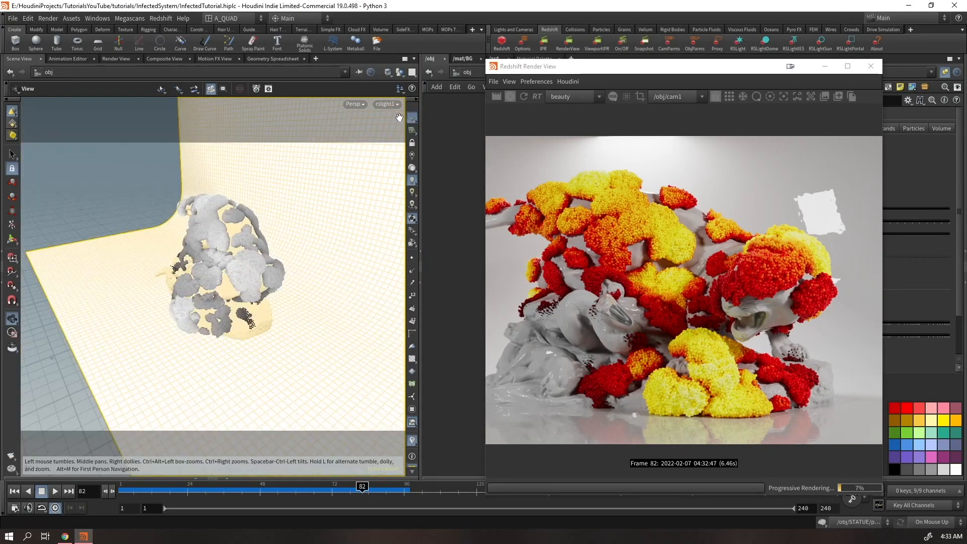
- Lock the viewport camera to rslight1 and move the light around and farther back from the statue
{"action": "left_click", "coordinate": [412, 146]}
{"action": "left_click_drag", "start_coordinate": [330, 312], "coordinate": [276, 288]}
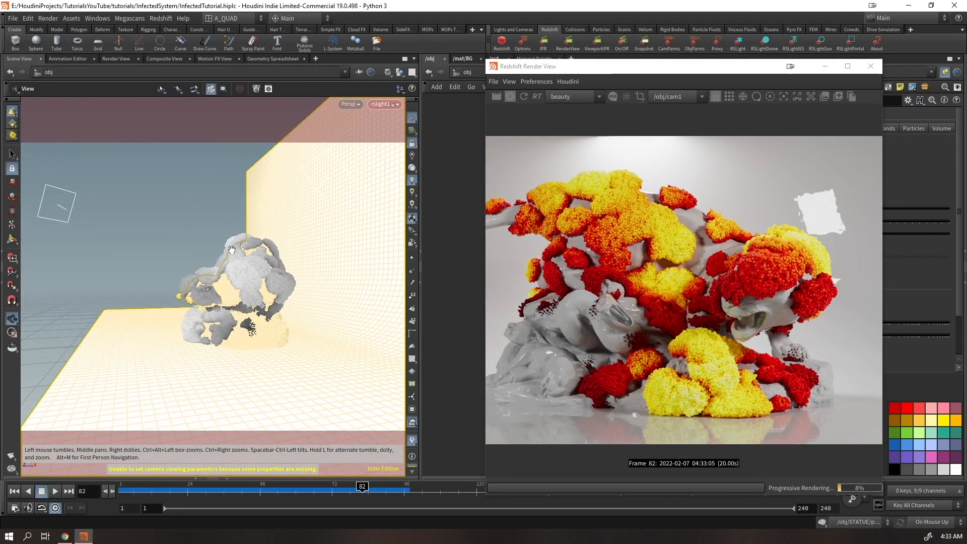
{"action": "scroll", "coordinate": [277, 287], "scroll_direction": "down", "scroll_amount": 5}
{"action": "scroll", "coordinate": [554, 290], "scroll_direction": "down", "scroll_amount": 2}
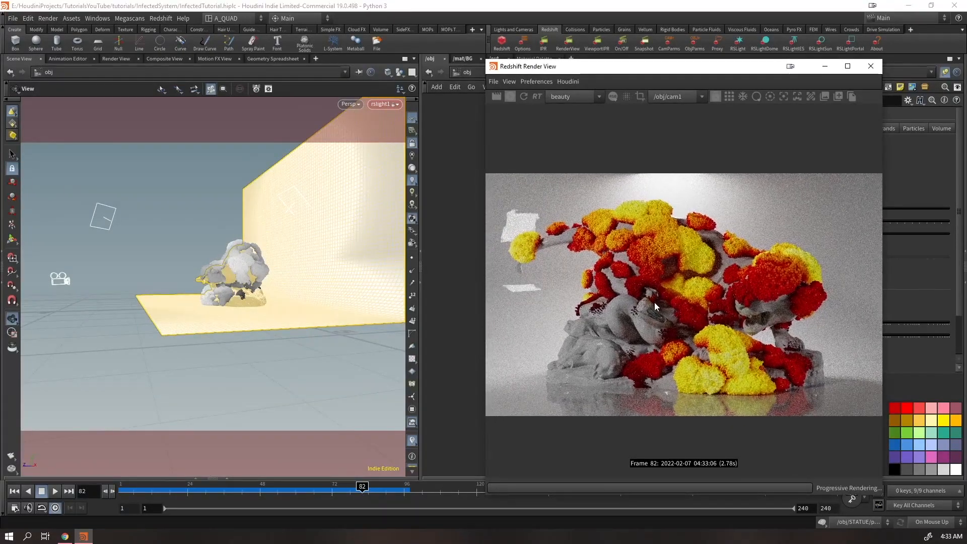
{"action": "left_click_drag", "start_coordinate": [290, 313], "coordinate": [335, 259]}
- Look through rslight2 and reposition it around the opposite side of the statue
{"action": "left_click", "coordinate": [383, 103]}
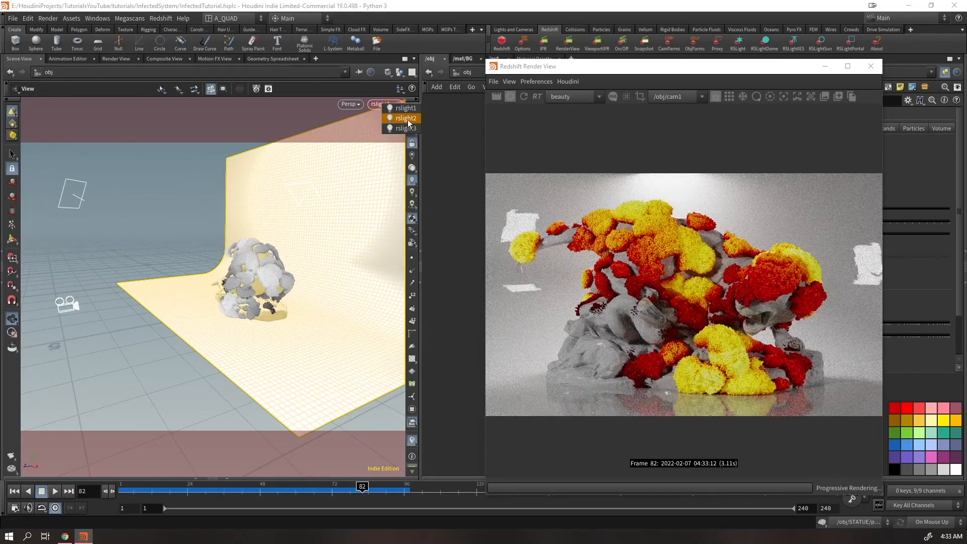
{"action": "left_click", "coordinate": [407, 121]}
{"action": "left_click_drag", "start_coordinate": [269, 280], "coordinate": [295, 258]}
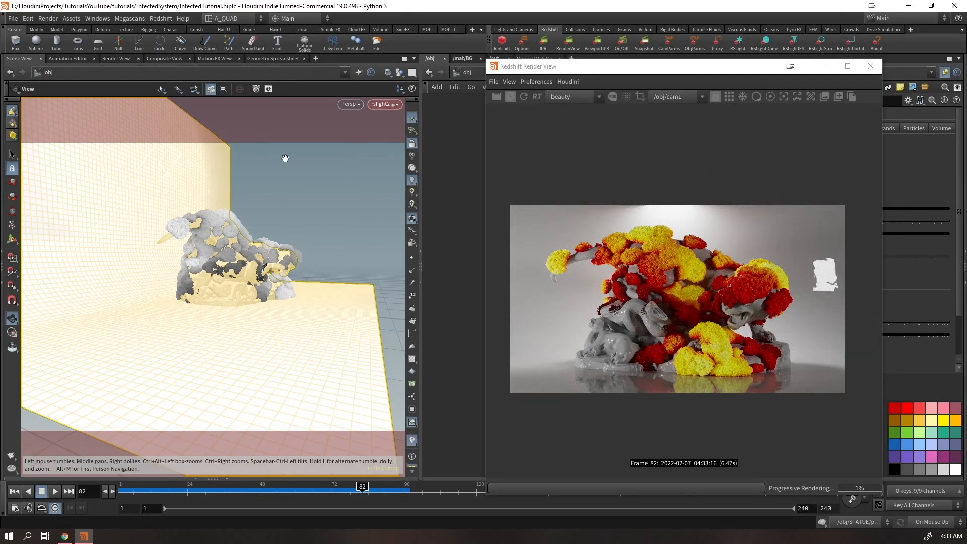
- Look through rslight1 again and rotate its position around the statue
{"action": "left_click", "coordinate": [382, 104]}
{"action": "left_click", "coordinate": [406, 113]}
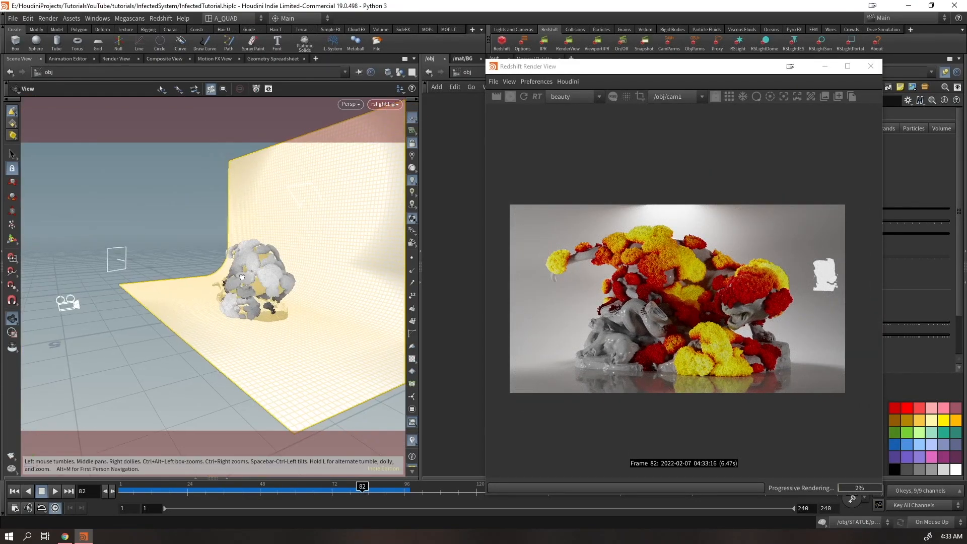
{"action": "left_click_drag", "start_coordinate": [242, 278], "coordinate": [267, 265]}
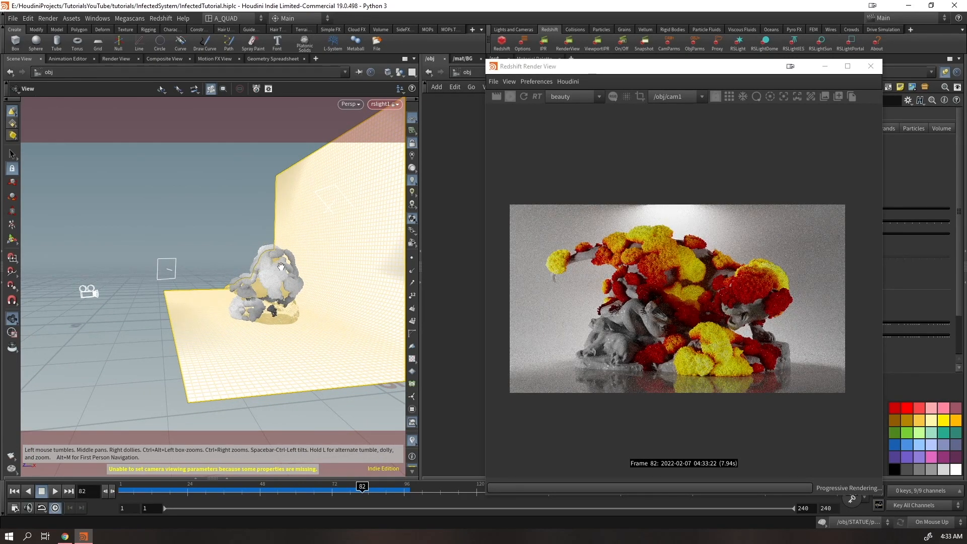
- Look through rslight3 and reposition it above and behind the statue
{"action": "left_click", "coordinate": [398, 105]}
{"action": "left_click", "coordinate": [419, 130]}
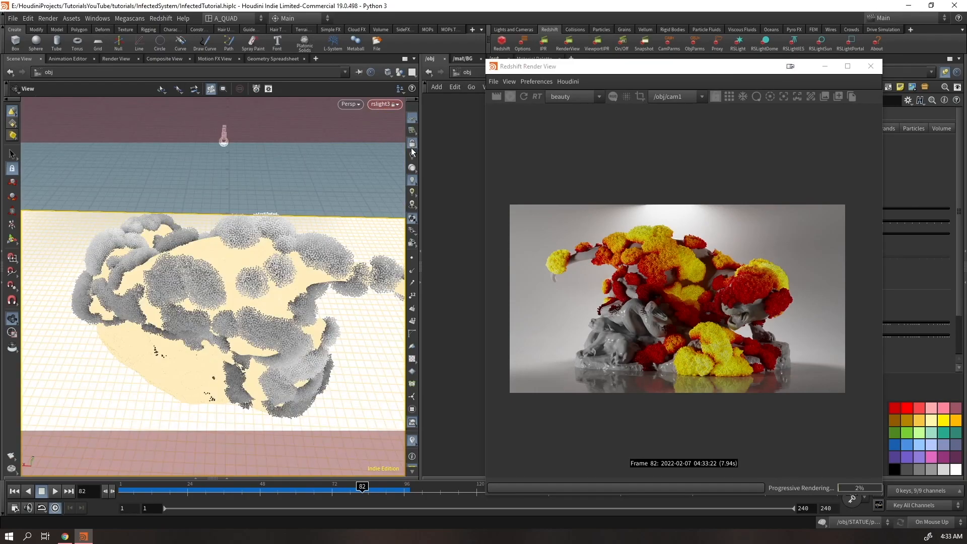
{"action": "left_click_drag", "start_coordinate": [239, 266], "coordinate": [231, 256]}
{"action": "left_click_drag", "start_coordinate": [236, 212], "coordinate": [219, 263]}
- Look through rslight2 and rotate its position around the statue
{"action": "left_click", "coordinate": [379, 105]}
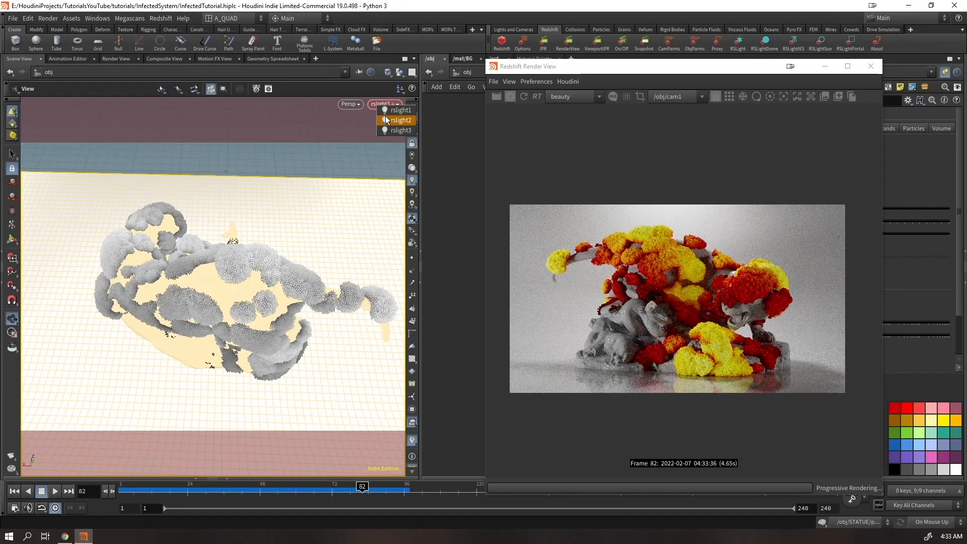
{"action": "left_click", "coordinate": [386, 116]}
{"action": "left_click_drag", "start_coordinate": [303, 225], "coordinate": [223, 306]}
- Set the reflection roughness of Material1 in the BG backdrop material to 0.3
{"action": "left_click_drag", "start_coordinate": [667, 74], "coordinate": [237, 64]}
{"action": "left_click", "coordinate": [462, 60]}
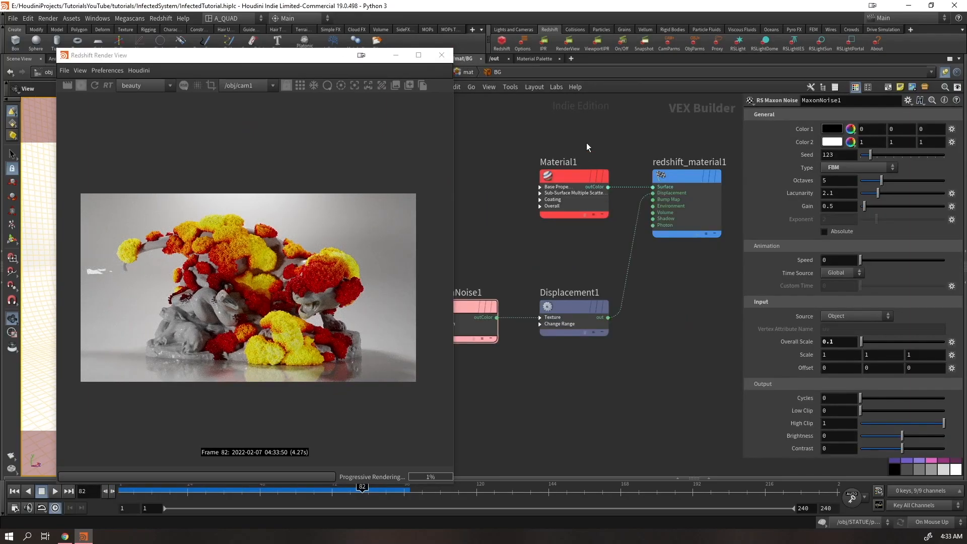
{"action": "left_click", "coordinate": [585, 176]}
{"action": "left_click_drag", "start_coordinate": [853, 283], "coordinate": [854, 283]}
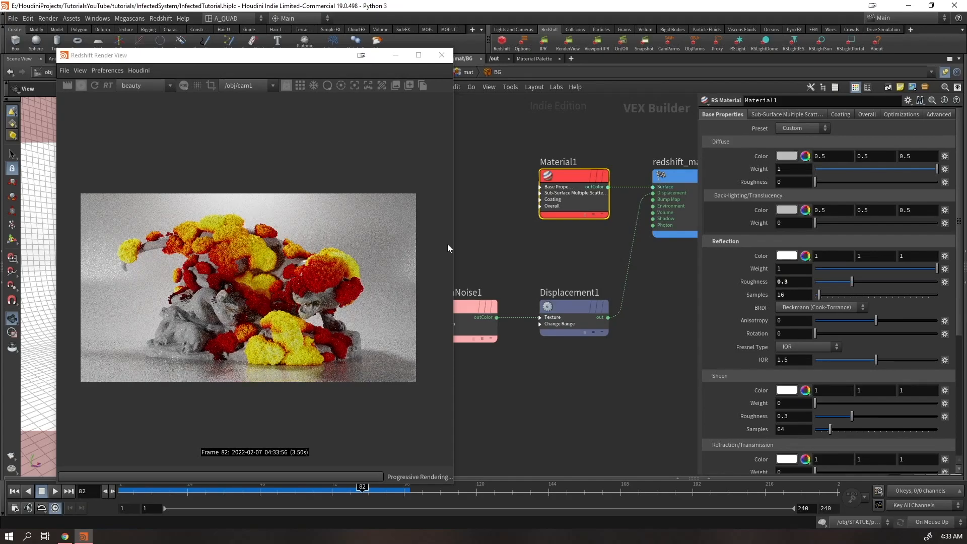
- Uncover the viewport and move rslight2 to a low side view of the statue
{"action": "left_click_drag", "start_coordinate": [210, 62], "coordinate": [552, 63]}
{"action": "scroll", "coordinate": [232, 267], "scroll_direction": "up", "scroll_amount": 3}
{"action": "left_click_drag", "start_coordinate": [233, 268], "coordinate": [188, 302]}
{"action": "mouse_move", "coordinate": [251, 298]}
{"action": "left_mouse_down"}
{"action": "mouse_move", "coordinate": [242, 307]}
{"action": "mouse_move", "coordinate": [261, 305]}
{"action": "mouse_move", "coordinate": [222, 306]}
{"action": "mouse_move", "coordinate": [250, 301]}
{"action": "left_mouse_up"}
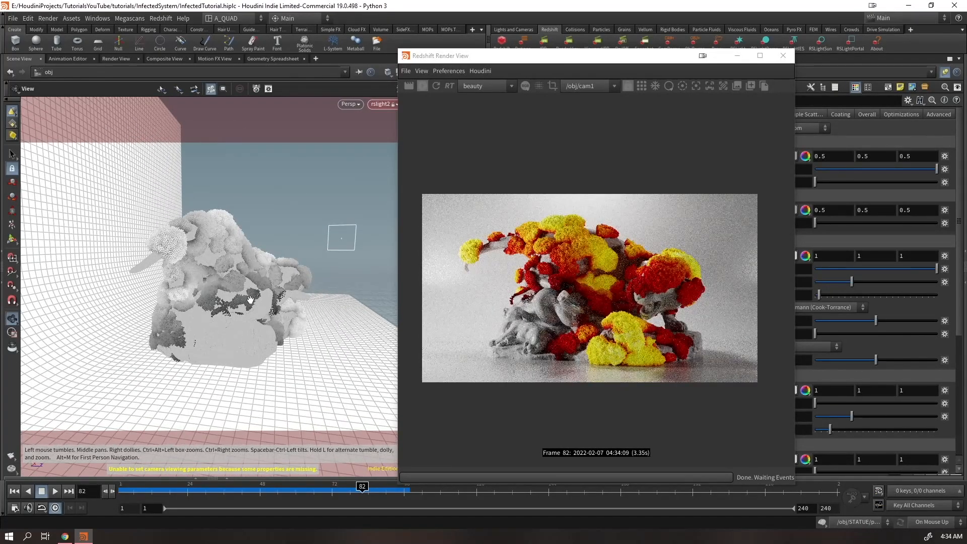
- Look through rslight1 and move it around to the opposite side of the statue, keeping the render view clear of the viewport
{"action": "left_click", "coordinate": [380, 104]}
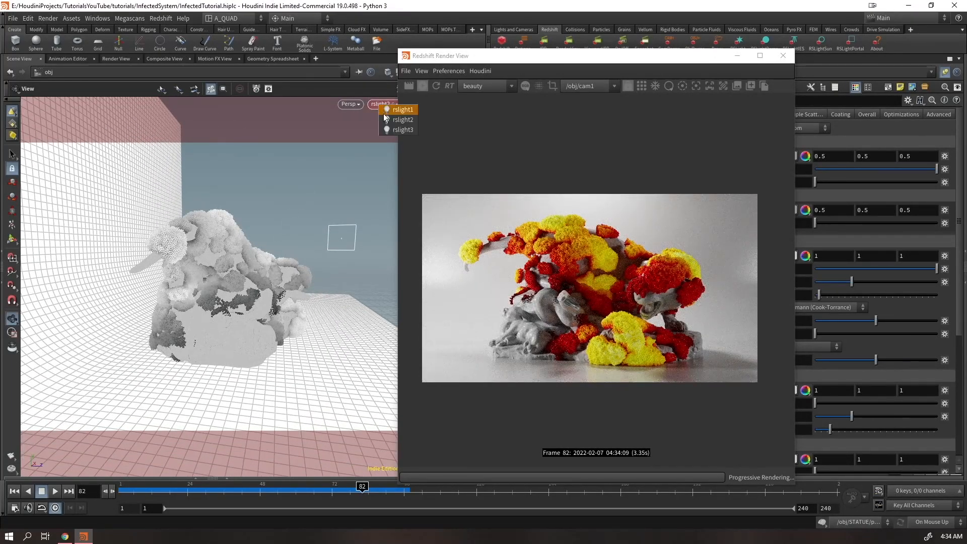
{"action": "left_click", "coordinate": [397, 110]}
{"action": "right_click_drag", "start_coordinate": [256, 269], "coordinate": [264, 287]}
{"action": "left_click_drag", "start_coordinate": [264, 287], "coordinate": [255, 285]}
{"action": "right_click_drag", "start_coordinate": [255, 285], "coordinate": [239, 302]}
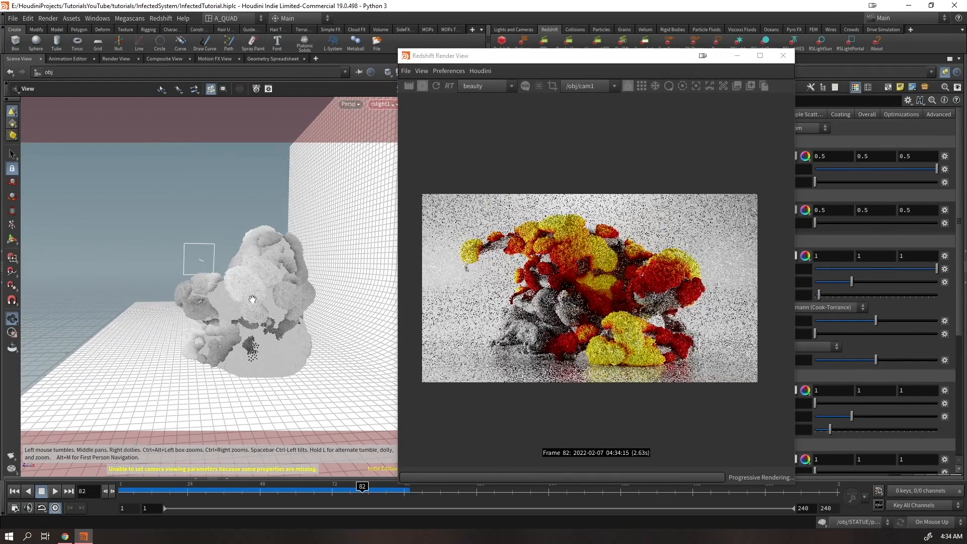
{"action": "left_click_drag", "start_coordinate": [259, 302], "coordinate": [278, 301]}
{"action": "left_click_drag", "start_coordinate": [491, 57], "coordinate": [584, 42]}
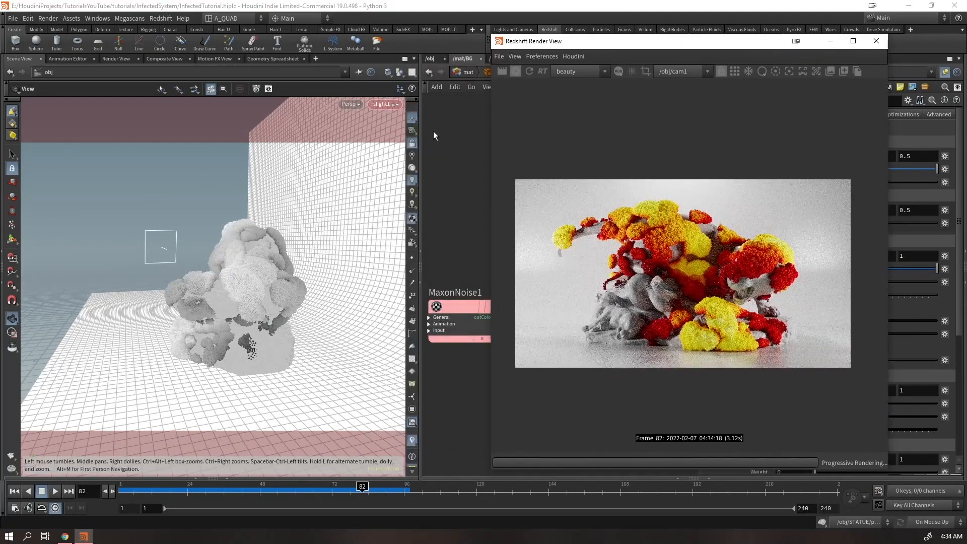
- Frame the statue from a frontal viewpoint, add another Redshift light from that view, and adjust its position
{"action": "left_click_drag", "start_coordinate": [242, 262], "coordinate": [252, 257]}
{"action": "right_click_drag", "start_coordinate": [252, 257], "coordinate": [167, 313]}
{"action": "middle_click_drag", "start_coordinate": [211, 267], "coordinate": [252, 282]}
{"action": "right_click_drag", "start_coordinate": [253, 282], "coordinate": [287, 262]}
{"action": "left_click_drag", "start_coordinate": [703, 46], "coordinate": [670, 123]}
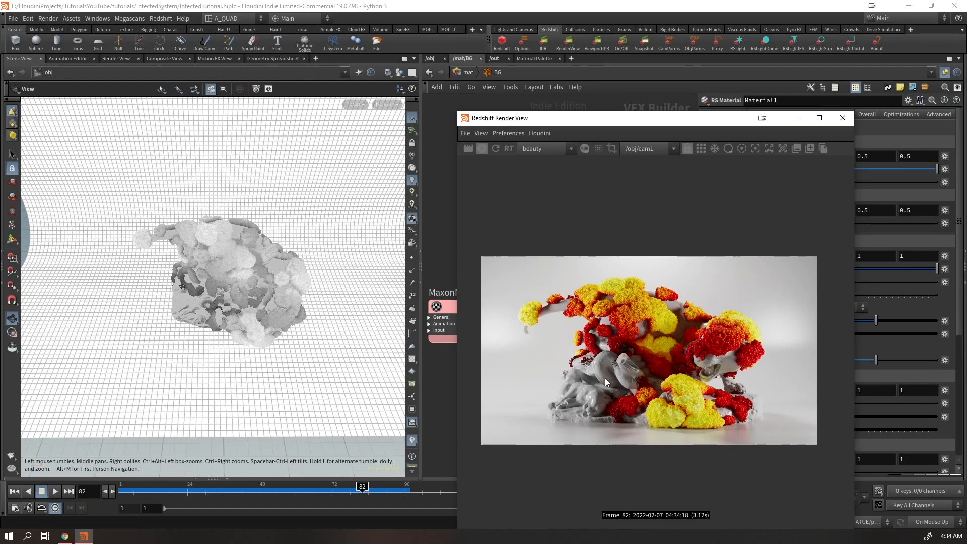
{"action": "mouse_move", "coordinate": [246, 271]}
{"action": "left_mouse_down"}
{"action": "mouse_move", "coordinate": [227, 272]}
{"action": "mouse_move", "coordinate": [267, 266]}
{"action": "mouse_move", "coordinate": [261, 262]}
{"action": "left_mouse_up"}
{"action": "left_click", "coordinate": [738, 43]}
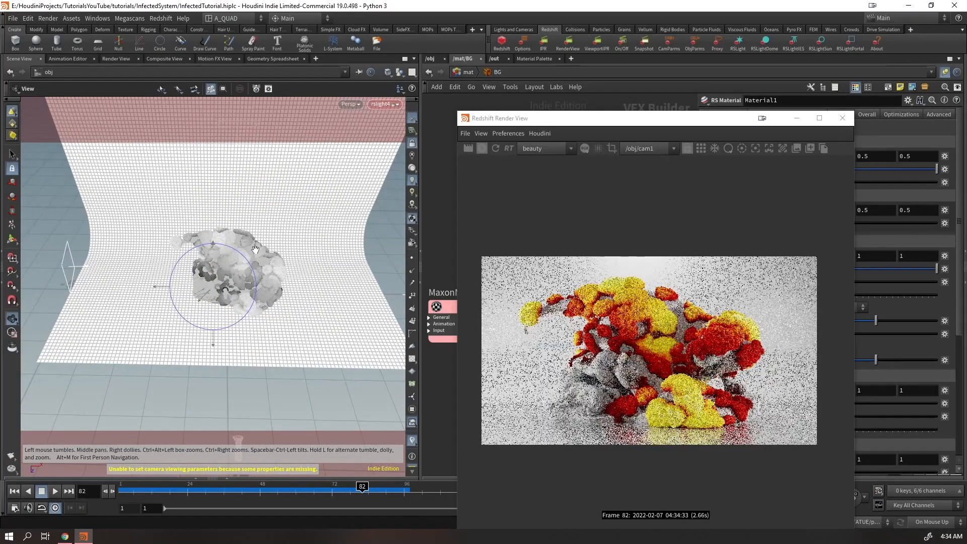
{"action": "middle_click_drag", "start_coordinate": [251, 252], "coordinate": [240, 267]}
- Save the scene and enable the Bokeh effect in the render view's display settings
{"action": "left_click_drag", "start_coordinate": [546, 118], "coordinate": [109, 48]}
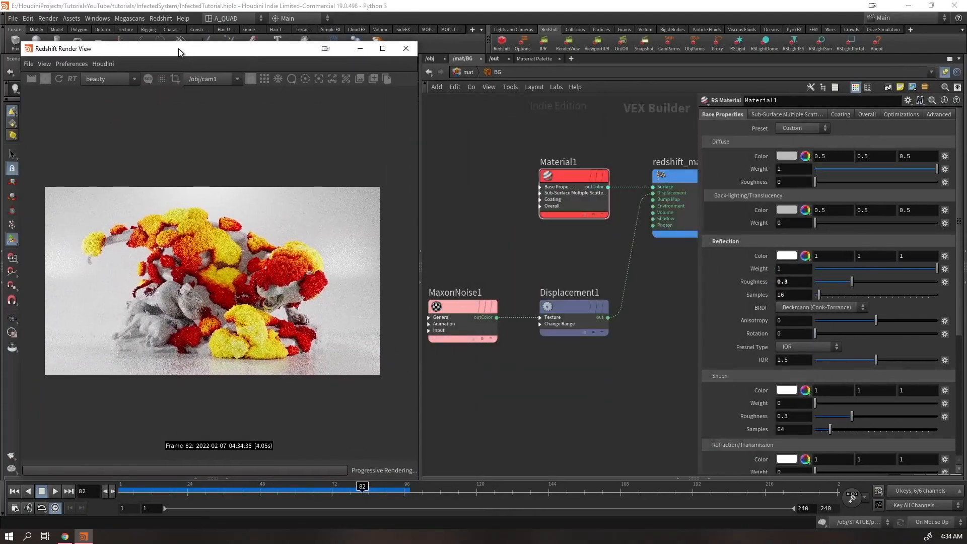
{"action": "left_click", "coordinate": [398, 64]}
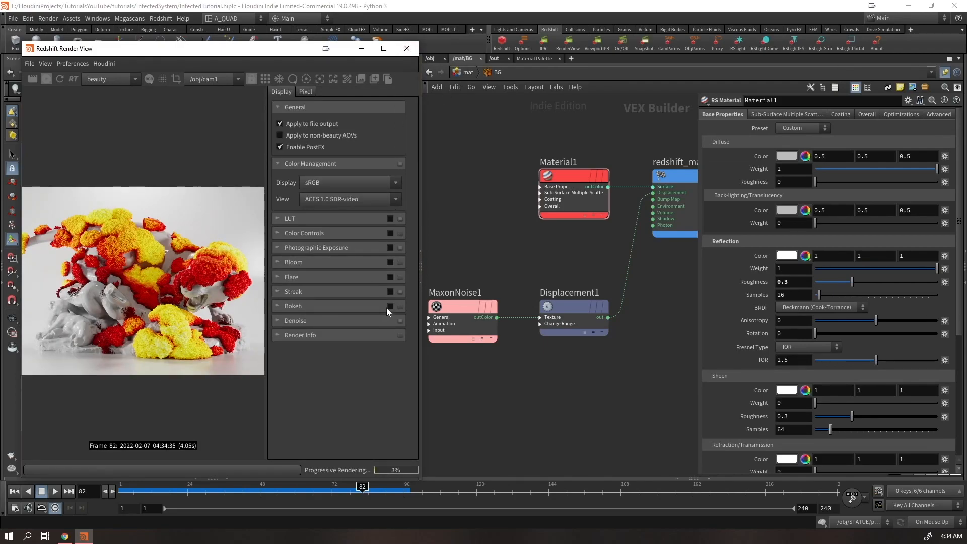
{"action": "key", "text": "ctrl+s"}
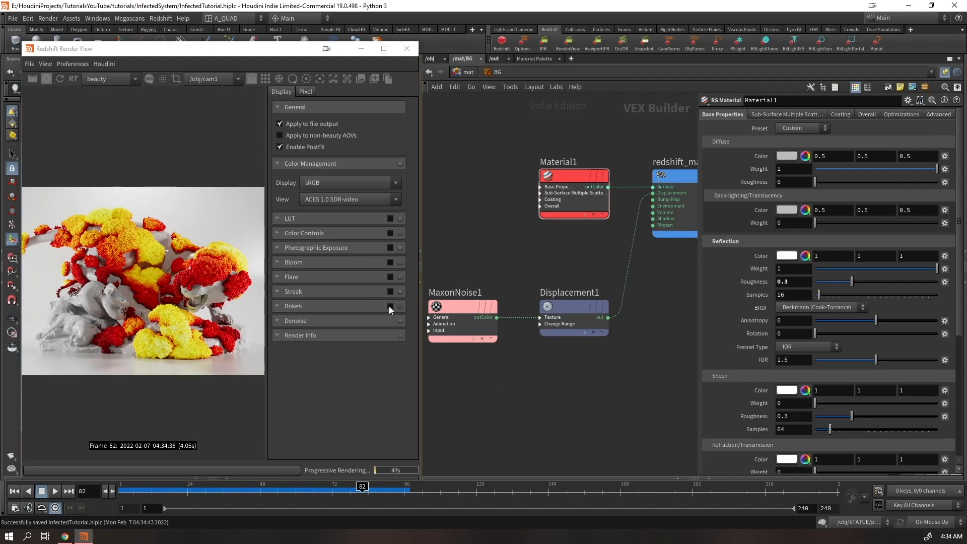
{"action": "left_click", "coordinate": [389, 305]}
{"action": "left_click", "coordinate": [351, 308]}
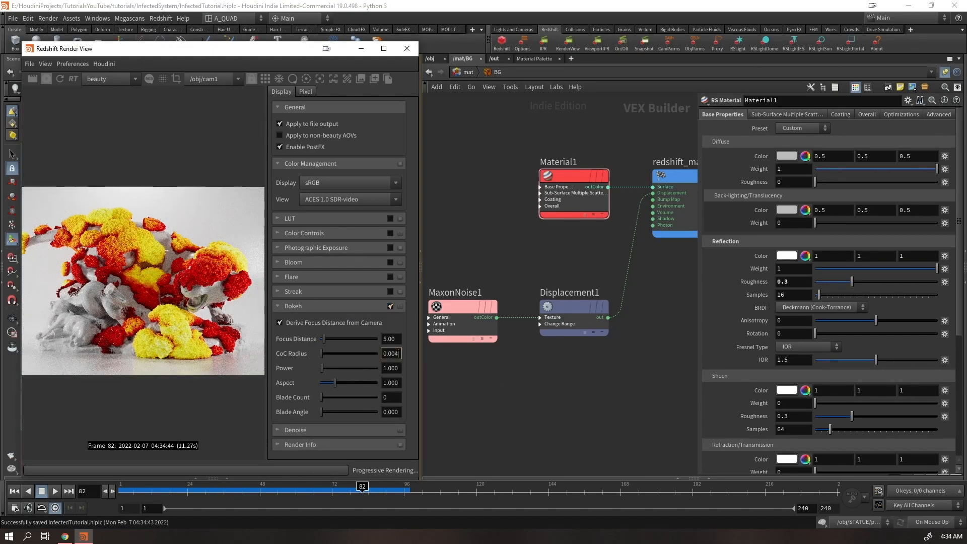
- Set the Bokeh CoC Radius to 0.125 and pick a focus point on the statue in the render
{"action": "double_click", "coordinate": [388, 356]}
{"action": "type", "text": "12"}
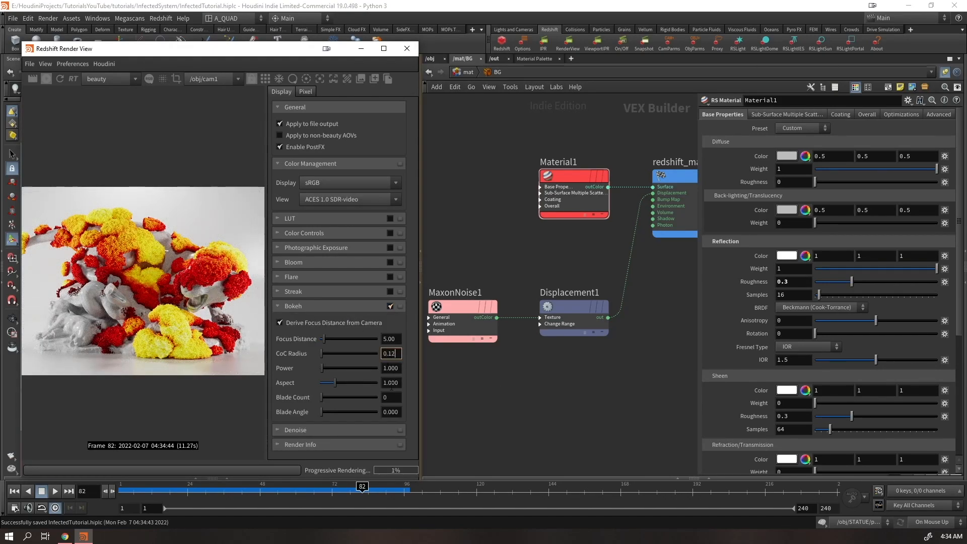
{"action": "type", "text": "5"}
{"action": "key", "text": "Return"}
{"action": "left_click", "coordinate": [325, 79]}
{"action": "left_click", "coordinate": [189, 280]}
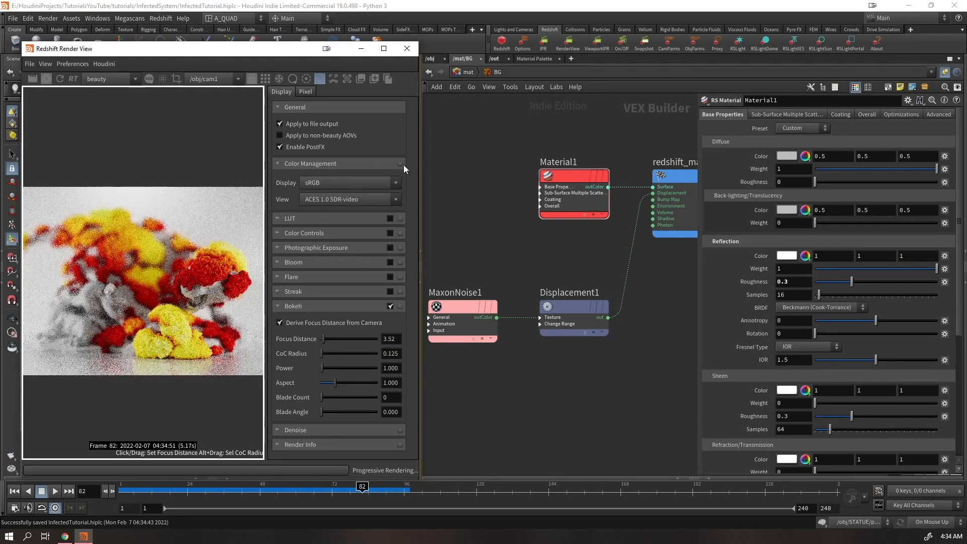
- Widen the render view, refocus on the red grain cluster over the statue's head, and set the CoC Radius to 0.12
{"action": "left_click_drag", "start_coordinate": [312, 48], "coordinate": [327, 47]}
{"action": "left_click_drag", "start_coordinate": [432, 64], "coordinate": [623, 65]}
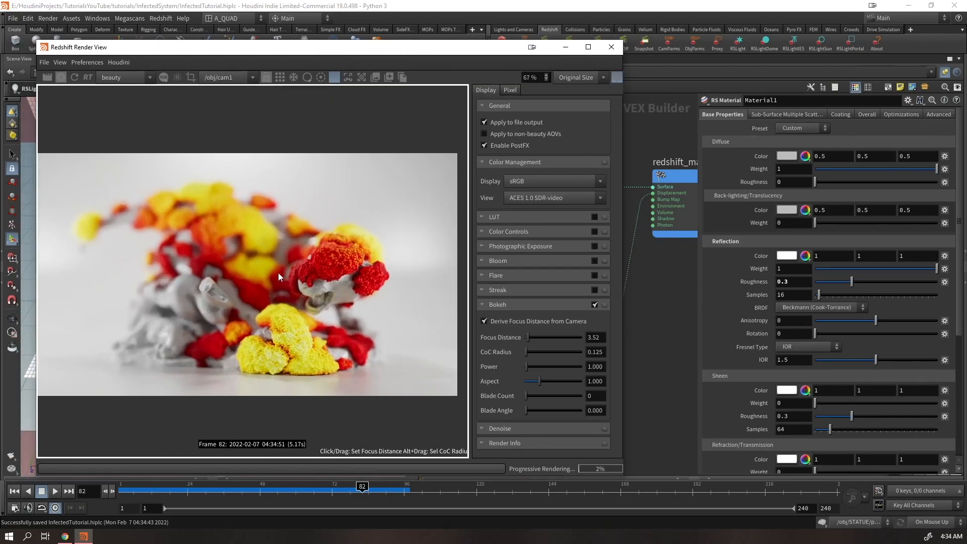
{"action": "left_click", "coordinate": [332, 271]}
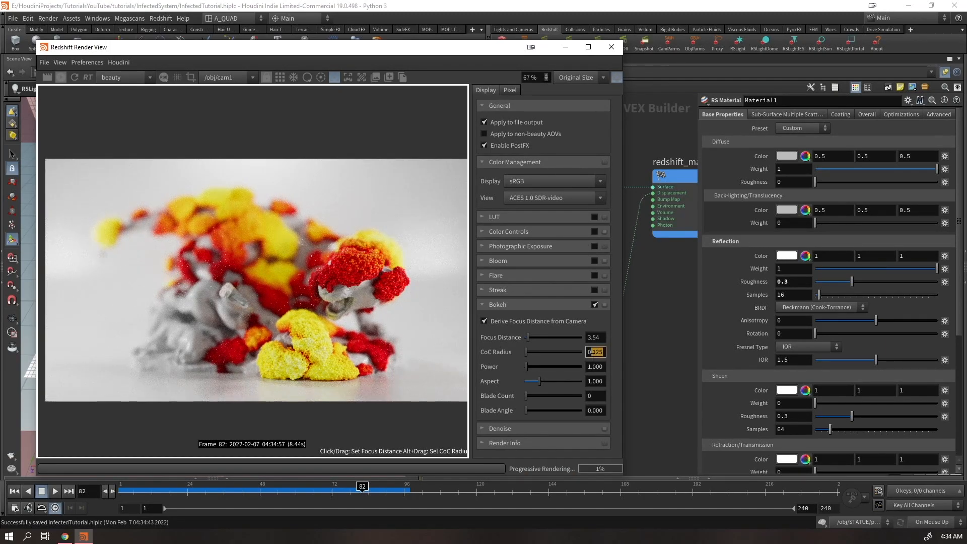
{"action": "type", "text": "0.12"}
{"action": "key", "text": "Return"}
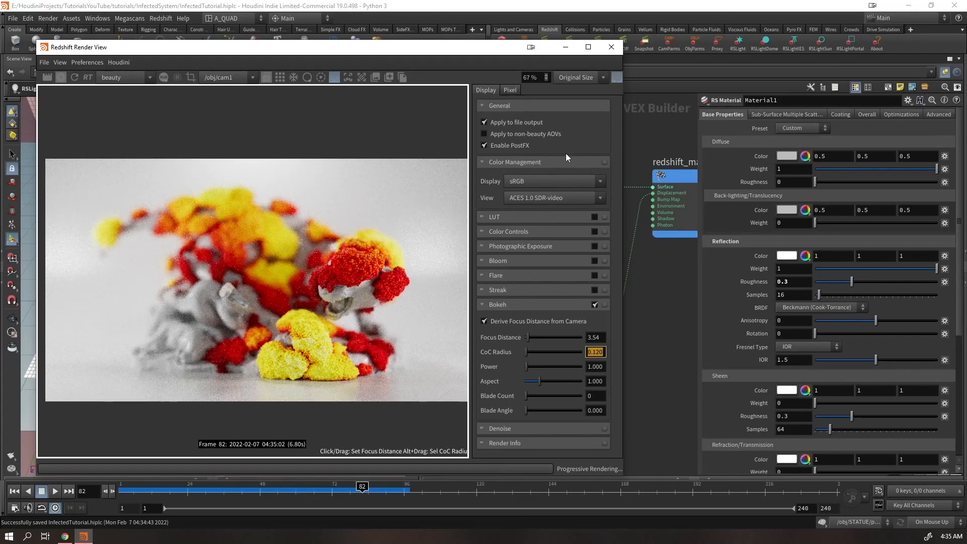
- Narrow the render view, hide its display settings, and turn off focus picking
{"action": "left_click_drag", "start_coordinate": [623, 134], "coordinate": [491, 134]}
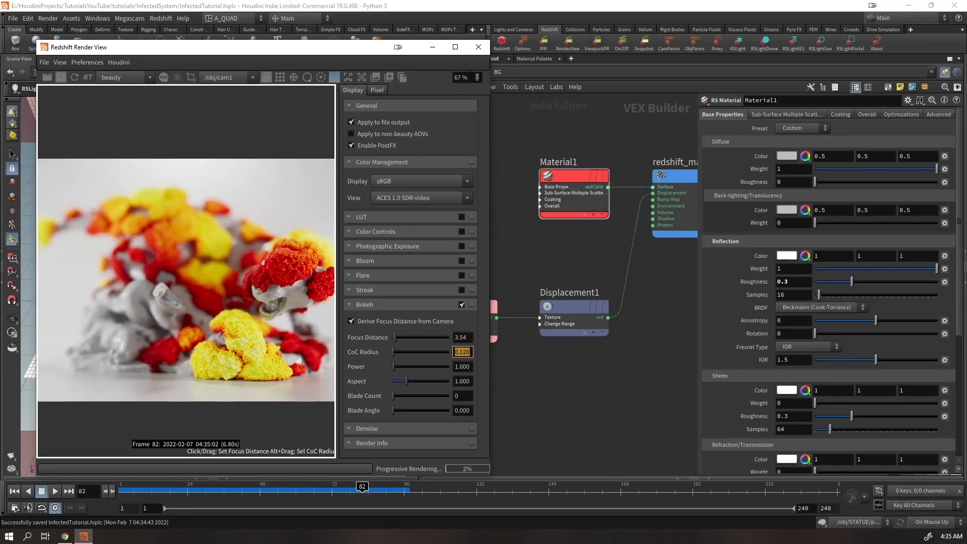
{"action": "left_click", "coordinate": [463, 59]}
{"action": "left_click_drag", "start_coordinate": [486, 61], "coordinate": [400, 62]}
{"action": "left_click", "coordinate": [336, 79]}
- Open the GRAINS material and apply the blue, purple and red preset to the RSRamp1 color ramp
{"action": "key", "text": "u"}
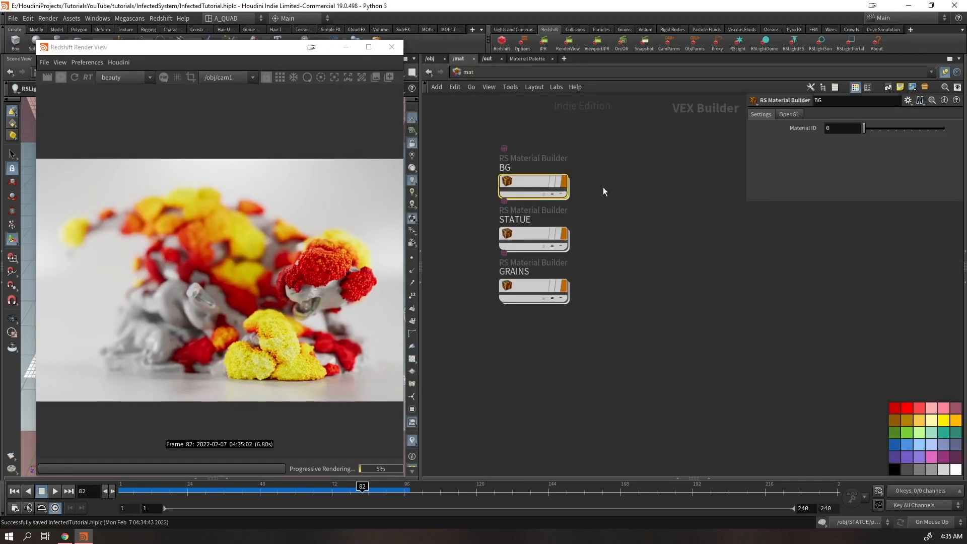
{"action": "left_click", "coordinate": [530, 233]}
{"action": "left_click", "coordinate": [524, 292]}
{"action": "key", "text": "i"}
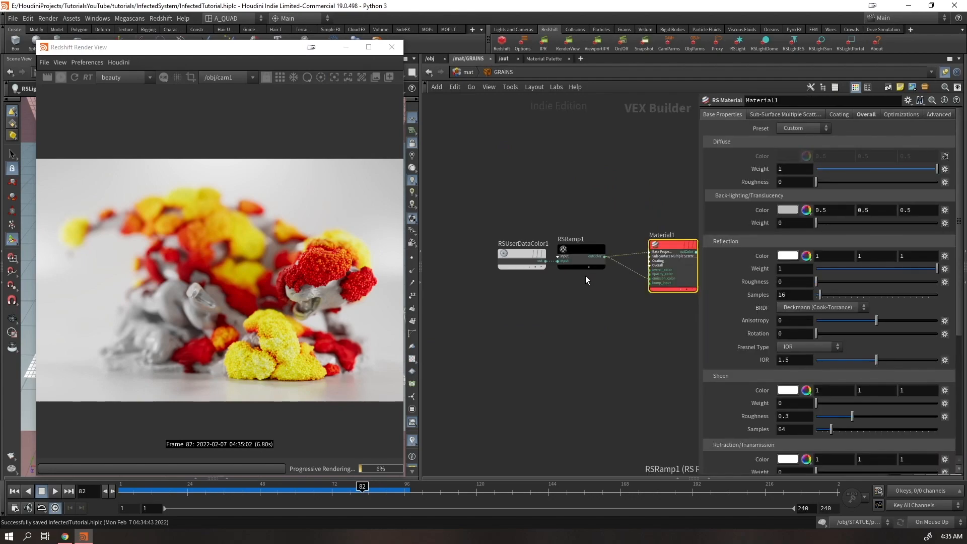
{"action": "left_click", "coordinate": [582, 254]}
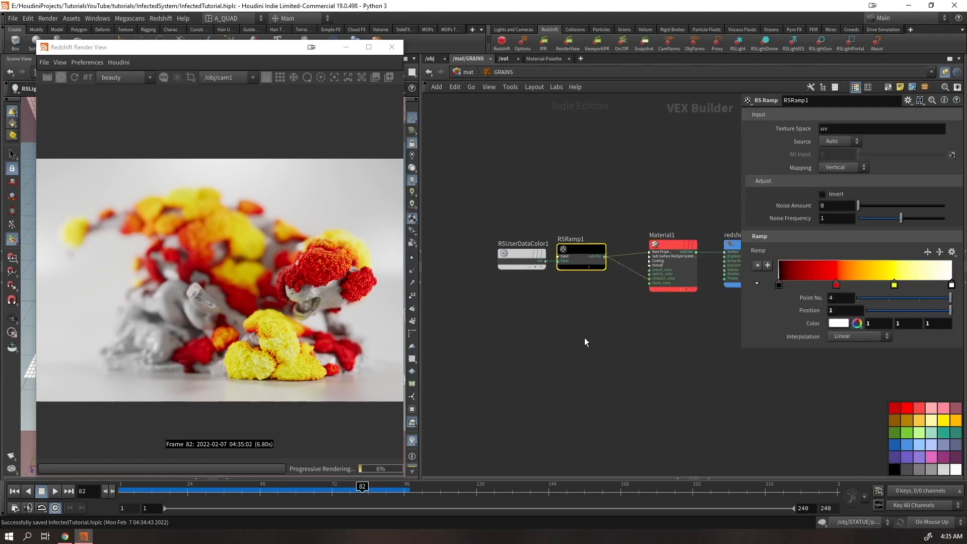
{"action": "left_click", "coordinate": [952, 252]}
{"action": "left_click", "coordinate": [916, 352]}
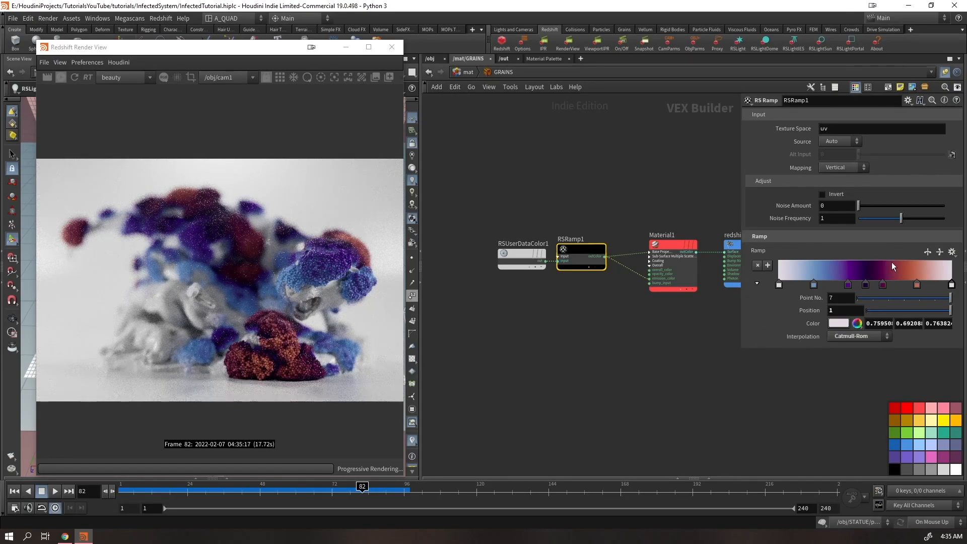
- Set the Emission Weight of the grains' Material1 to 0.5
{"action": "middle_click_drag", "start_coordinate": [633, 340], "coordinate": [566, 334]}
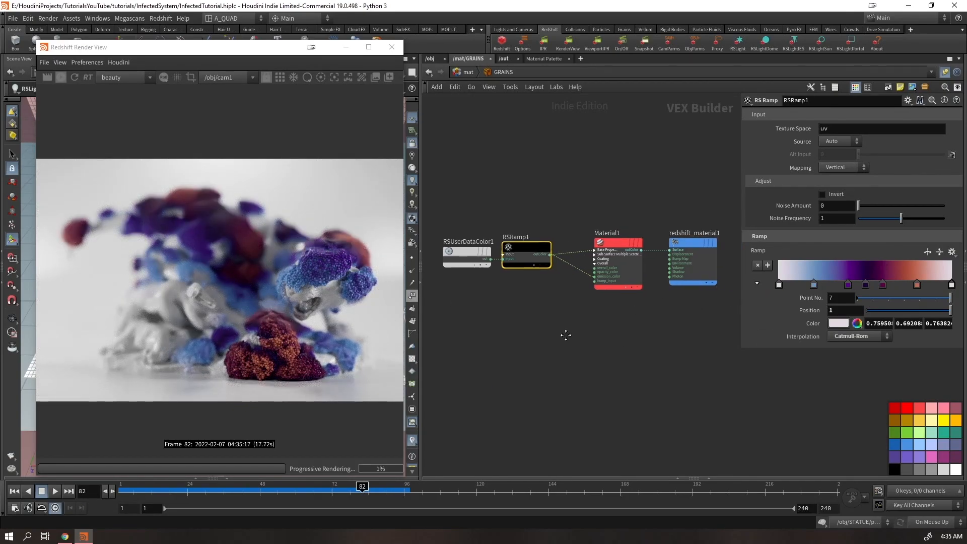
{"action": "left_click", "coordinate": [615, 262]}
{"action": "left_click", "coordinate": [862, 115]}
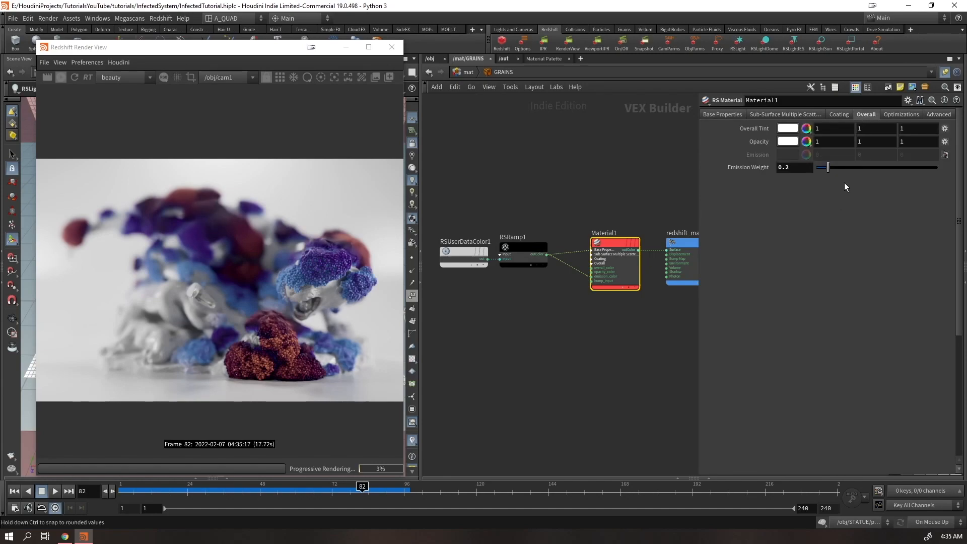
{"action": "left_click_drag", "start_coordinate": [802, 168], "coordinate": [718, 200]}
{"action": "type", "text": "0.5"}
{"action": "key", "text": "Return"}
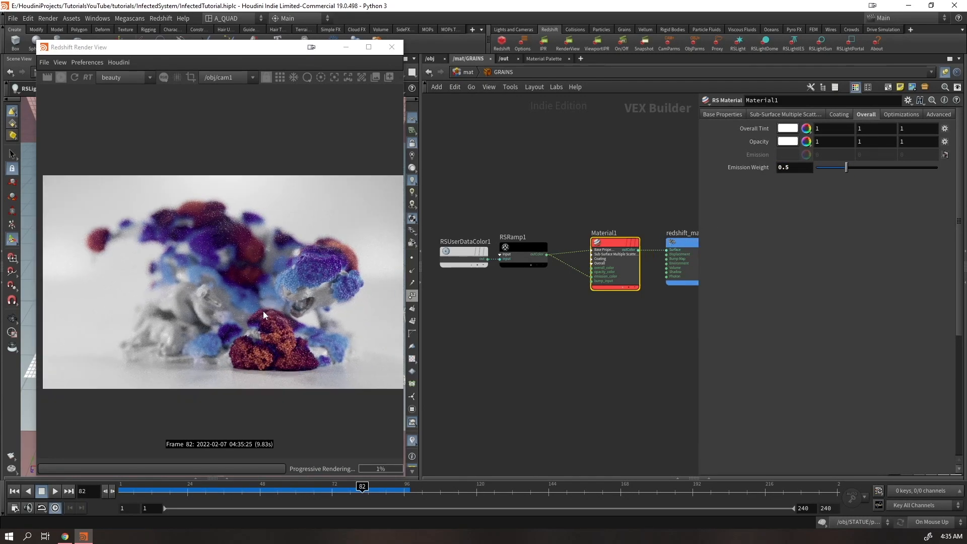
- Line up the RSRamp1, Material1 and redshift_material1 nodes in the GRAINS network and save the scene
{"action": "left_click_drag", "start_coordinate": [260, 310], "coordinate": [258, 306]}
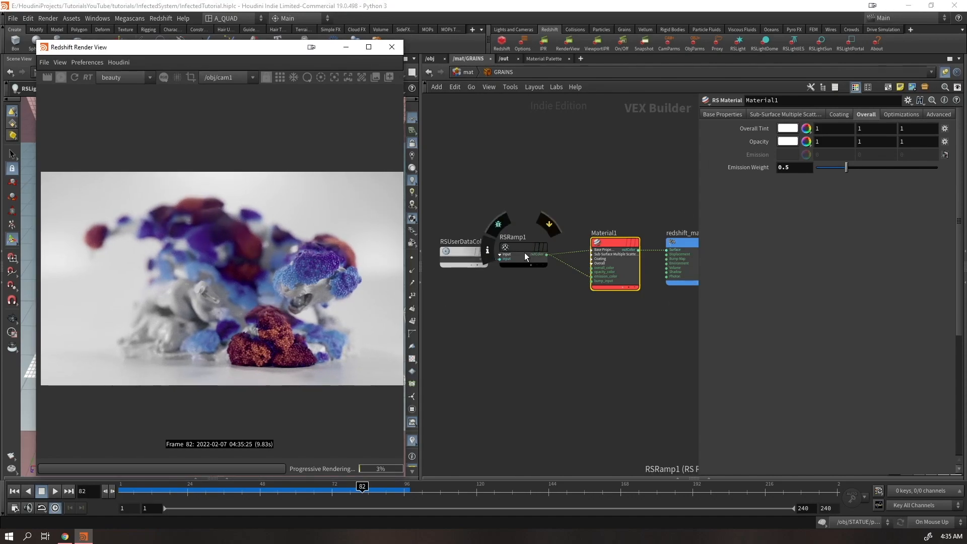
{"action": "left_click_drag", "start_coordinate": [523, 253], "coordinate": [529, 255]}
{"action": "left_click_drag", "start_coordinate": [635, 246], "coordinate": [627, 252]}
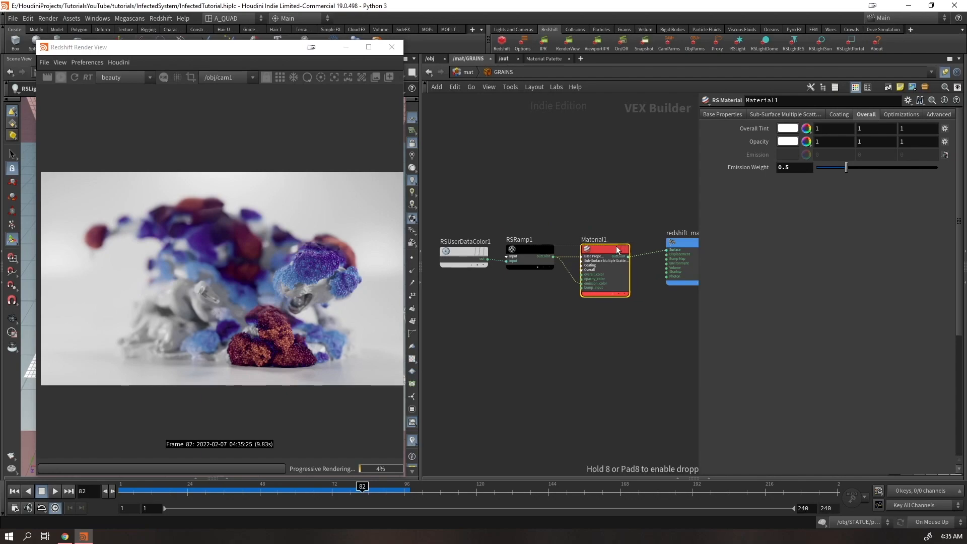
{"action": "left_click_drag", "start_coordinate": [682, 240], "coordinate": [673, 247]}
{"action": "key", "text": "ctrl+s"}
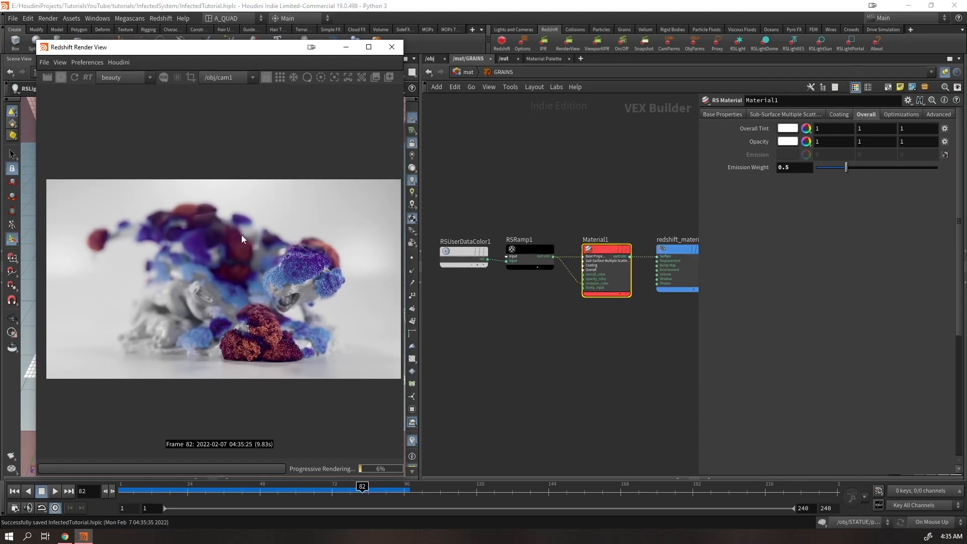
- Inspect the grains in the render up close and raise their Emission Weight to 1
{"action": "scroll", "coordinate": [228, 321], "scroll_direction": "up", "scroll_amount": 6}
{"action": "scroll", "coordinate": [303, 345], "scroll_direction": "down", "scroll_amount": 2}
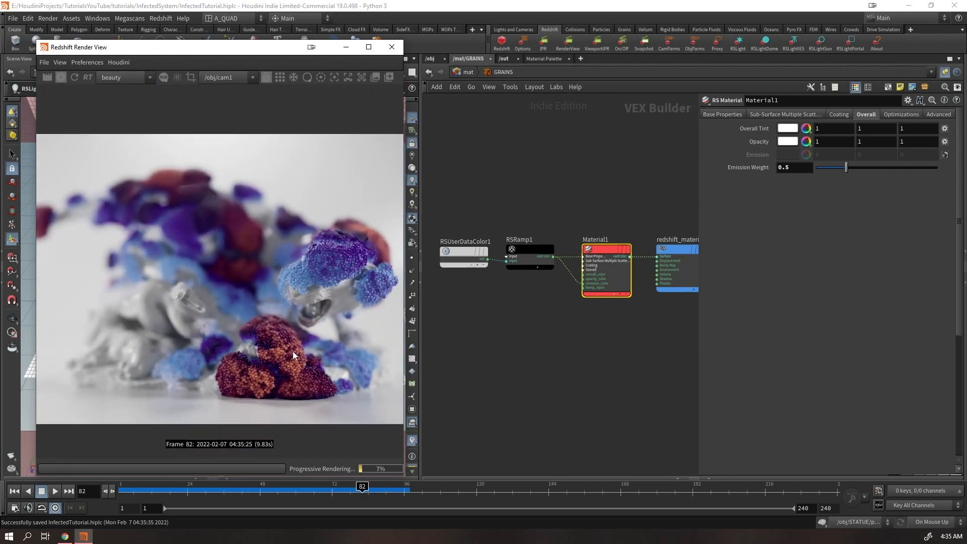
{"action": "left_click_drag", "start_coordinate": [798, 168], "coordinate": [711, 190]}
{"action": "type", "text": "1"}
{"action": "key", "text": "Return"}
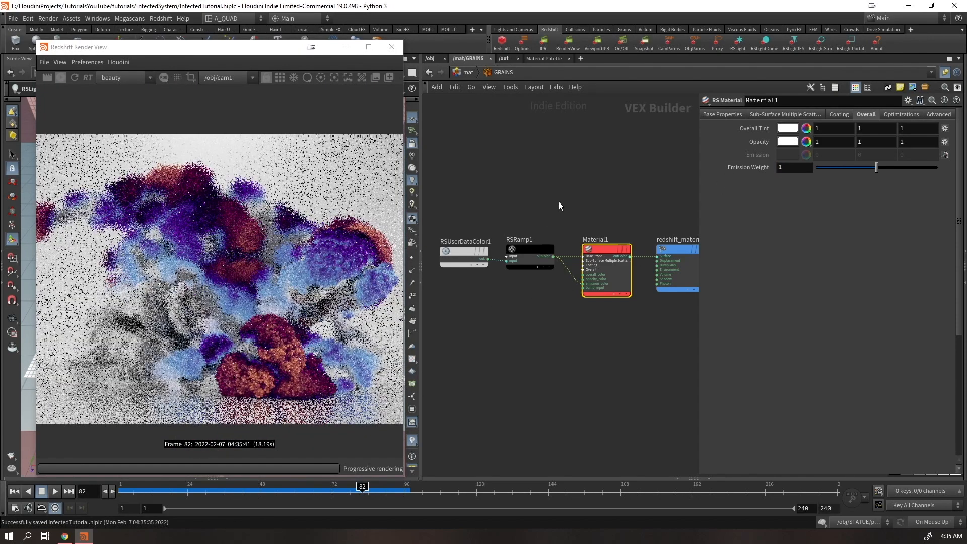
{"action": "scroll", "coordinate": [277, 306], "scroll_direction": "down", "scroll_amount": 1}
{"action": "scroll", "coordinate": [276, 306], "scroll_direction": "down", "scroll_amount": 1}
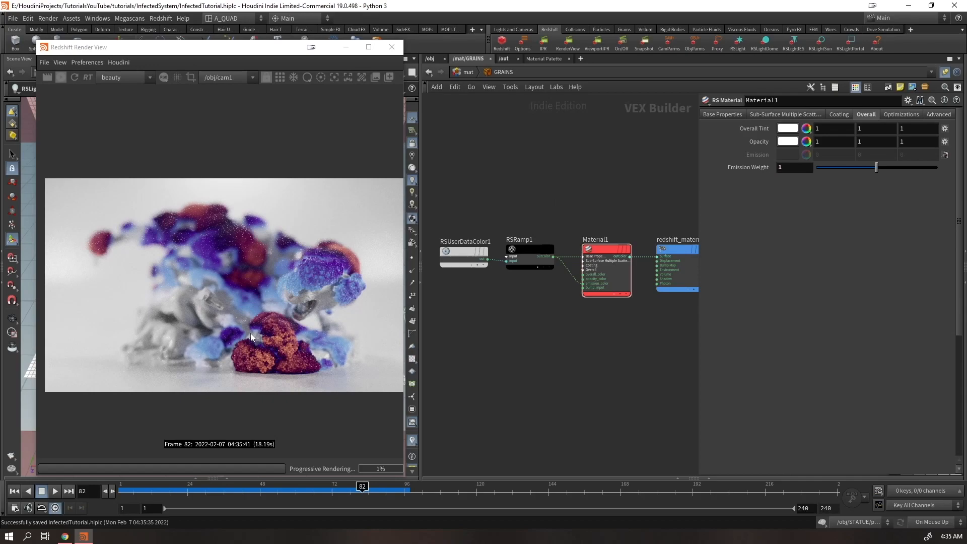
- Open the STATUE material network and select its Material1 node
{"action": "left_click", "coordinate": [458, 73]}
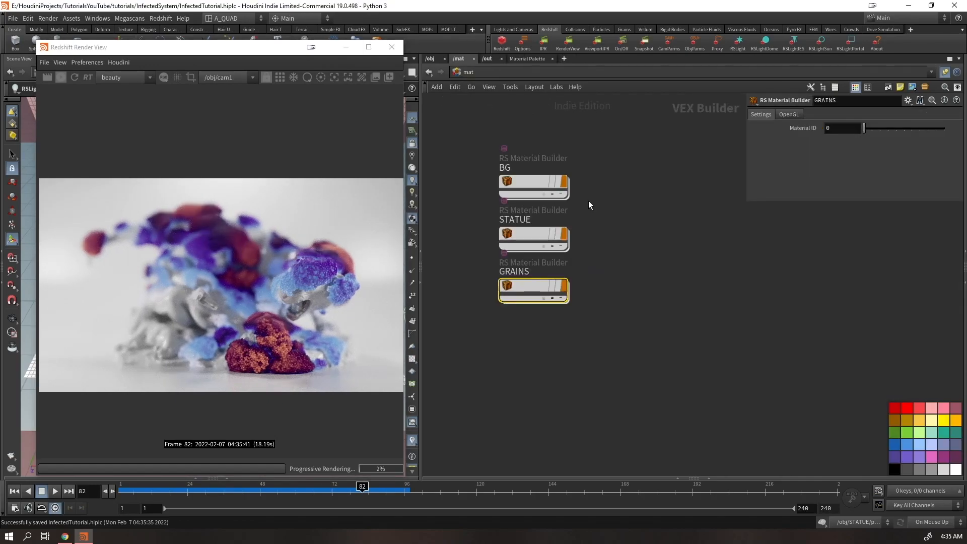
{"action": "double_click", "coordinate": [503, 240]}
{"action": "left_click", "coordinate": [628, 264]}
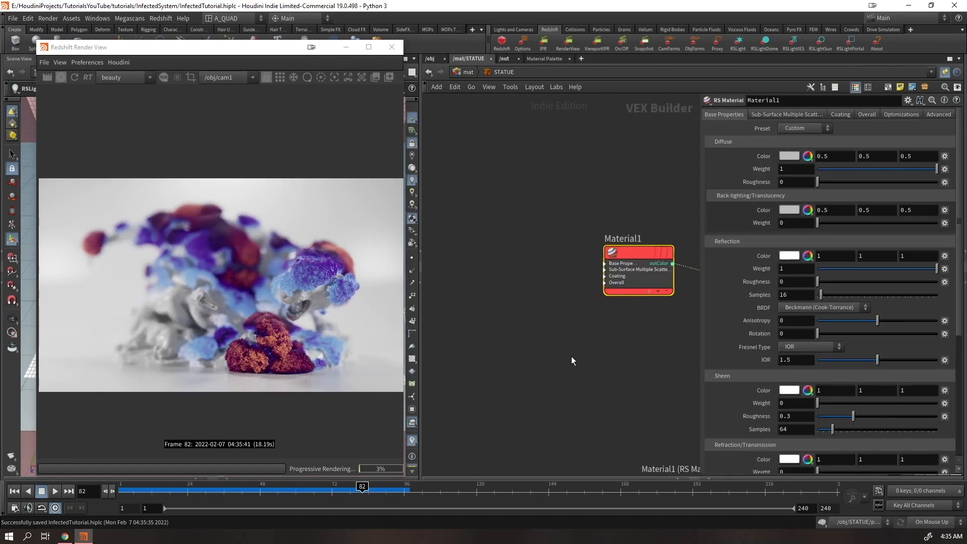
- Try the Copper preset on the statue's Material1 and undo it
{"action": "left_click", "coordinate": [819, 129]}
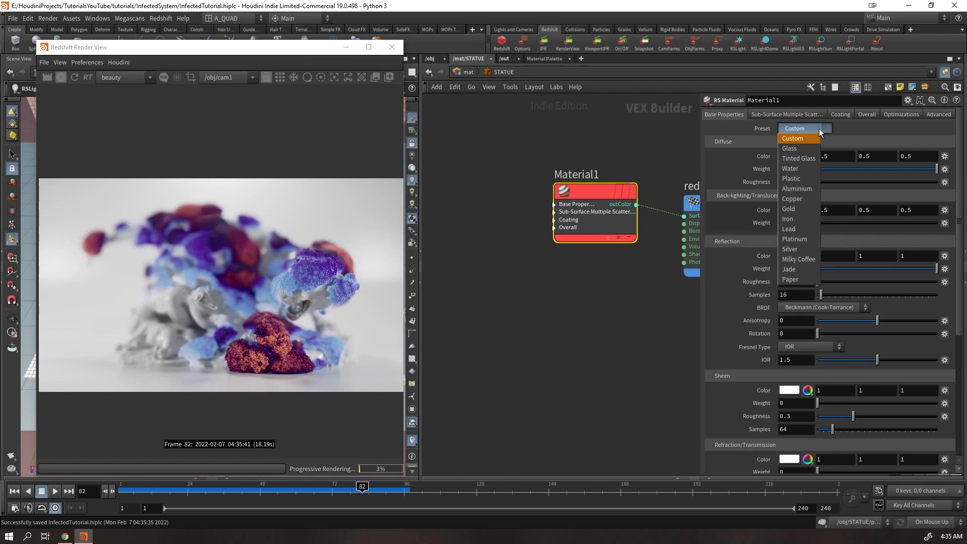
{"action": "left_click", "coordinate": [804, 197]}
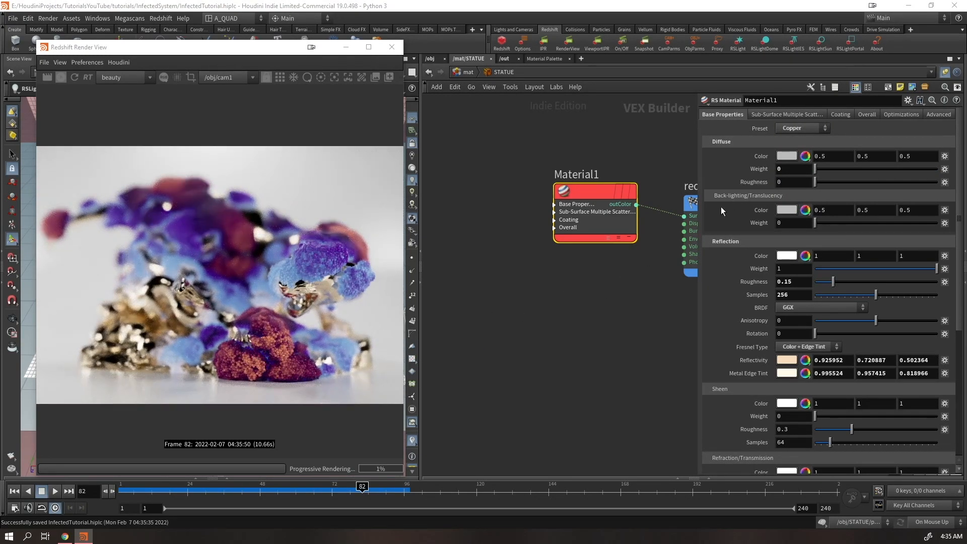
{"action": "key", "text": "ctrl+z"}
{"action": "left_click", "coordinate": [801, 130]}
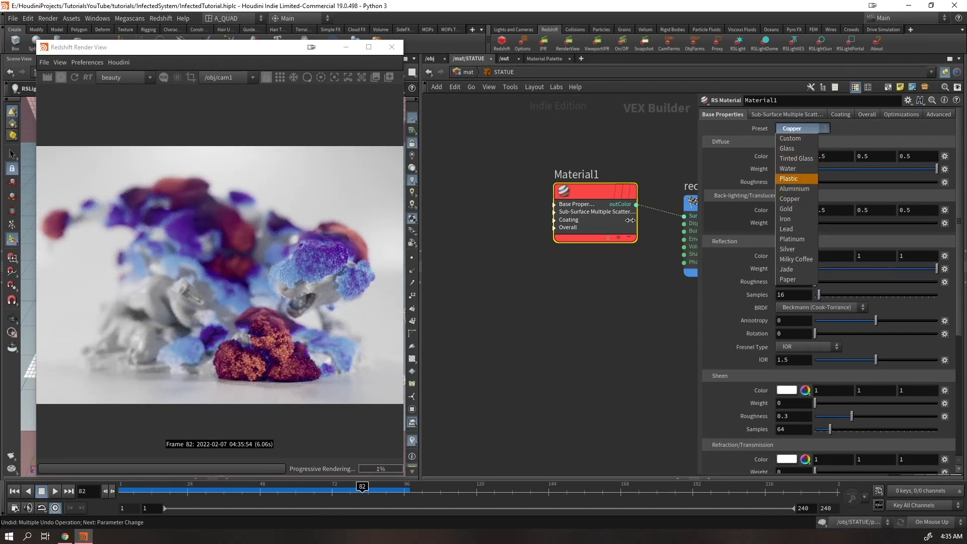
{"action": "left_click", "coordinate": [793, 180]}
- Set the statue Material1's reflection roughness to 1 and its diffuse color to a dark gray of 0.05
{"action": "left_click_drag", "start_coordinate": [825, 284], "coordinate": [940, 282]}
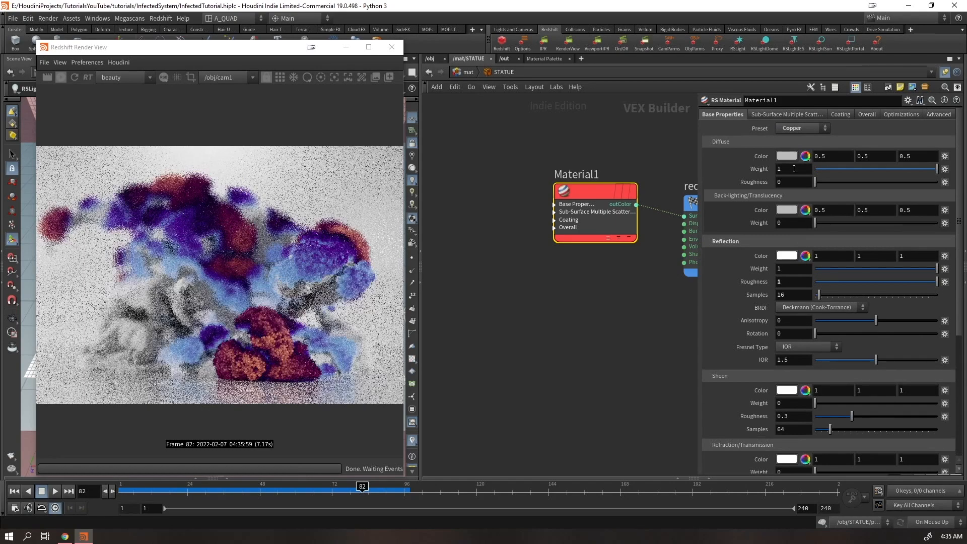
{"action": "left_click", "coordinate": [796, 156]}
{"action": "left_click", "coordinate": [818, 138]}
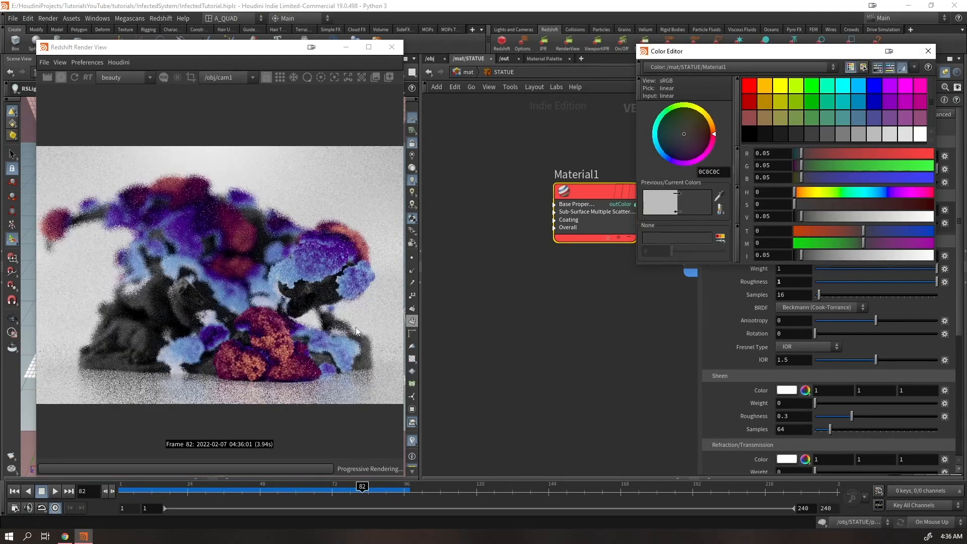
{"action": "left_click", "coordinate": [928, 51]}
- Move Material1 away from the output and insert an RS Material Blender between it and redshift_material1
{"action": "left_click_drag", "start_coordinate": [569, 185], "coordinate": [459, 155]}
{"action": "key", "text": "Tab"}
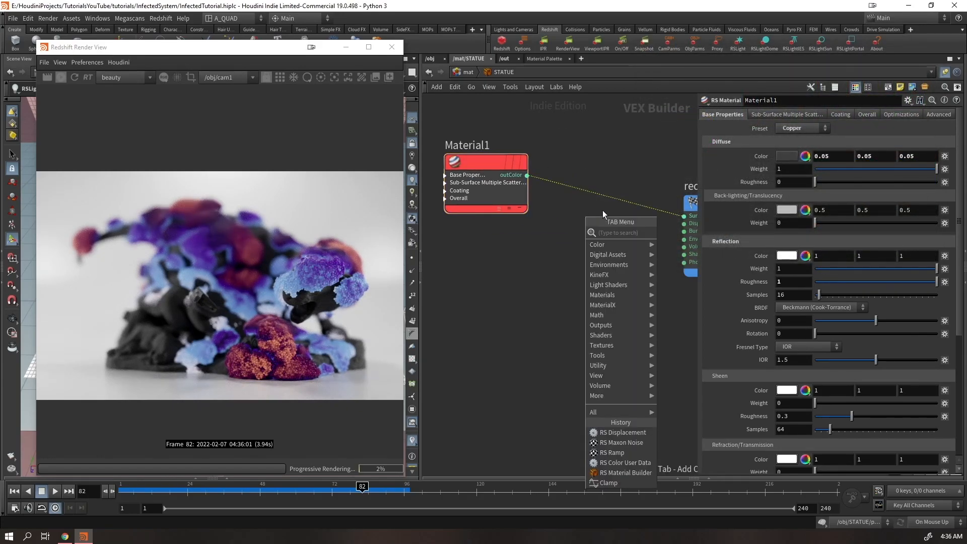
{"action": "type", "text": "mblend"}
{"action": "key", "text": "Return"}
{"action": "left_click", "coordinate": [588, 234]}
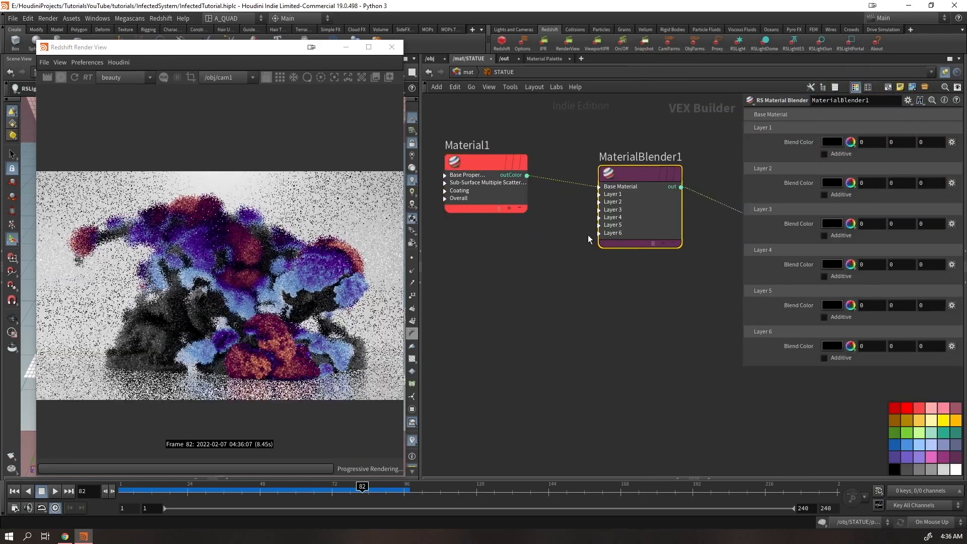
- Duplicate Material1 below the original and connect the copy to the layerColor1 input of the Material Blender
{"action": "left_click_drag", "start_coordinate": [489, 163], "coordinate": [489, 248], "text": "alt"}
{"action": "left_click", "coordinate": [599, 194]}
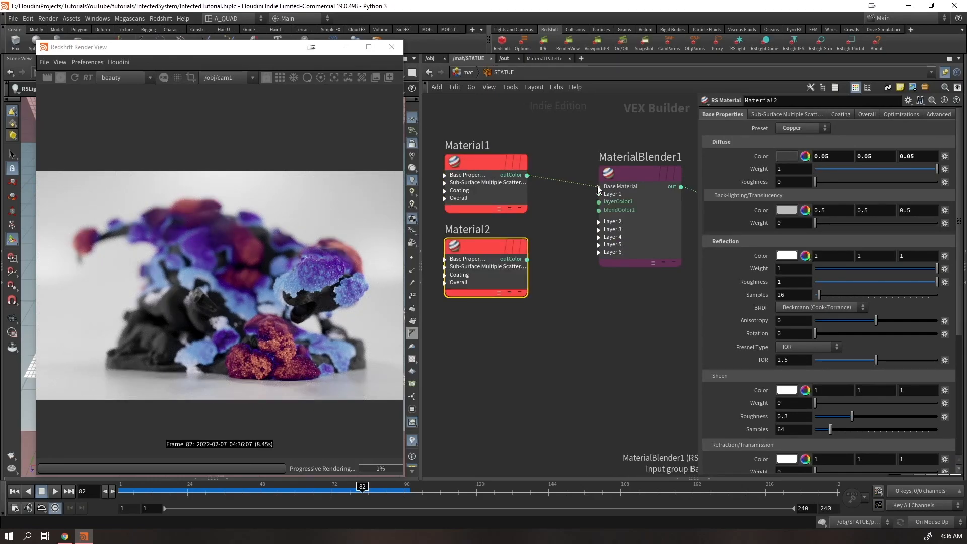
{"action": "left_click", "coordinate": [599, 186]}
{"action": "left_click_drag", "start_coordinate": [599, 214], "coordinate": [527, 259]}
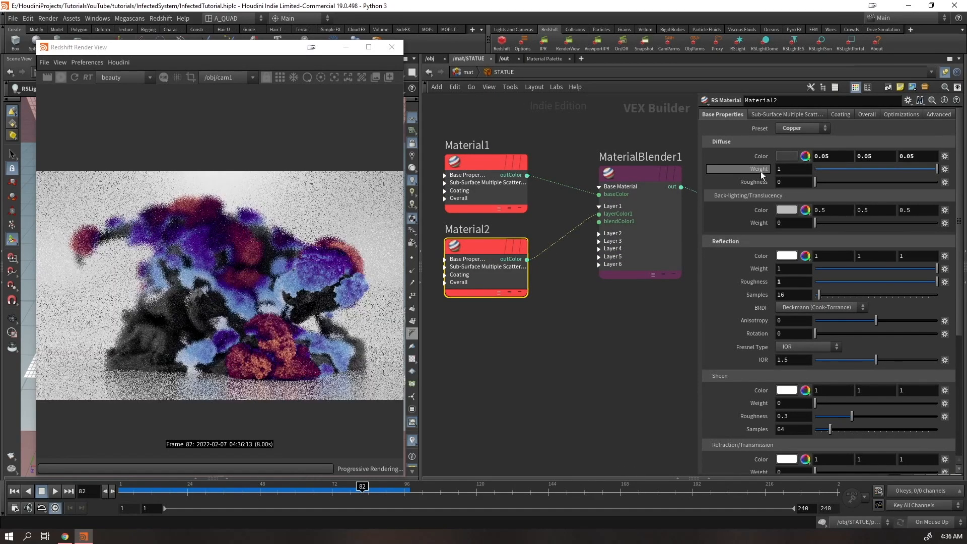
- Set the diffuse color of Material2 to a light gray of 0.75
{"action": "left_click", "coordinate": [787, 156]}
{"action": "left_click", "coordinate": [907, 137]}
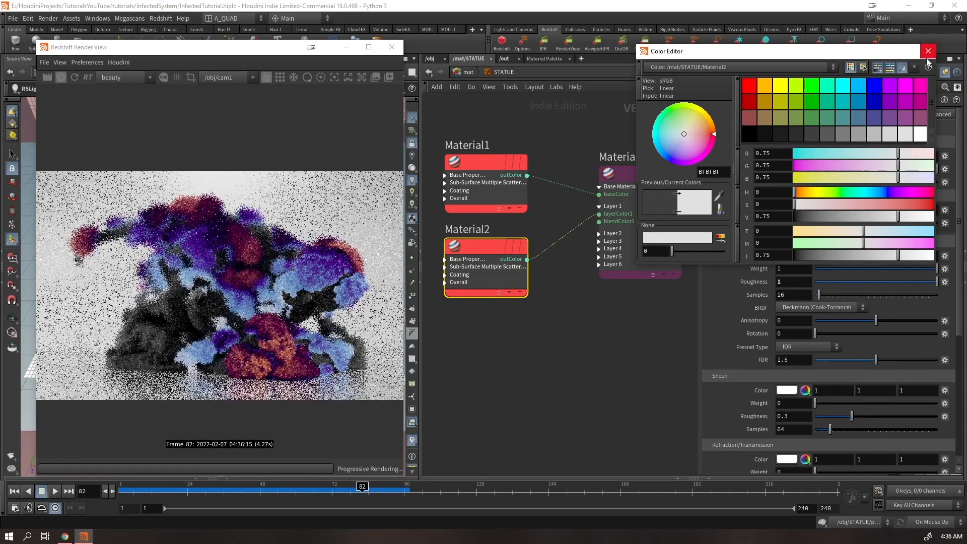
{"action": "left_click", "coordinate": [929, 51]}
- Feed the blender's blendColor1 from a new RS Maxon Noise of type Buya, placed below Material2, and check the statue's pattern in the render
{"action": "left_click_drag", "start_coordinate": [606, 221], "coordinate": [543, 362]}
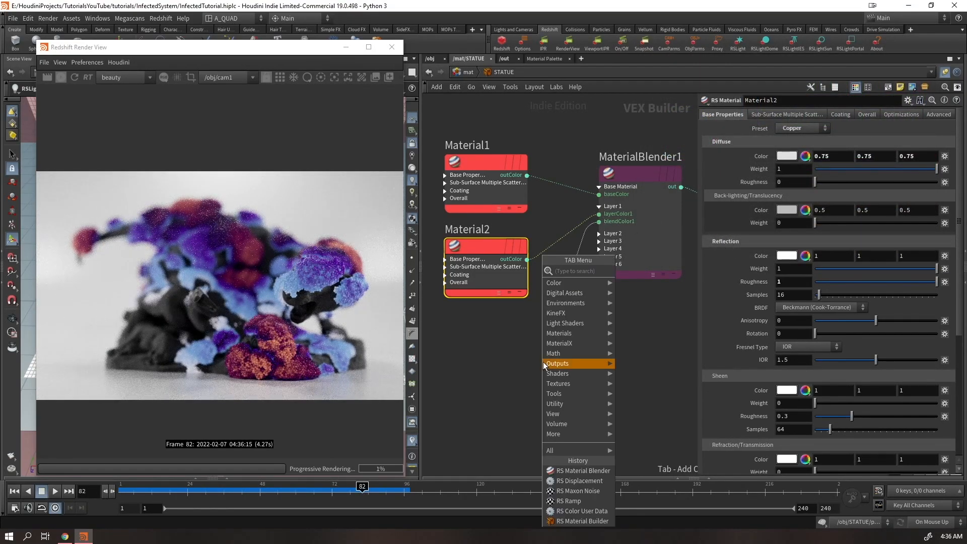
{"action": "type", "text": "max"}
{"action": "key", "text": "Down"}
{"action": "key", "text": "Return"}
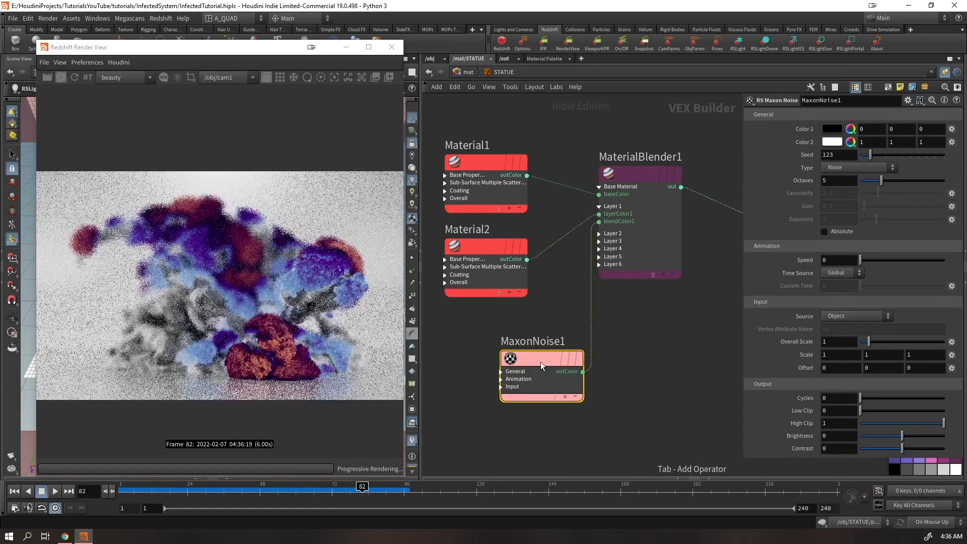
{"action": "left_click", "coordinate": [848, 168]}
{"action": "left_click", "coordinate": [848, 197]}
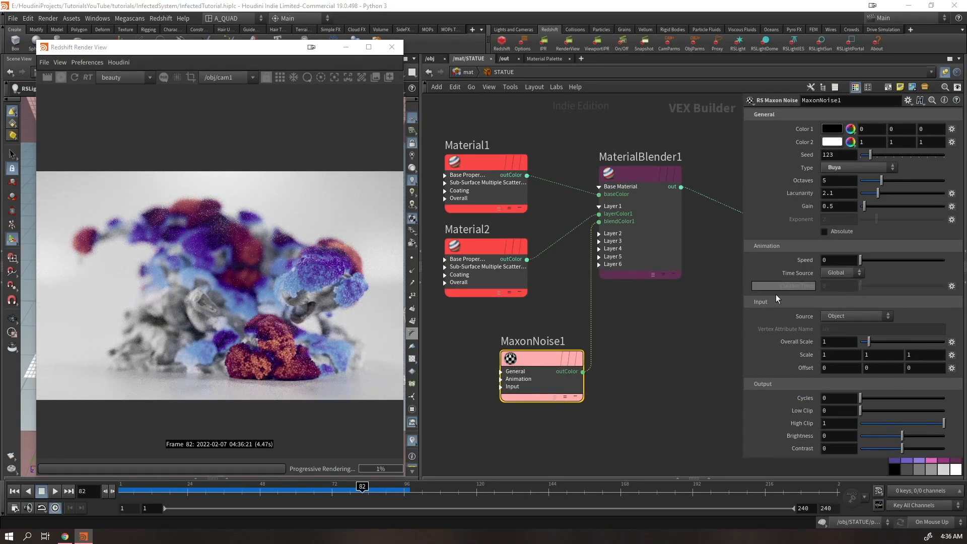
{"action": "left_click_drag", "start_coordinate": [542, 352], "coordinate": [486, 336]}
{"action": "scroll", "coordinate": [283, 301], "scroll_direction": "up", "scroll_amount": 6}
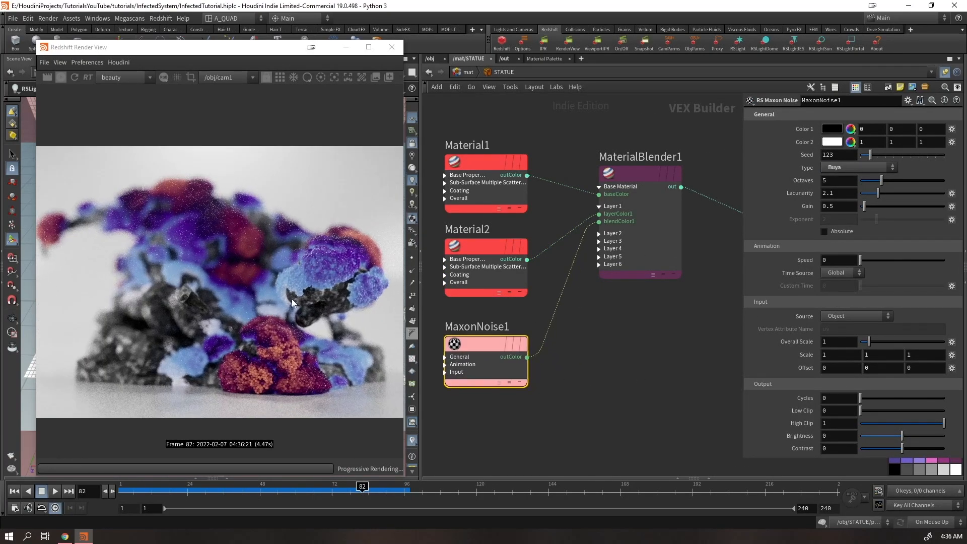
{"action": "scroll", "coordinate": [307, 307], "scroll_direction": "down", "scroll_amount": 6}
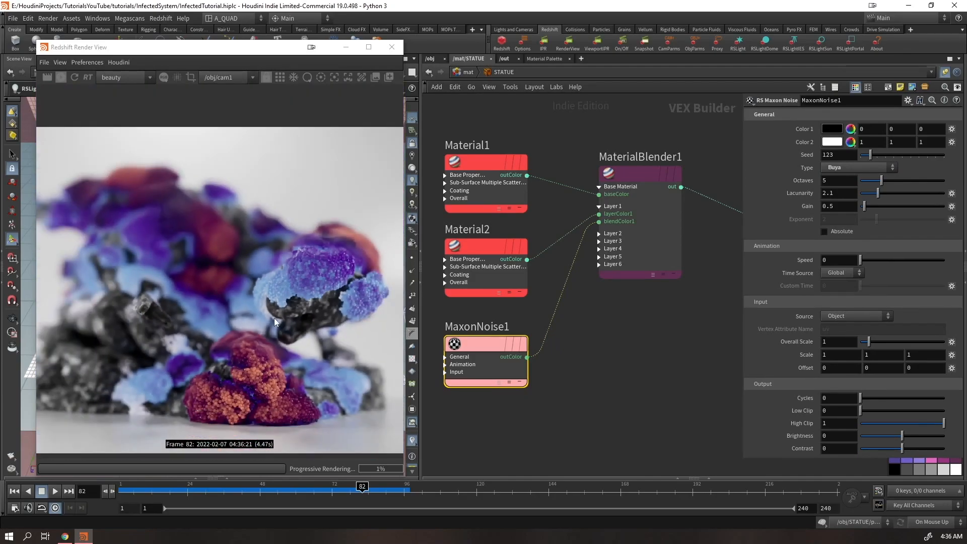
{"action": "scroll", "coordinate": [189, 346], "scroll_direction": "up", "scroll_amount": 1}
{"action": "scroll", "coordinate": [201, 316], "scroll_direction": "down", "scroll_amount": 2}
- Add an RS Displacement node whose texture input is fed by the Maxon Noise output
{"action": "left_click", "coordinate": [527, 357]}
{"action": "middle_click_drag", "start_coordinate": [582, 371], "coordinate": [451, 296]}
{"action": "key", "text": "Tab"}
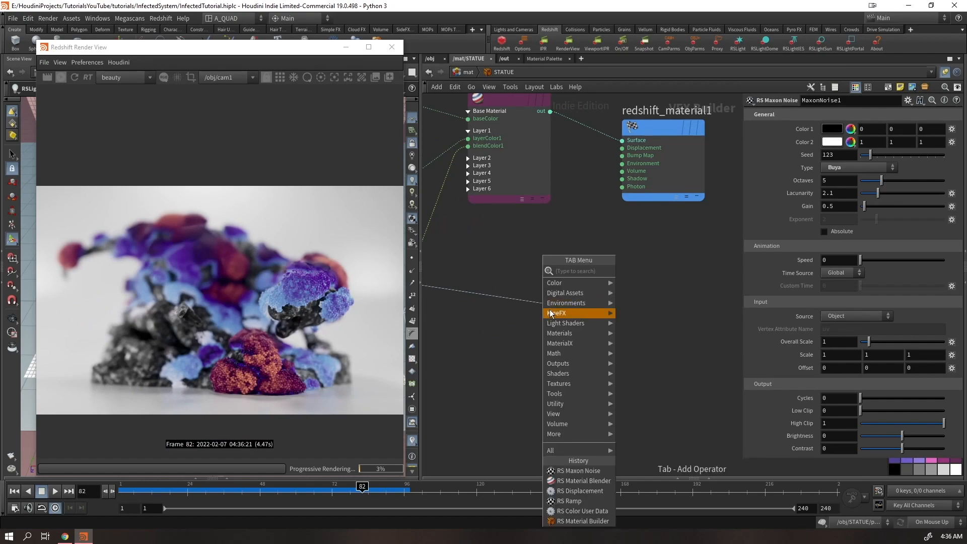
{"action": "type", "text": "disp"}
{"action": "key", "text": "Return"}
{"action": "left_click", "coordinate": [539, 329]}
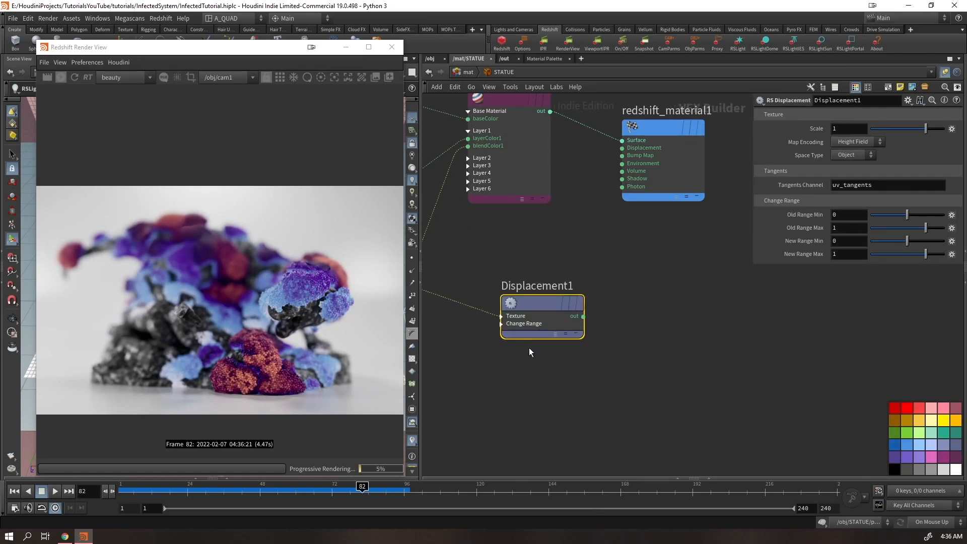
- Set the Displacement Scale to 0.005 and connect the node to the Displacement input of redshift_material1
{"action": "double_click", "coordinate": [854, 132]}
{"action": "type", "text": "0.005"}
{"action": "key", "text": "Return"}
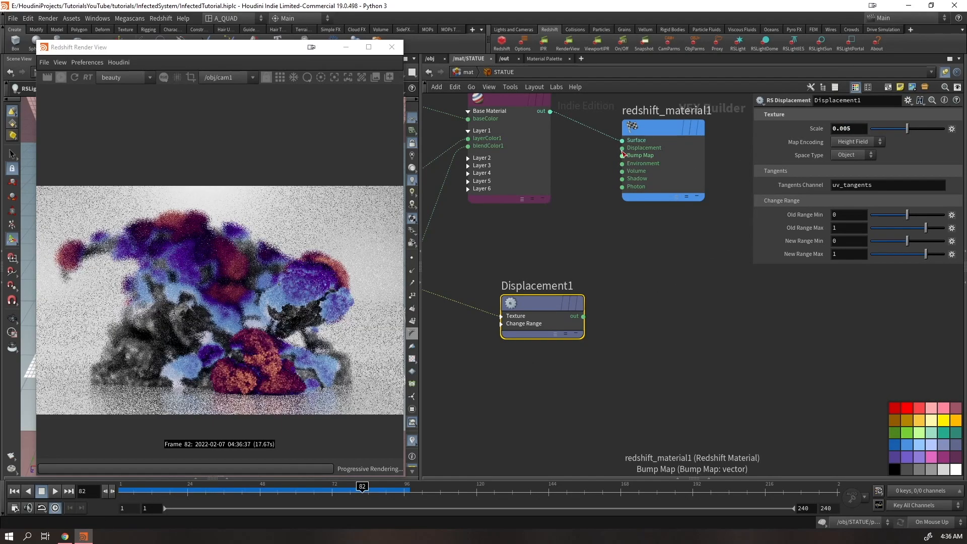
{"action": "left_click_drag", "start_coordinate": [623, 148], "coordinate": [583, 316]}
- Set the Displacement node's New Range Min to -0.5 and New Range Max to 0.5, and align the node under the blender
{"action": "left_click", "coordinate": [849, 241]}
{"action": "type", "text": "-0.5"}
{"action": "key", "text": "Tab"}
{"action": "type", "text": "0.5"}
{"action": "key", "text": "Return"}
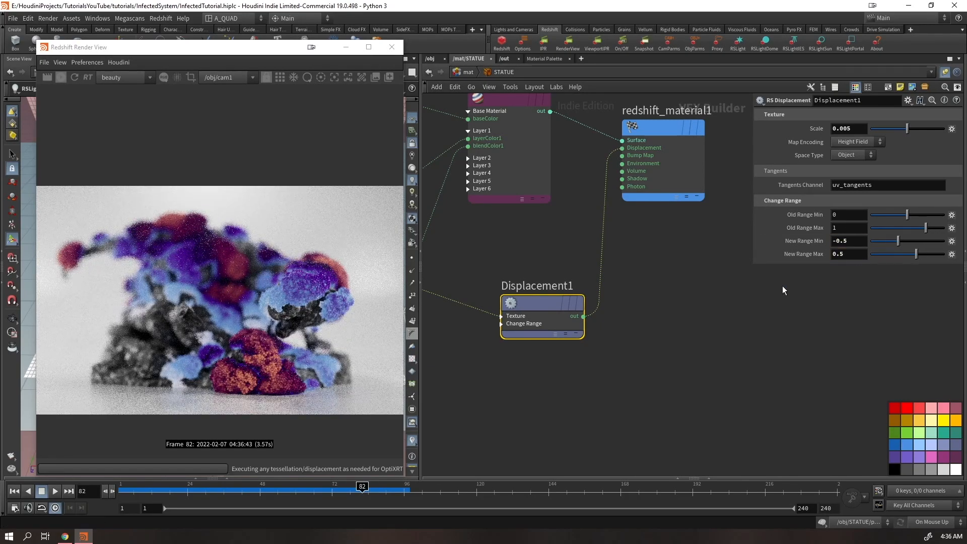
{"action": "left_click_drag", "start_coordinate": [521, 309], "coordinate": [489, 298]}
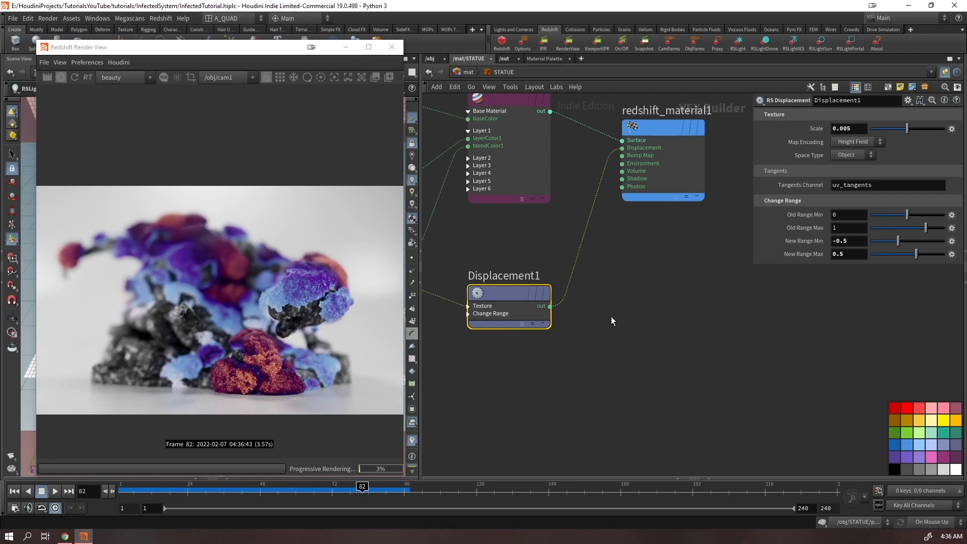
- Inspect the grains in the render, open the GRAINS material and set Material1's Emission Weight to 0.5
{"action": "left_click", "coordinate": [467, 72]}
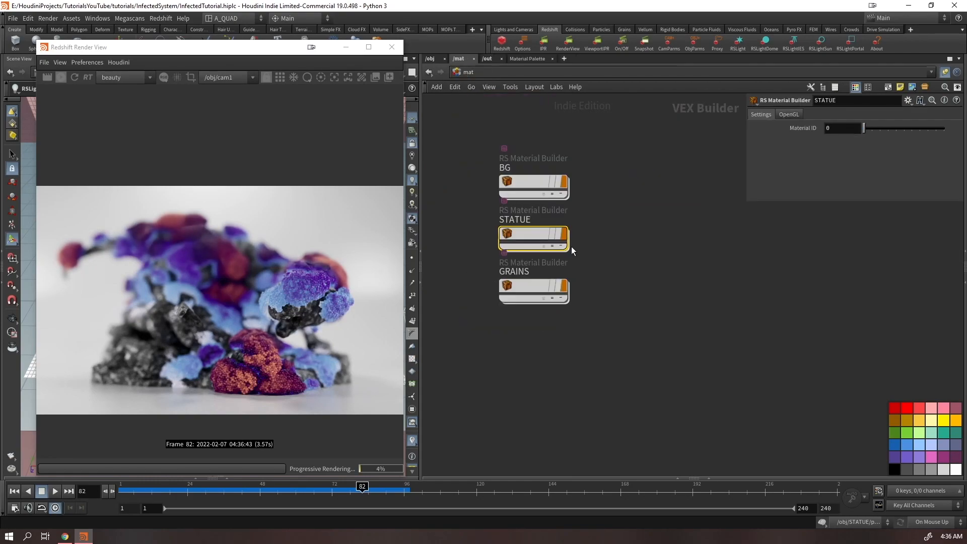
{"action": "scroll", "coordinate": [204, 364], "scroll_direction": "up", "scroll_amount": 2}
{"action": "scroll", "coordinate": [355, 276], "scroll_direction": "up", "scroll_amount": 5}
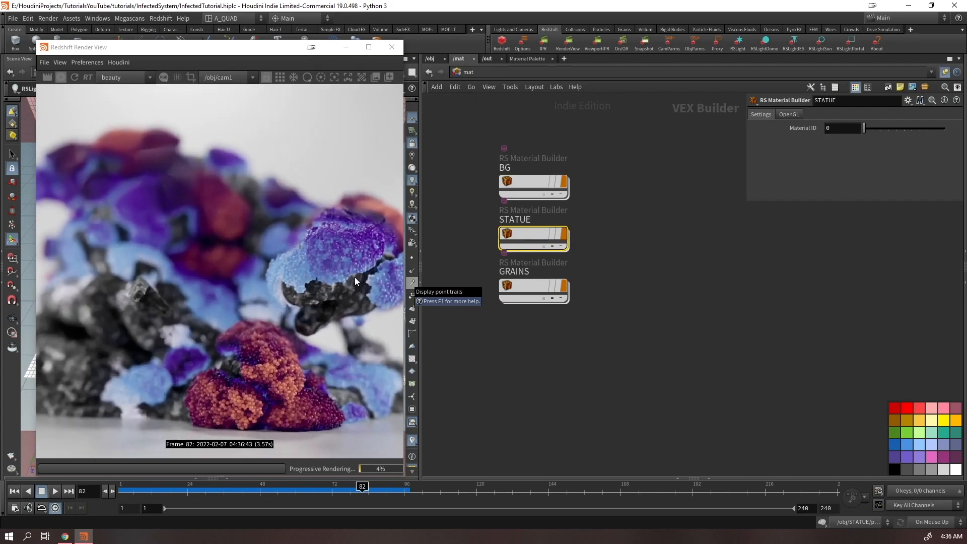
{"action": "scroll", "coordinate": [315, 296], "scroll_direction": "down", "scroll_amount": 3}
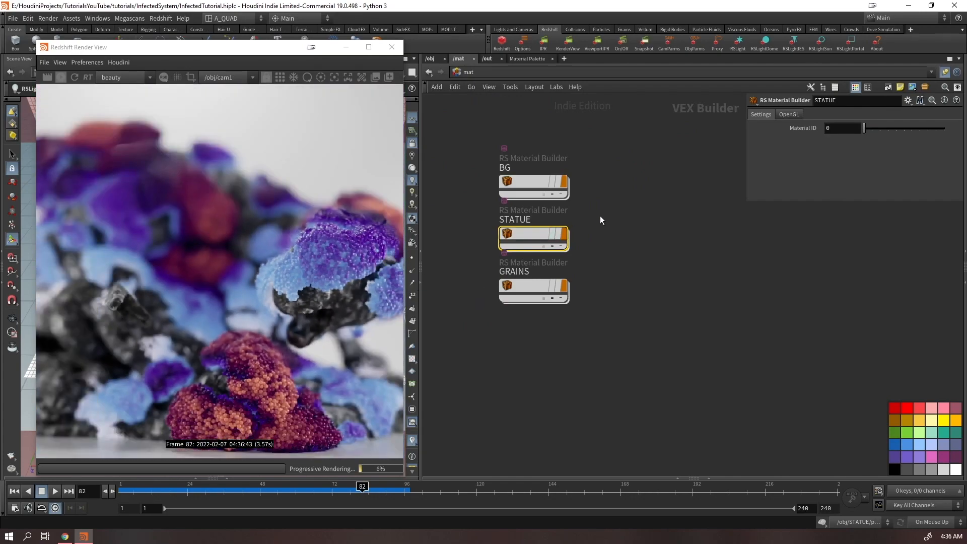
{"action": "double_click", "coordinate": [525, 301]}
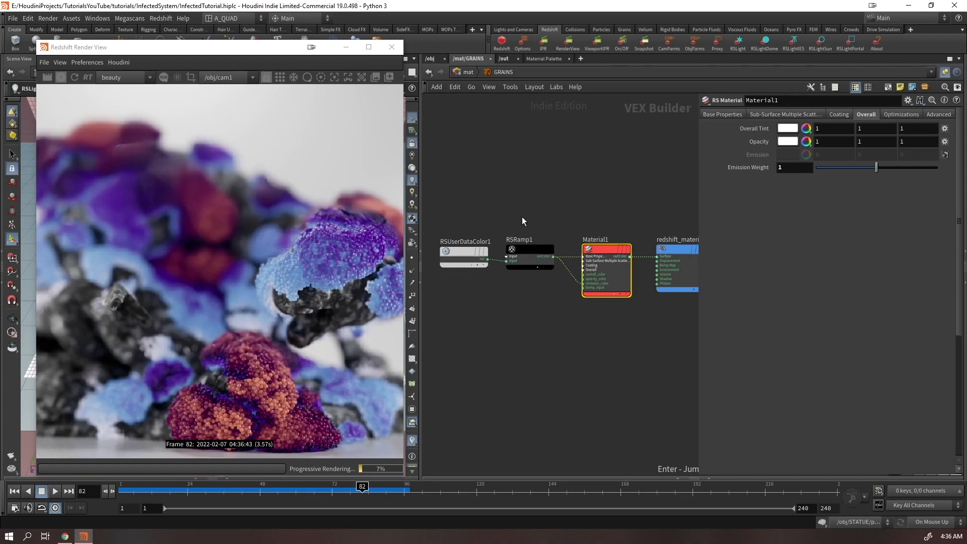
{"action": "left_click", "coordinate": [529, 257]}
{"action": "left_click", "coordinate": [608, 267]}
{"action": "type", "text": ".5"}
{"action": "key", "text": "Return"}
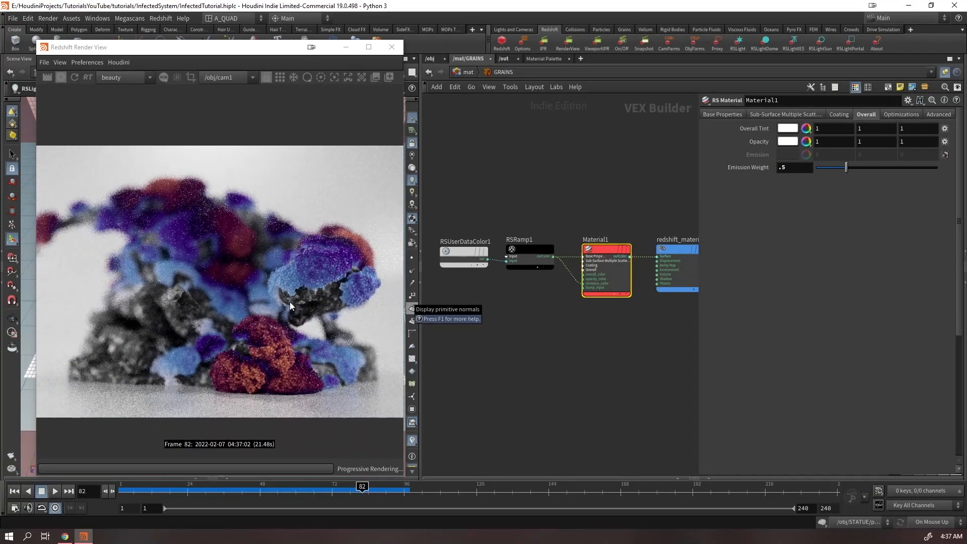
- Widen and reposition the Redshift Render View to examine the whole statue and its grains while the render refines
{"action": "left_click_drag", "start_coordinate": [403, 65], "coordinate": [607, 65]}
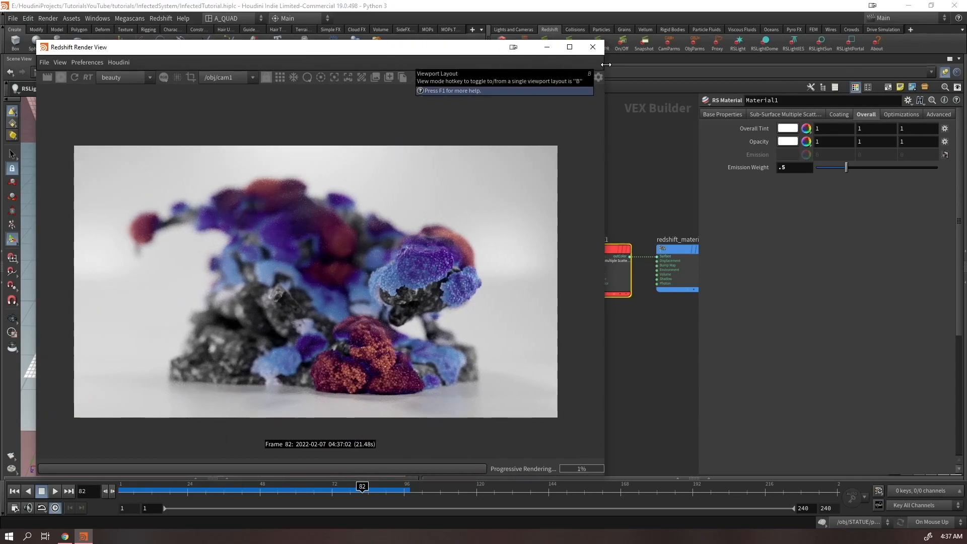
{"action": "scroll", "coordinate": [331, 309], "scroll_direction": "up", "scroll_amount": 3}
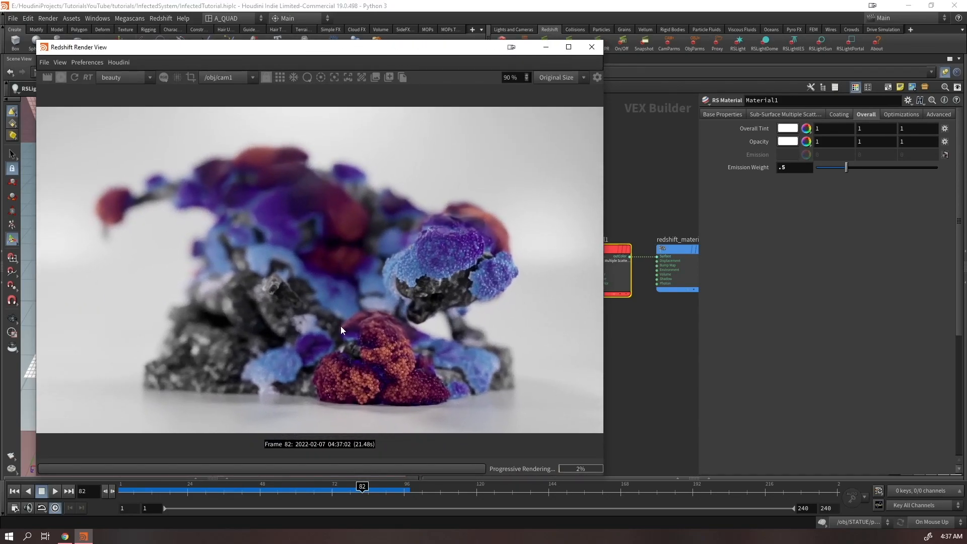
{"action": "scroll", "coordinate": [360, 328], "scroll_direction": "down", "scroll_amount": 1}
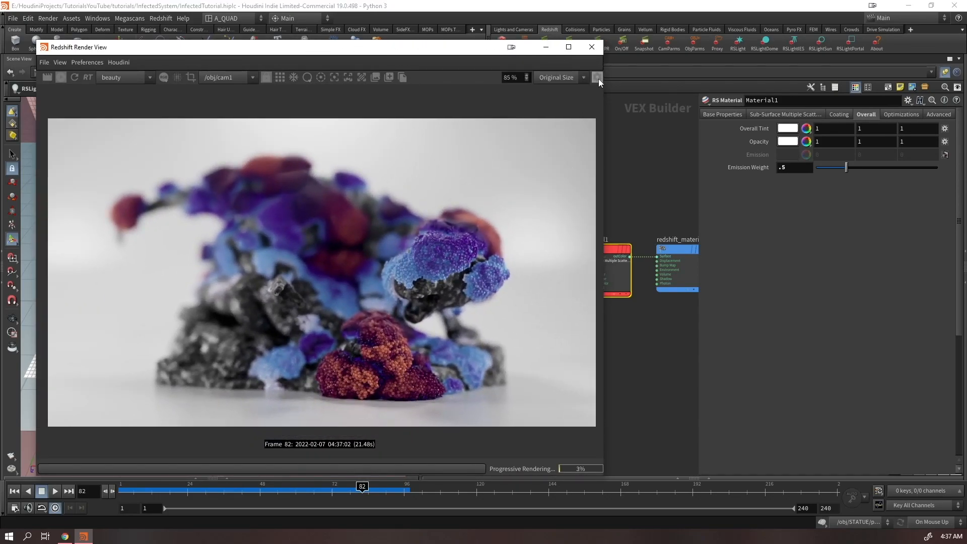
{"action": "left_click_drag", "start_coordinate": [607, 85], "coordinate": [589, 85]}
{"action": "left_click_drag", "start_coordinate": [389, 42], "coordinate": [384, 86]}
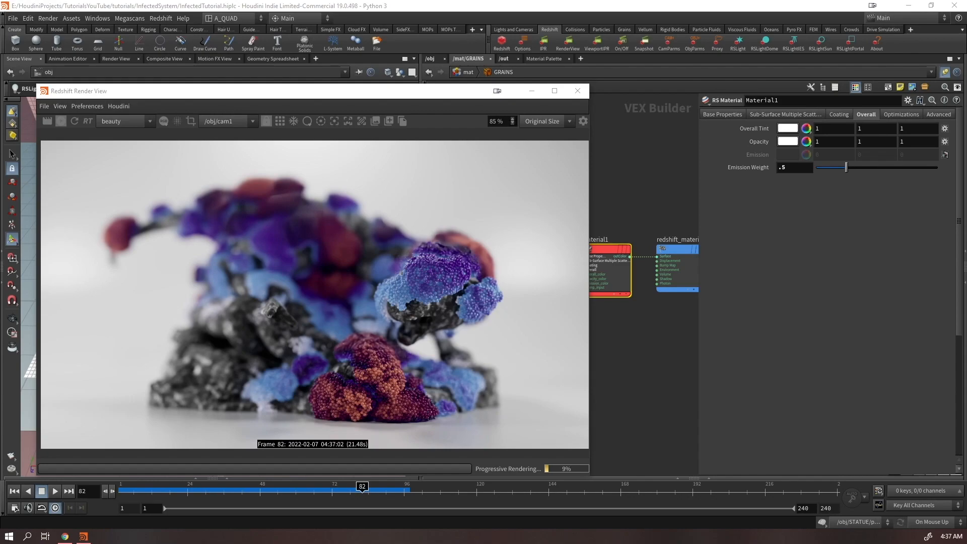
{"action": "left_click_drag", "start_coordinate": [347, 93], "coordinate": [370, 70]}
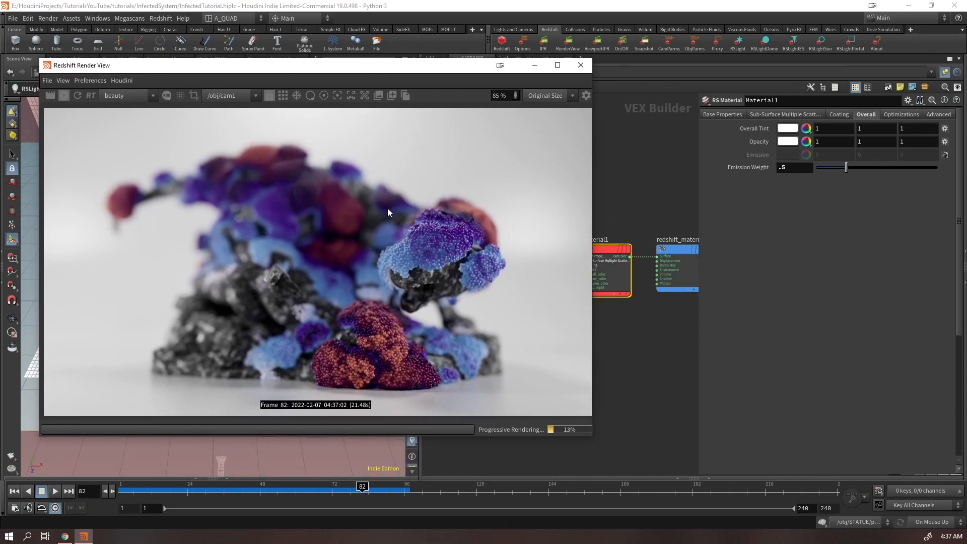
{"action": "scroll", "coordinate": [409, 288], "scroll_direction": "down", "scroll_amount": 1}
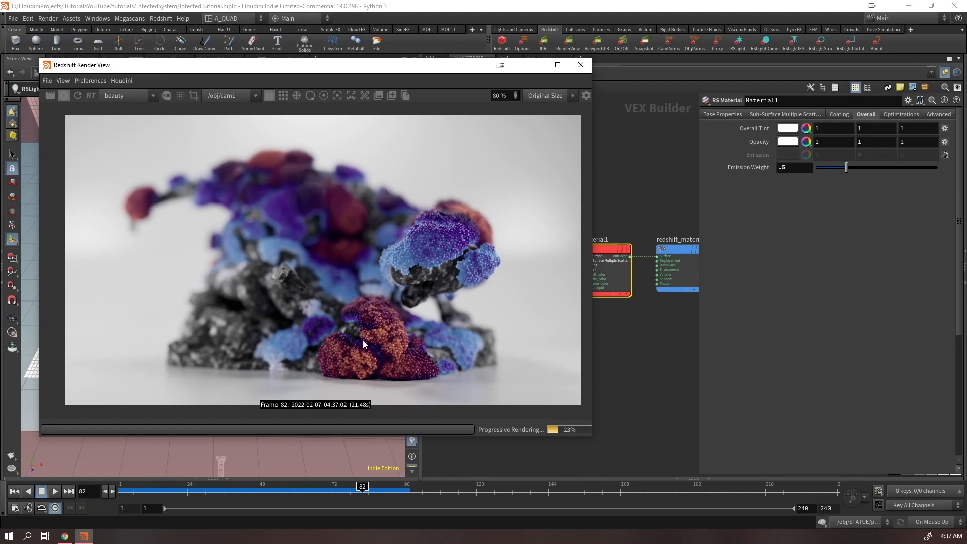
{"action": "scroll", "coordinate": [361, 326], "scroll_direction": "up", "scroll_amount": 1}
{"action": "scroll", "coordinate": [361, 324], "scroll_direction": "up", "scroll_amount": 1}
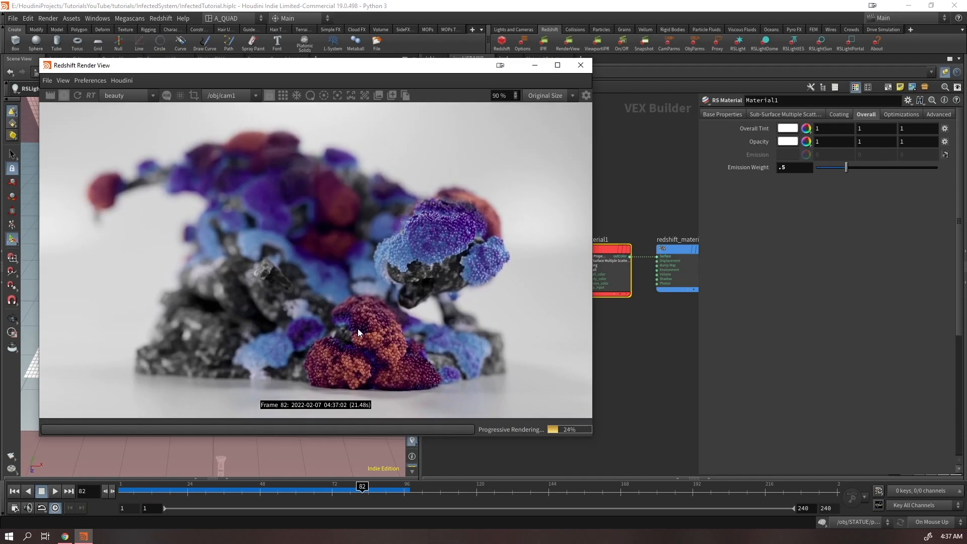